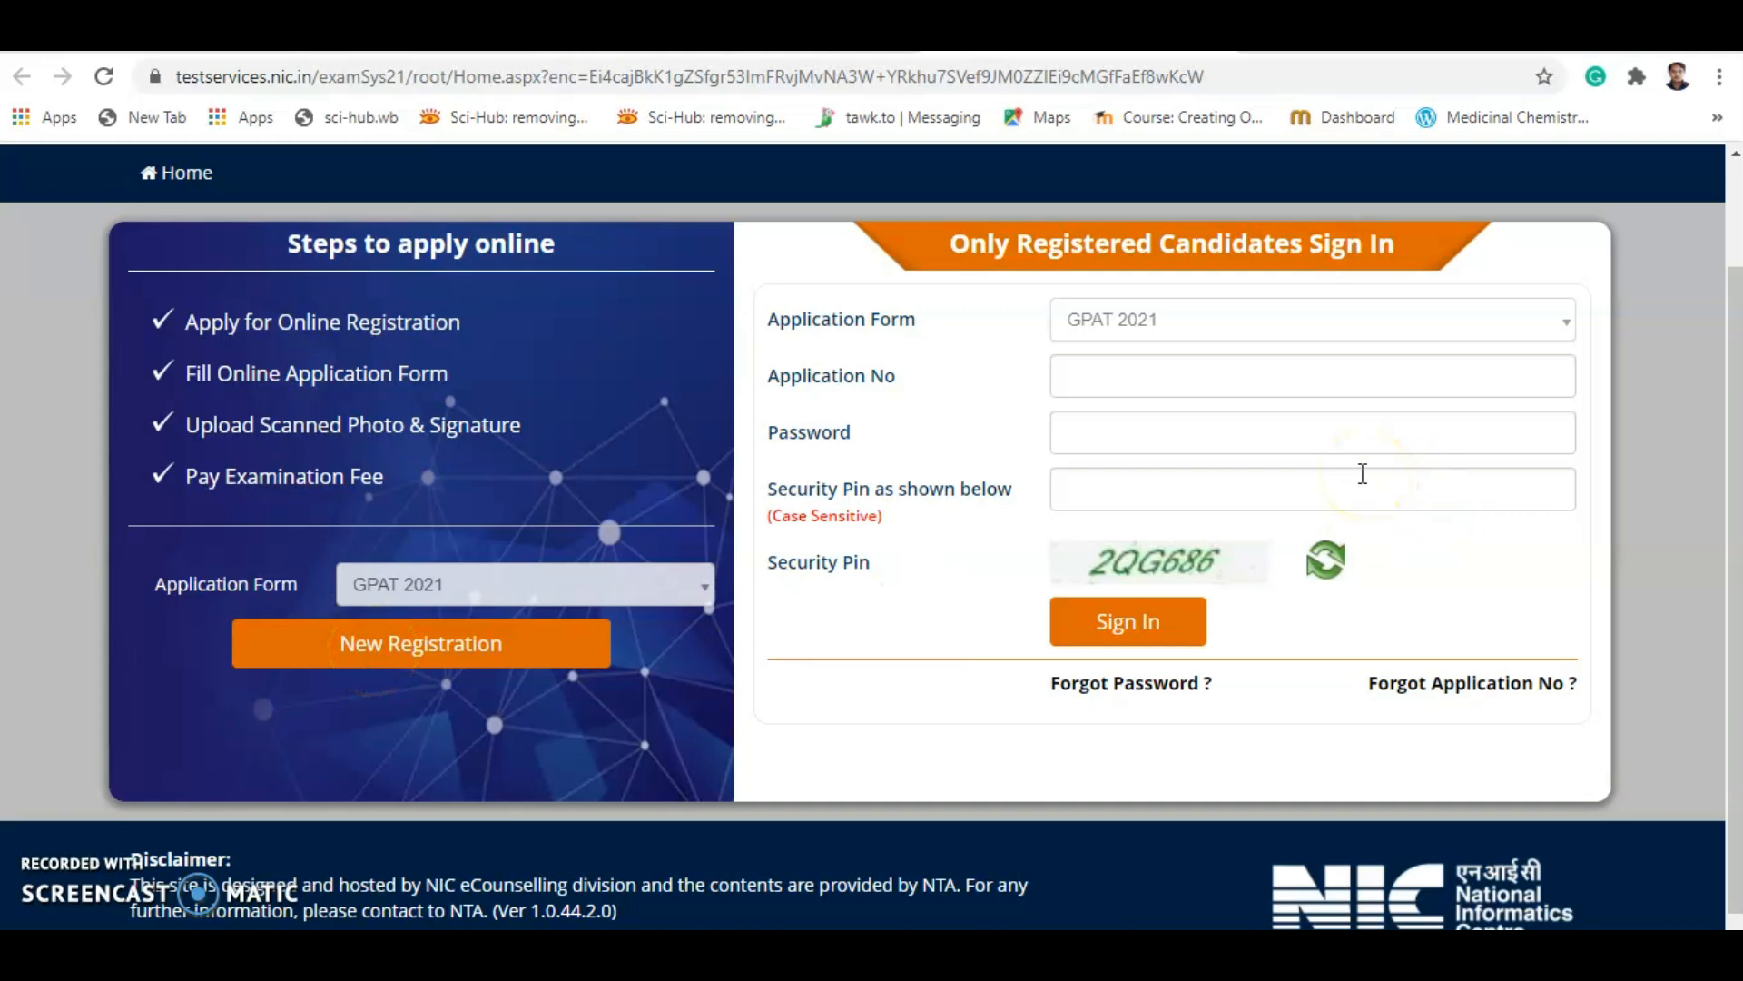
# Start a new GPAT 2021 registration and scroll through the instructions.
pyautogui.click(1060, 373)
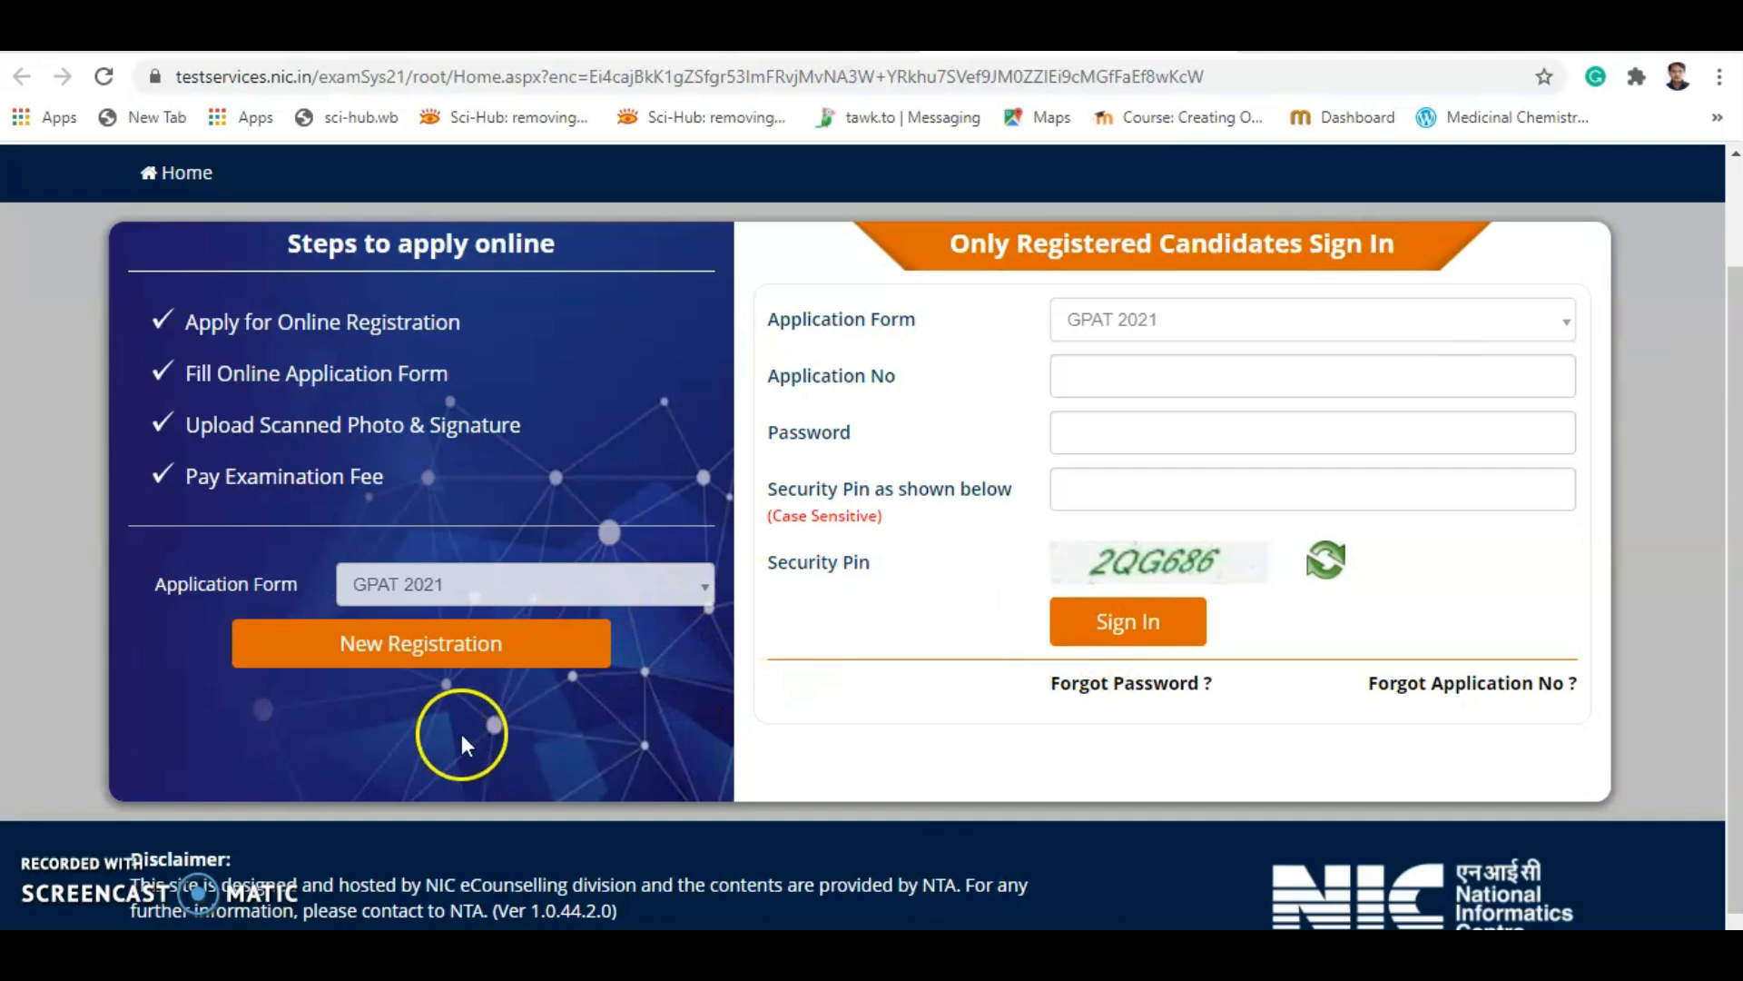
pyautogui.click(379, 662)
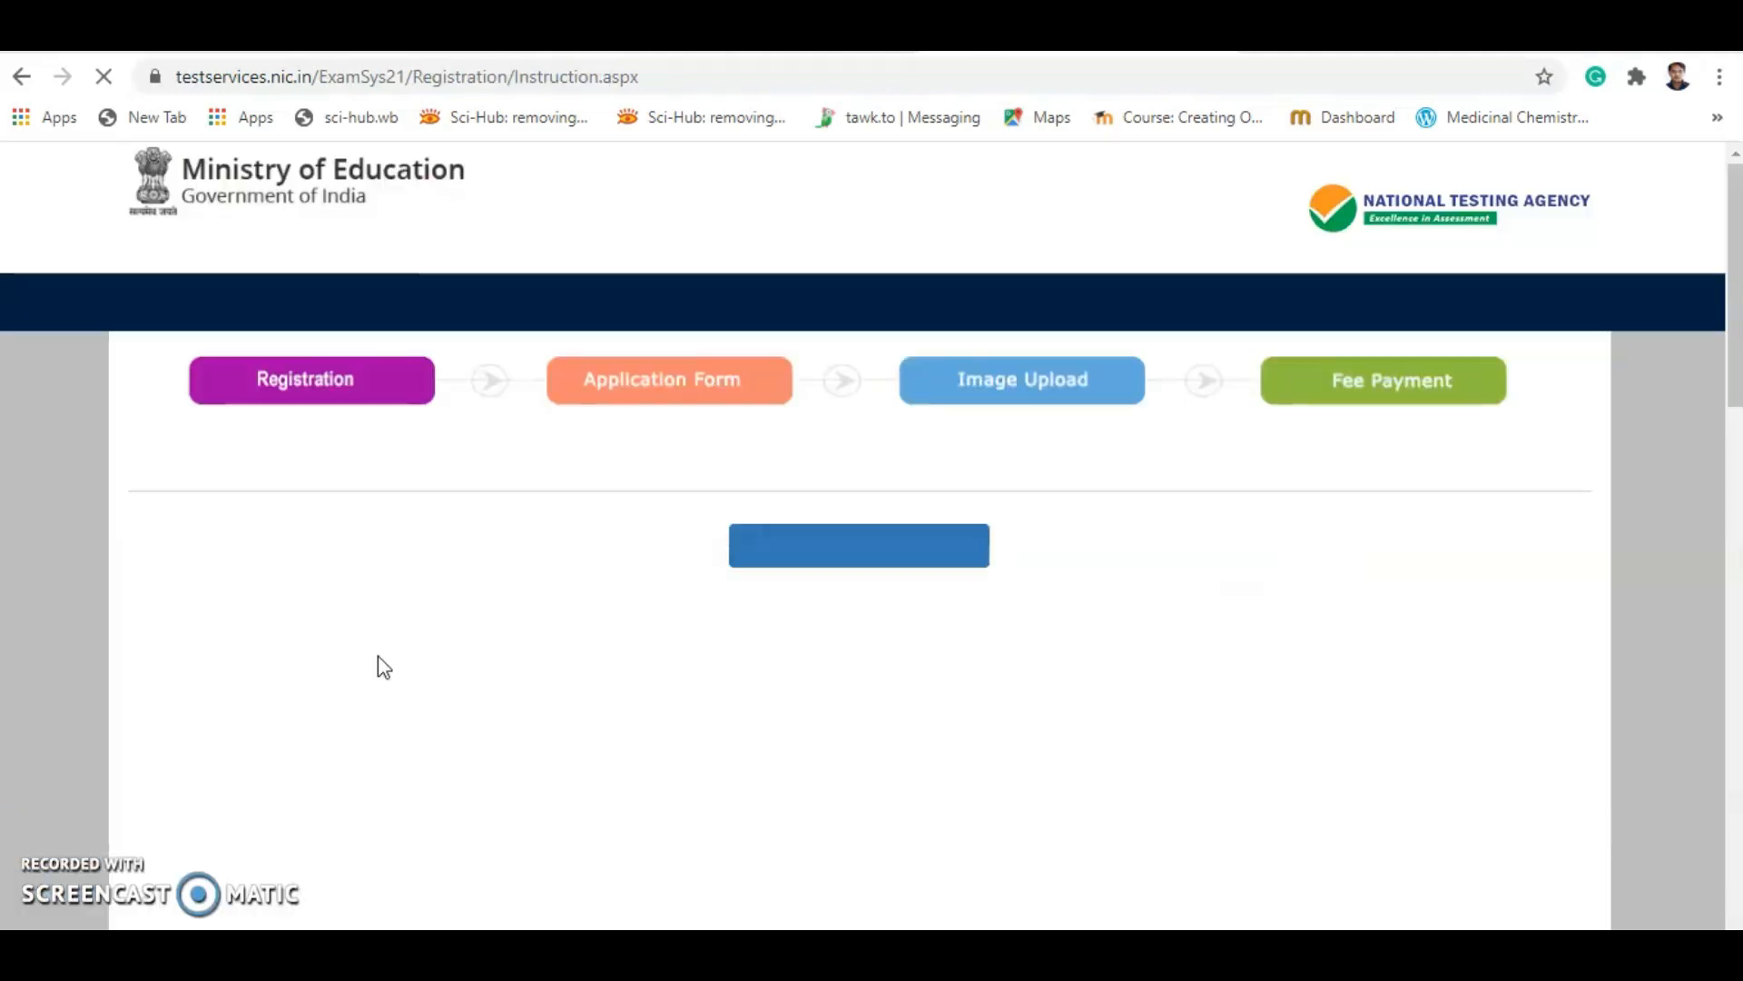
pyautogui.scroll(-1, 718, 655)
pyautogui.scroll(-1, 717, 655)
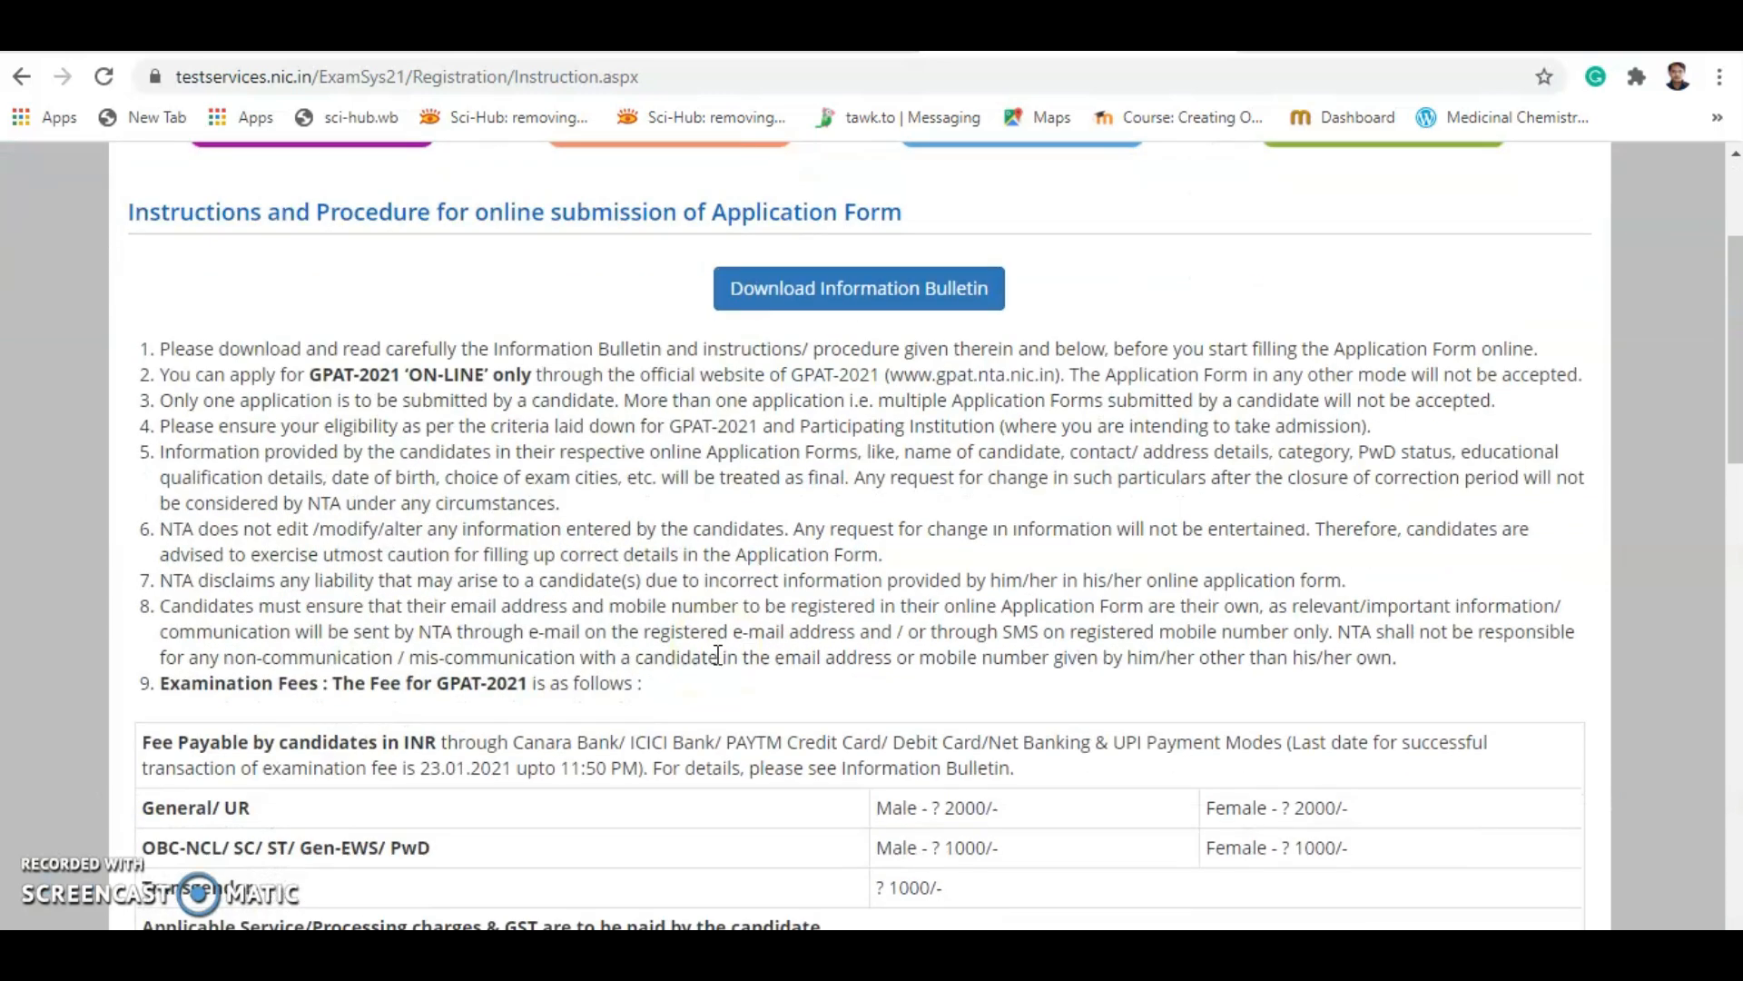
pyautogui.scroll(-2, 719, 654)
pyautogui.scroll(3, 719, 658)
pyautogui.scroll(-2, 716, 653)
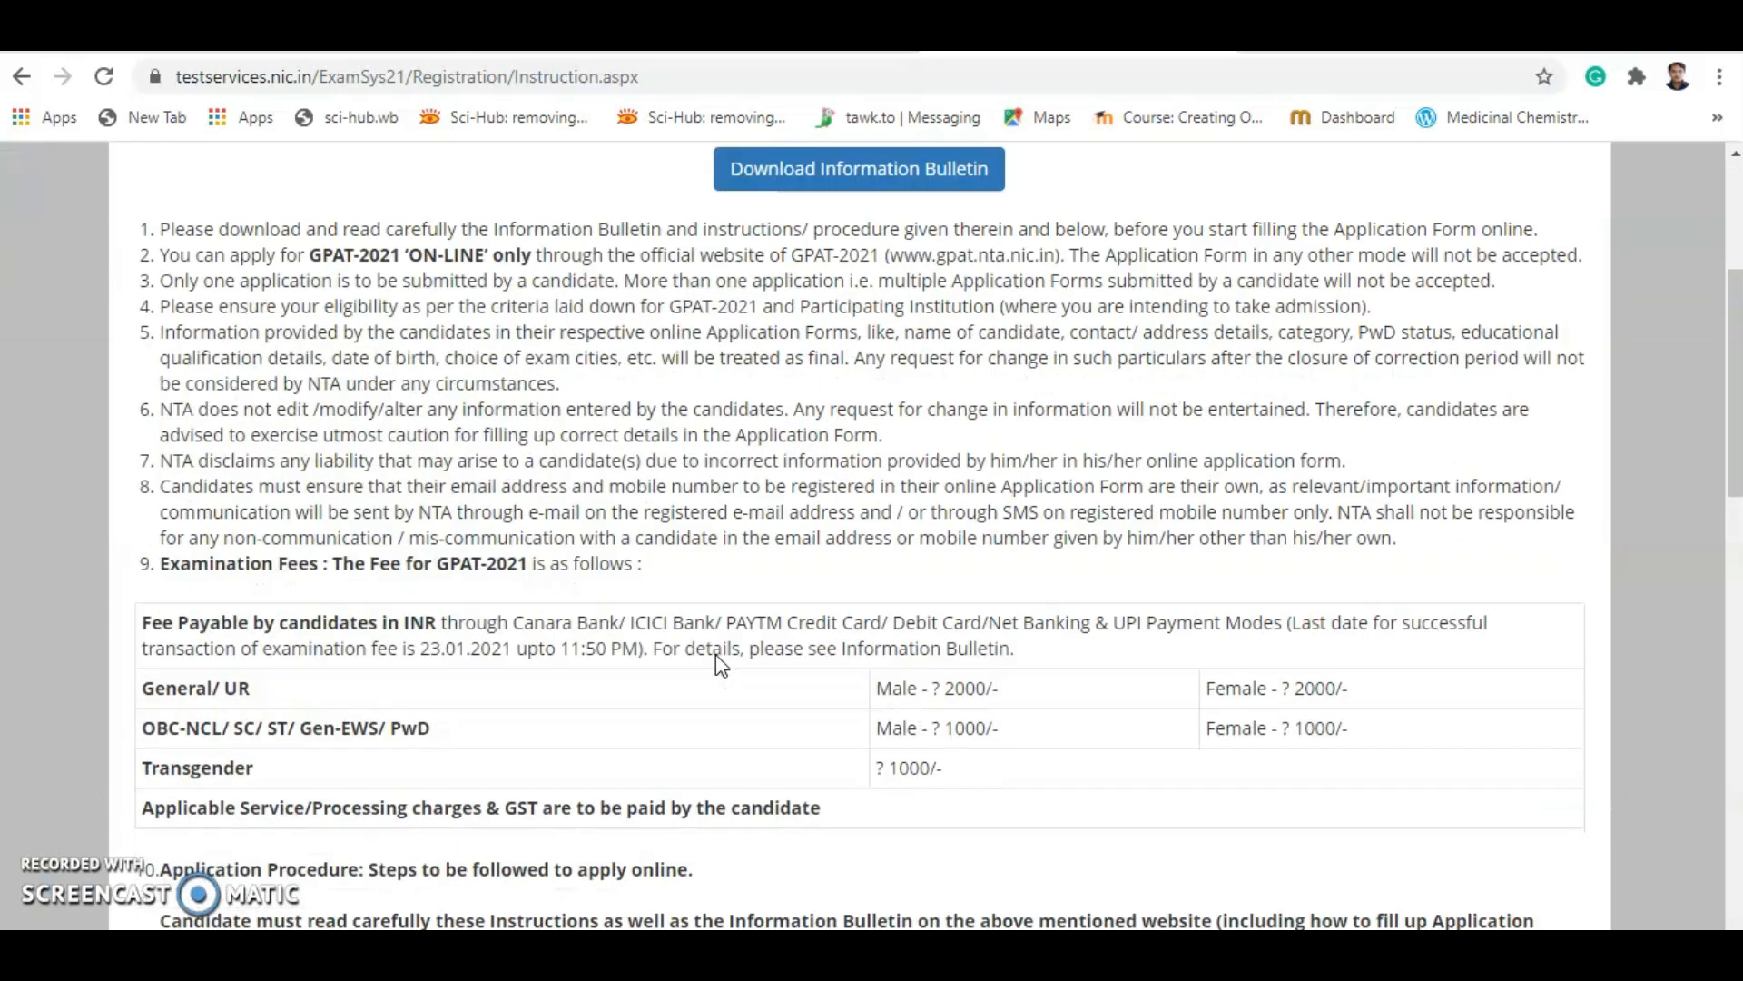
pyautogui.scroll(-1, 505, 711)
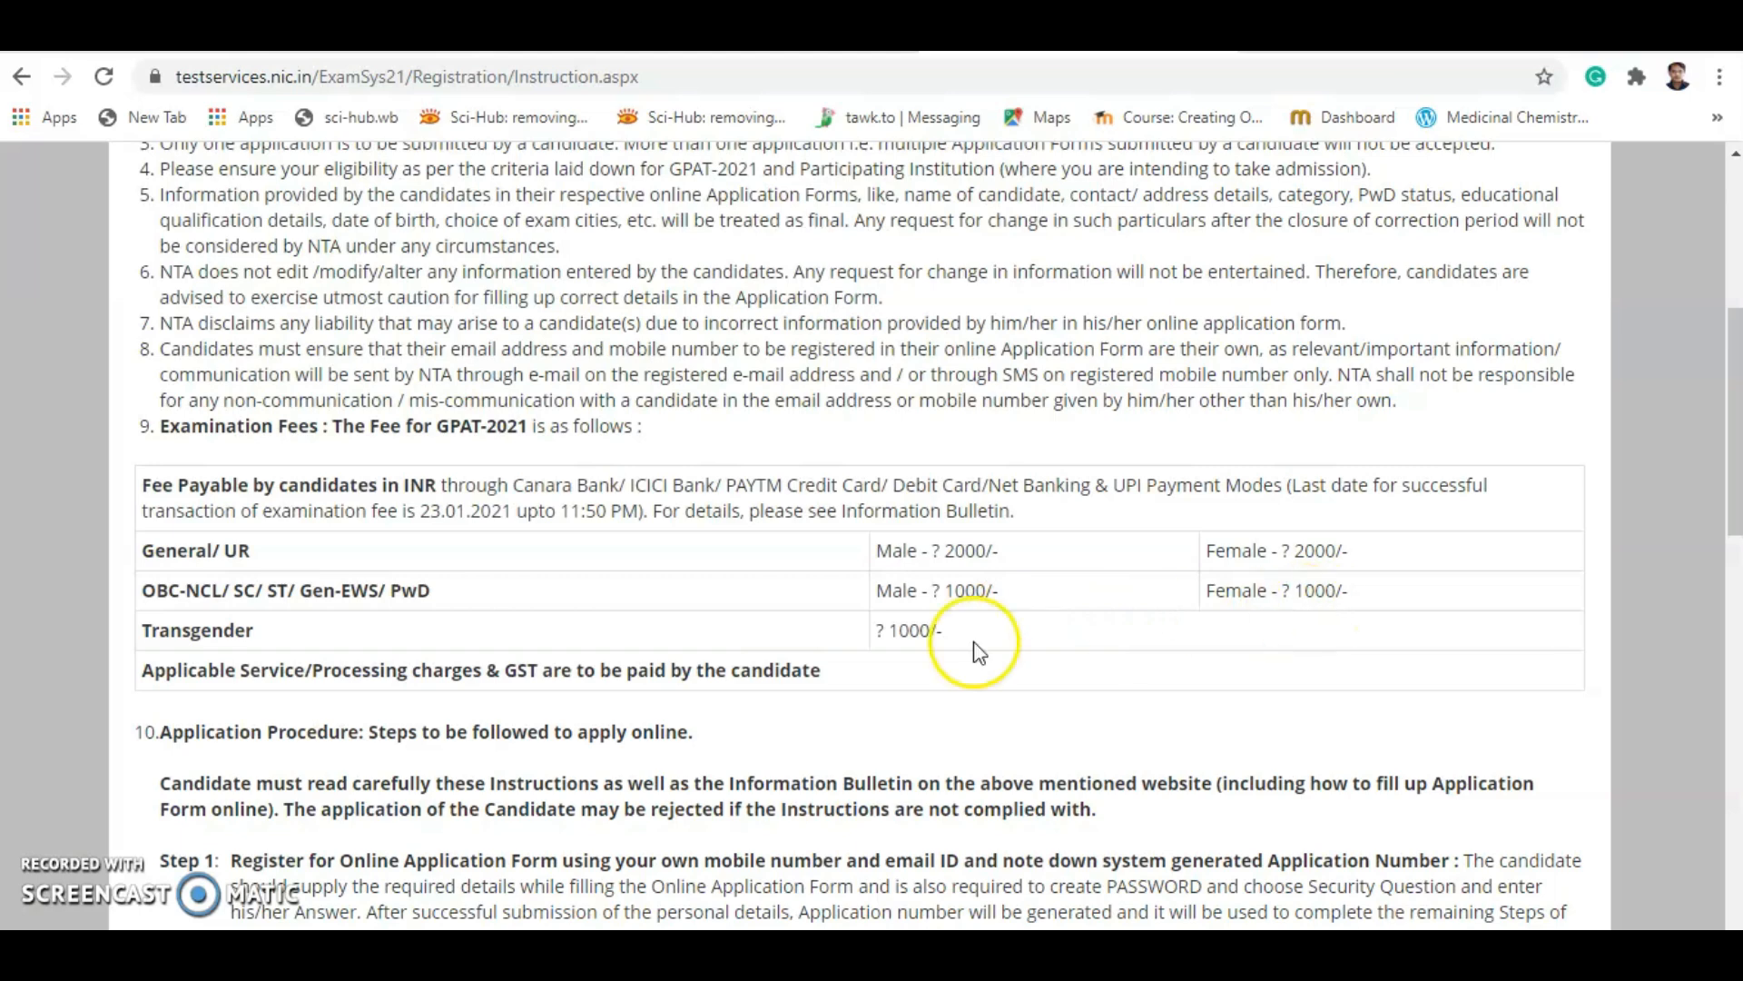
# Finish reading the instructions, accept the declaration, and proceed to the registration form.
pyautogui.scroll(-3, 1024, 679)
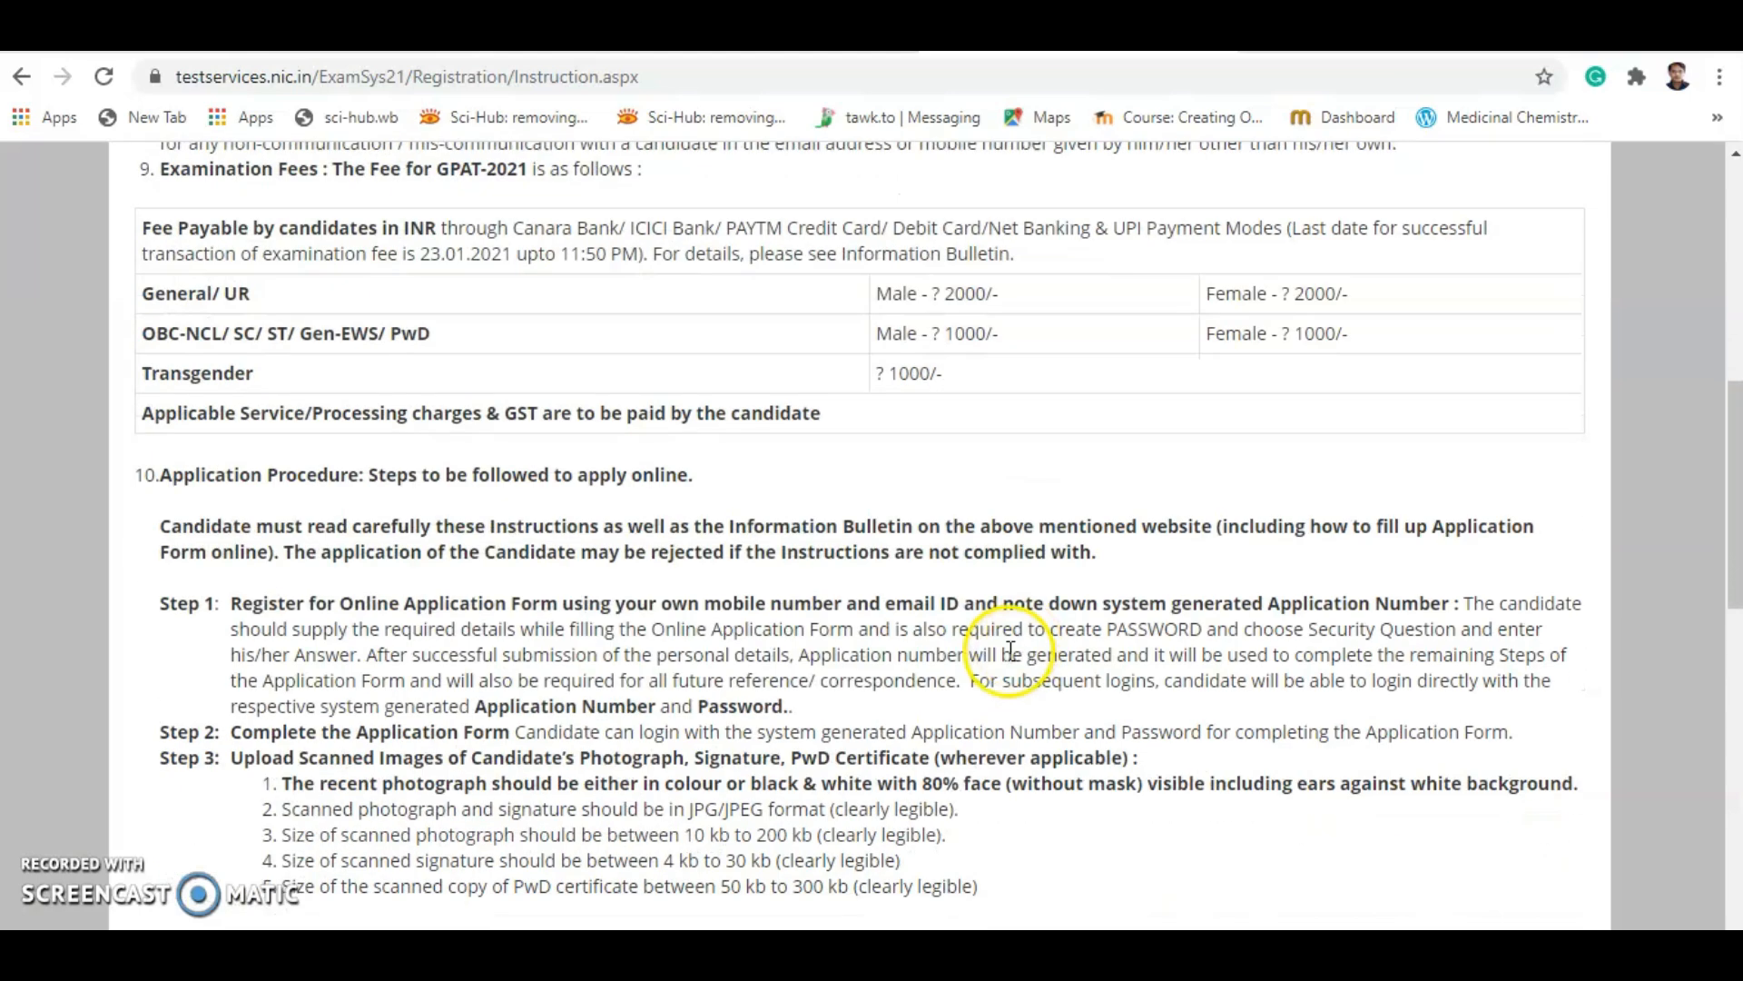
pyautogui.scroll(-3, 993, 641)
pyautogui.scroll(-8, 990, 632)
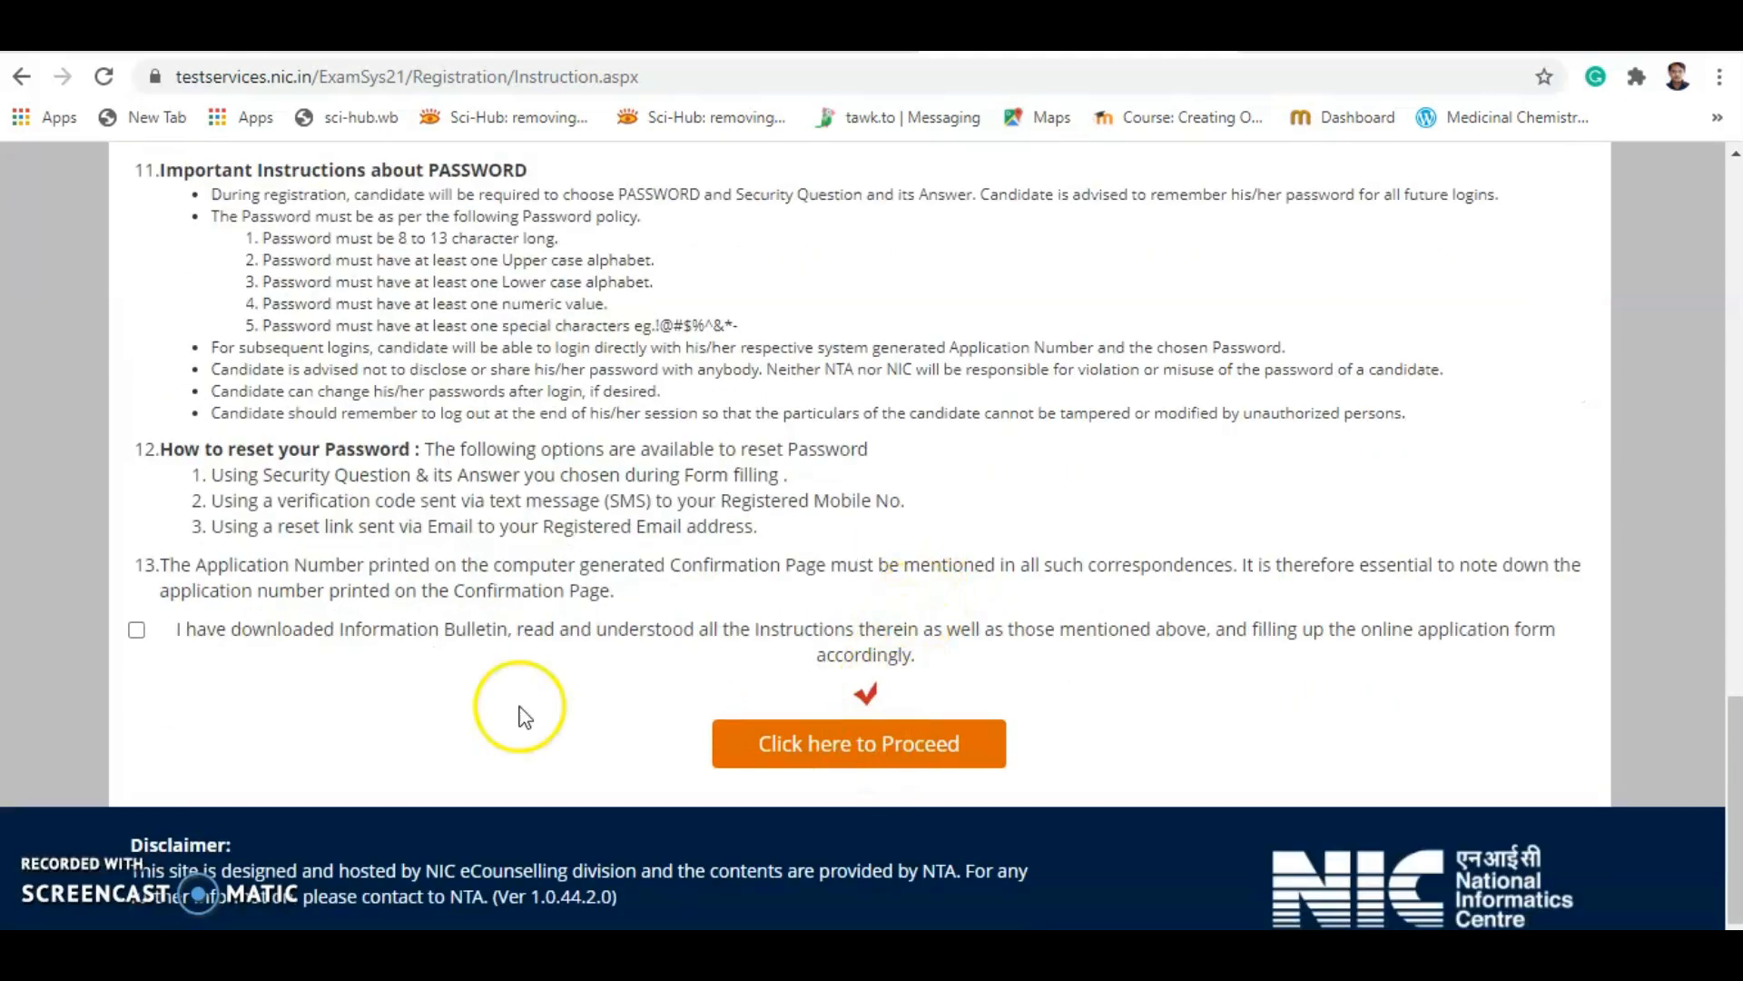
pyautogui.click(137, 631)
pyautogui.click(843, 765)
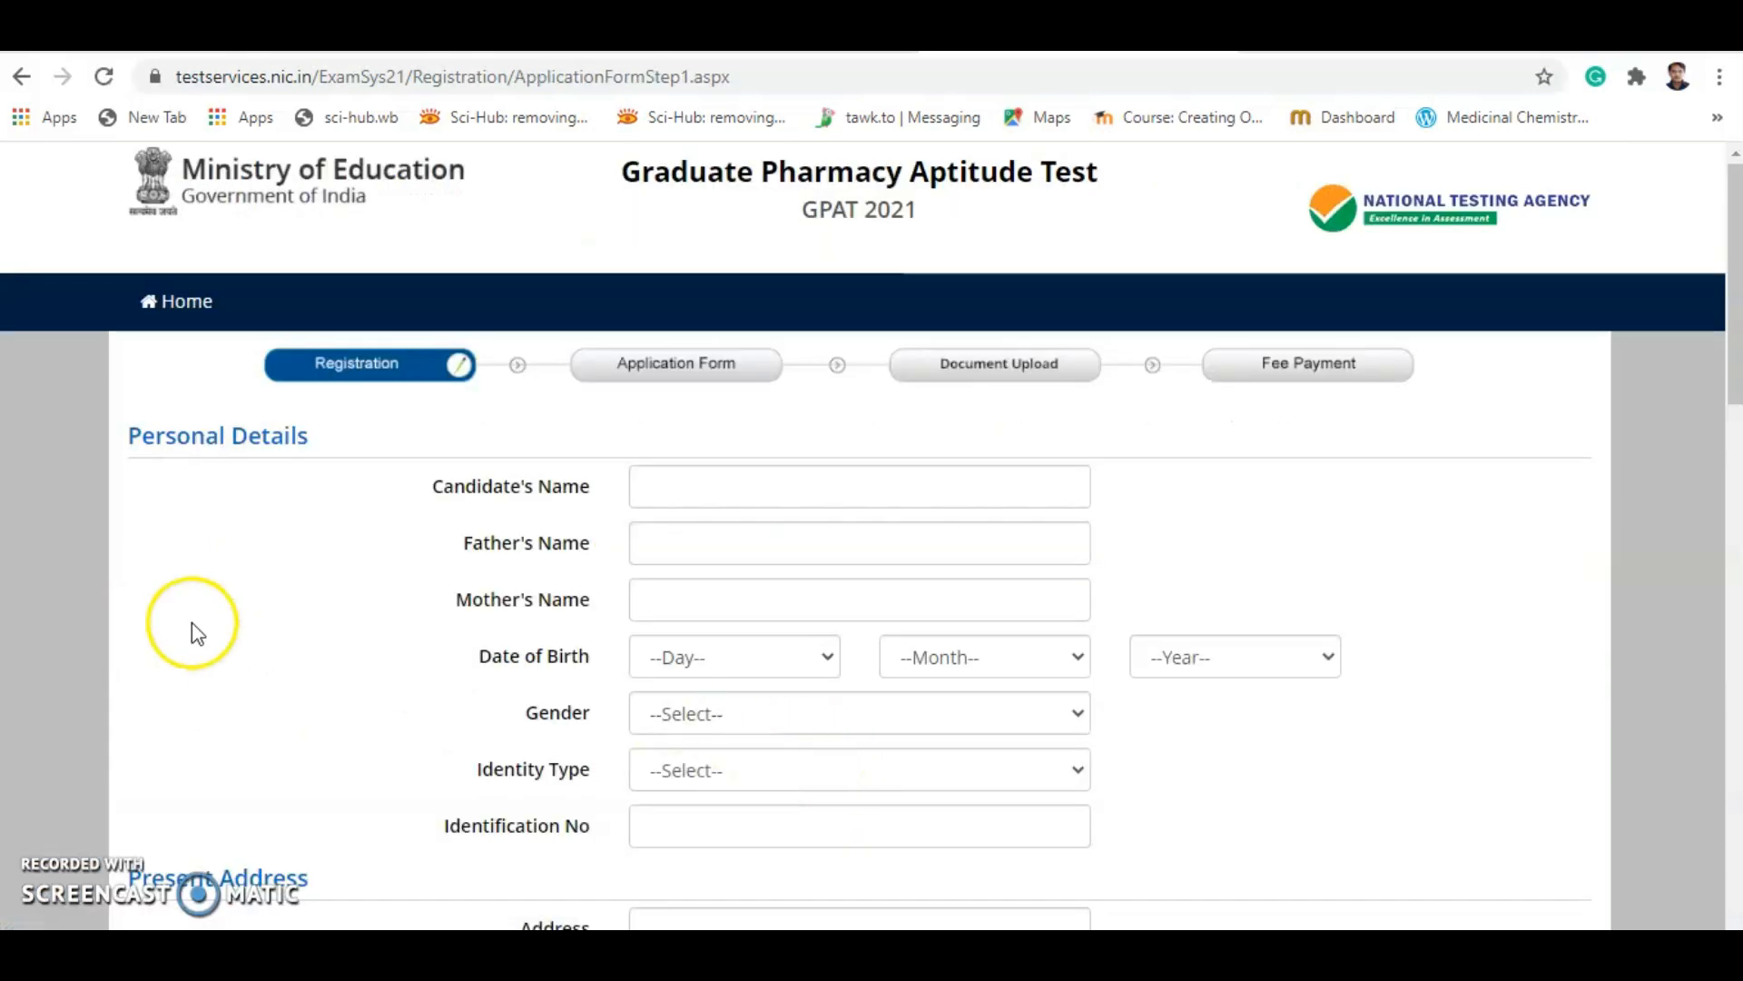
# Fill in the Candidate's Name, Father's Name and Mother's Name fields.
pyautogui.scroll(-1, 192, 623)
pyautogui.scroll(-1, 222, 592)
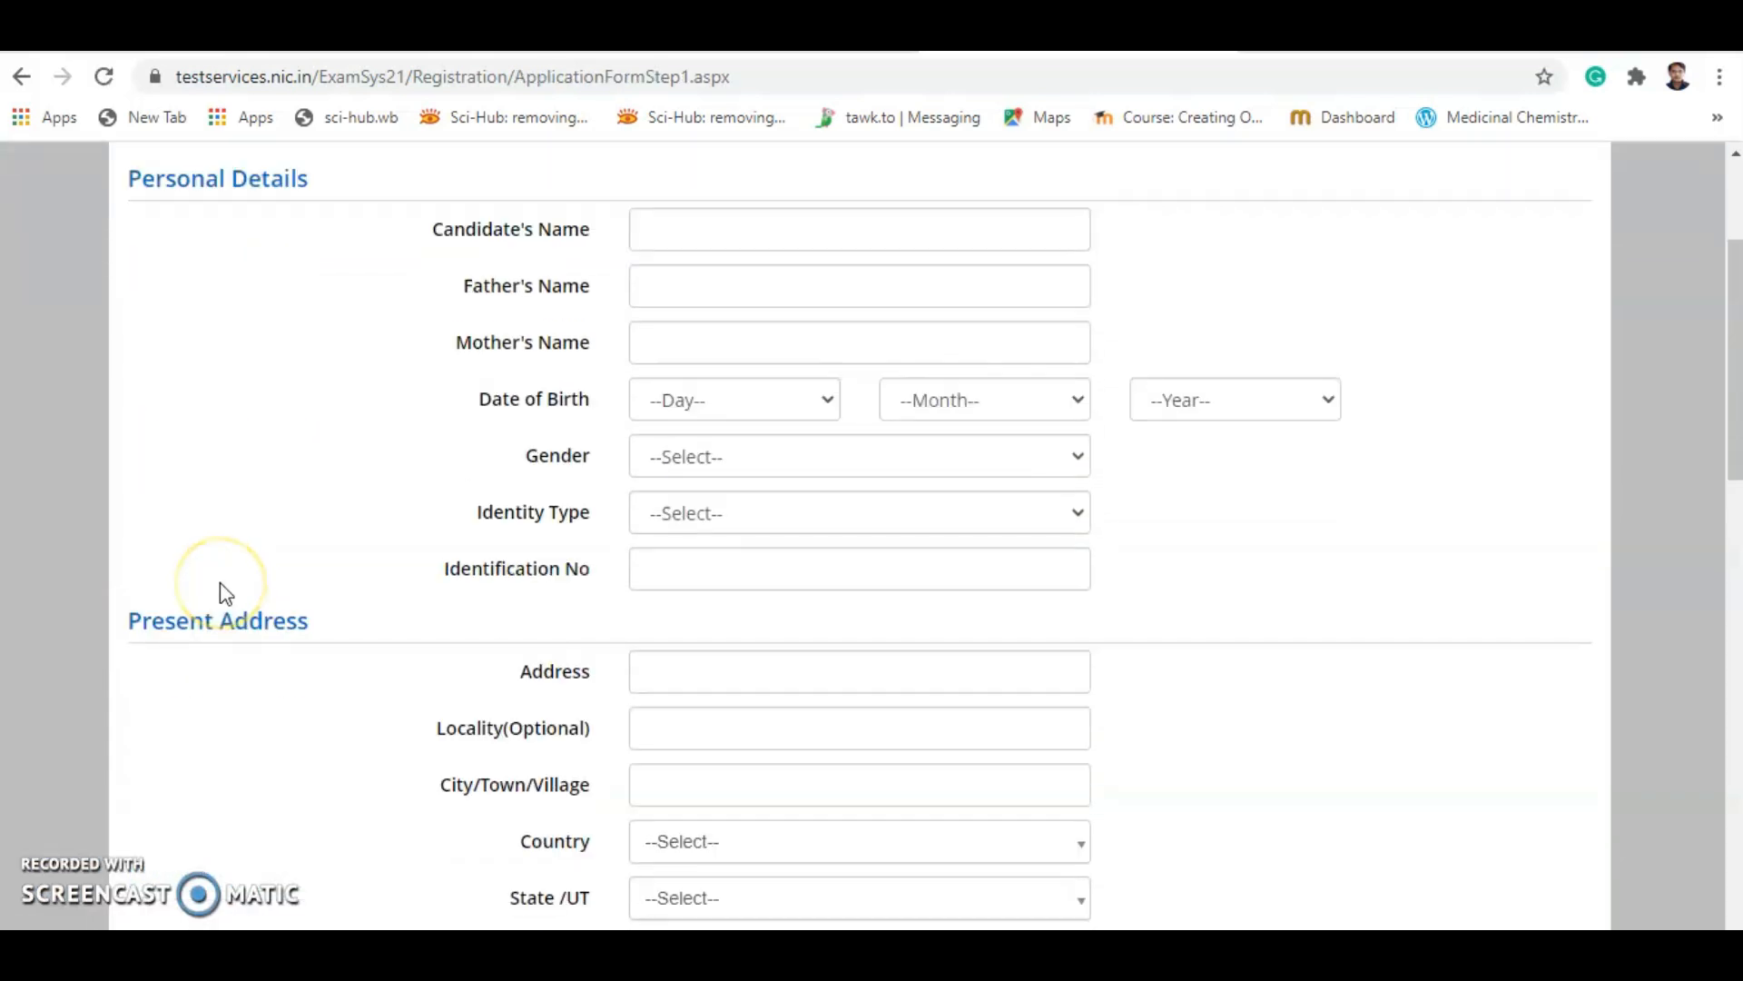
pyautogui.scroll(1, 256, 580)
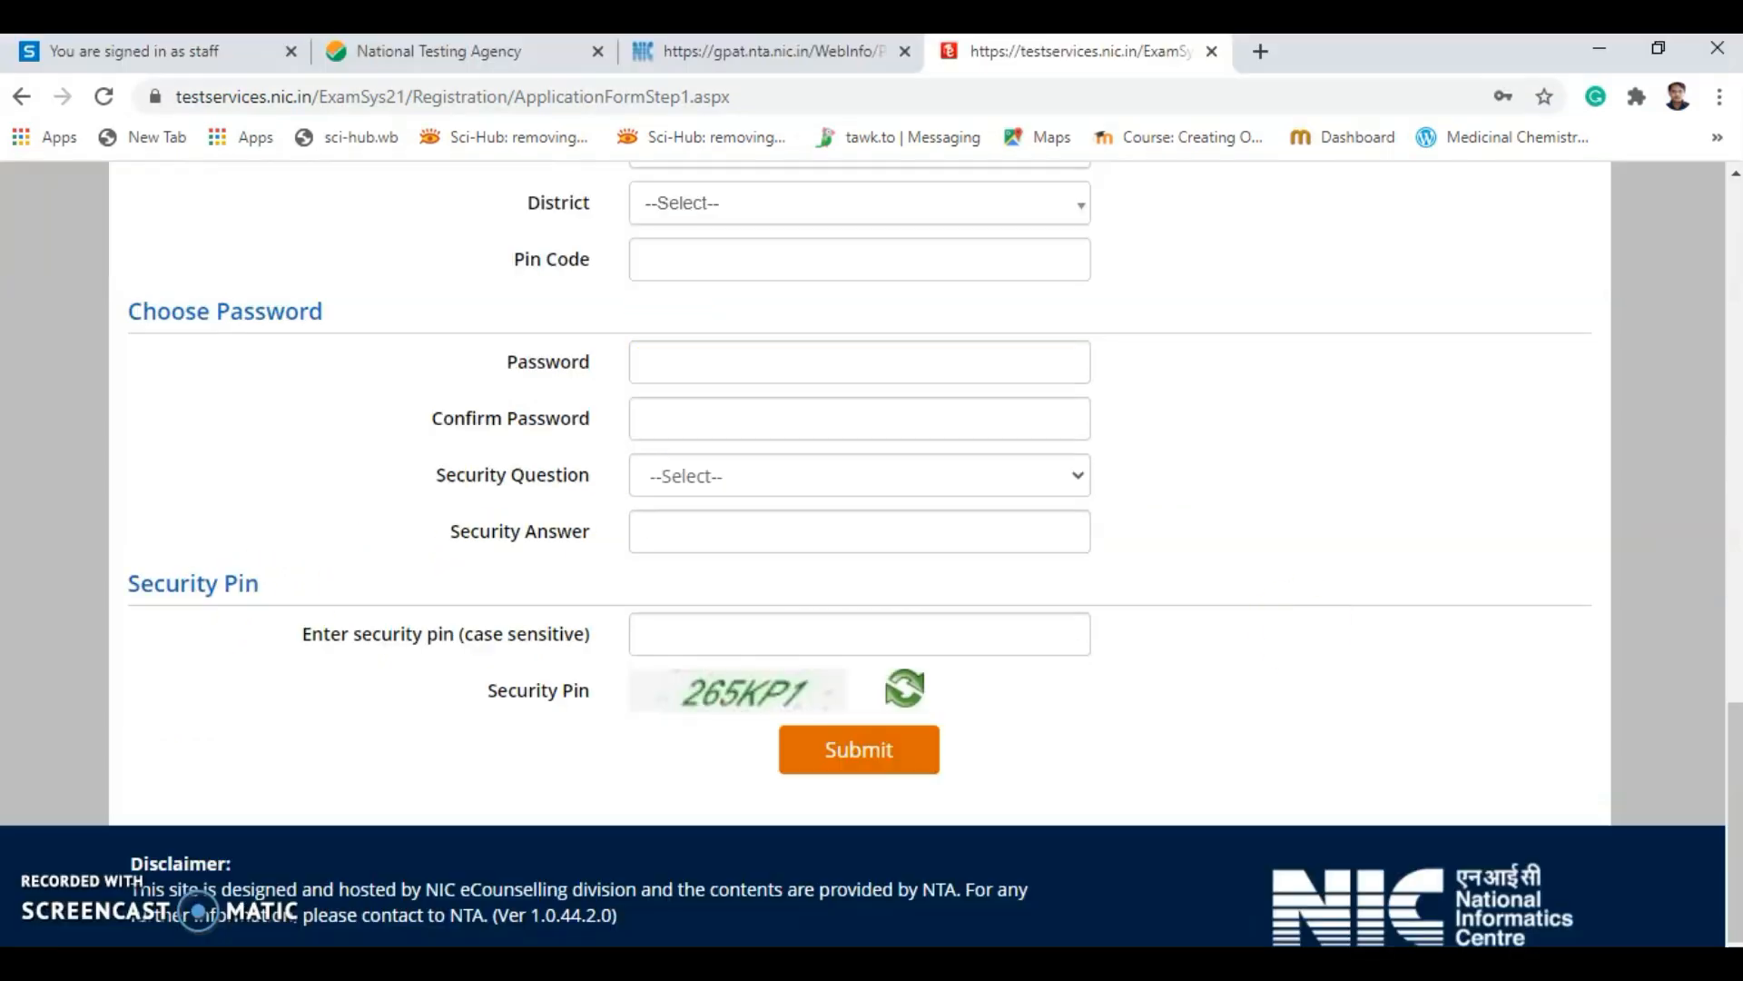
pyautogui.scroll(10, 1315, 641)
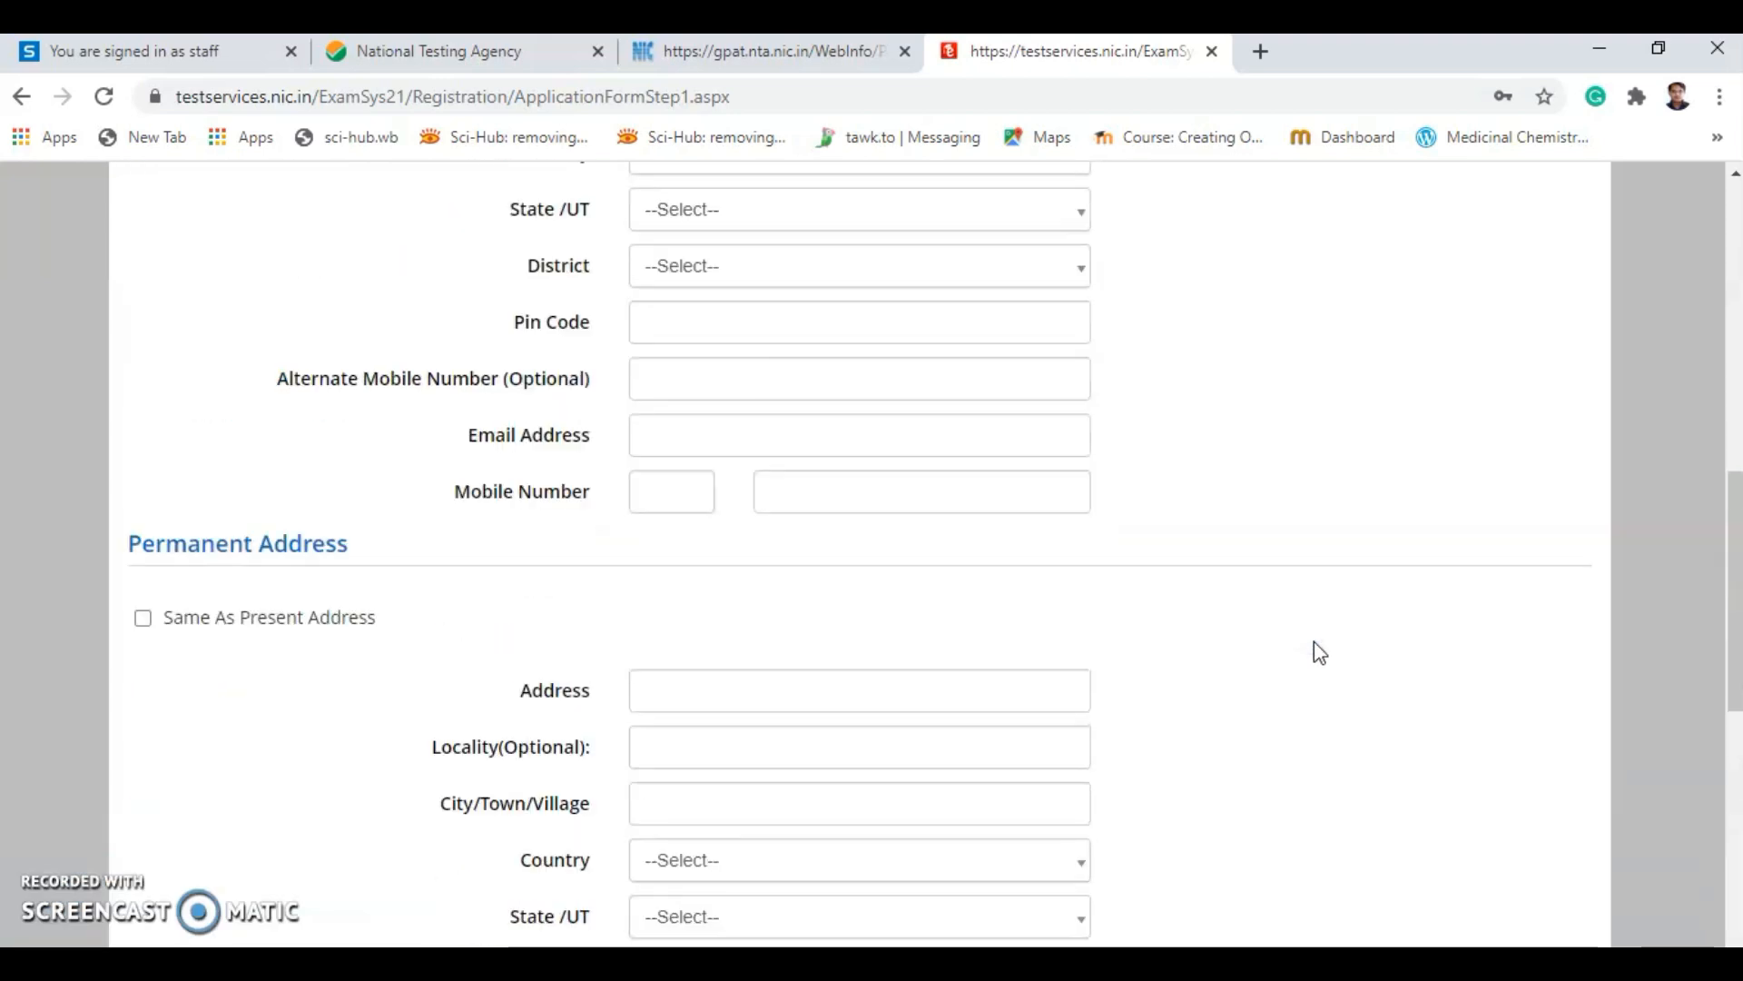
pyautogui.click(712, 240)
pyautogui.scroll(7, 1598, 508)
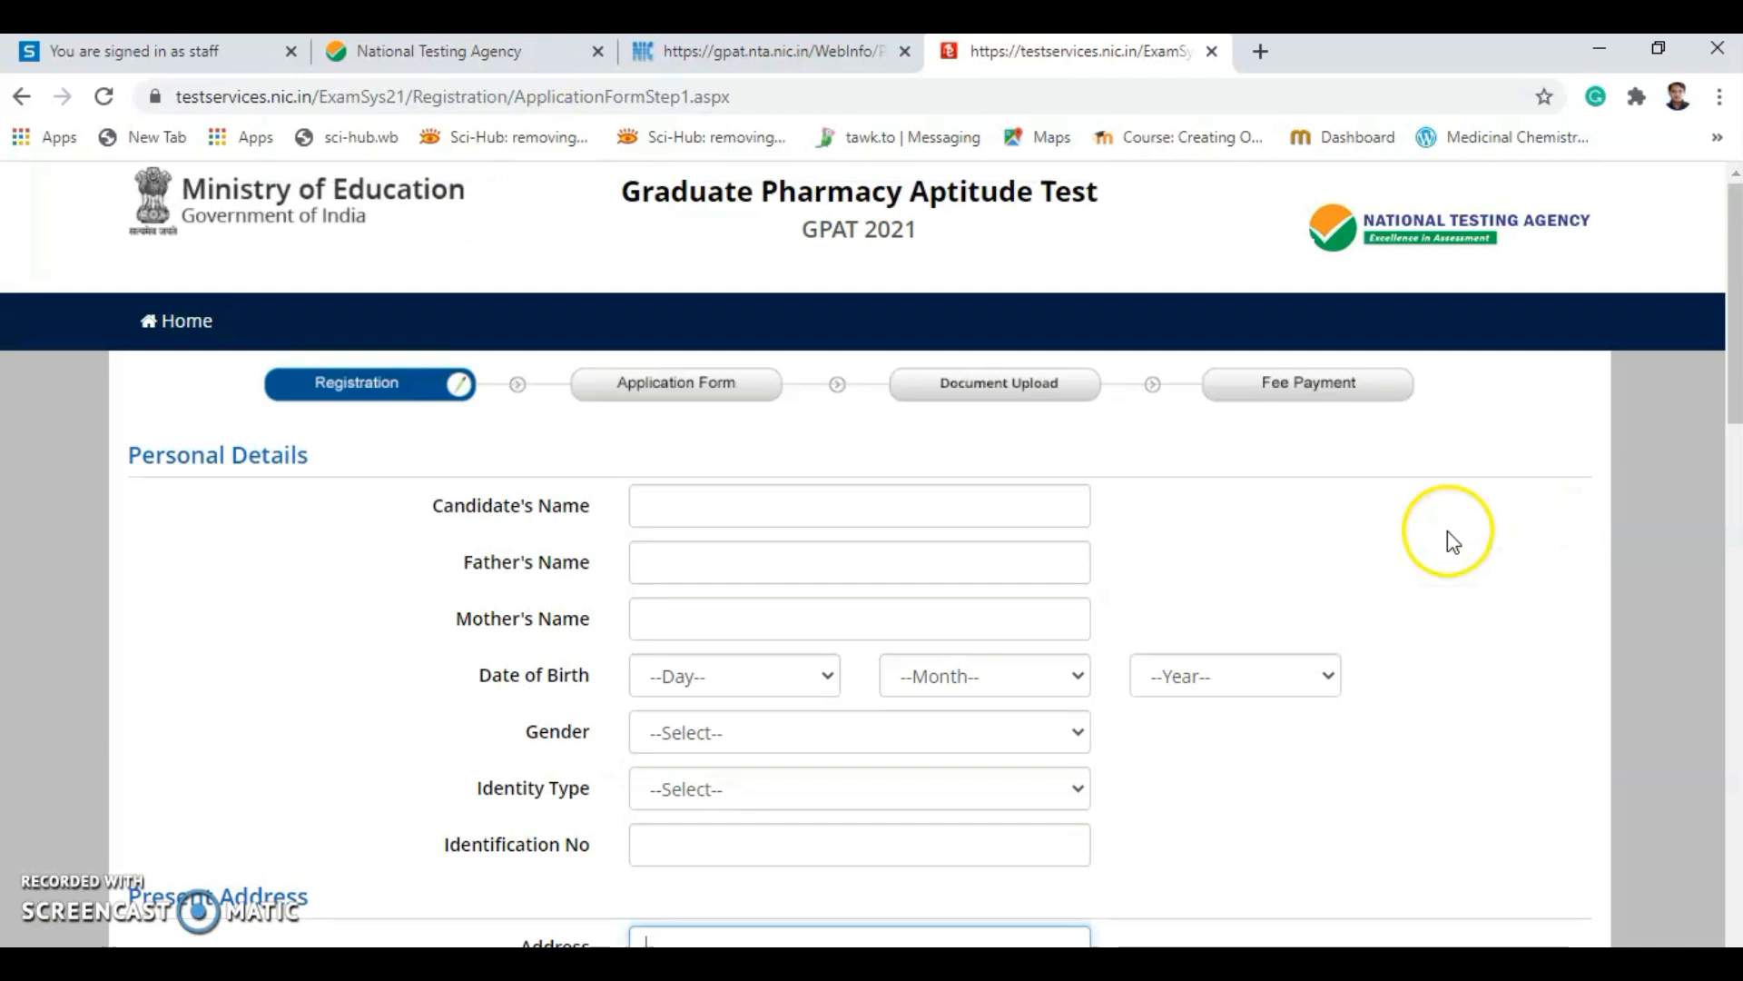
pyautogui.click(702, 511)
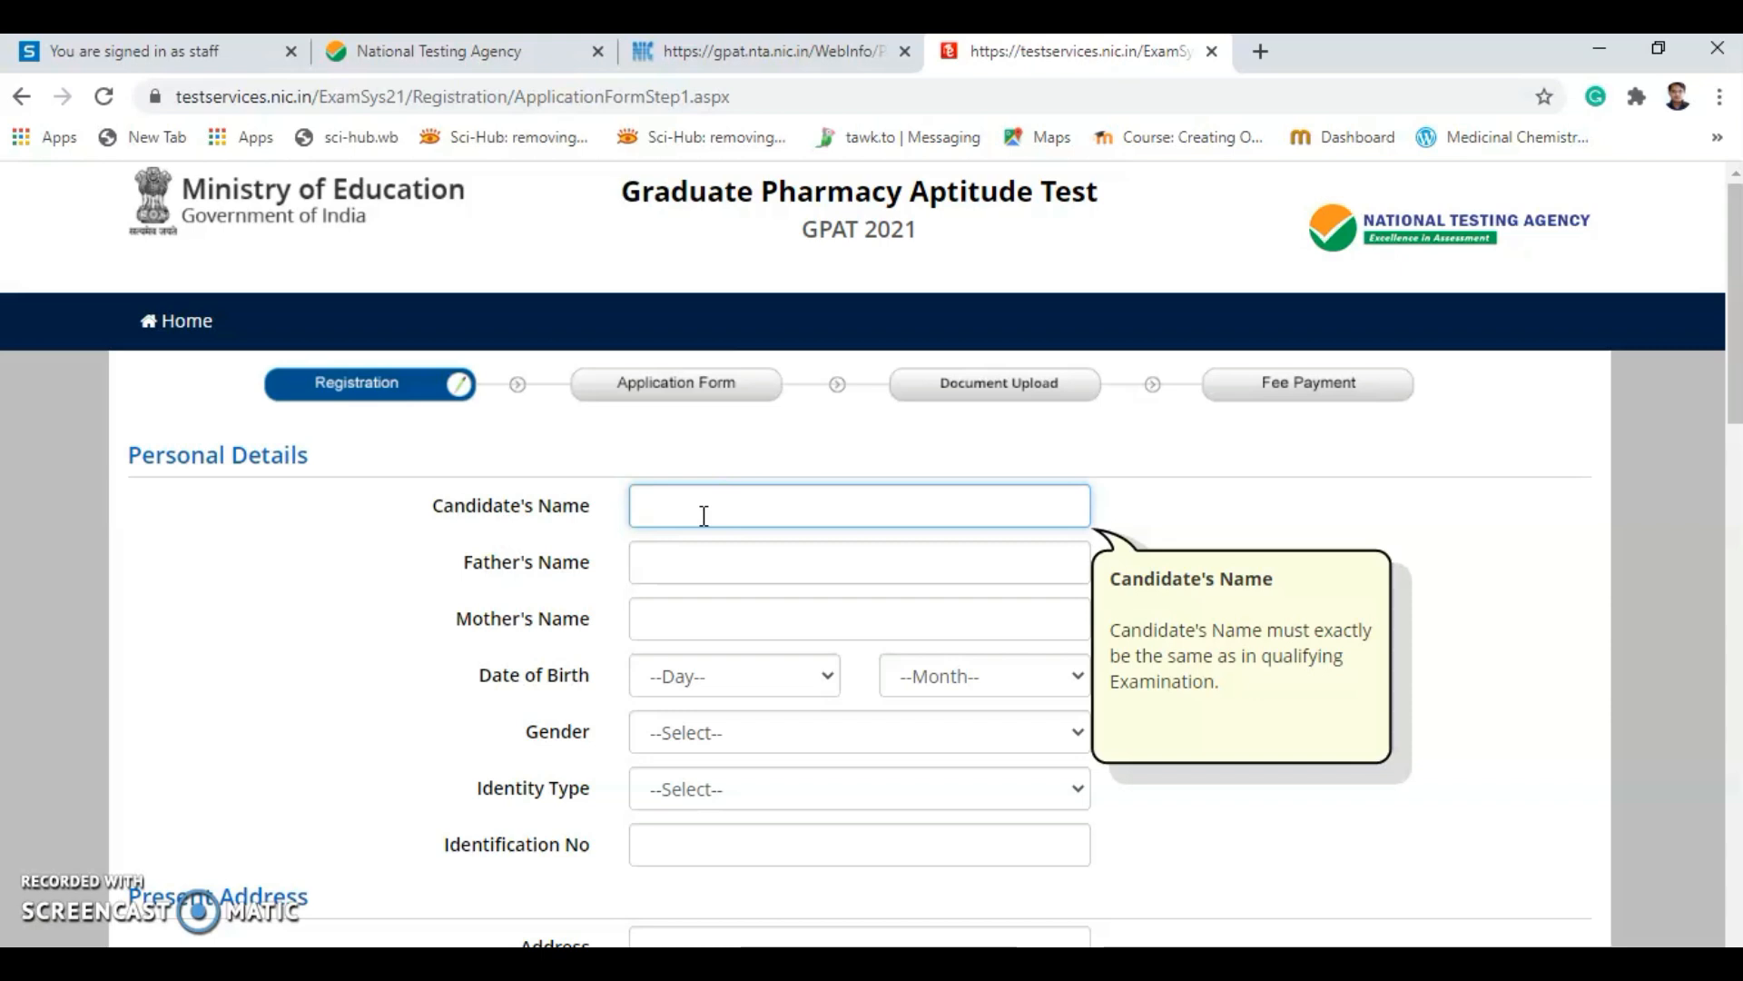
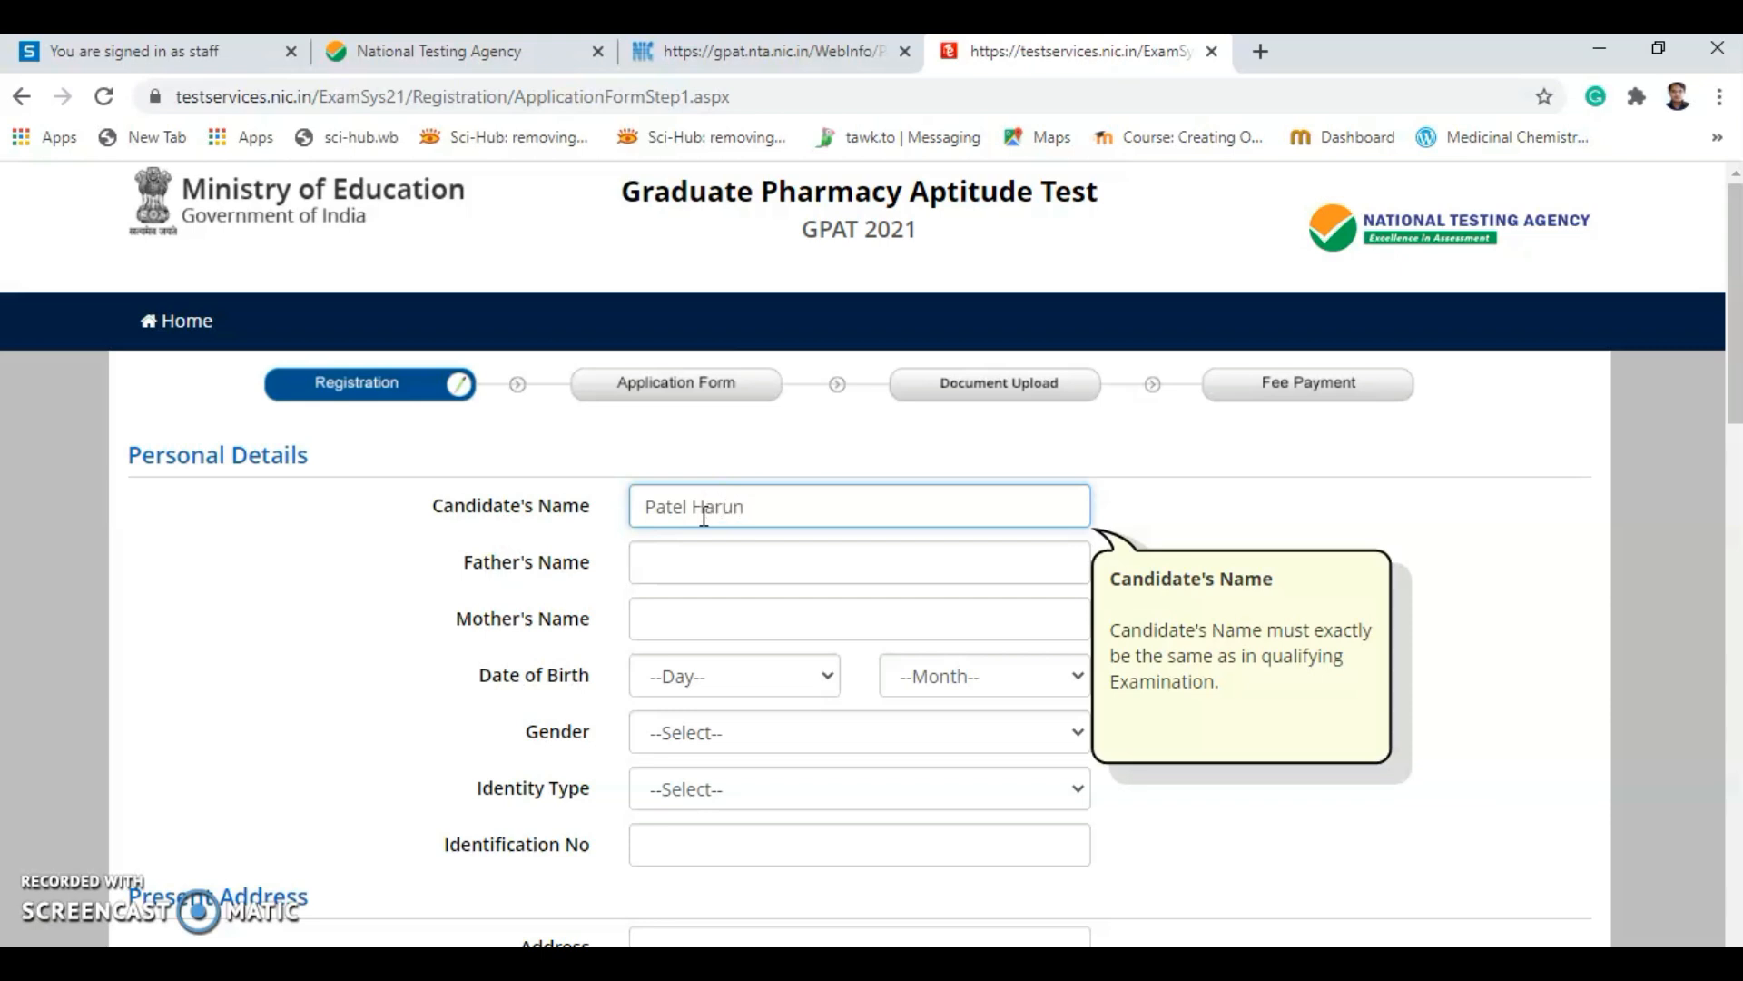
pyautogui.click(694, 550)
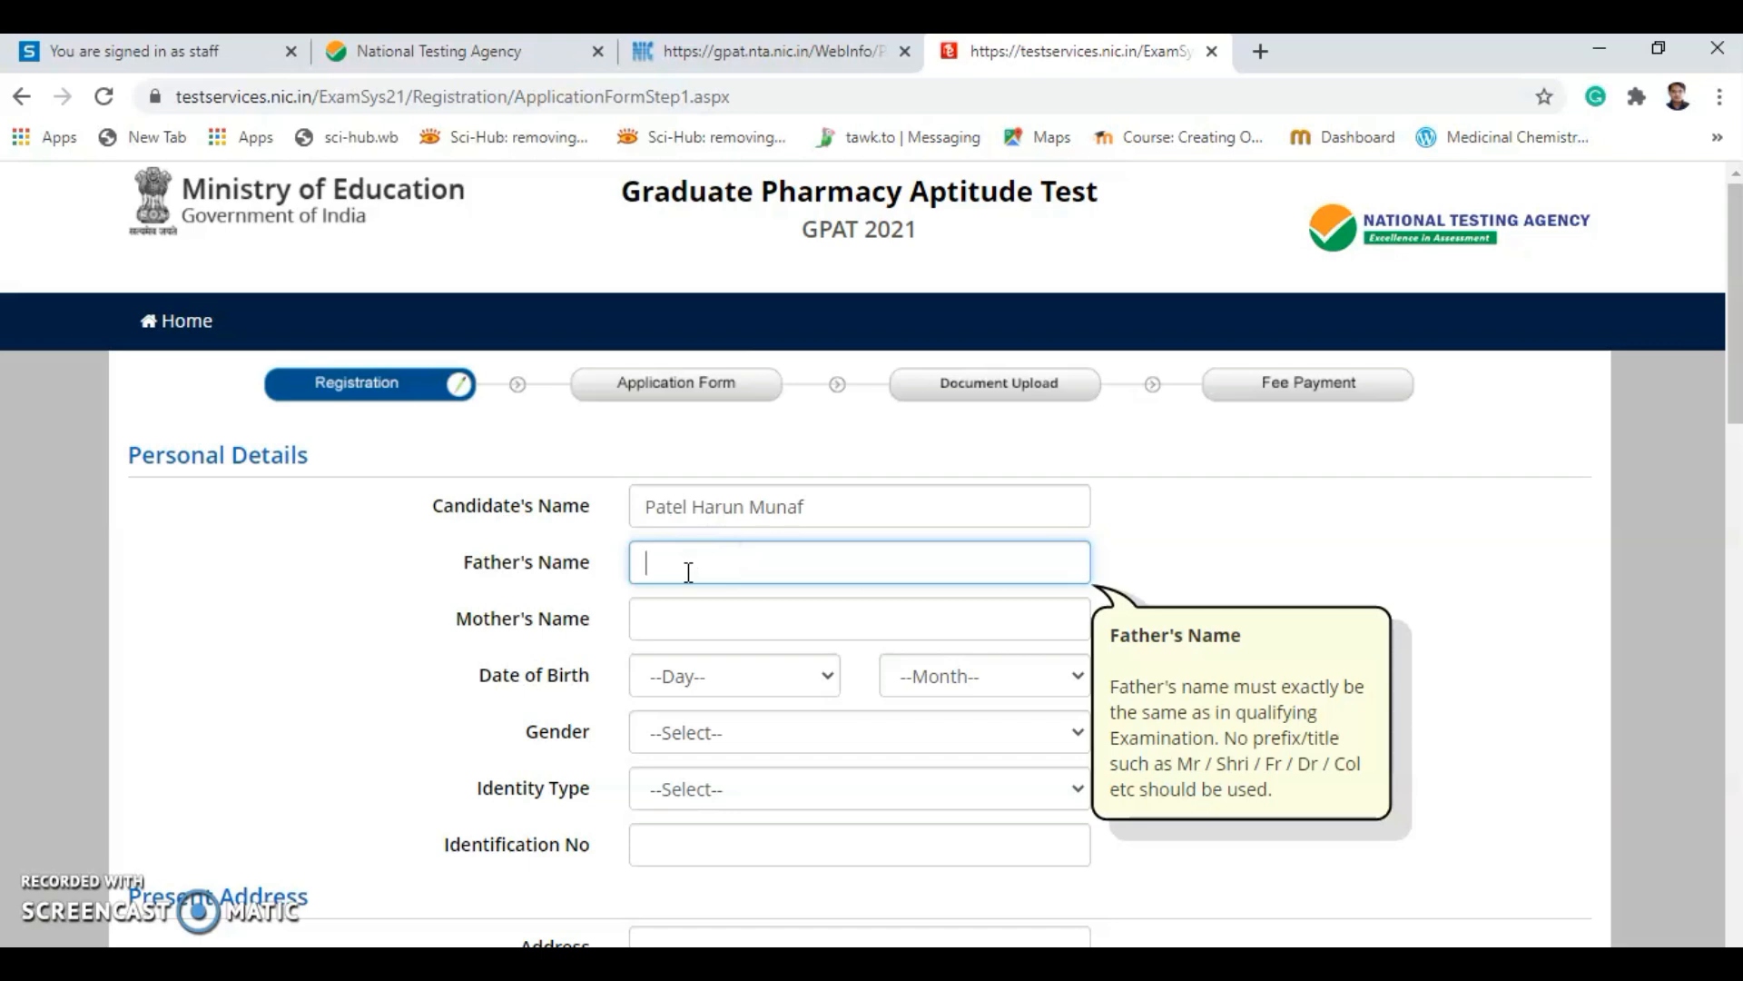
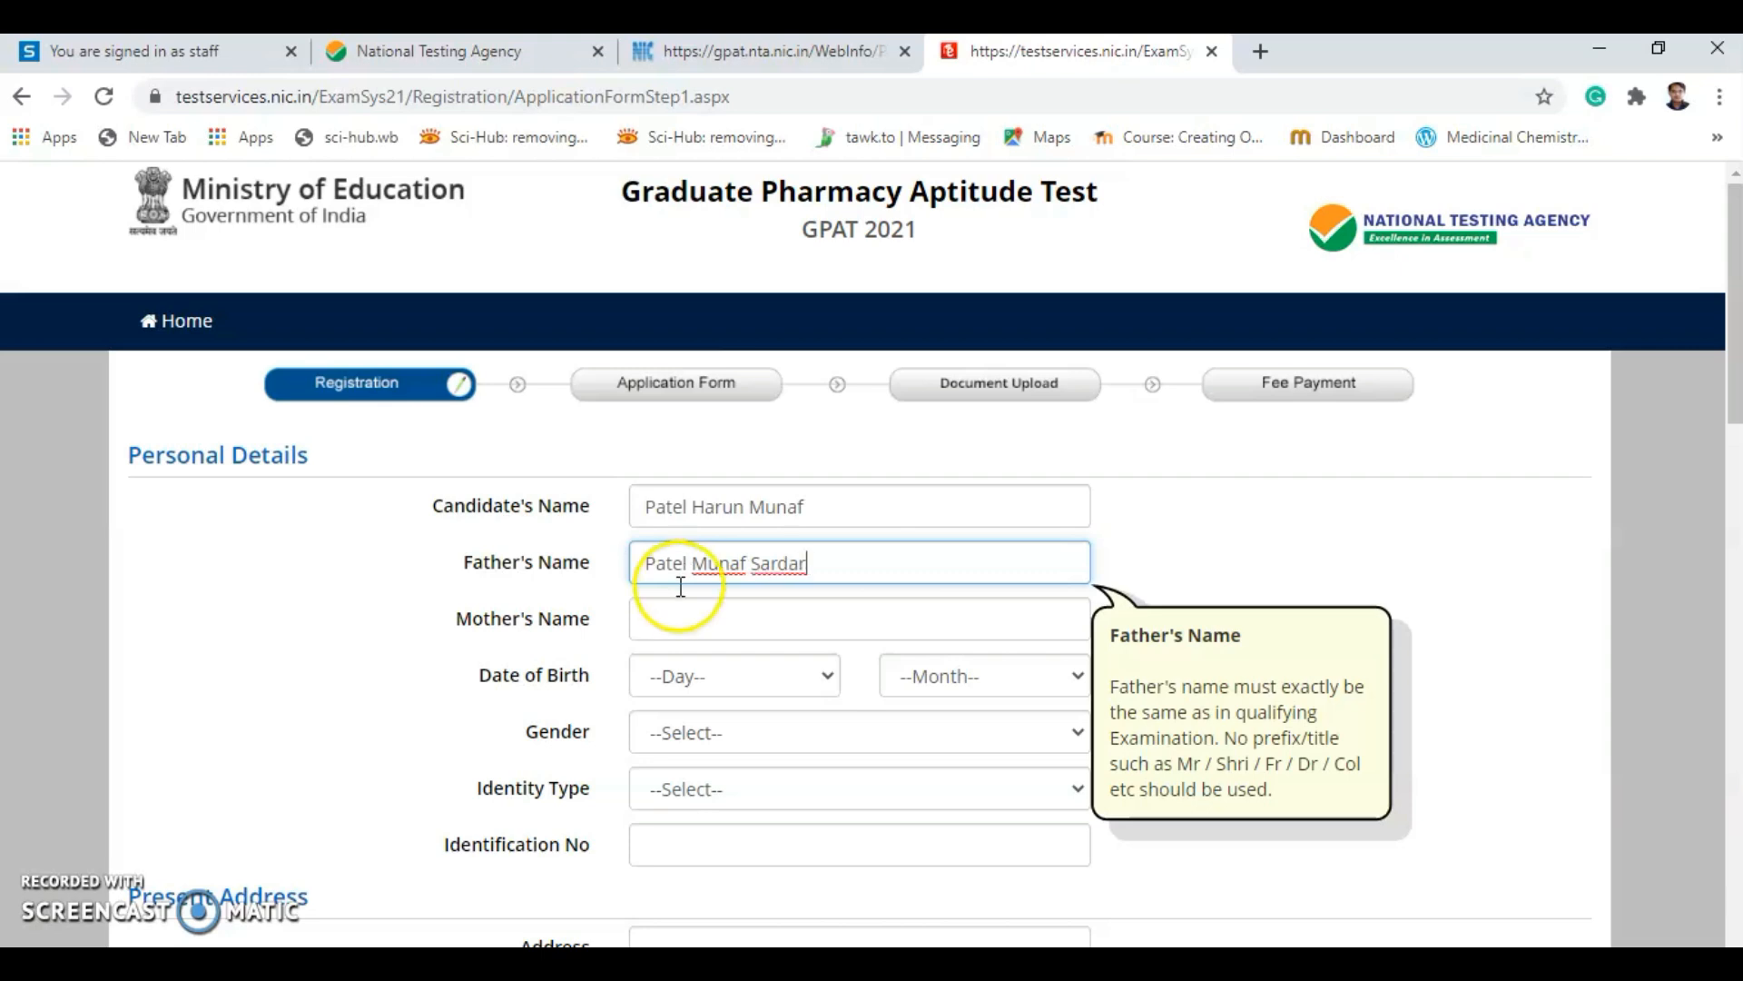
pyautogui.click(687, 614)
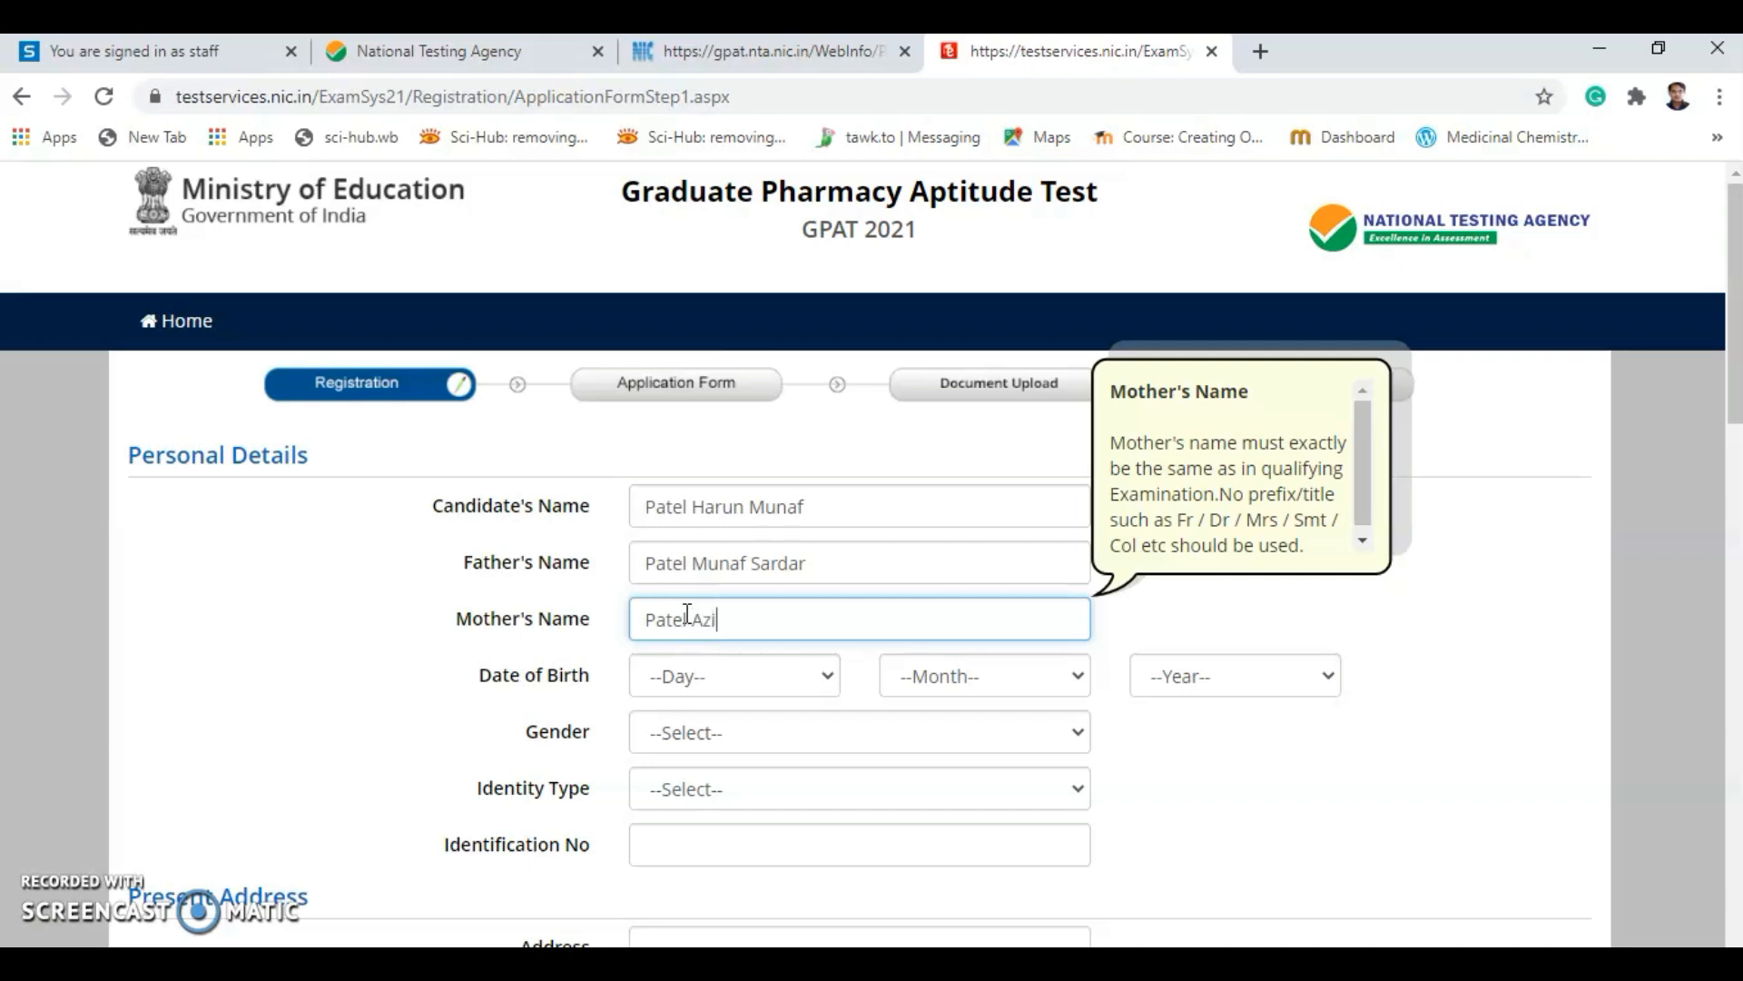
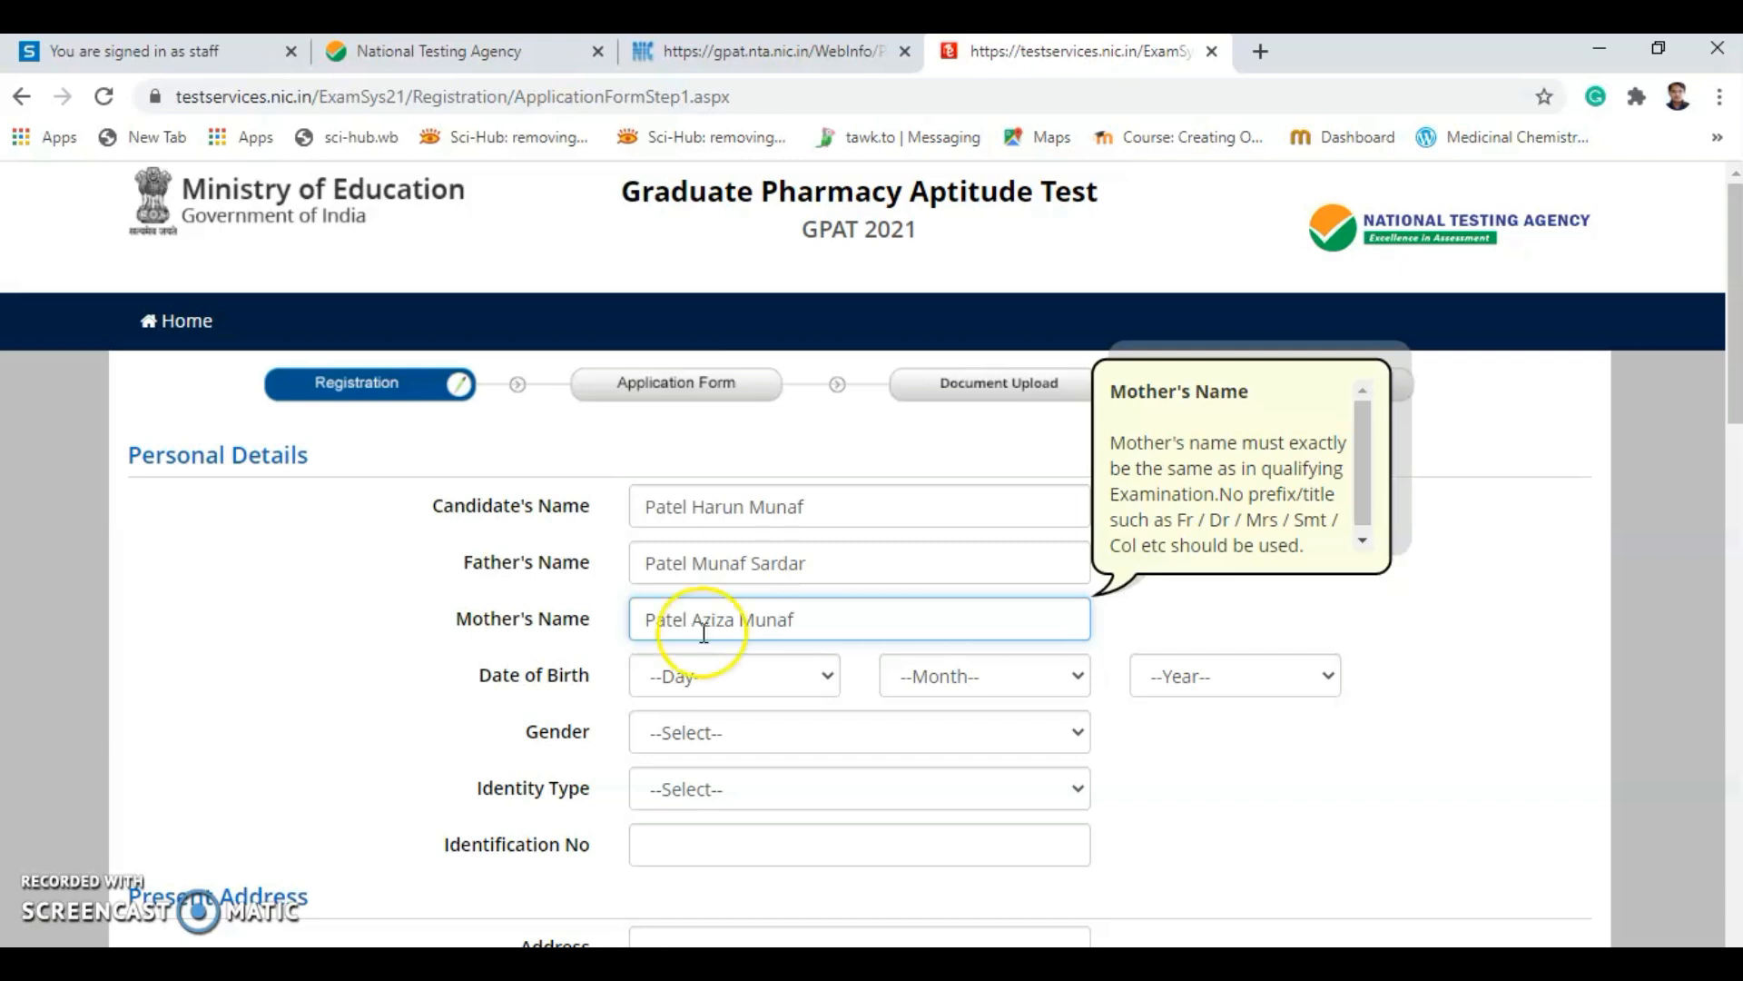
pyautogui.click(781, 668)
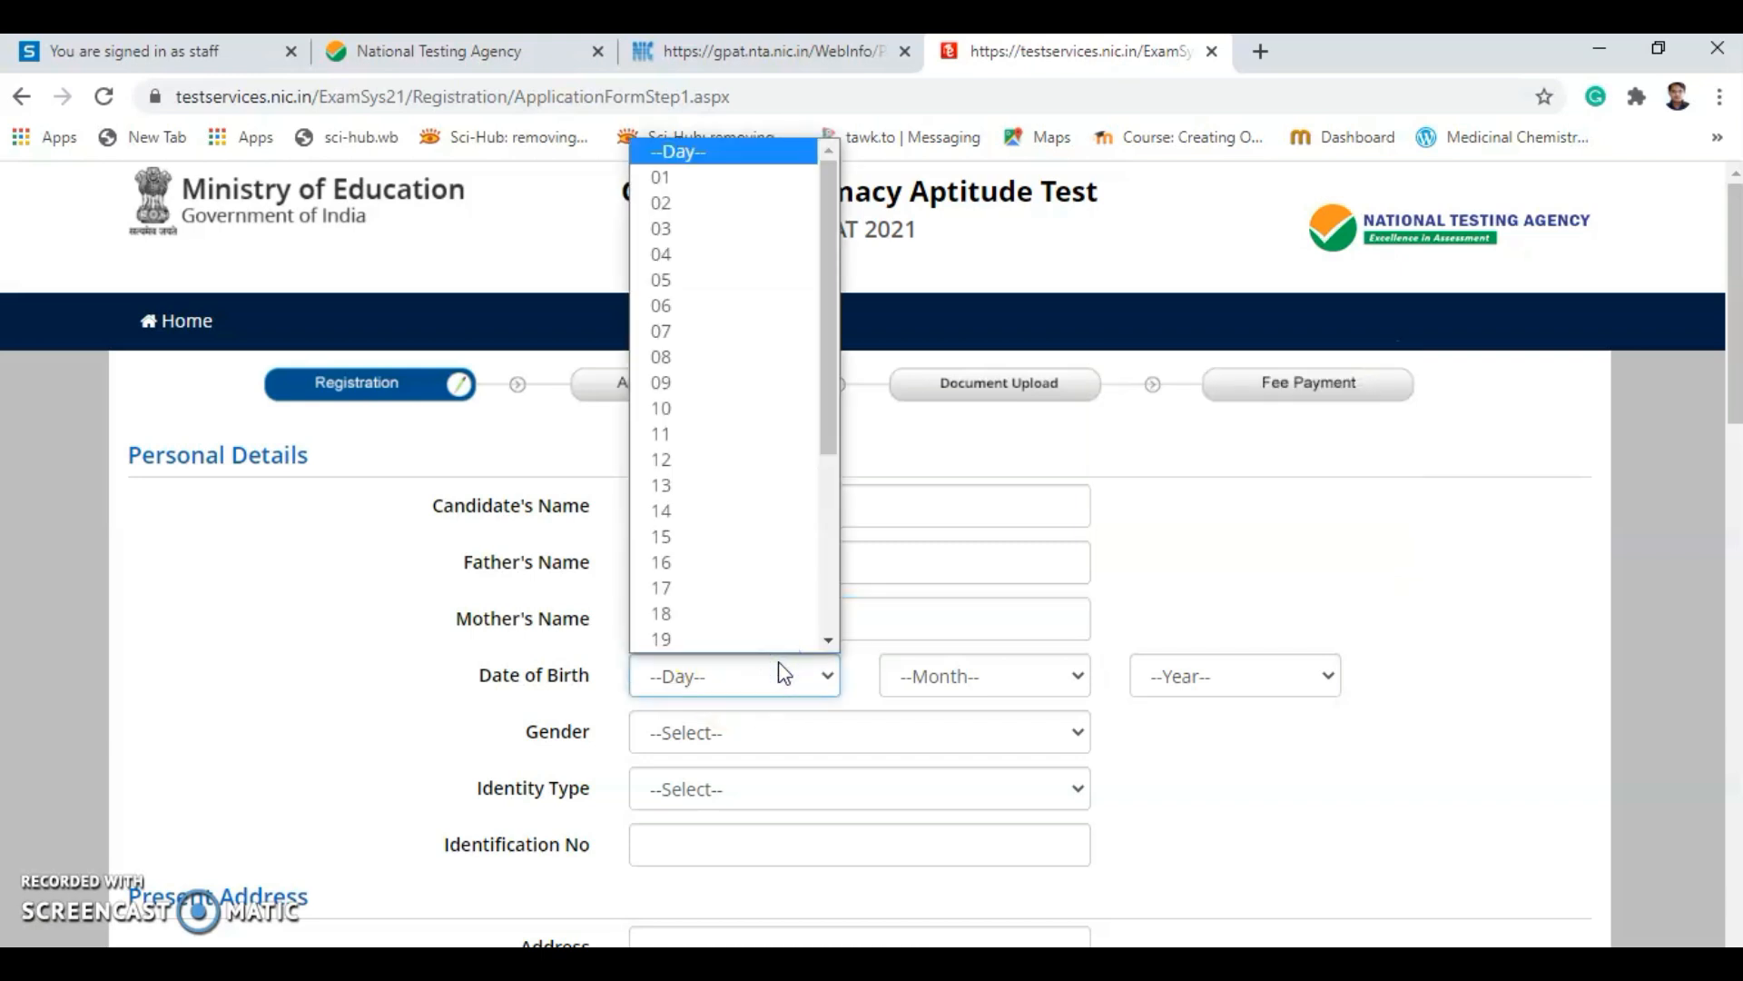
pyautogui.moveTo(829, 407); pyautogui.dragTo(829, 434)
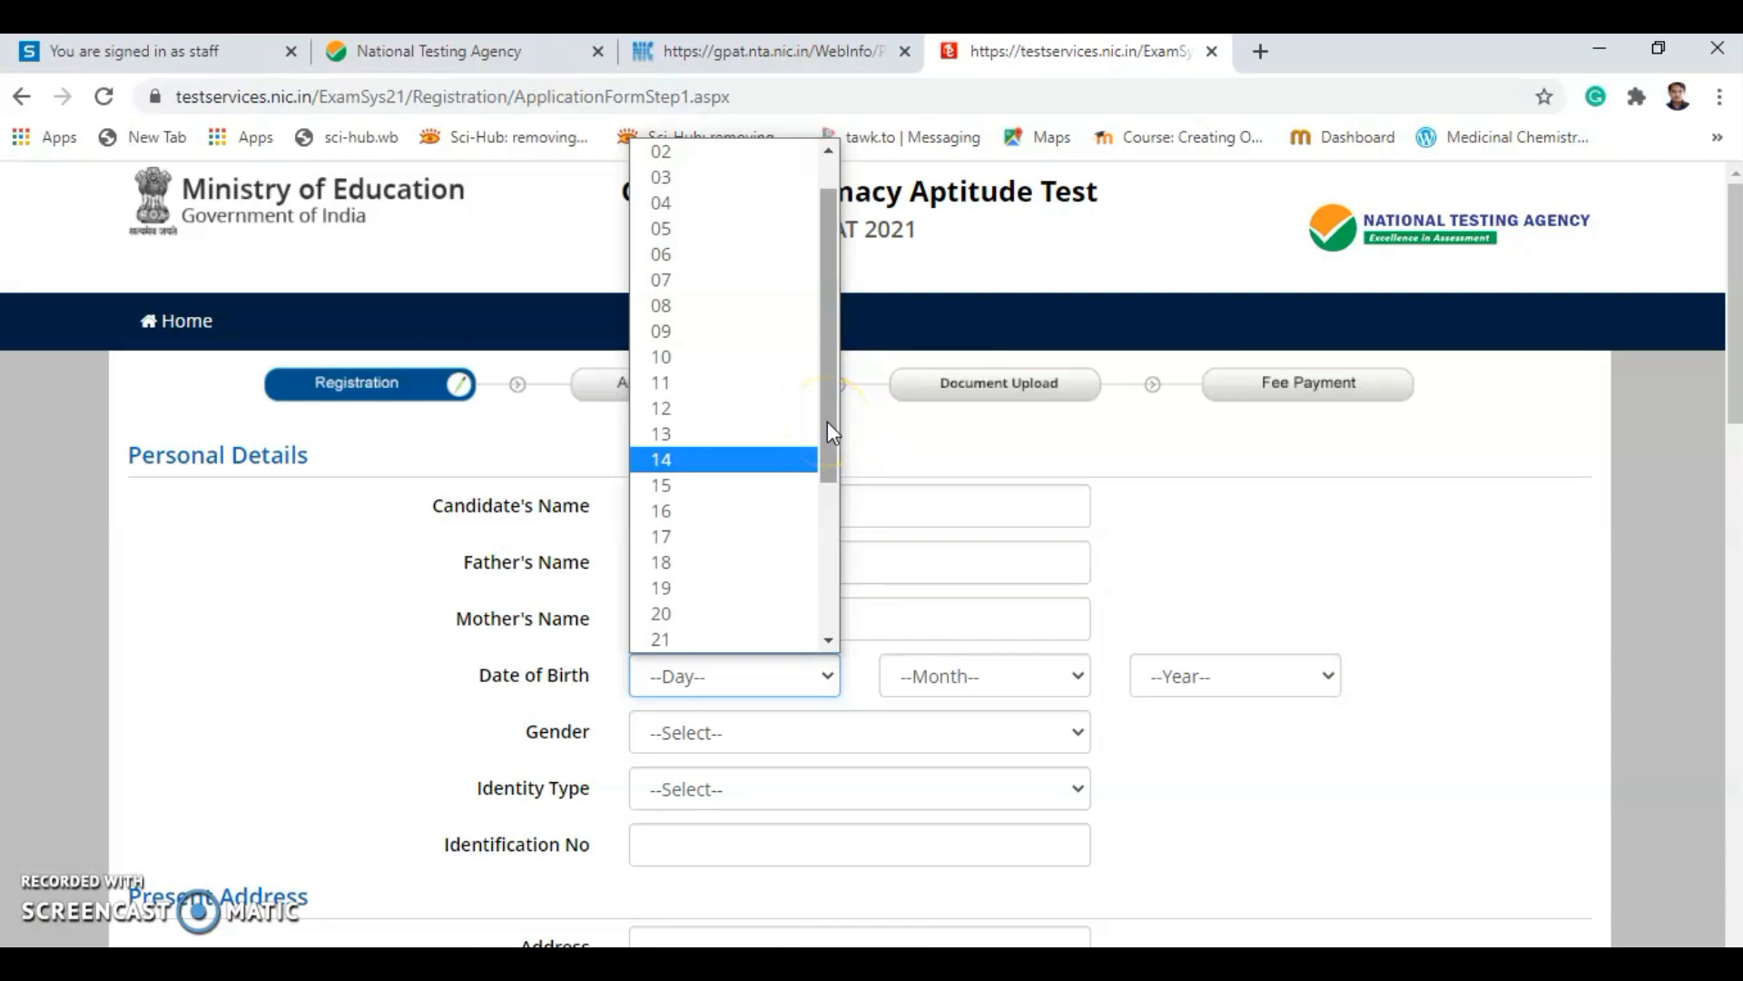
pyautogui.click(735, 397)
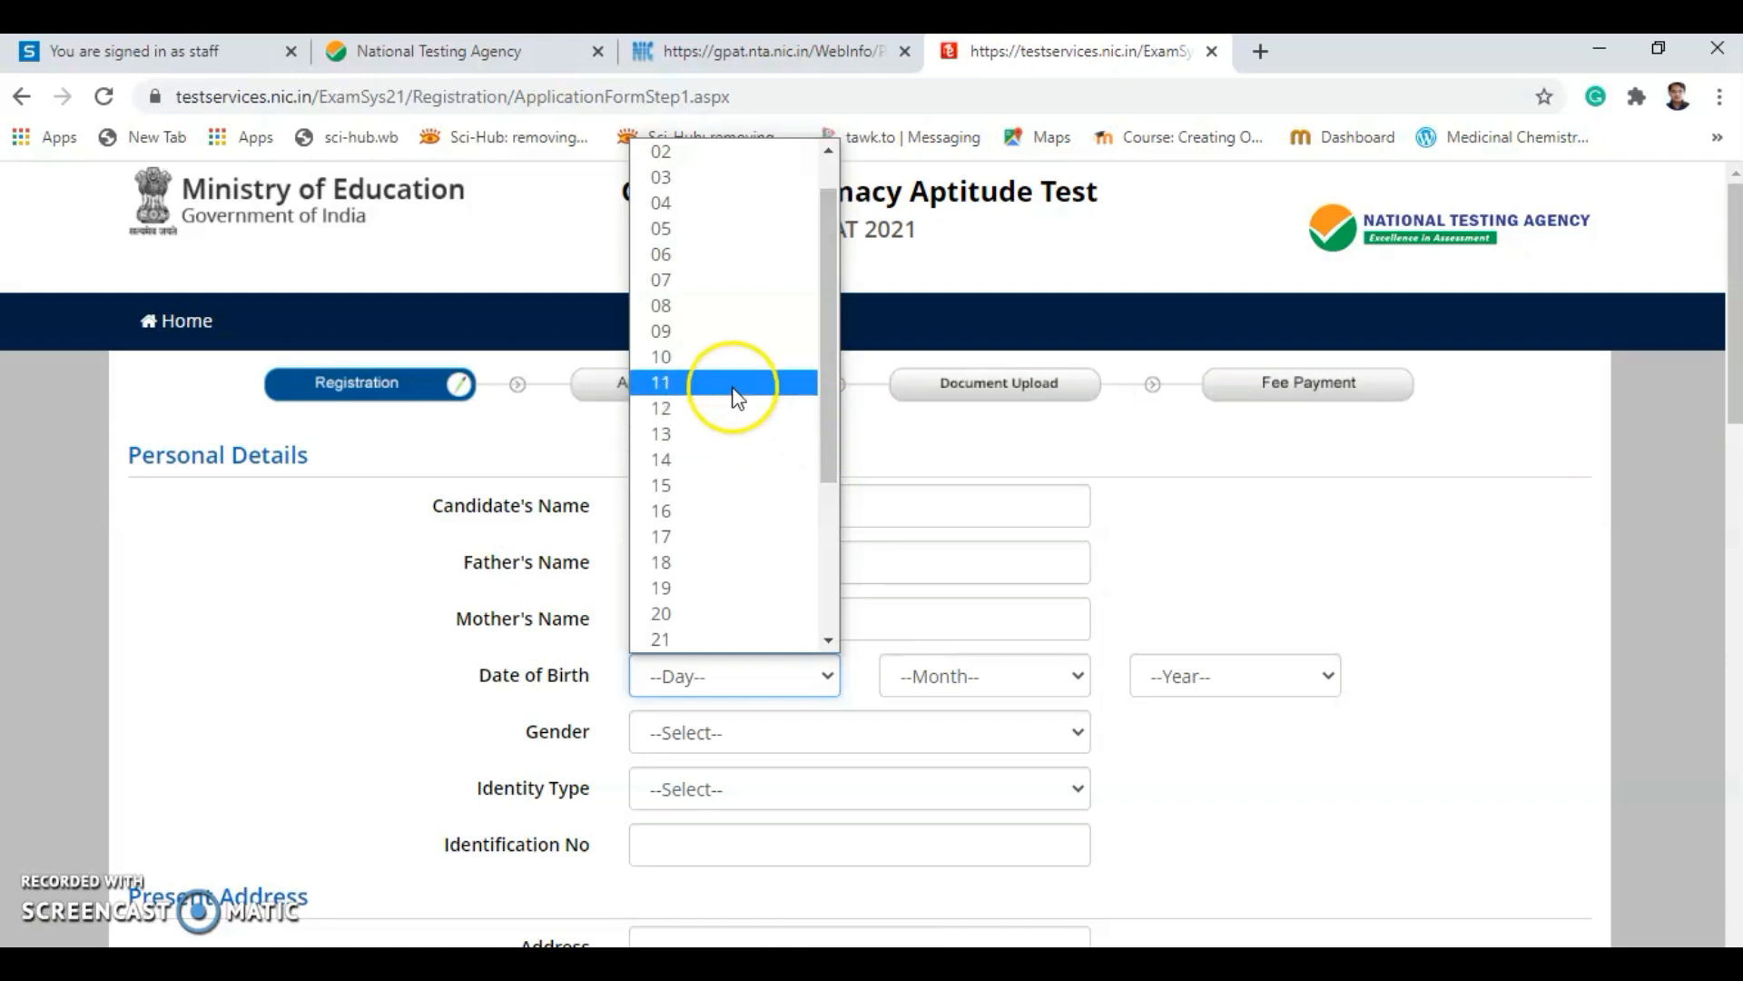
pyautogui.click(735, 382)
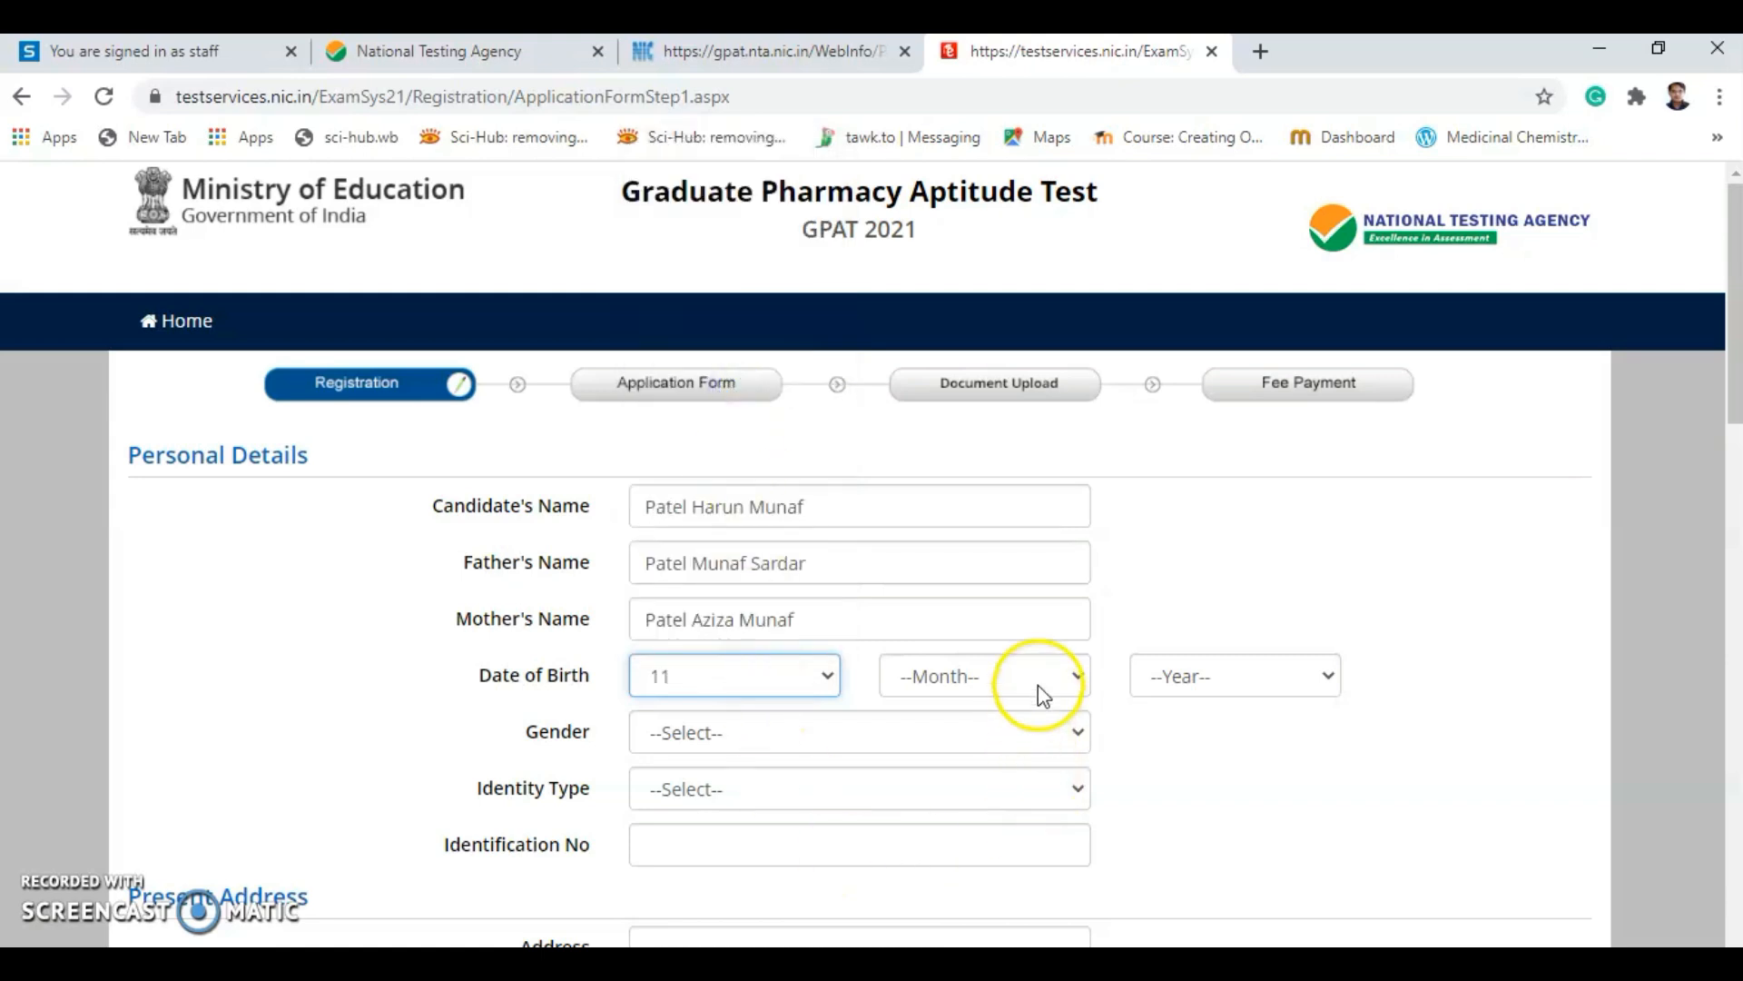
pyautogui.click(1076, 679)
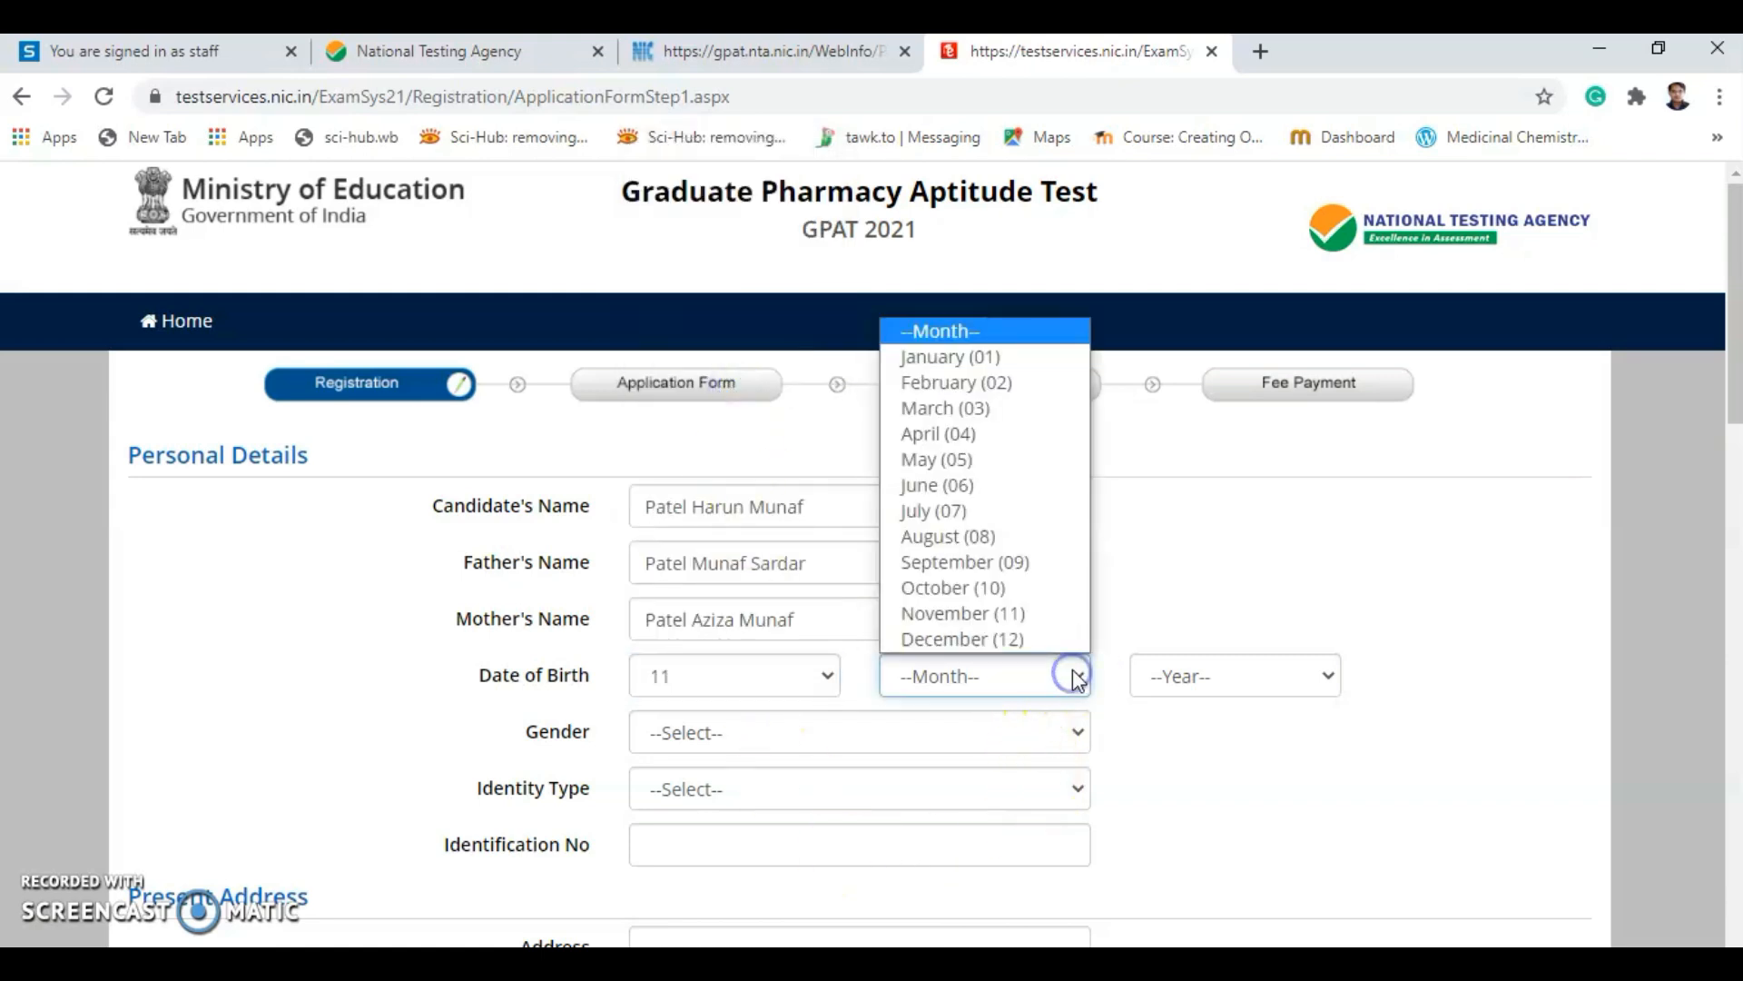
pyautogui.click(1014, 436)
pyautogui.click(1293, 688)
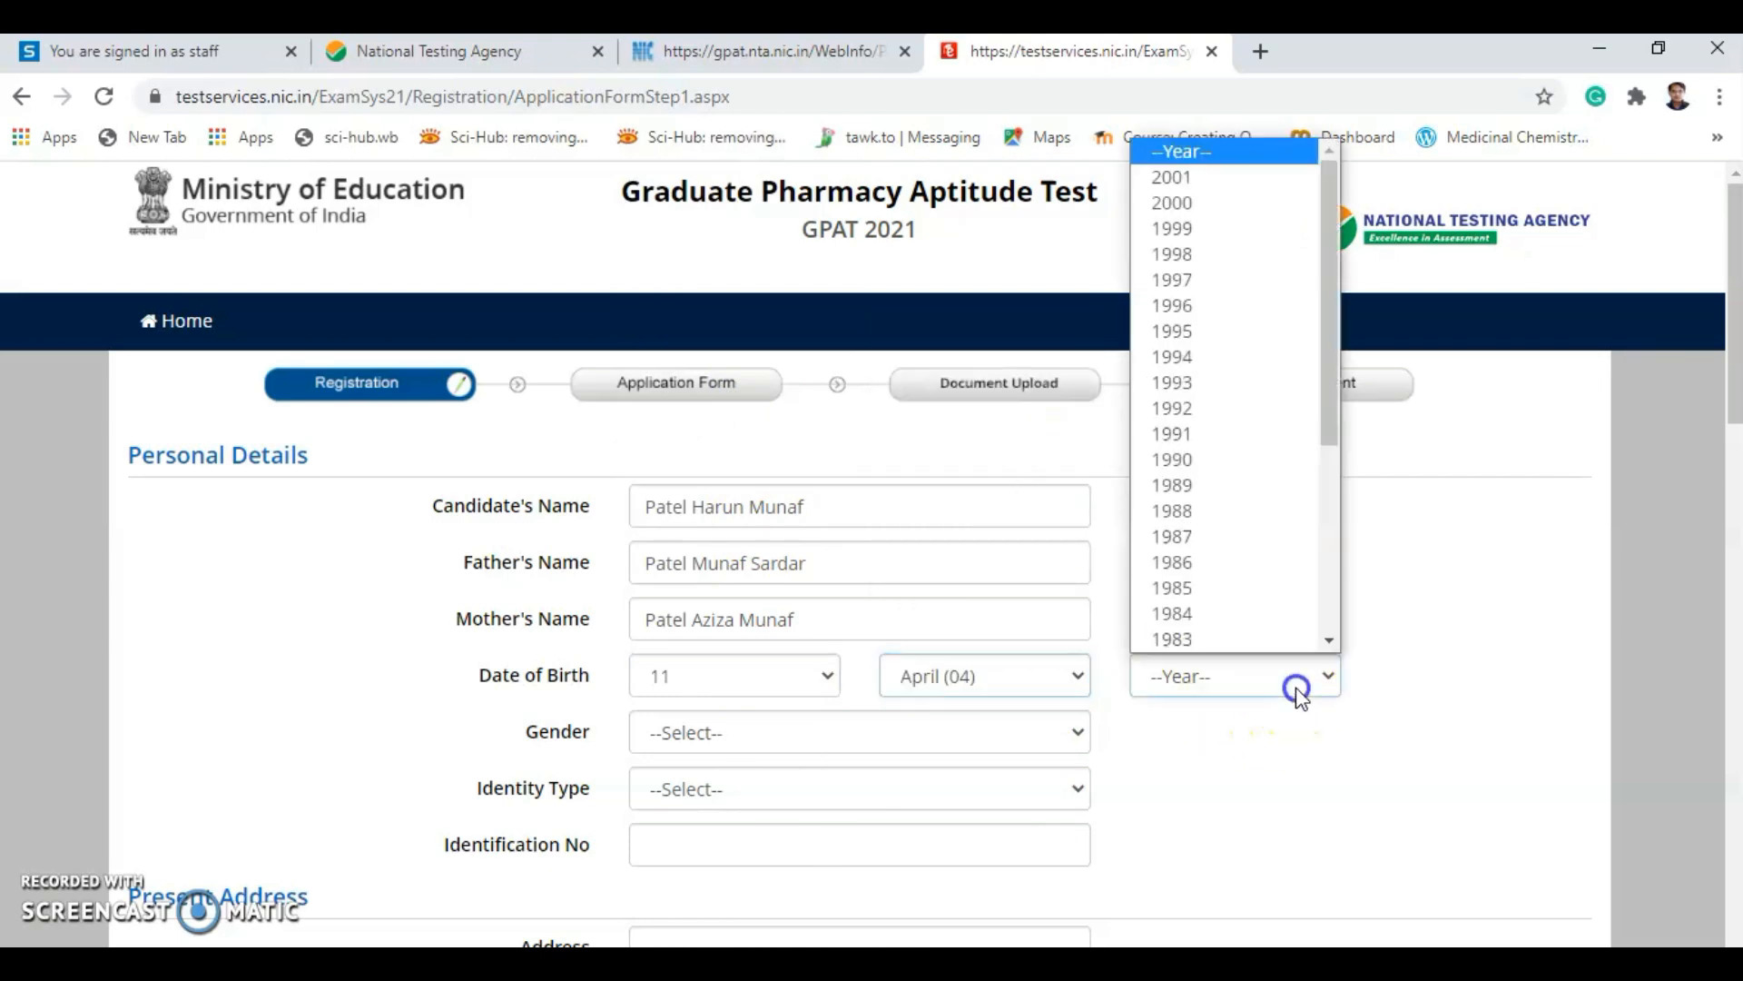
pyautogui.scroll(-1, 1262, 595)
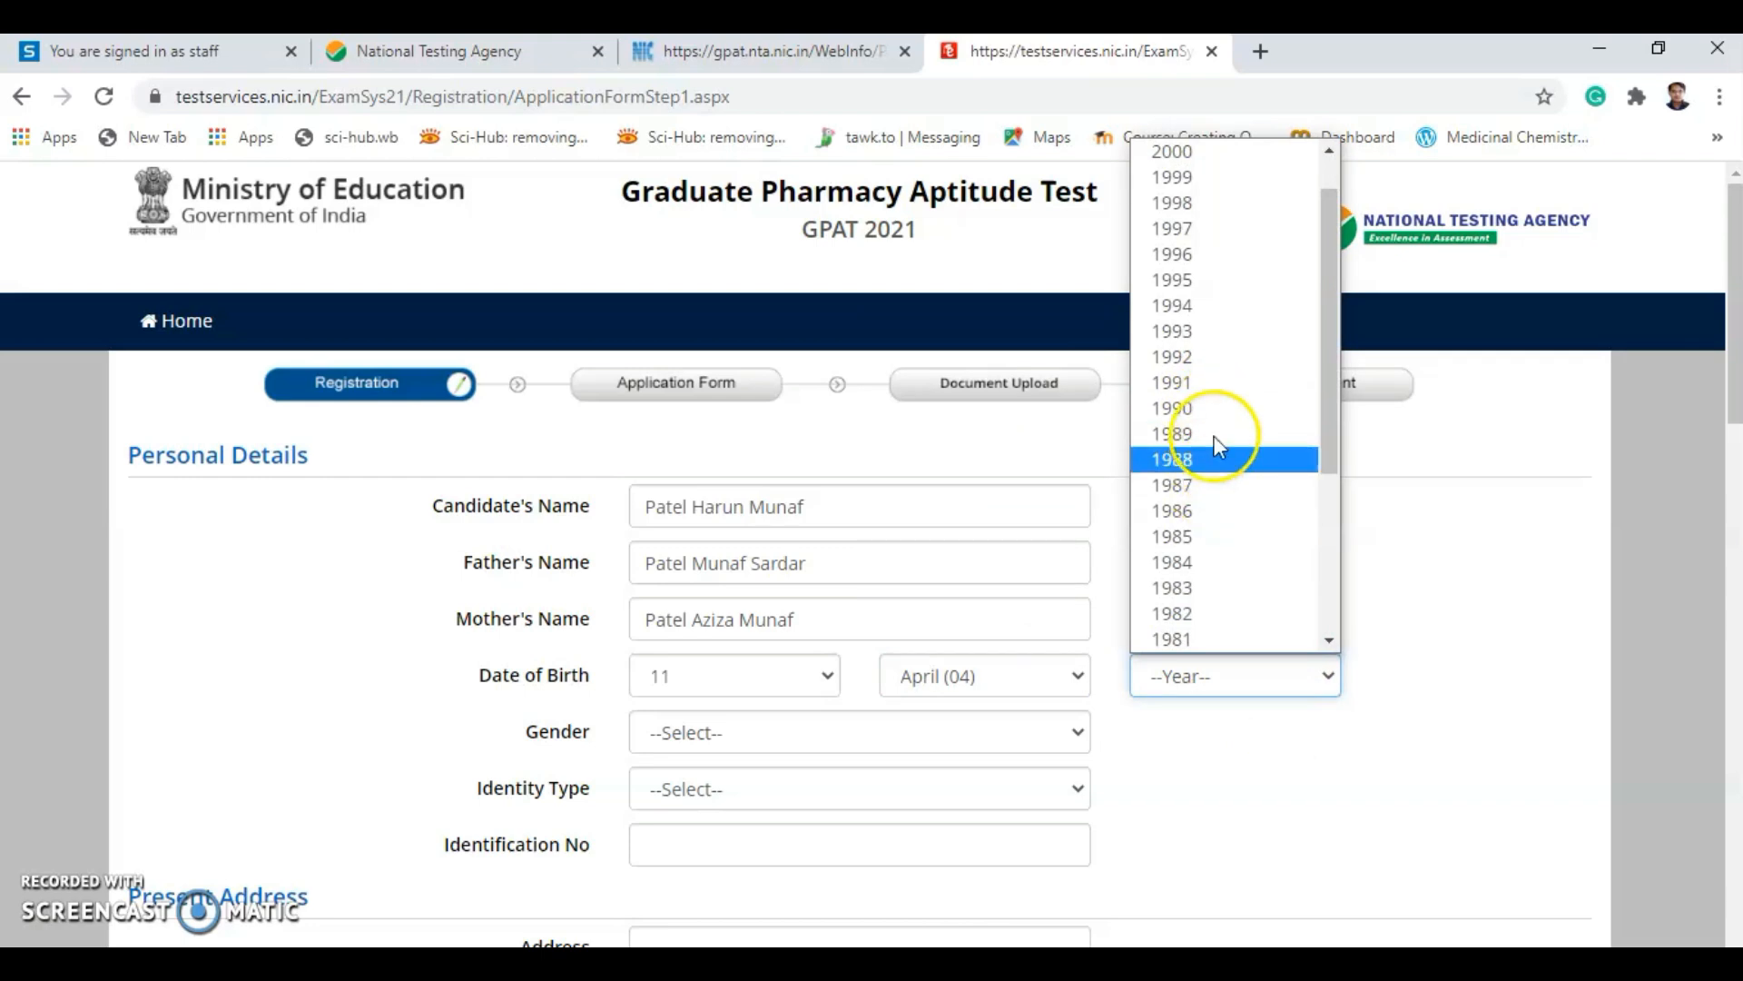
pyautogui.click(1207, 393)
pyautogui.scroll(-1, 1207, 635)
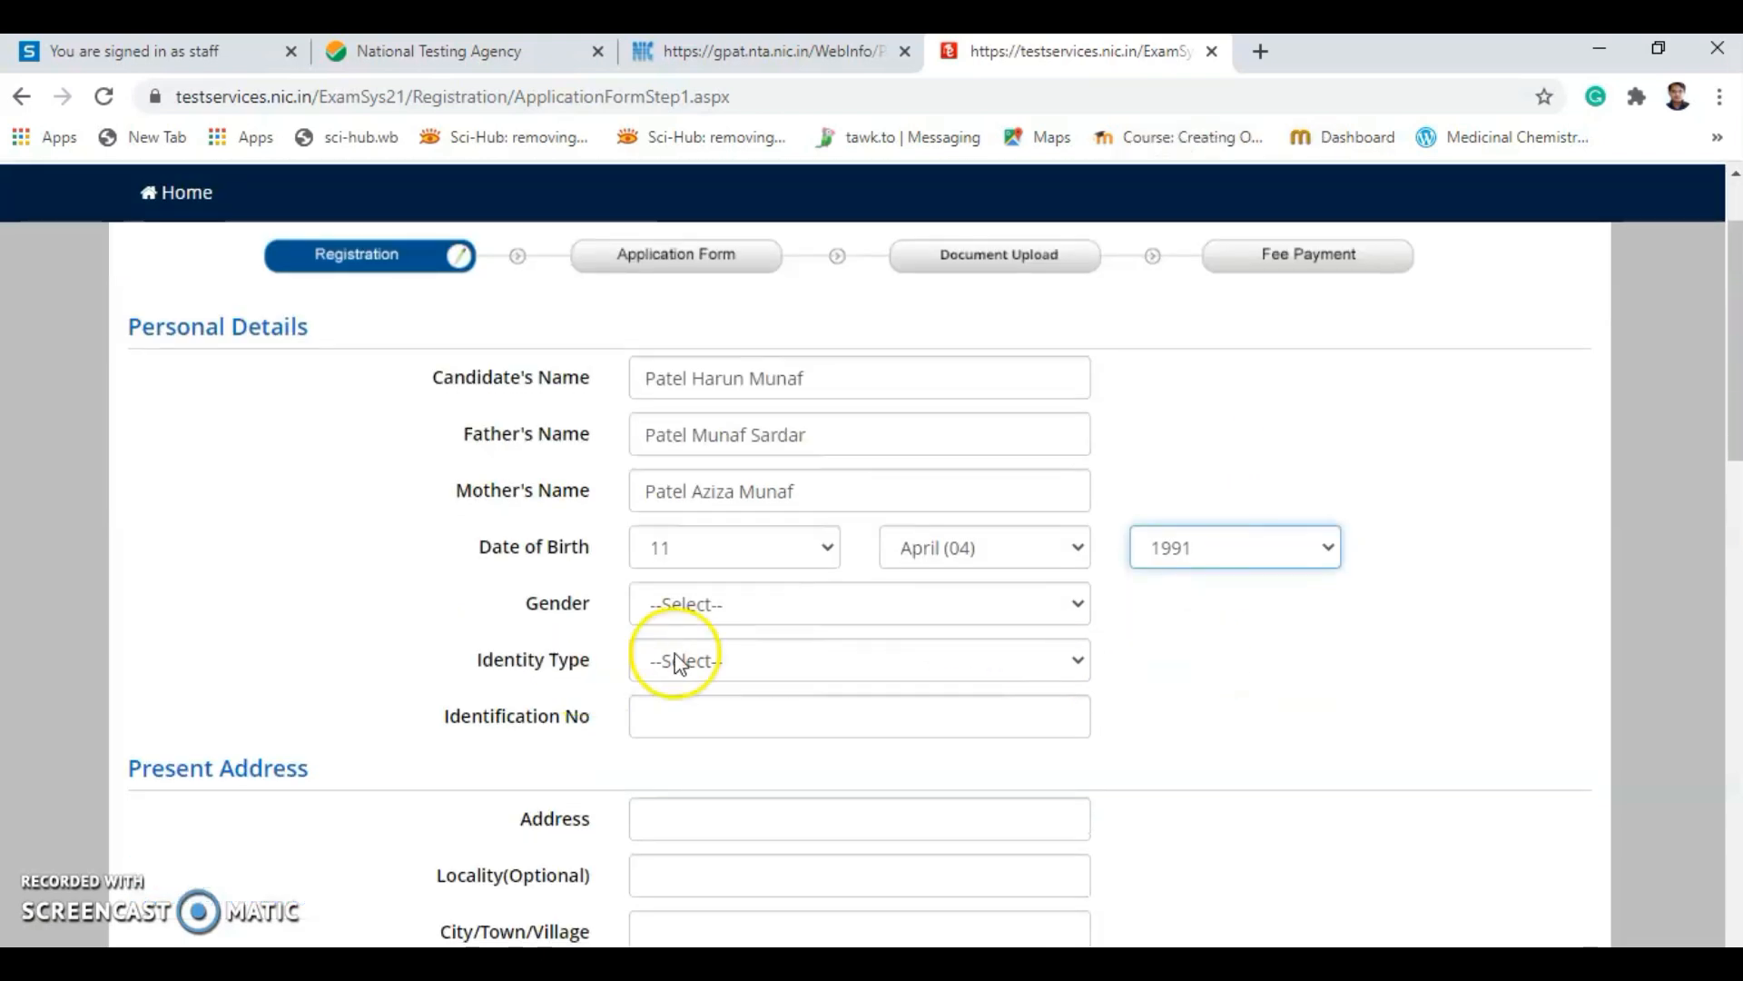
pyautogui.click(842, 604)
pyautogui.click(744, 666)
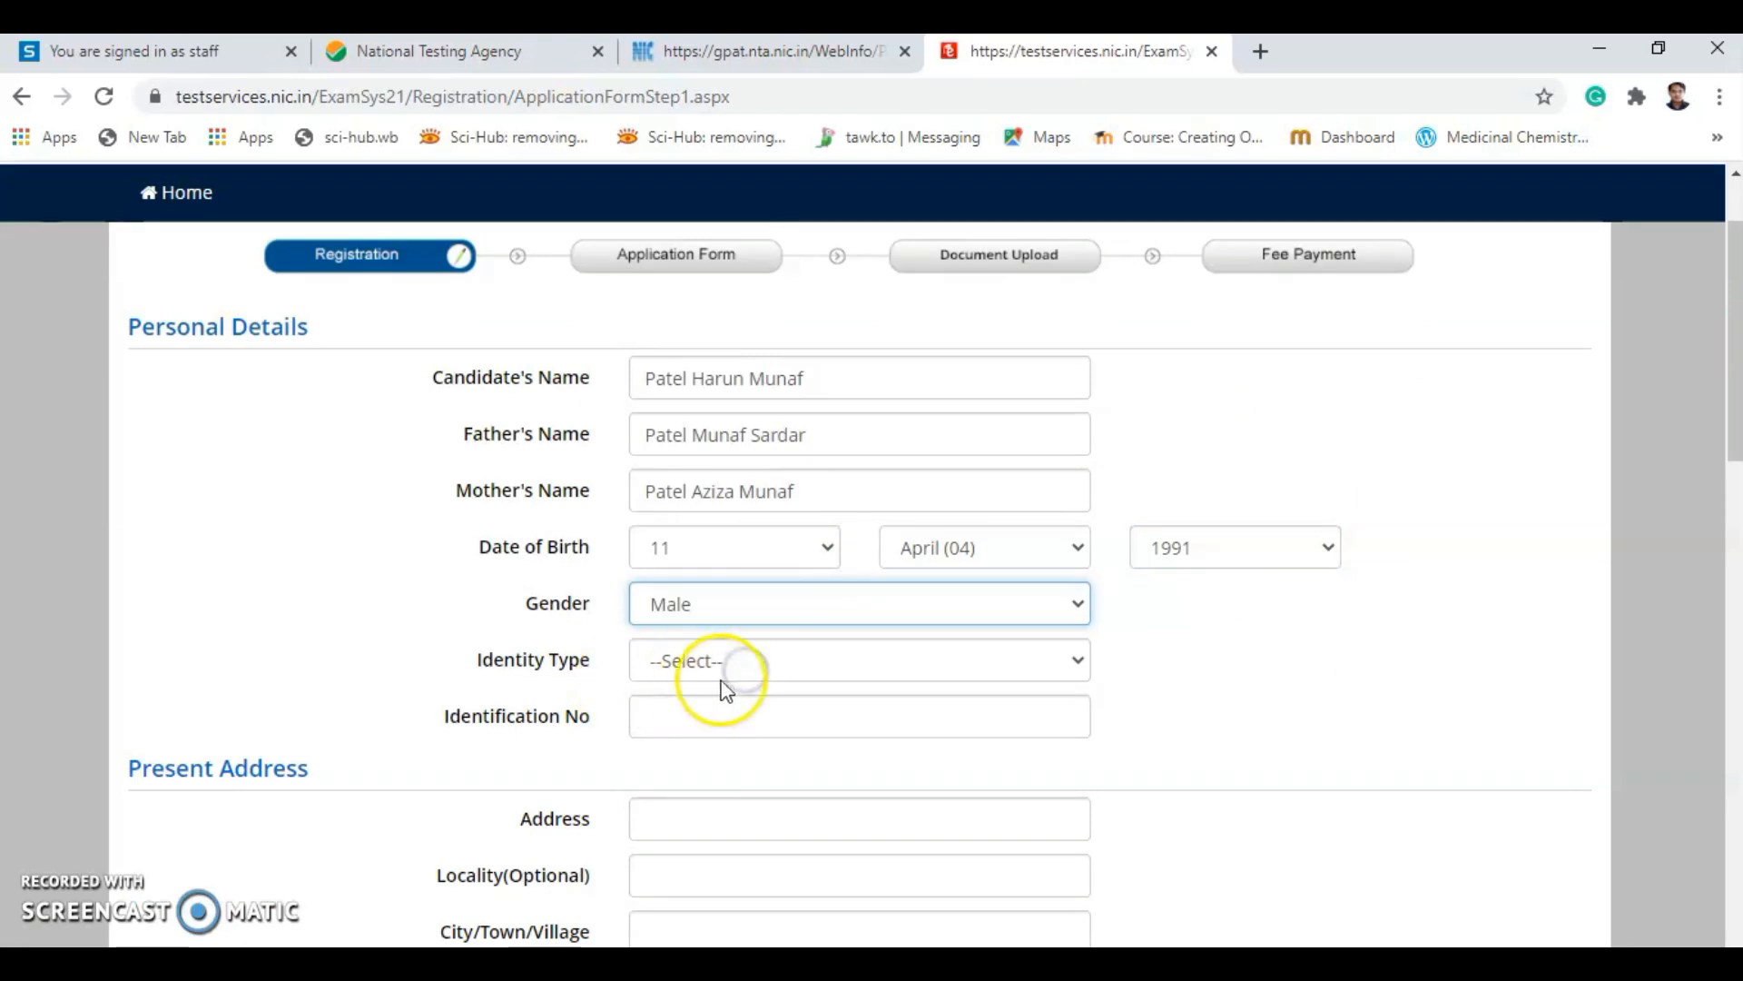
# Choose 'Any Other Valid Govt Identity with photograph' and enter the identity number.
pyautogui.click(724, 674)
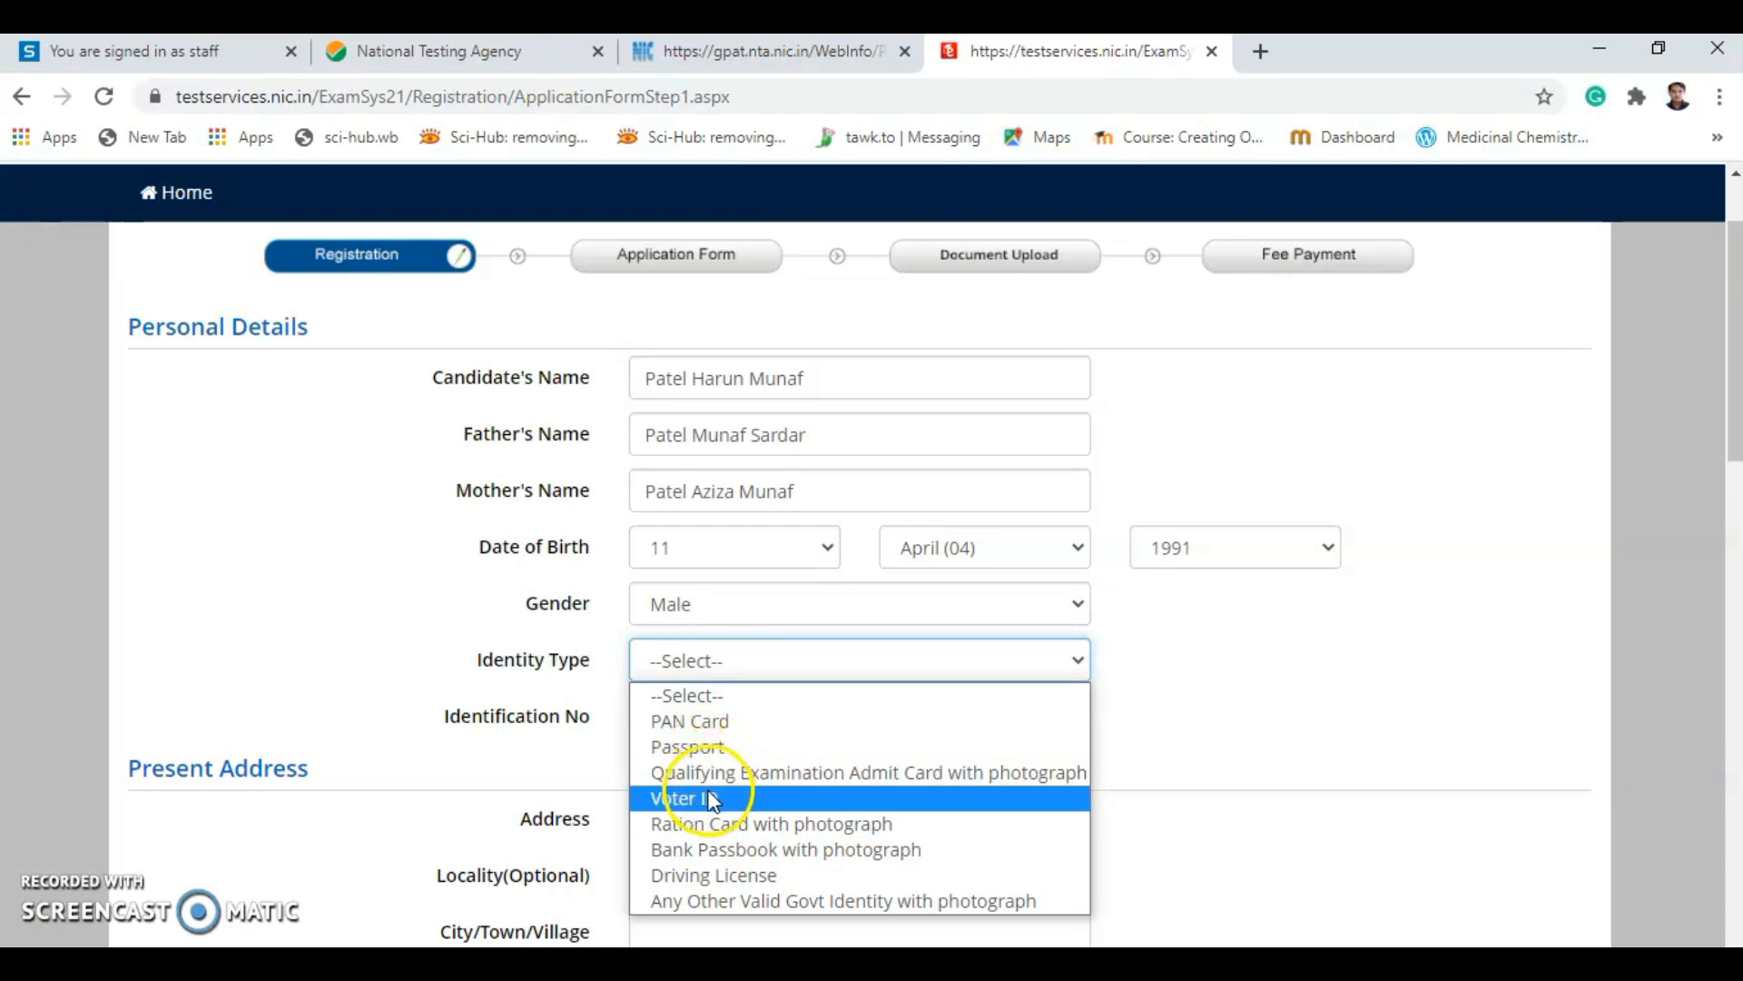
pyautogui.click(743, 901)
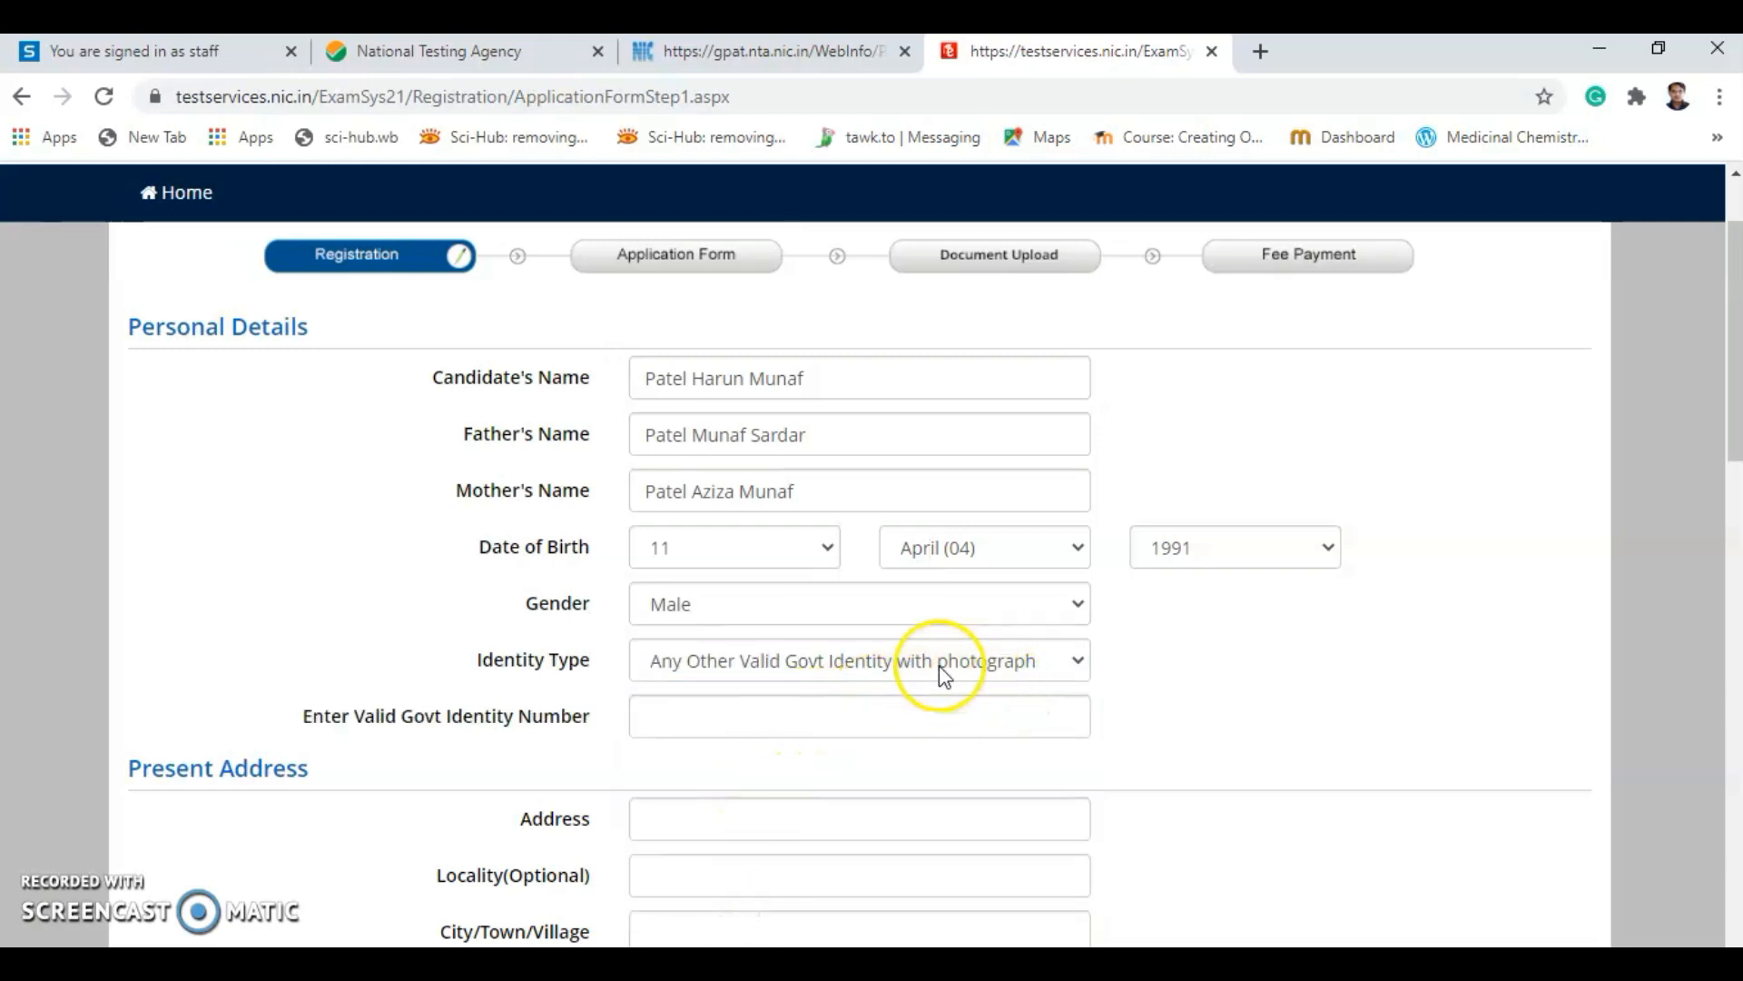
pyautogui.click(735, 722)
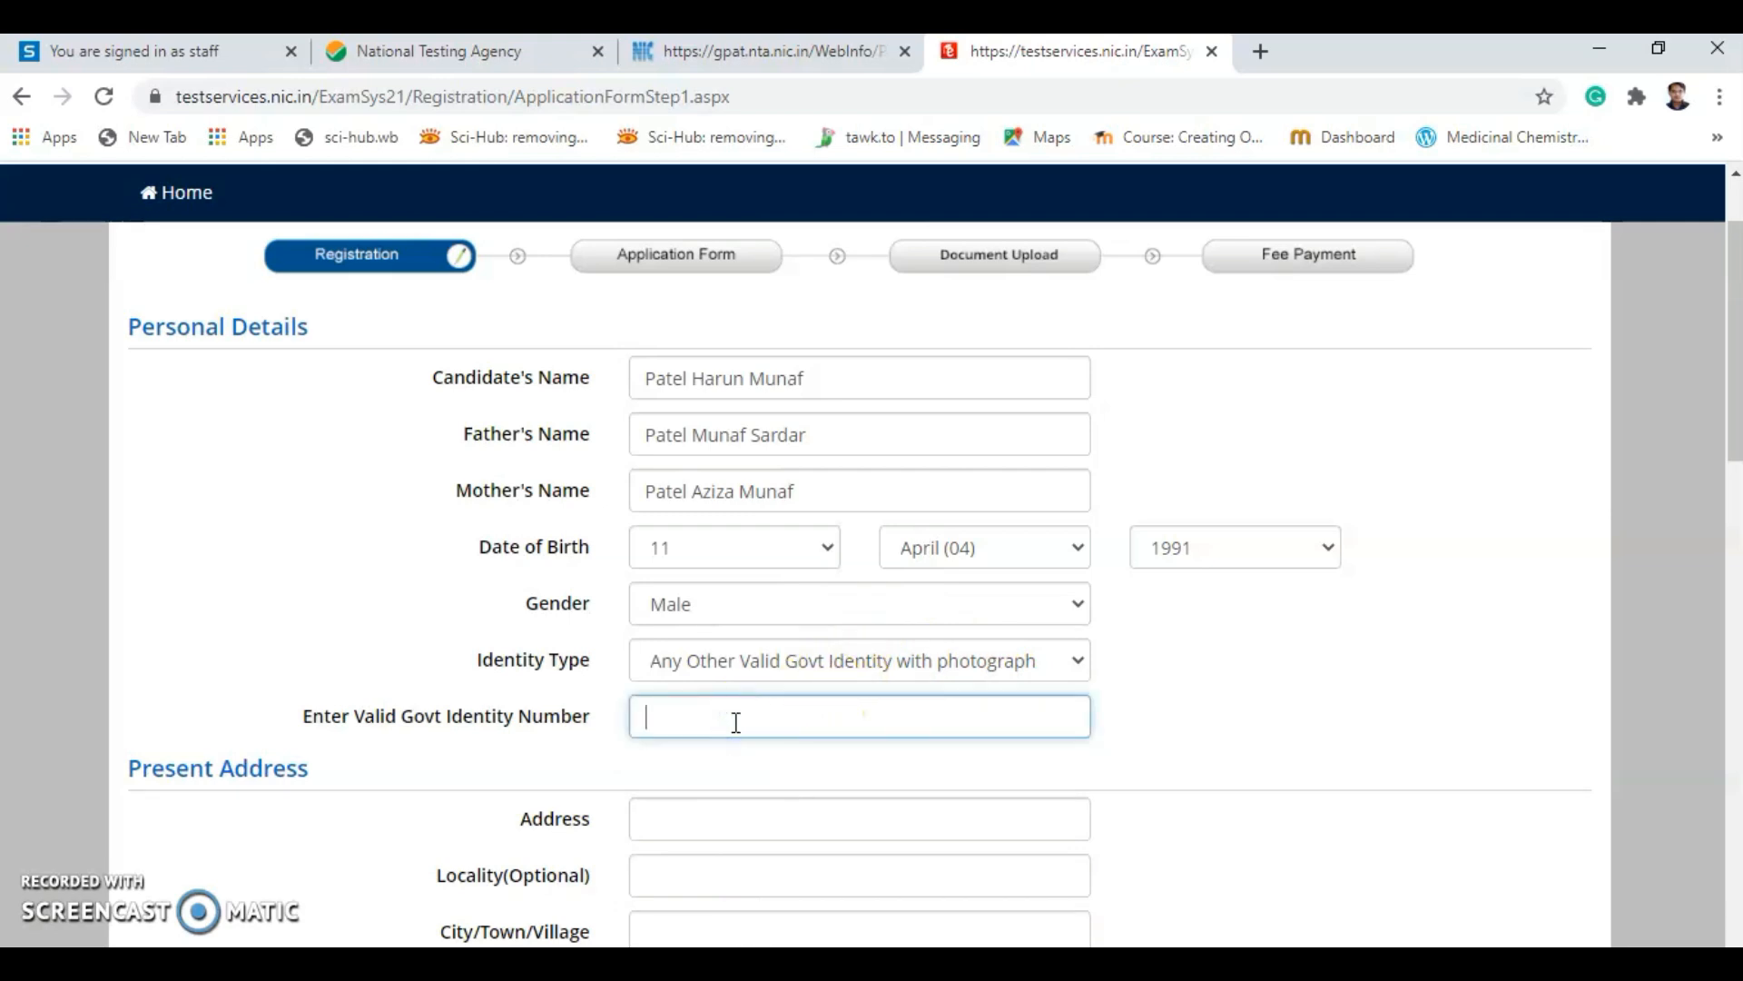
pyautogui.click(862, 668)
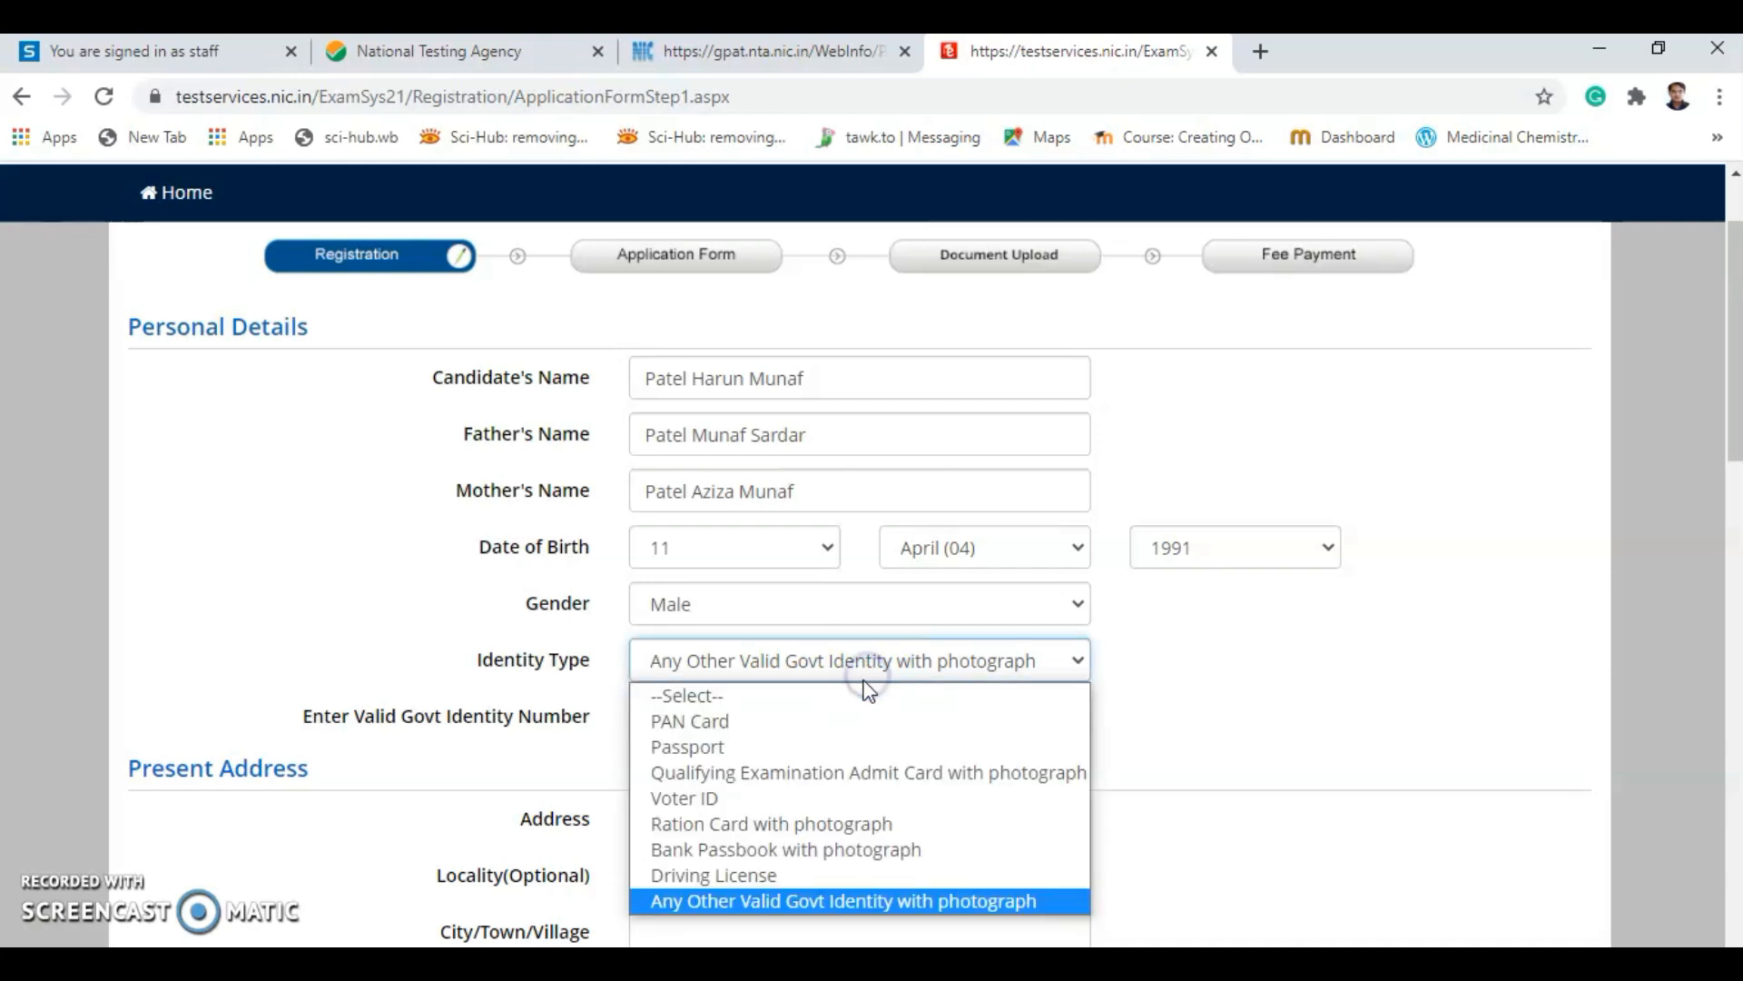
pyautogui.click(833, 773)
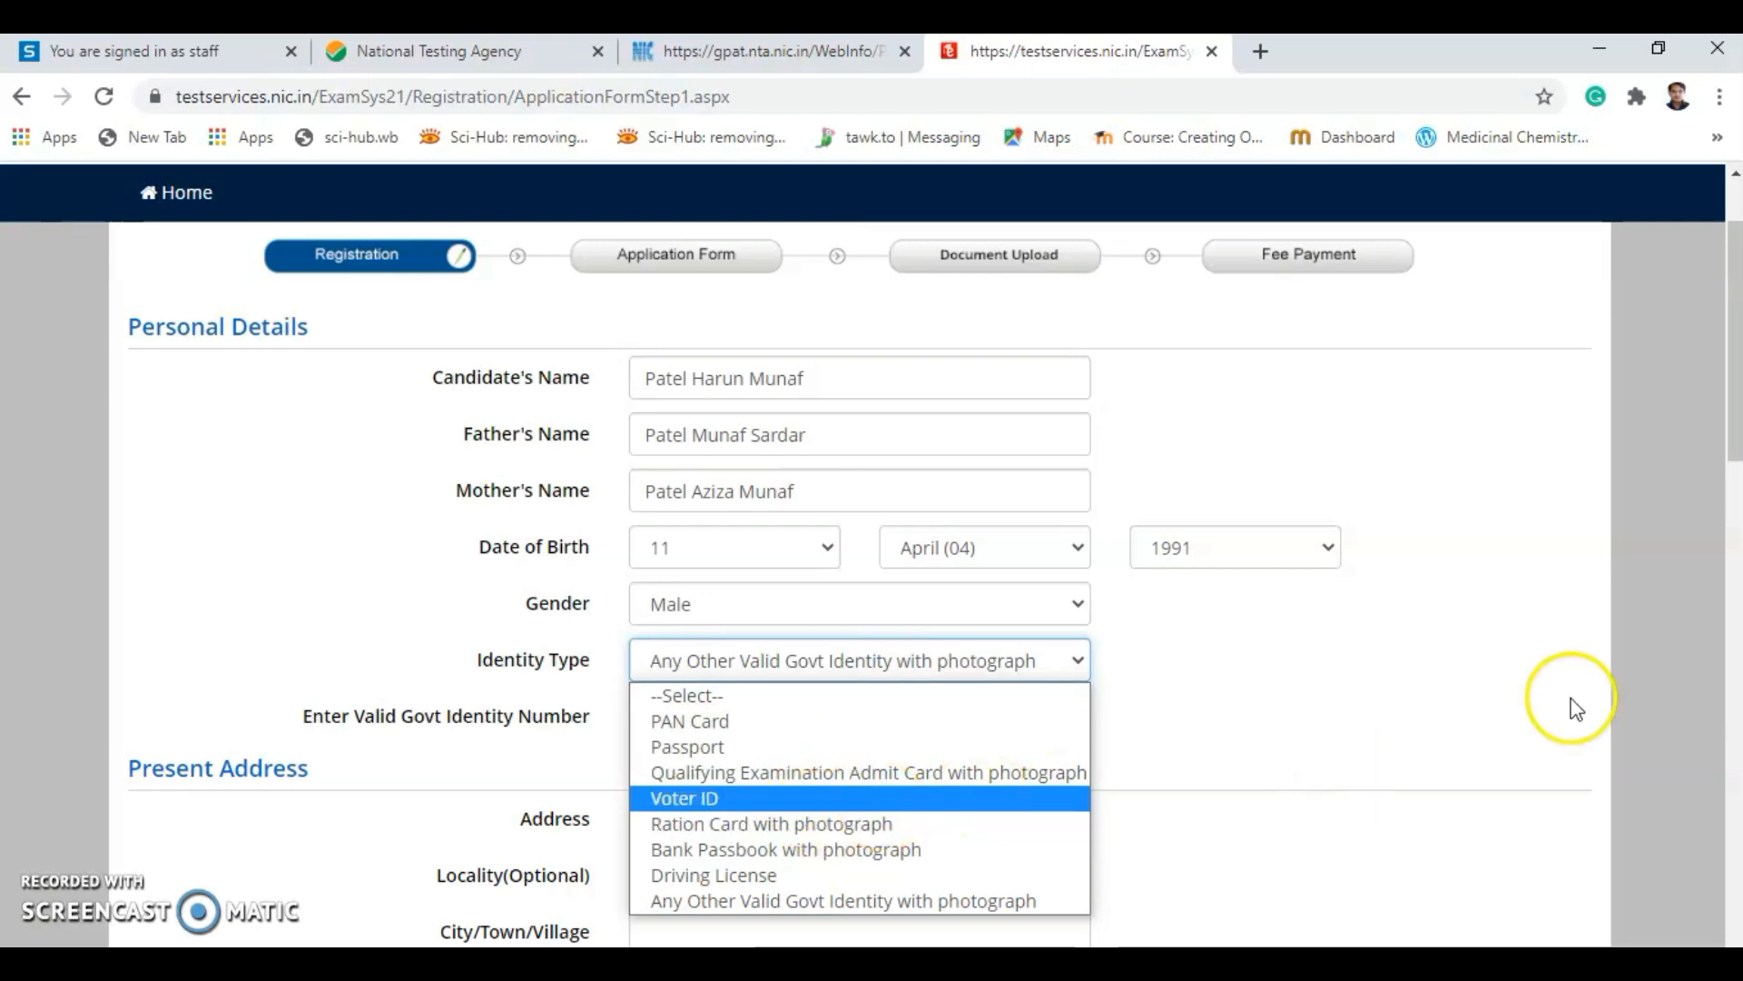
pyautogui.click(1471, 662)
pyautogui.click(842, 733)
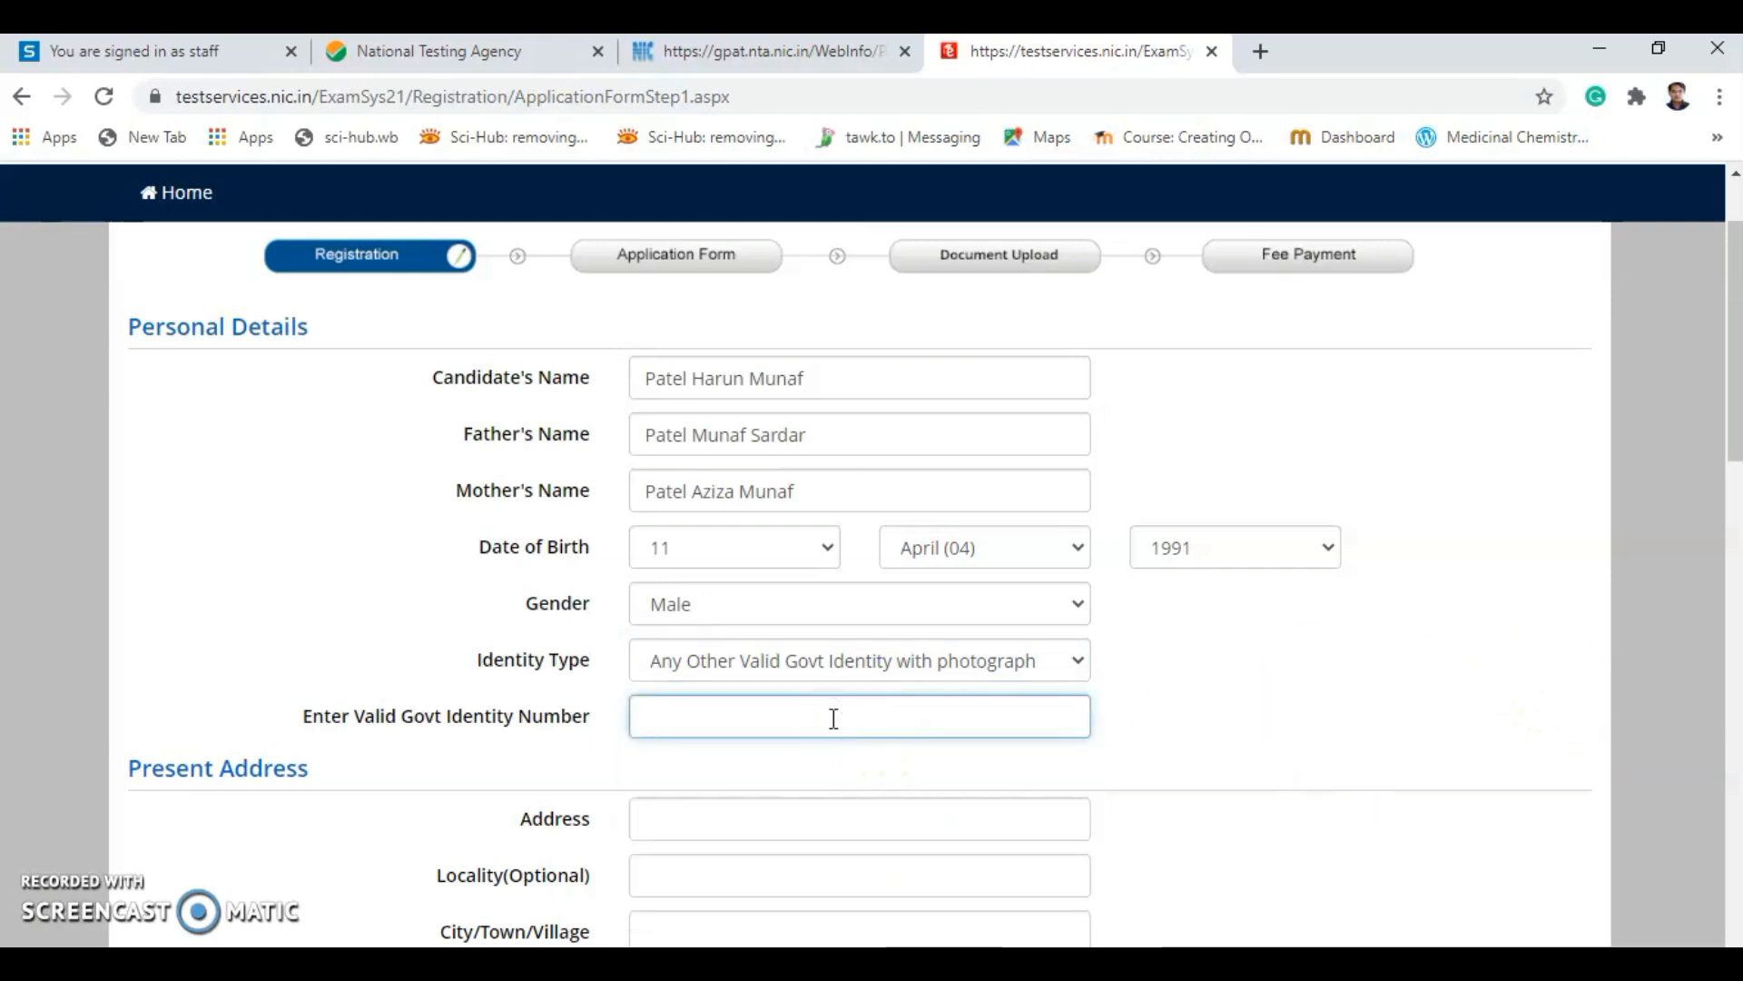
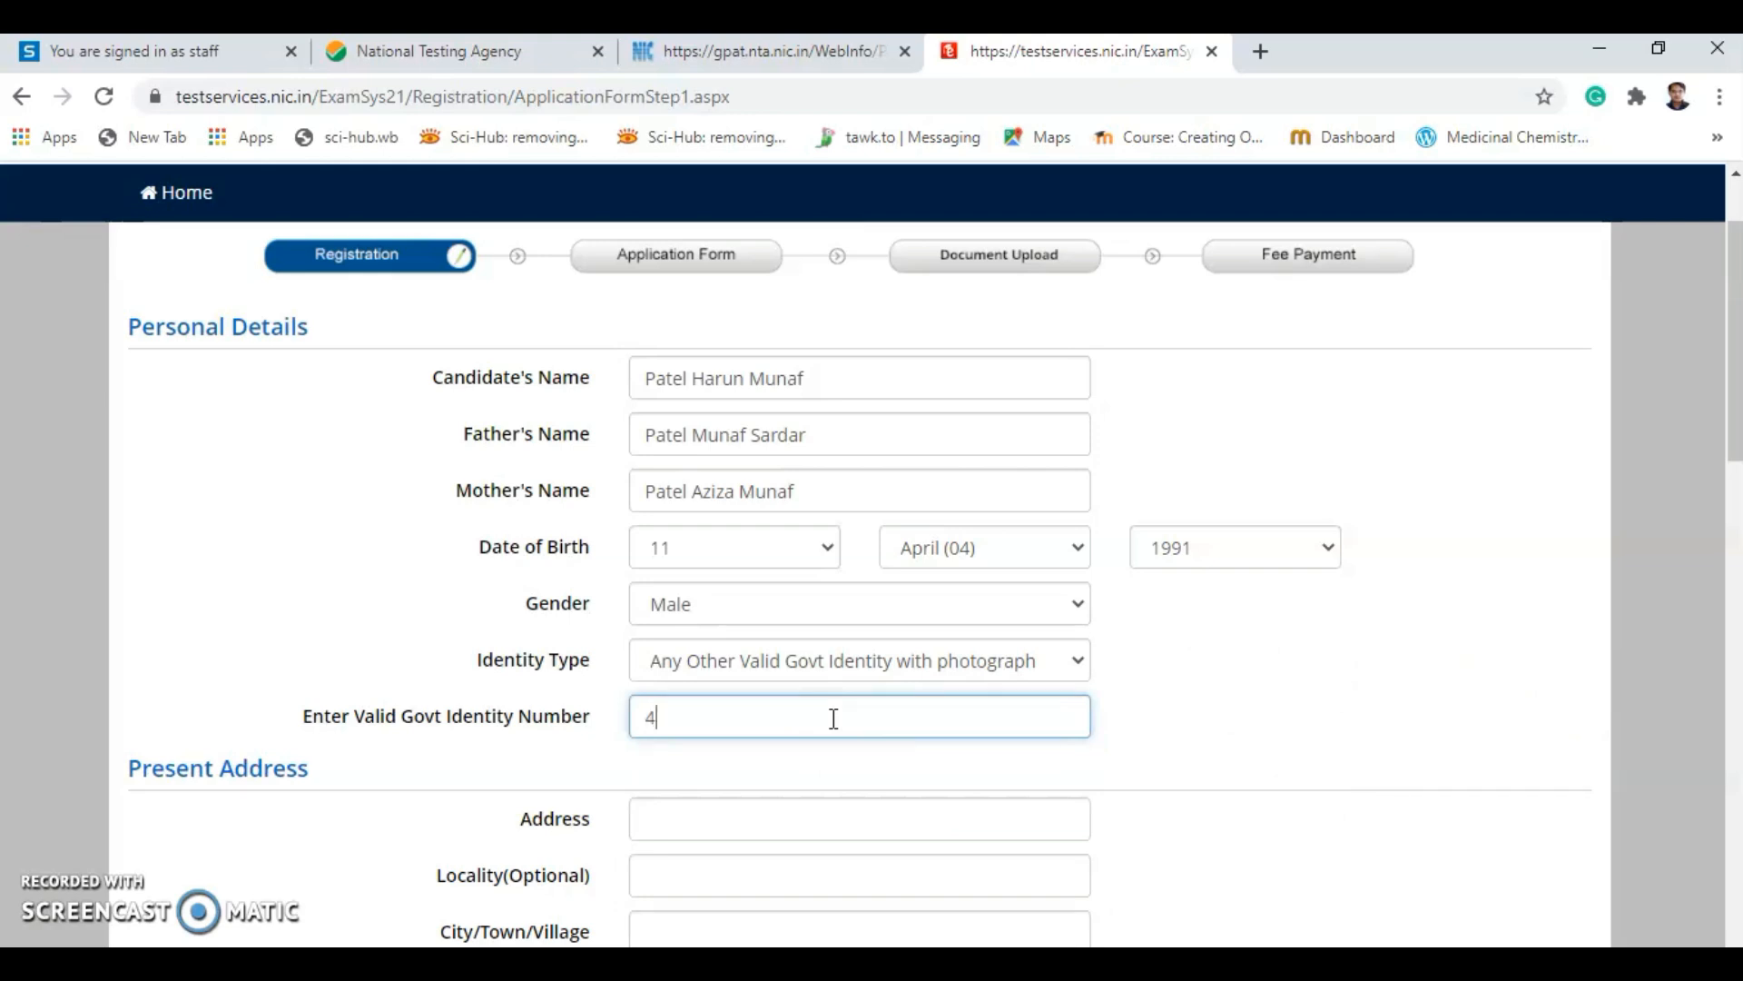
pyautogui.scroll(-2, 833, 717)
# Enter the present street address and city.
pyautogui.click(666, 699)
pyautogui.scroll(-3, 663, 653)
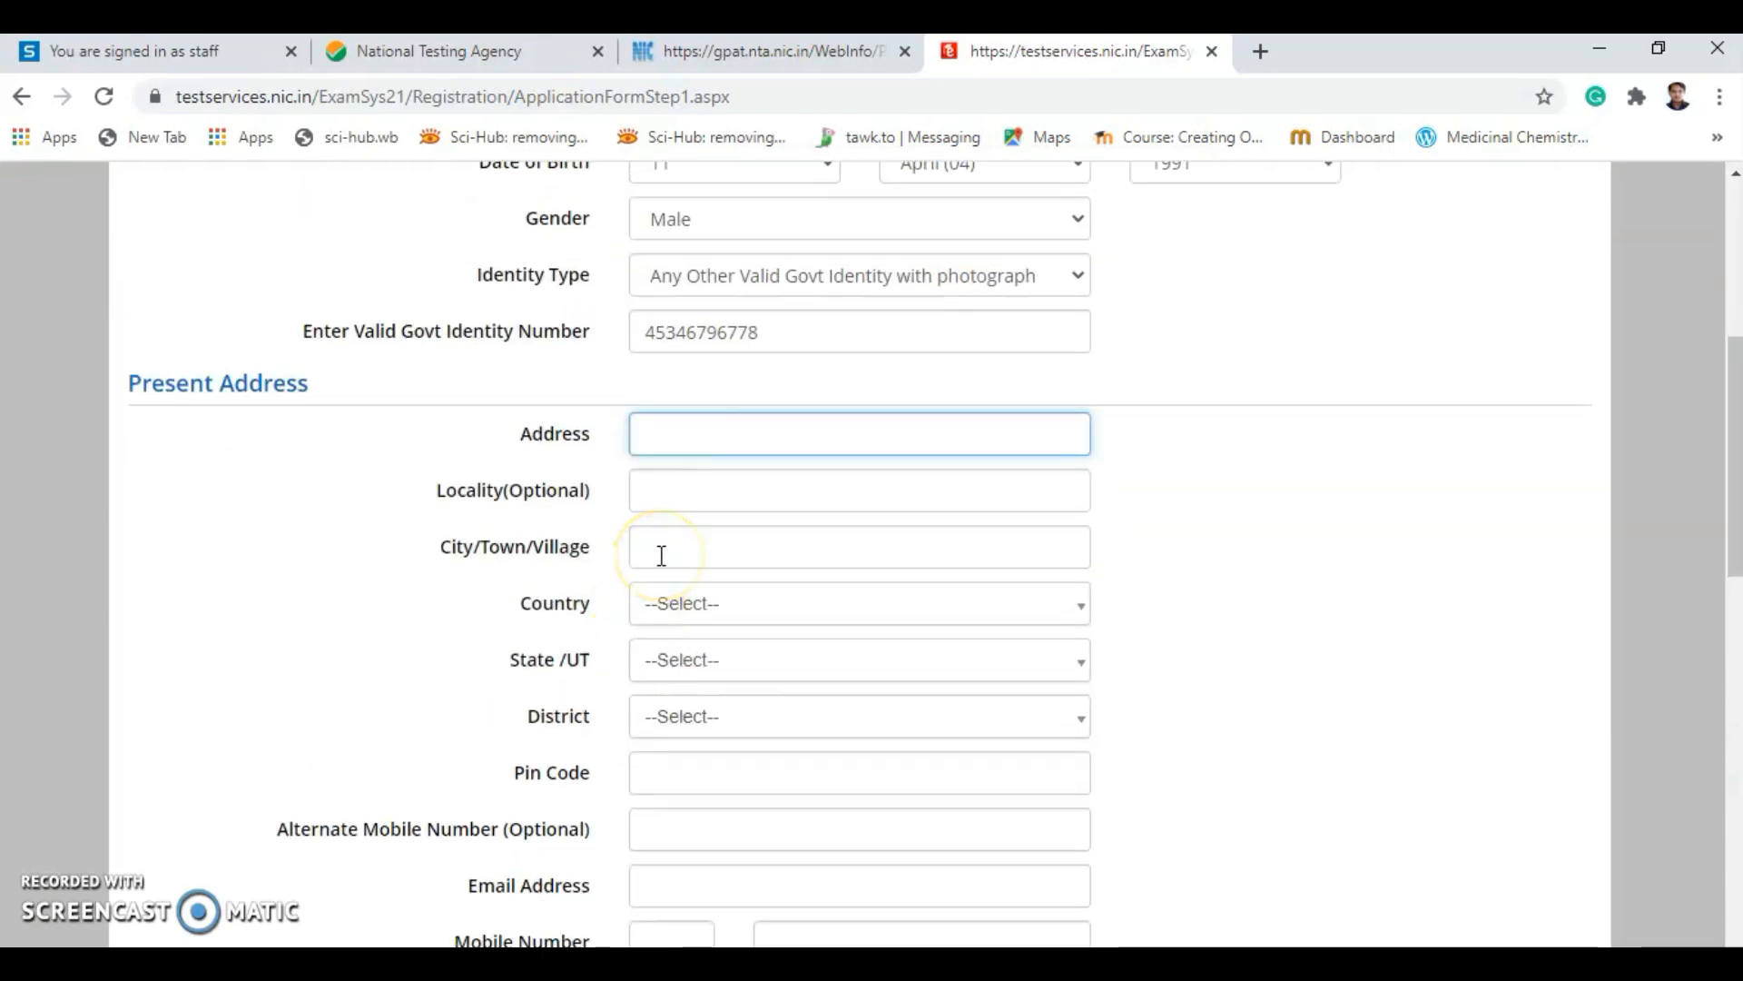
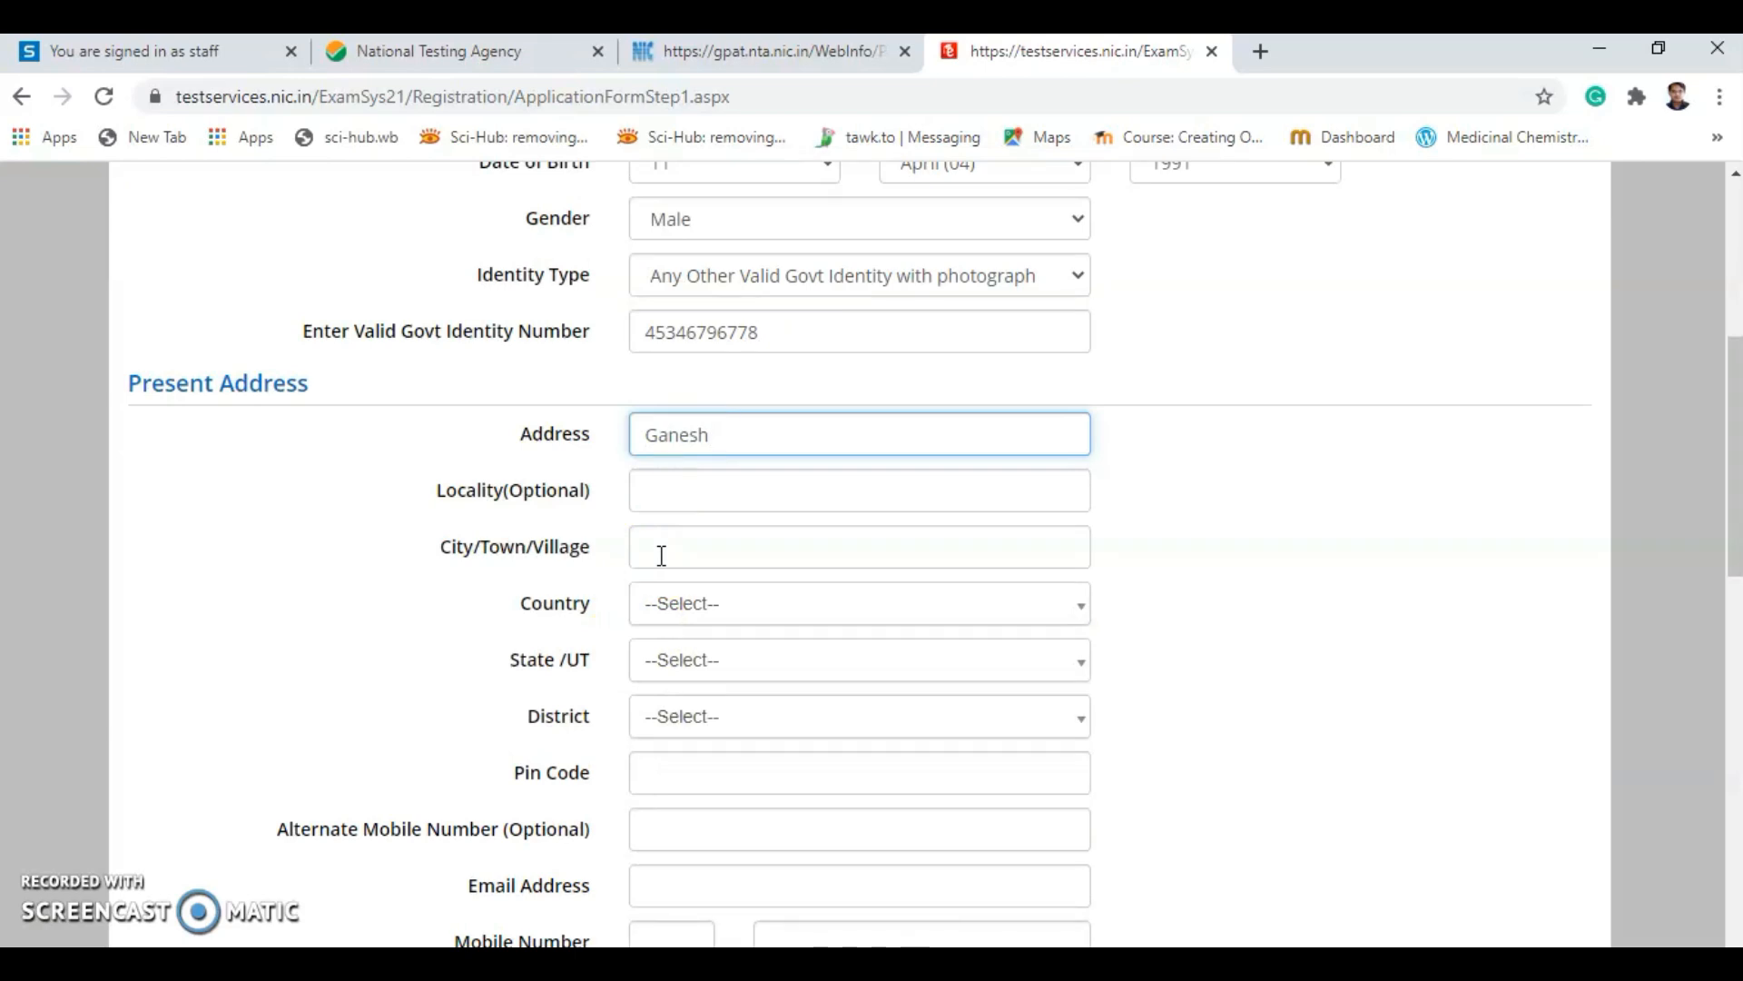
pyautogui.click(661, 555)
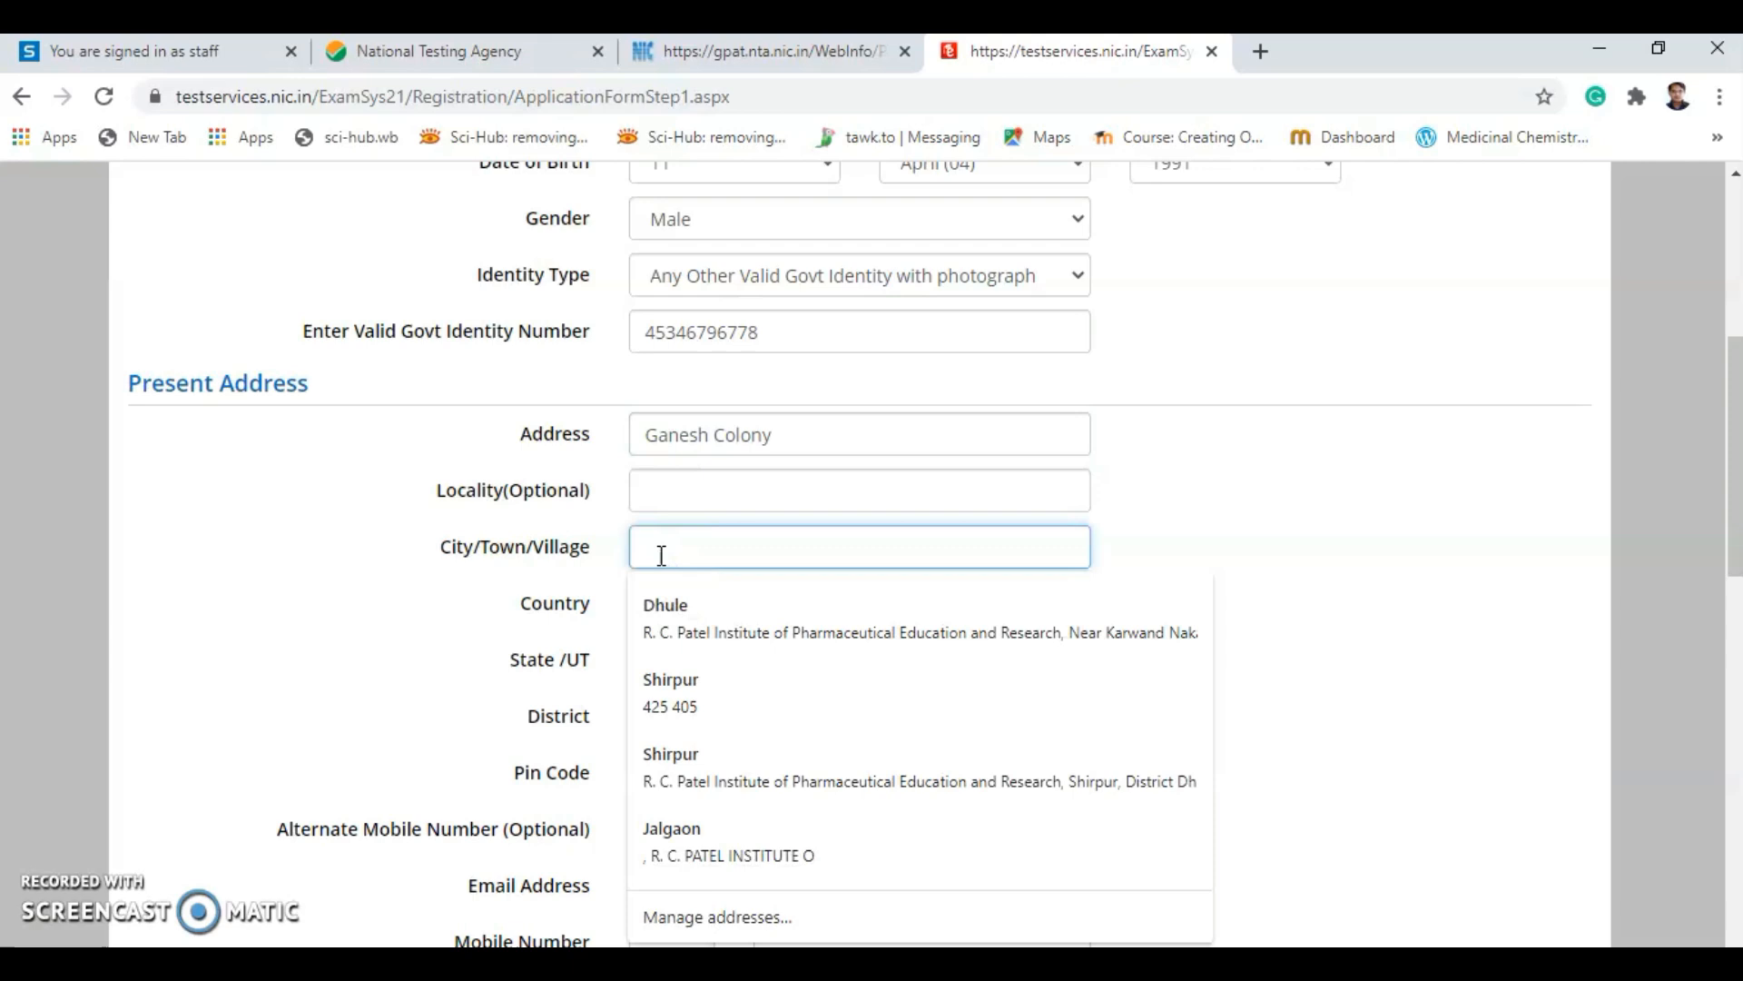
pyautogui.write('Shirpu')
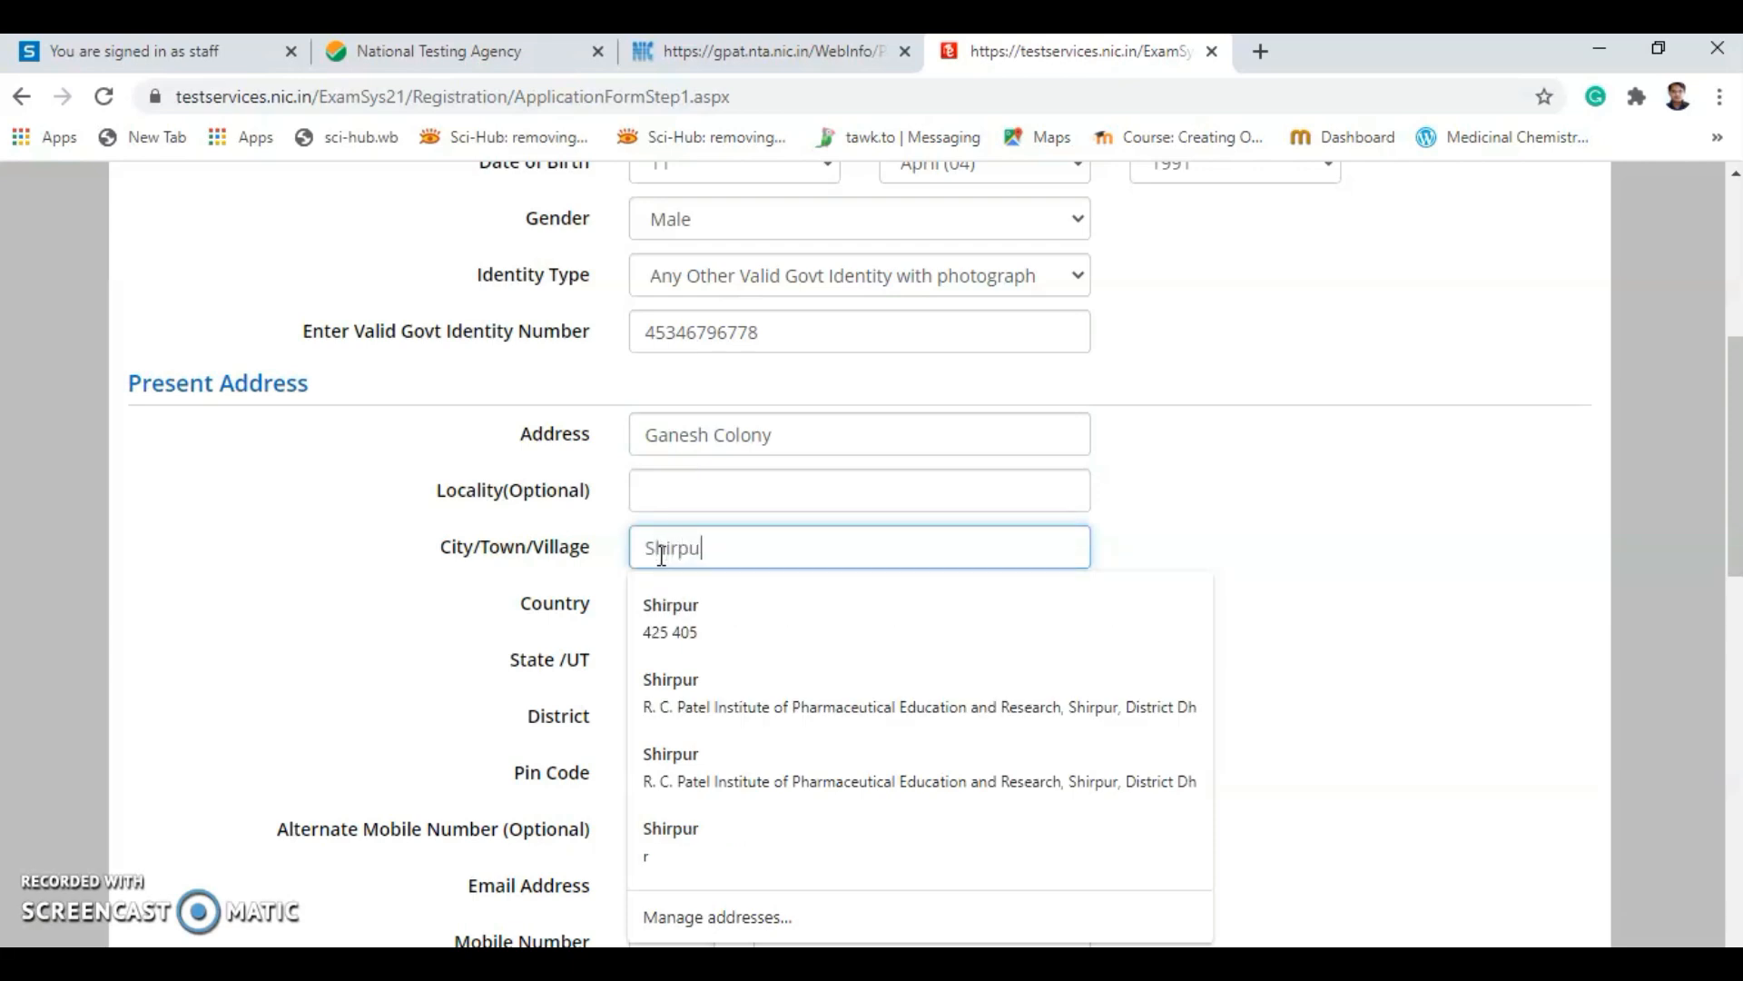
pyautogui.write('r')
pyautogui.click(292, 690)
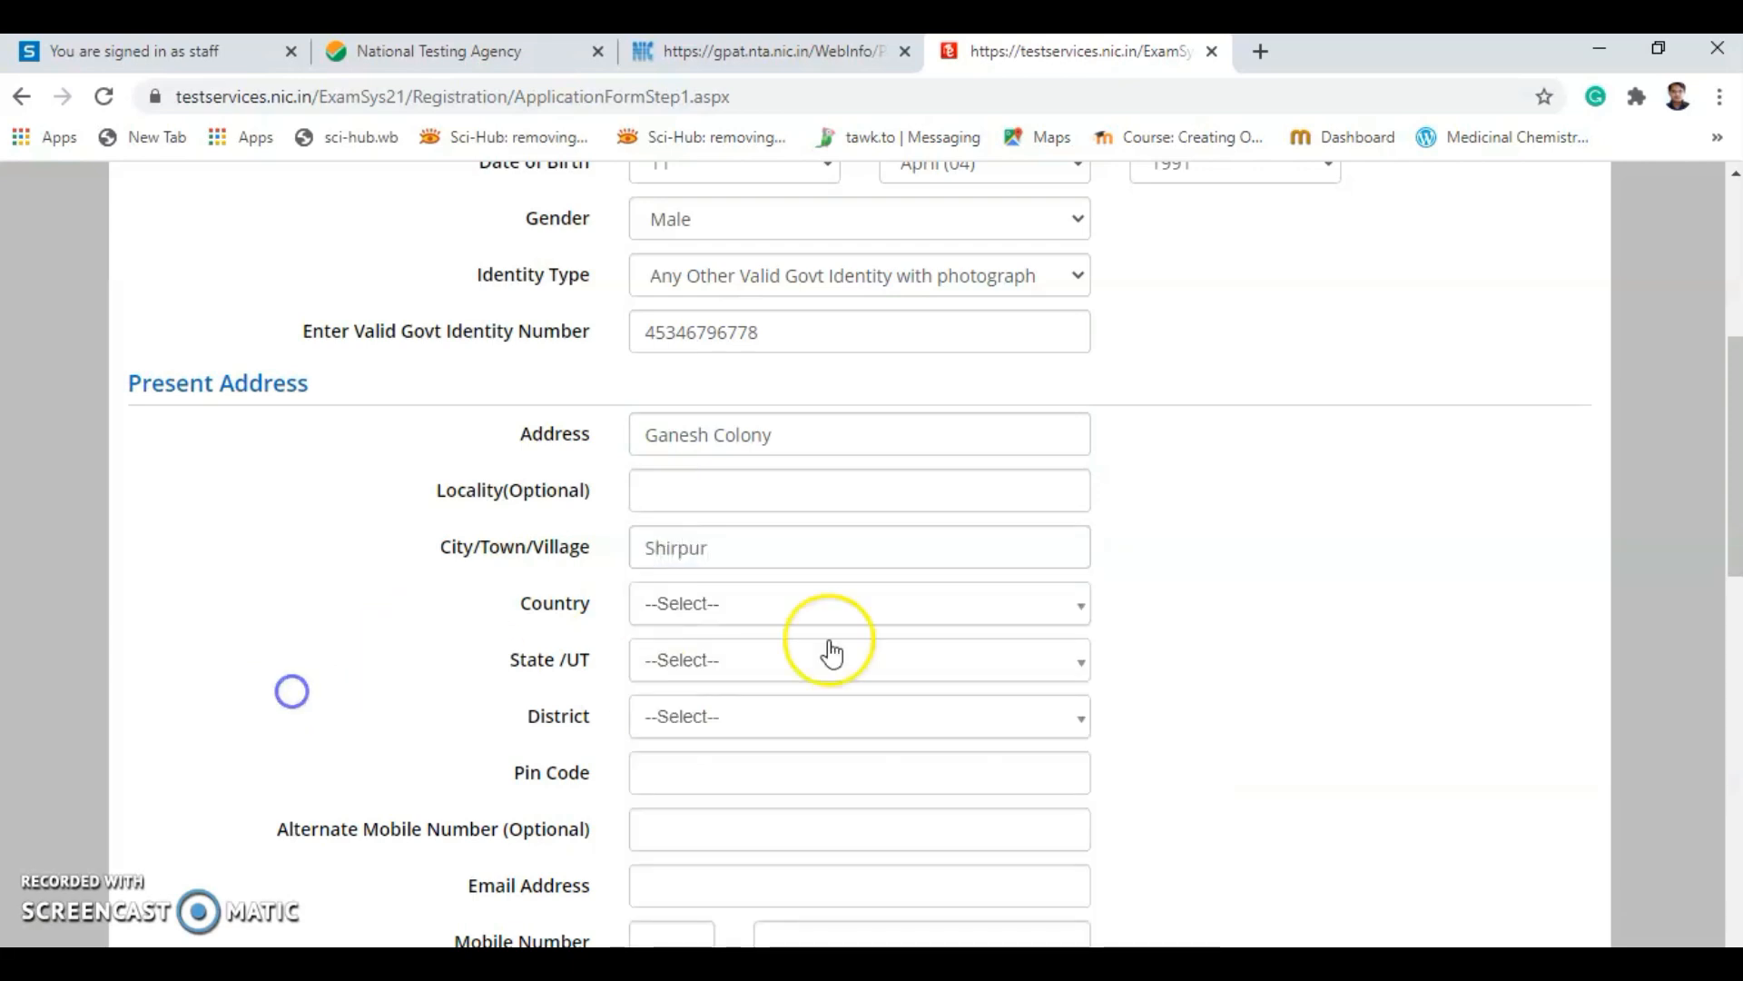
# Set country India, state MAHARASTRA and district DHULE for the present address.
pyautogui.click(815, 602)
pyautogui.click(755, 720)
pyautogui.scroll(-1, 288, 711)
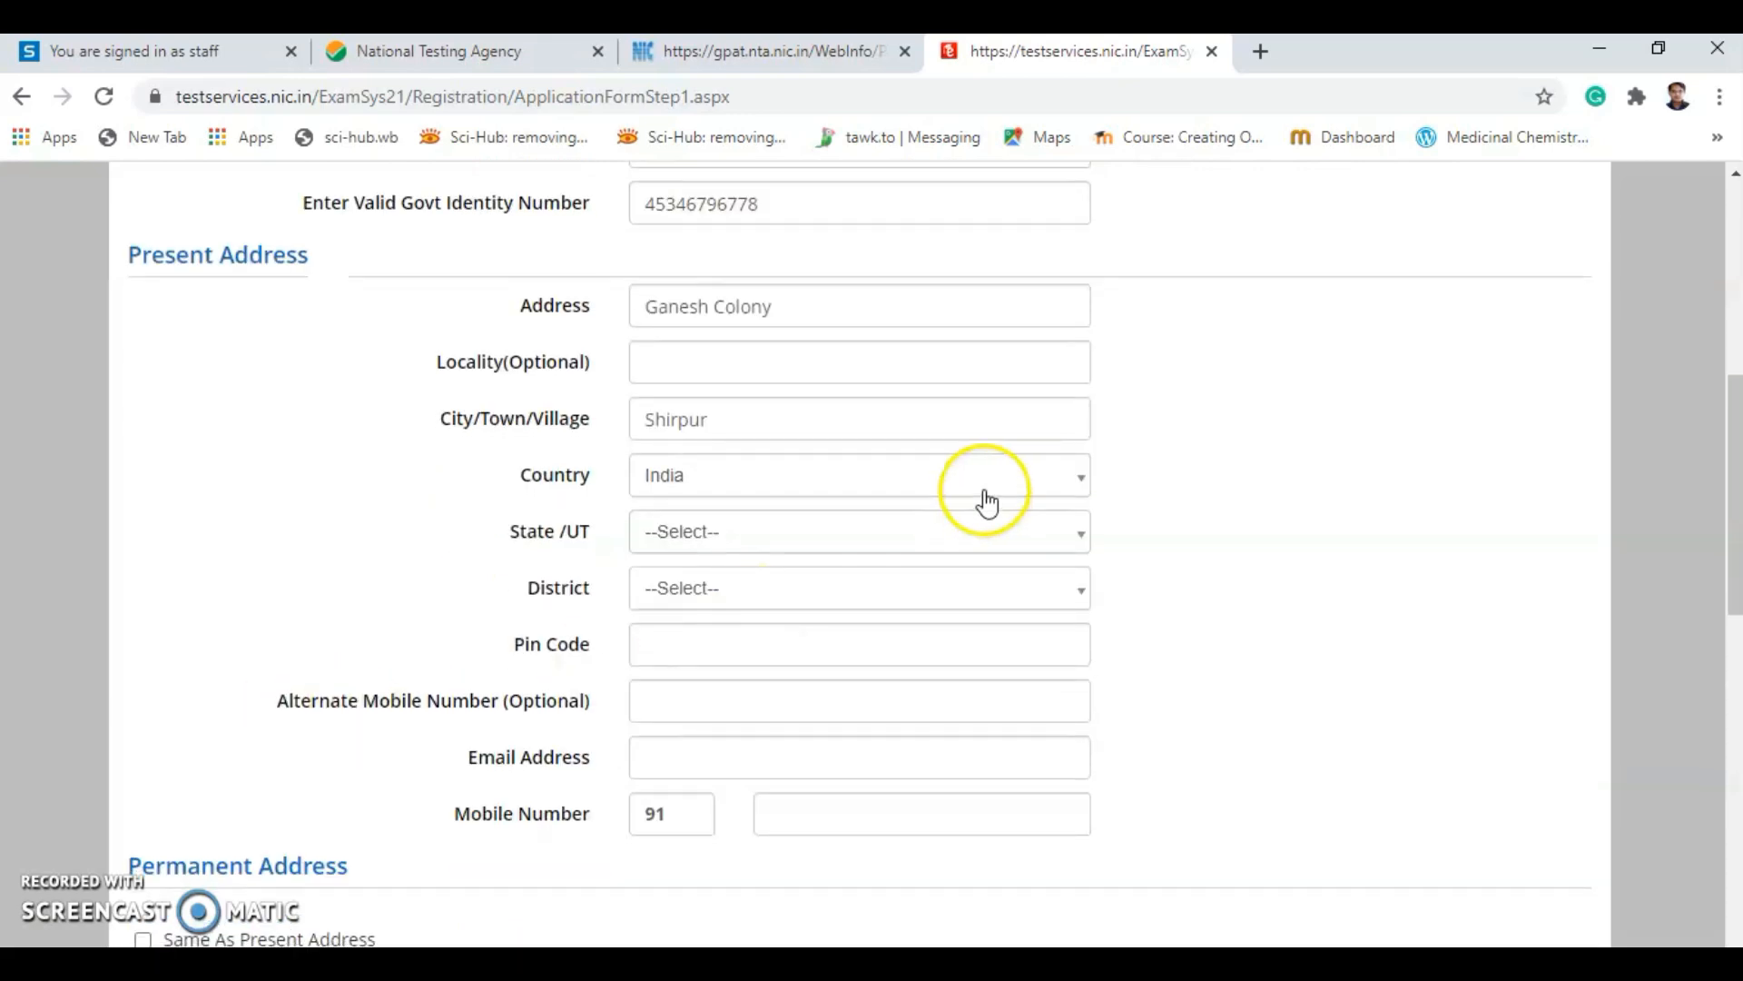
pyautogui.click(878, 541)
pyautogui.write('ma')
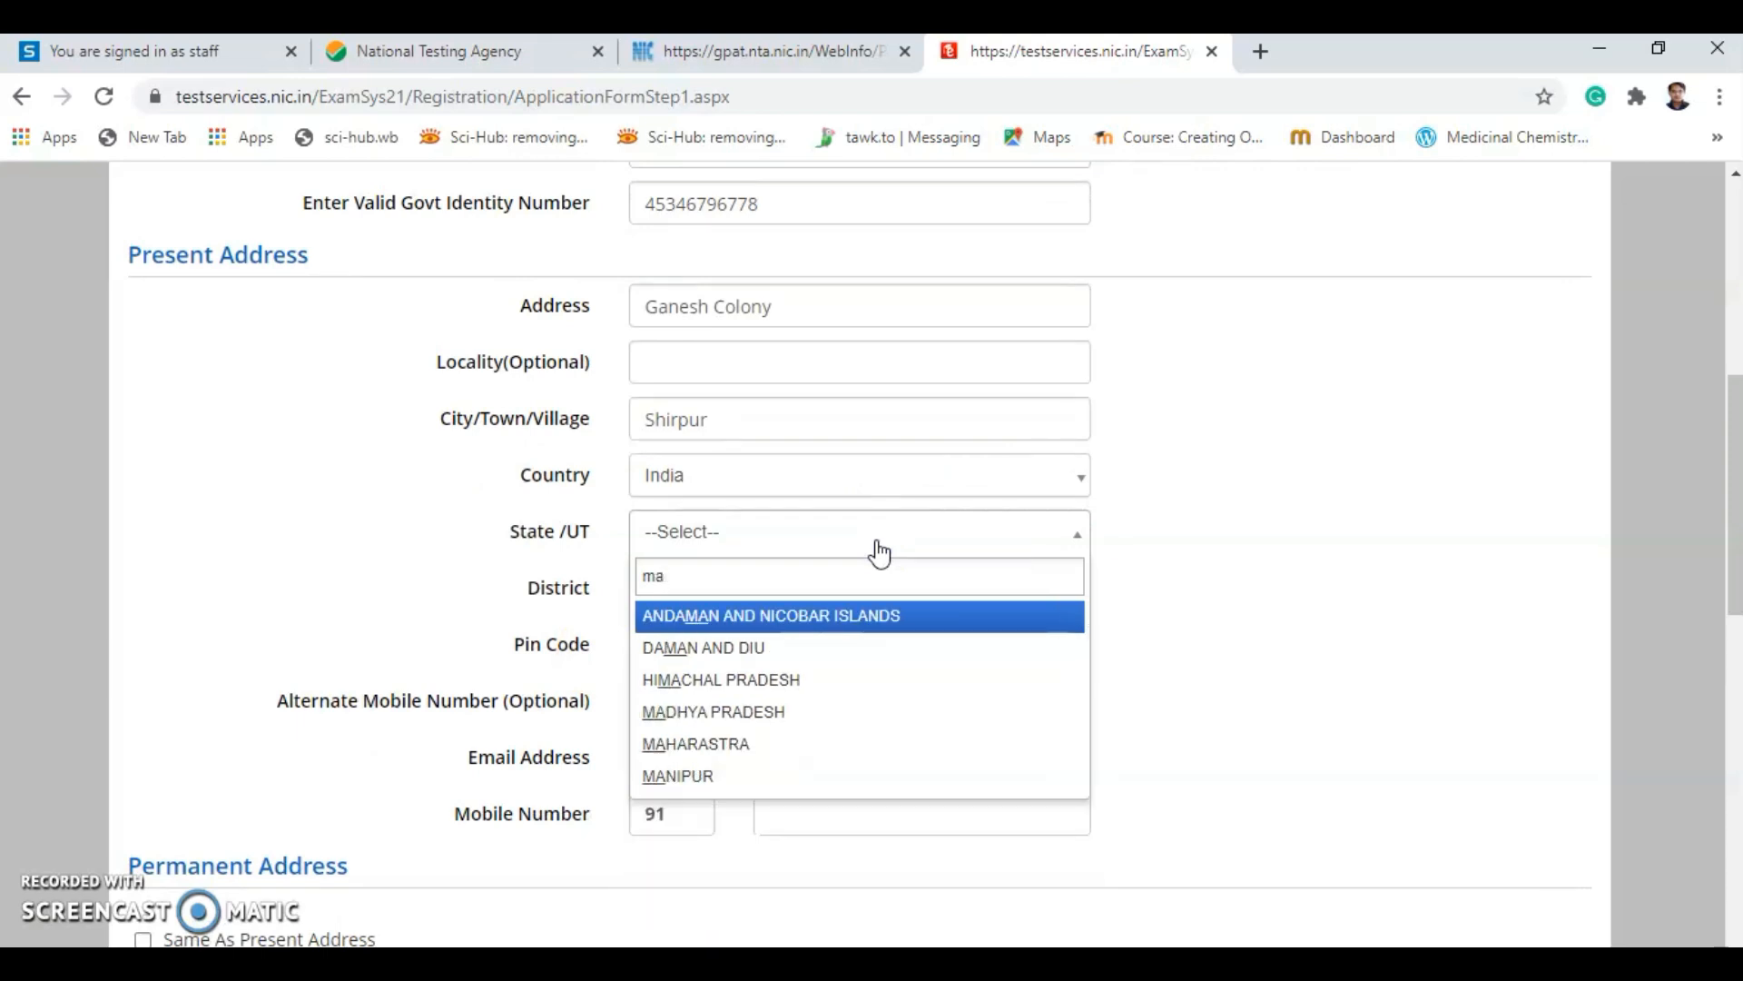
pyautogui.click(713, 744)
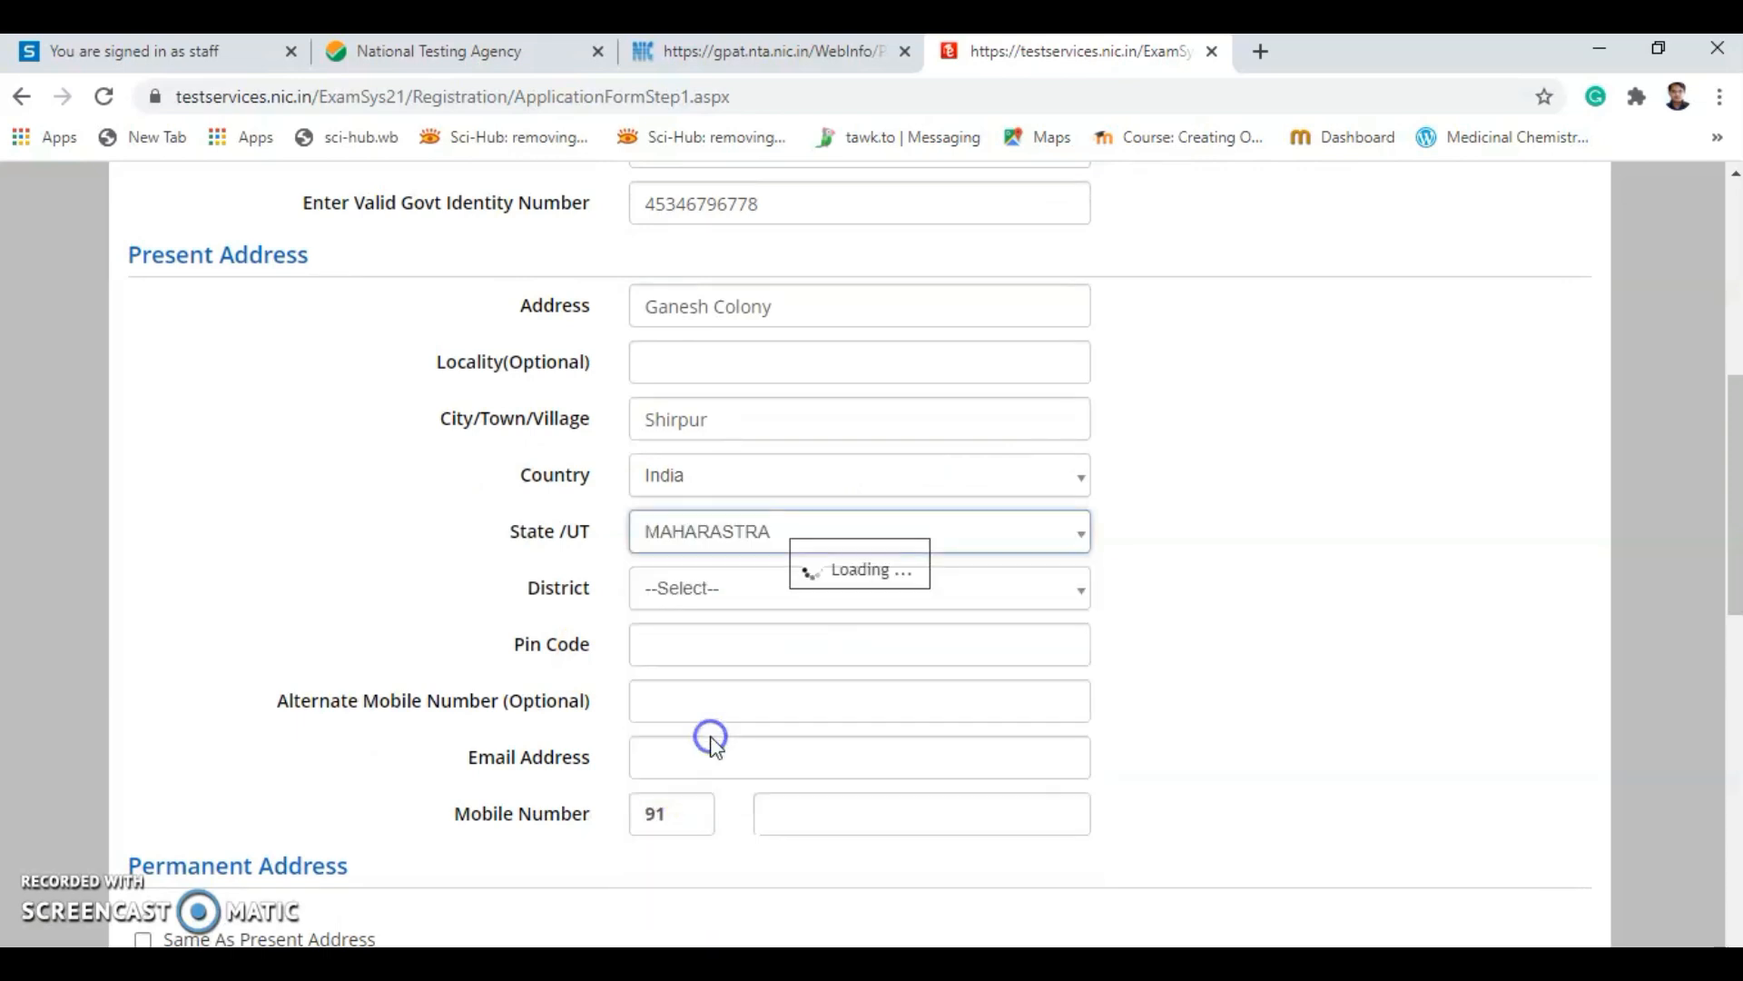
pyautogui.click(692, 591)
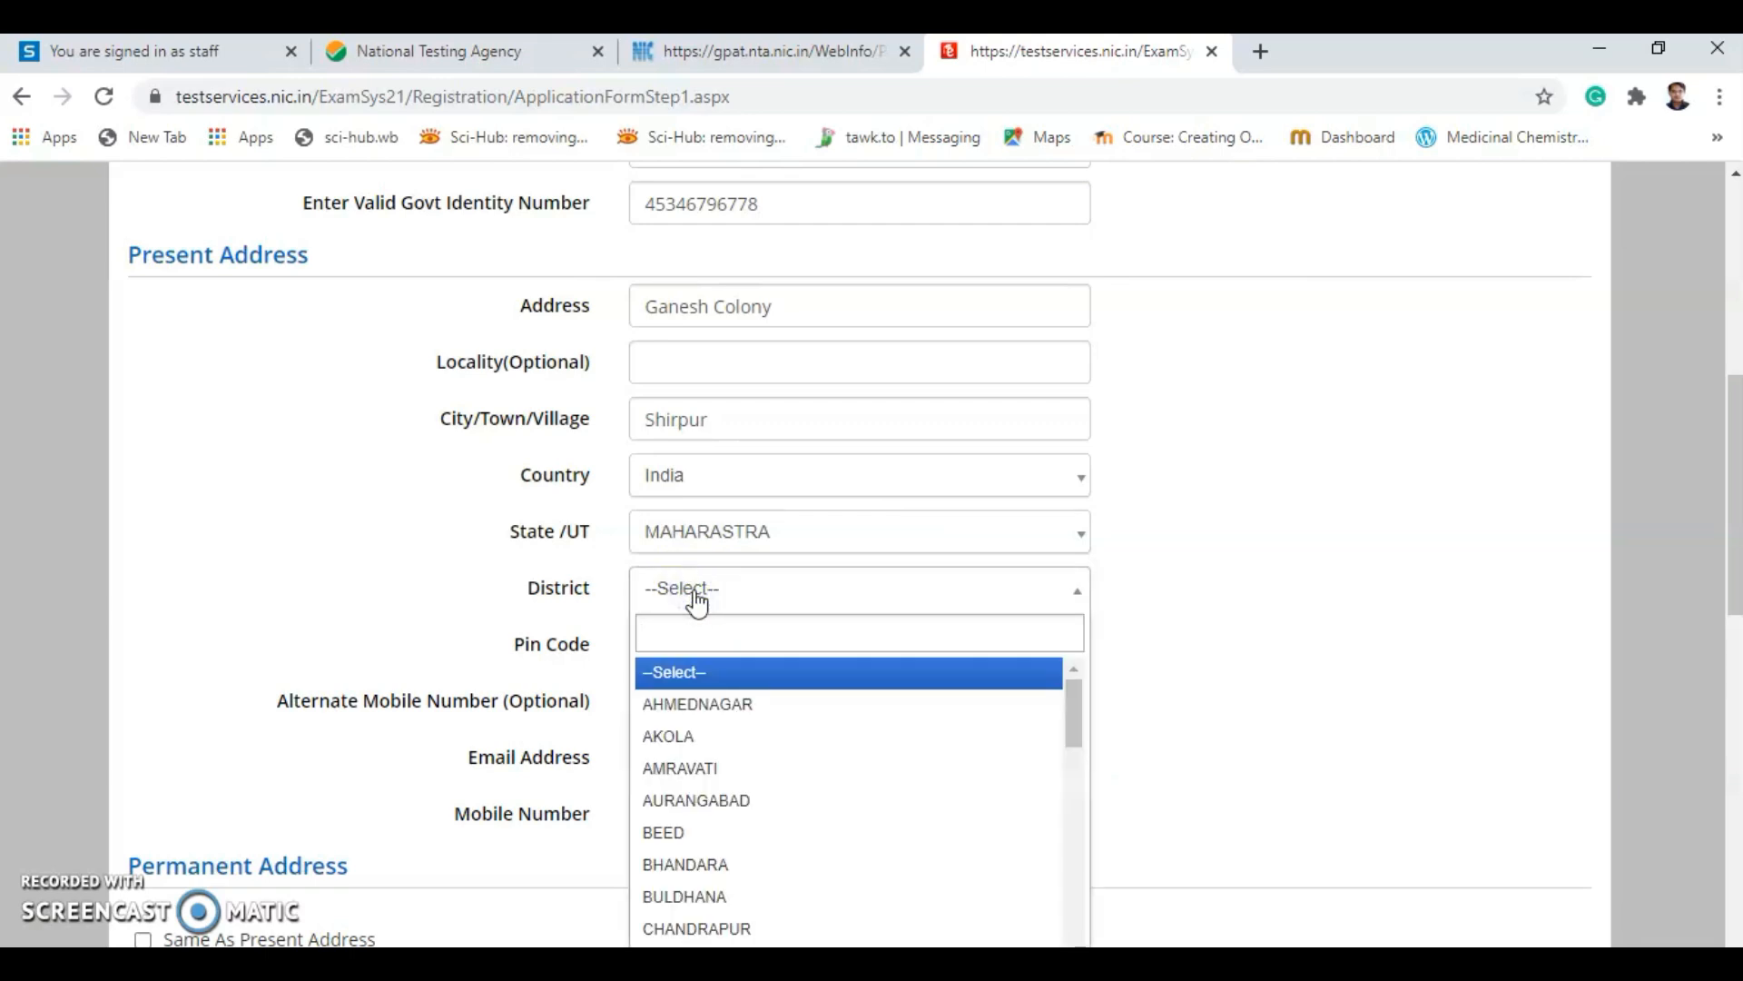
pyautogui.write('dh')
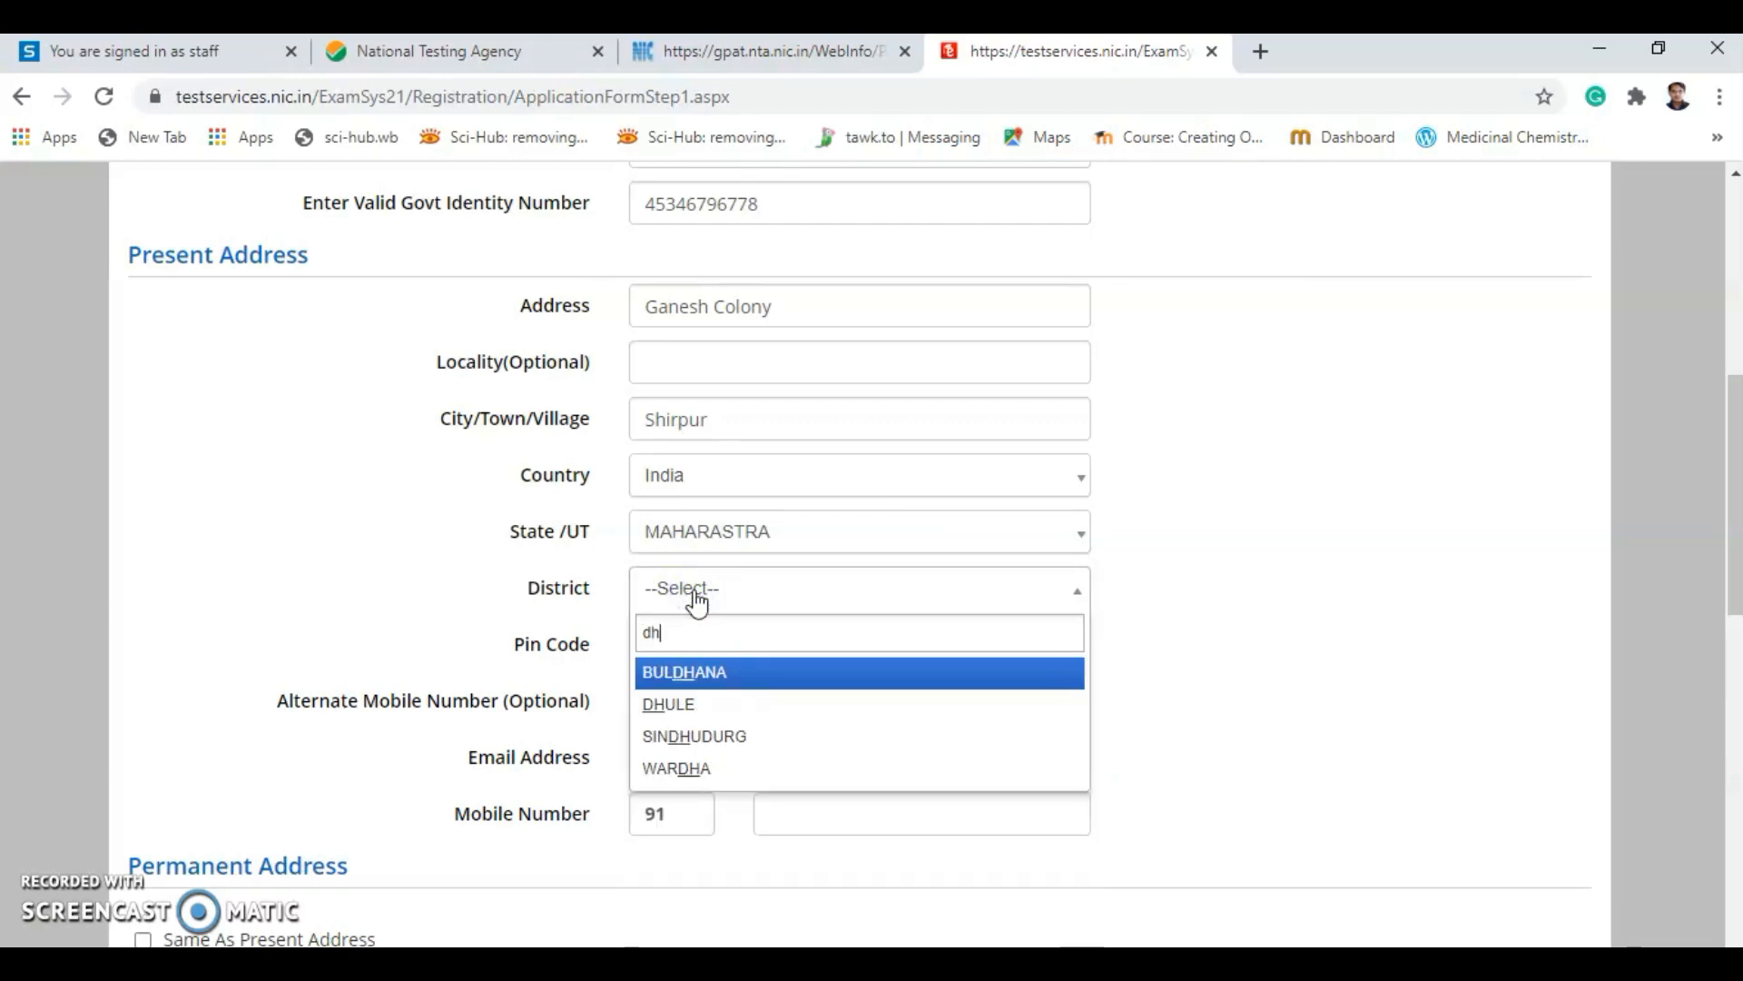
pyautogui.click(670, 704)
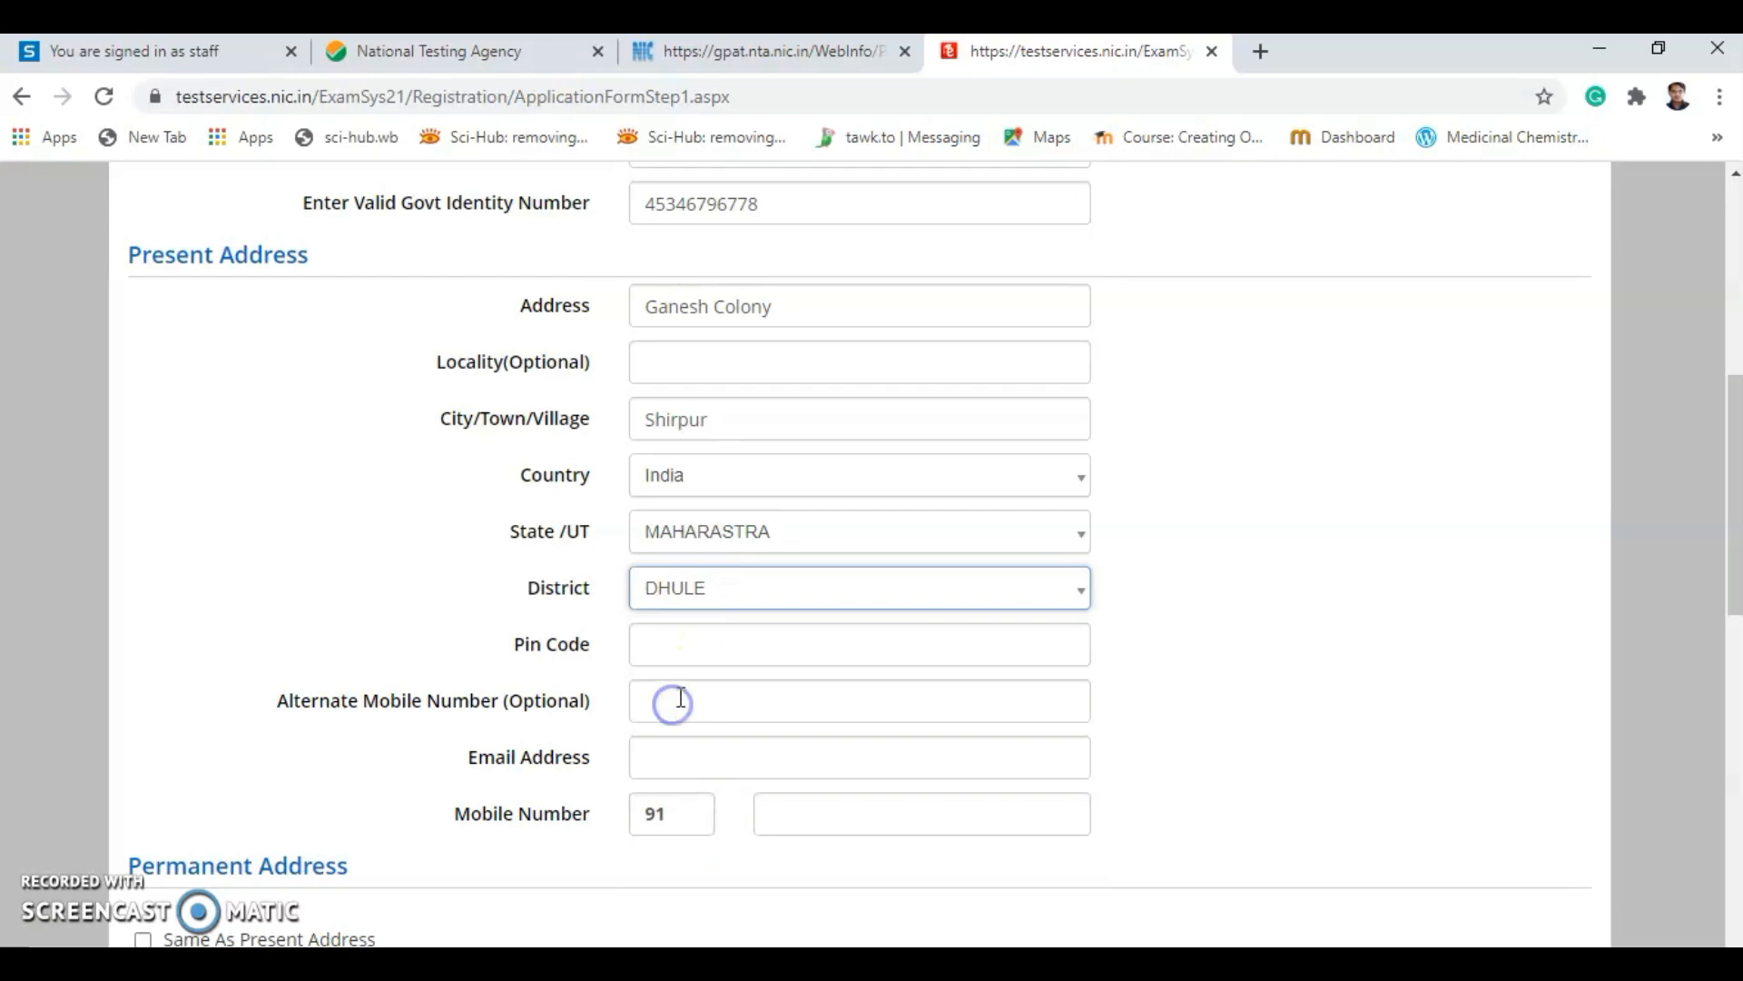
# Enter the present address PIN code.
pyautogui.click(664, 645)
pyautogui.write('42')
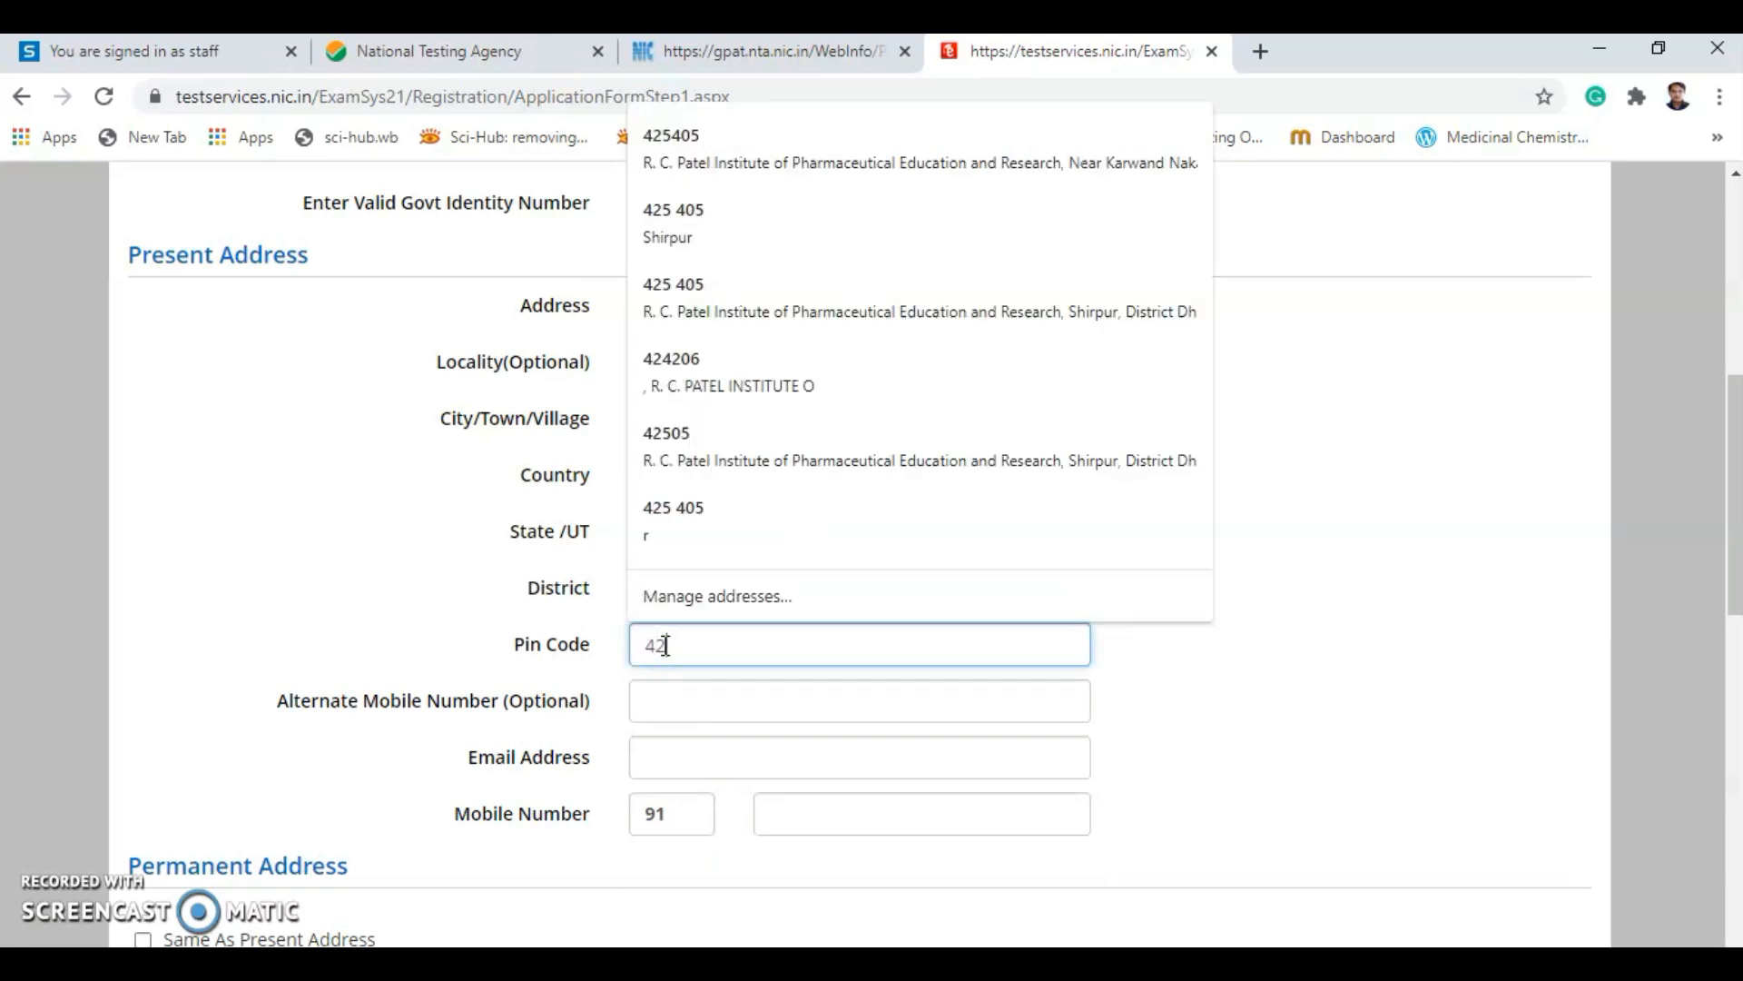
pyautogui.write('5405')
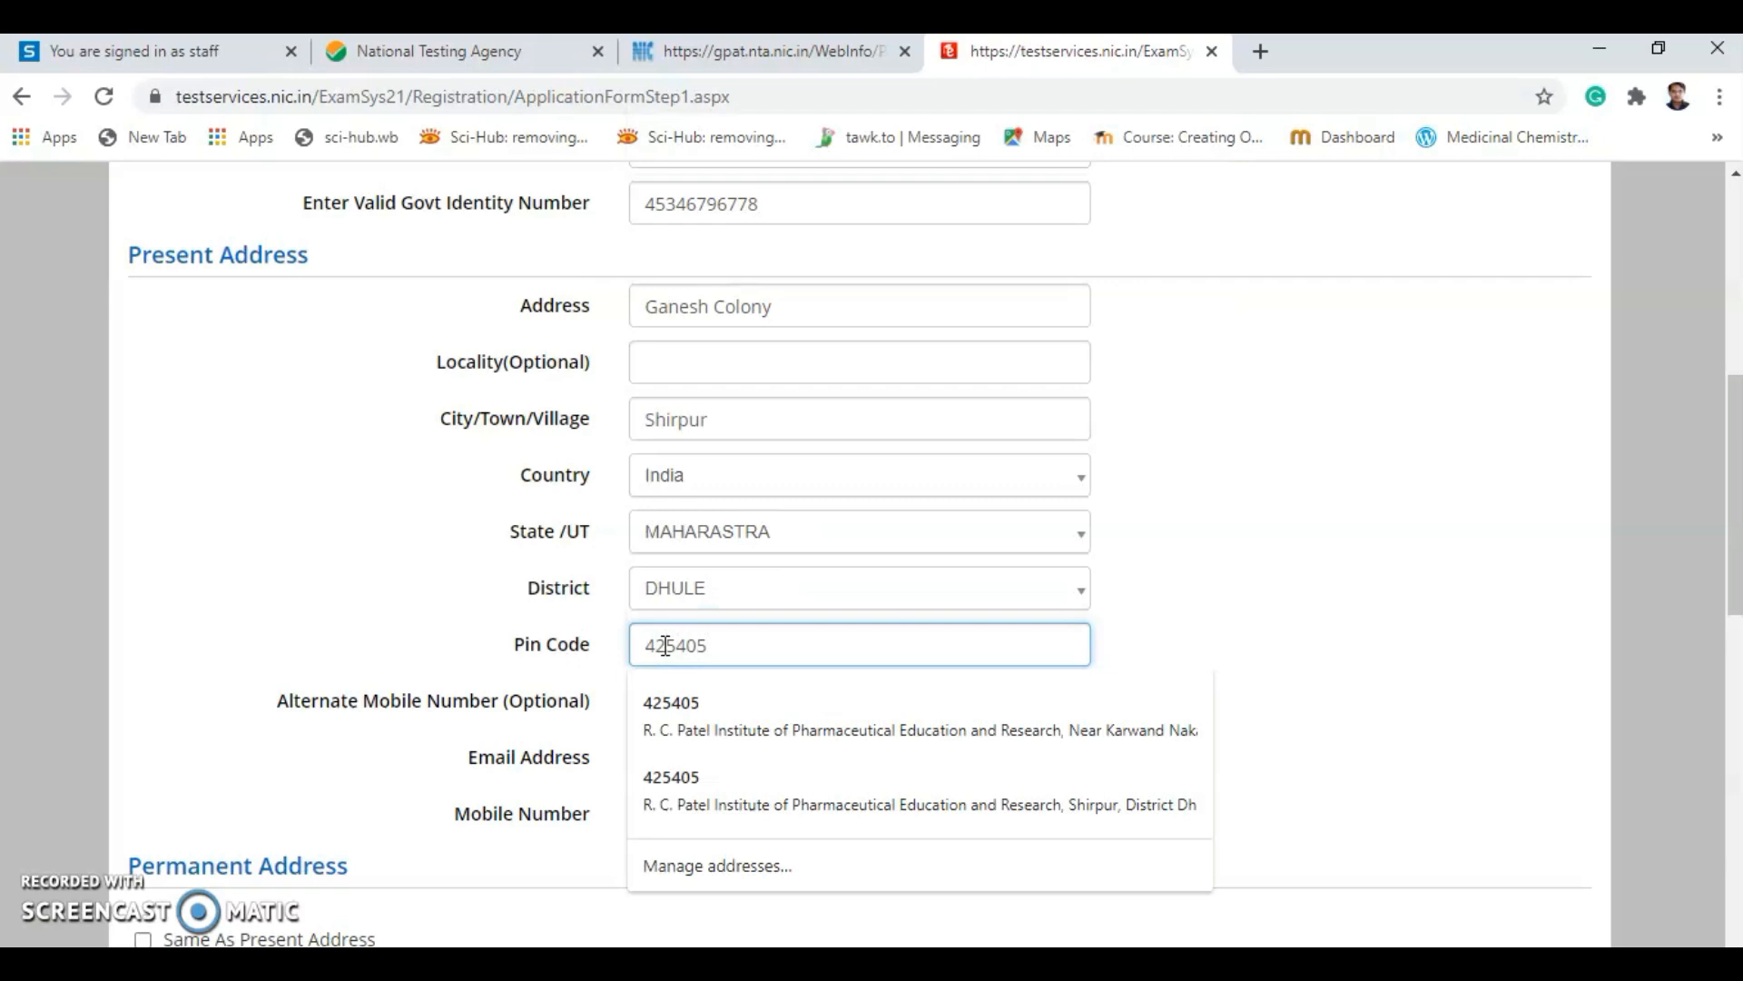
pyautogui.click(389, 591)
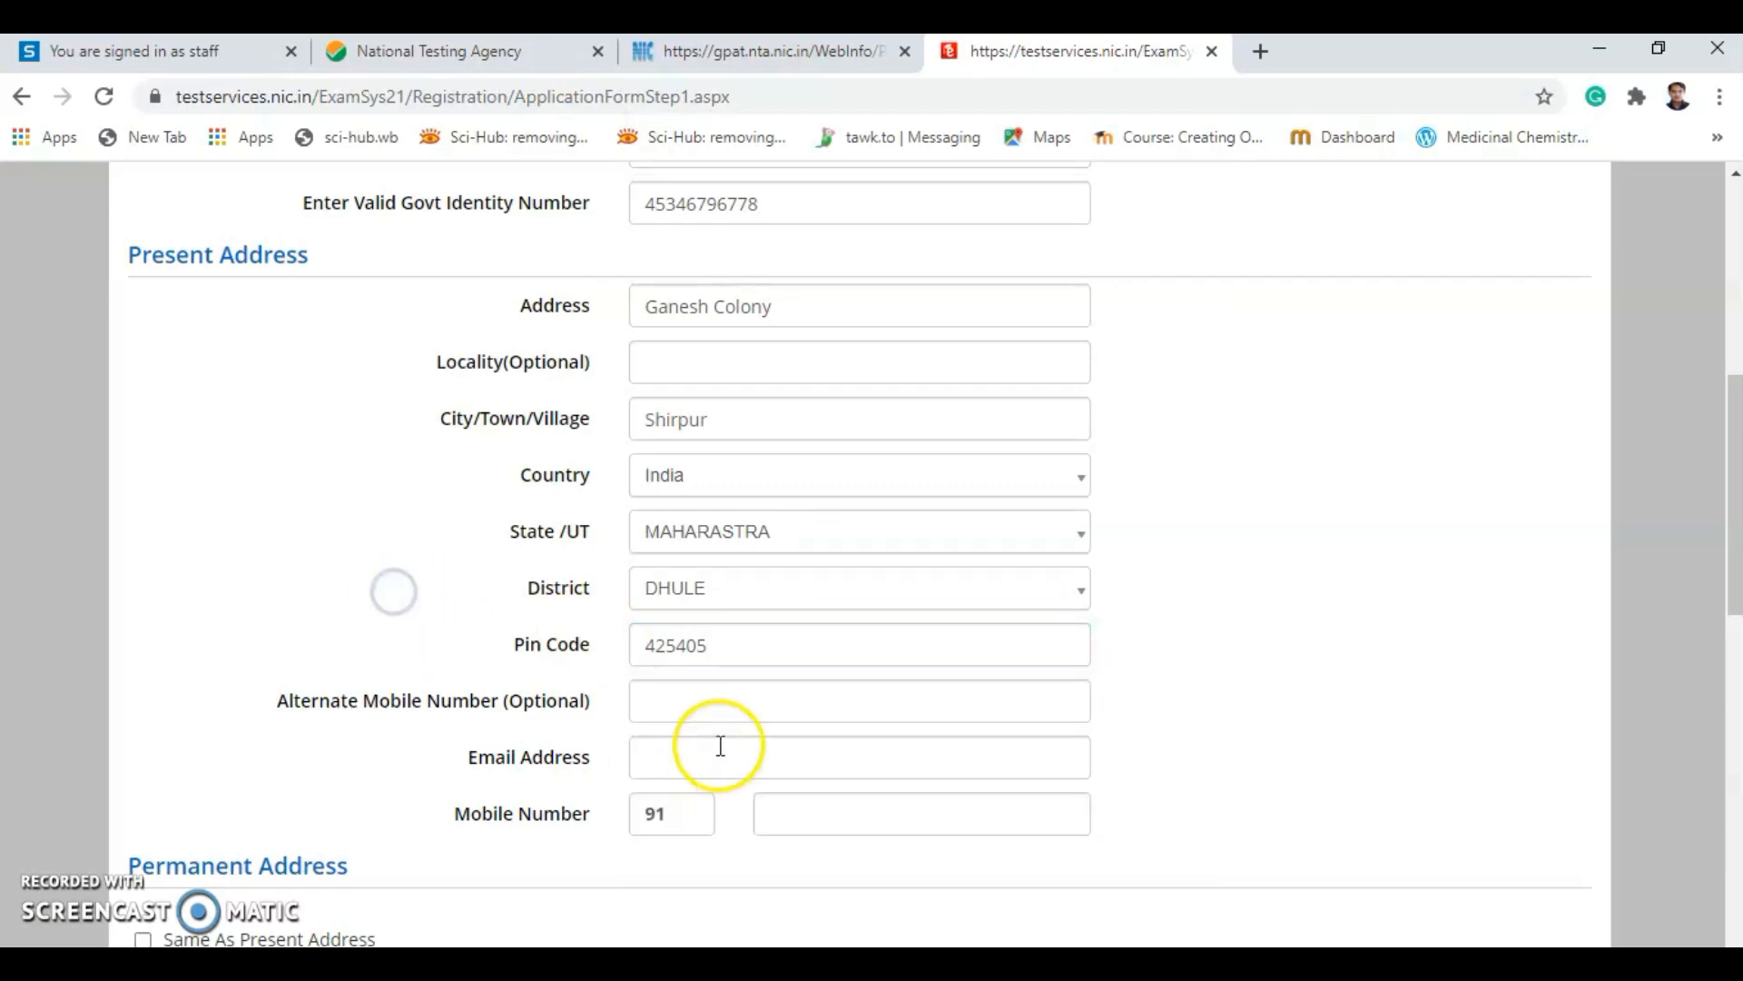
pyautogui.click(676, 774)
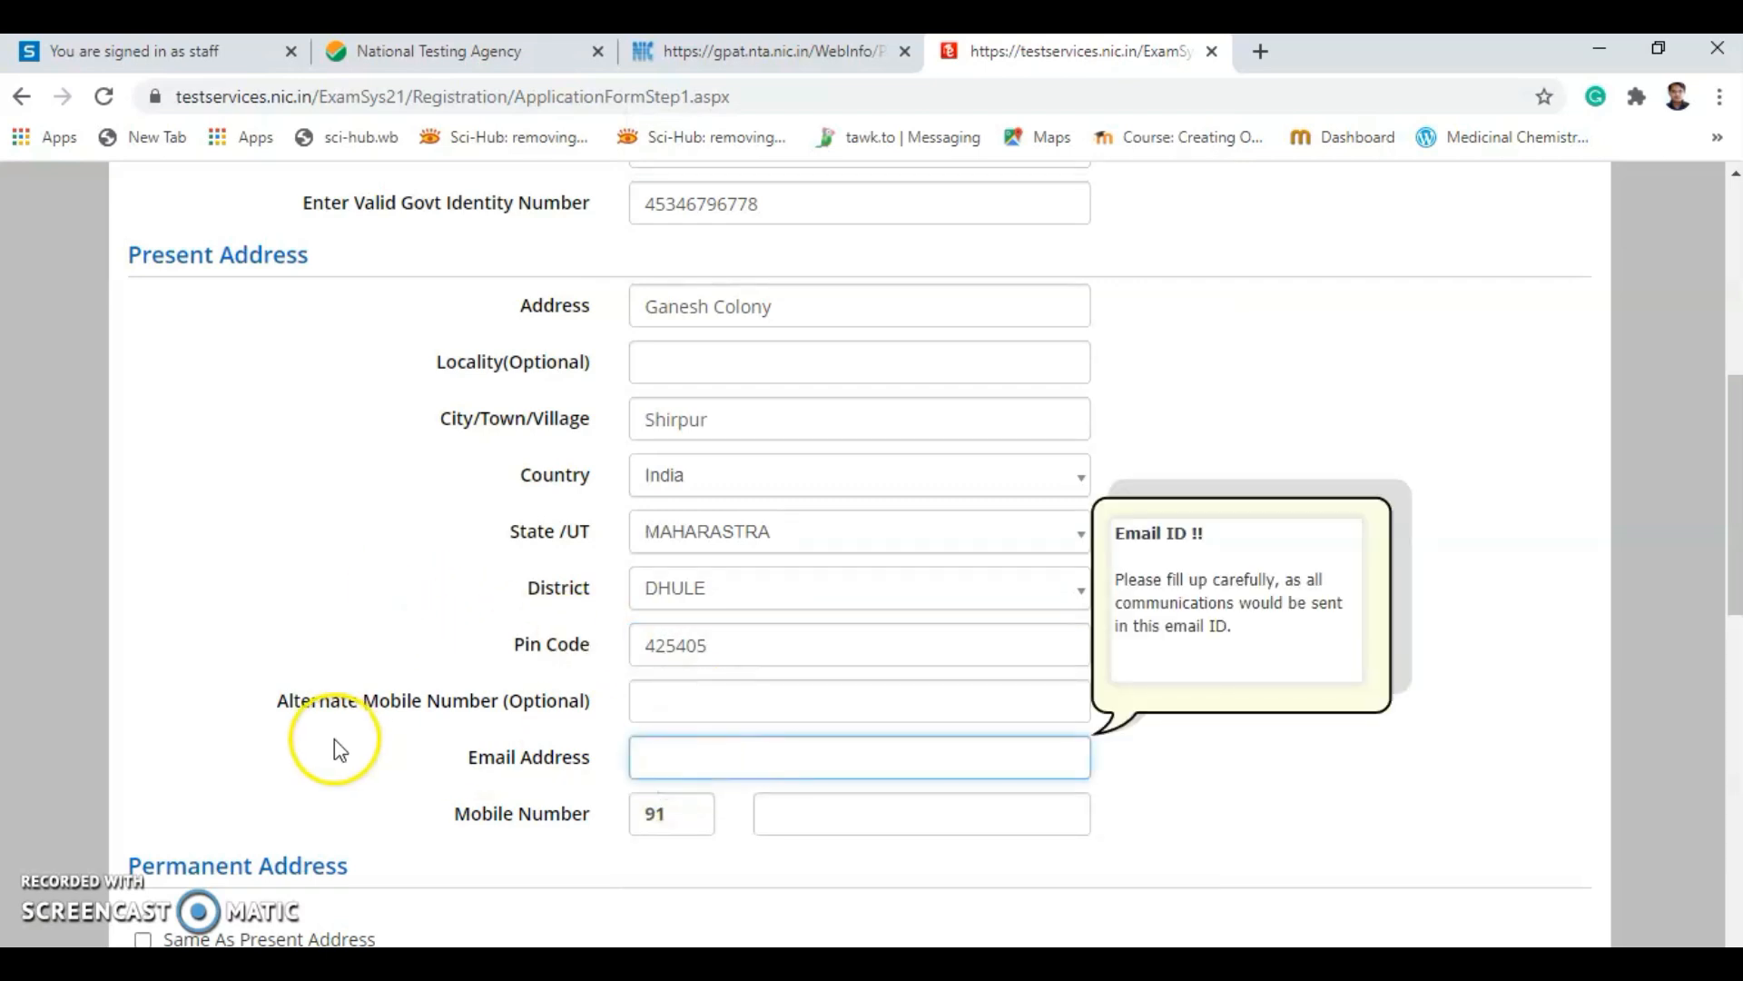
pyautogui.scroll(-3, 334, 739)
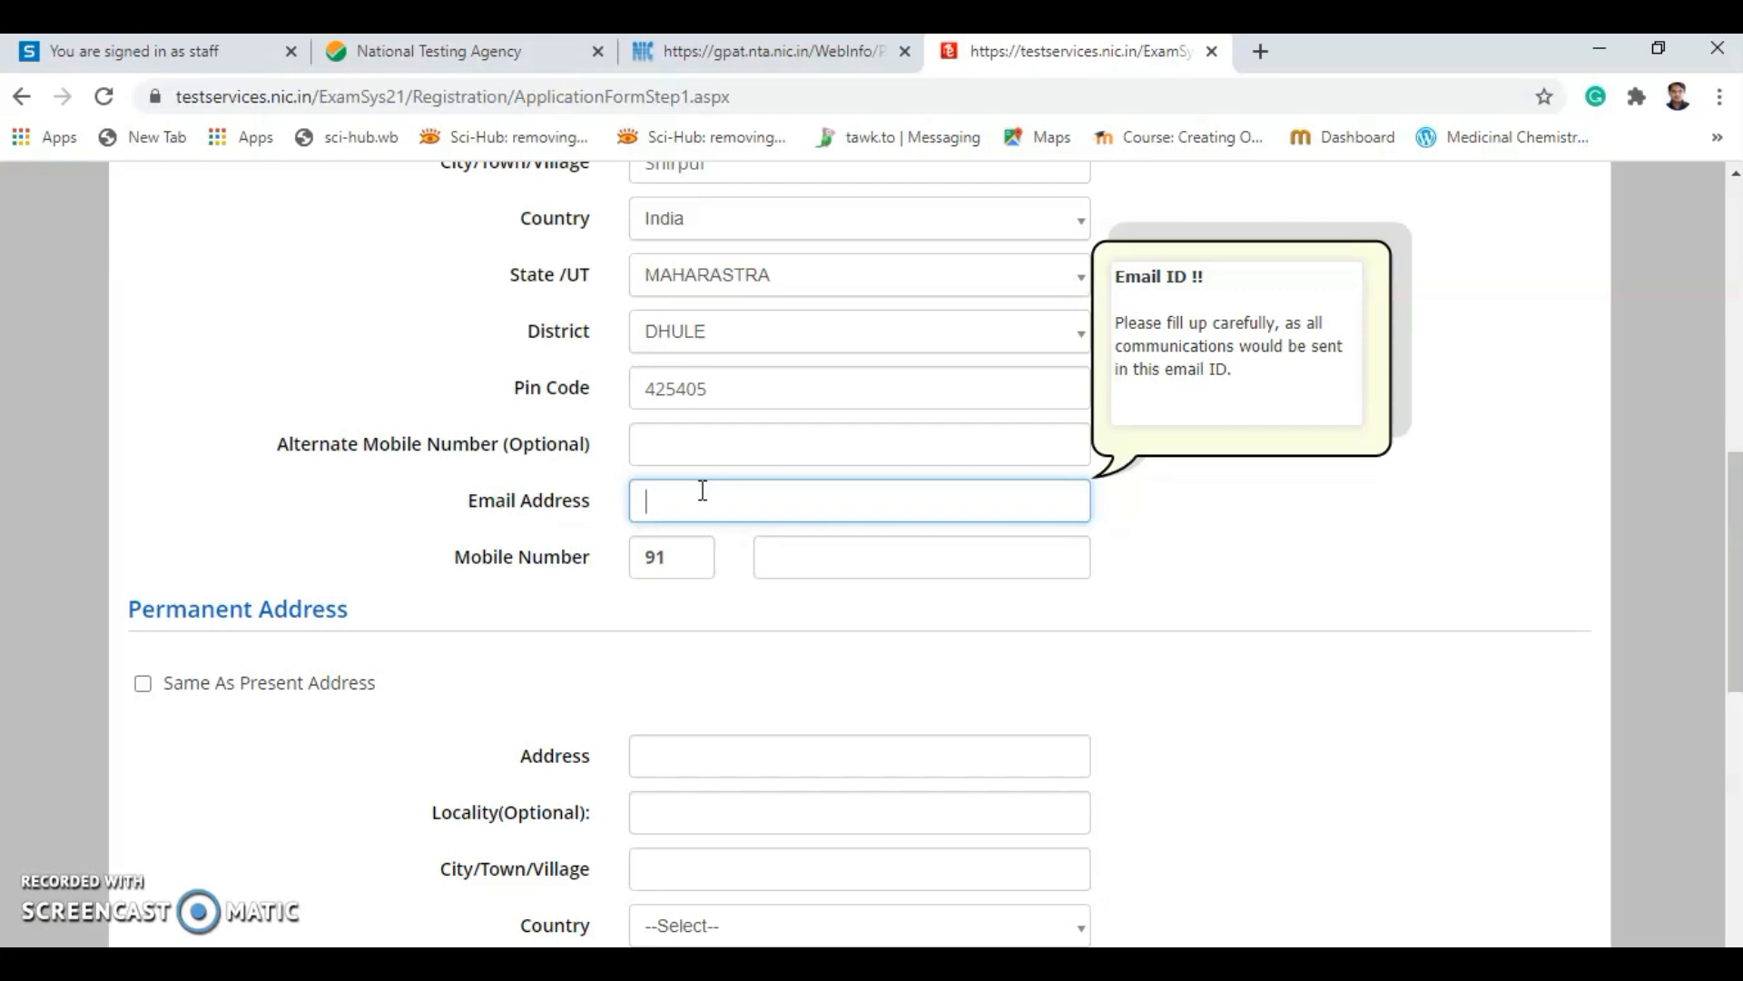
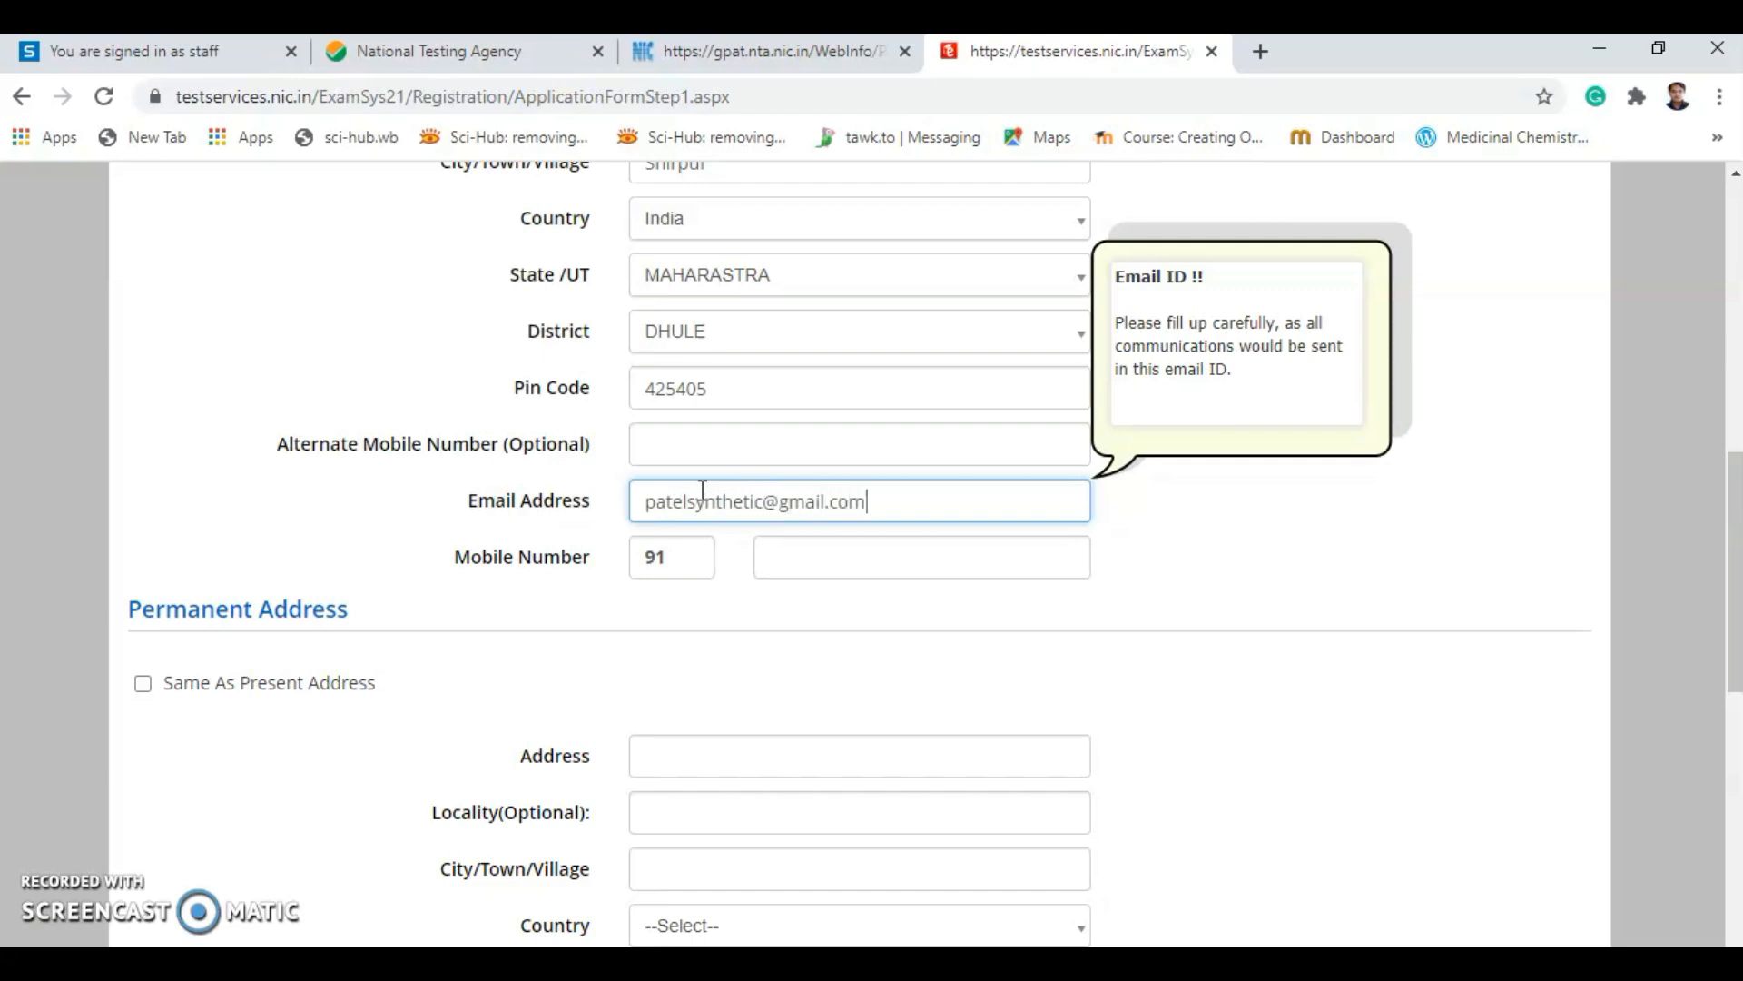
# Enter the contact e-mail address and mobile number.
pyautogui.click(789, 553)
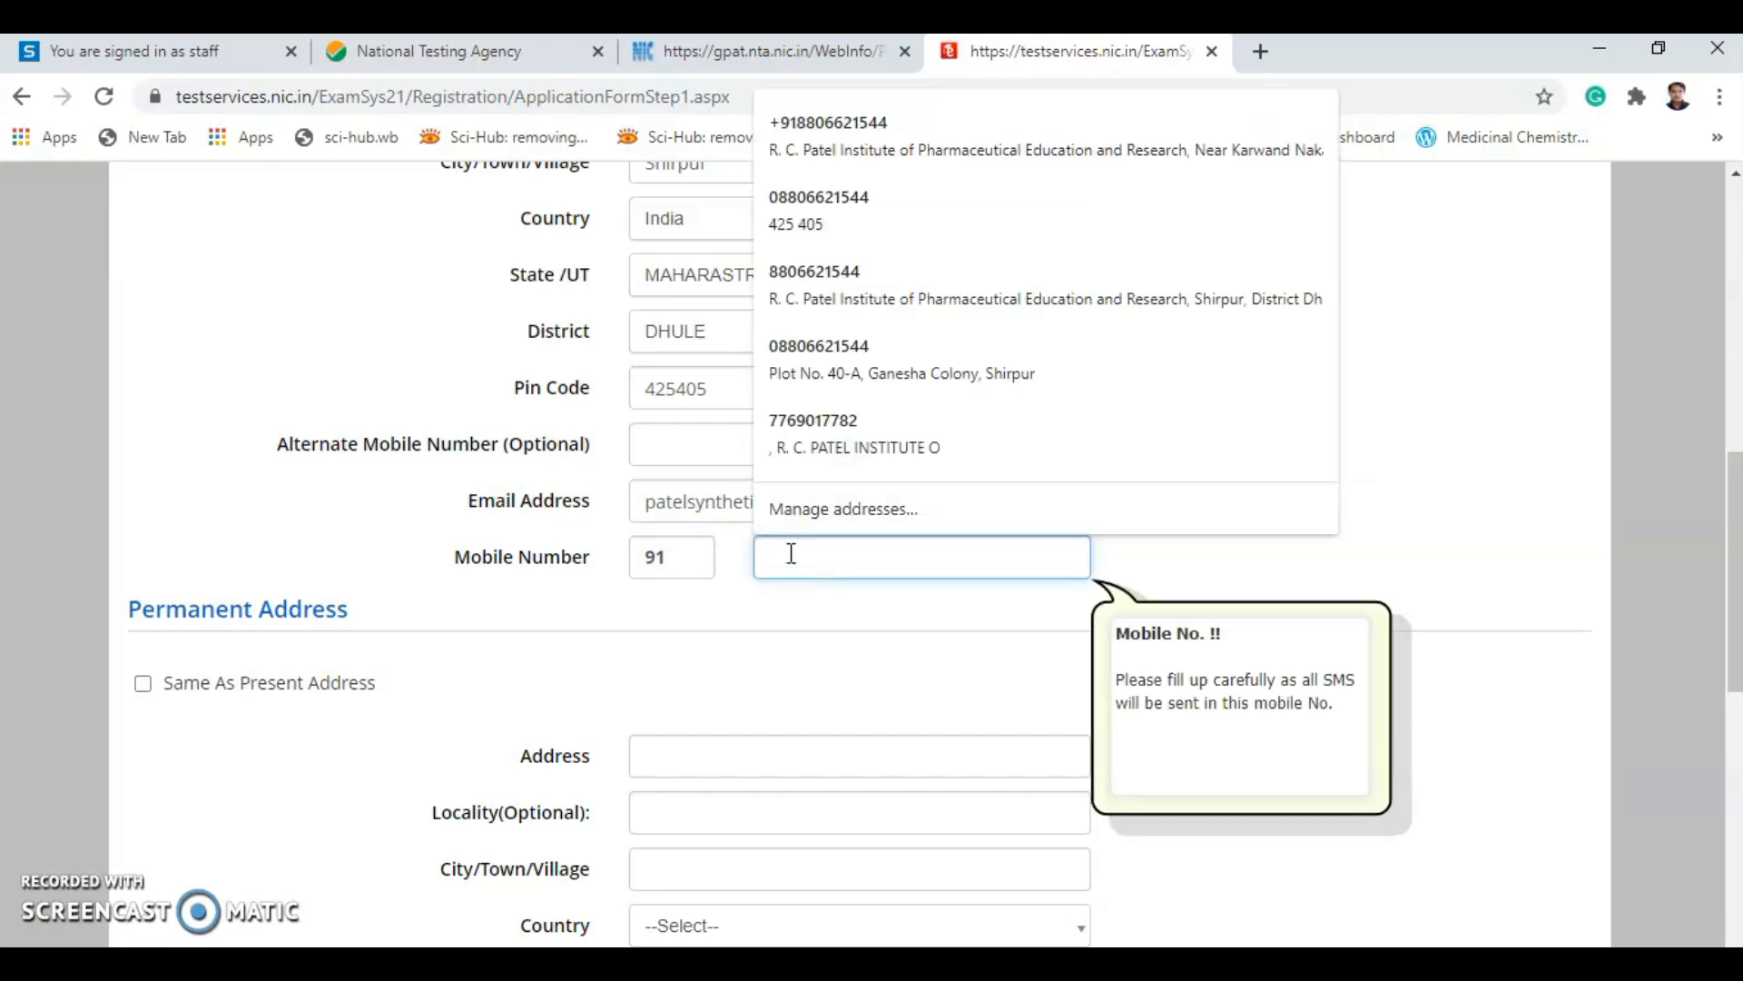
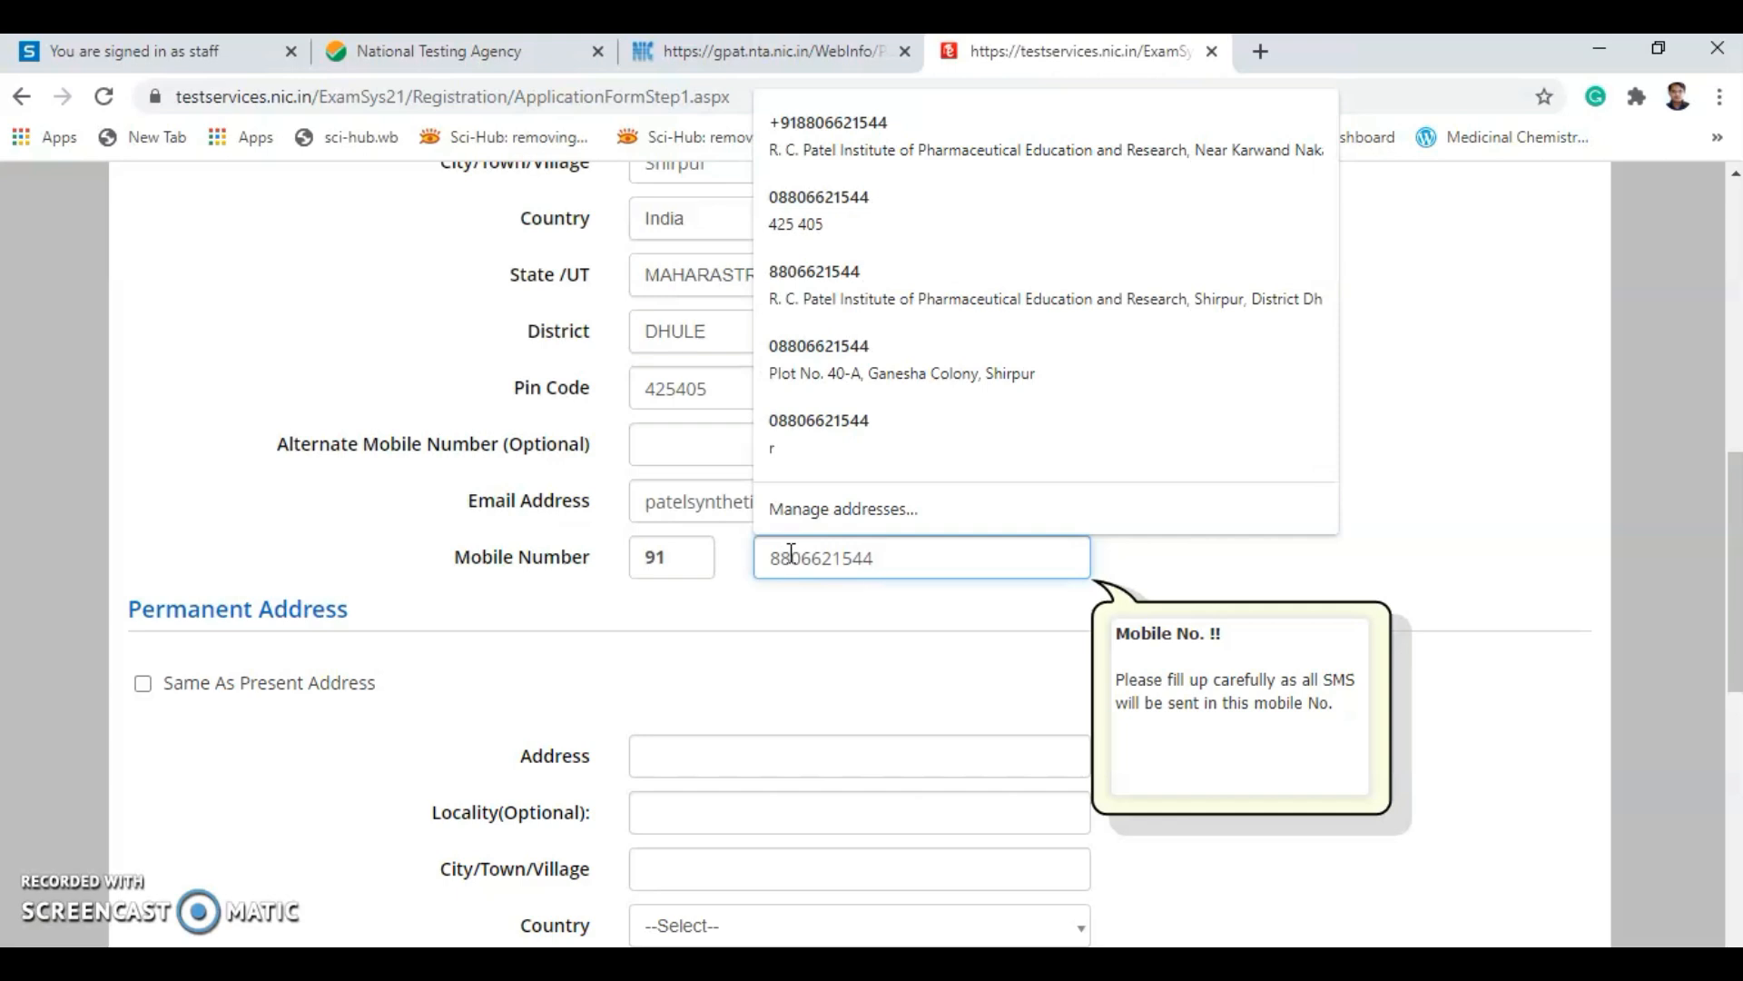
pyautogui.click(1443, 442)
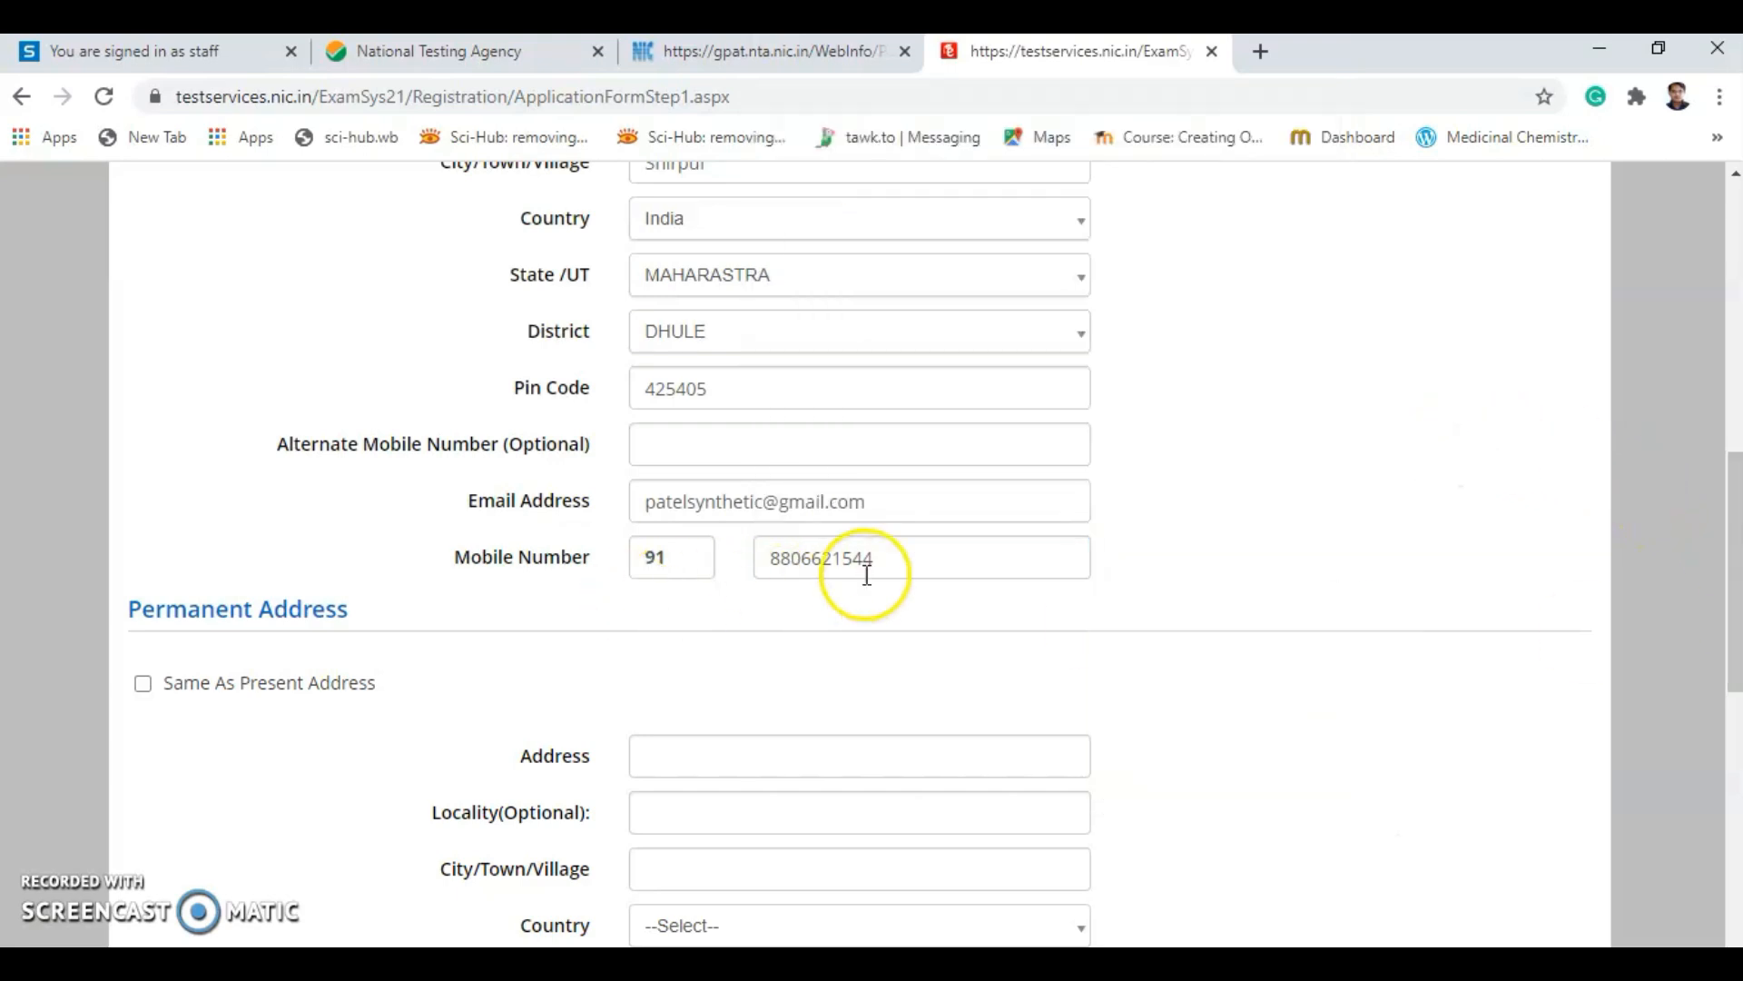
# Scroll through the filled form down to the Permanent Address section.
pyautogui.scroll(-1, 867, 575)
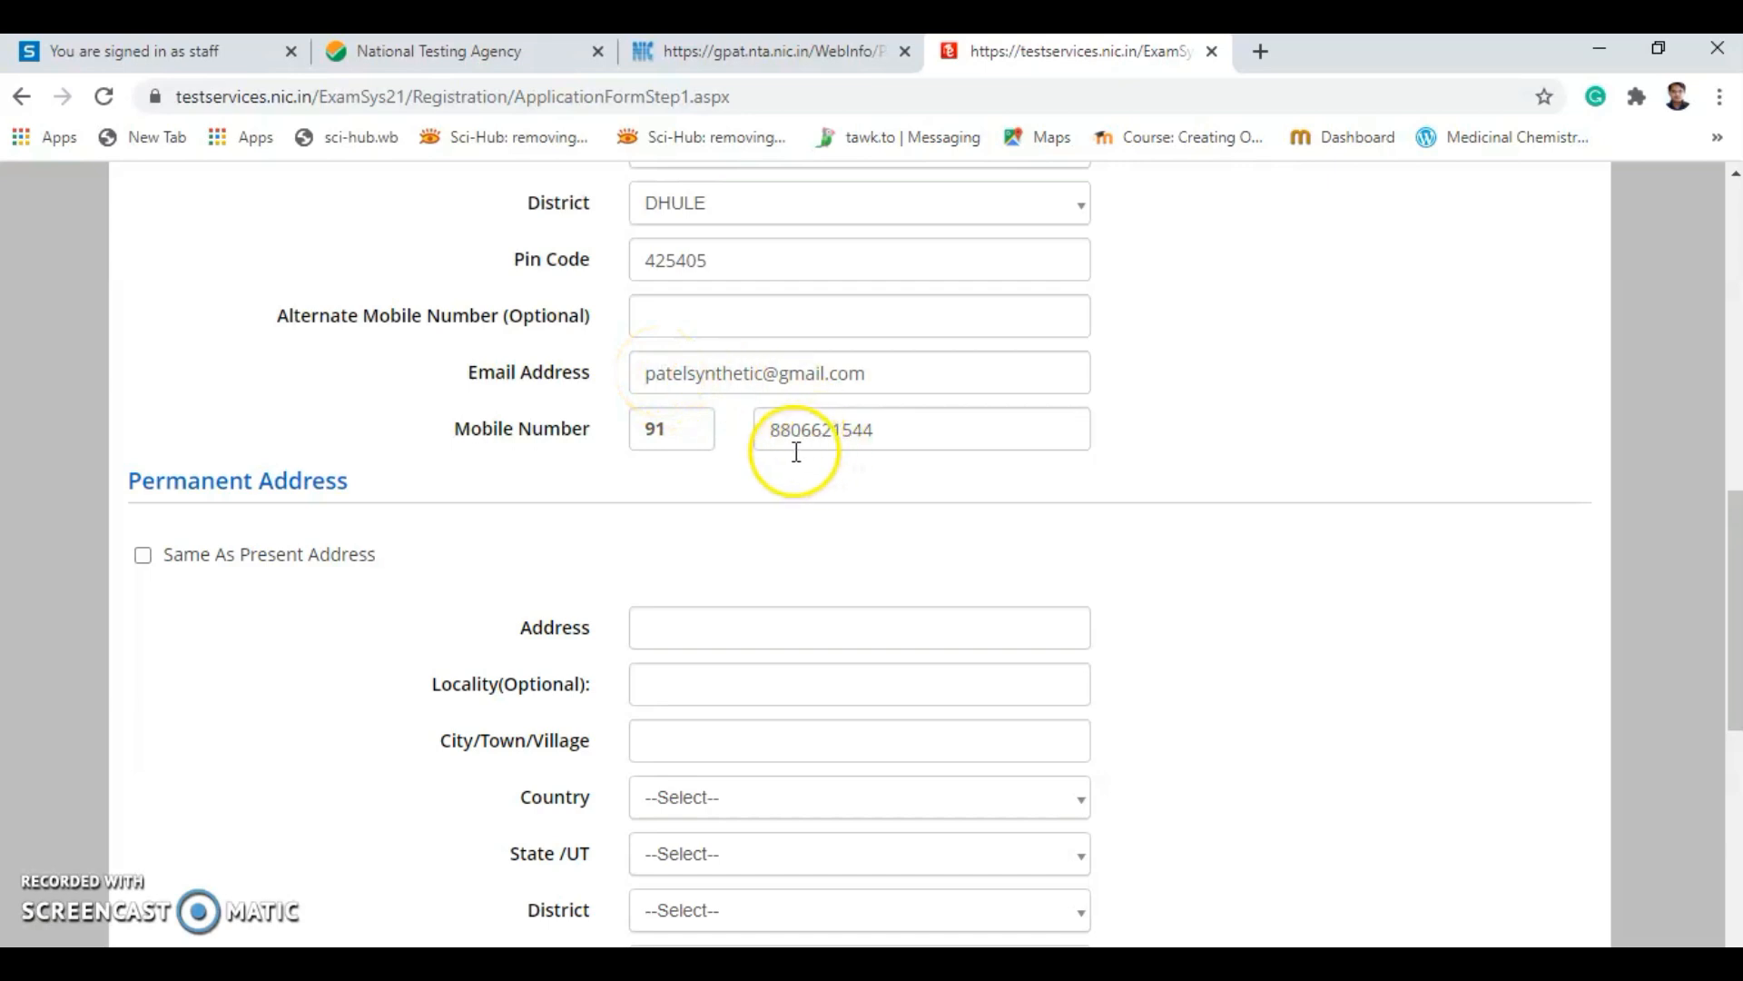
pyautogui.scroll(-1, 642, 536)
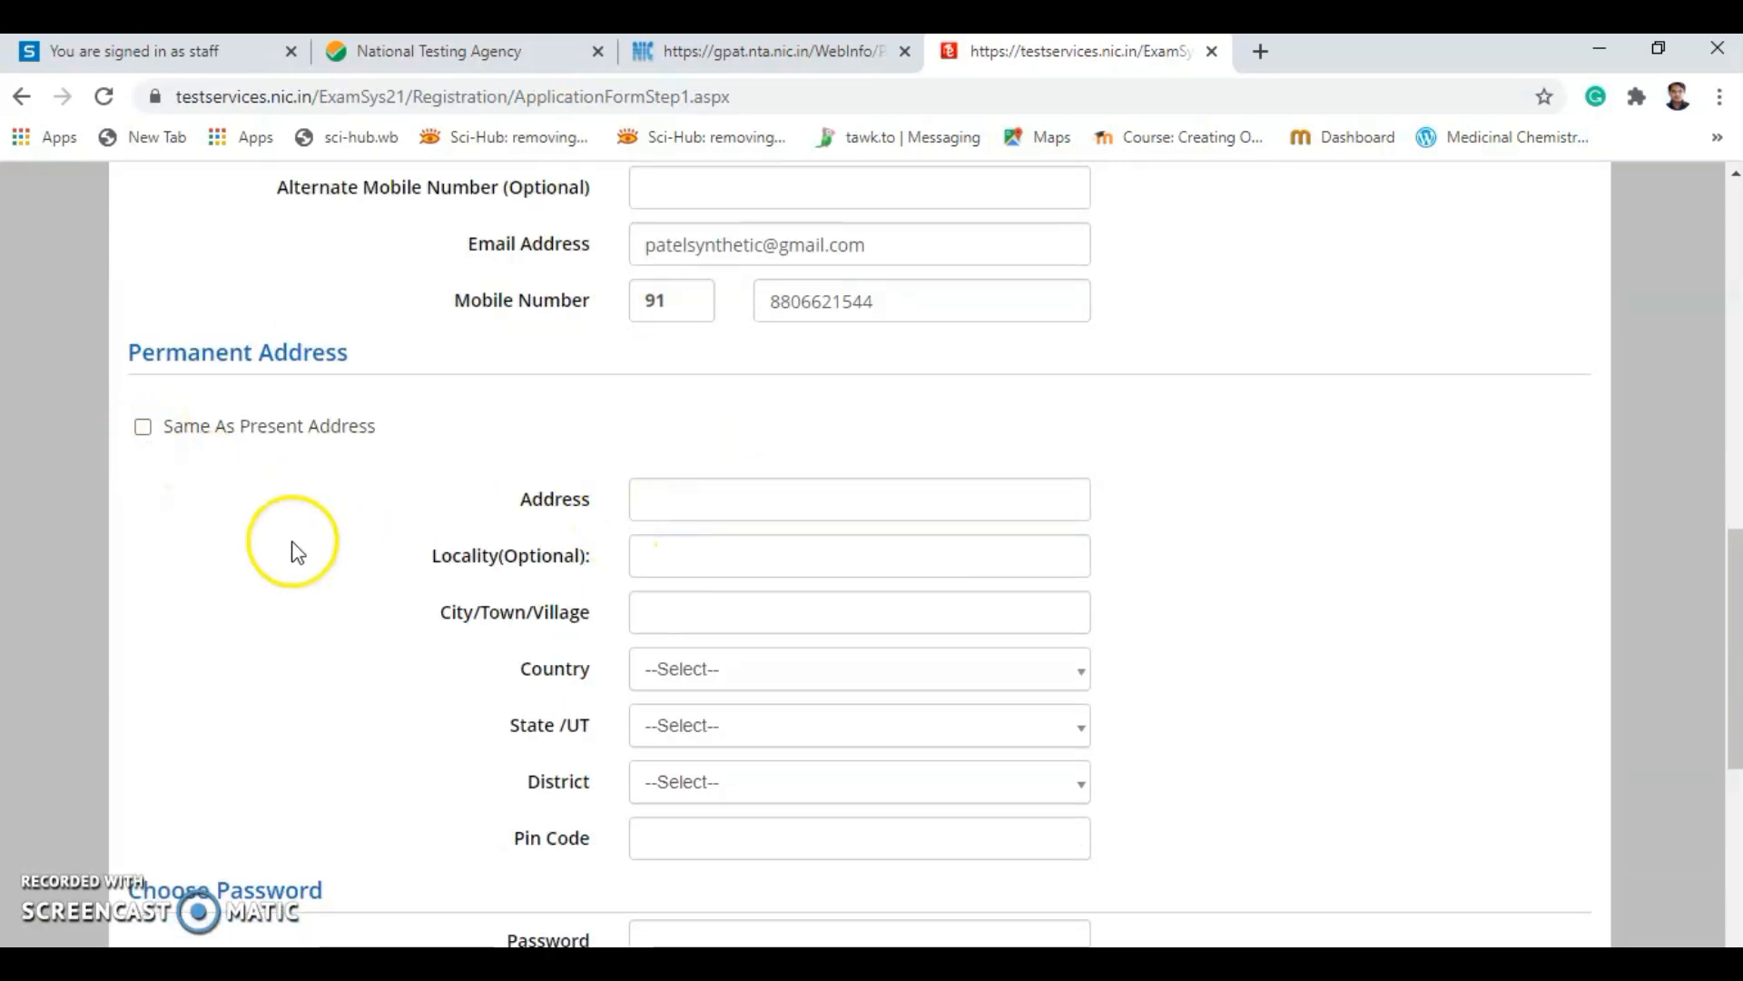
pyautogui.scroll(5, 420, 584)
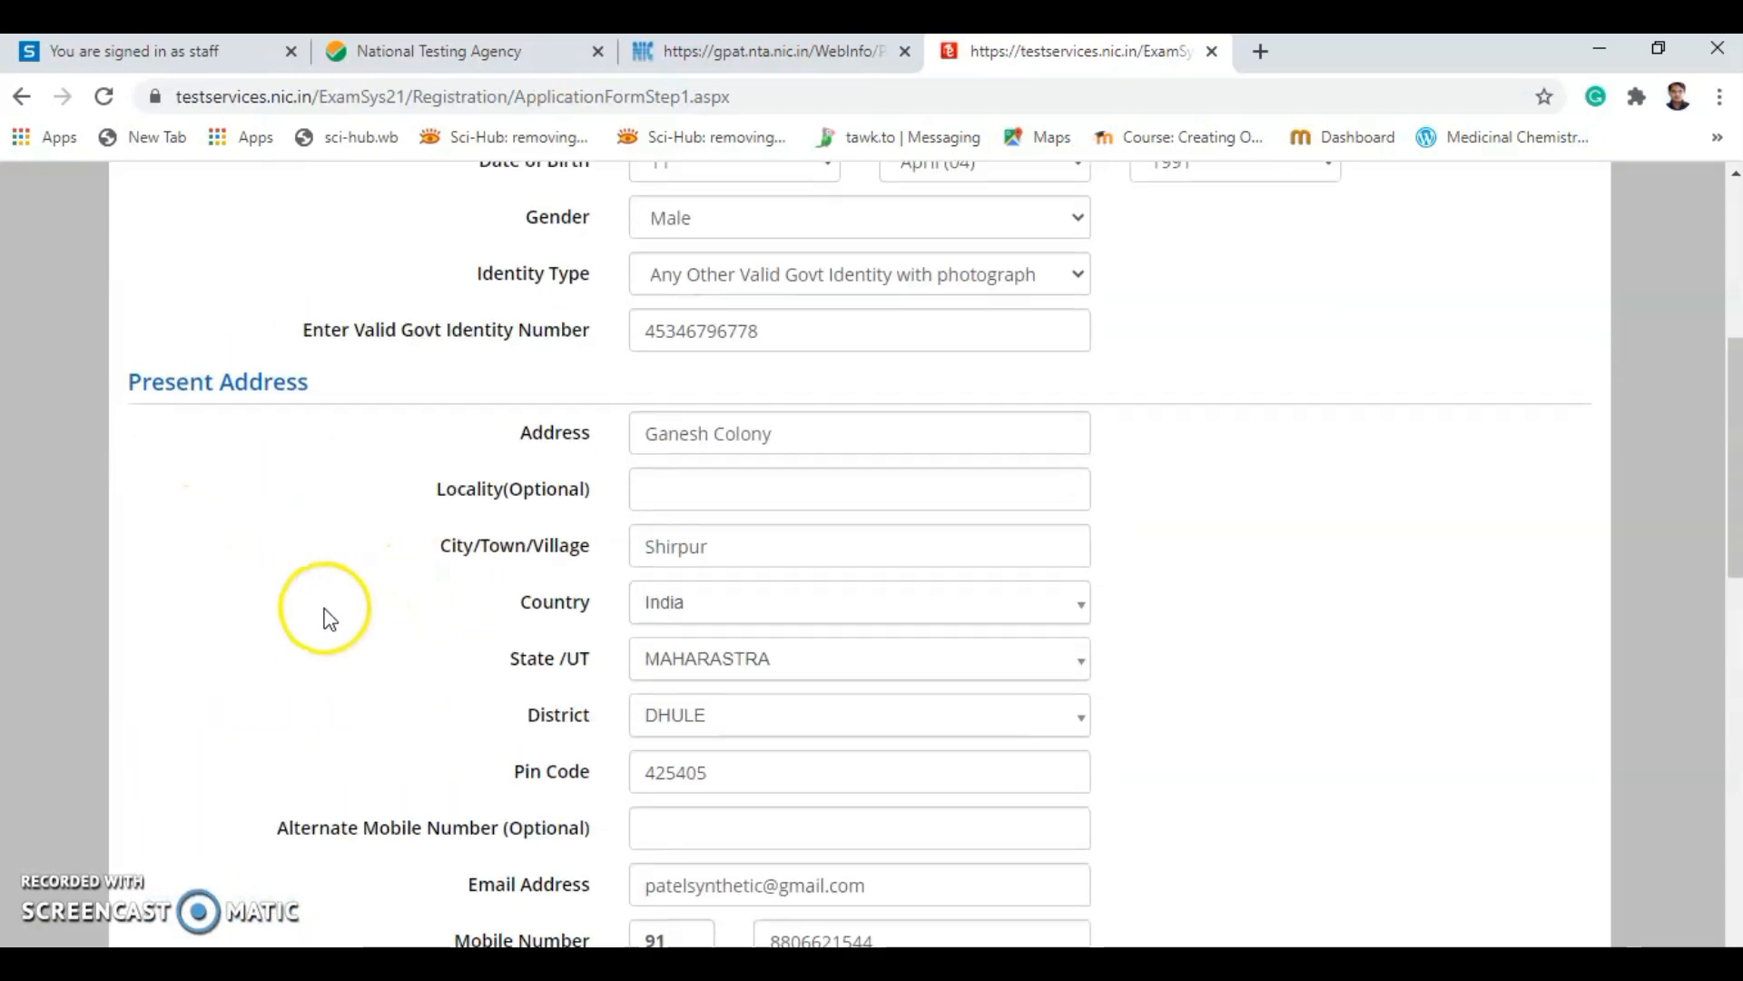
pyautogui.scroll(-5, 241, 670)
pyautogui.scroll(10, 260, 498)
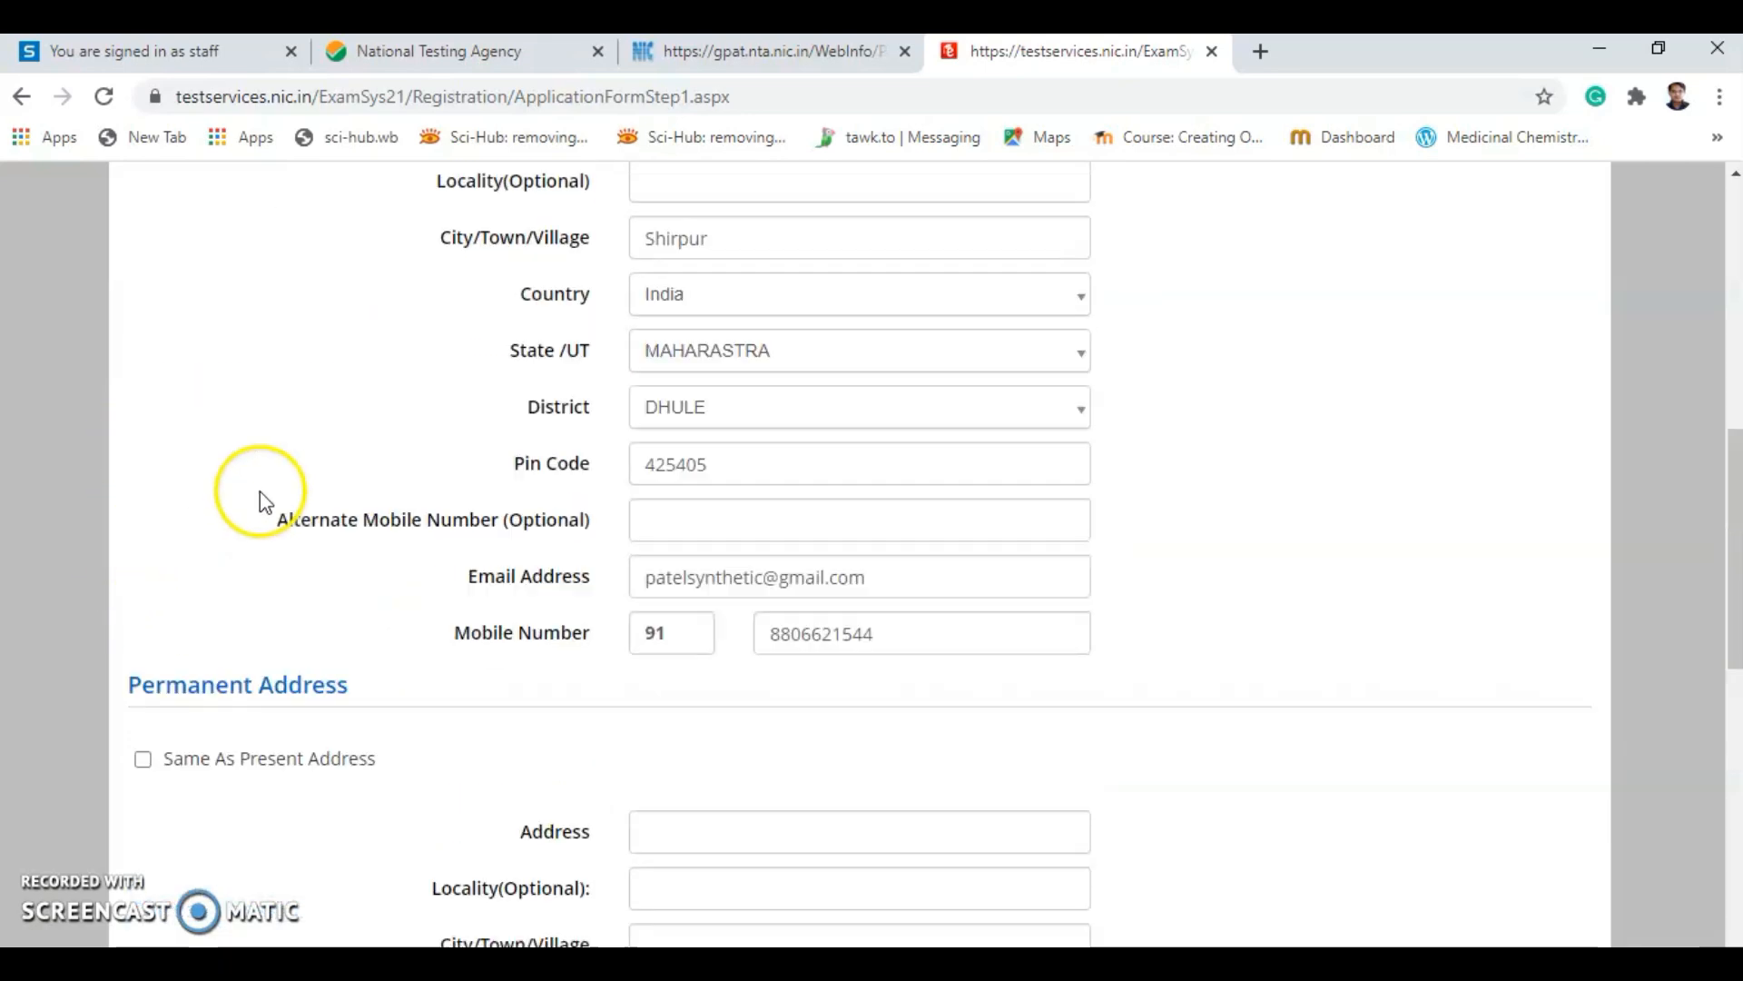
pyautogui.scroll(-3, 296, 529)
pyautogui.scroll(-5, 297, 542)
# Mark the permanent address same as present, then enter and confirm the account password.
pyautogui.click(143, 554)
pyautogui.scroll(-3, 1478, 563)
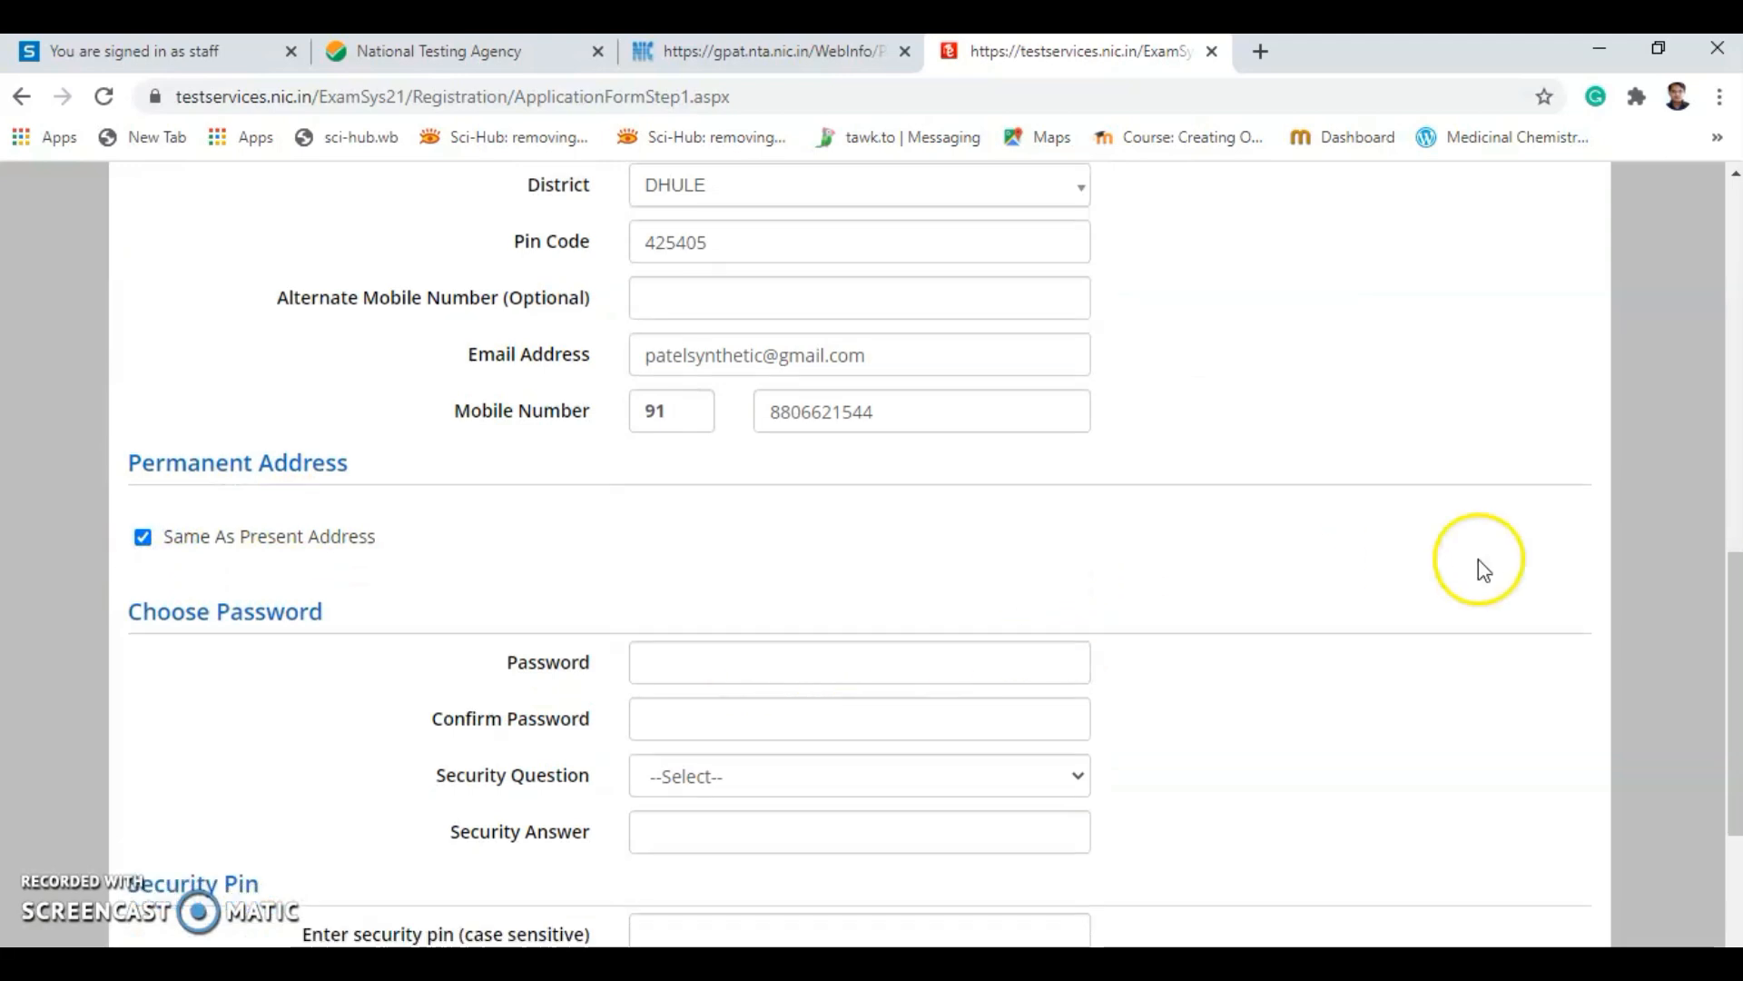
pyautogui.click(658, 430)
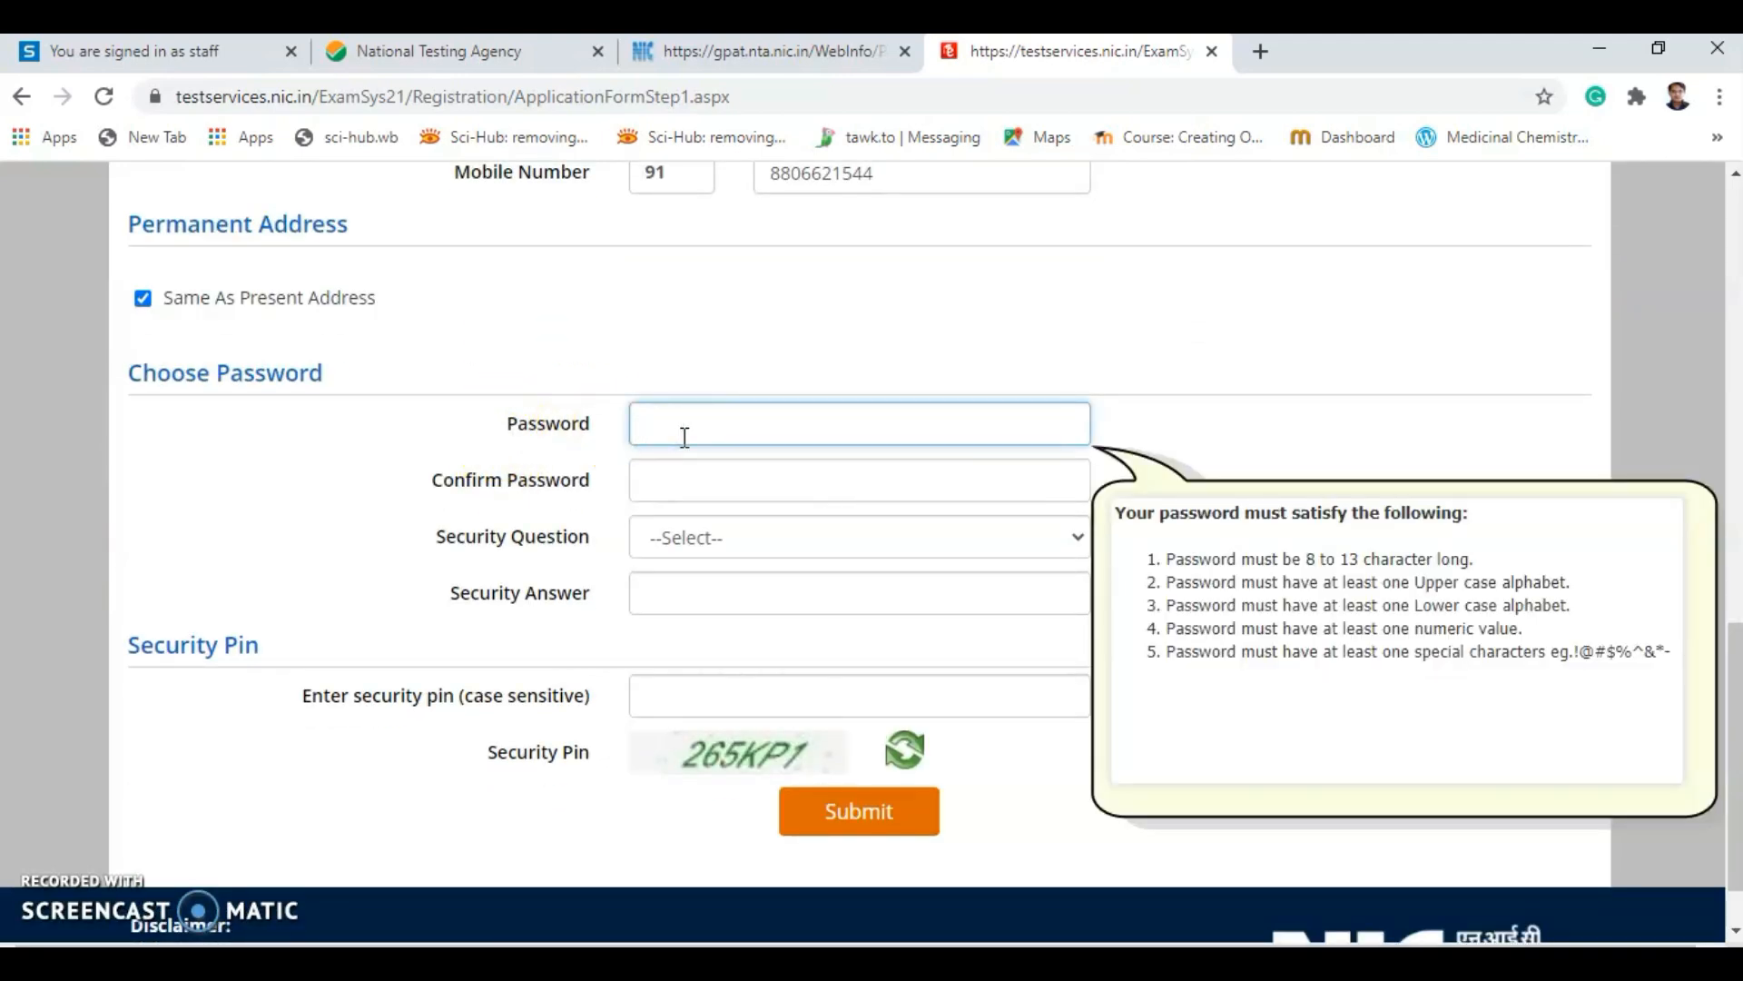
pyautogui.write('A')
pyautogui.write('••••')
pyautogui.click(669, 484)
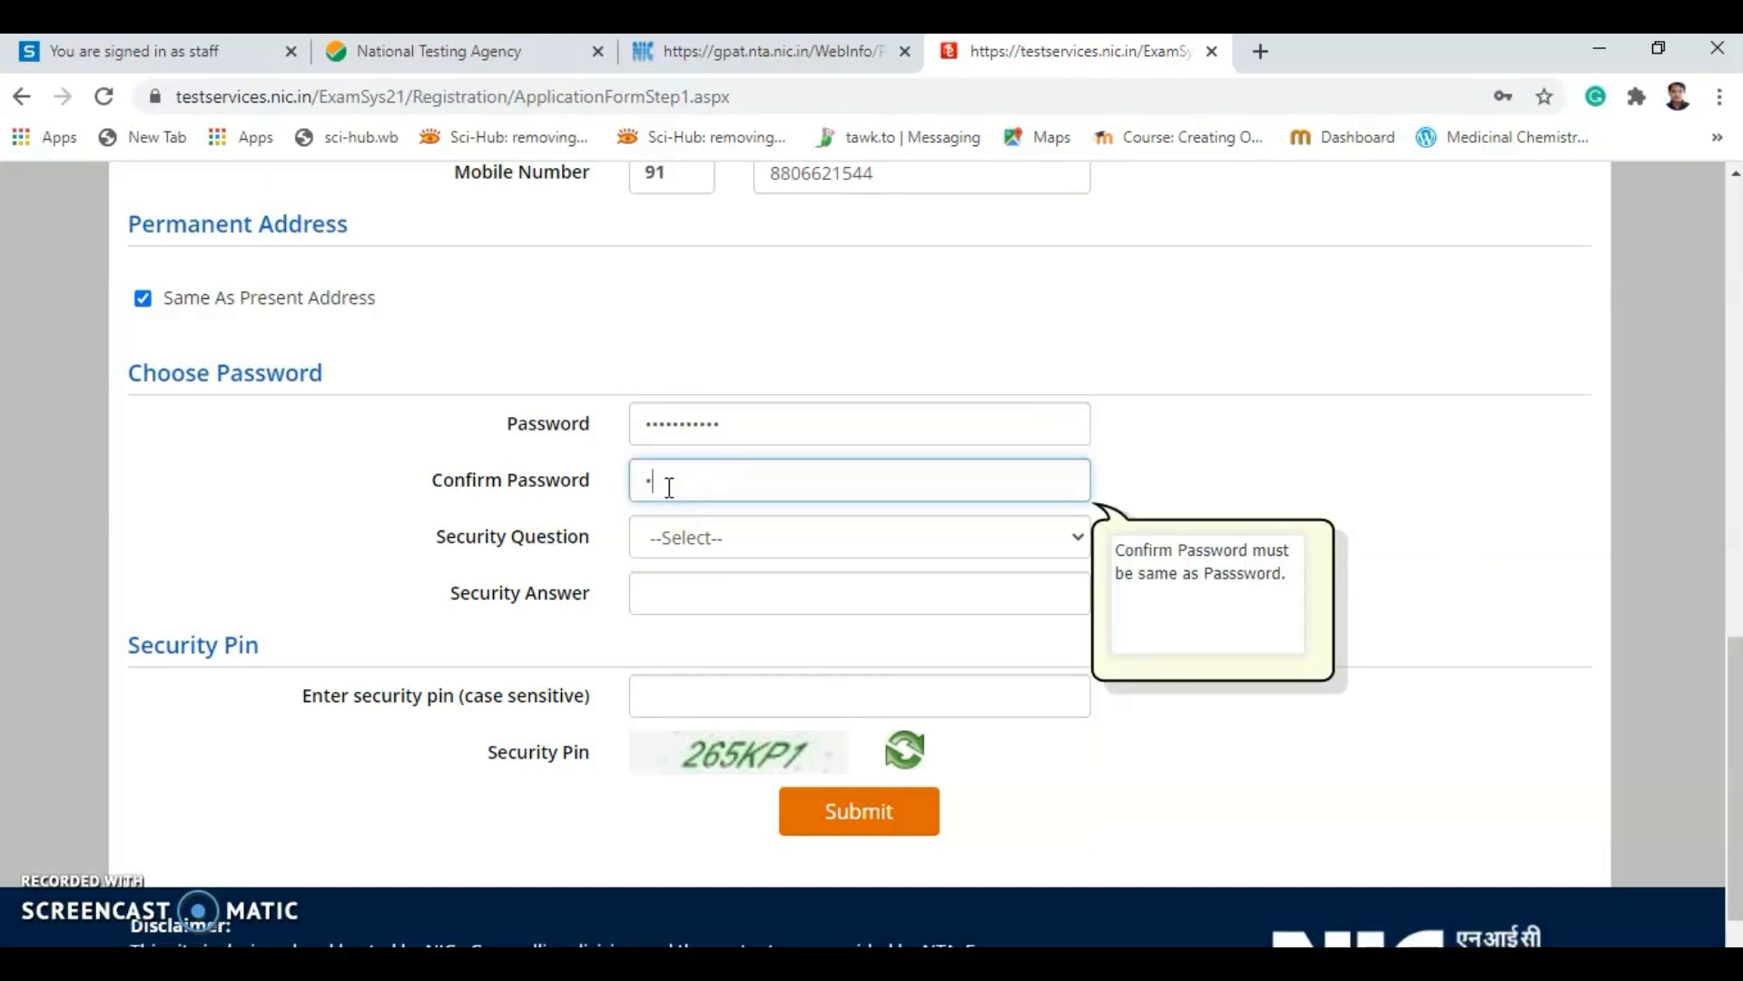
pyautogui.write('•••••')
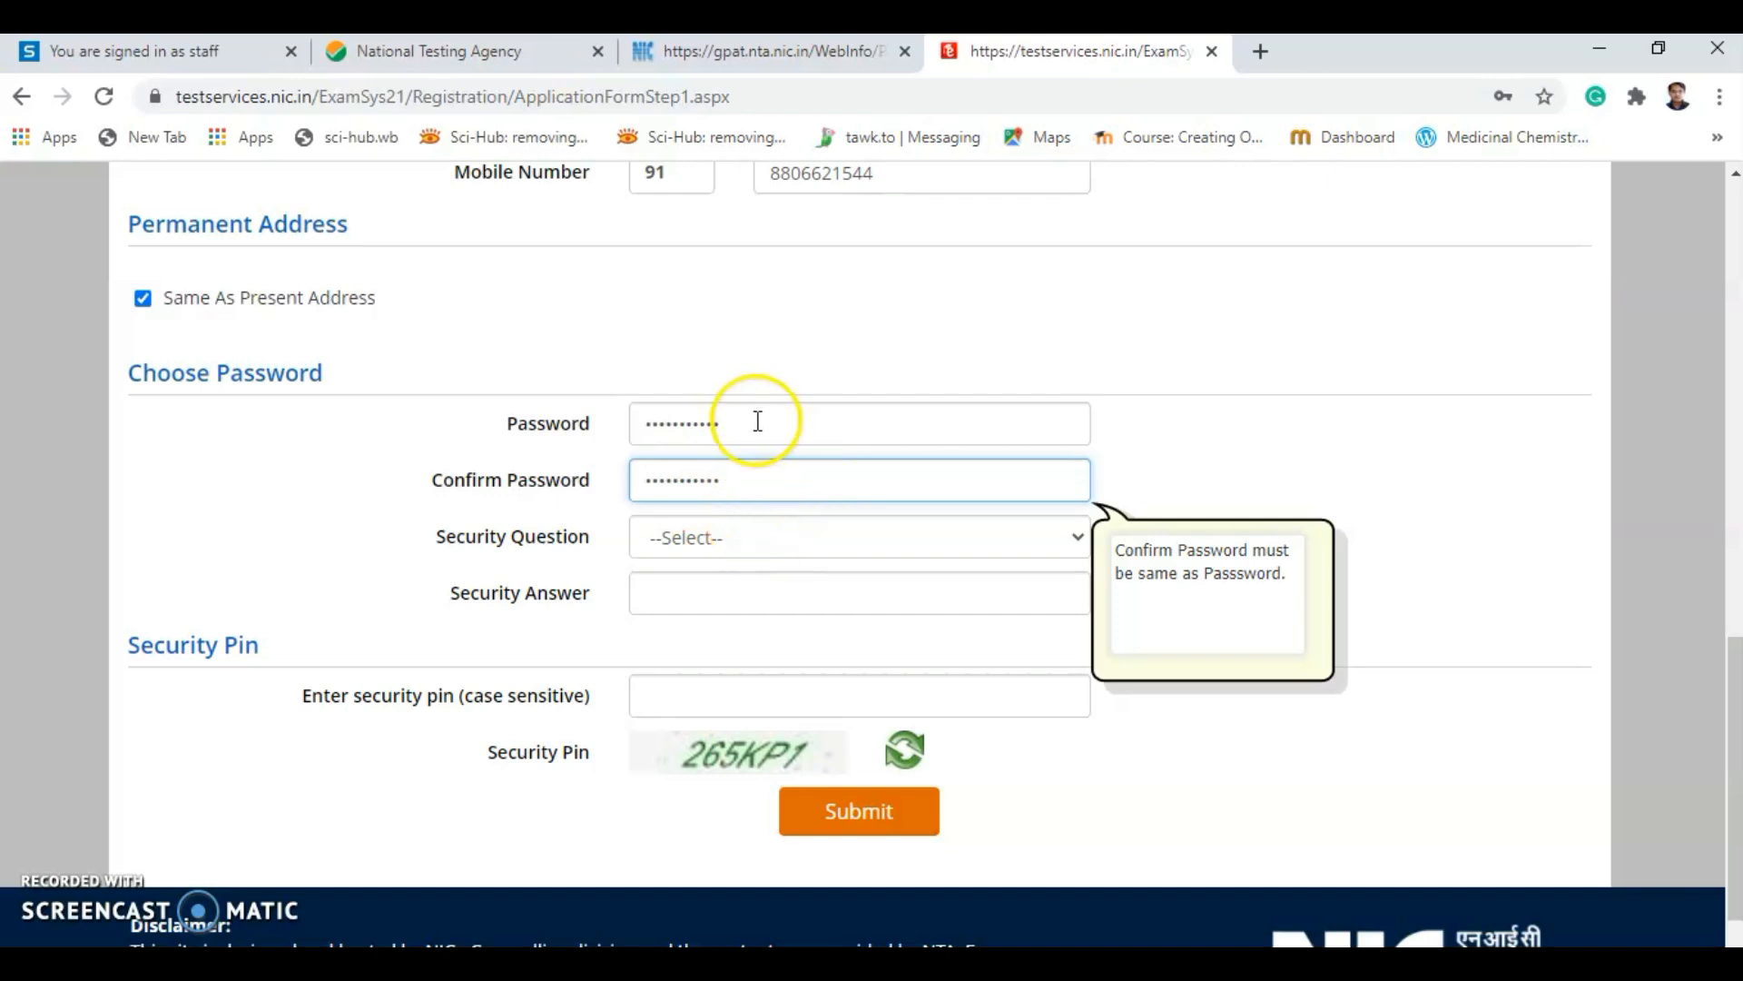
# Pick 'Which is the website you rarely visit ?', type its answer, and enter the security pin.
pyautogui.click(695, 538)
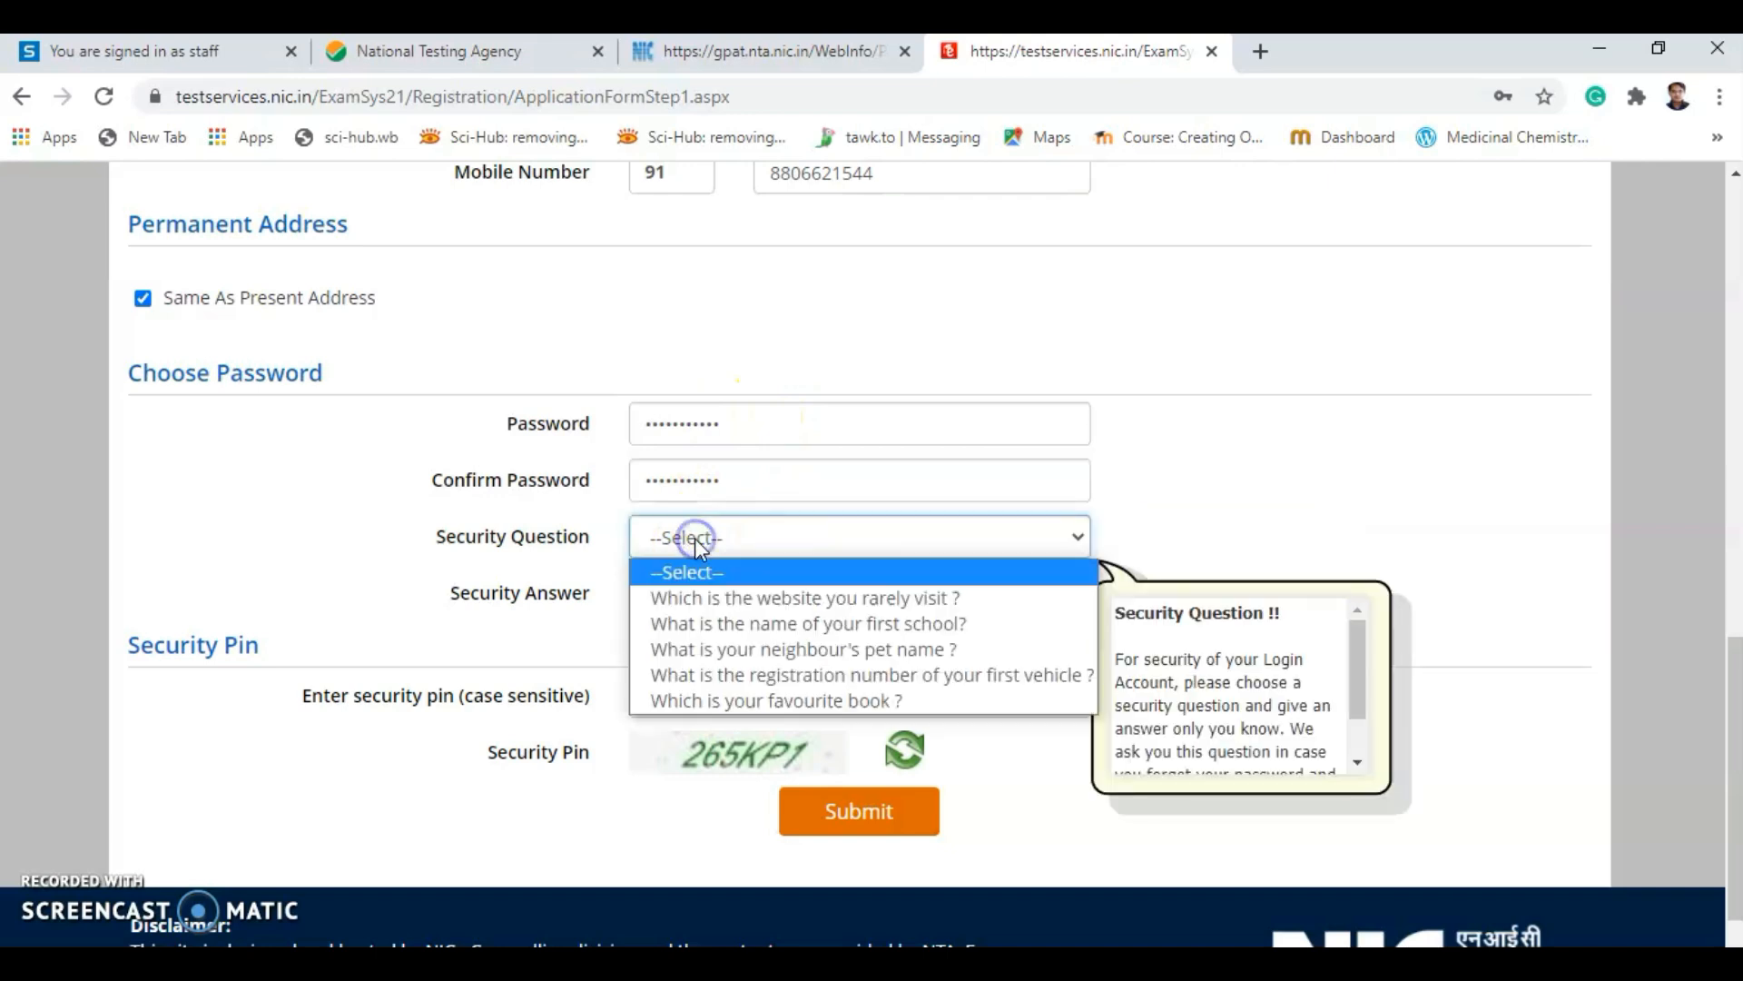
pyautogui.click(719, 601)
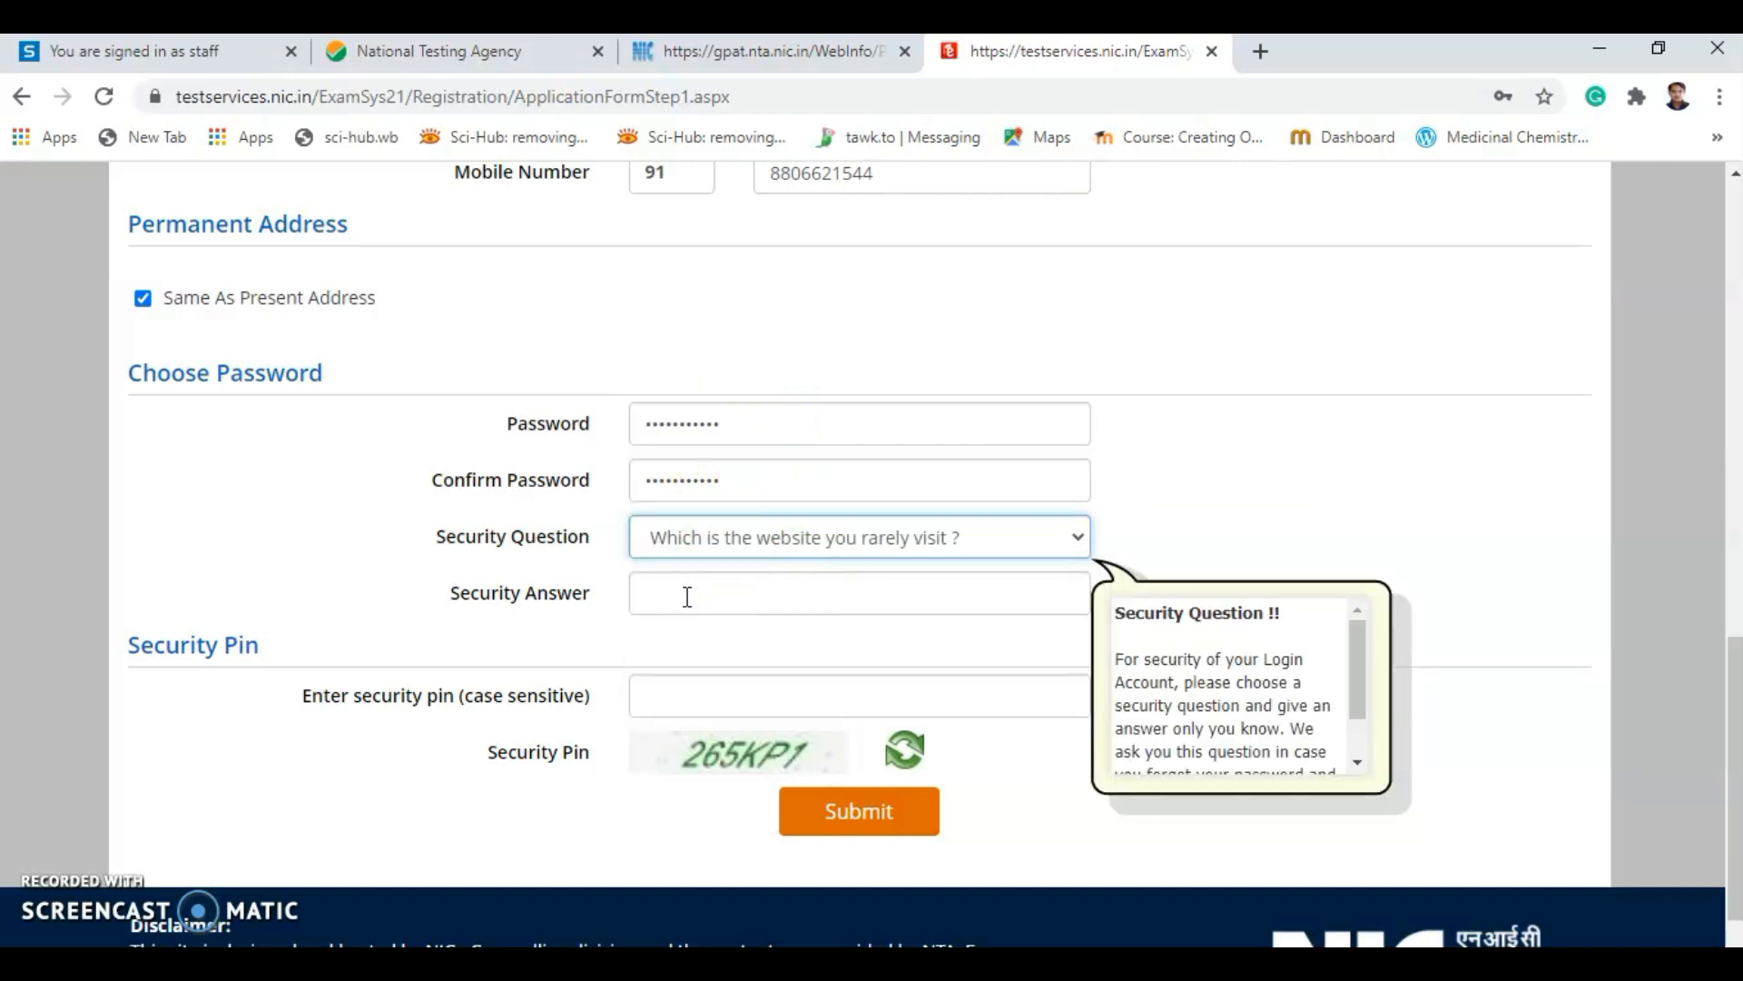
pyautogui.click(687, 596)
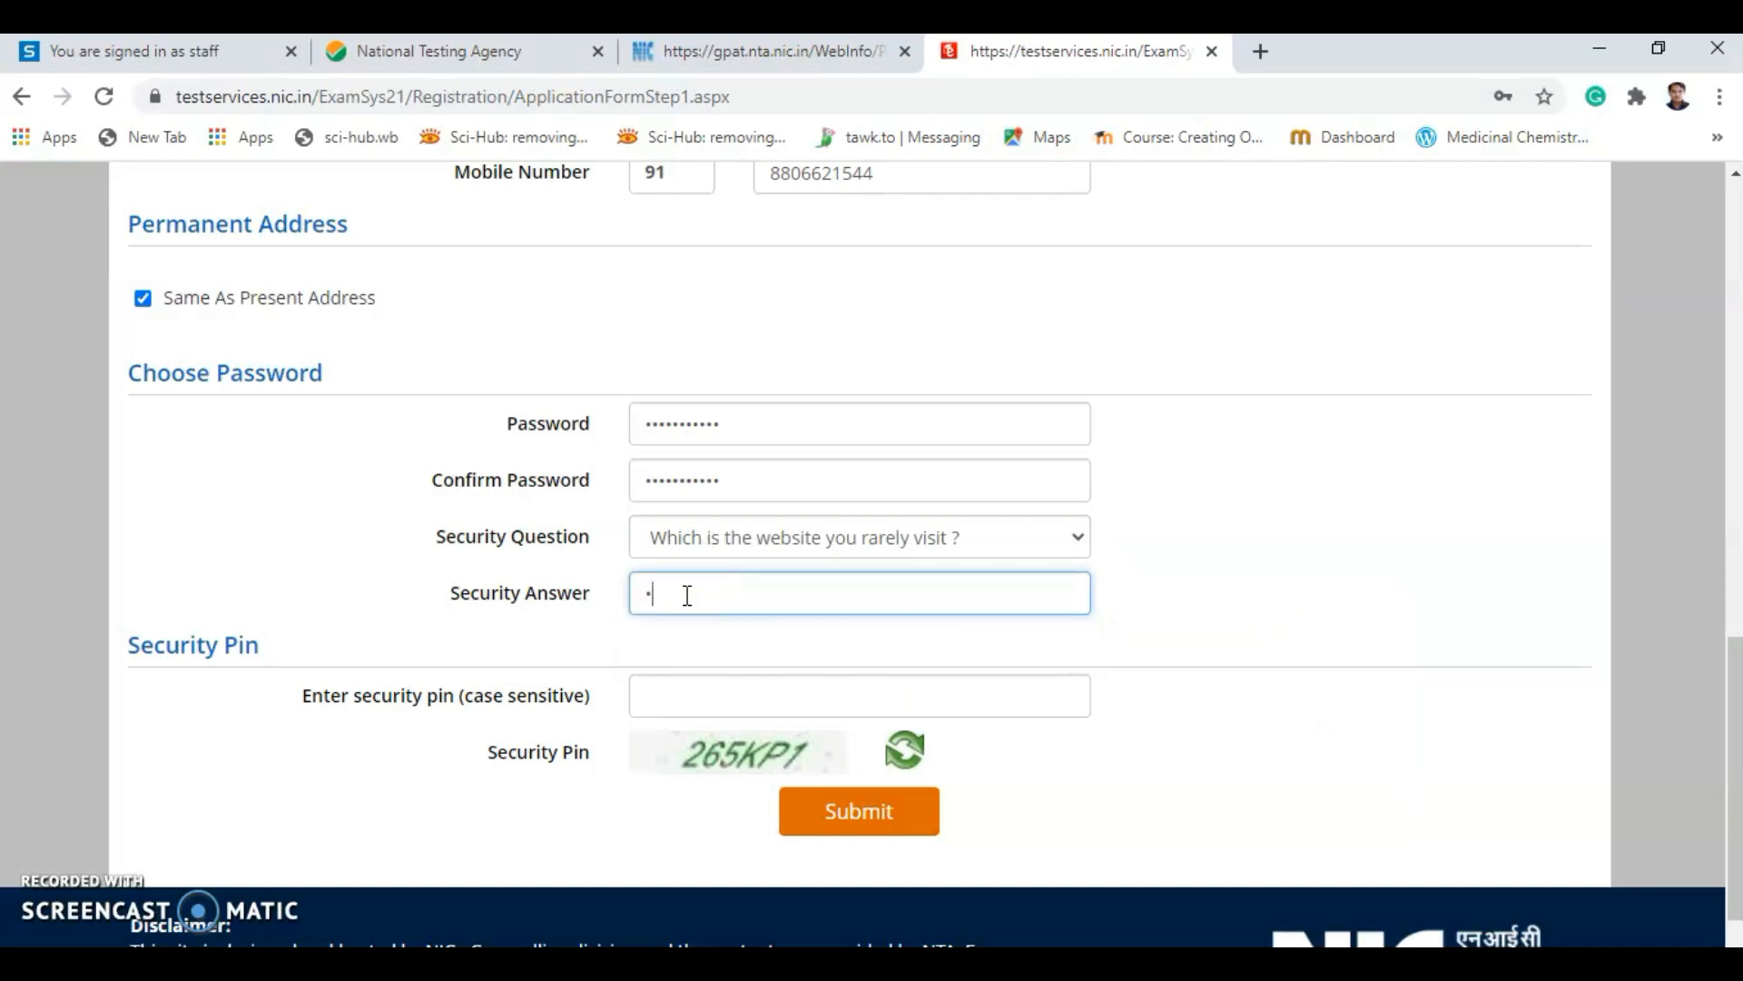
pyautogui.write('•••••')
pyautogui.click(666, 683)
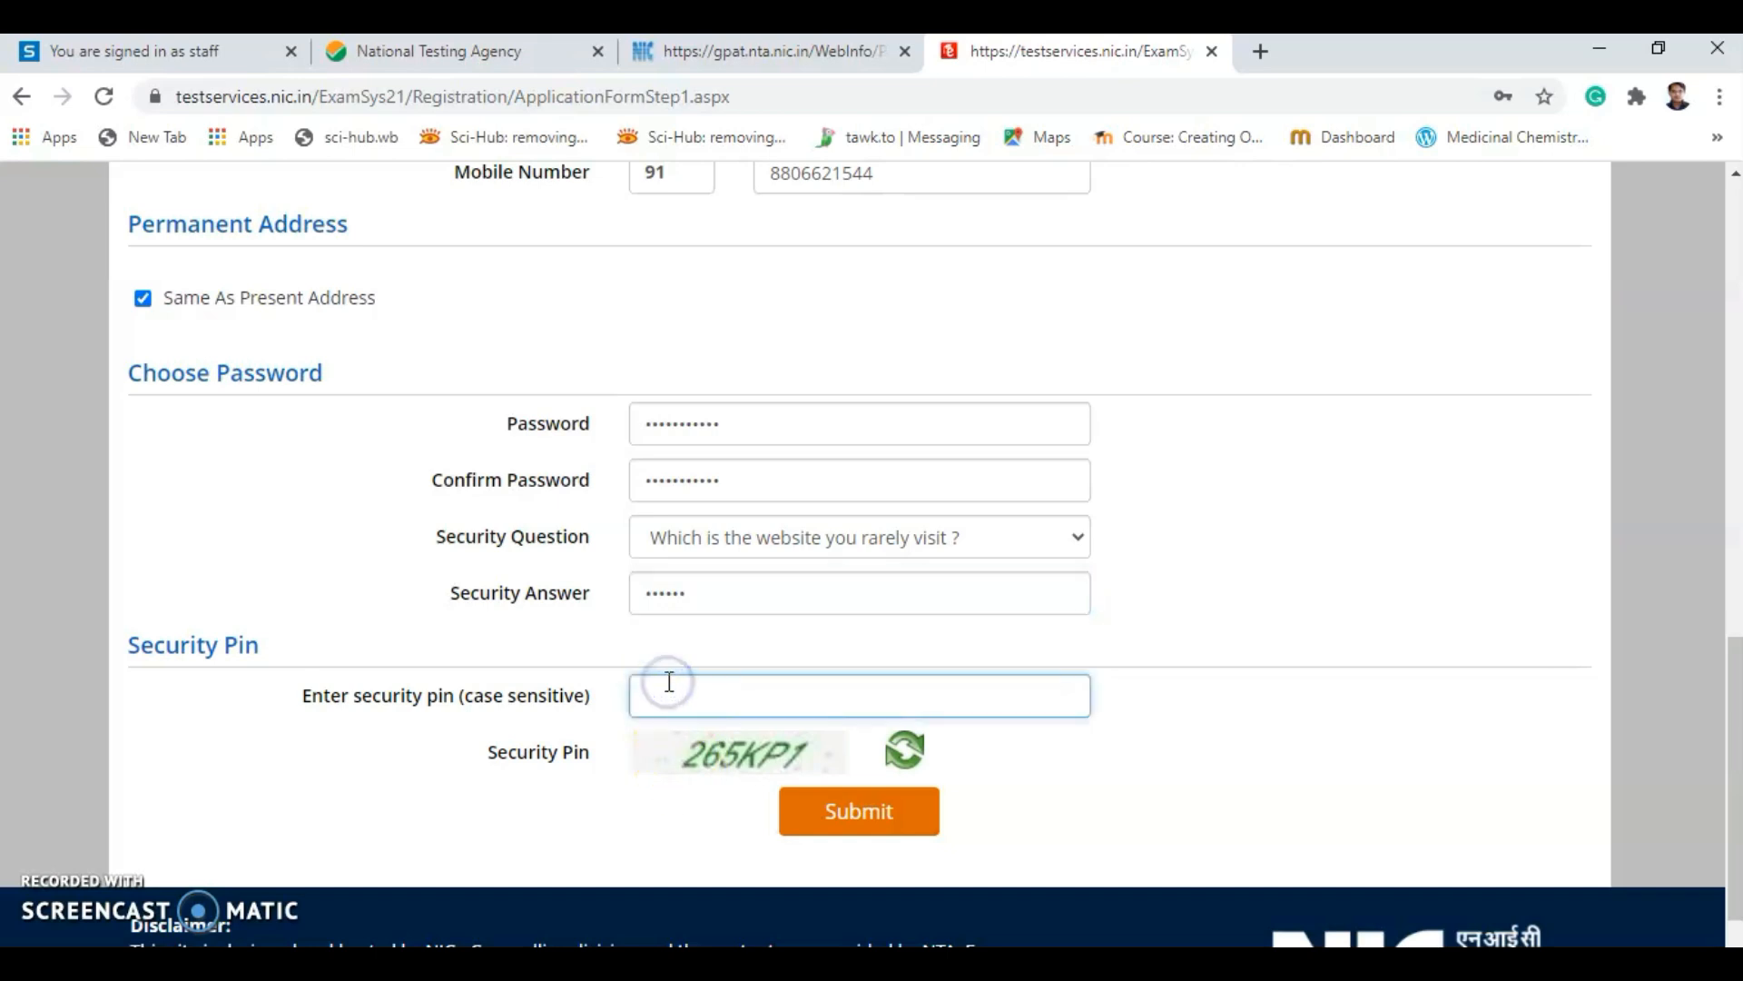
pyautogui.write('2')
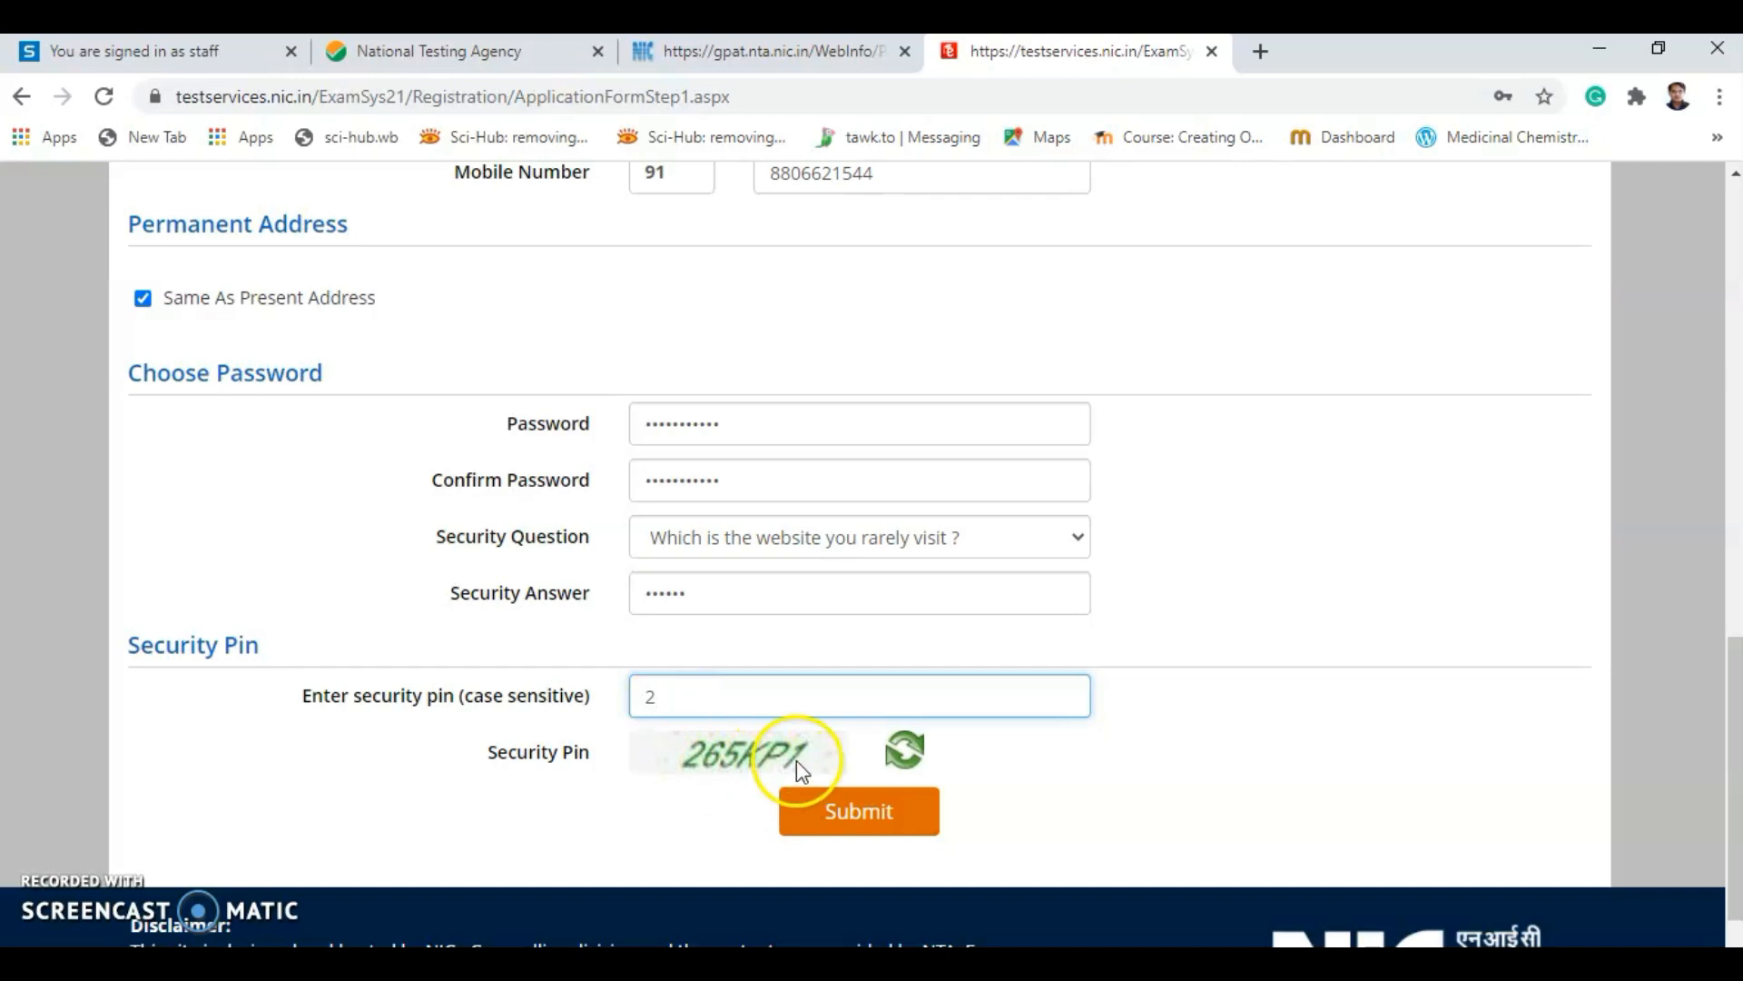
pyautogui.write('65')
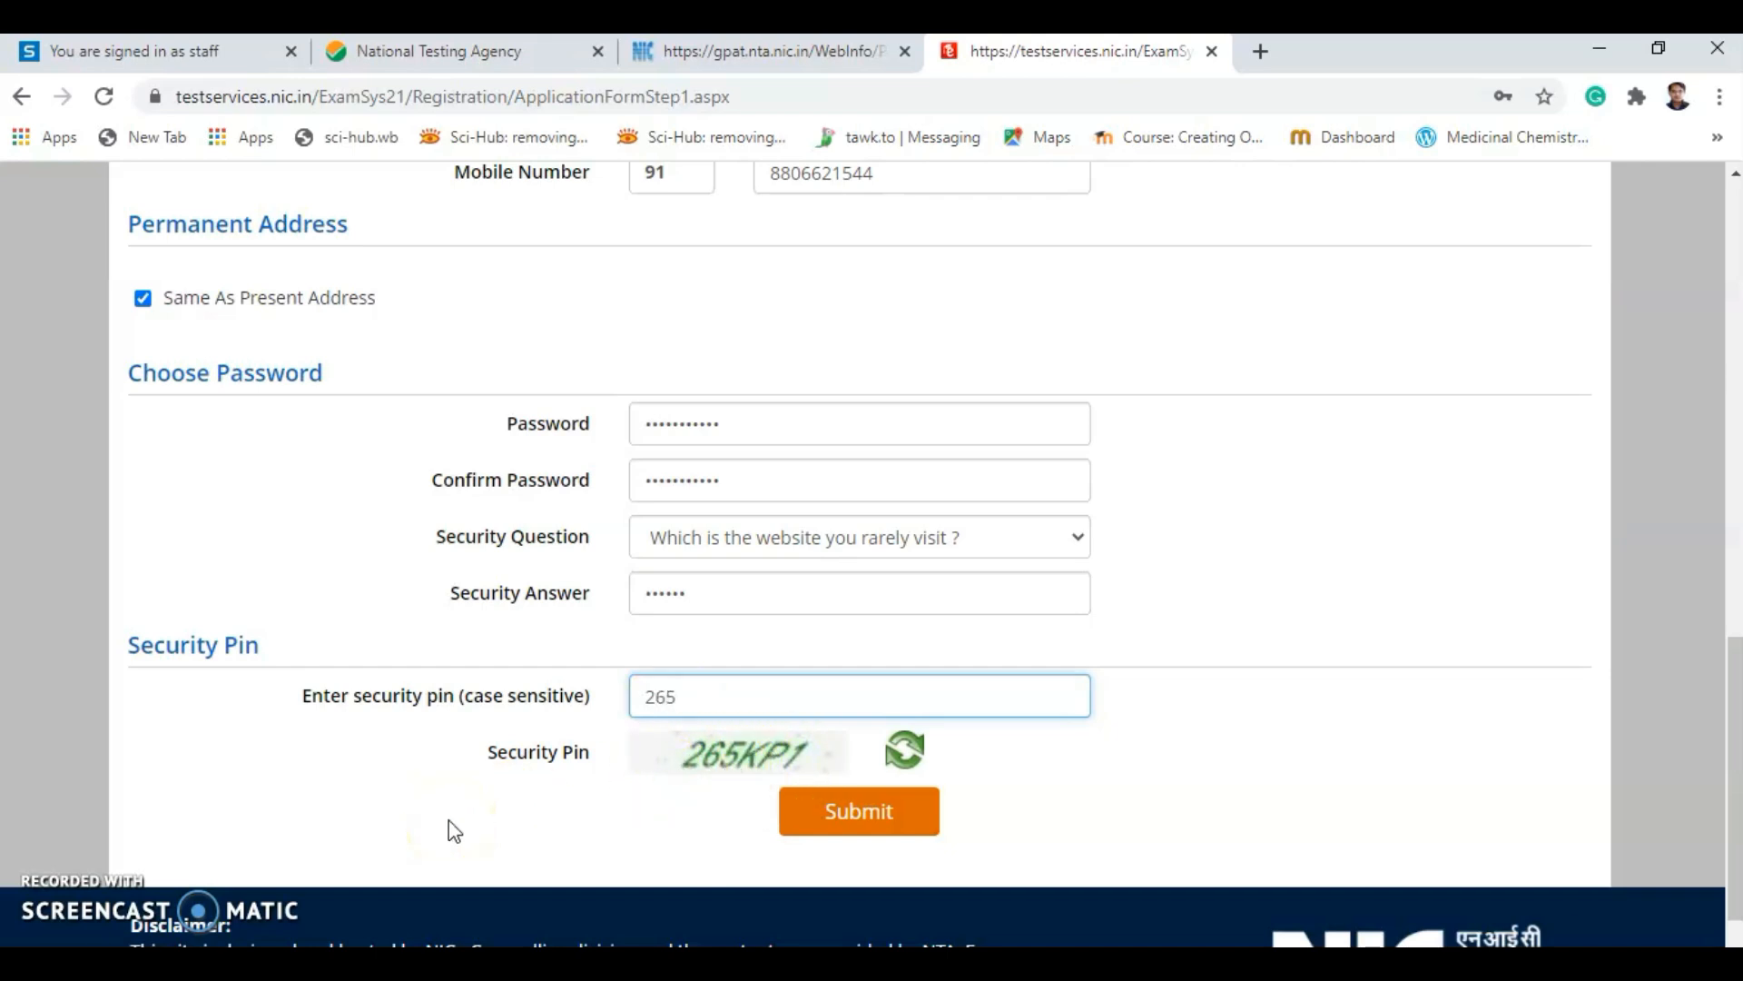
pyautogui.write('KP1')
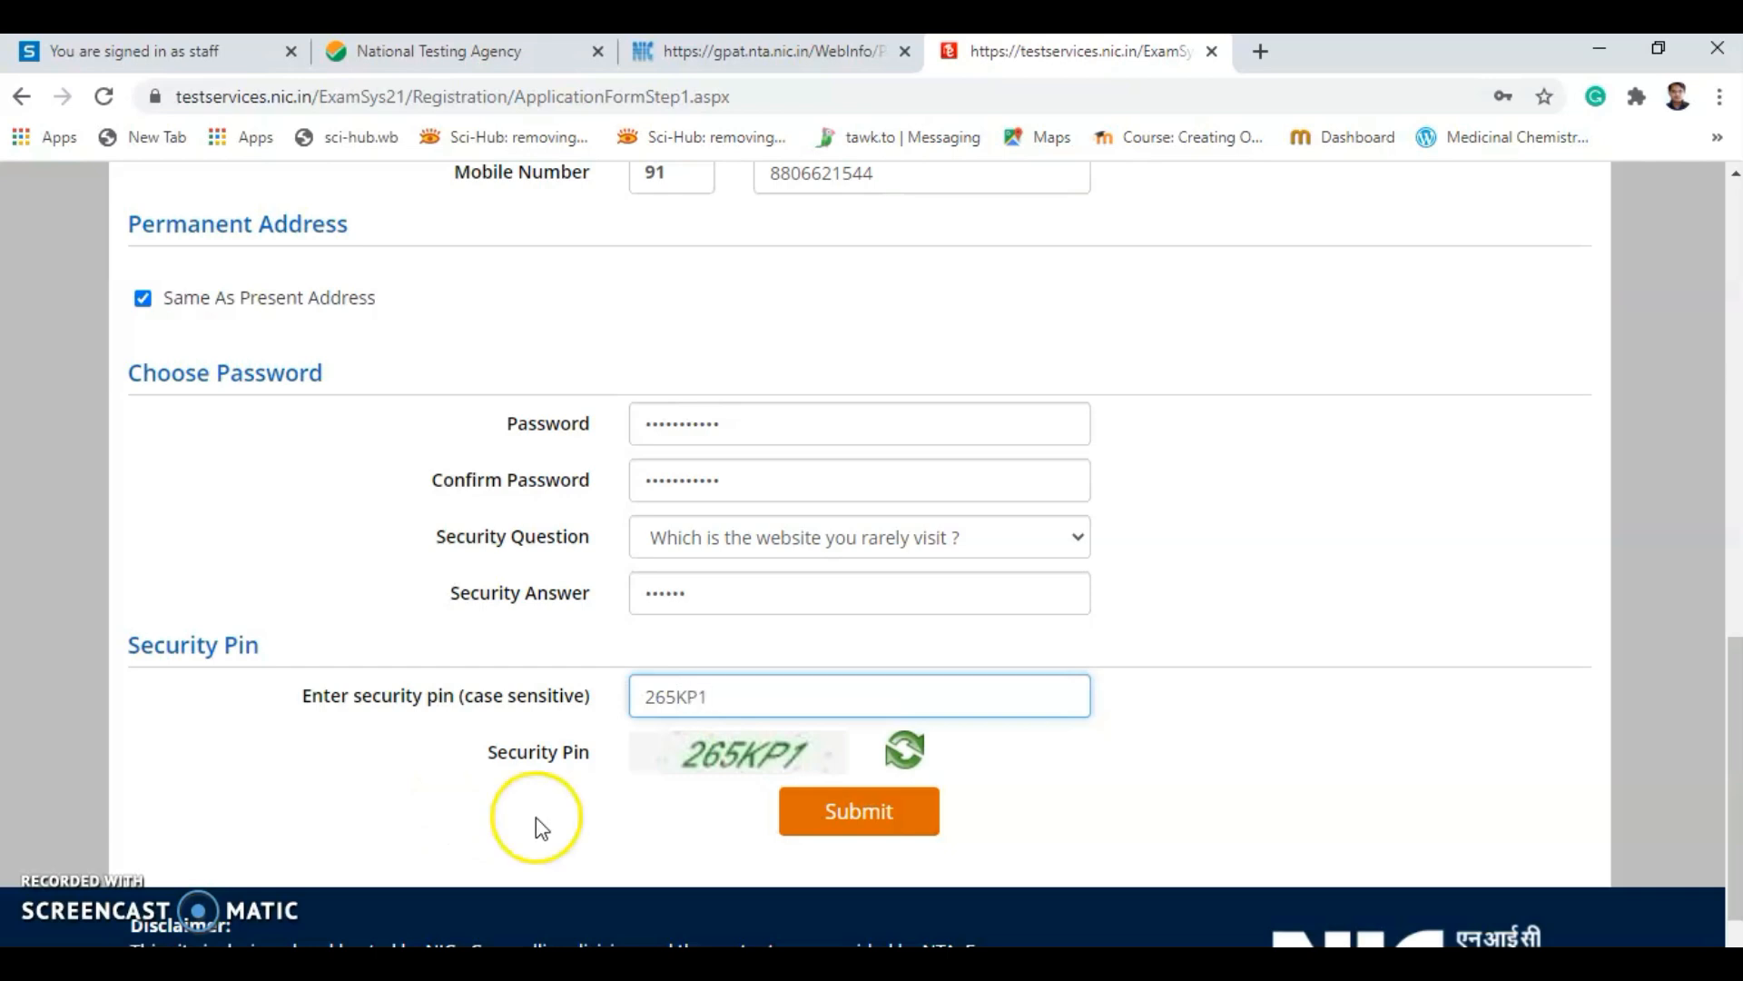
# Submit the form, close the Review Page notice, and scroll through the summary.
pyautogui.click(829, 820)
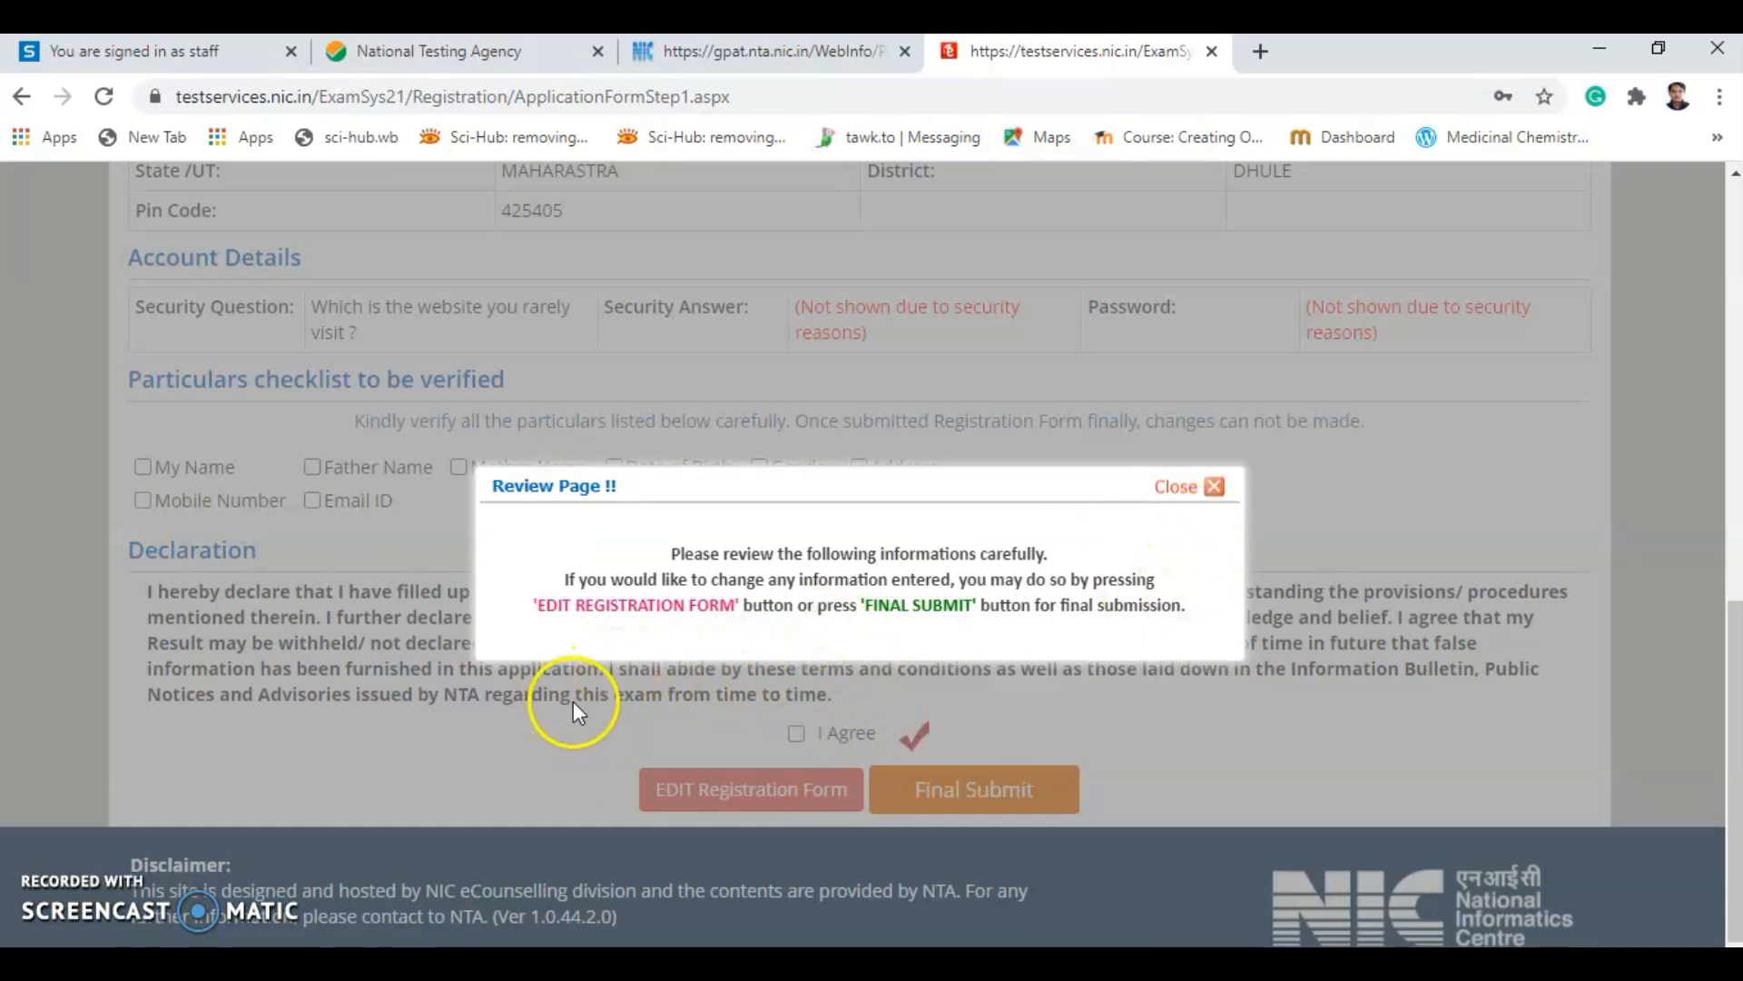
pyautogui.click(1177, 487)
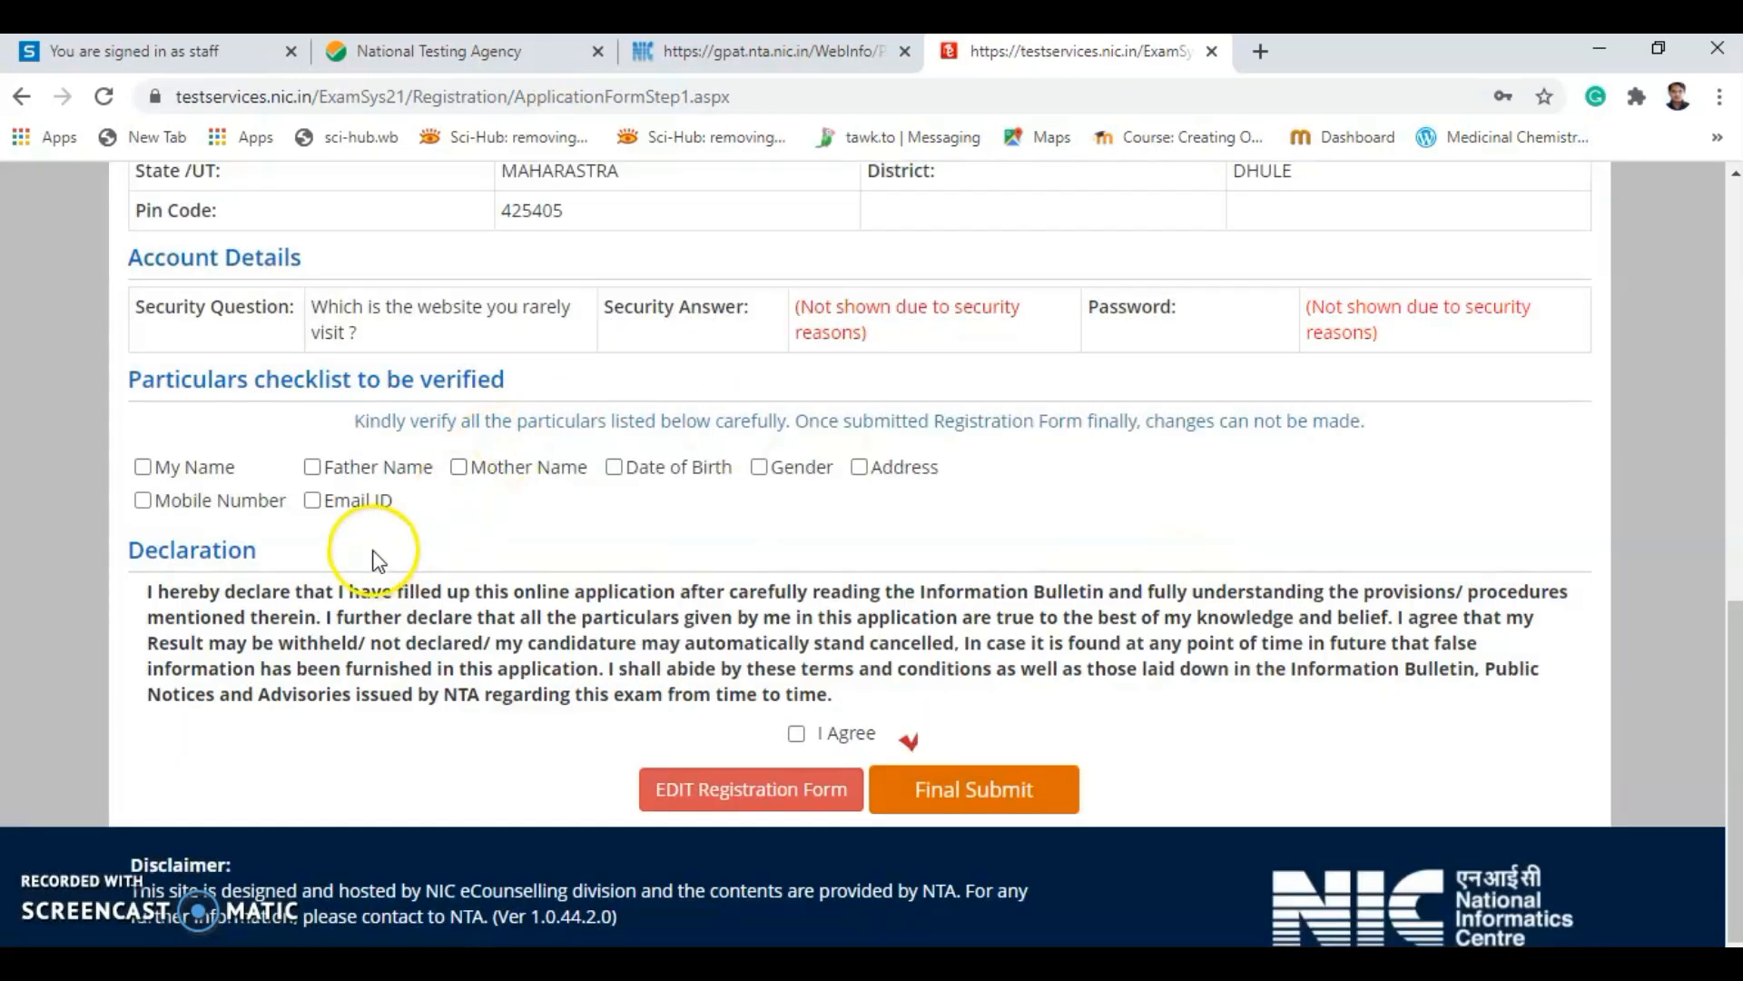
pyautogui.scroll(3, 378, 560)
pyautogui.scroll(5, 331, 662)
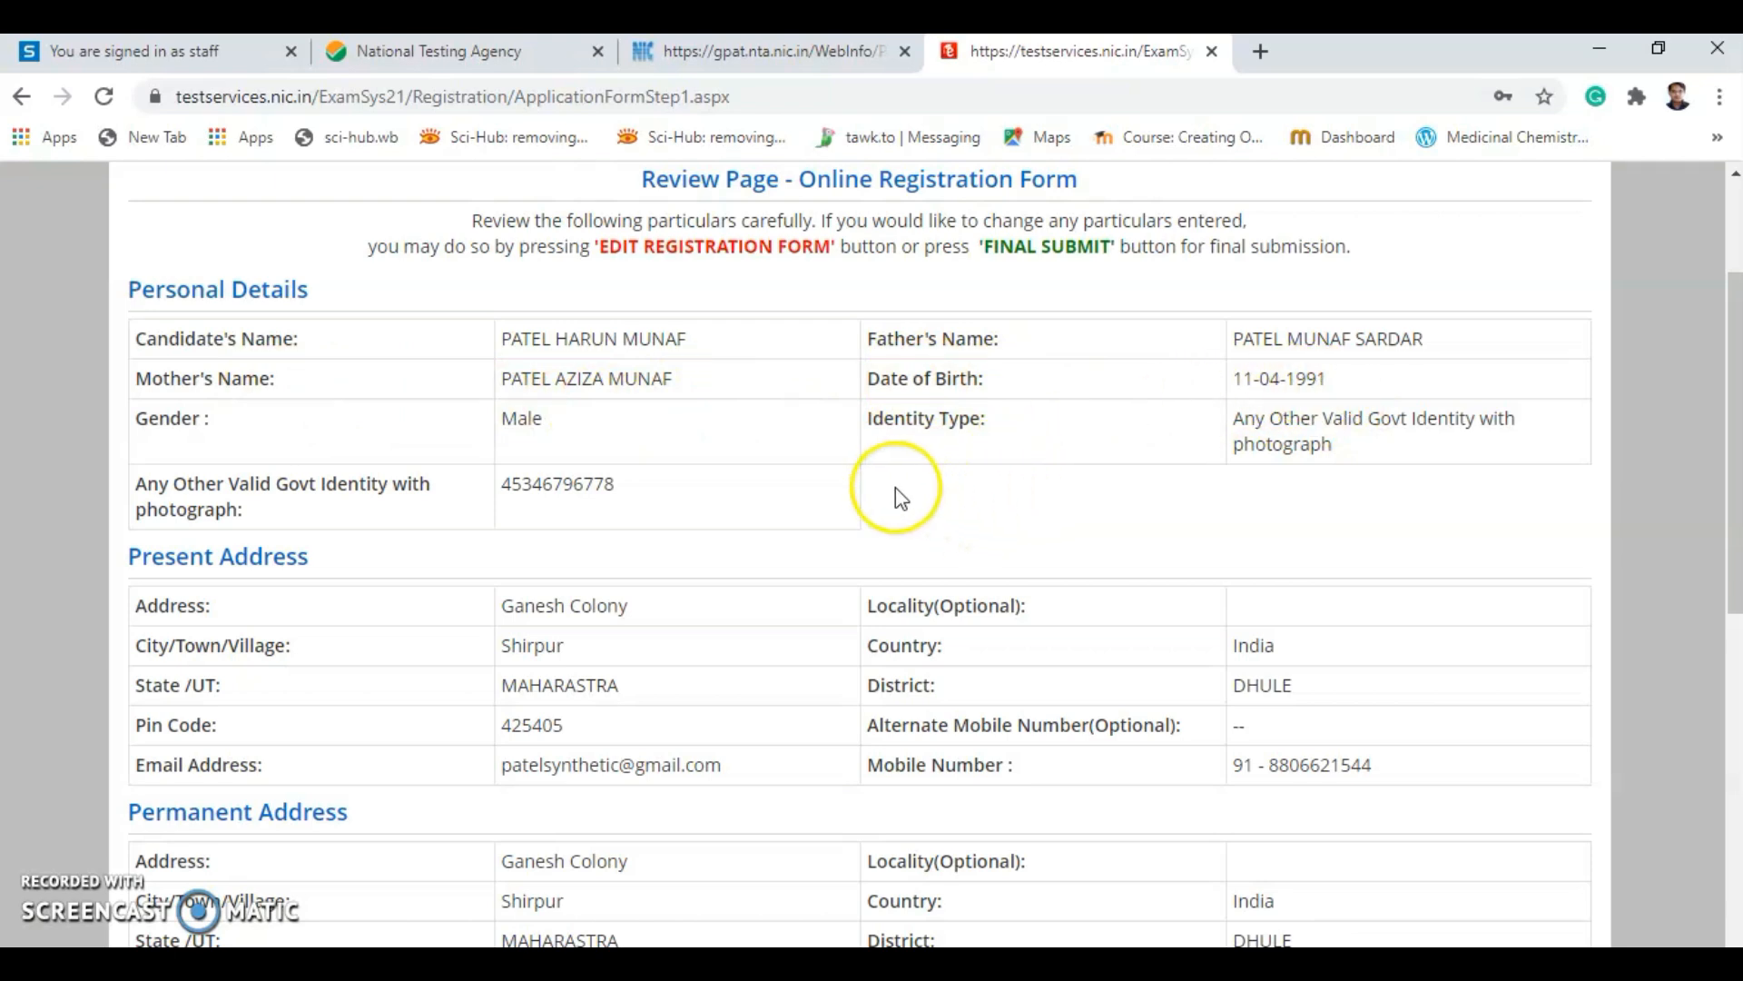
pyautogui.scroll(-1, 896, 498)
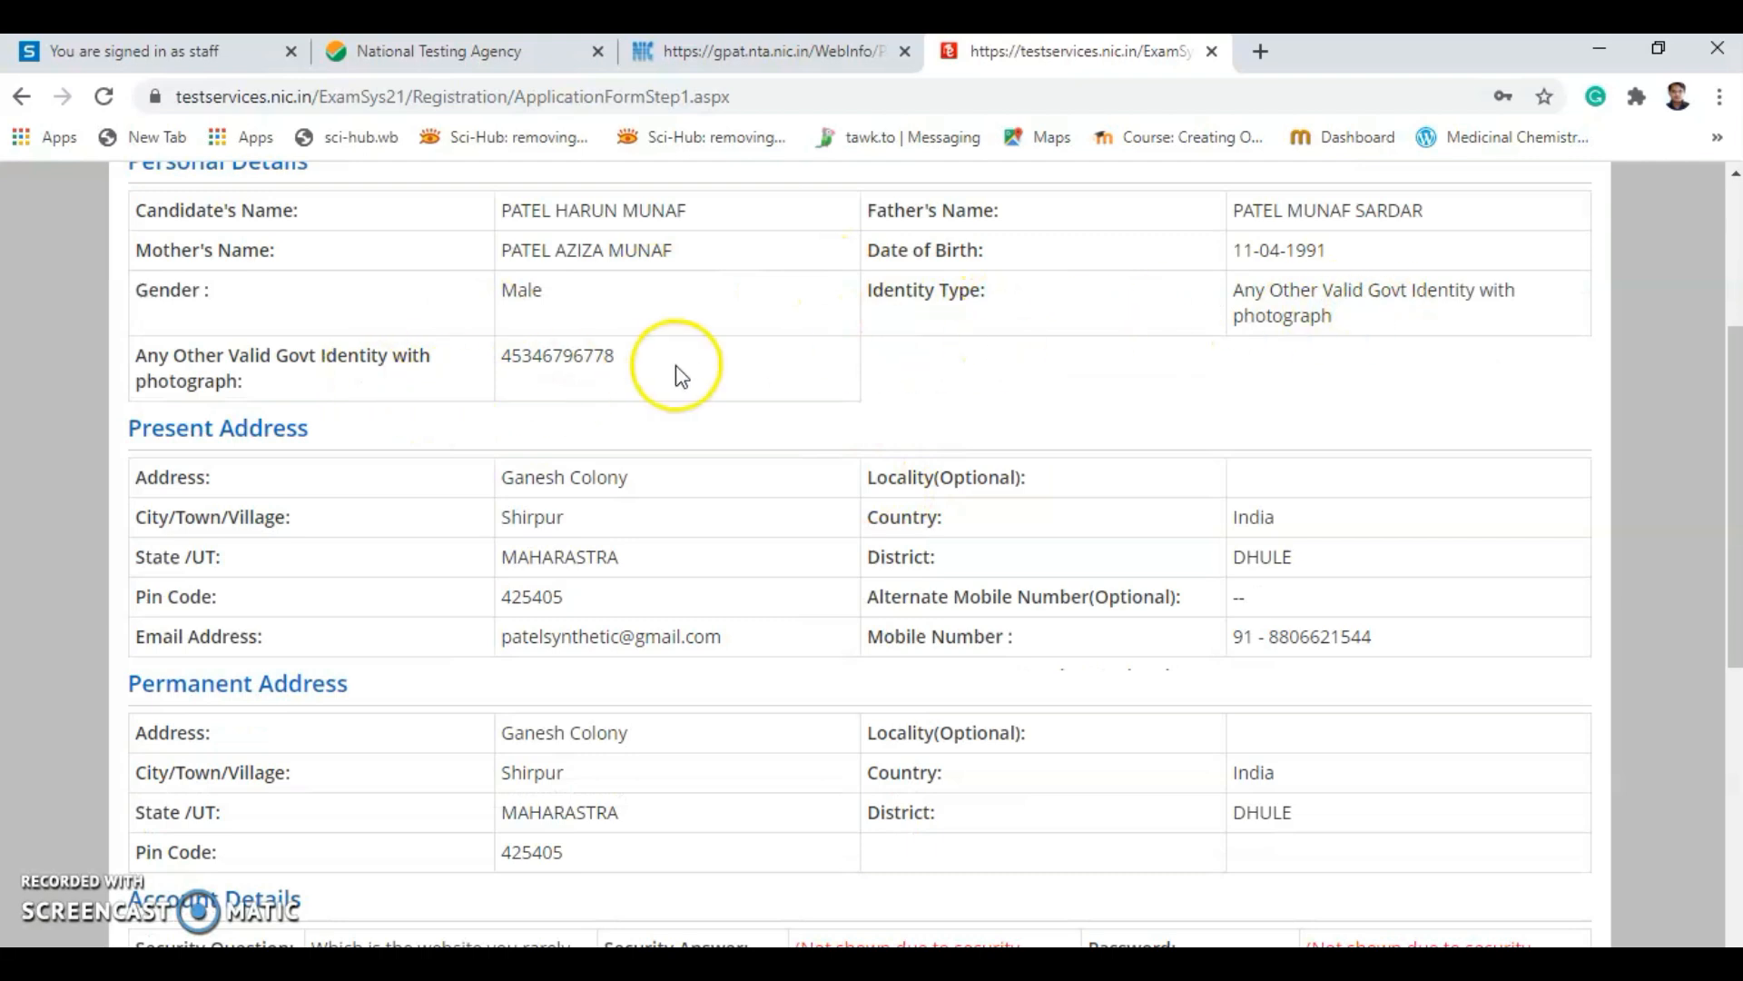
pyautogui.scroll(-1, 623, 400)
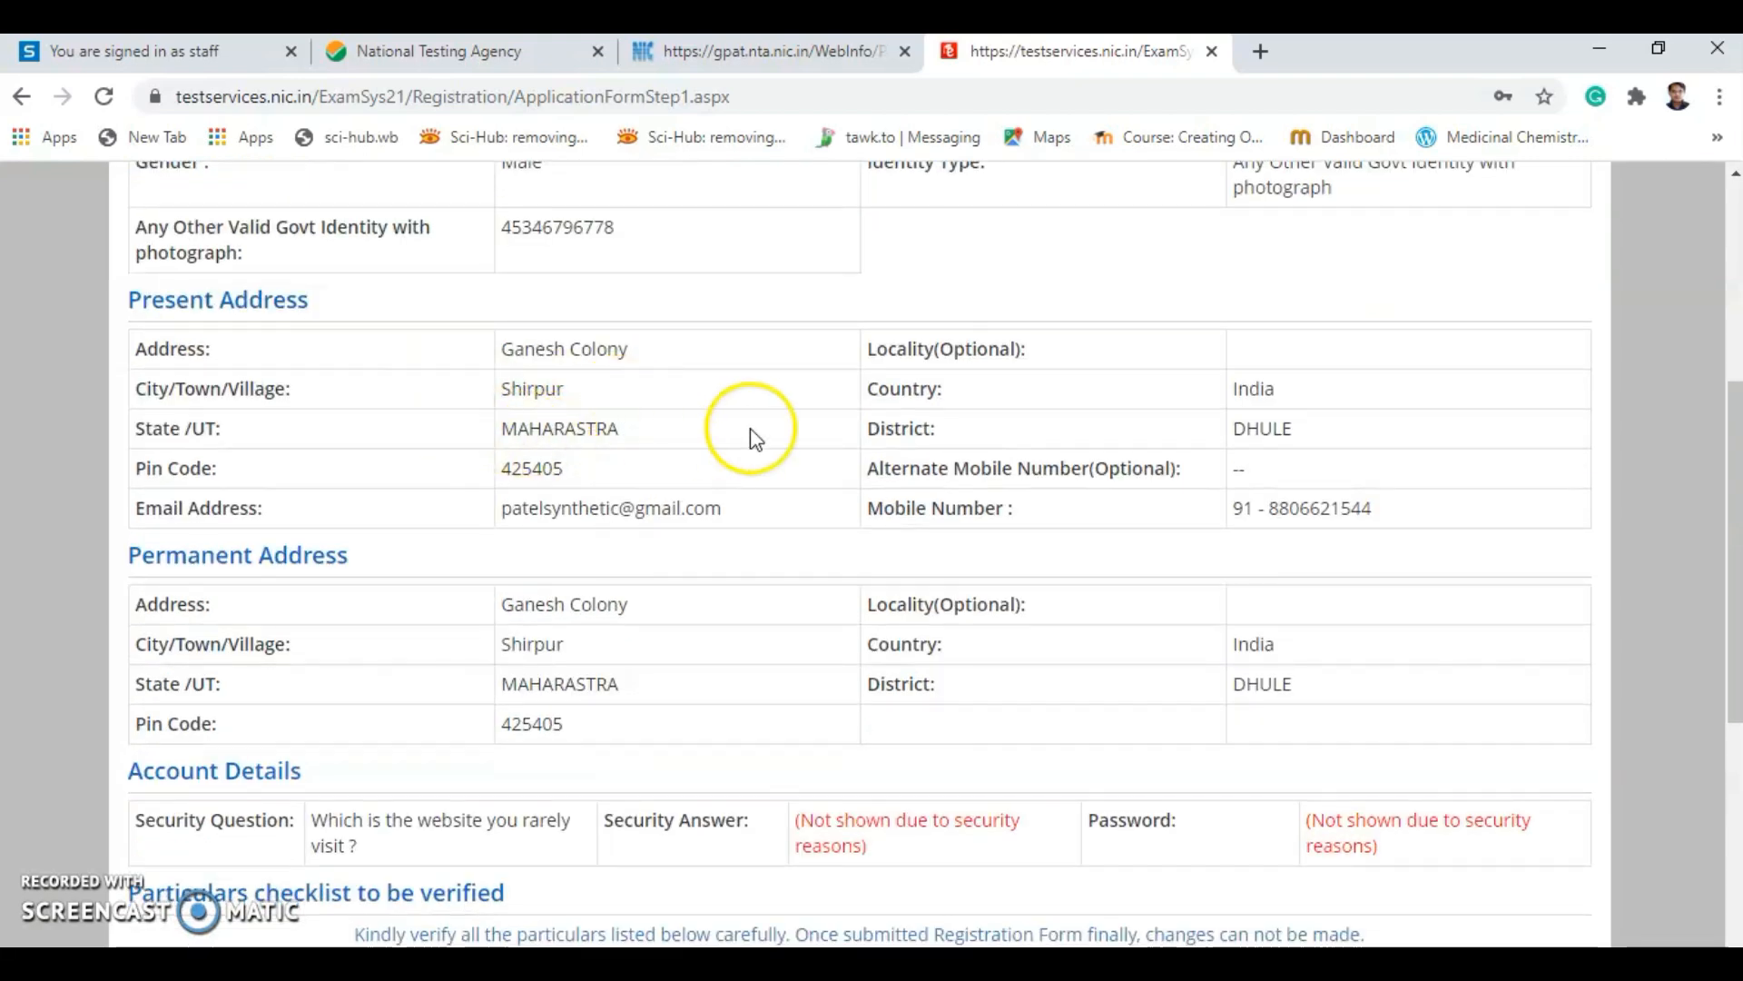
pyautogui.scroll(-3, 763, 545)
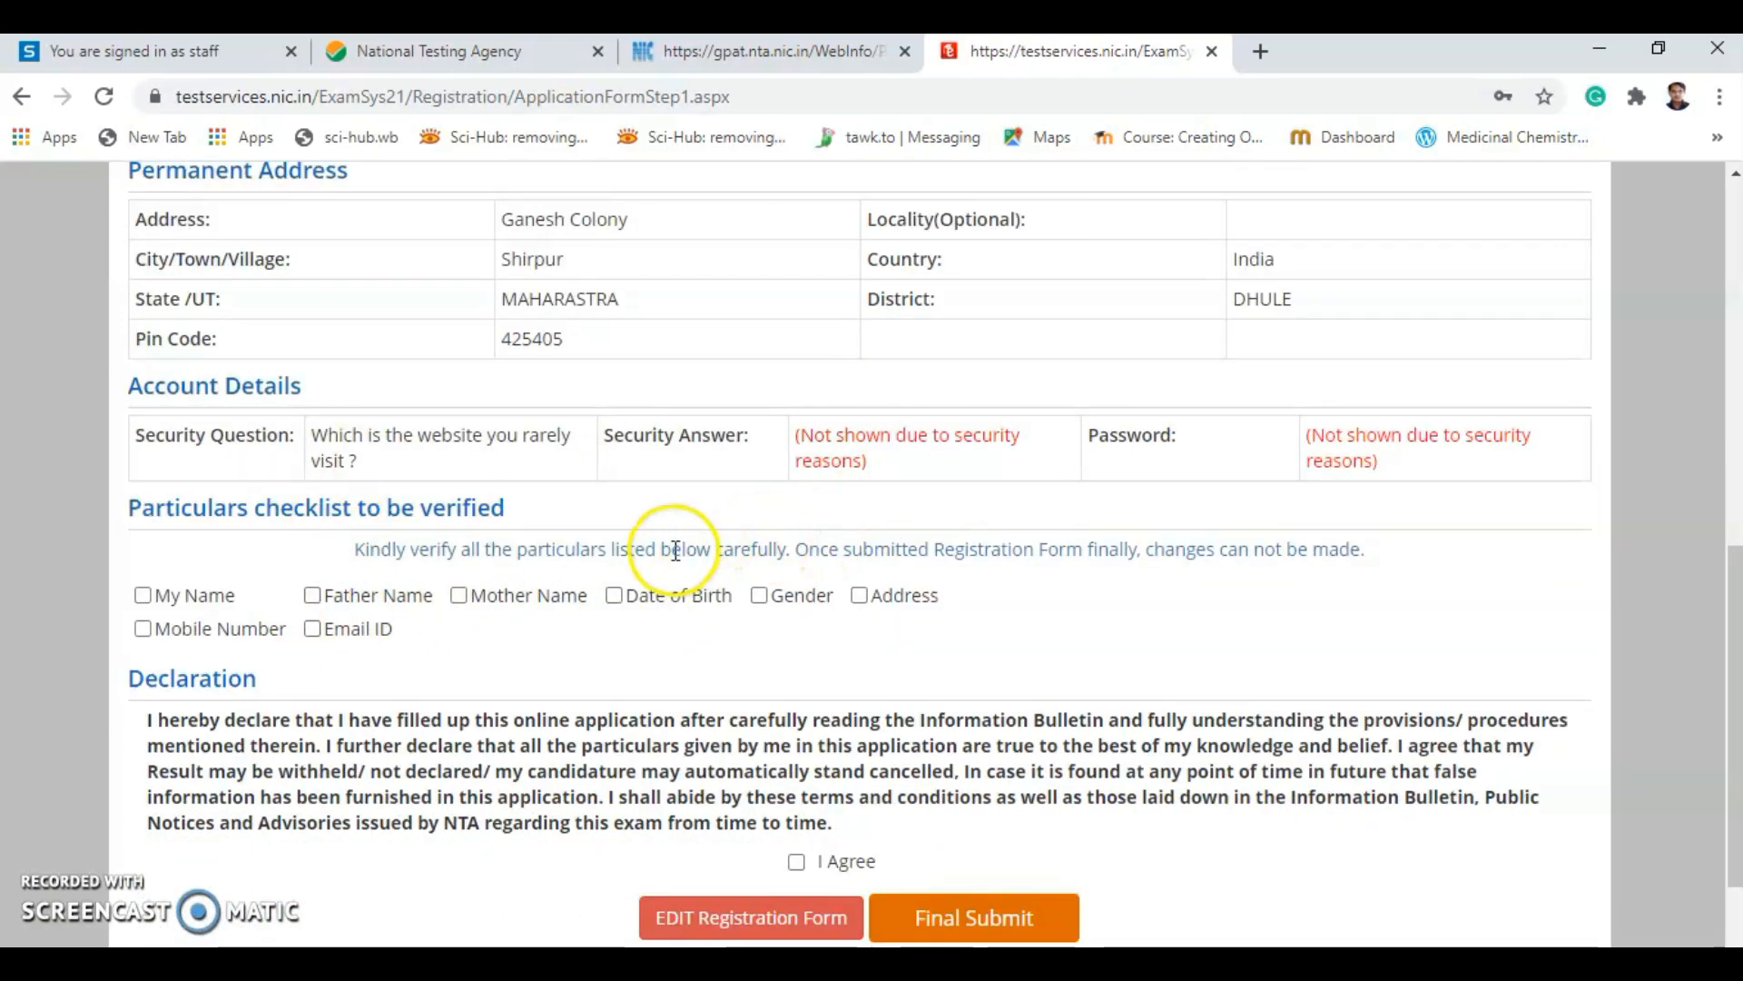
# Tick the checklist items for name, parents' names, birth date, gender, address, mobile and email.
pyautogui.click(145, 598)
pyautogui.click(312, 596)
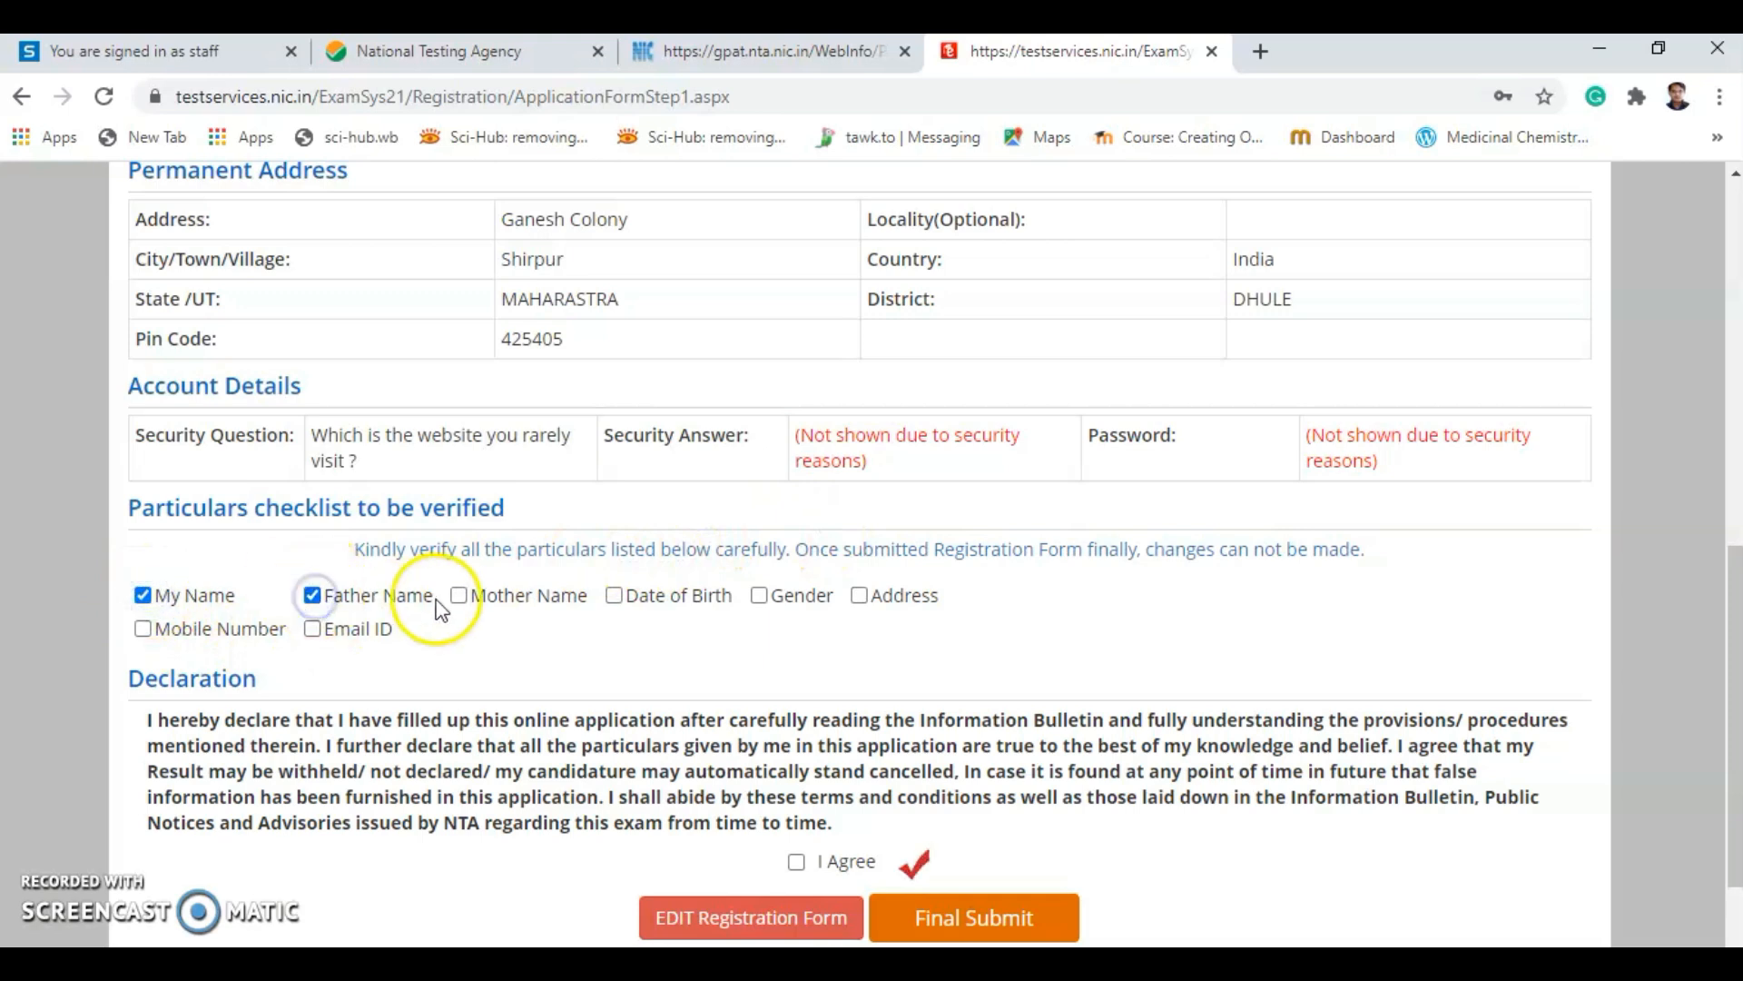
pyautogui.click(459, 598)
pyautogui.click(616, 597)
pyautogui.click(759, 596)
pyautogui.click(860, 592)
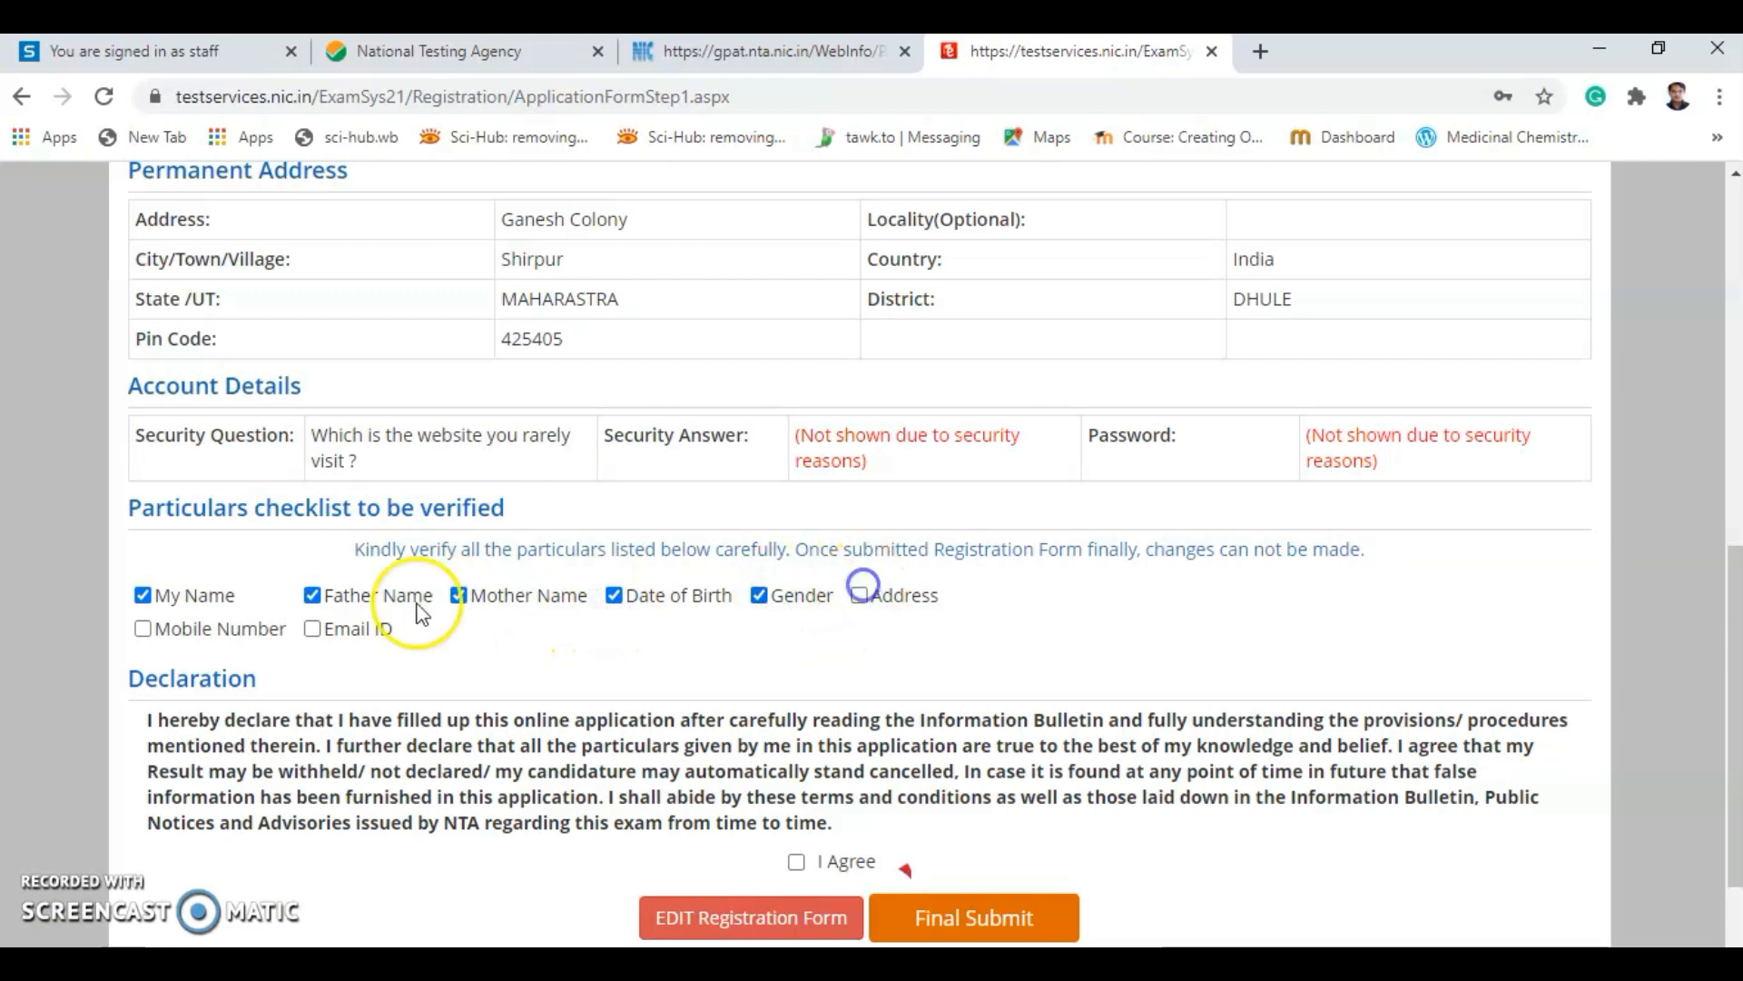
pyautogui.click(143, 628)
pyautogui.click(312, 628)
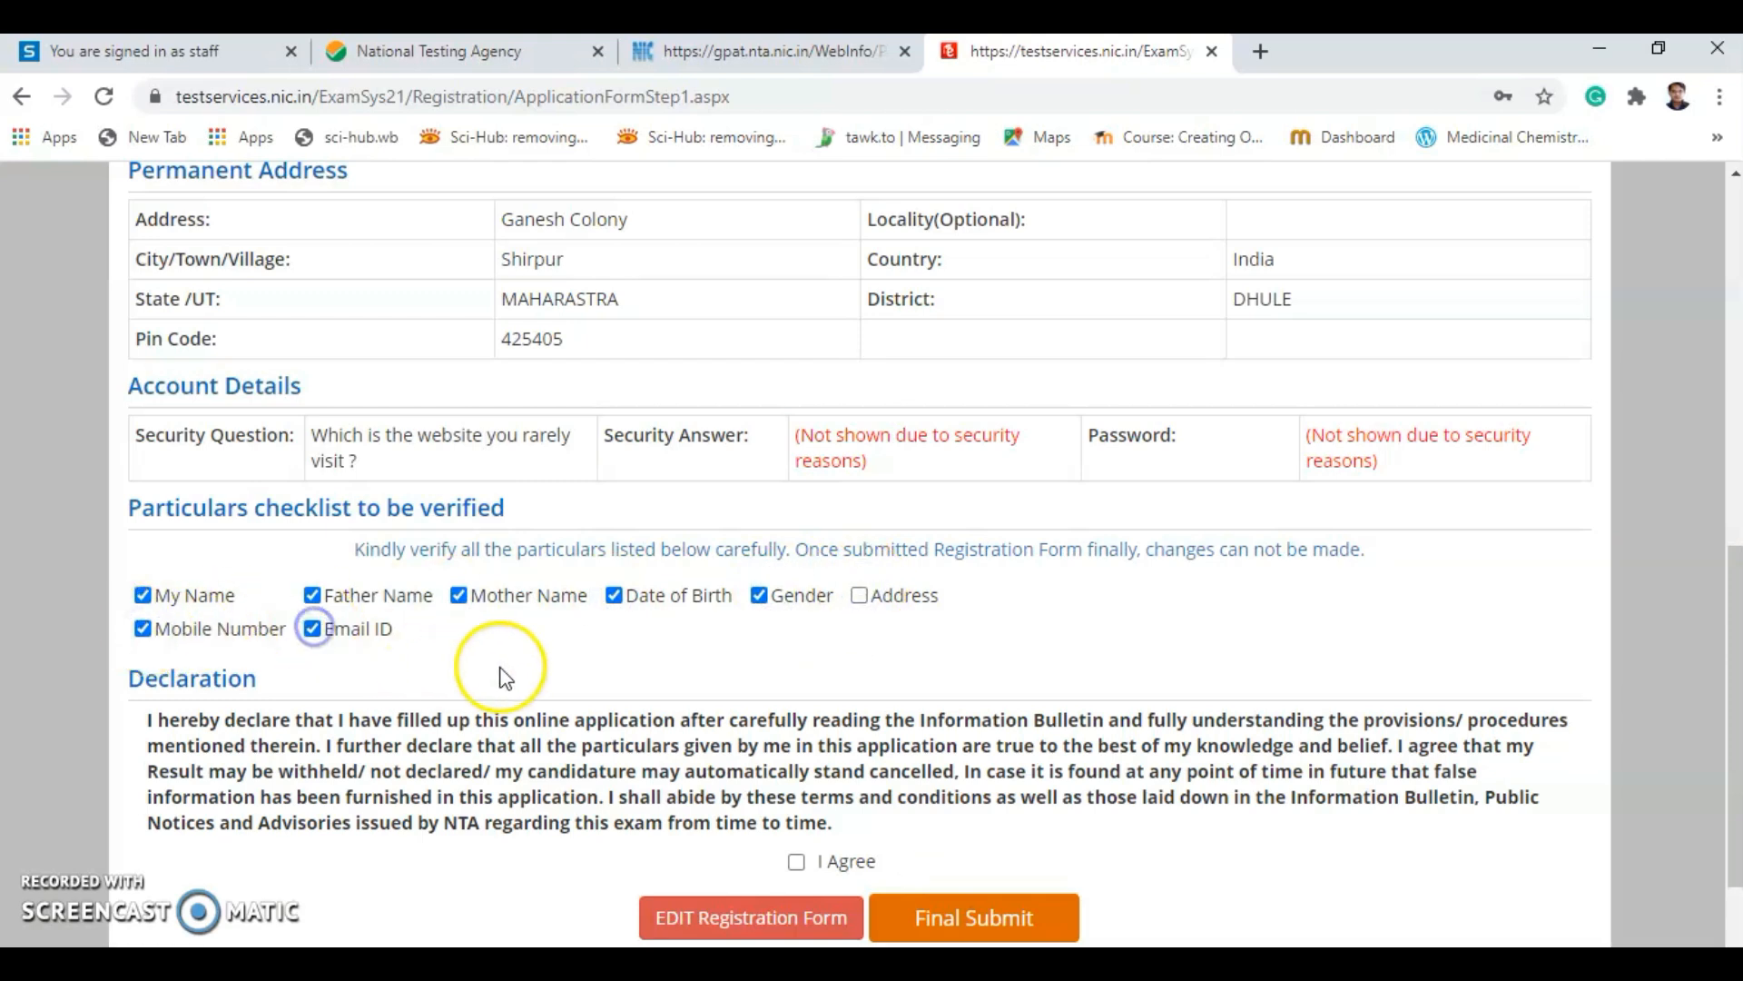
pyautogui.scroll(-2, 504, 679)
# Agree to the declaration, dismiss the unticked-items warning, and recheck the review page.
pyautogui.click(798, 733)
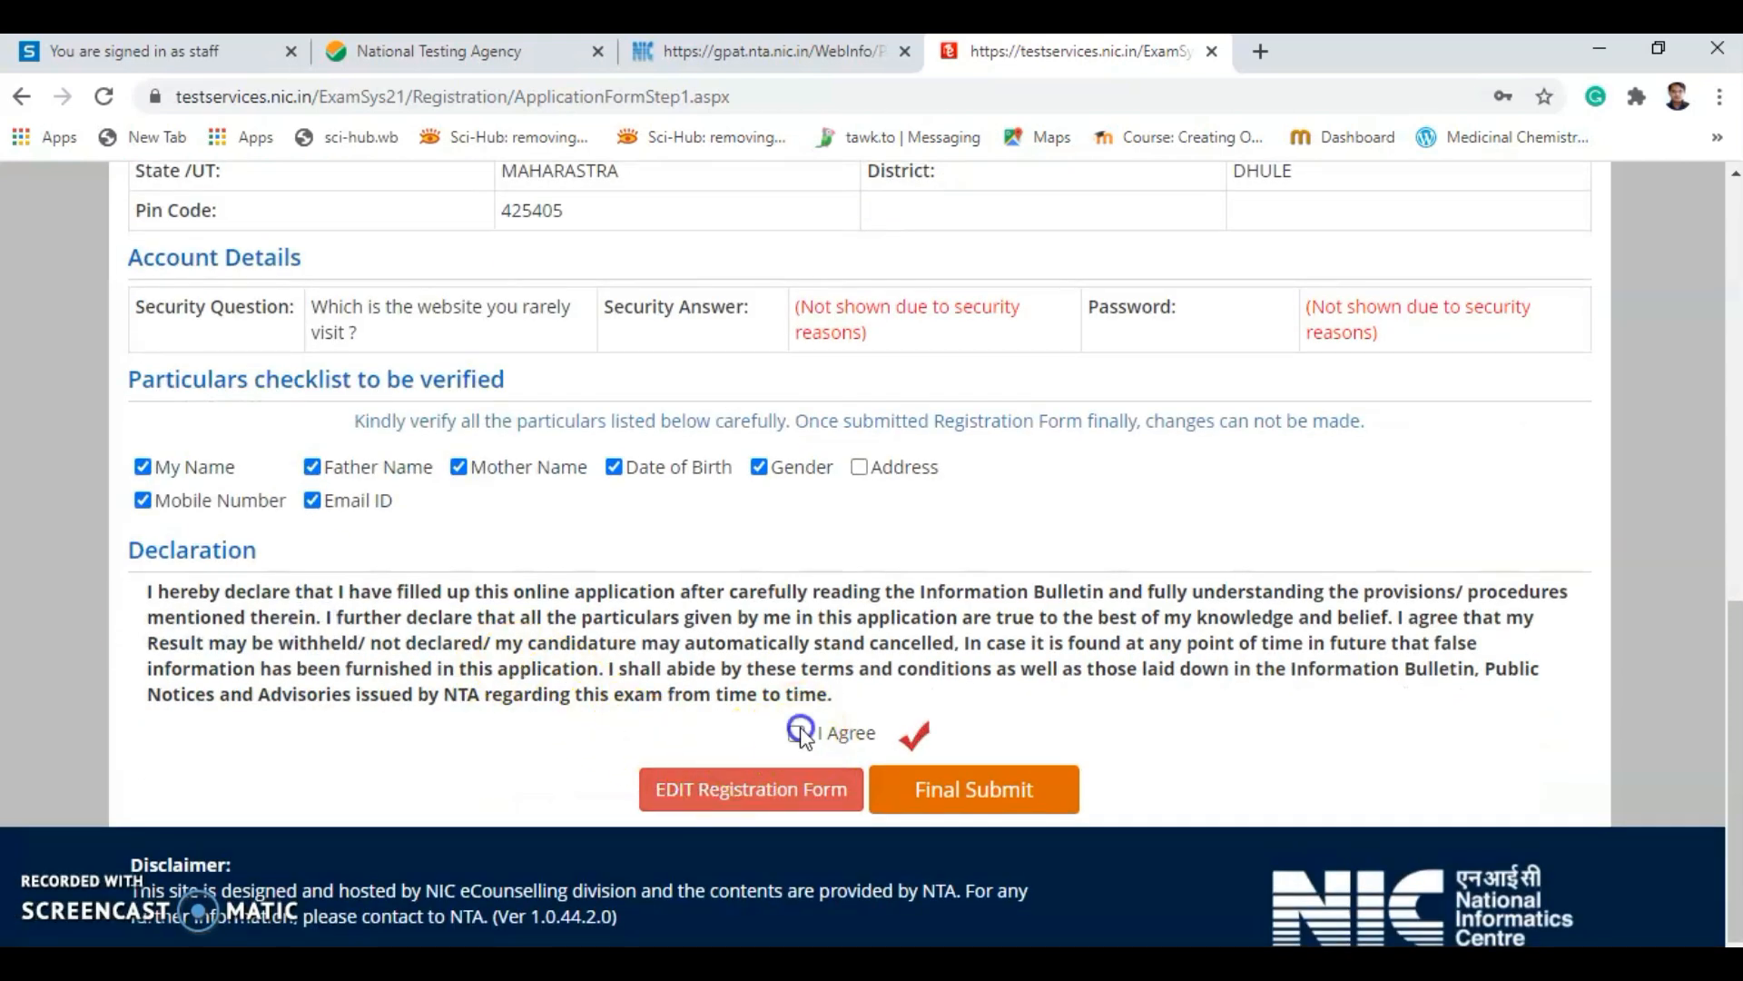
pyautogui.click(1088, 250)
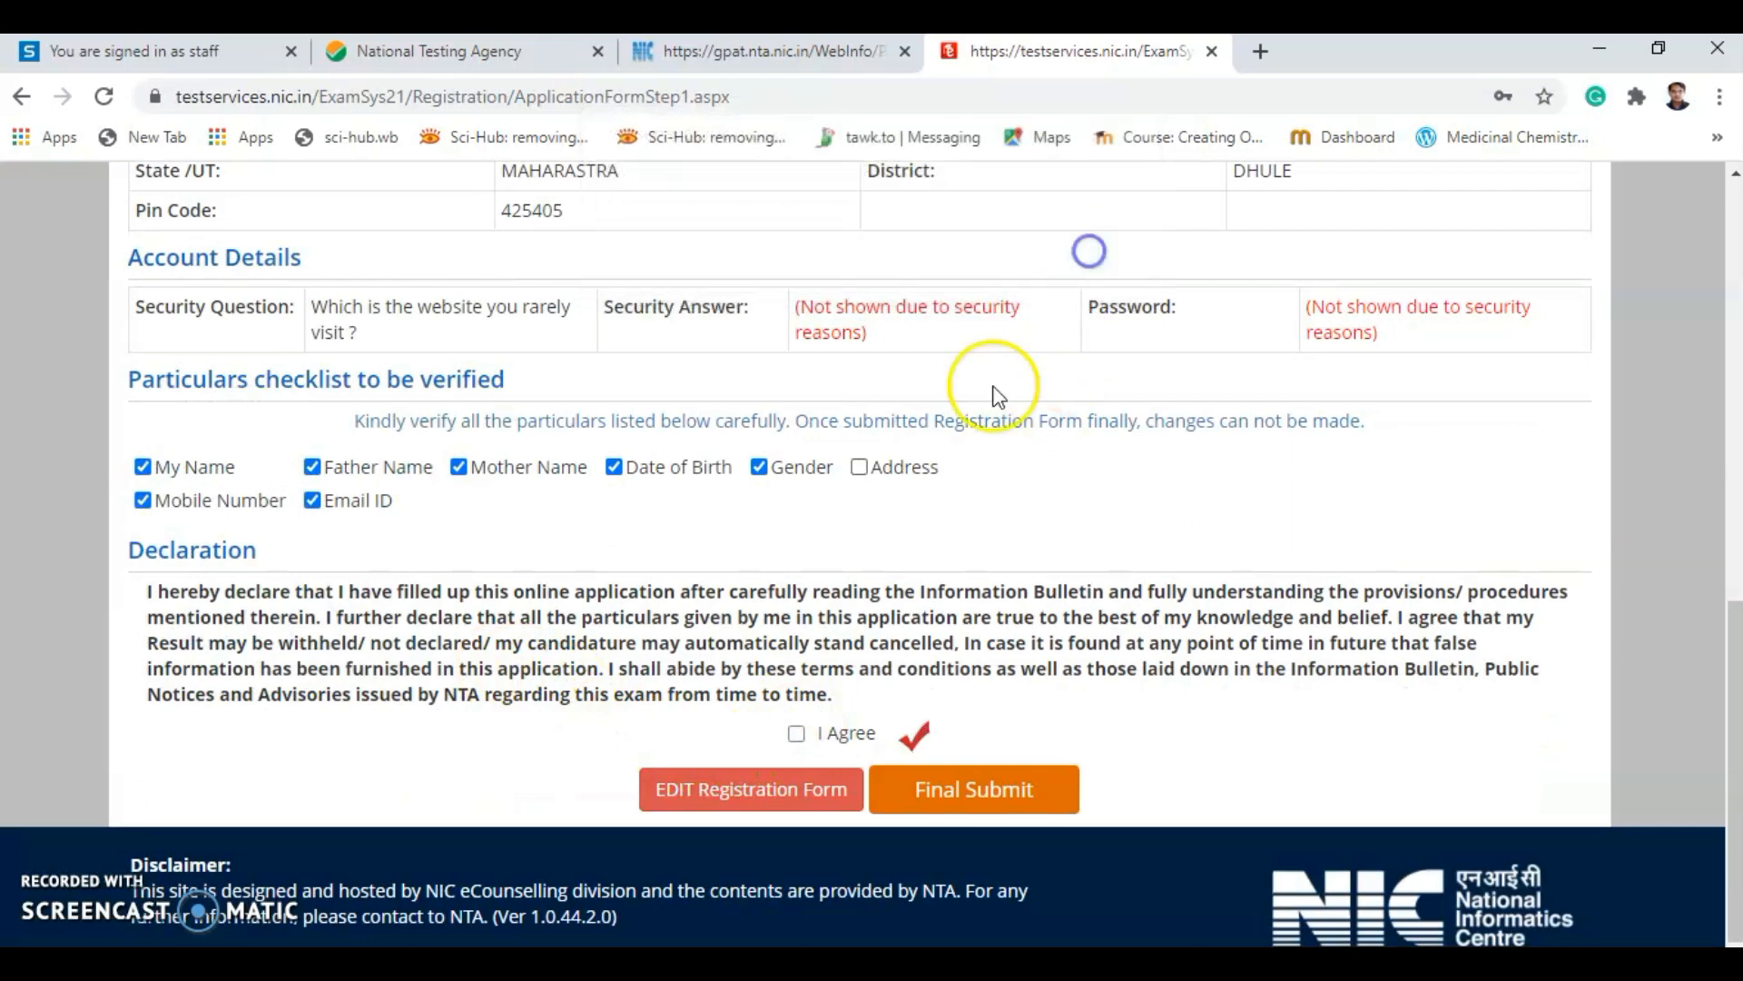
pyautogui.click(796, 735)
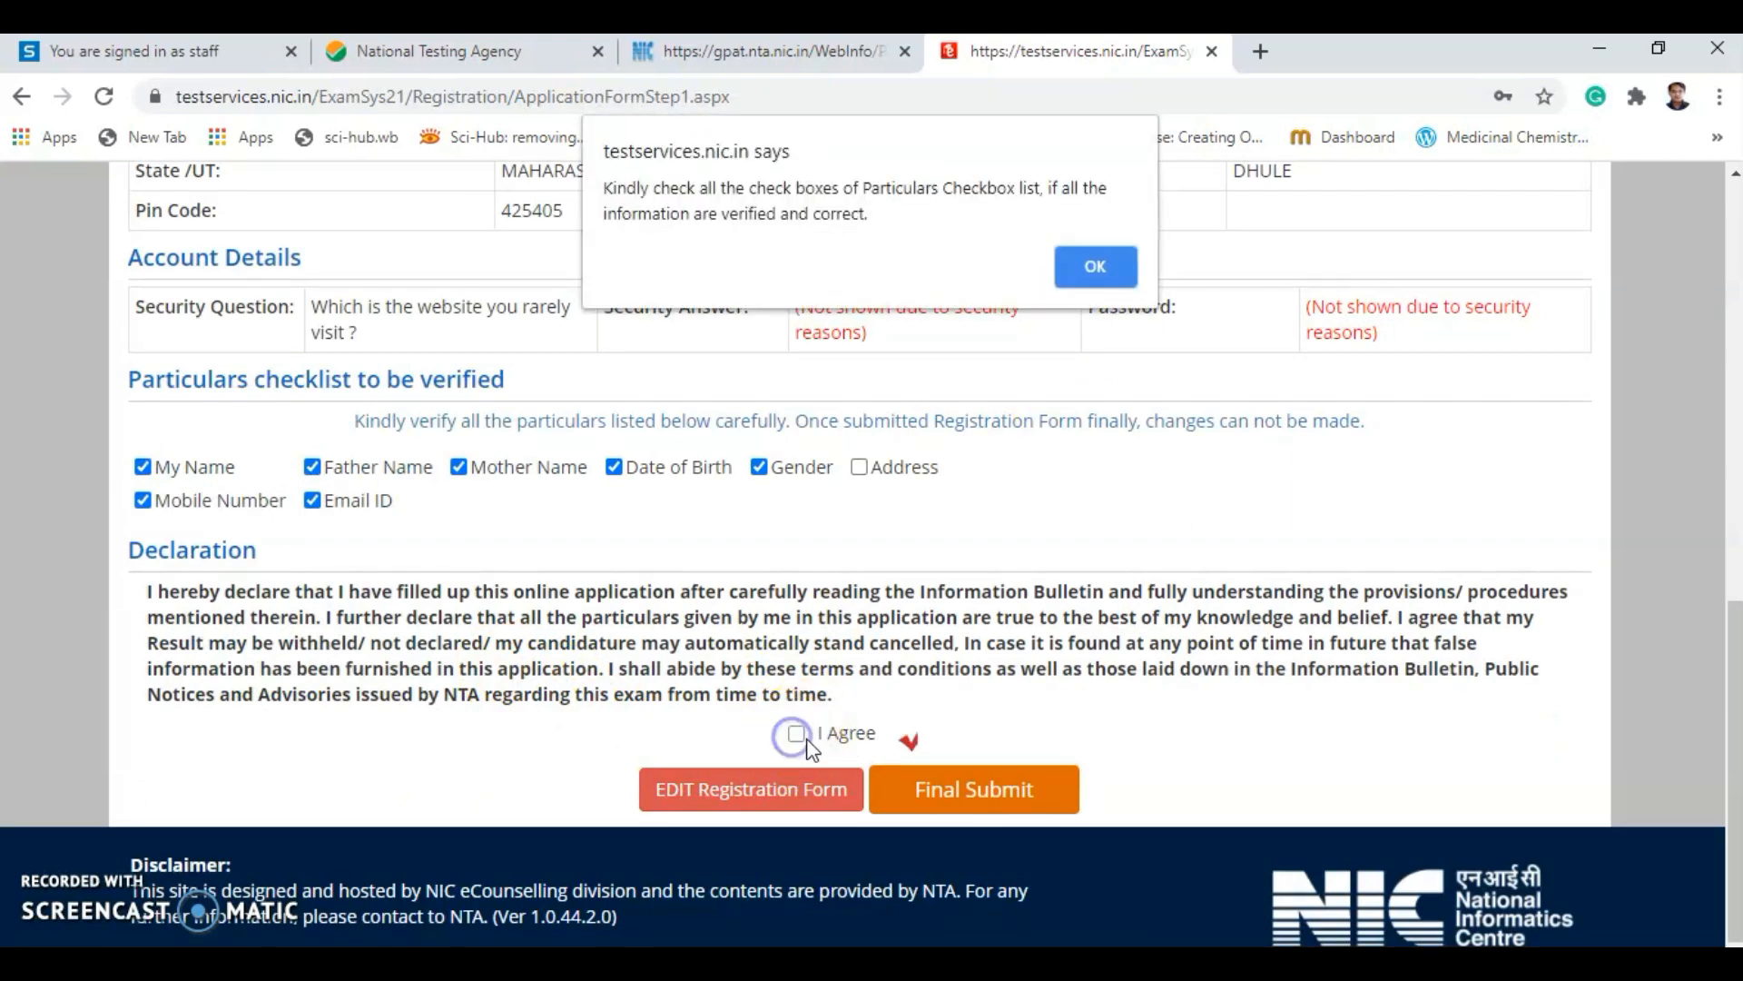
pyautogui.click(1094, 267)
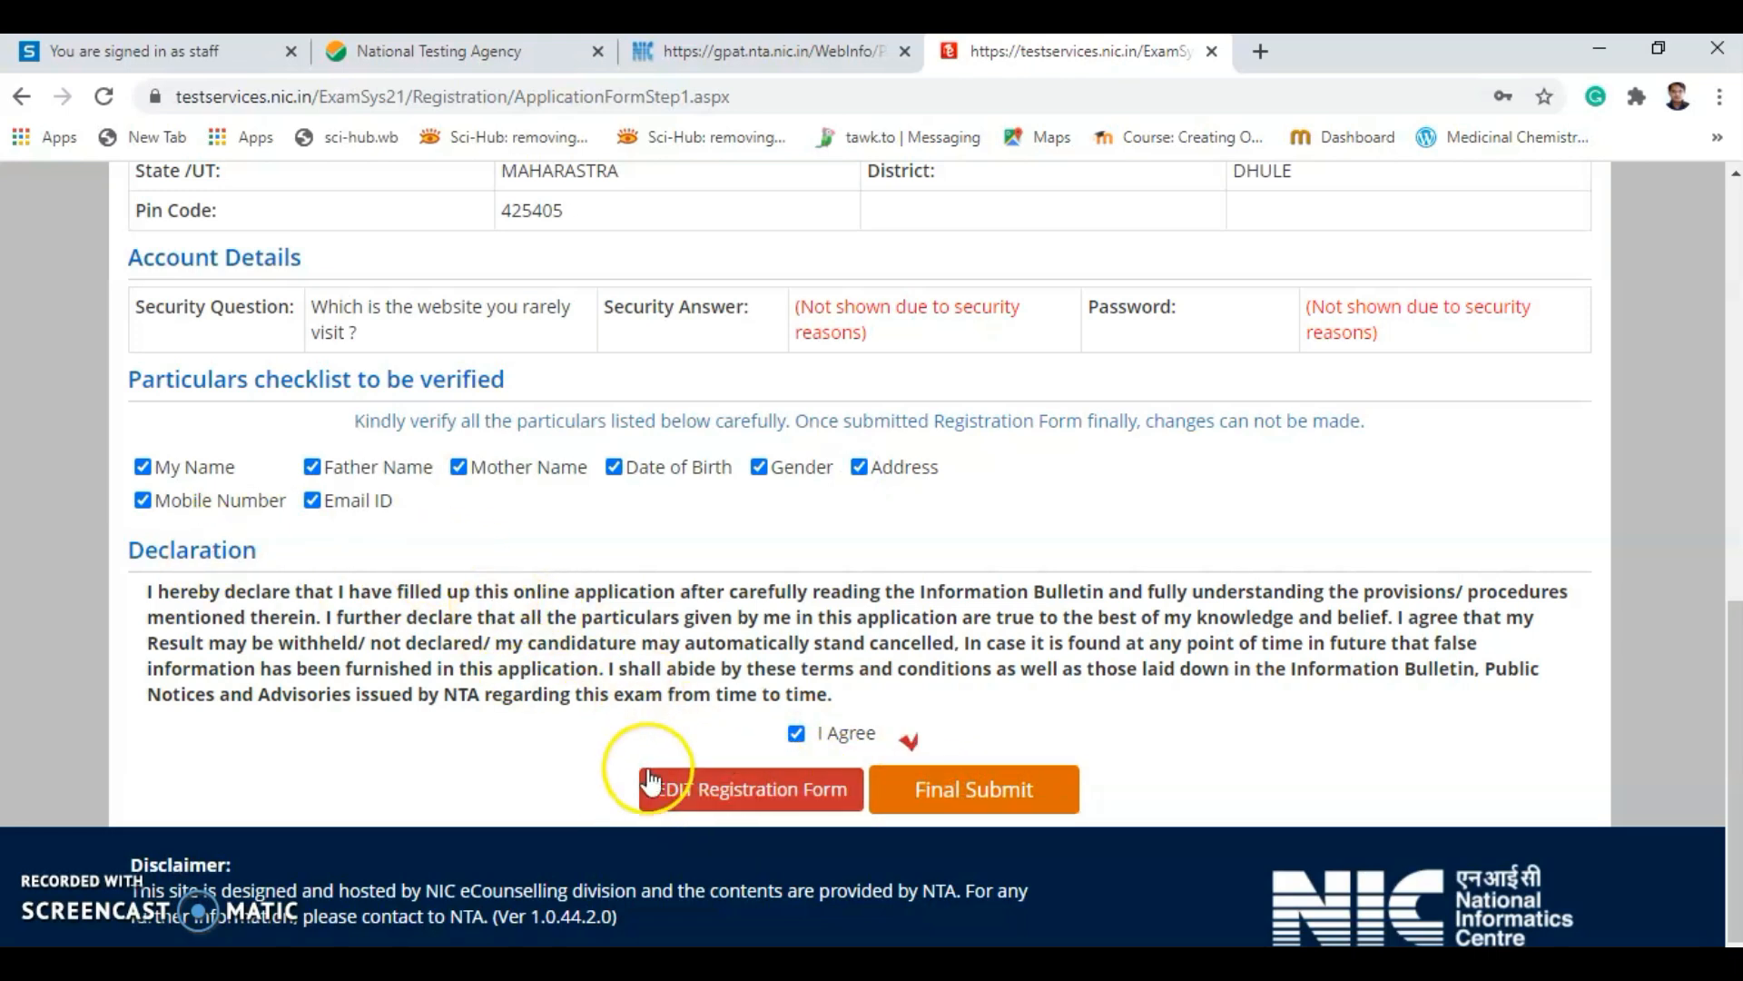
pyautogui.scroll(3, 526, 642)
pyautogui.scroll(-3, 526, 642)
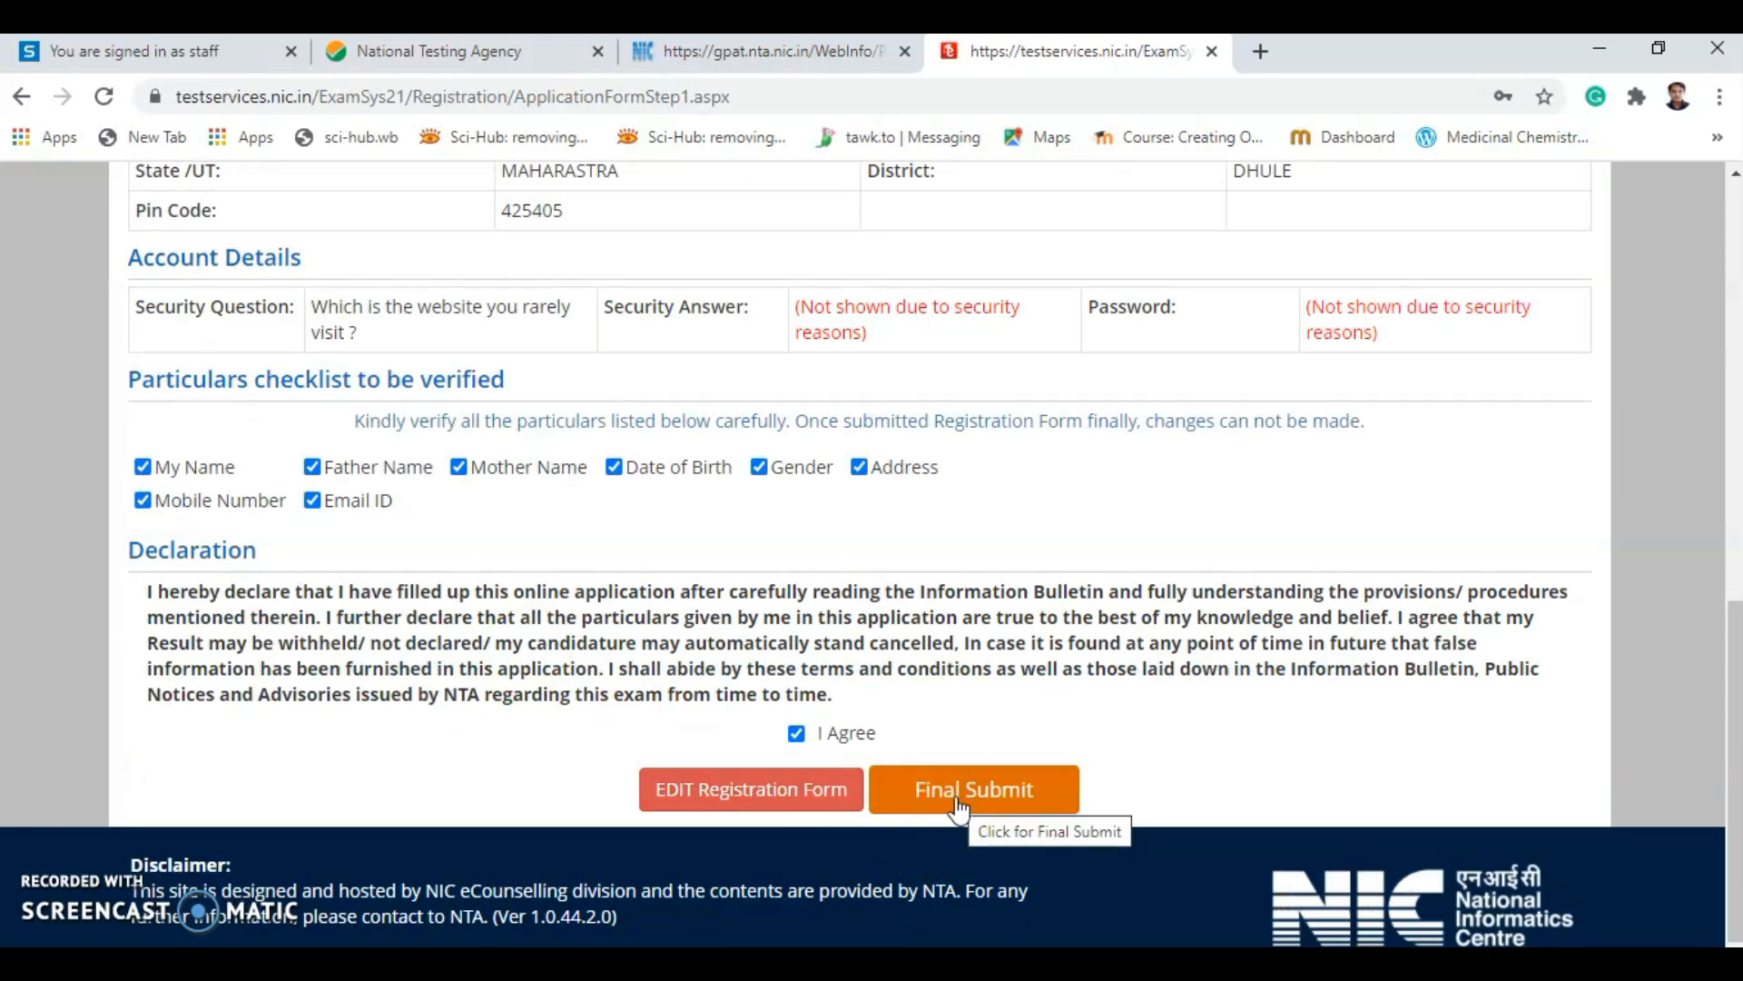
pyautogui.scroll(7, 347, 597)
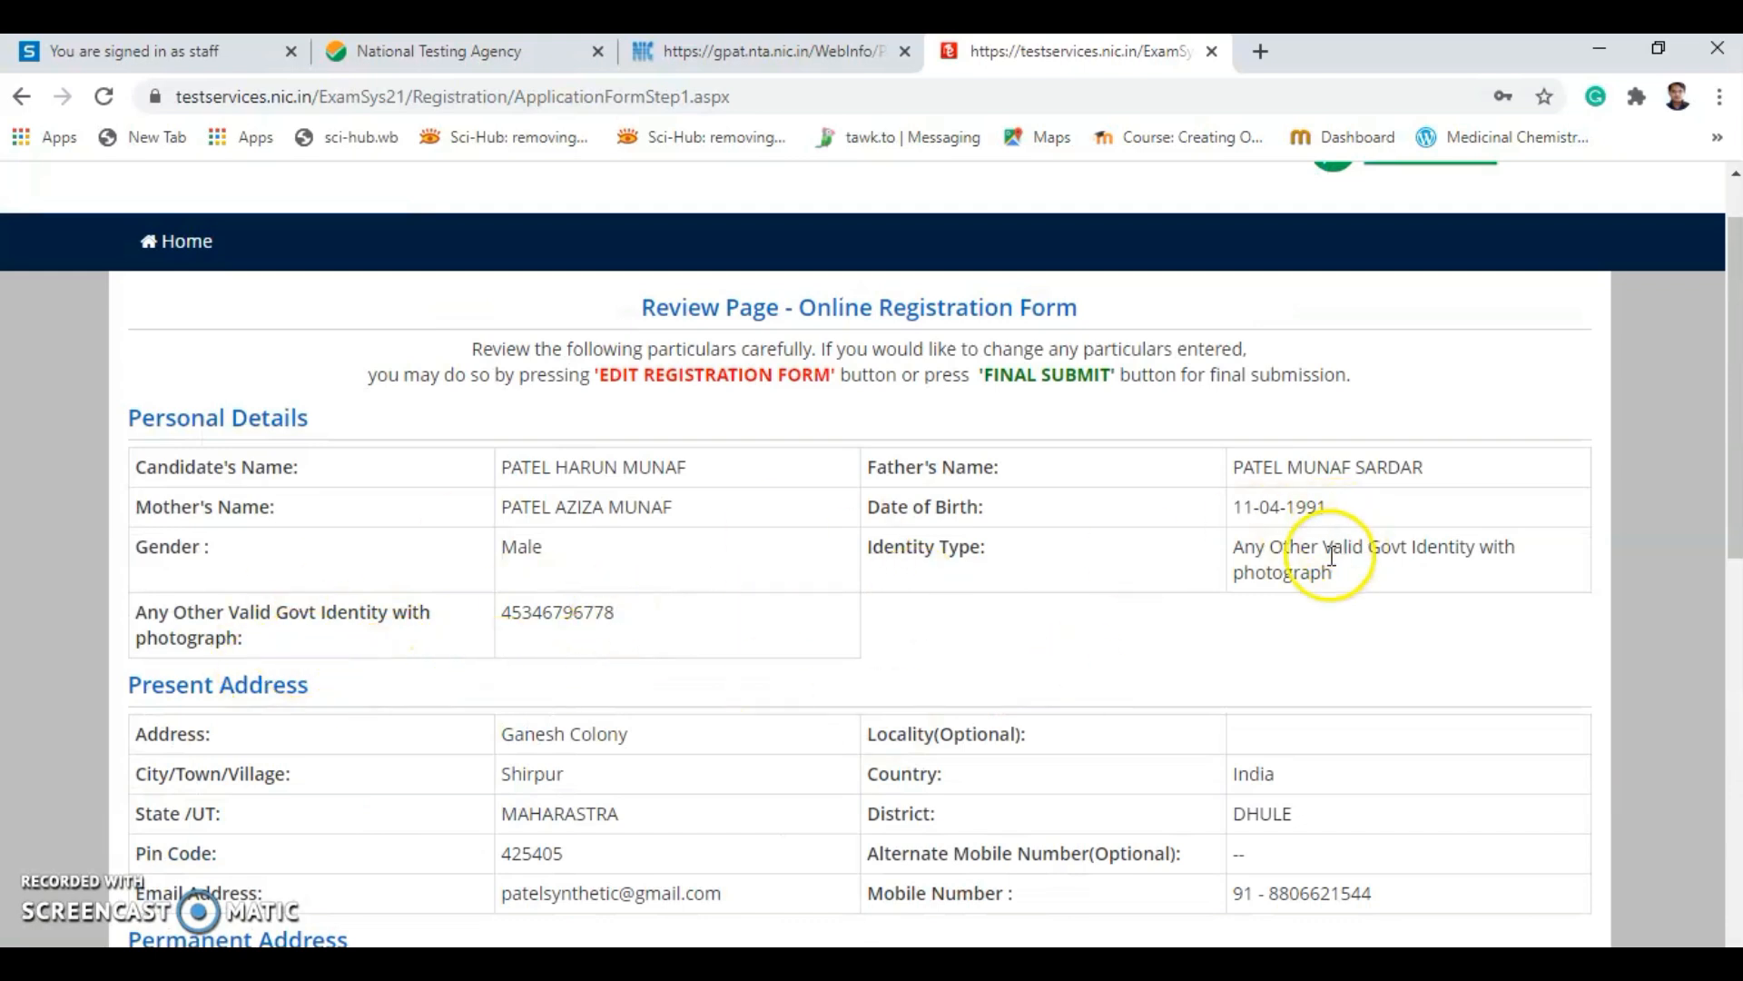
pyautogui.scroll(-9, 798, 728)
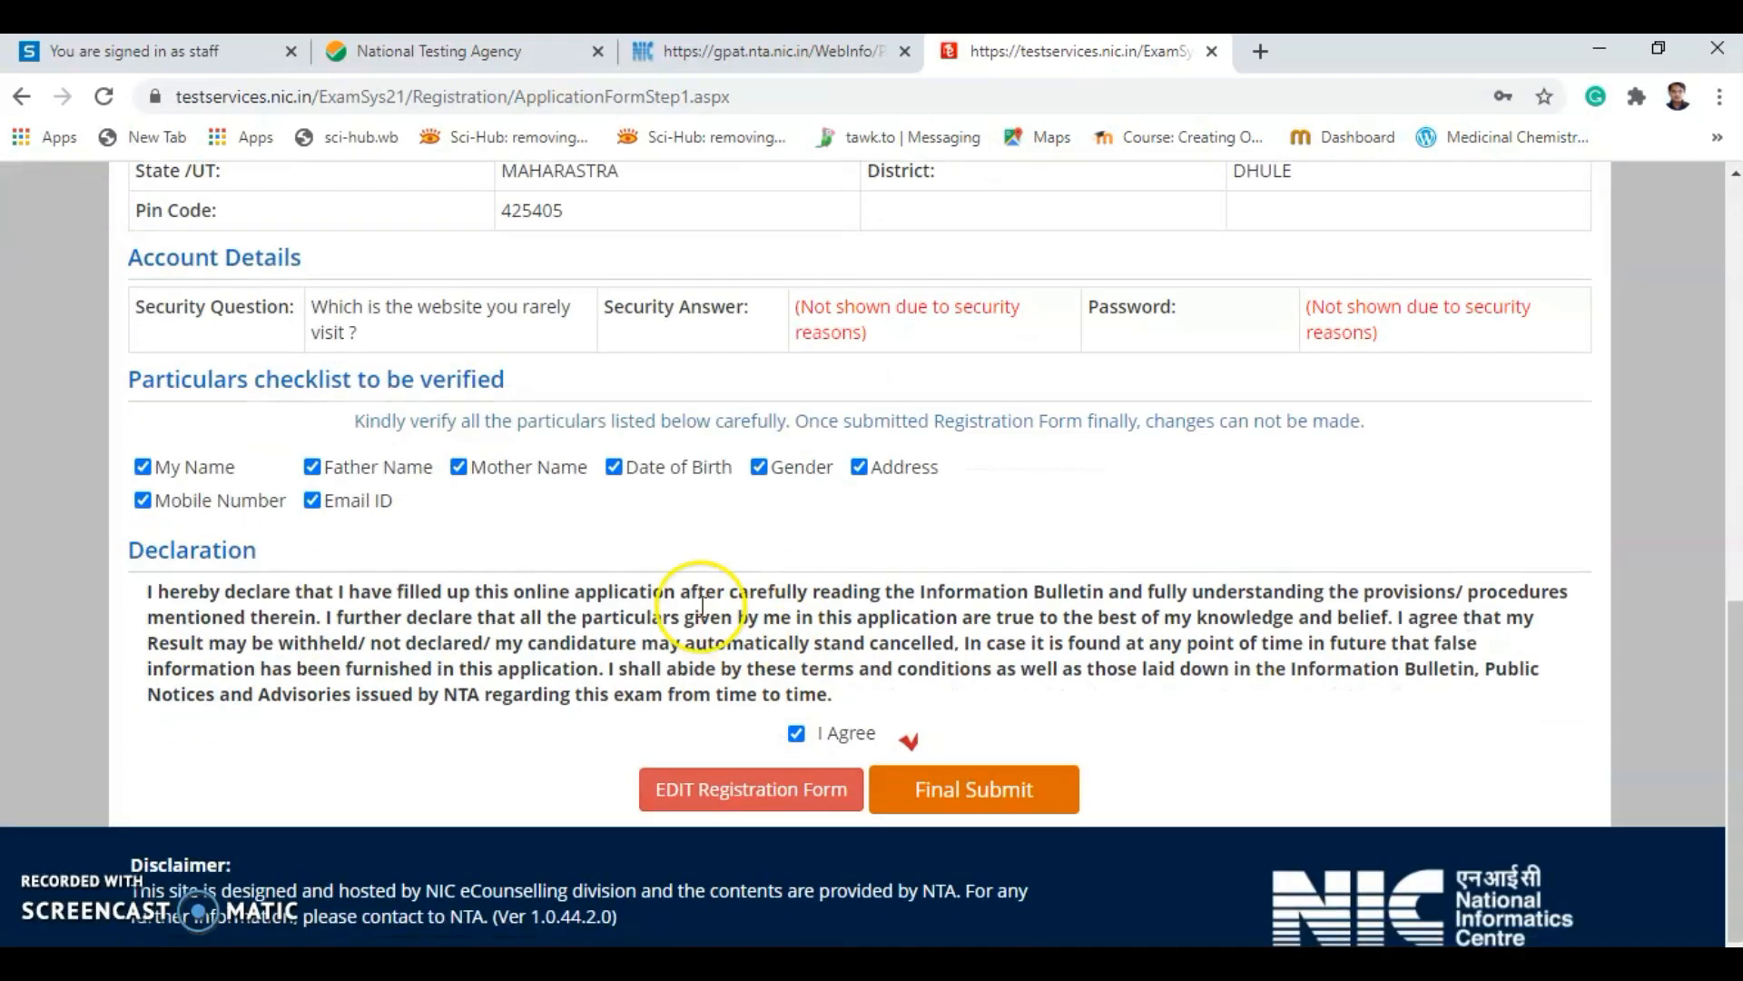
pyautogui.scroll(5, 669, 542)
pyautogui.scroll(-6, 669, 542)
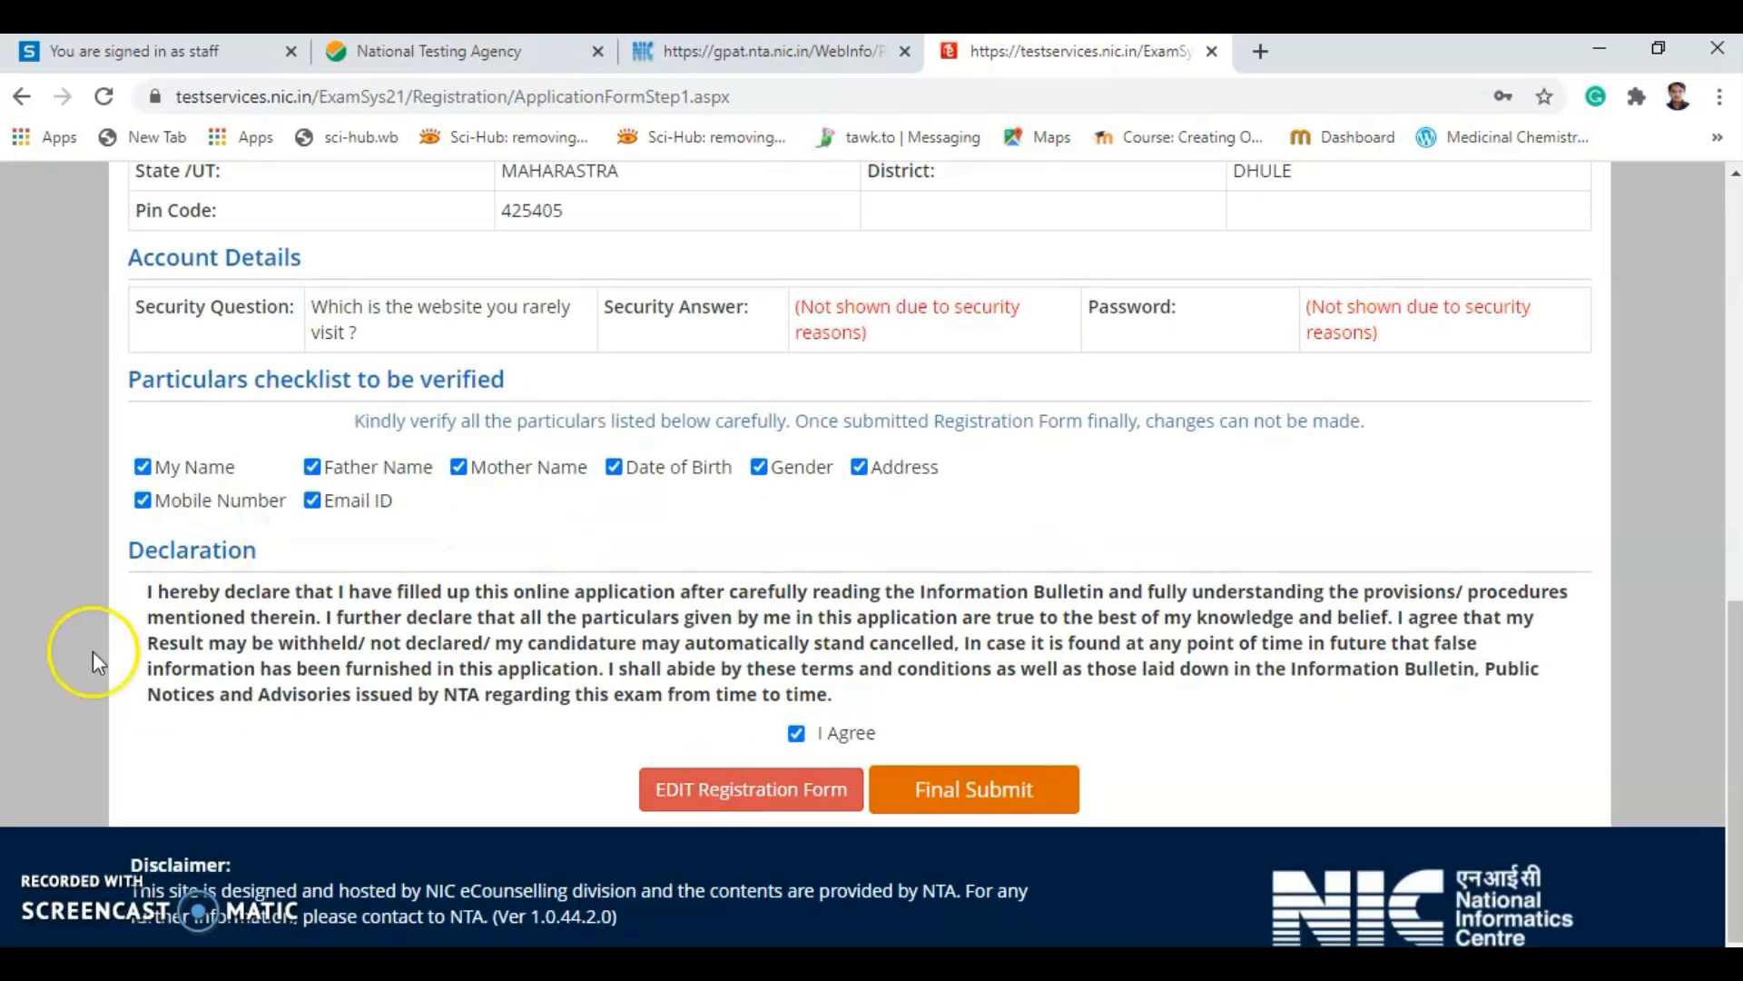
# Final-submit the registration form and confirm with Yes.
pyautogui.click(997, 803)
pyautogui.click(821, 611)
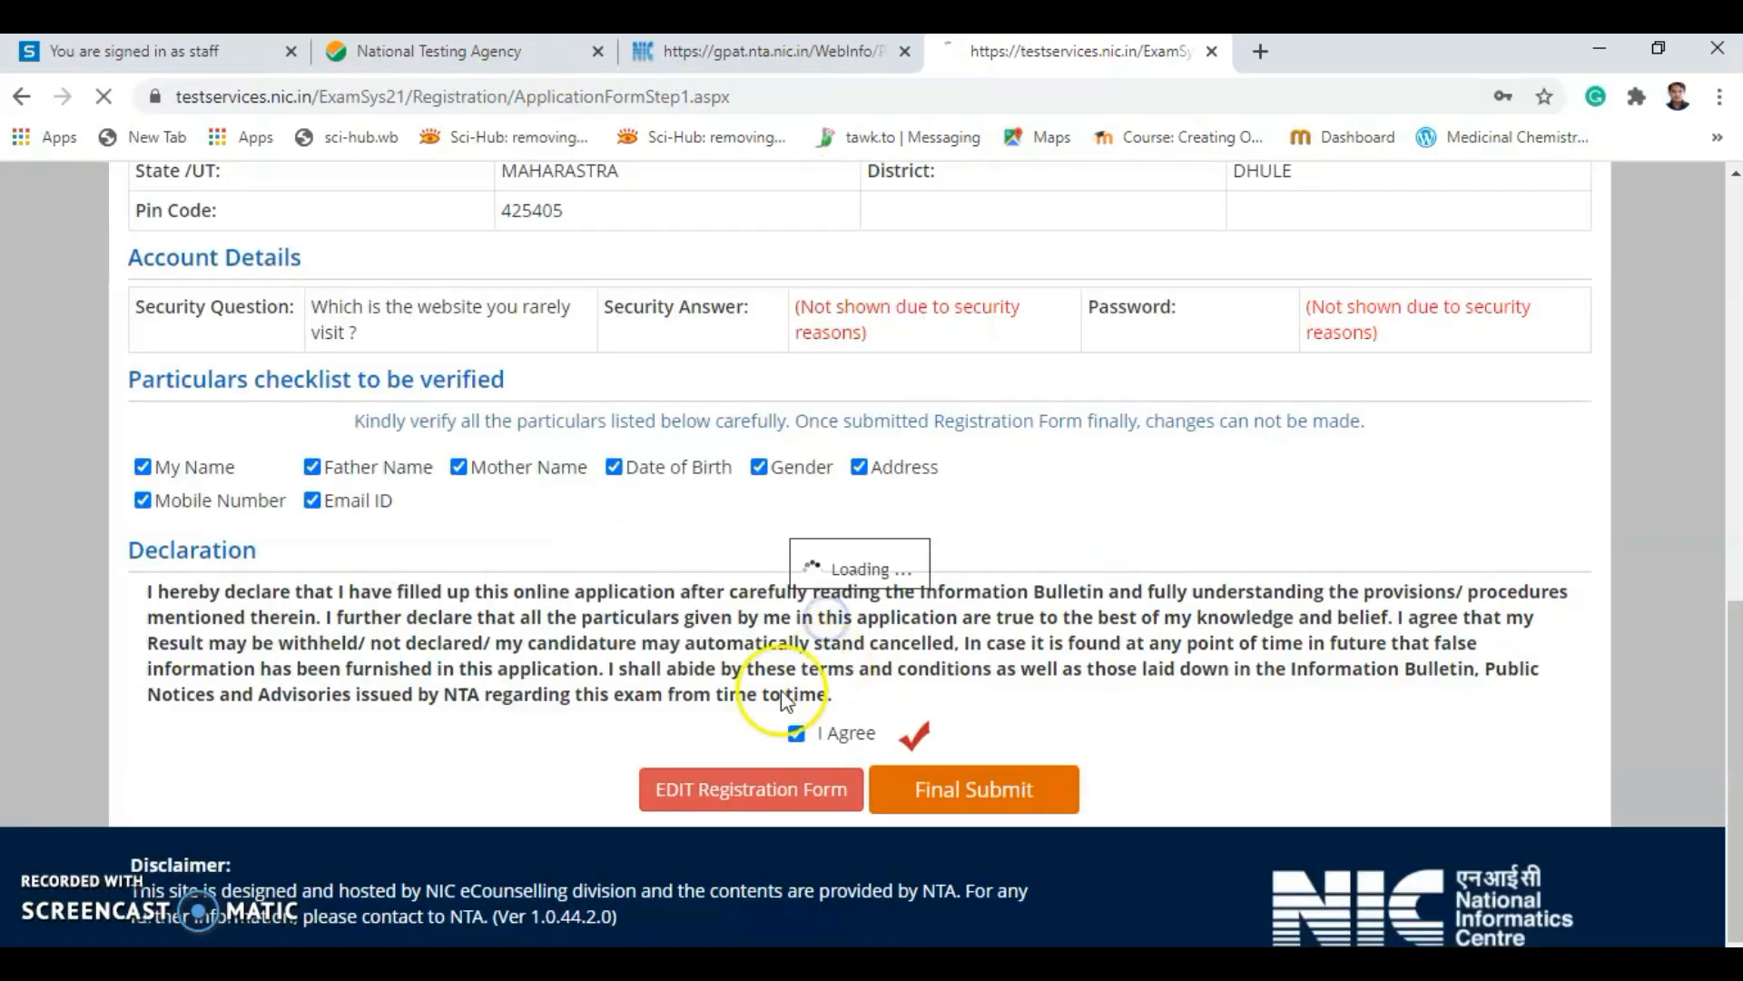
pyautogui.scroll(-3, 636, 690)
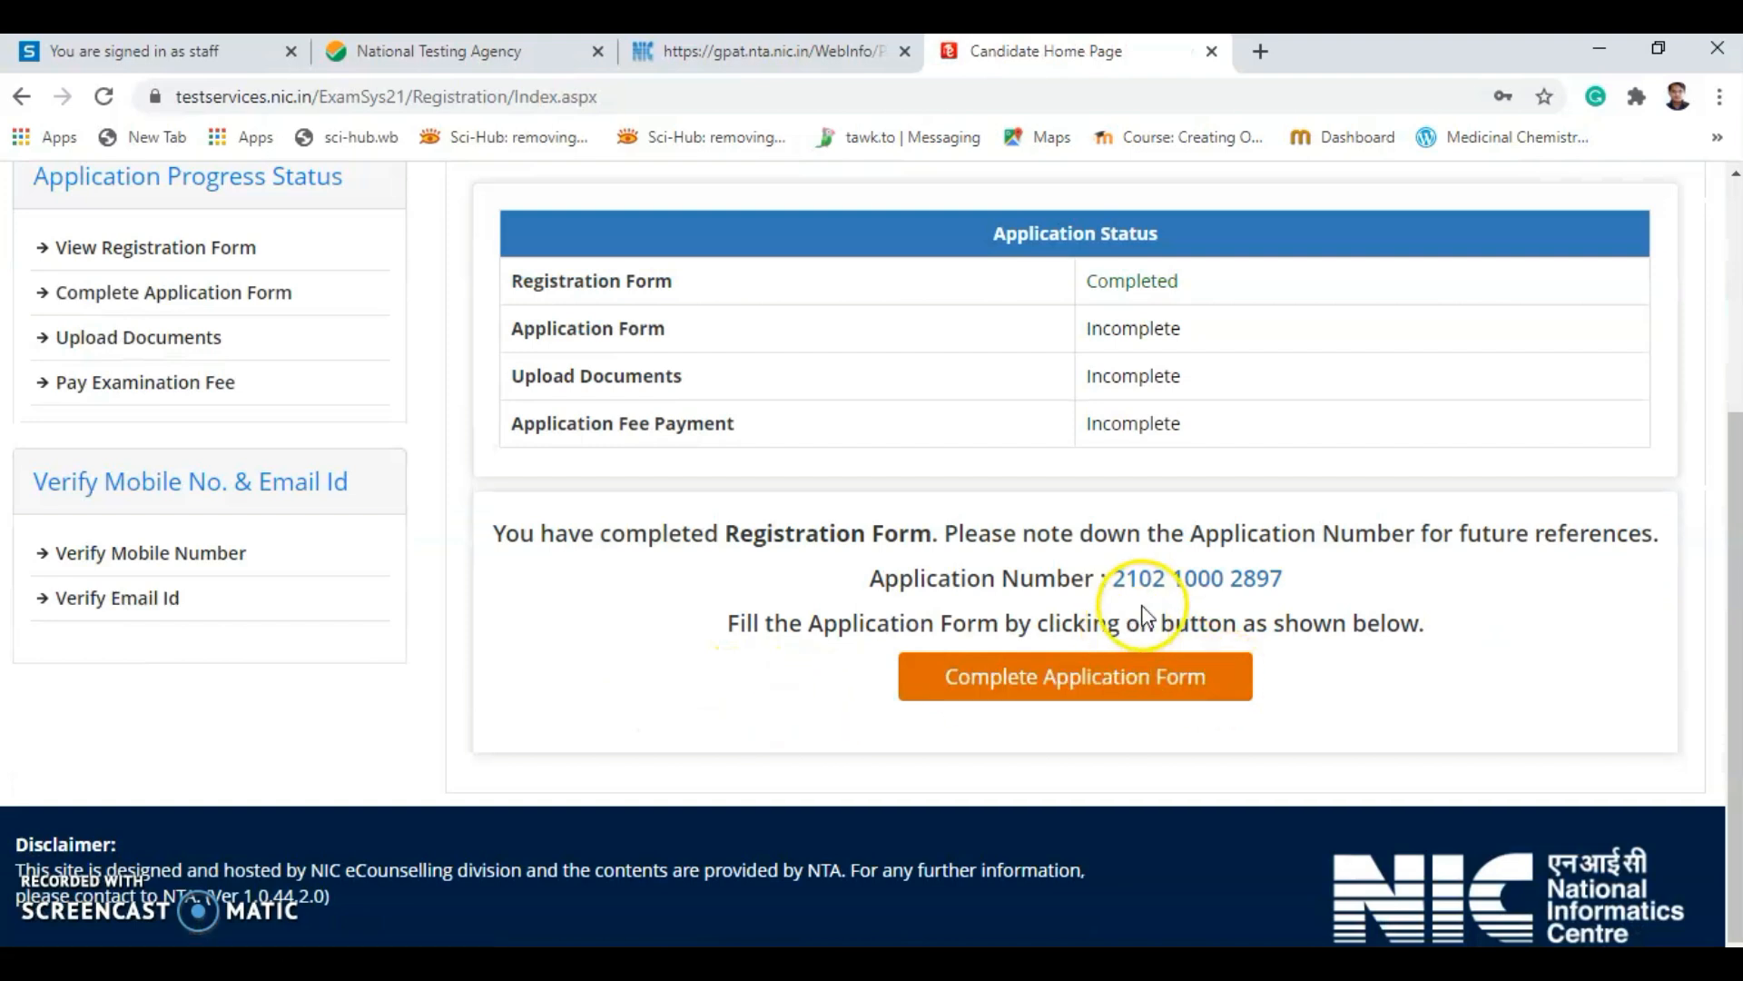
pyautogui.moveTo(1114, 581); pyautogui.dragTo(1300, 577)
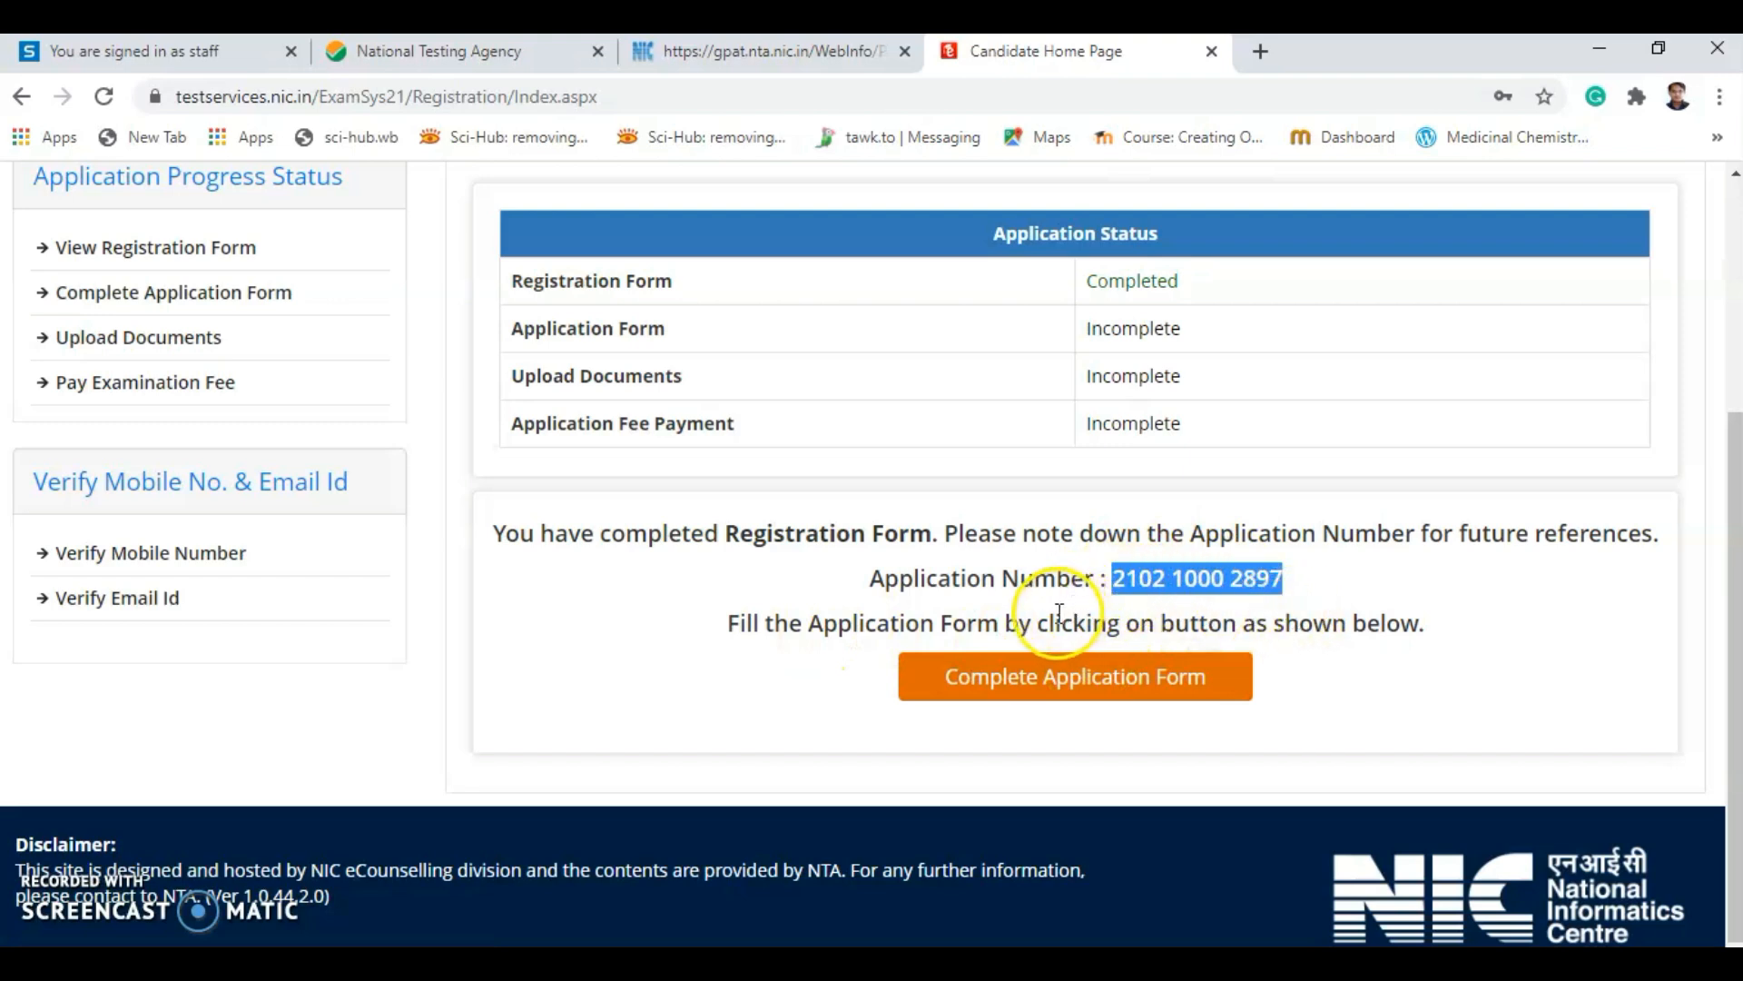
pyautogui.moveTo(1401, 619); pyautogui.dragTo(1416, 621)
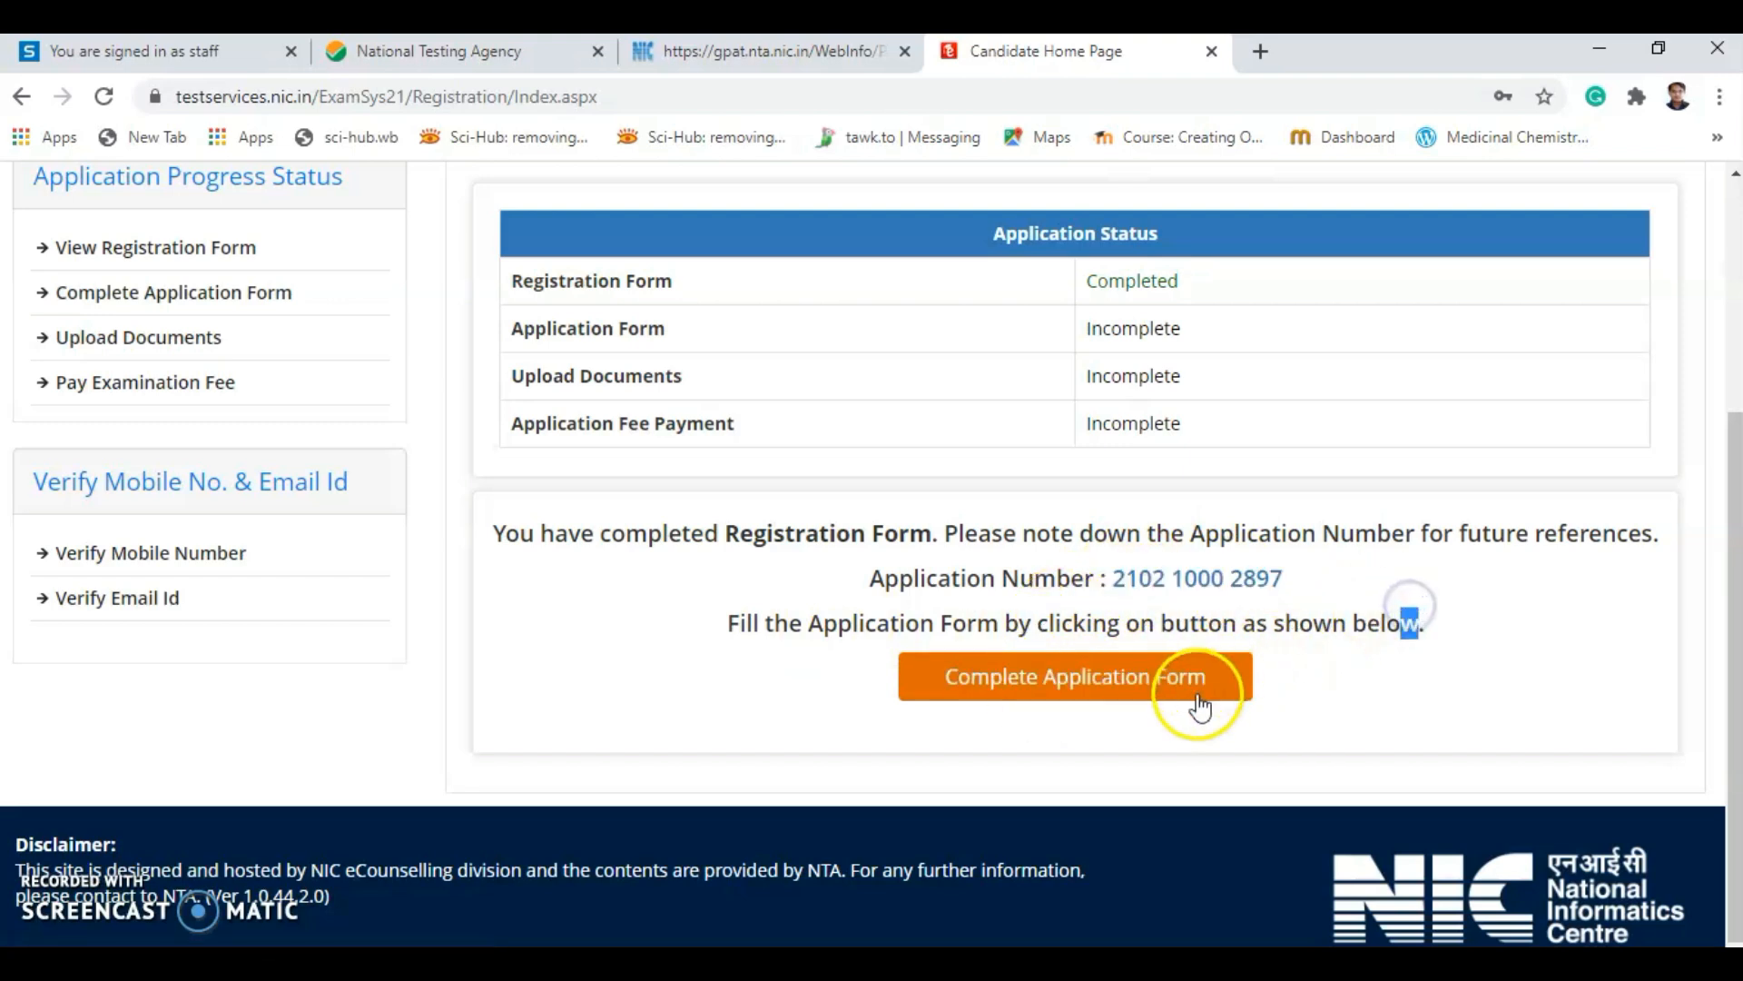
# Start the application form and set Nationality to Indian and State to MAHARASHTRA.
pyautogui.click(1110, 678)
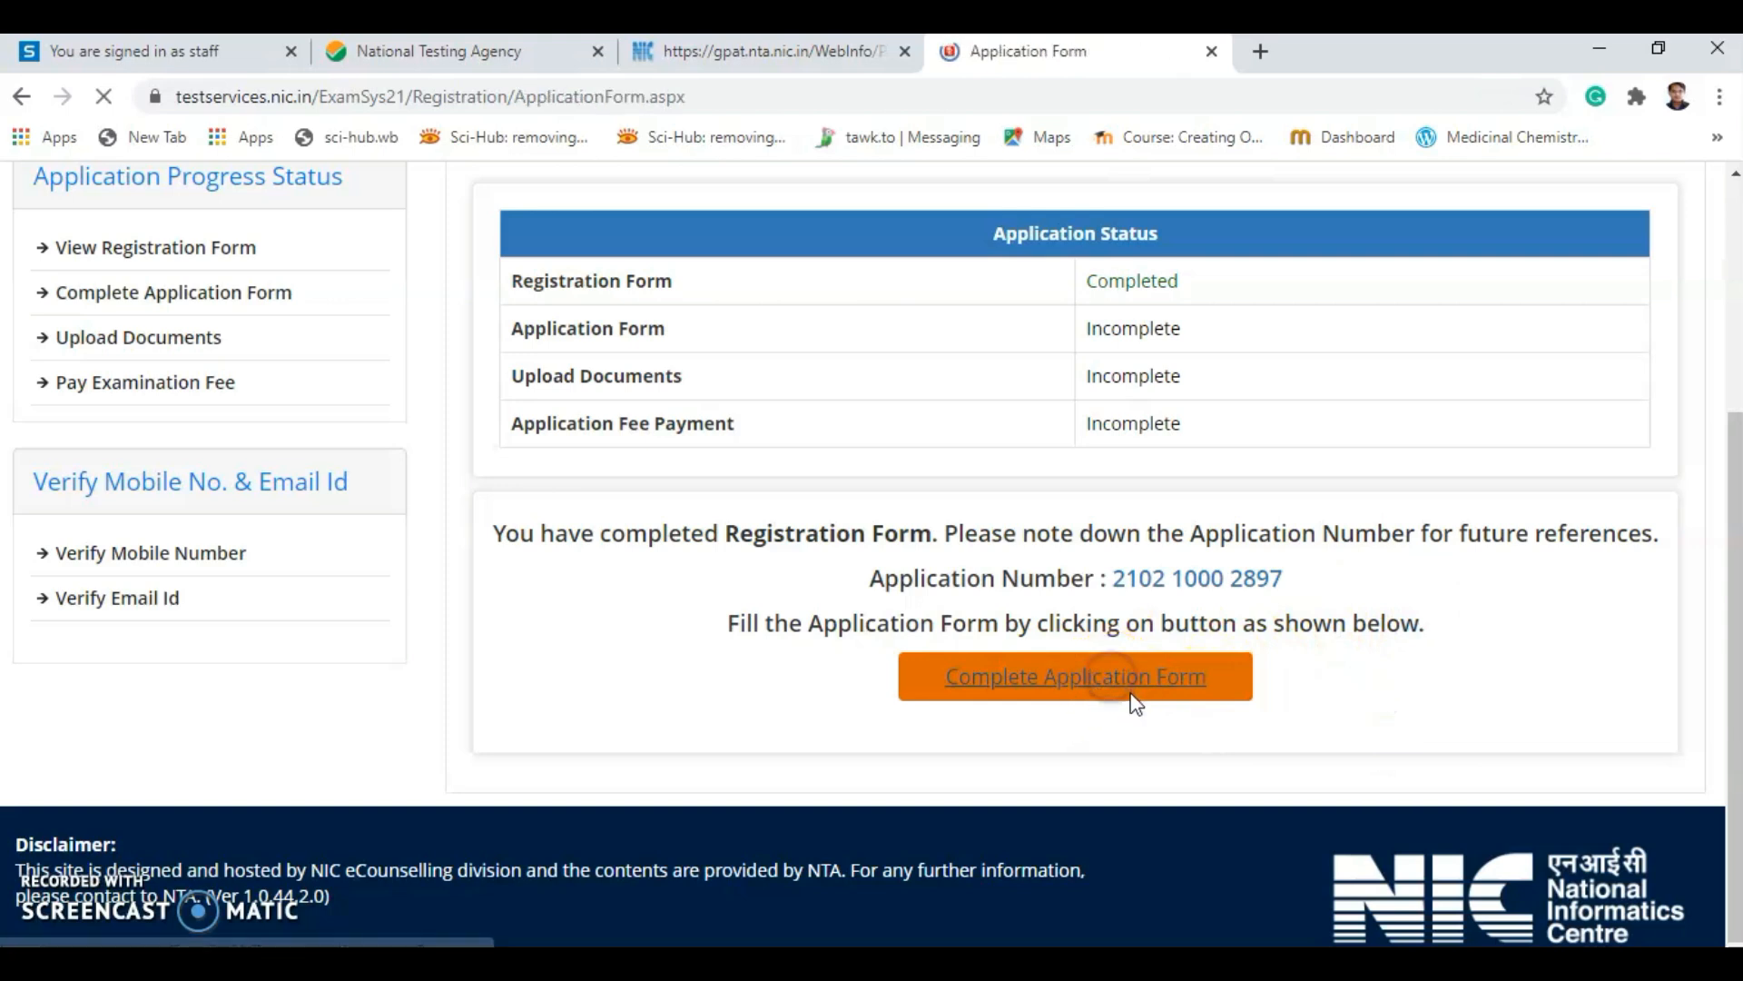
pyautogui.scroll(-3, 1222, 658)
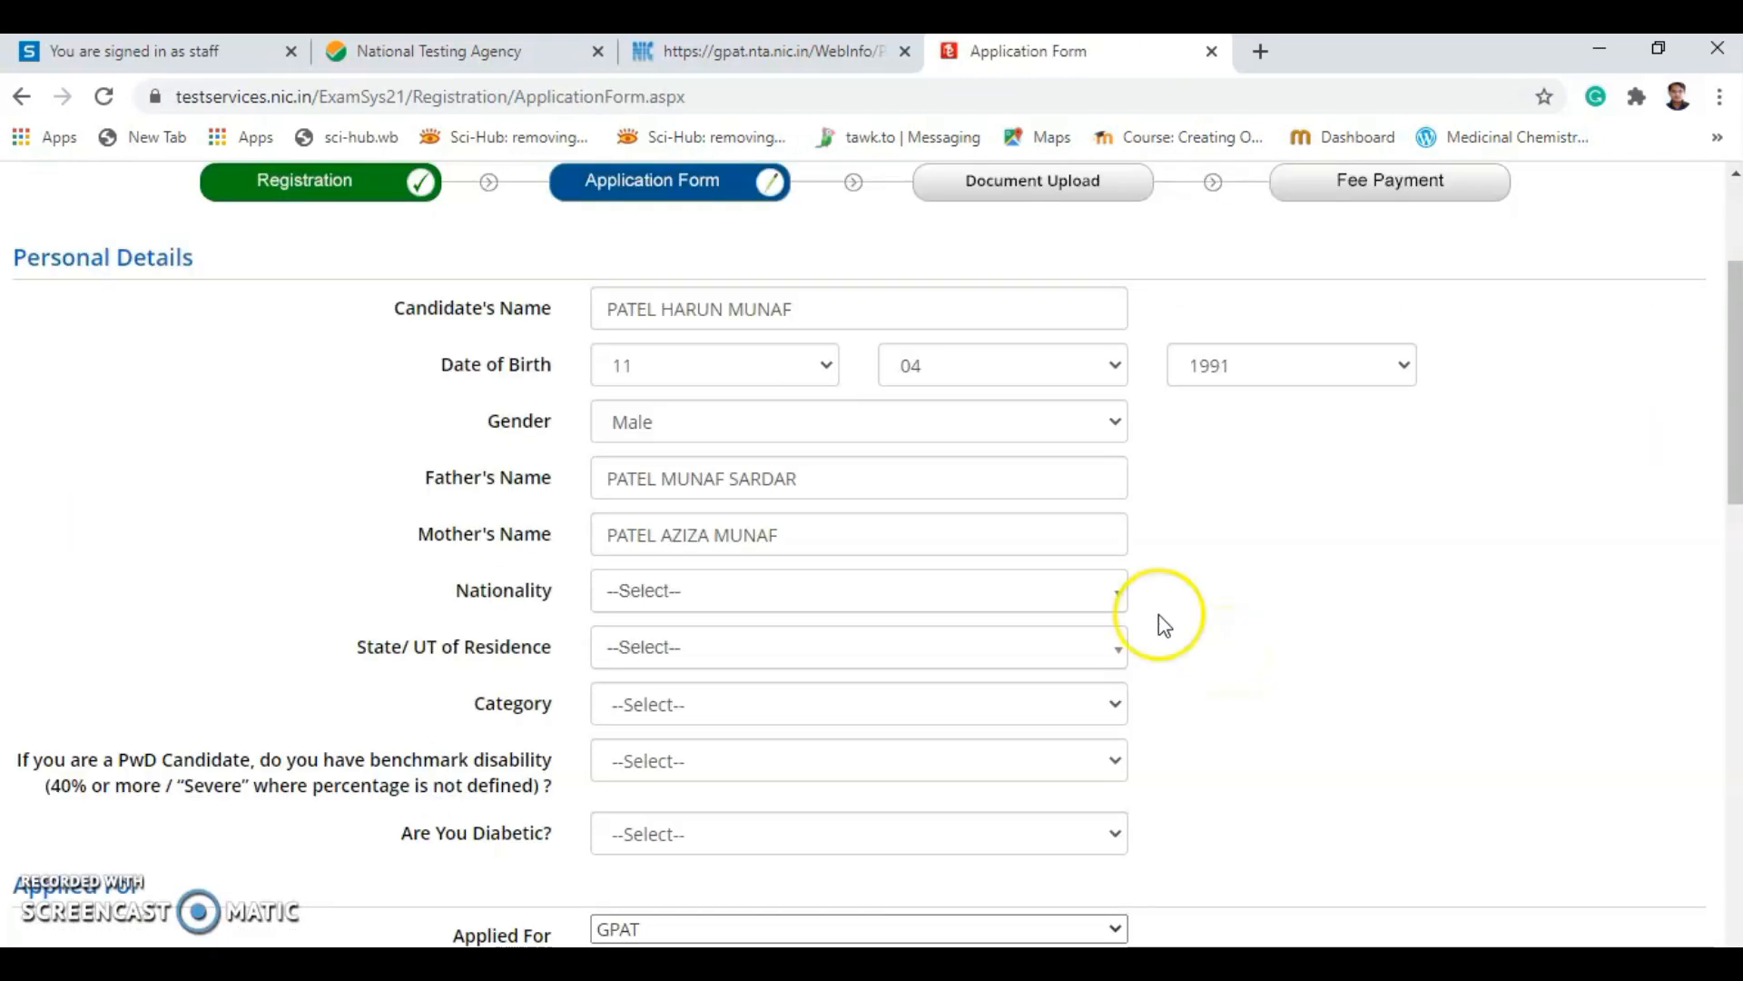
pyautogui.scroll(1, 300, 300)
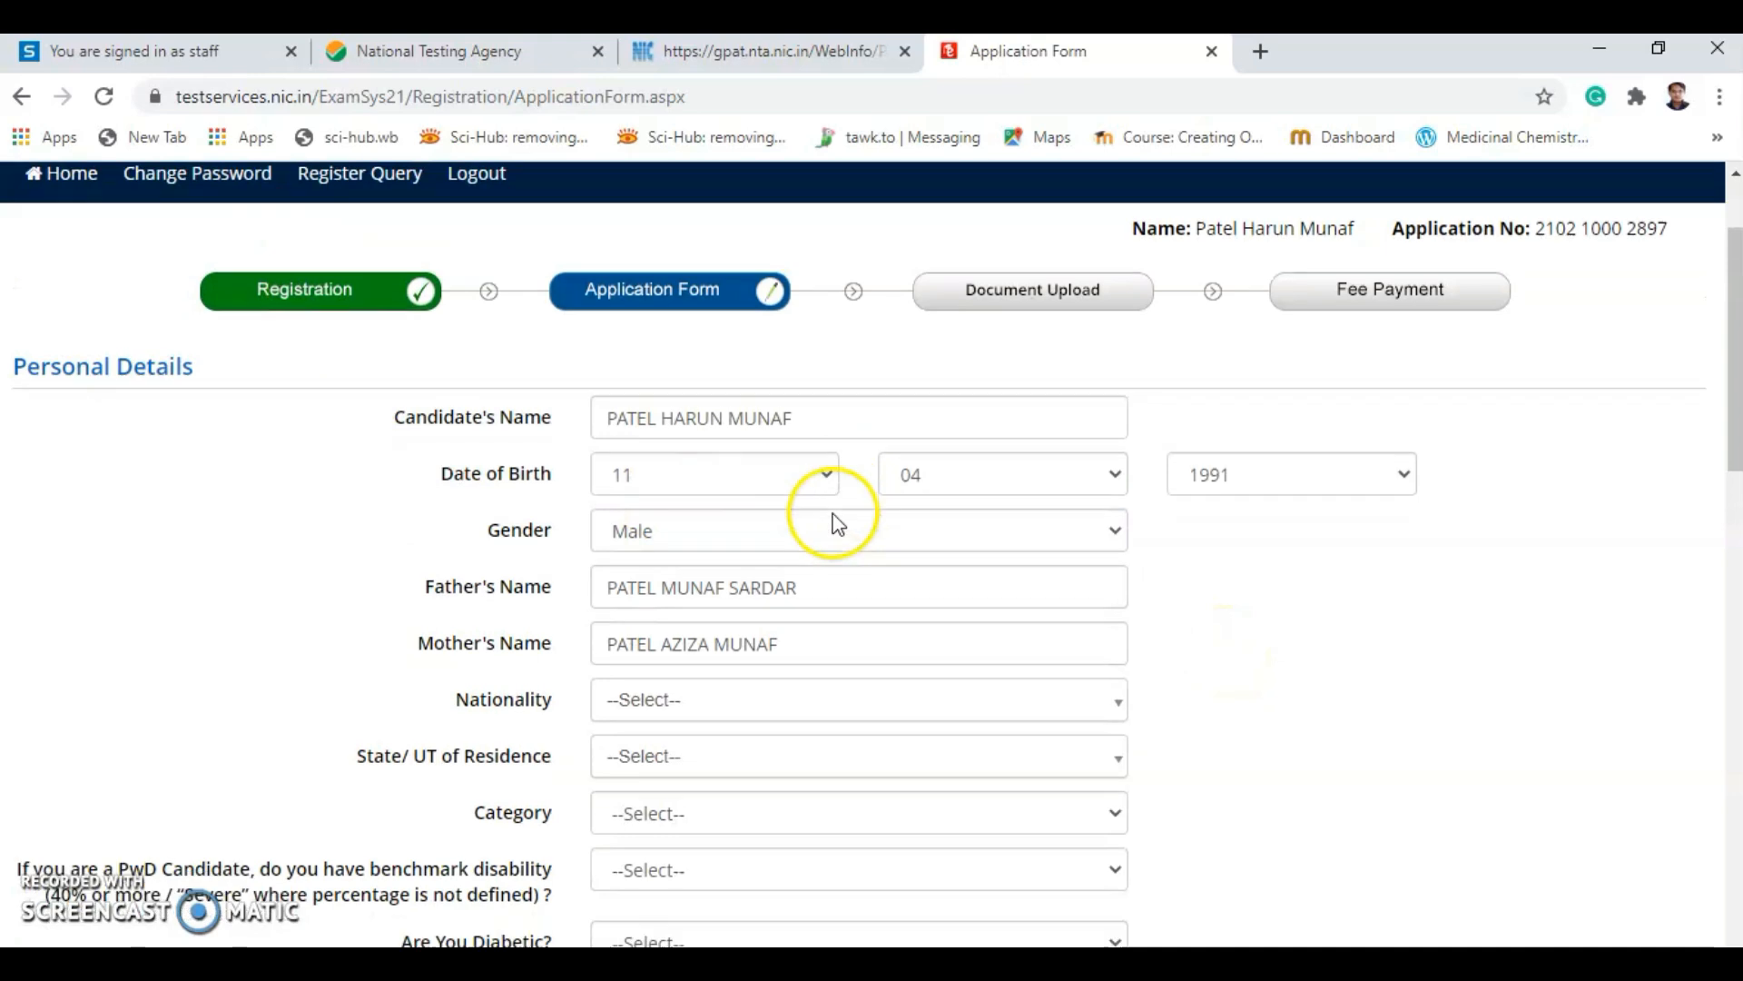
pyautogui.scroll(-8, 836, 525)
pyautogui.scroll(10, 817, 527)
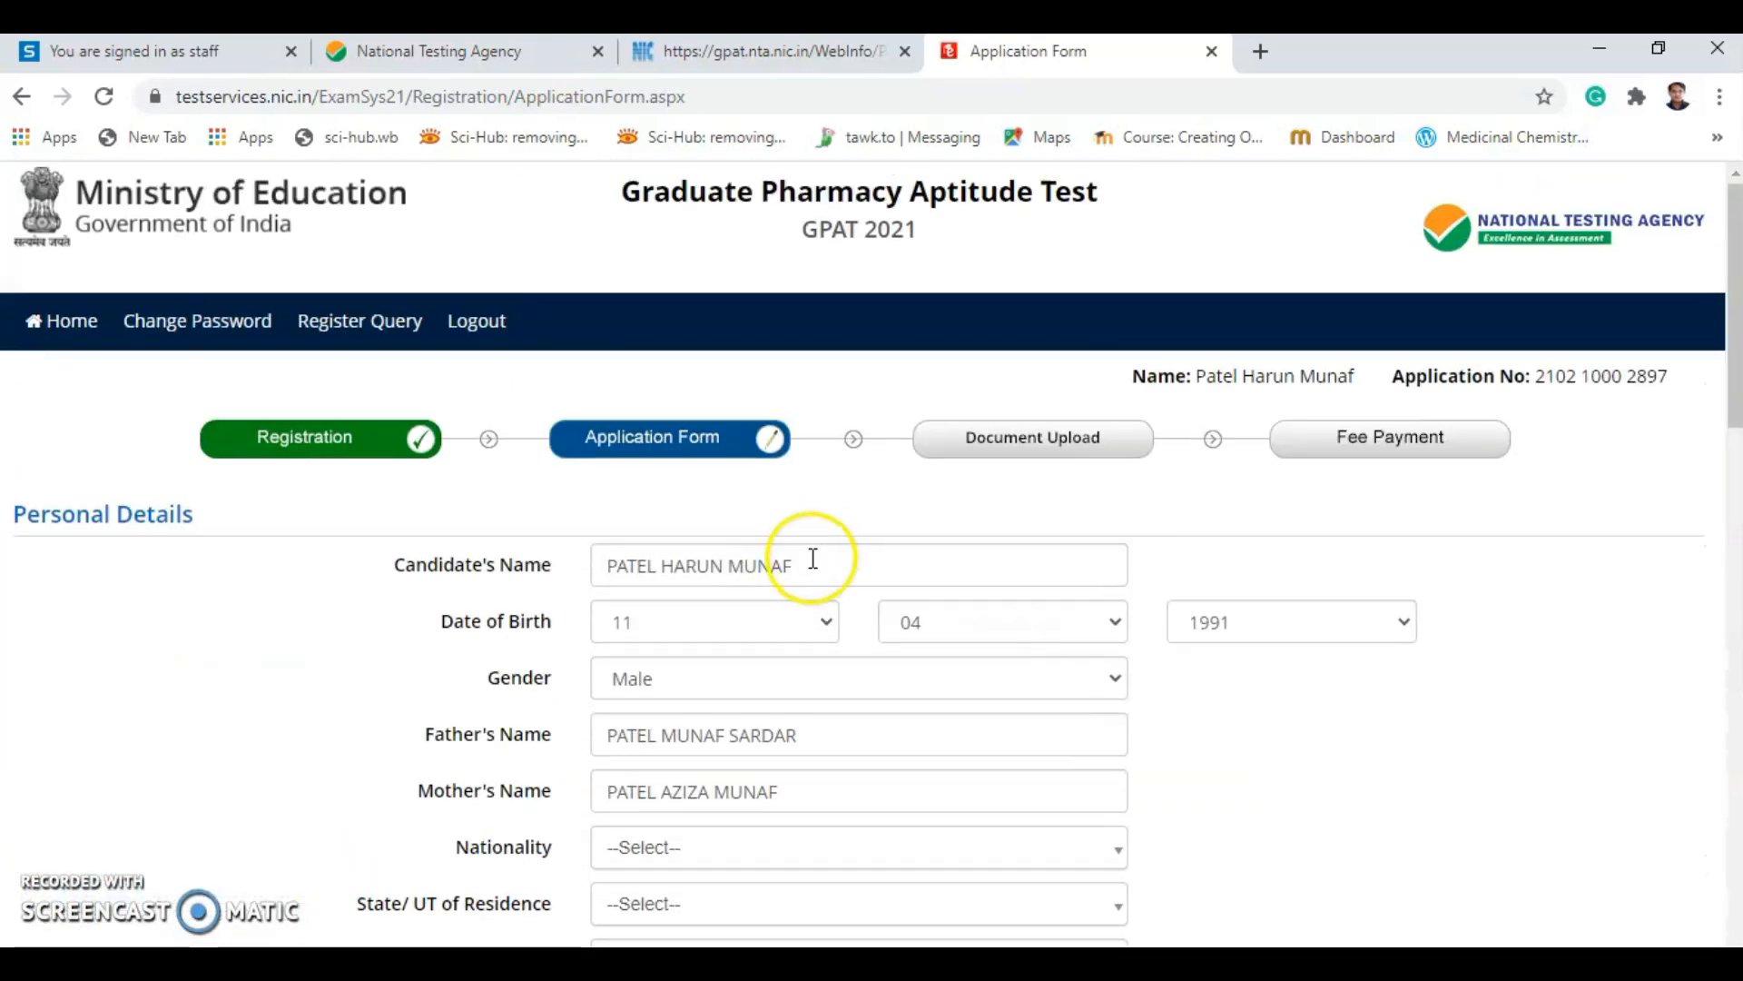
pyautogui.scroll(-3, 722, 608)
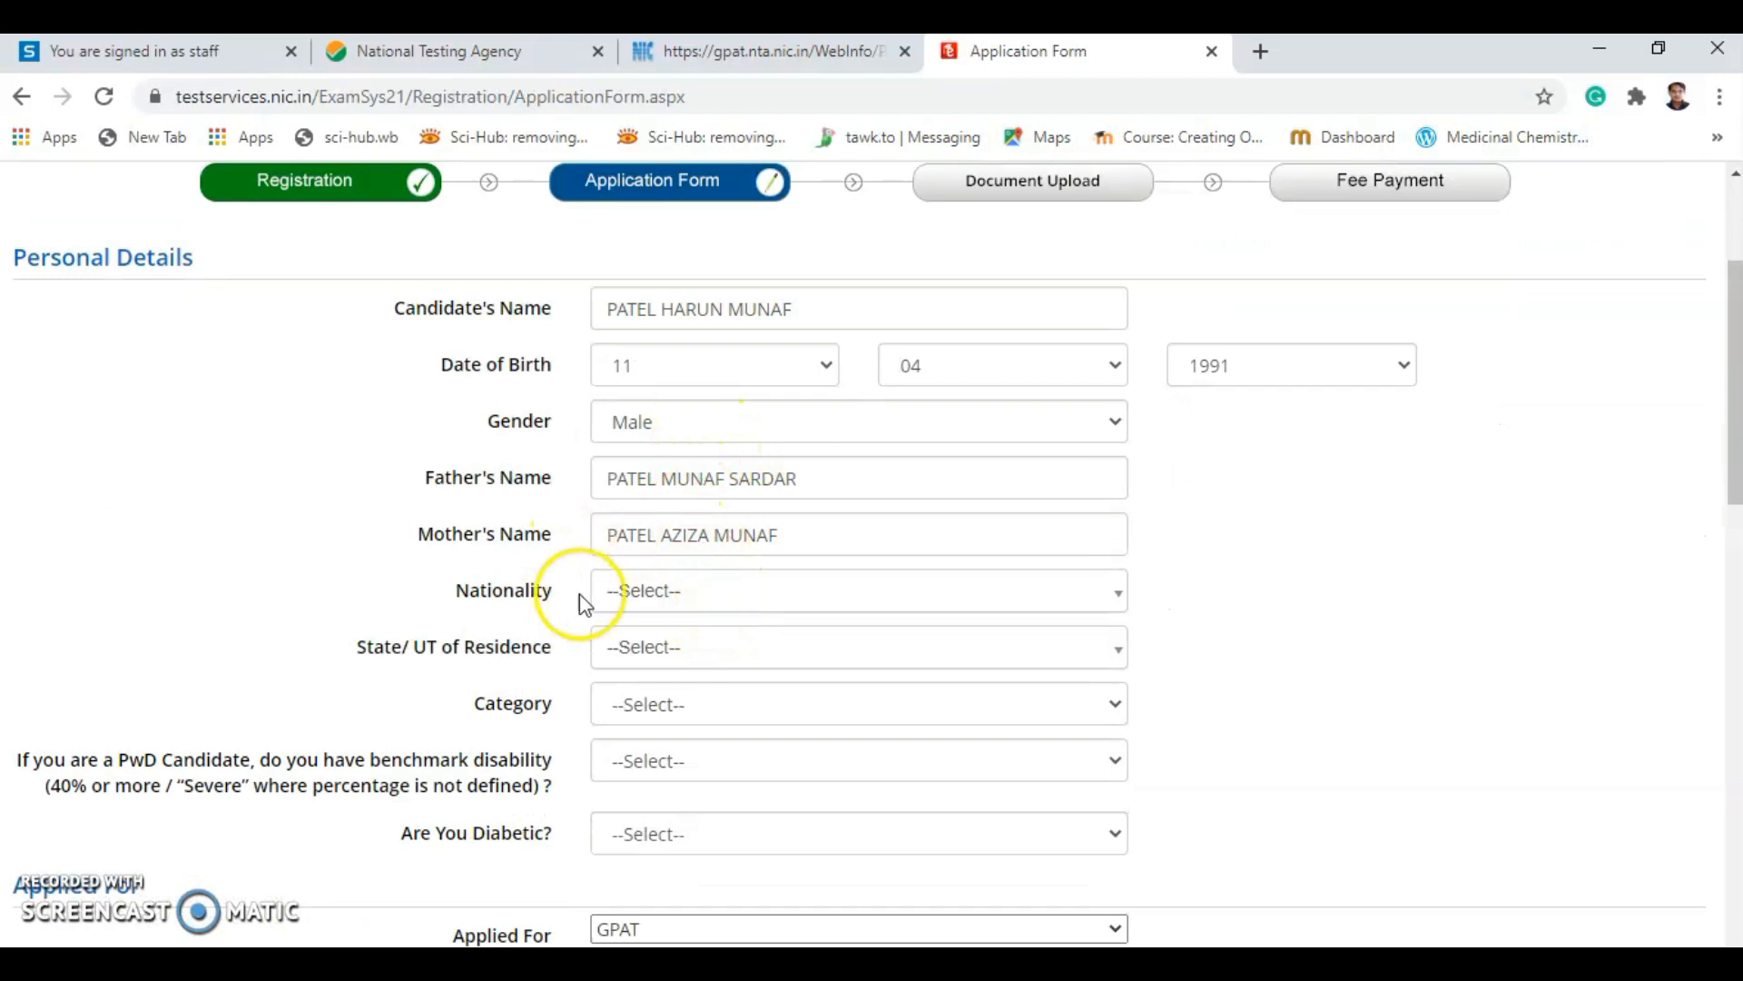
pyautogui.click(688, 590)
pyautogui.click(654, 708)
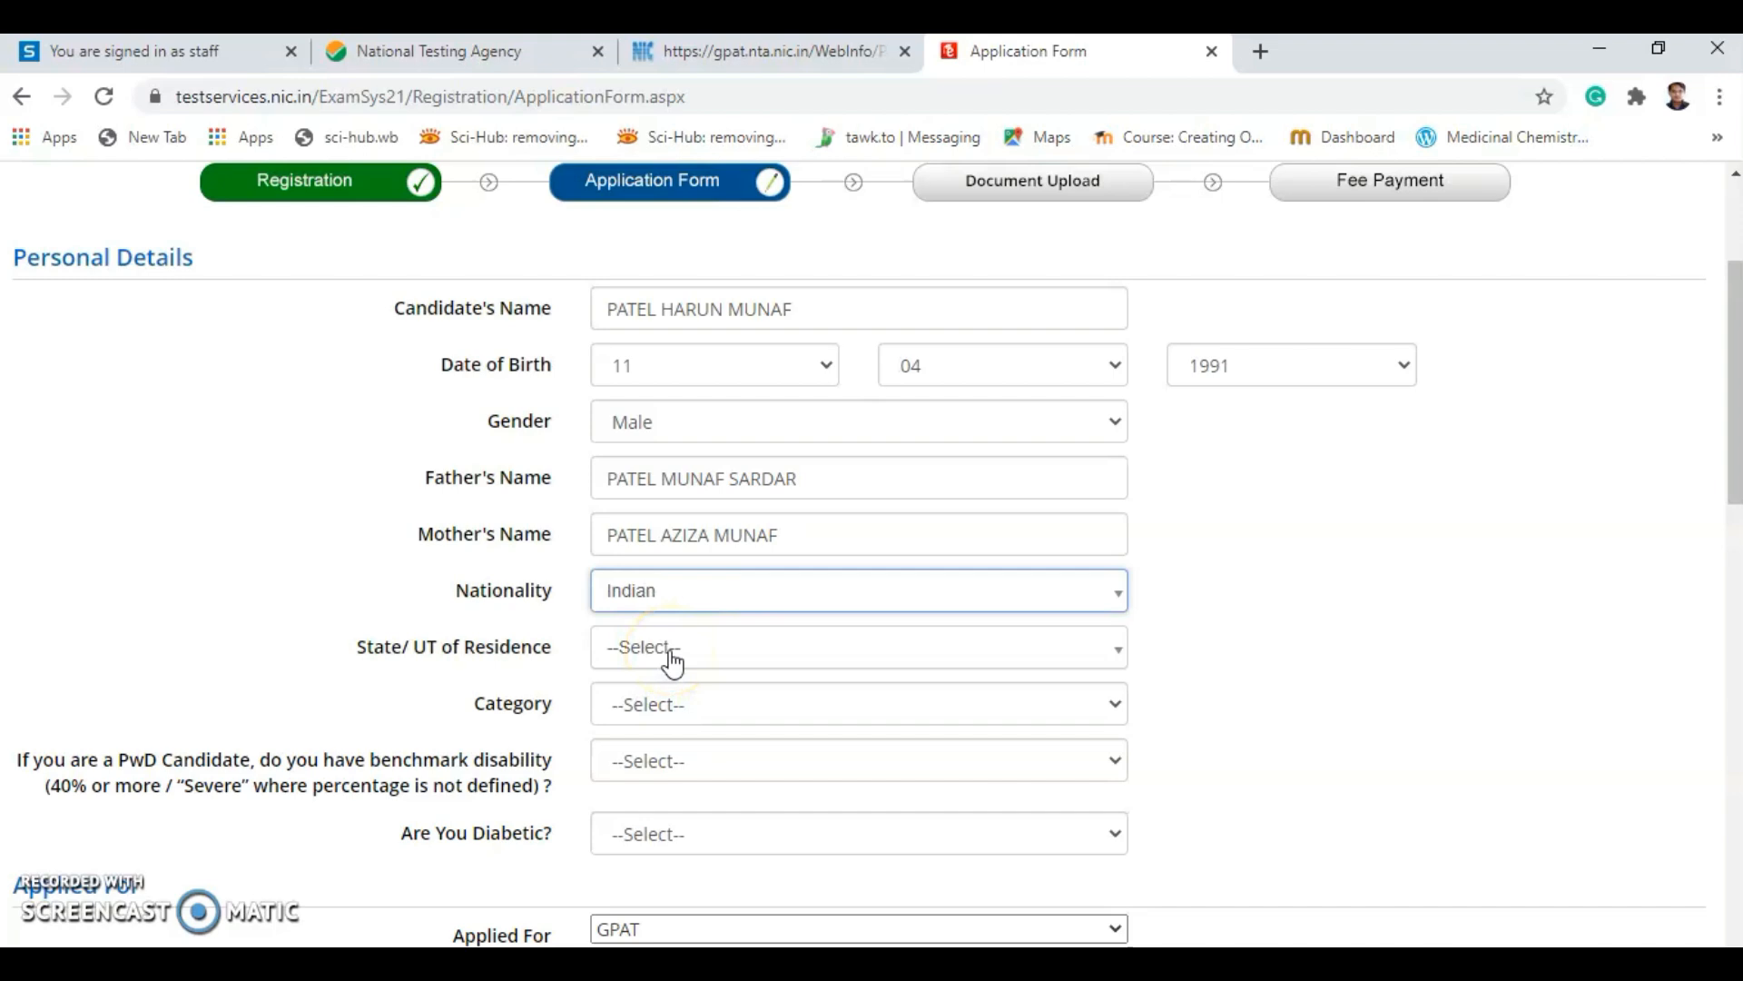
pyautogui.click(673, 664)
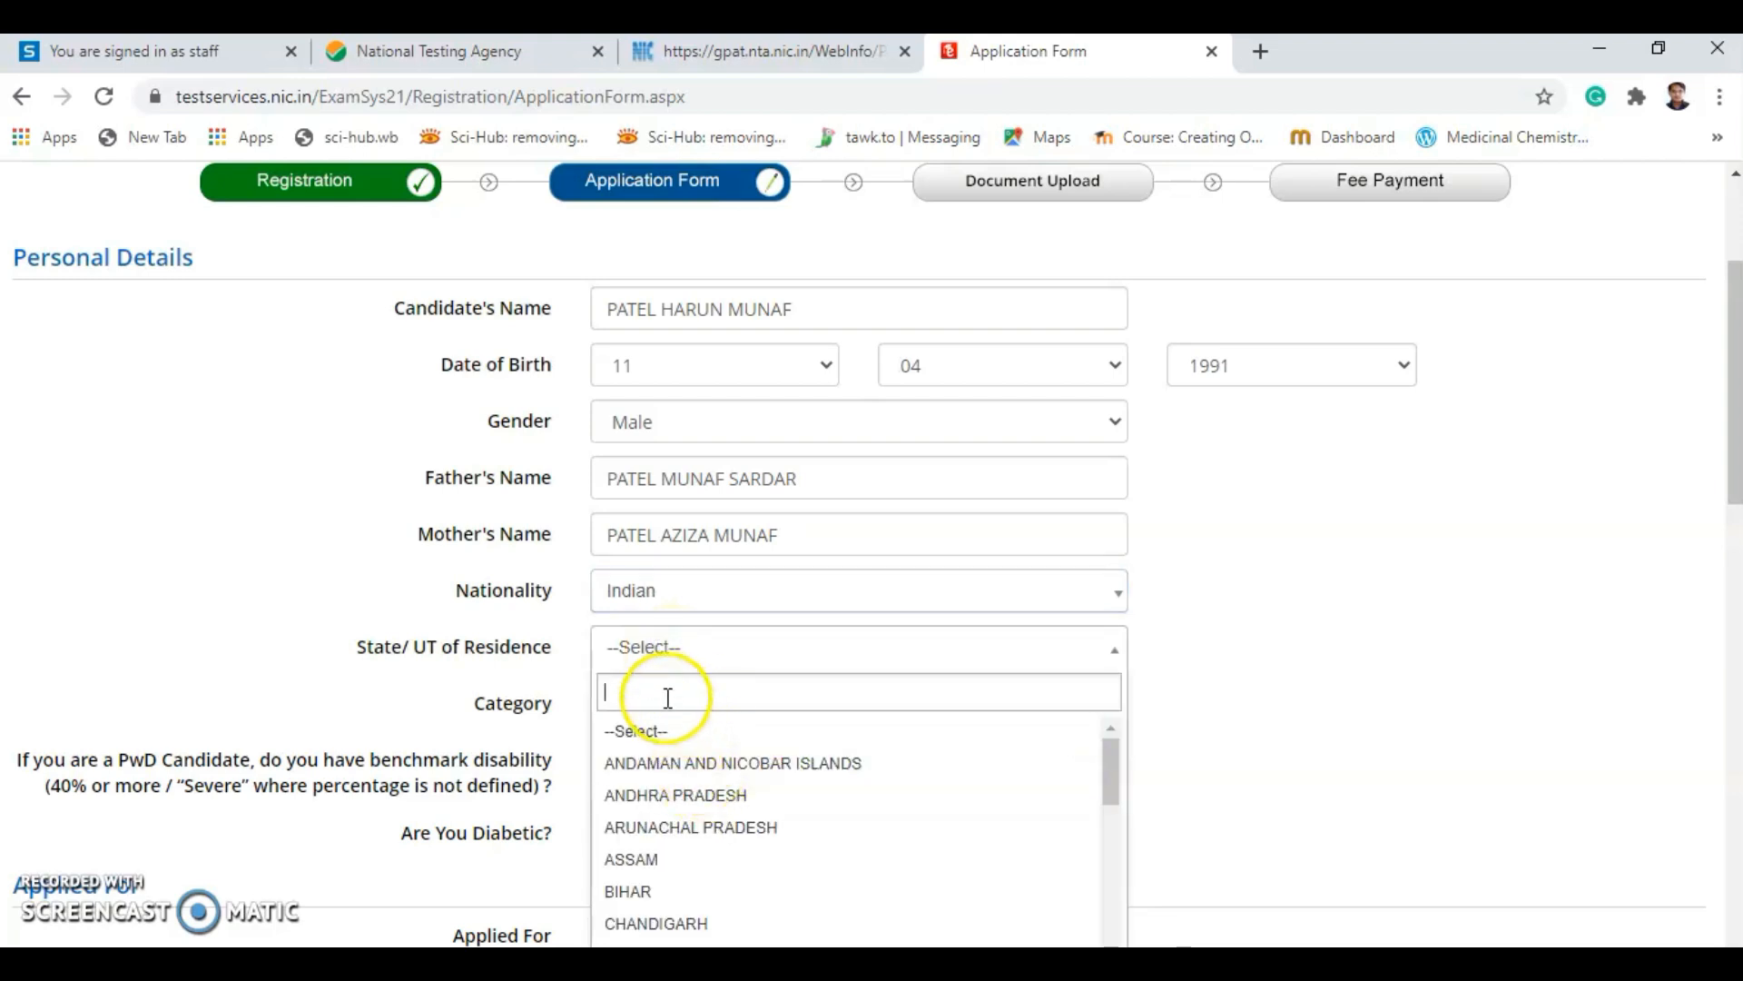
pyautogui.write('ma')
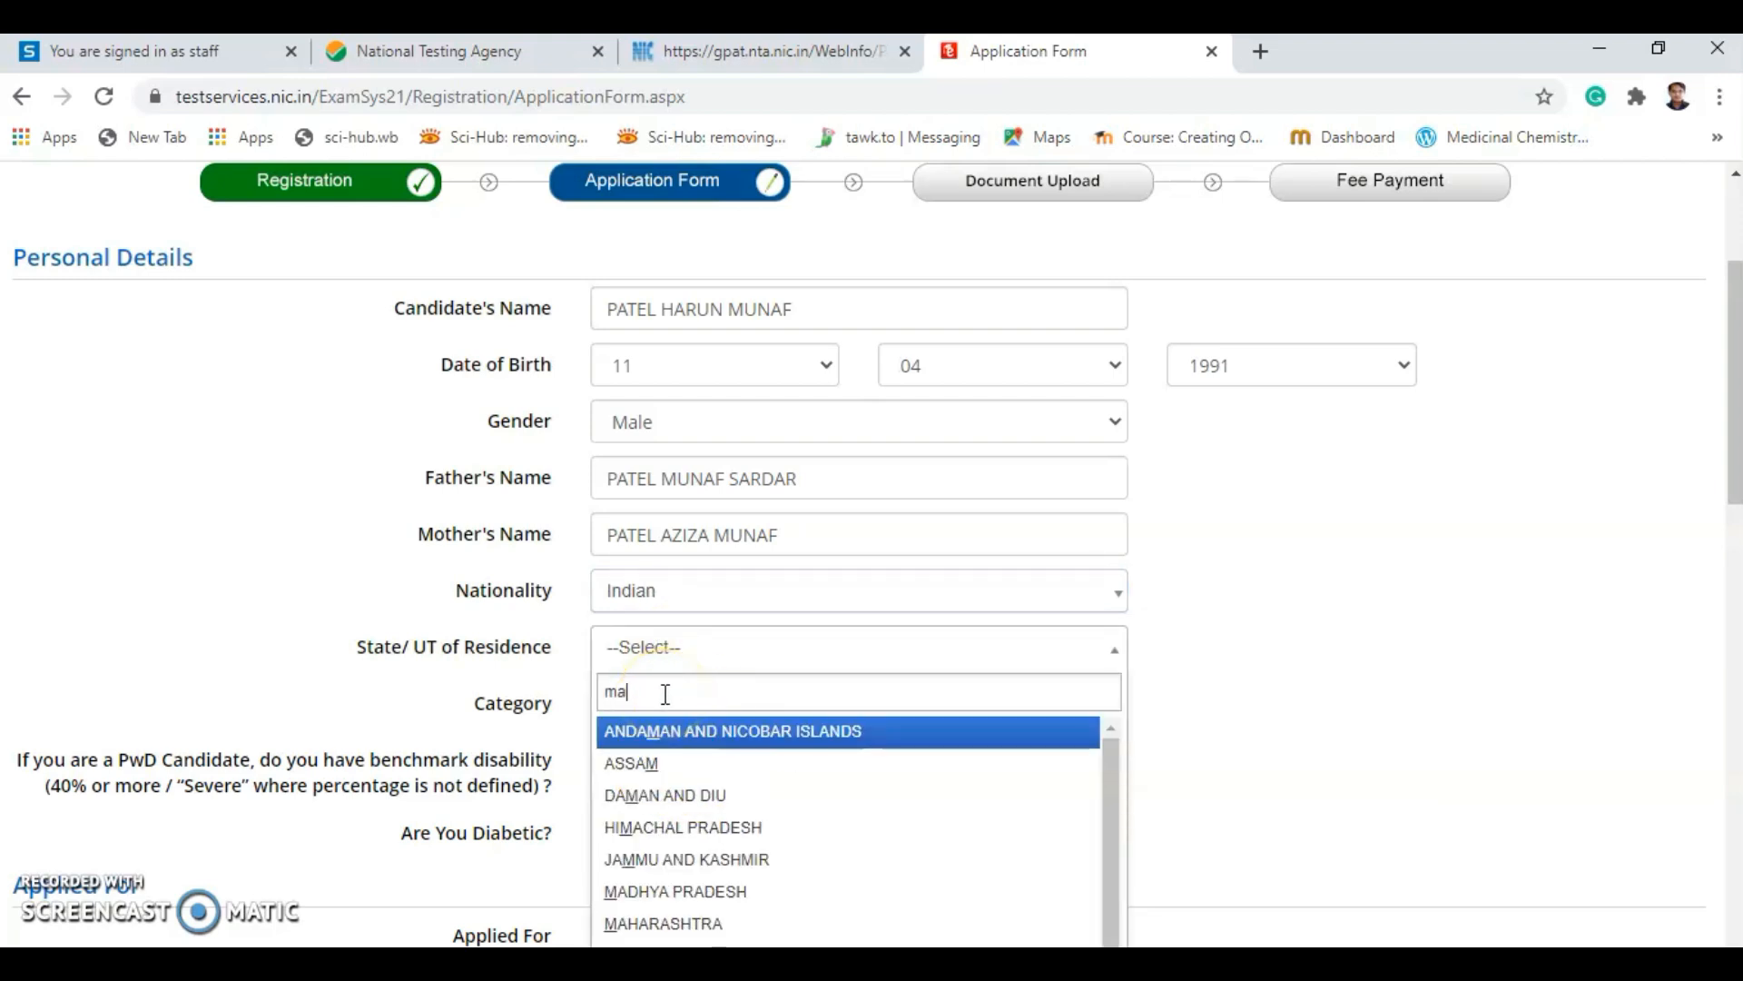
pyautogui.write('h')
pyautogui.click(670, 747)
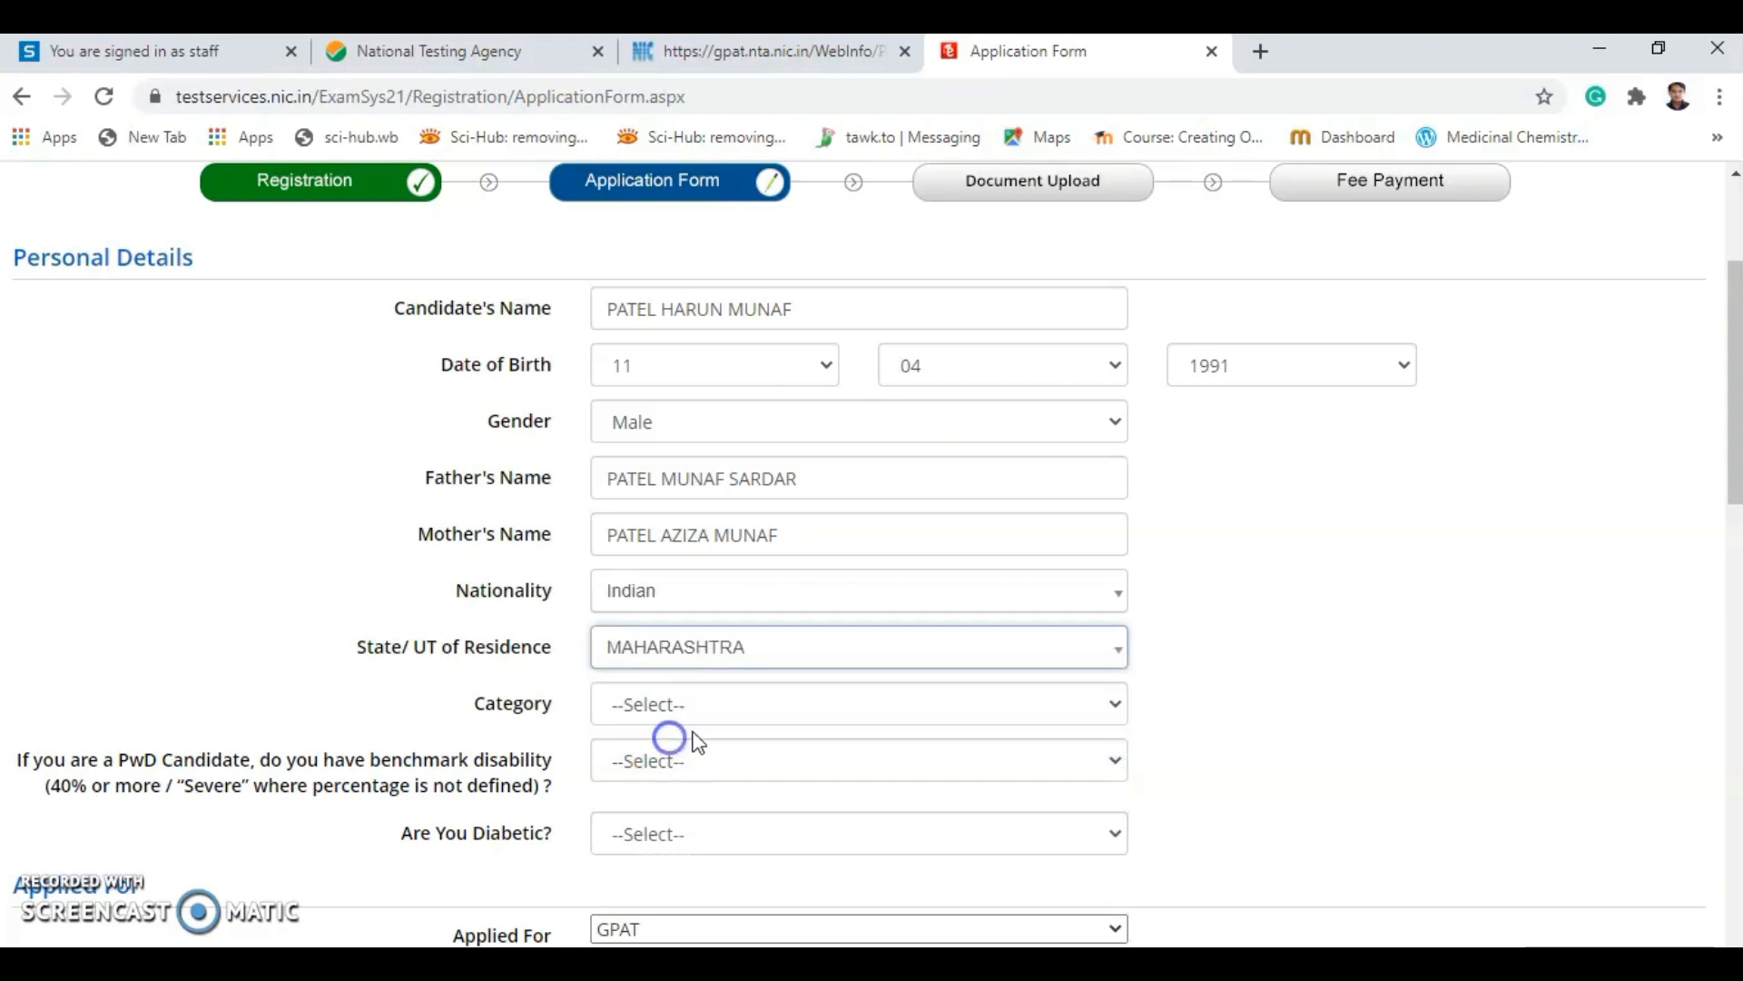
# Set Category to General and answer No to both PwD and Diabetic.
pyautogui.scroll(-3, 690, 726)
pyautogui.click(722, 450)
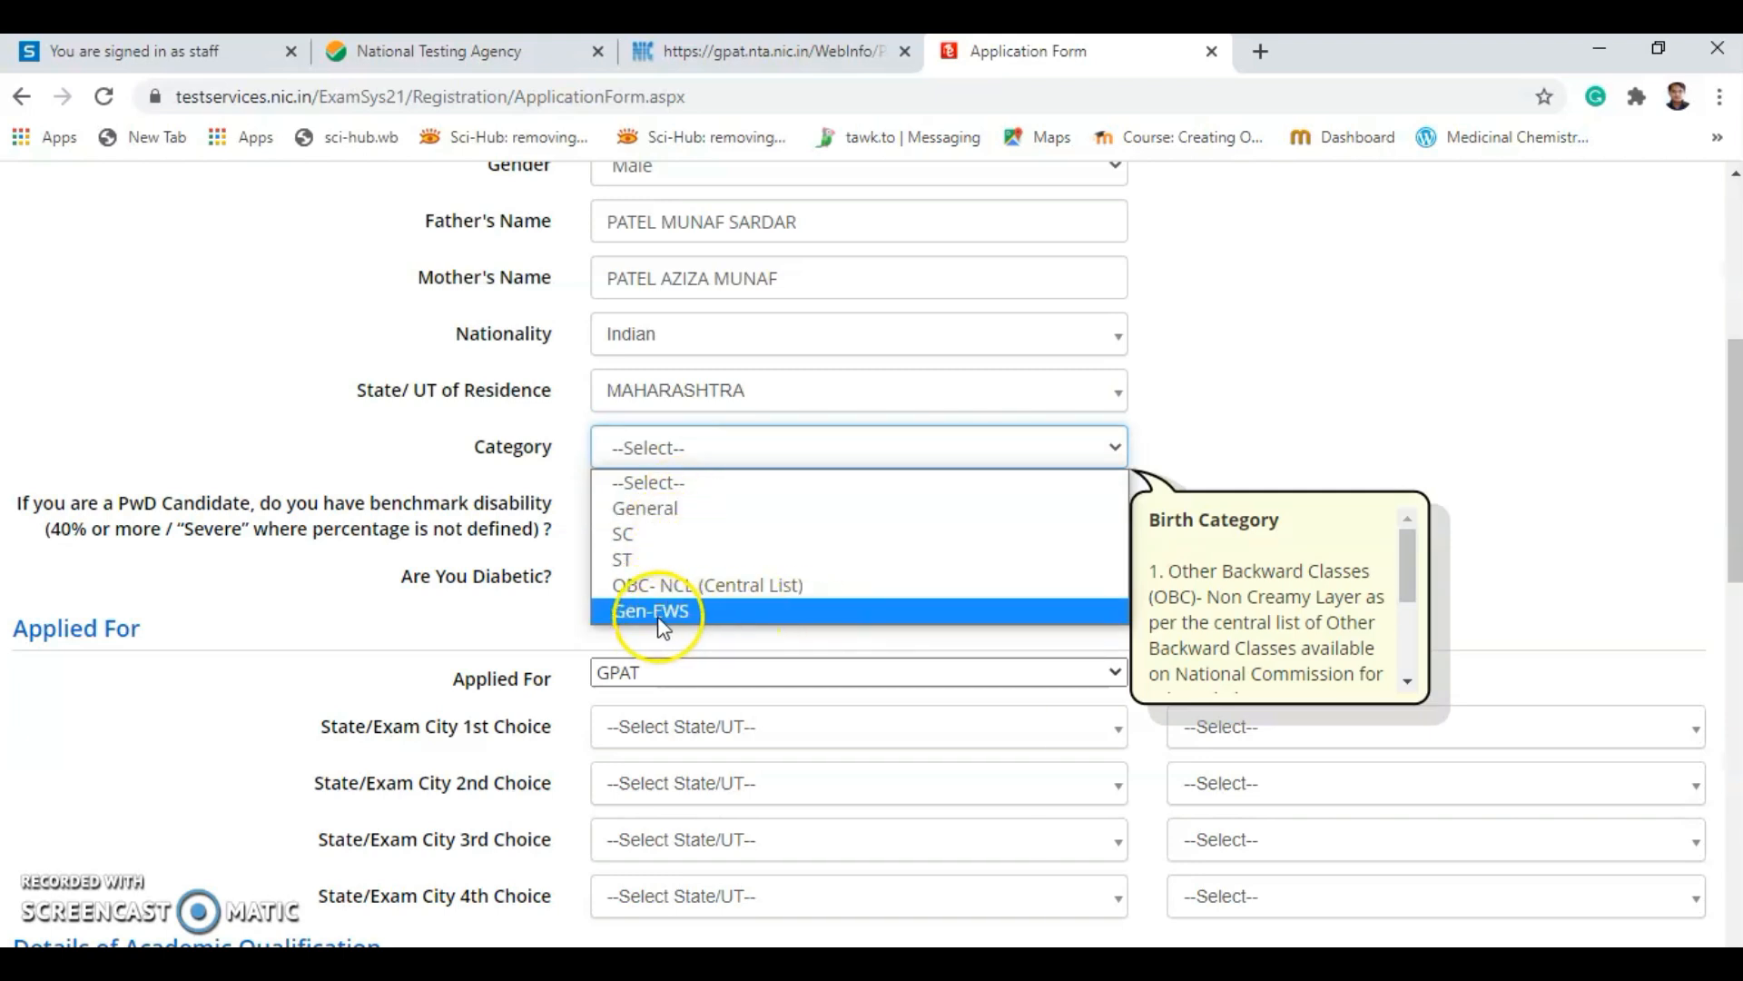
pyautogui.click(670, 514)
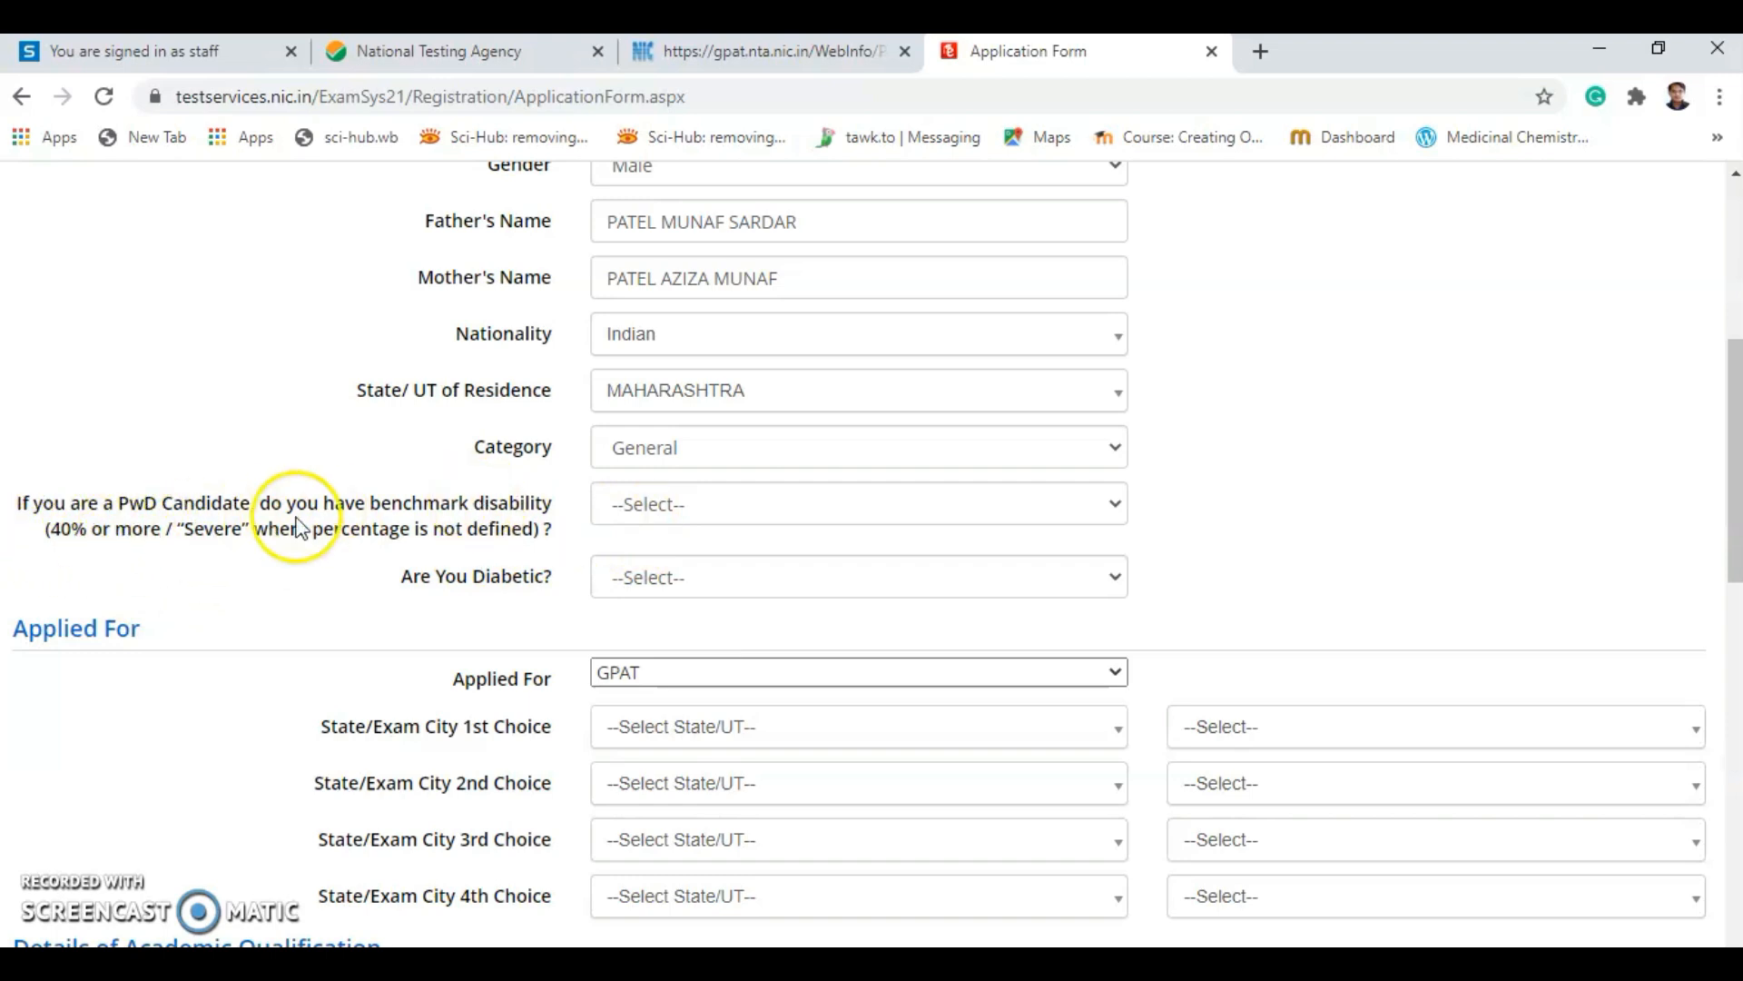
pyautogui.click(687, 515)
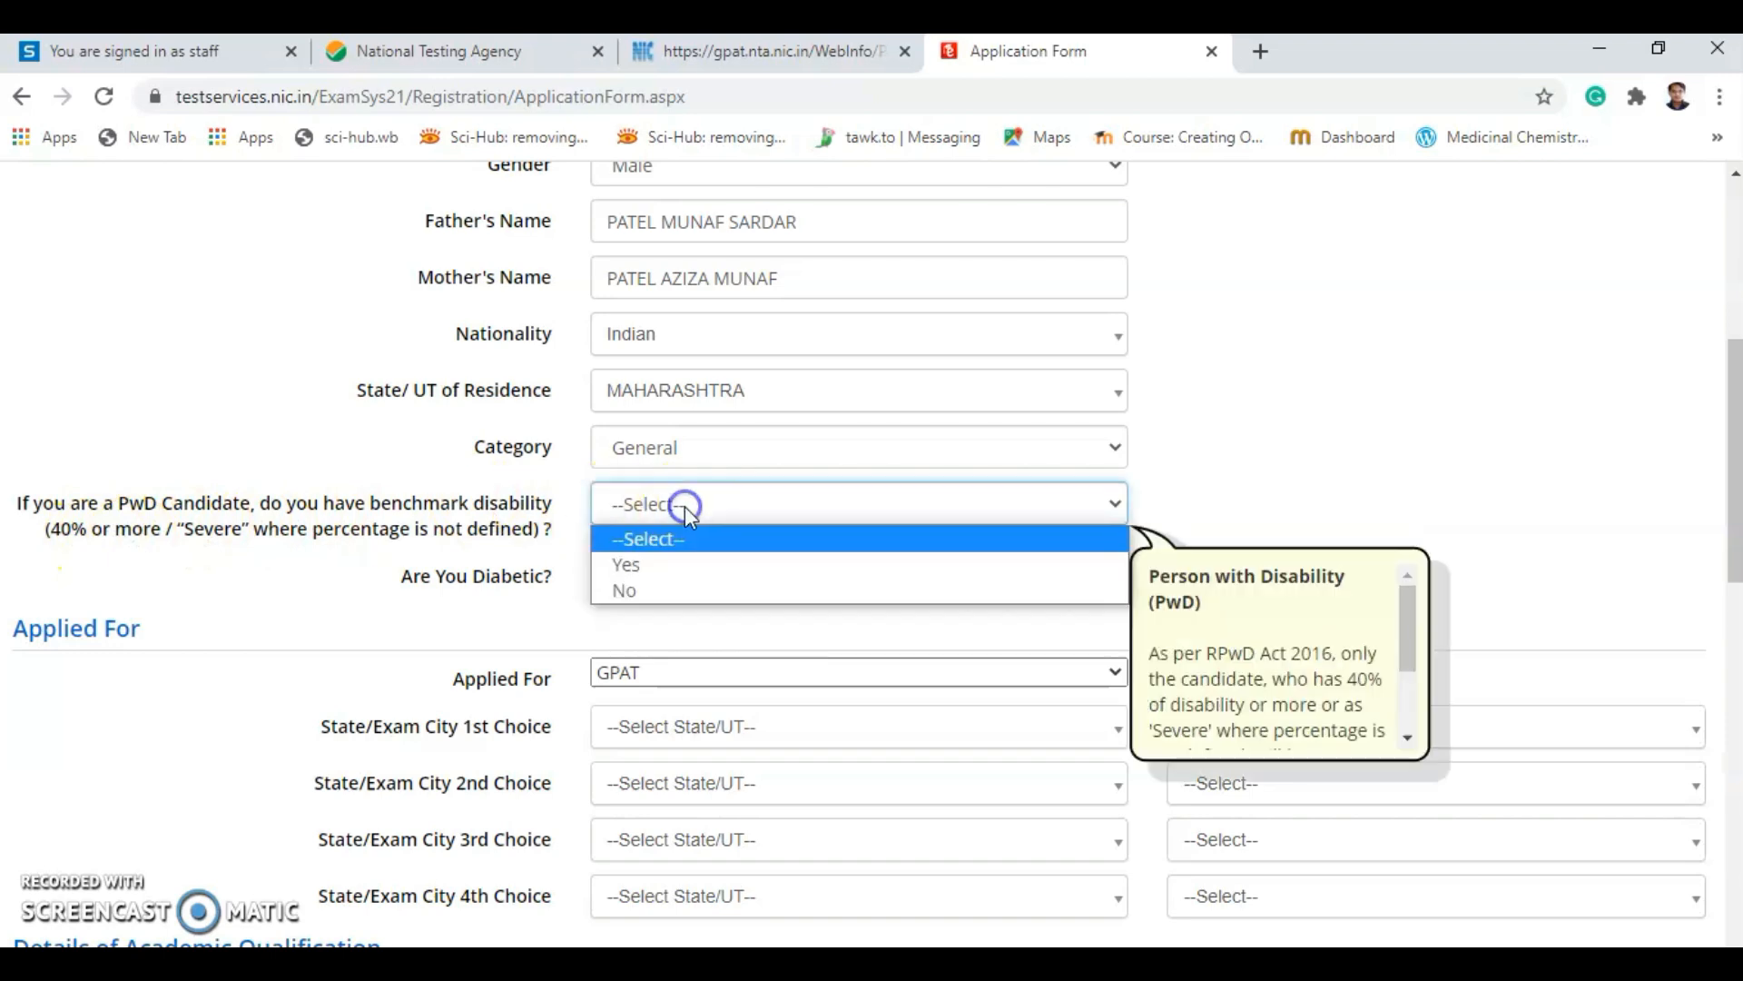
pyautogui.click(647, 586)
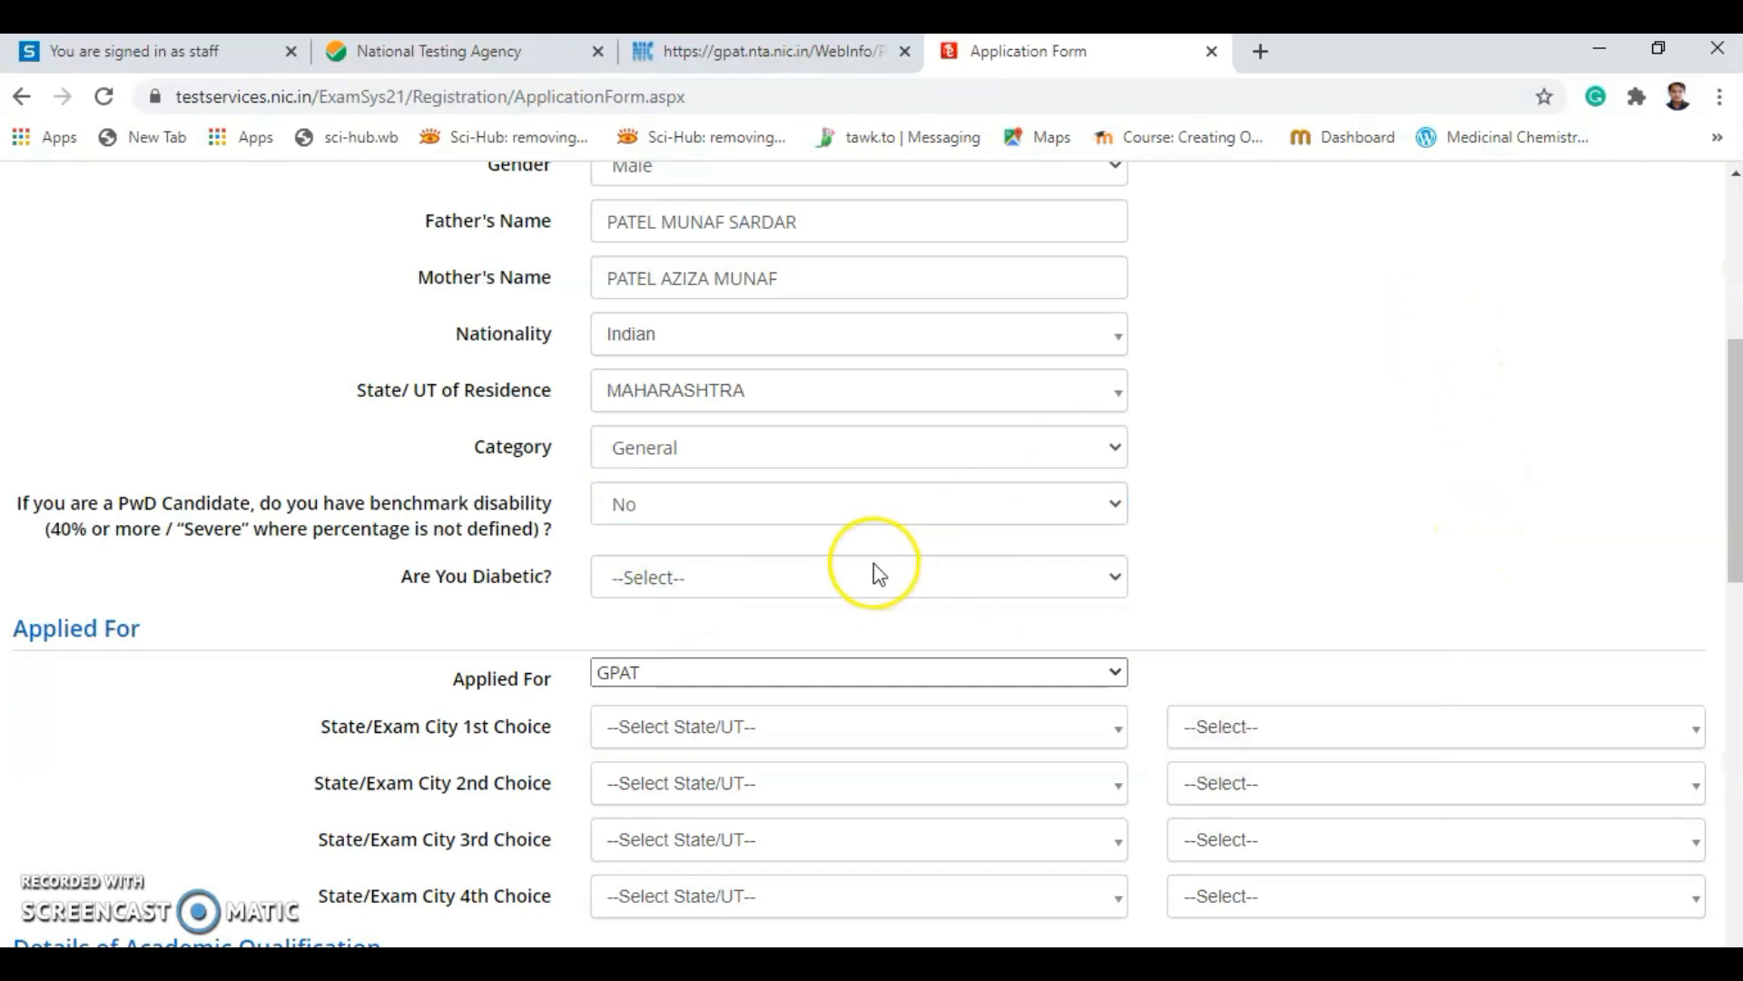
pyautogui.scroll(-3, 841, 595)
pyautogui.scroll(1, 817, 570)
pyautogui.click(712, 447)
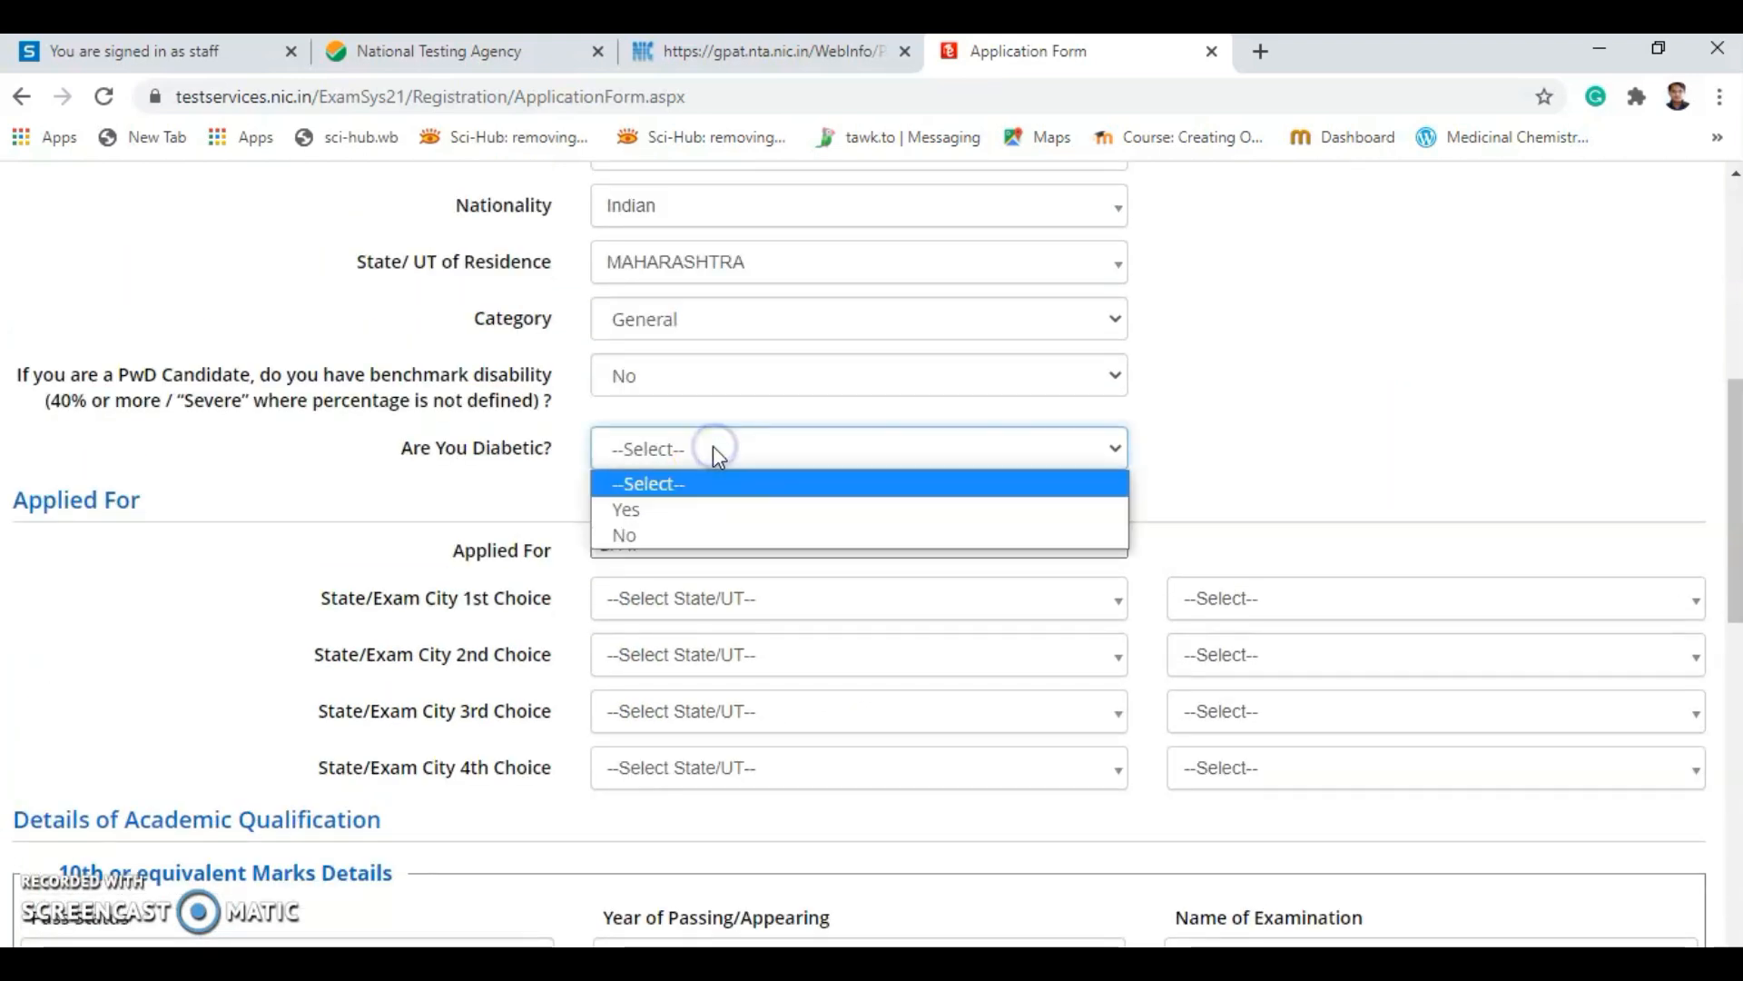
pyautogui.click(509, 470)
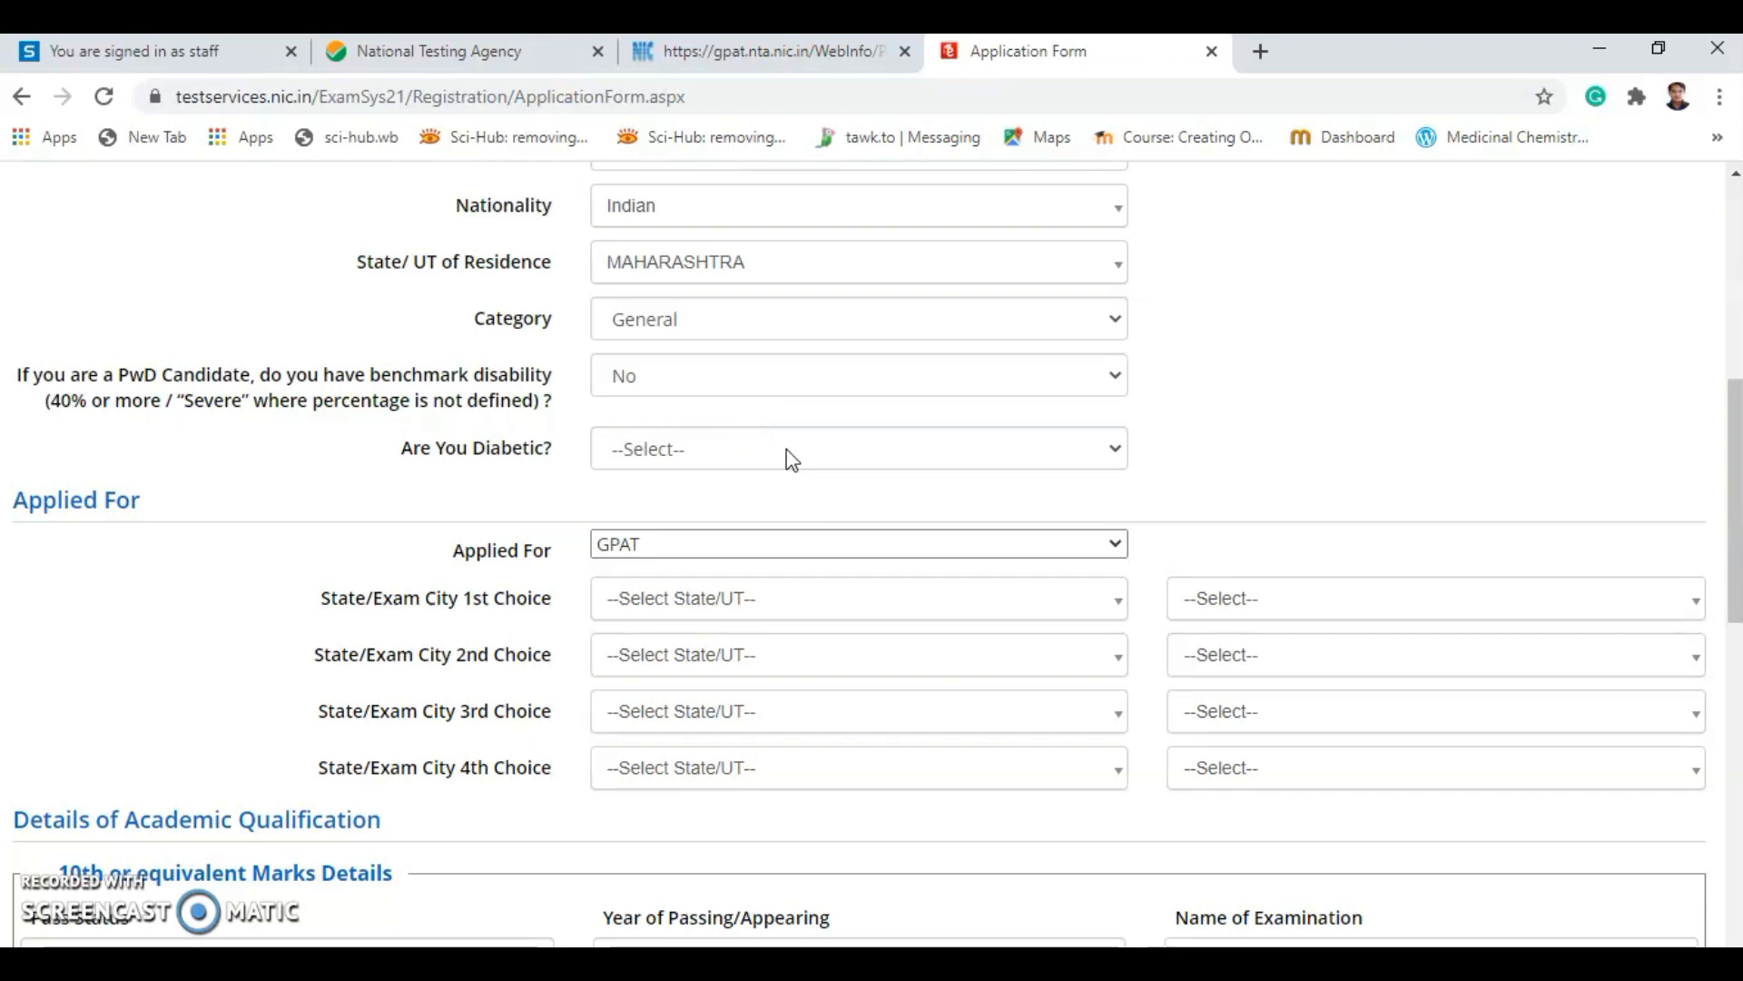
pyautogui.click(730, 453)
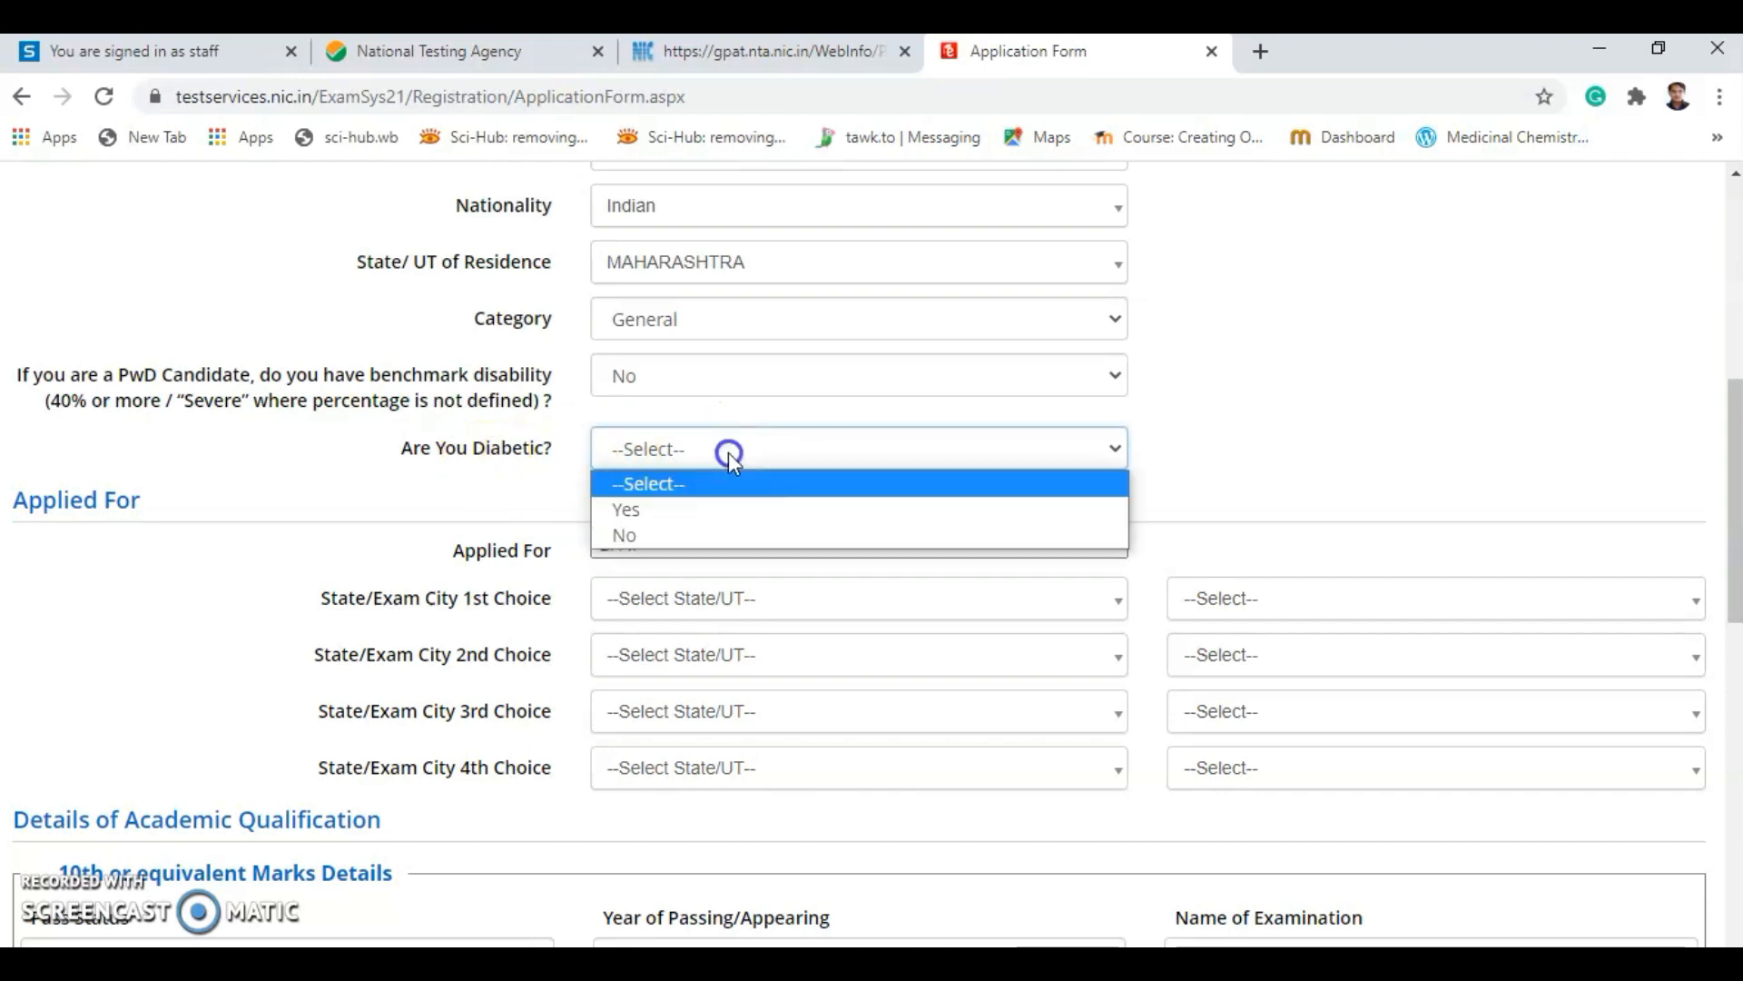
pyautogui.click(711, 535)
# Keep GPAT as the exam and set the first choice to MAHARASHTRA, Dhule.
pyautogui.scroll(-1, 1053, 535)
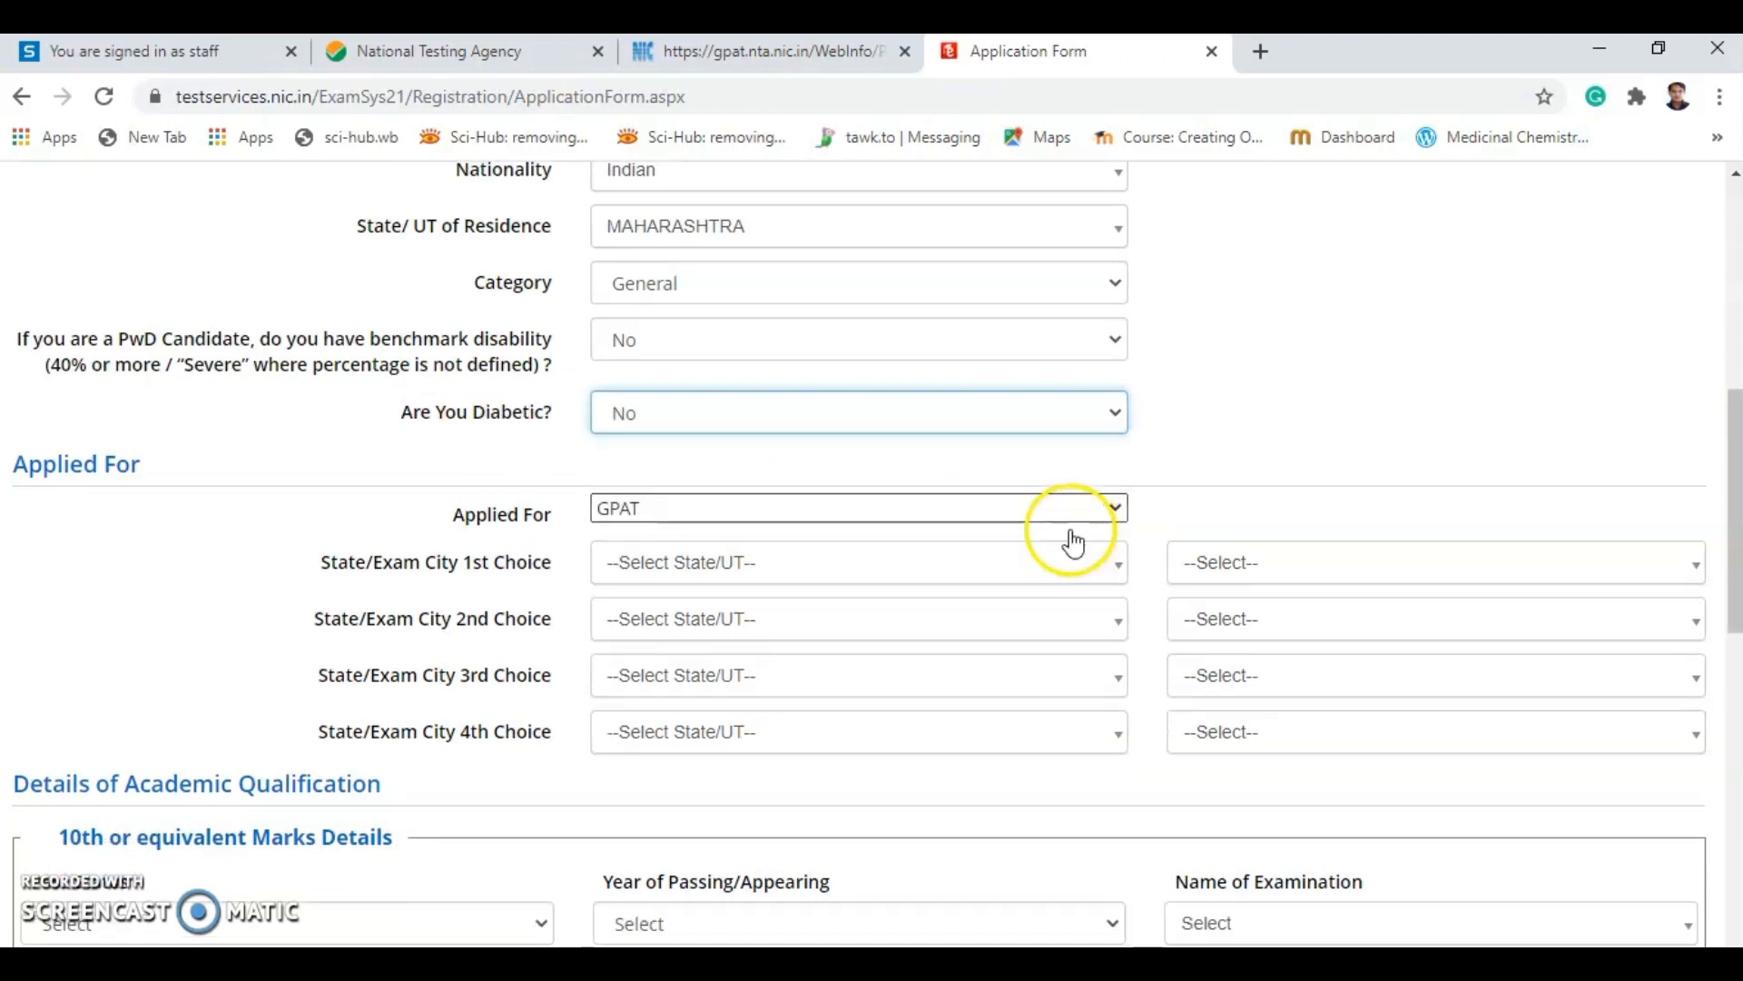
pyautogui.scroll(-1, 1072, 542)
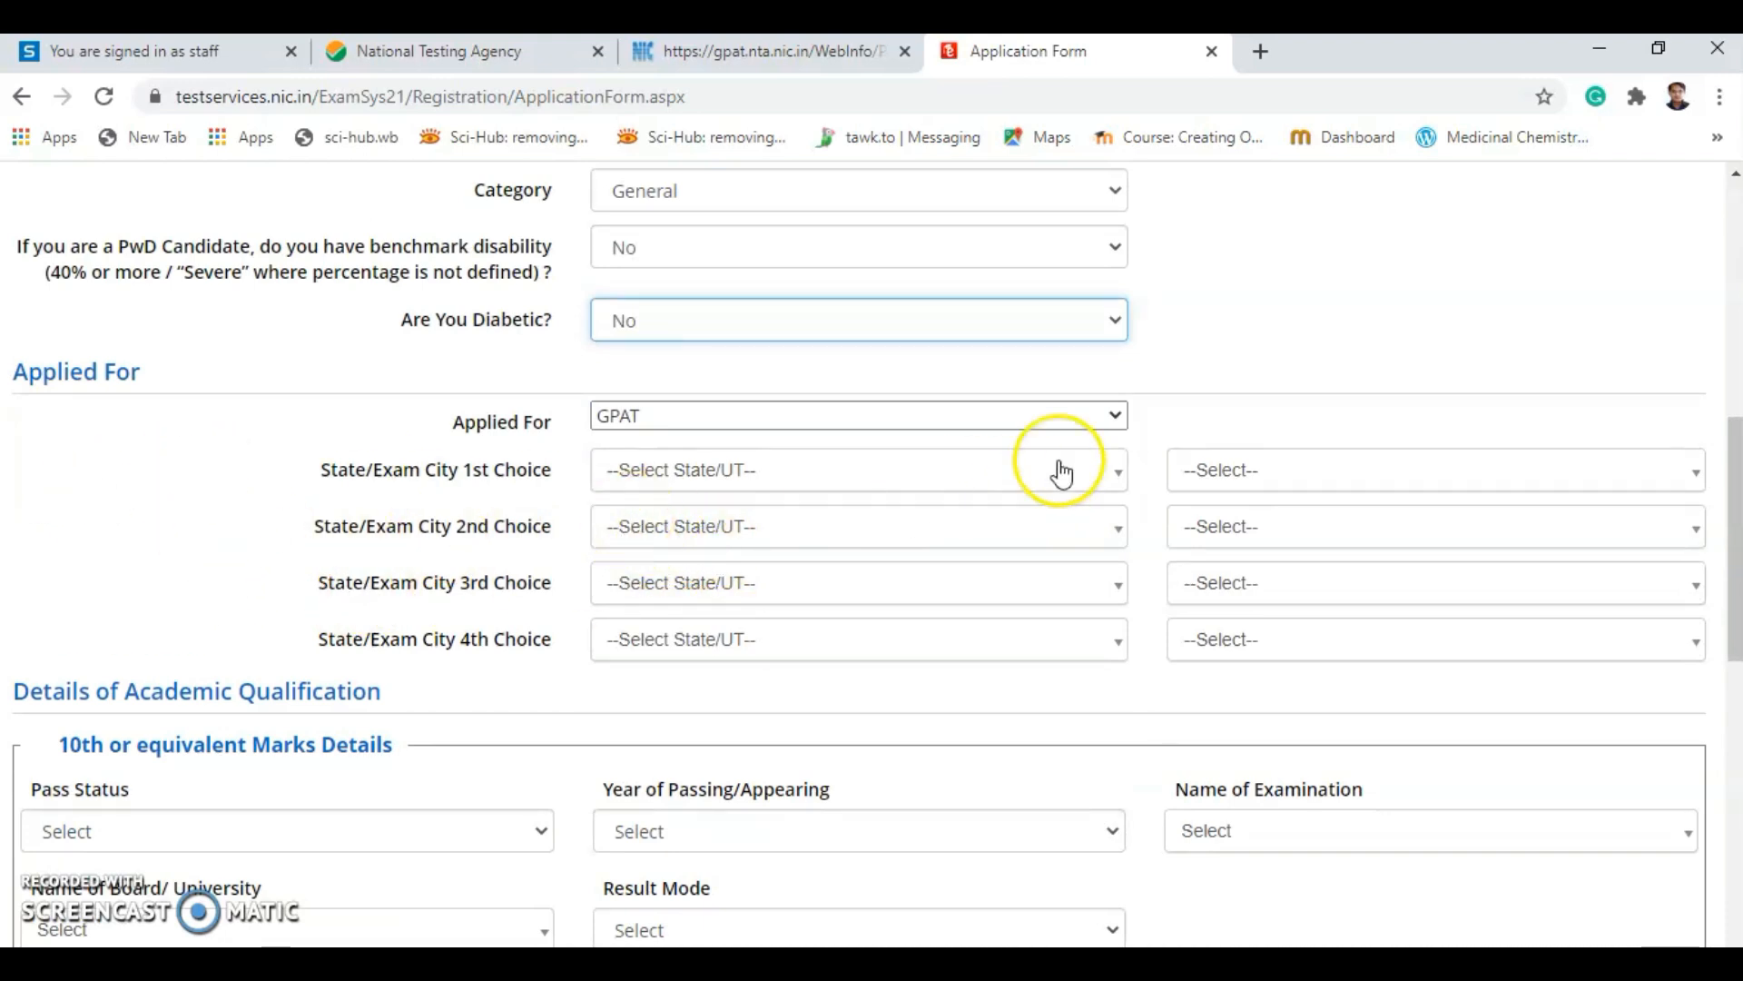
pyautogui.click(1029, 419)
pyautogui.click(1027, 424)
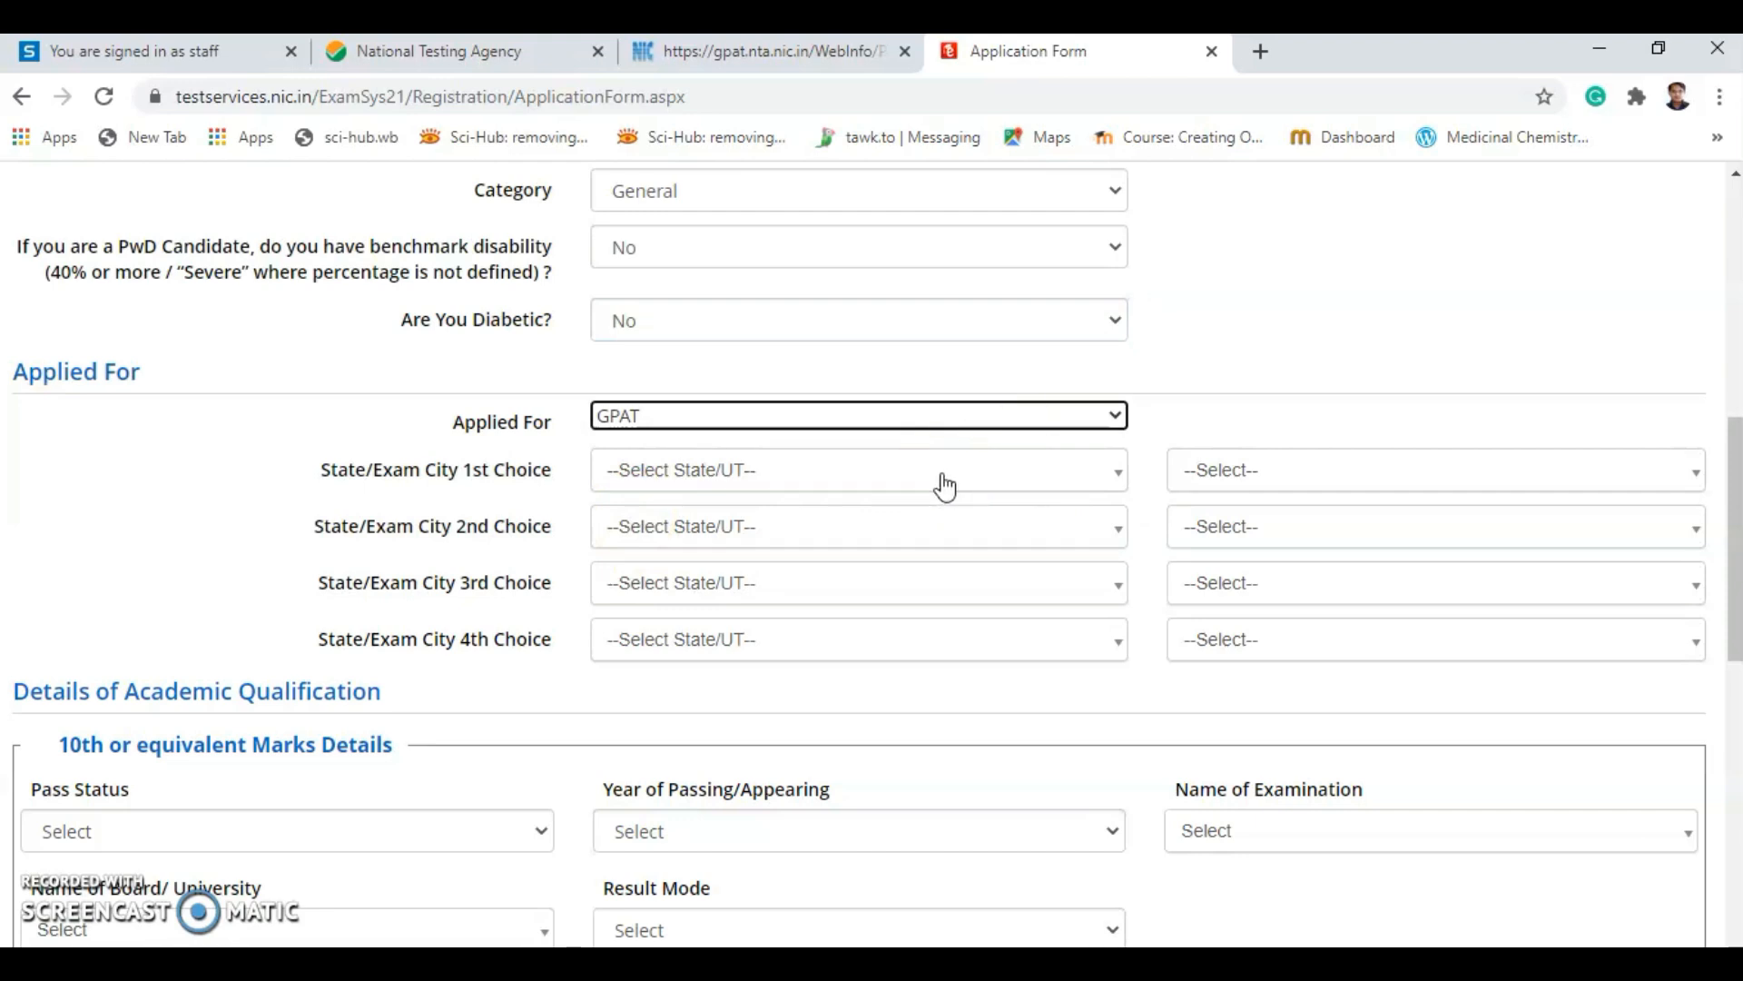
pyautogui.click(944, 487)
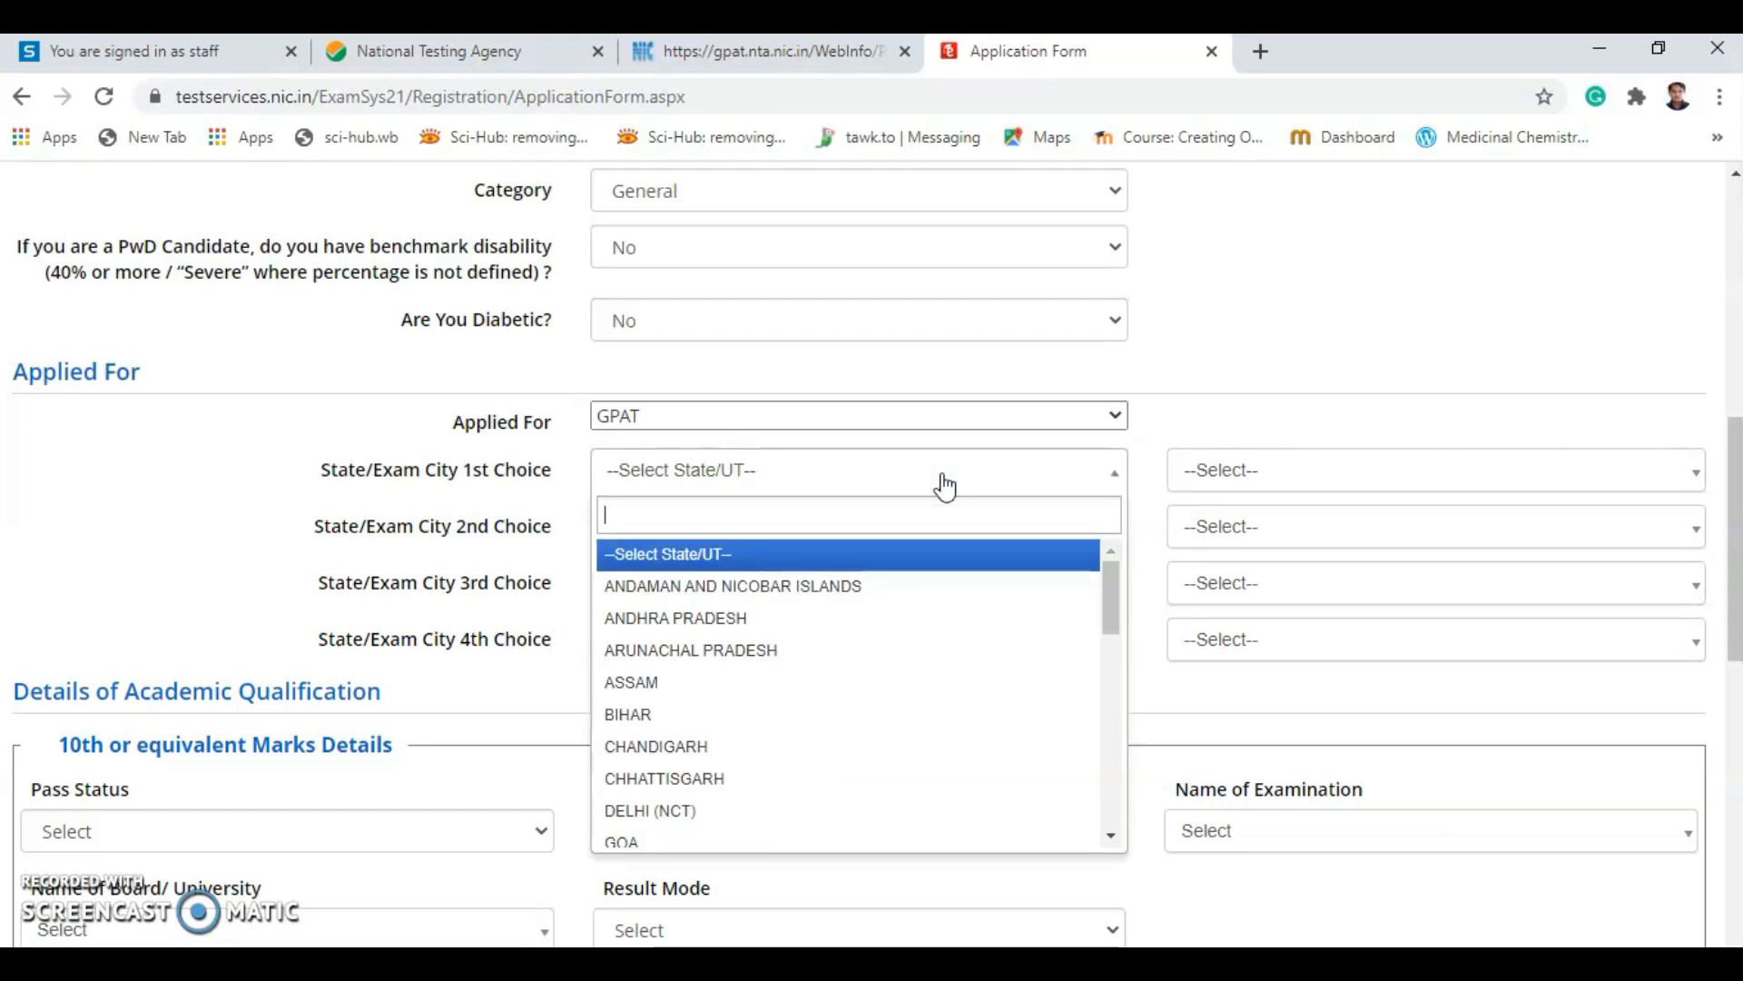
pyautogui.click(754, 512)
pyautogui.write('m')
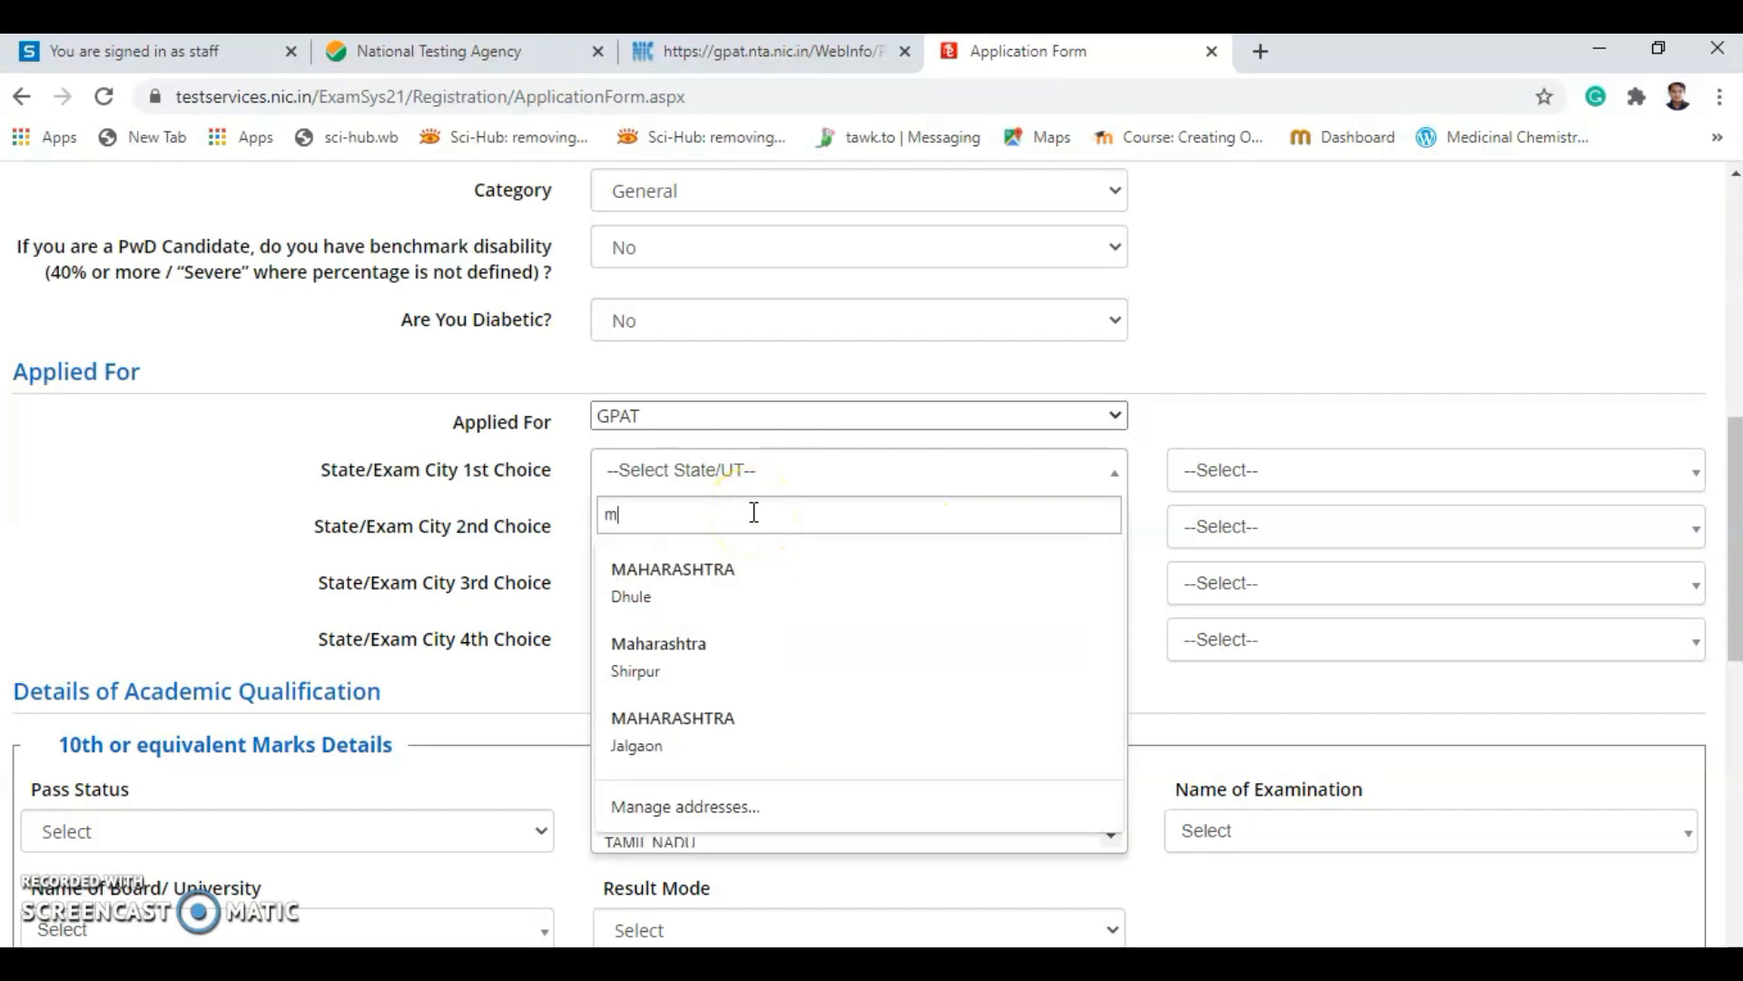
pyautogui.click(694, 590)
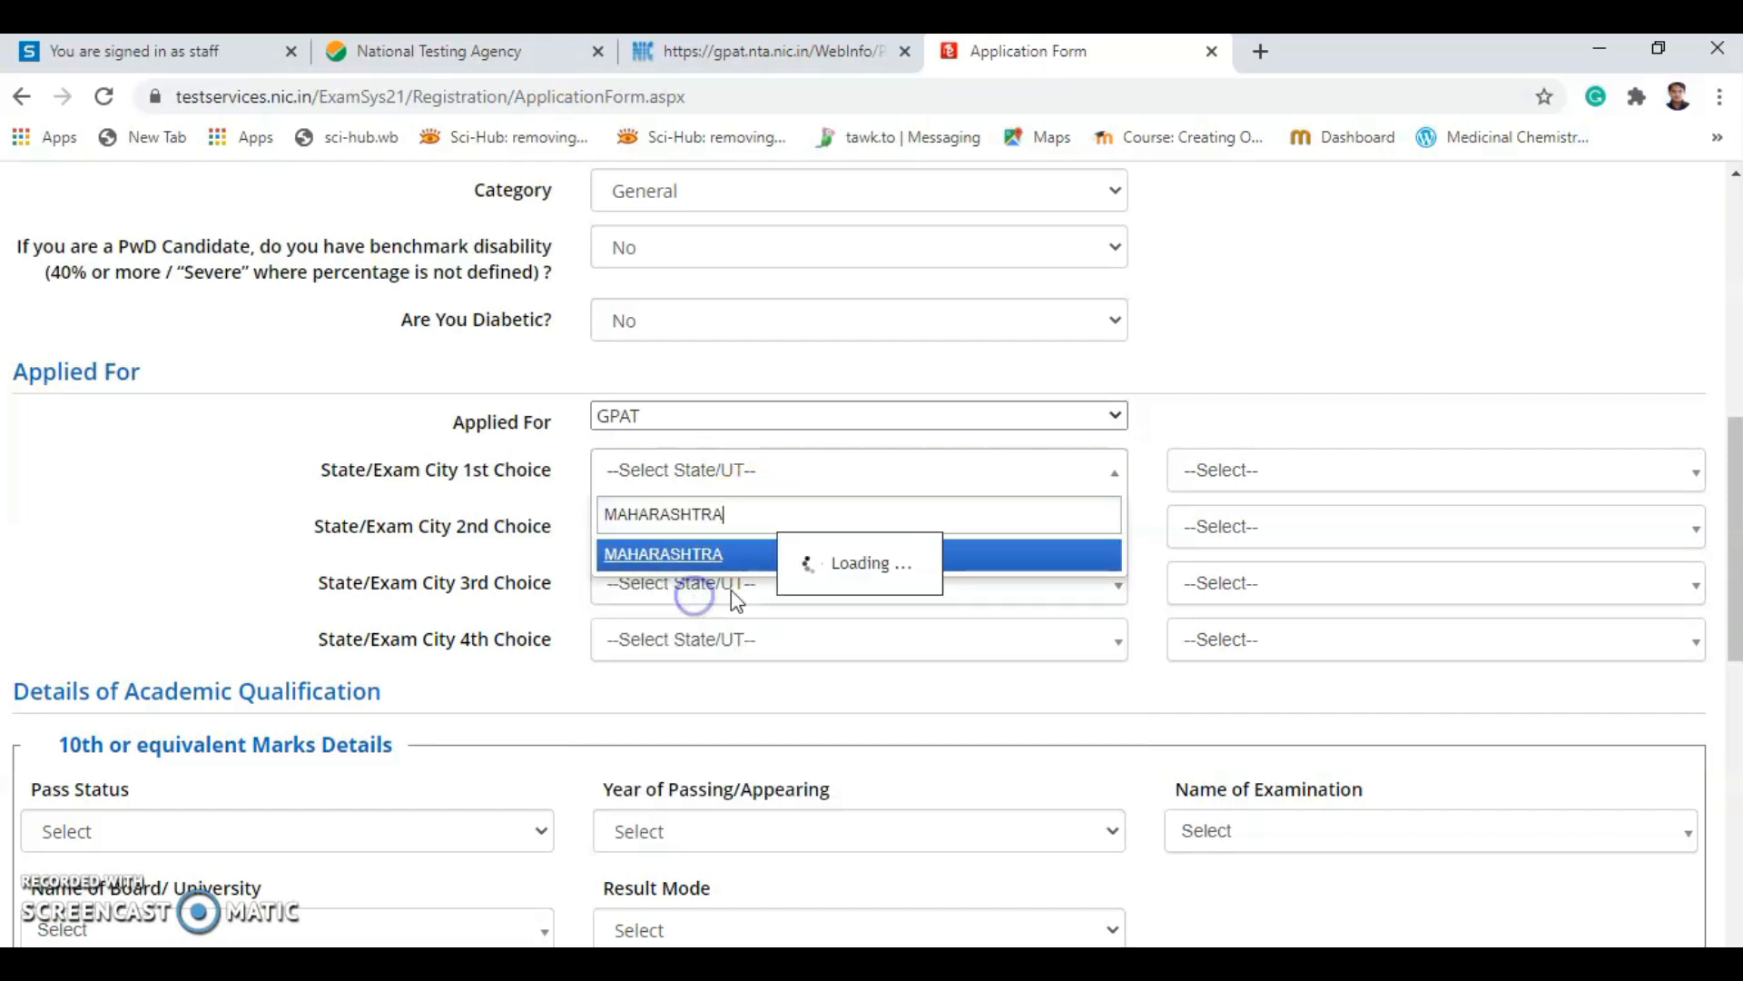
pyautogui.click(1304, 491)
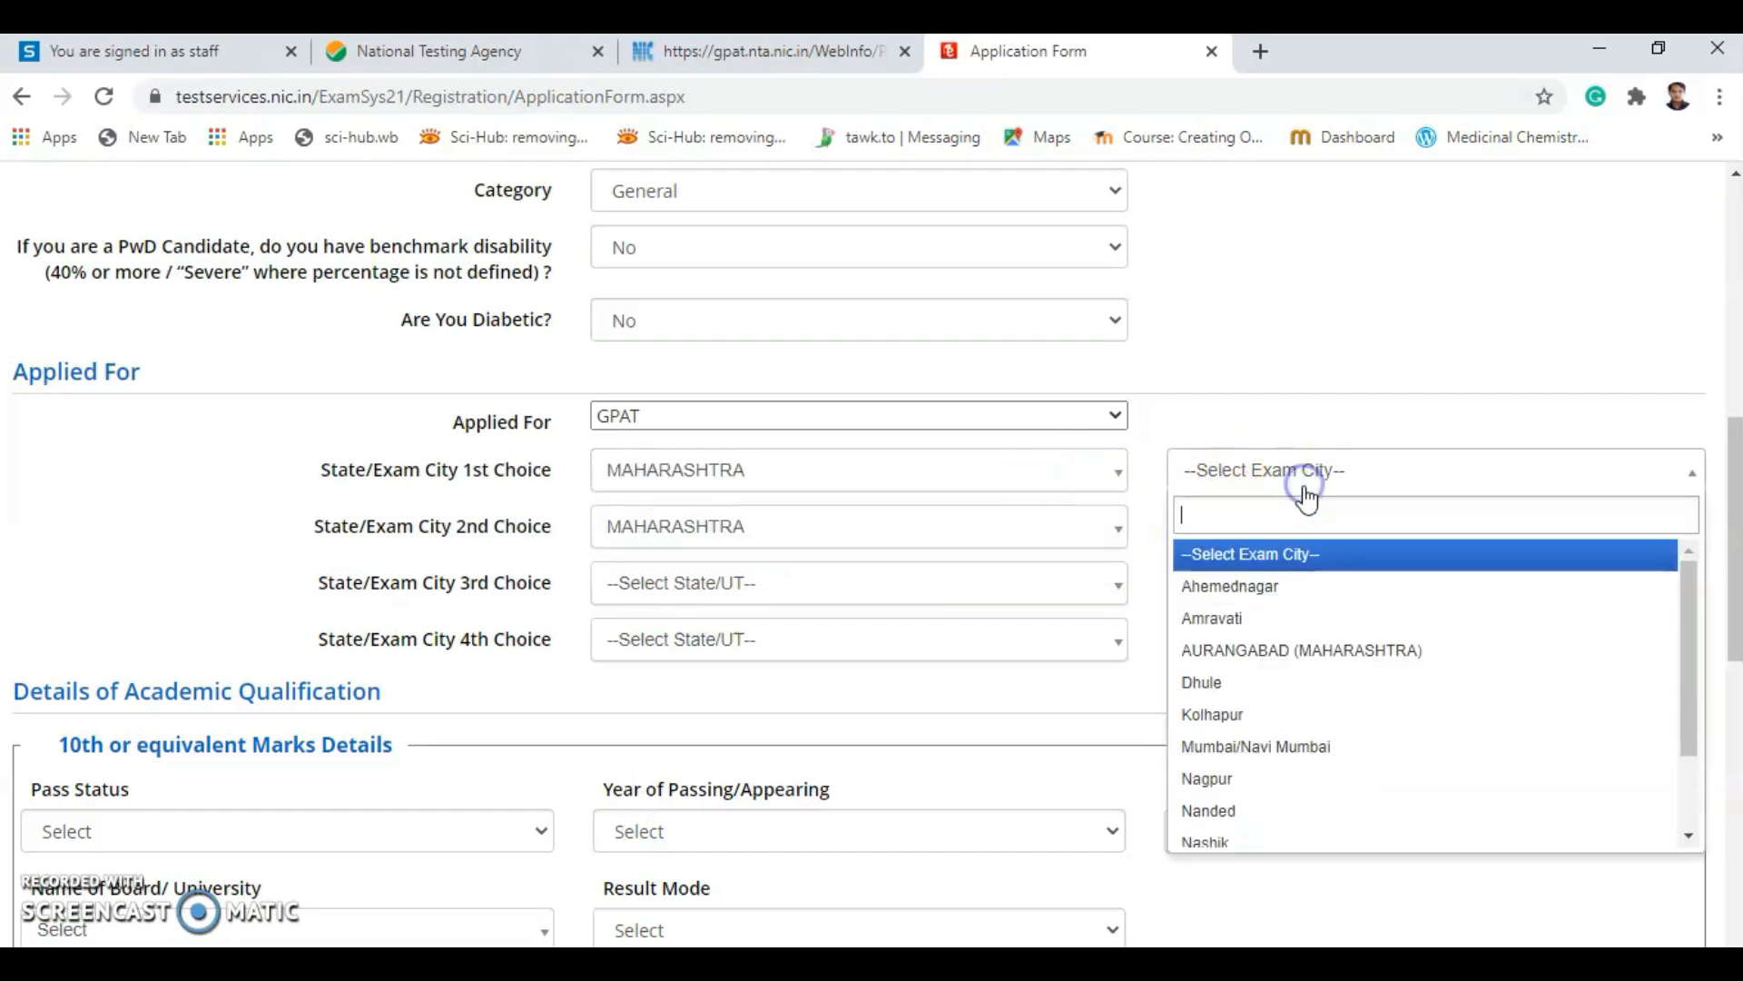
pyautogui.click(1225, 701)
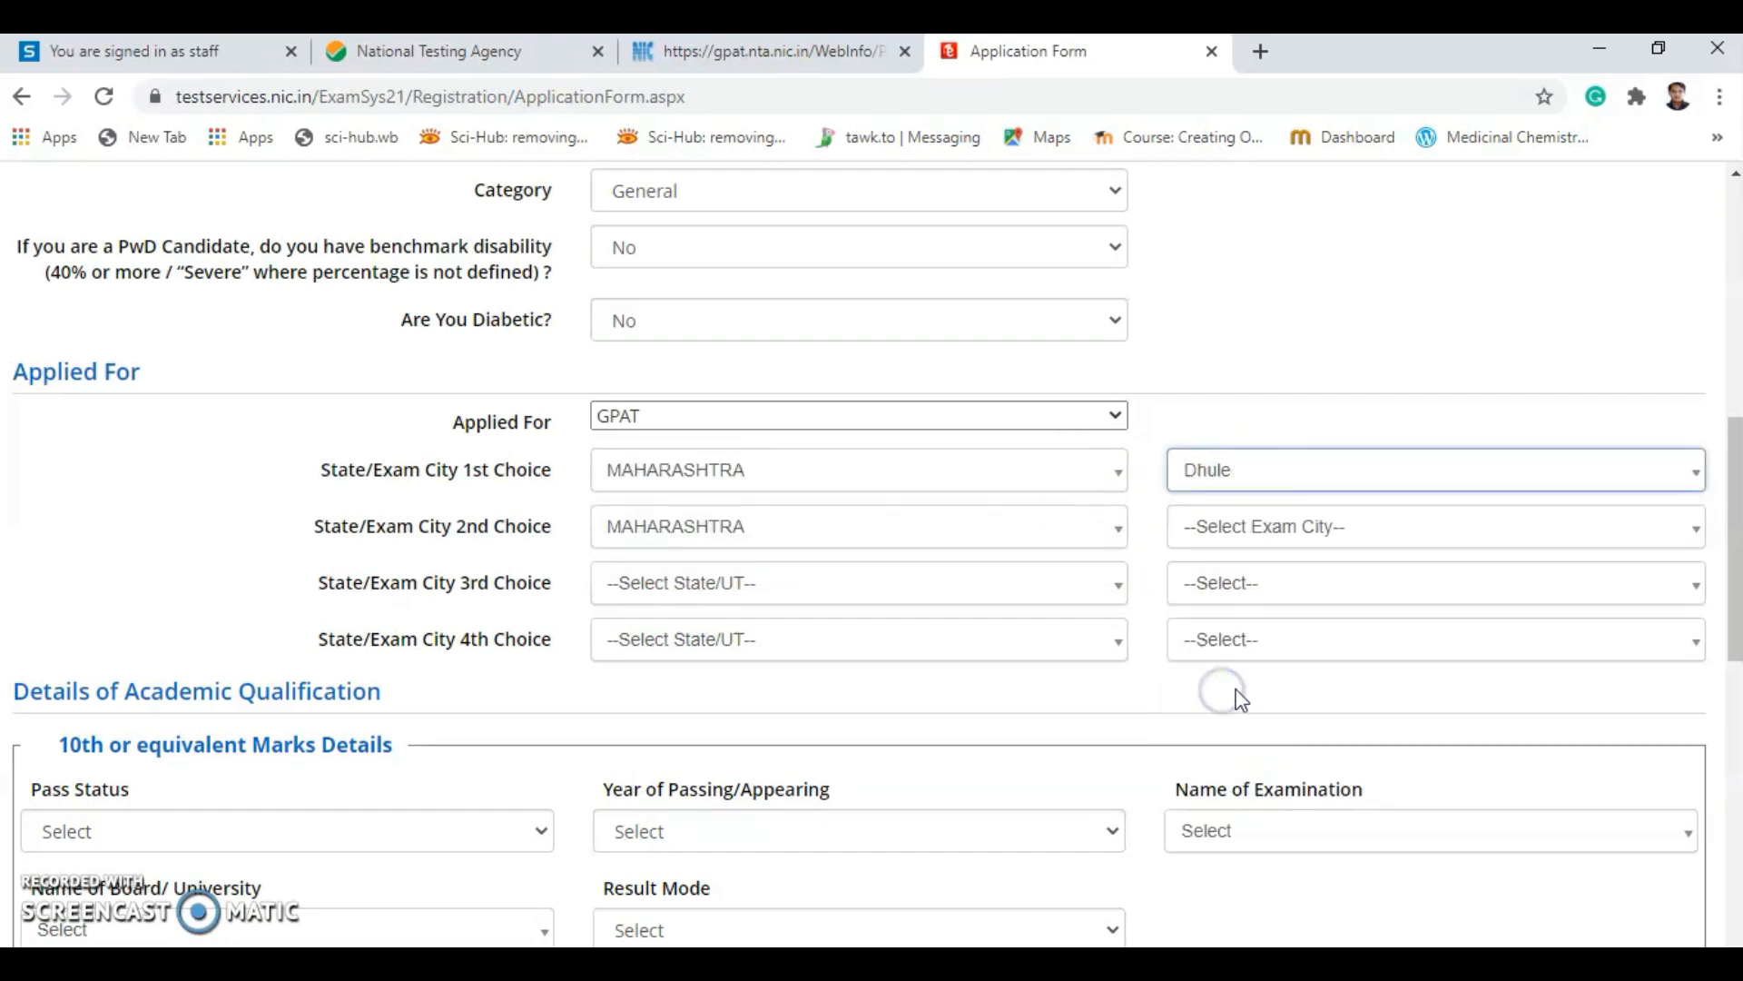
# Try Nashik as the second-choice city, then dismiss the same-choice exam centre warning.
pyautogui.click(941, 545)
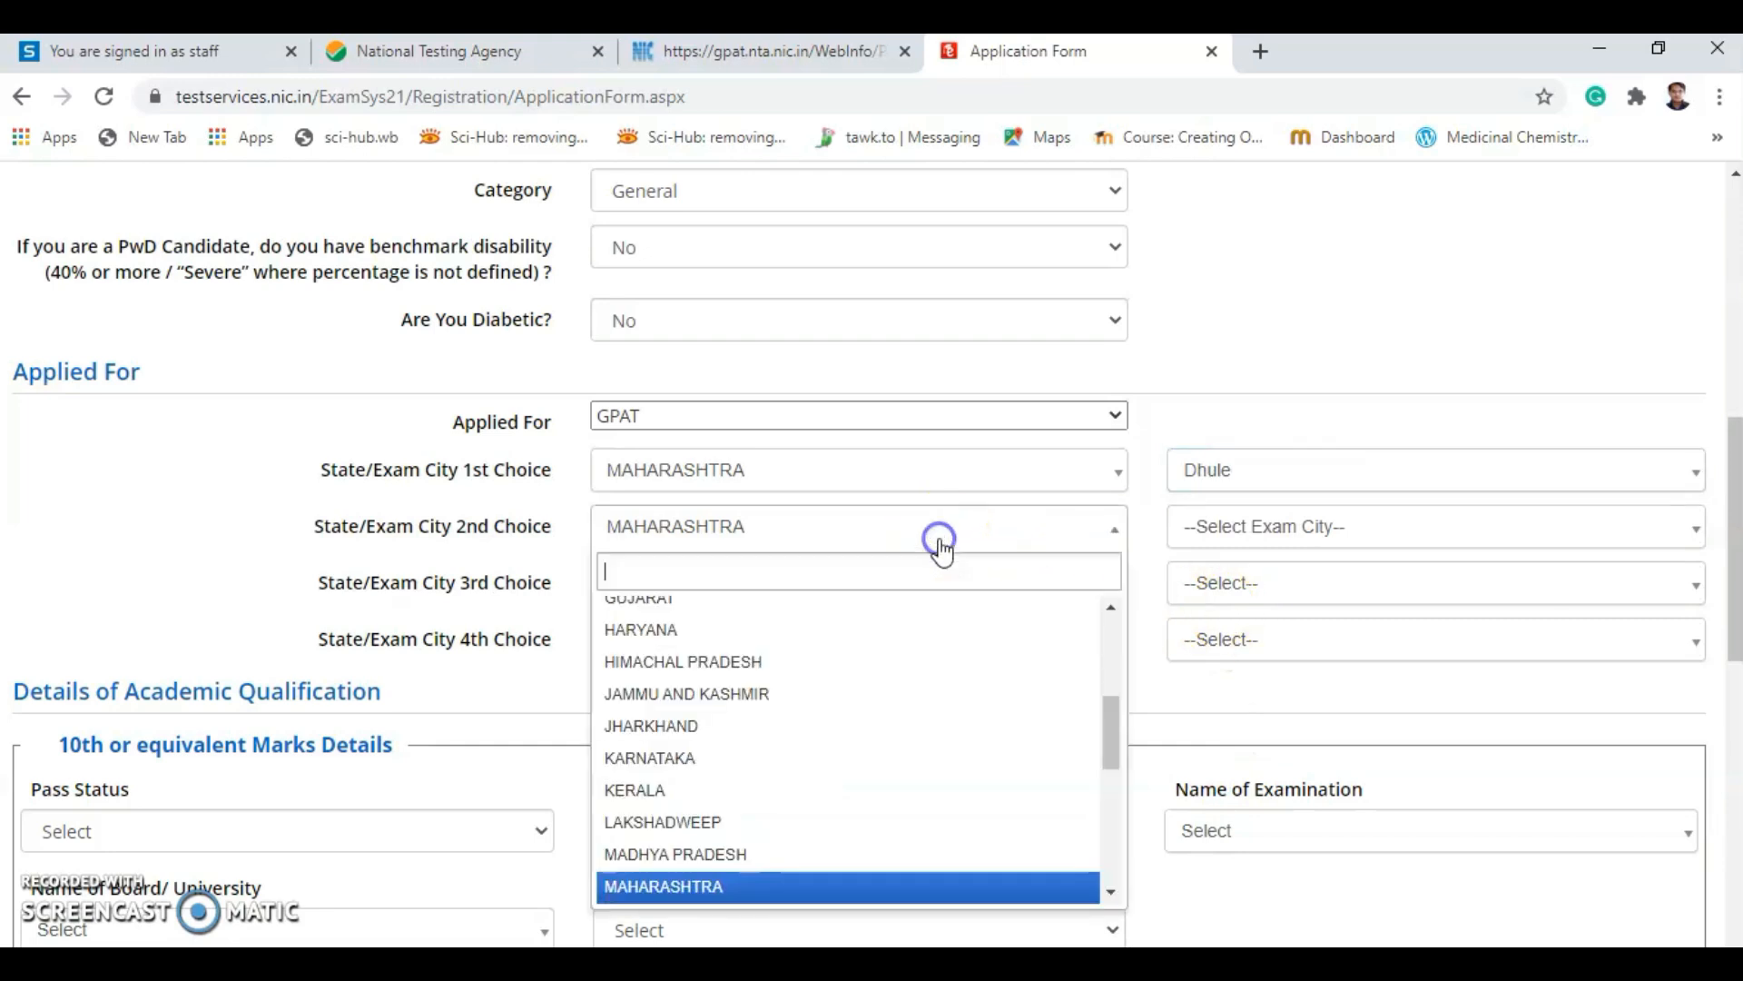
pyautogui.click(1326, 538)
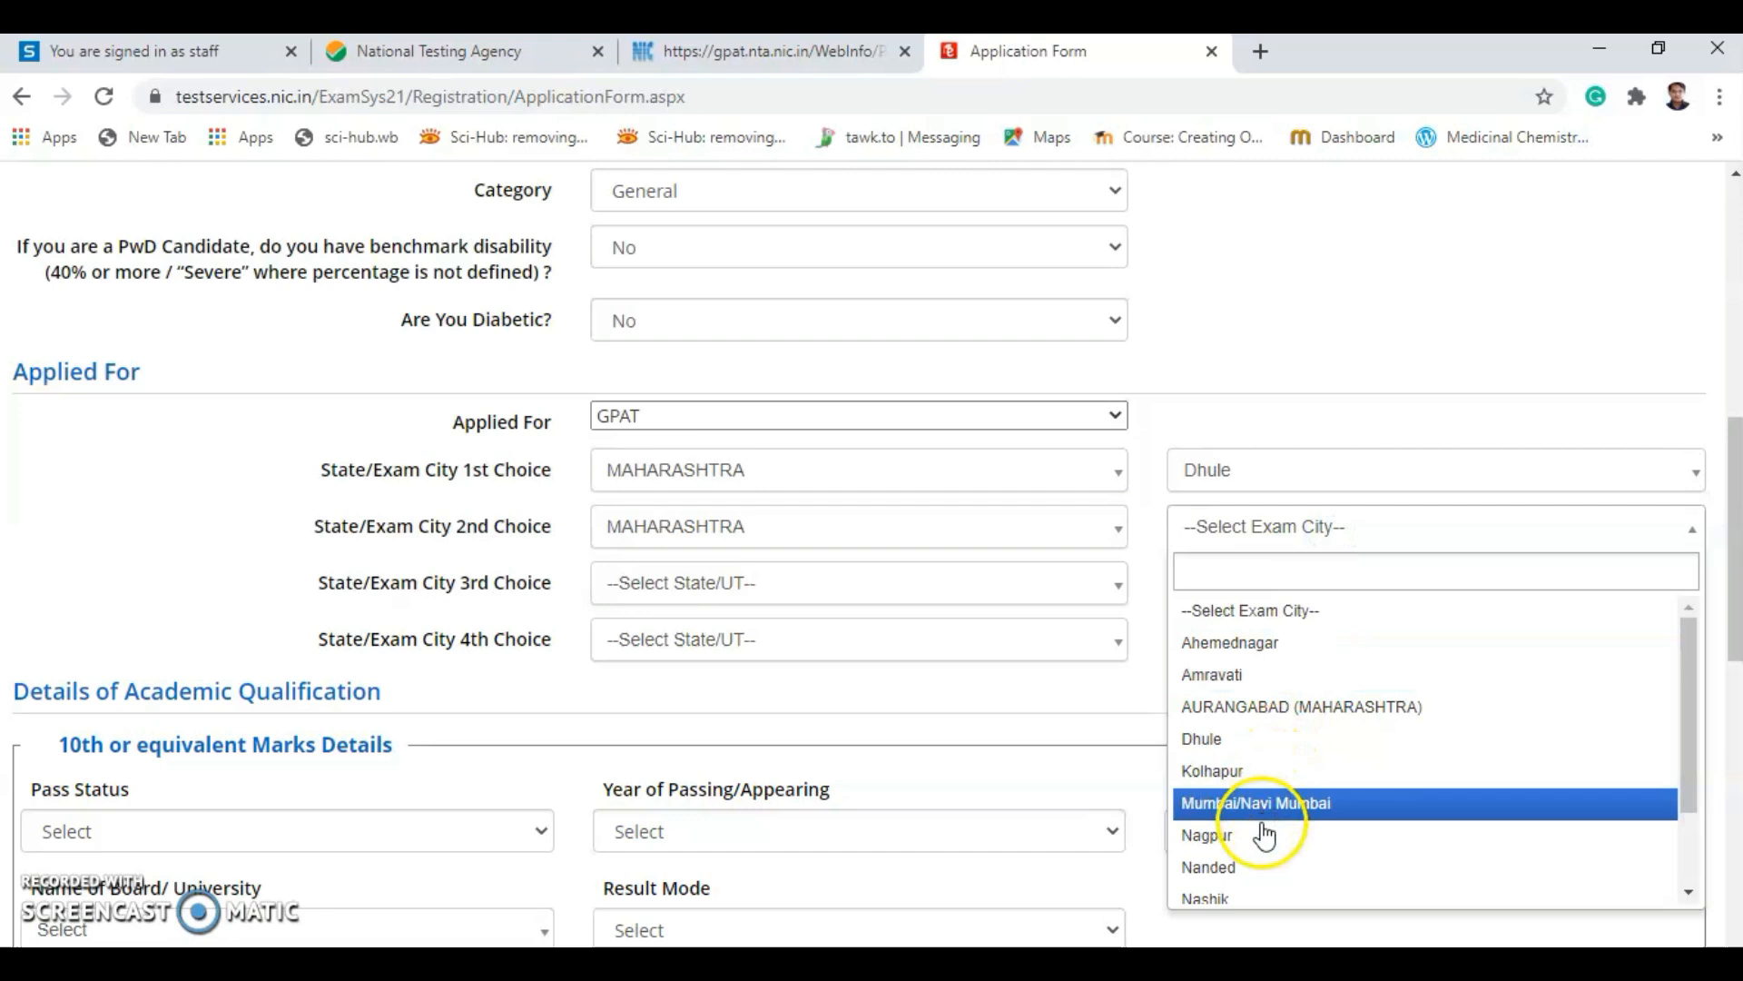
pyautogui.click(1221, 885)
pyautogui.click(779, 591)
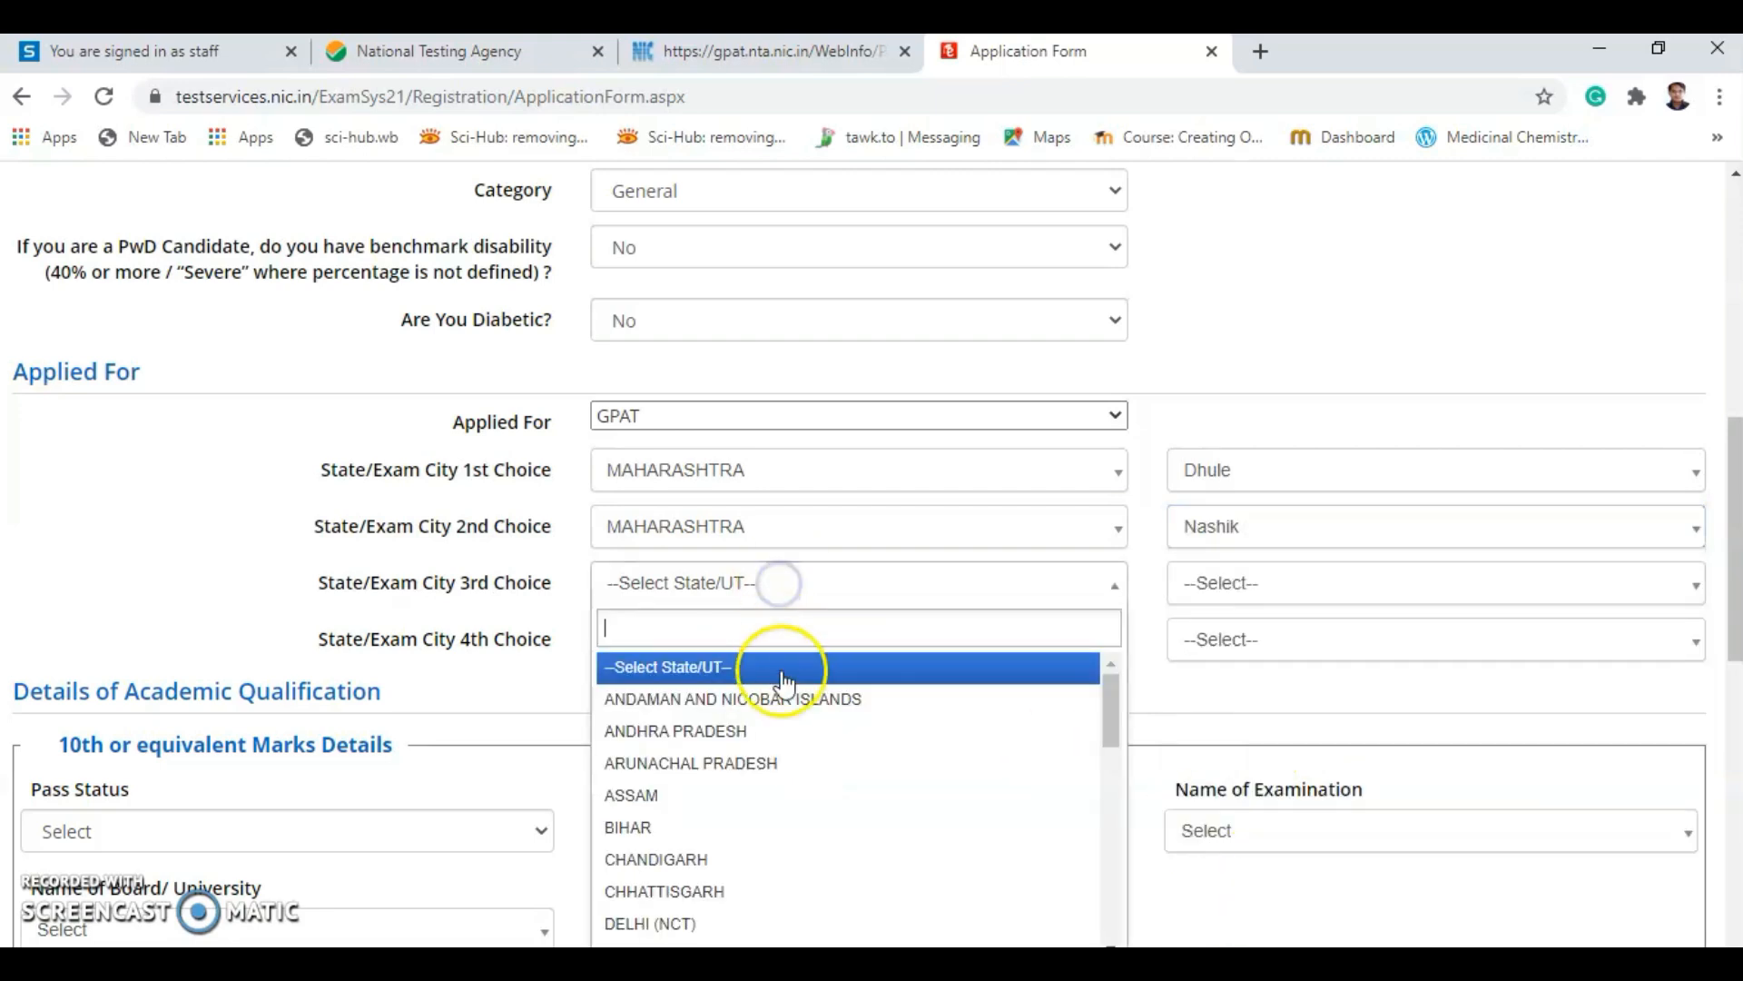
pyautogui.write('m')
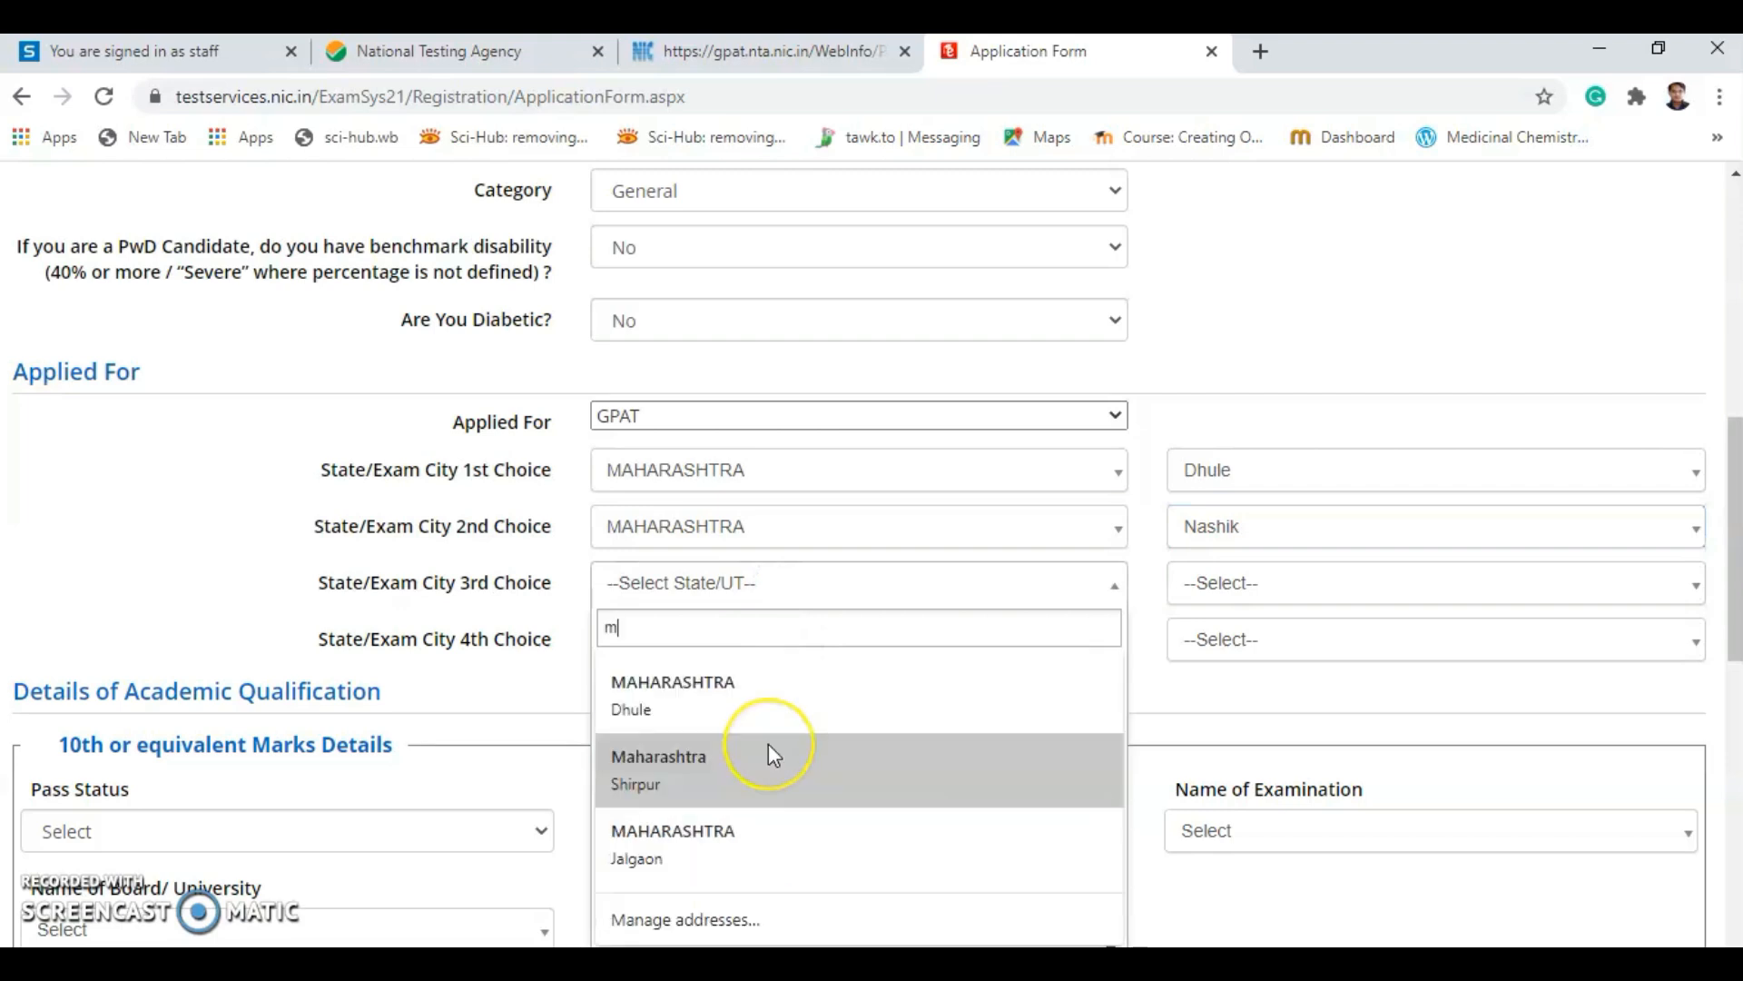
pyautogui.click(671, 699)
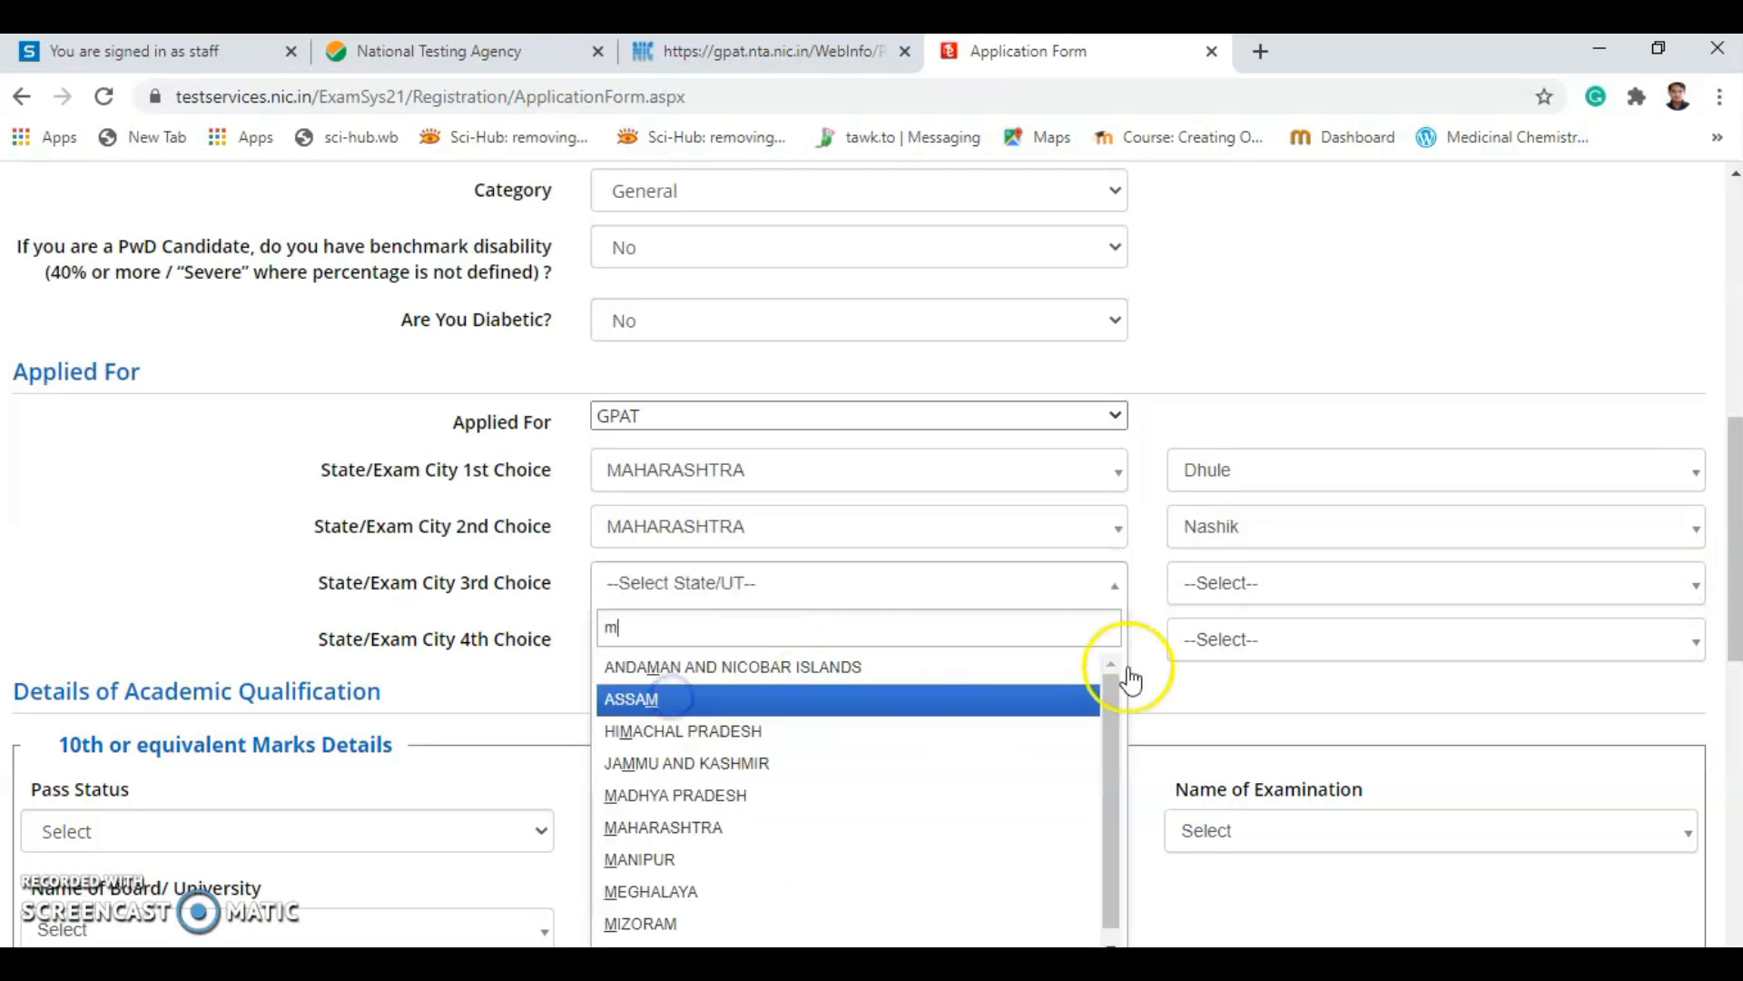
pyautogui.click(1093, 241)
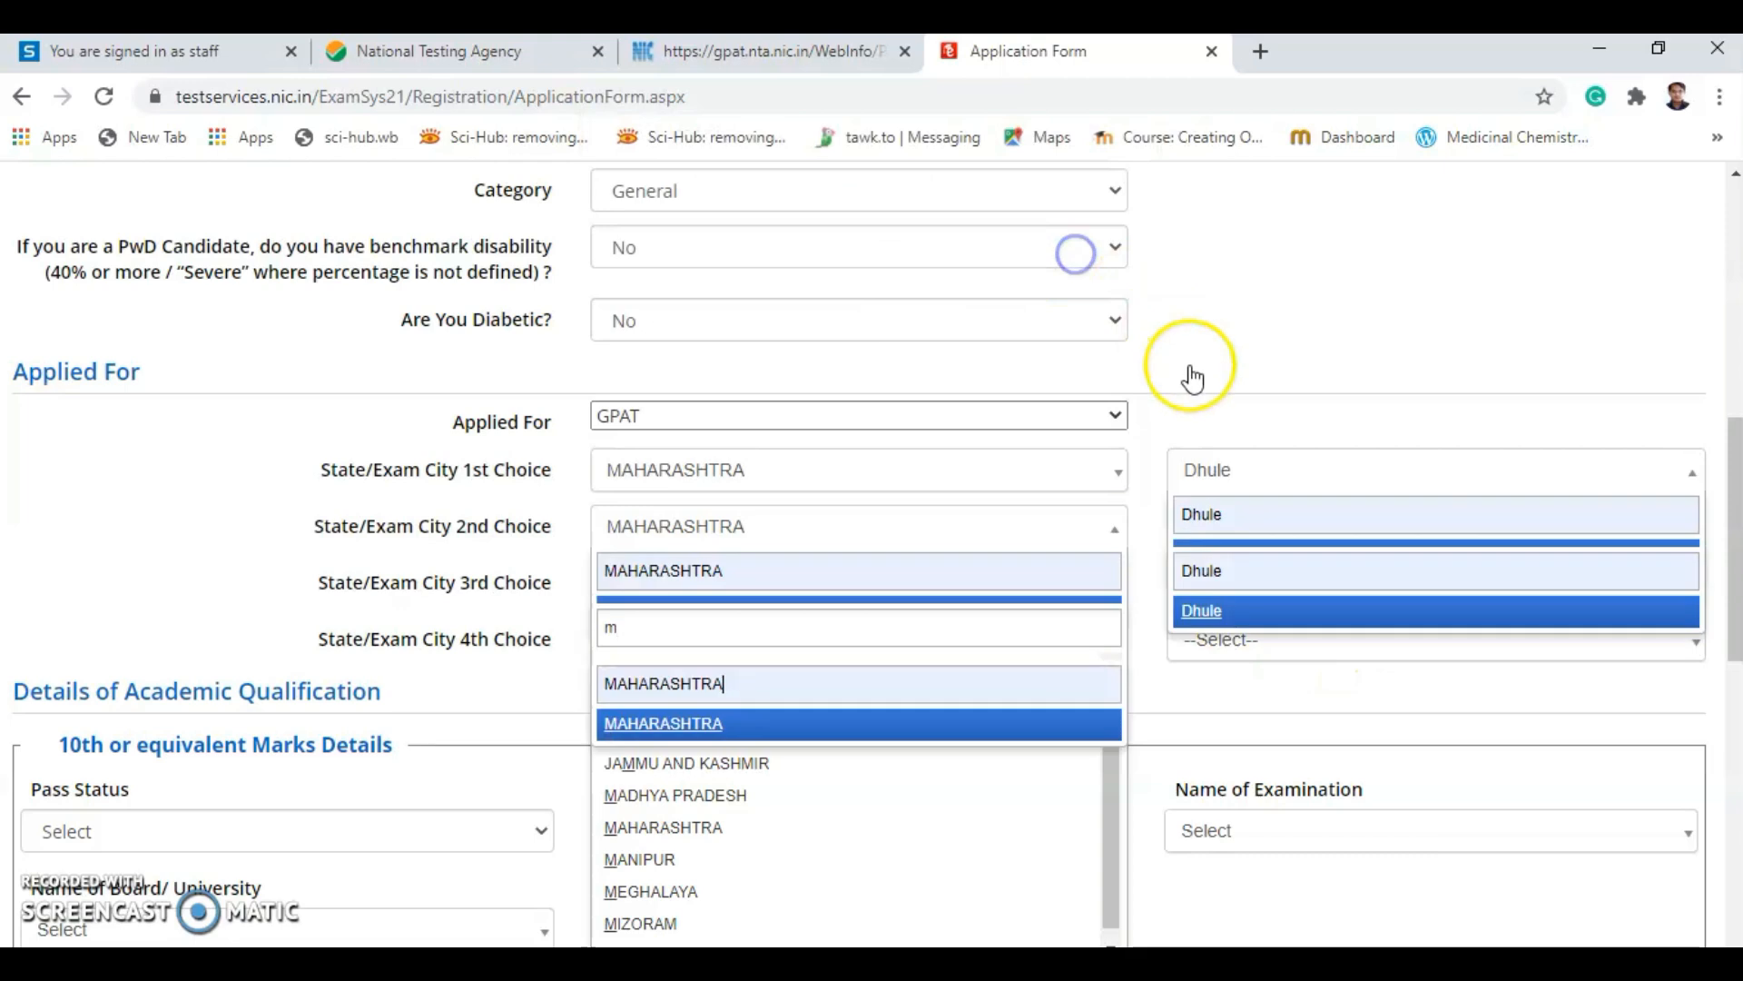
pyautogui.click(1280, 349)
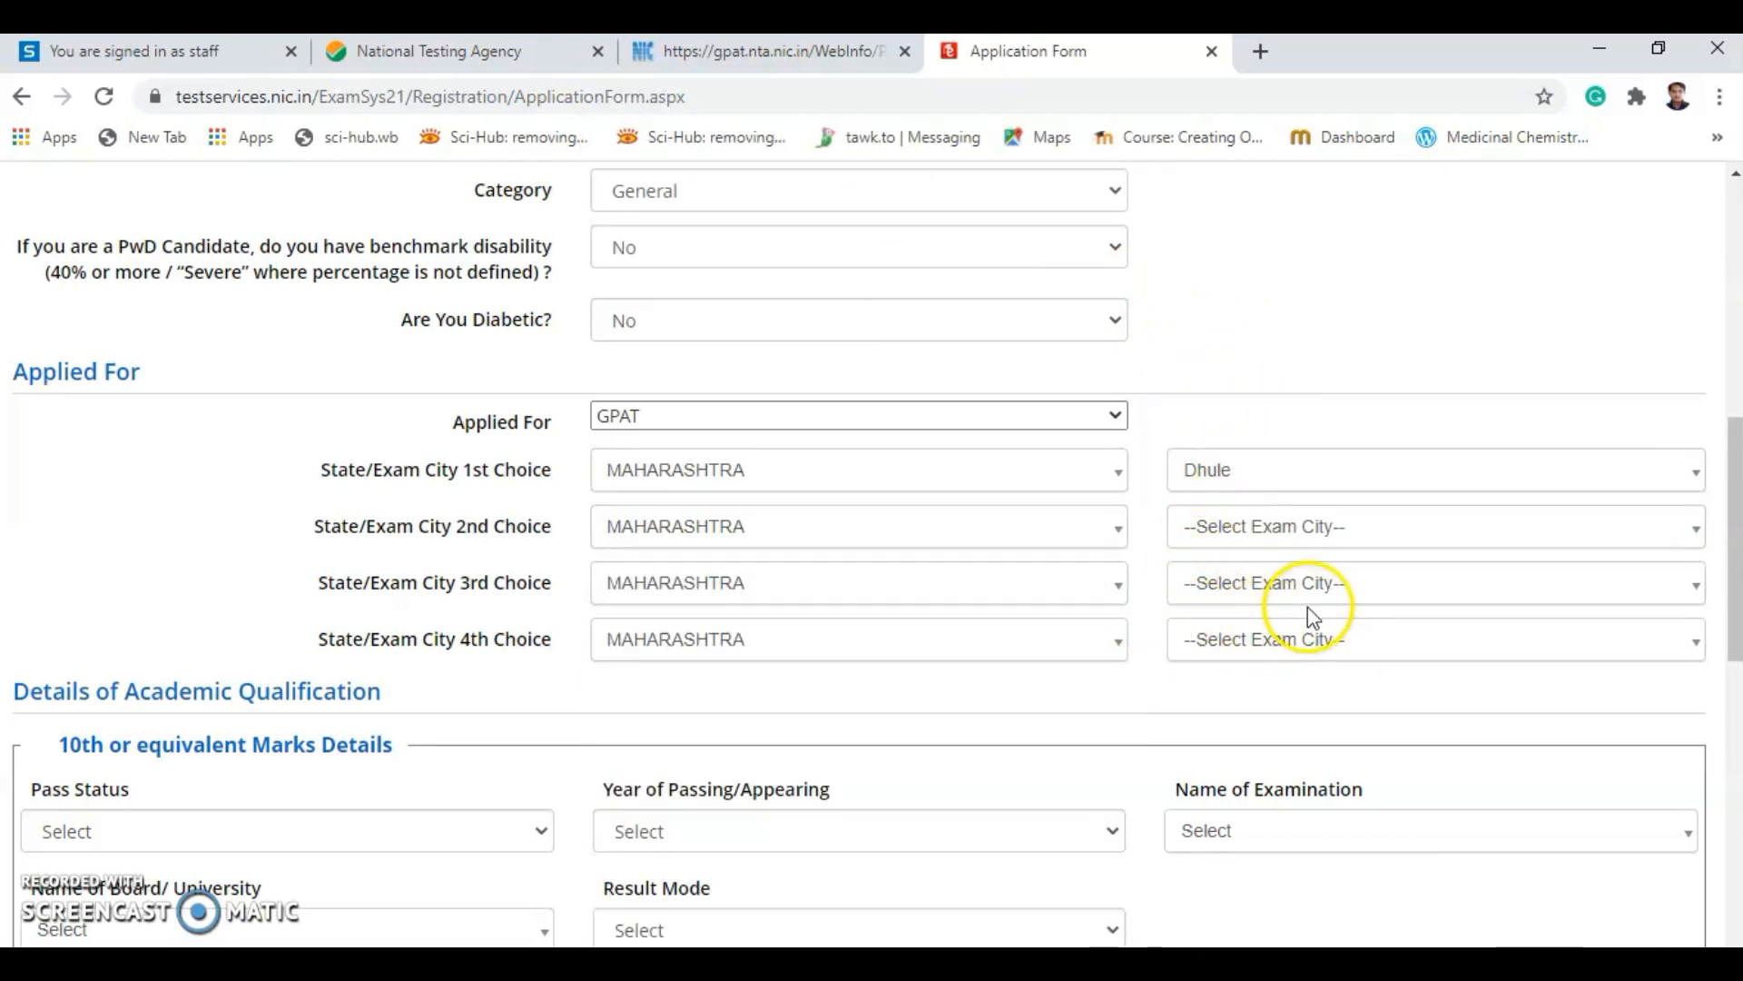
# Pick Amravati, Kolhapur and Nagpur as the 2nd, 3rd and 4th exam cities.
pyautogui.click(1251, 544)
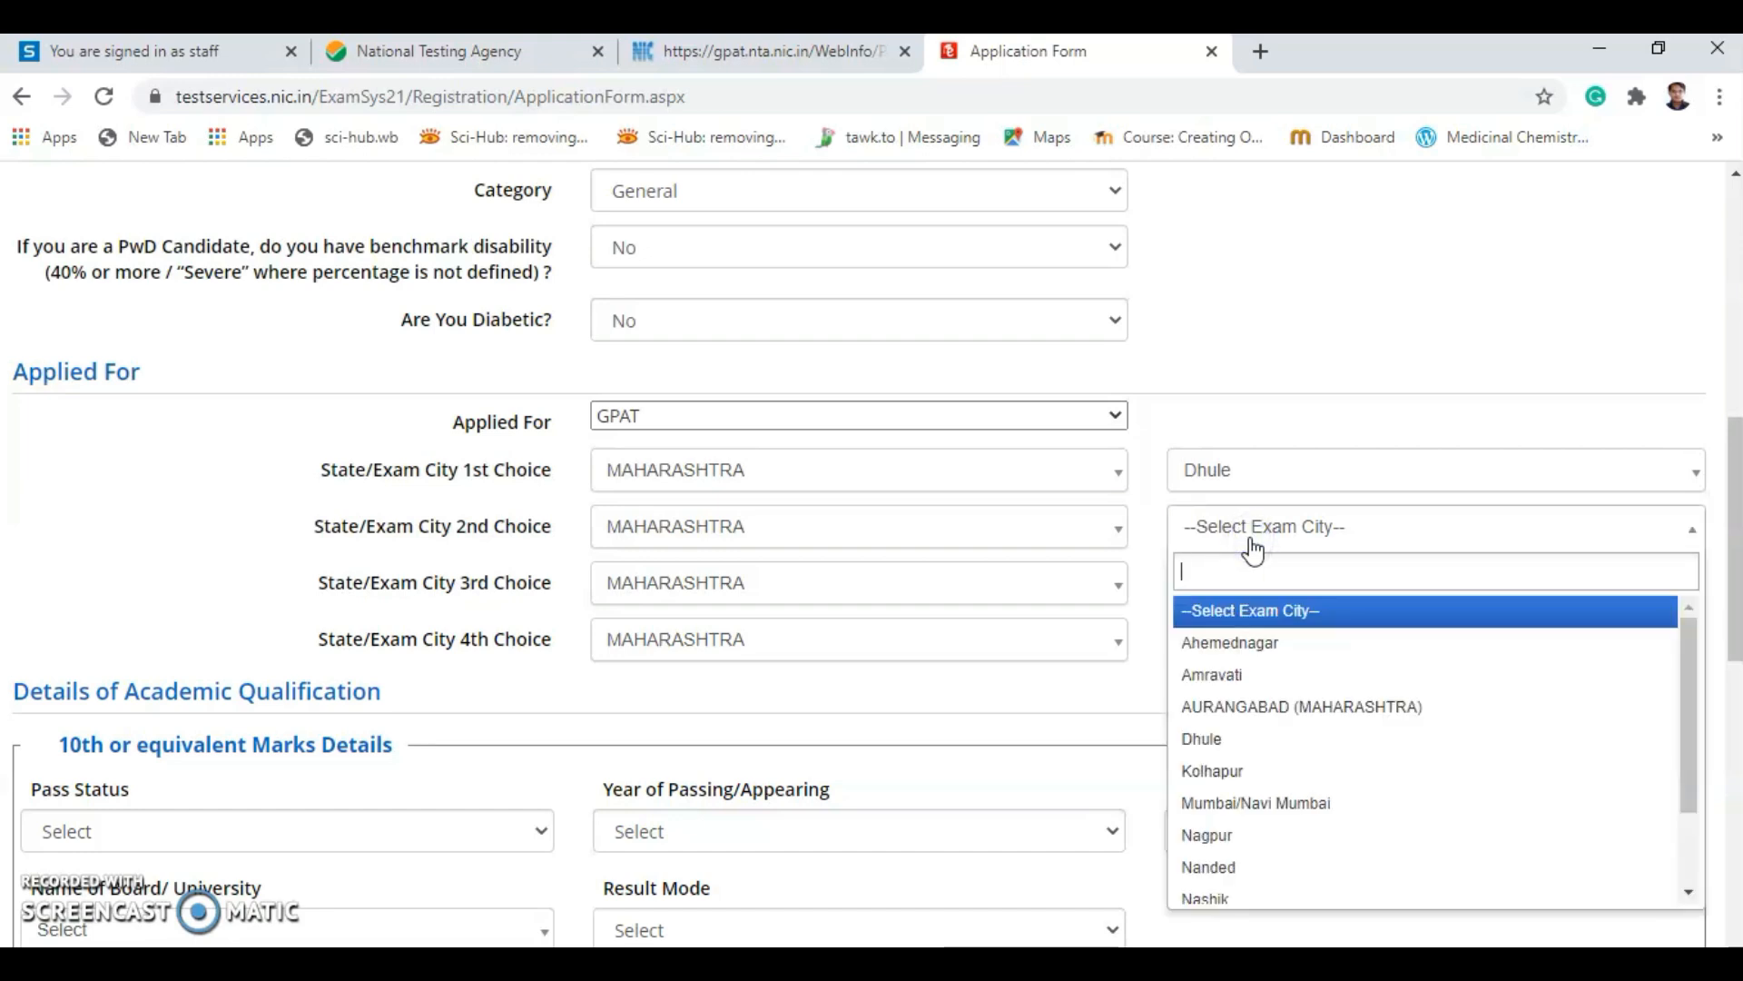
pyautogui.click(1246, 673)
pyautogui.click(1251, 599)
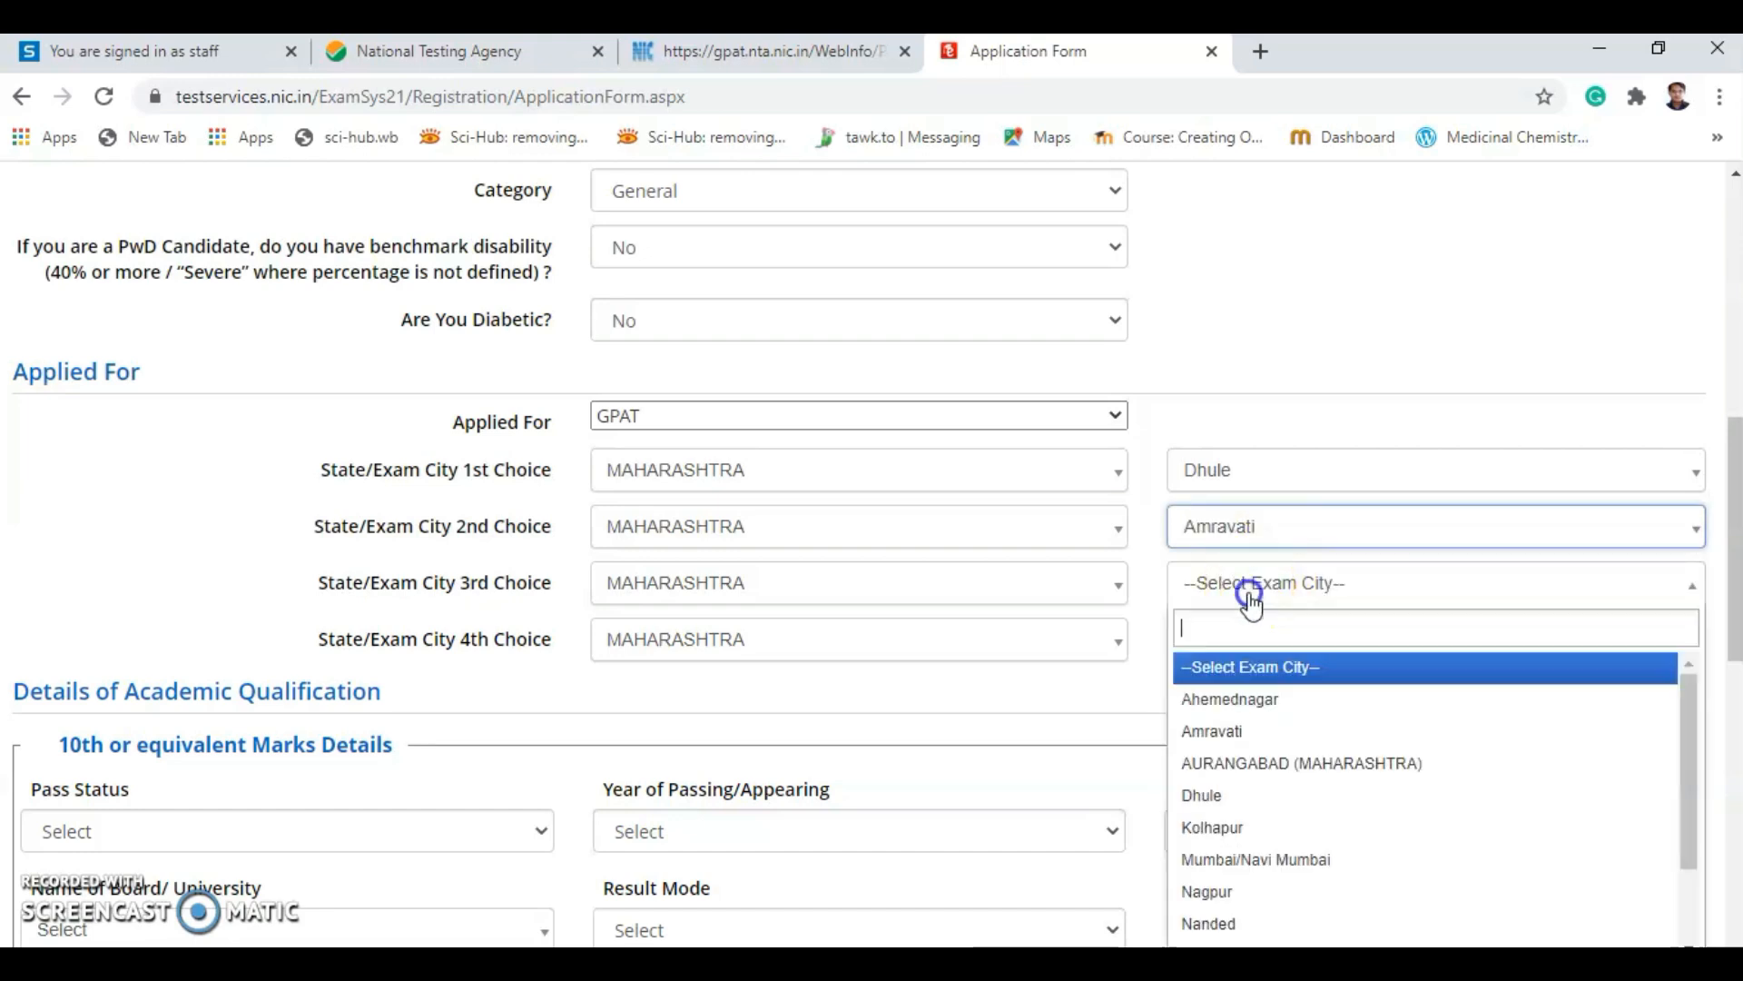
pyautogui.click(1246, 831)
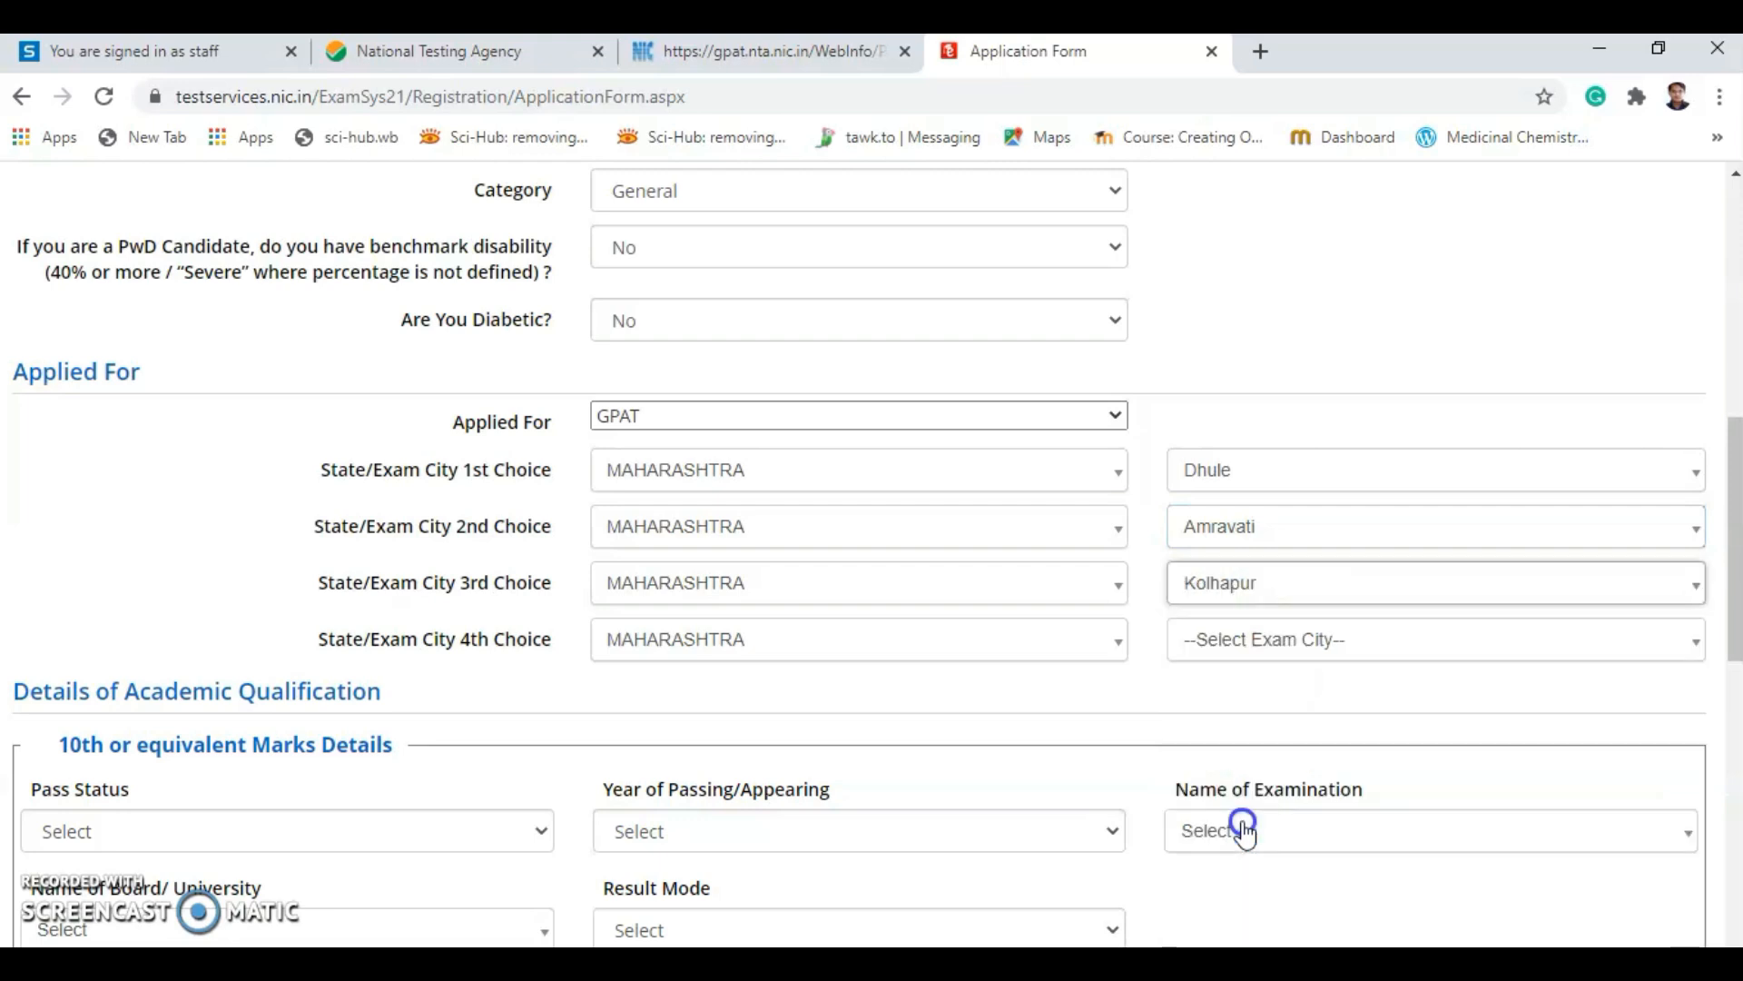
pyautogui.click(1406, 647)
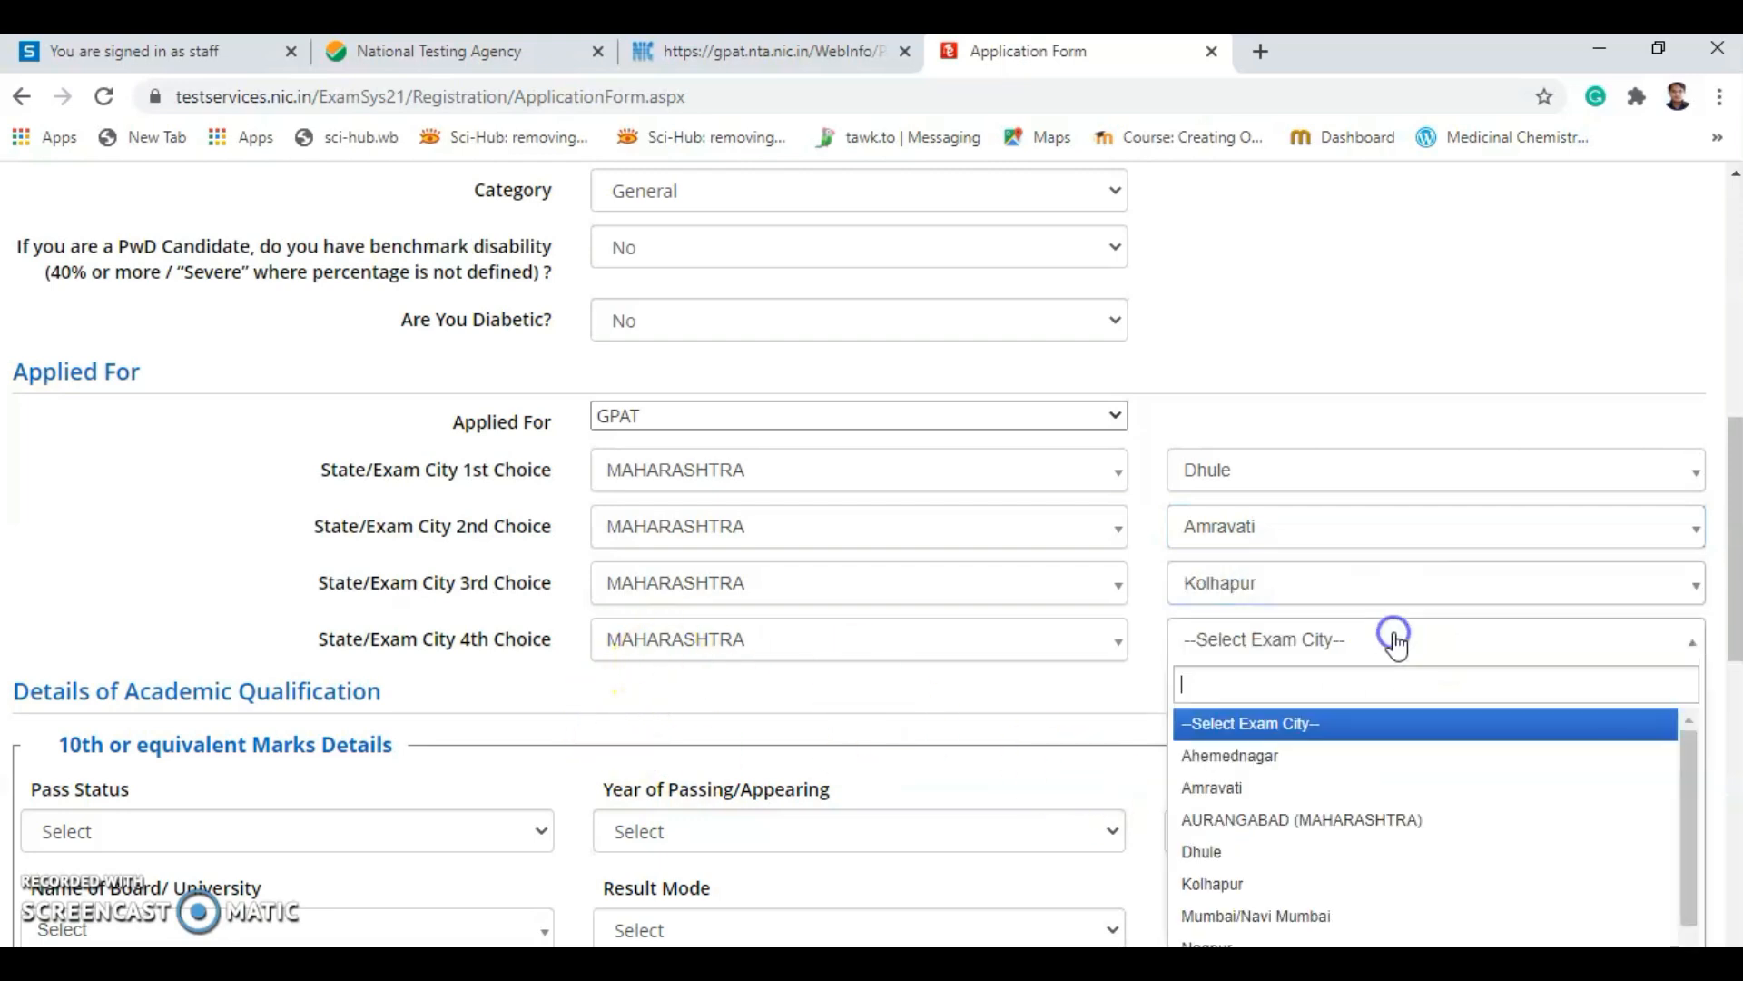
pyautogui.scroll(-2, 1271, 836)
pyautogui.click(1221, 849)
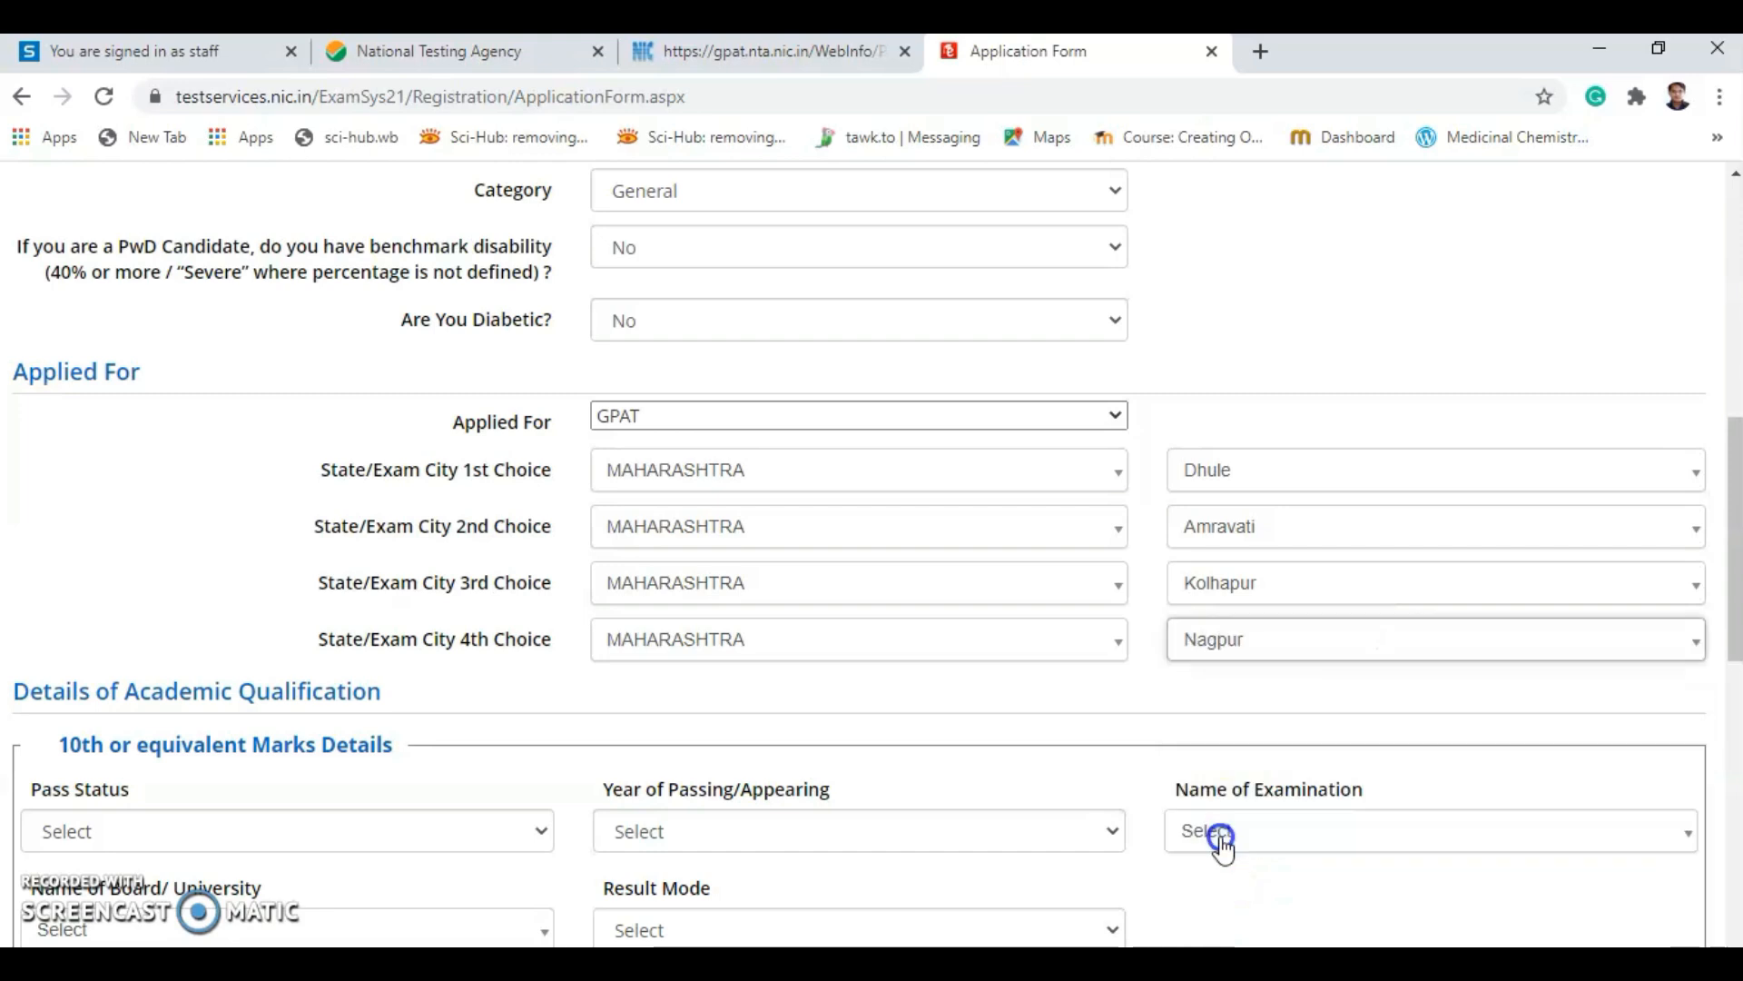
pyautogui.scroll(-1, 878, 509)
# Set the 10th details to Passed, year 2013, 10th or Equivalent.
pyautogui.scroll(-3, 878, 509)
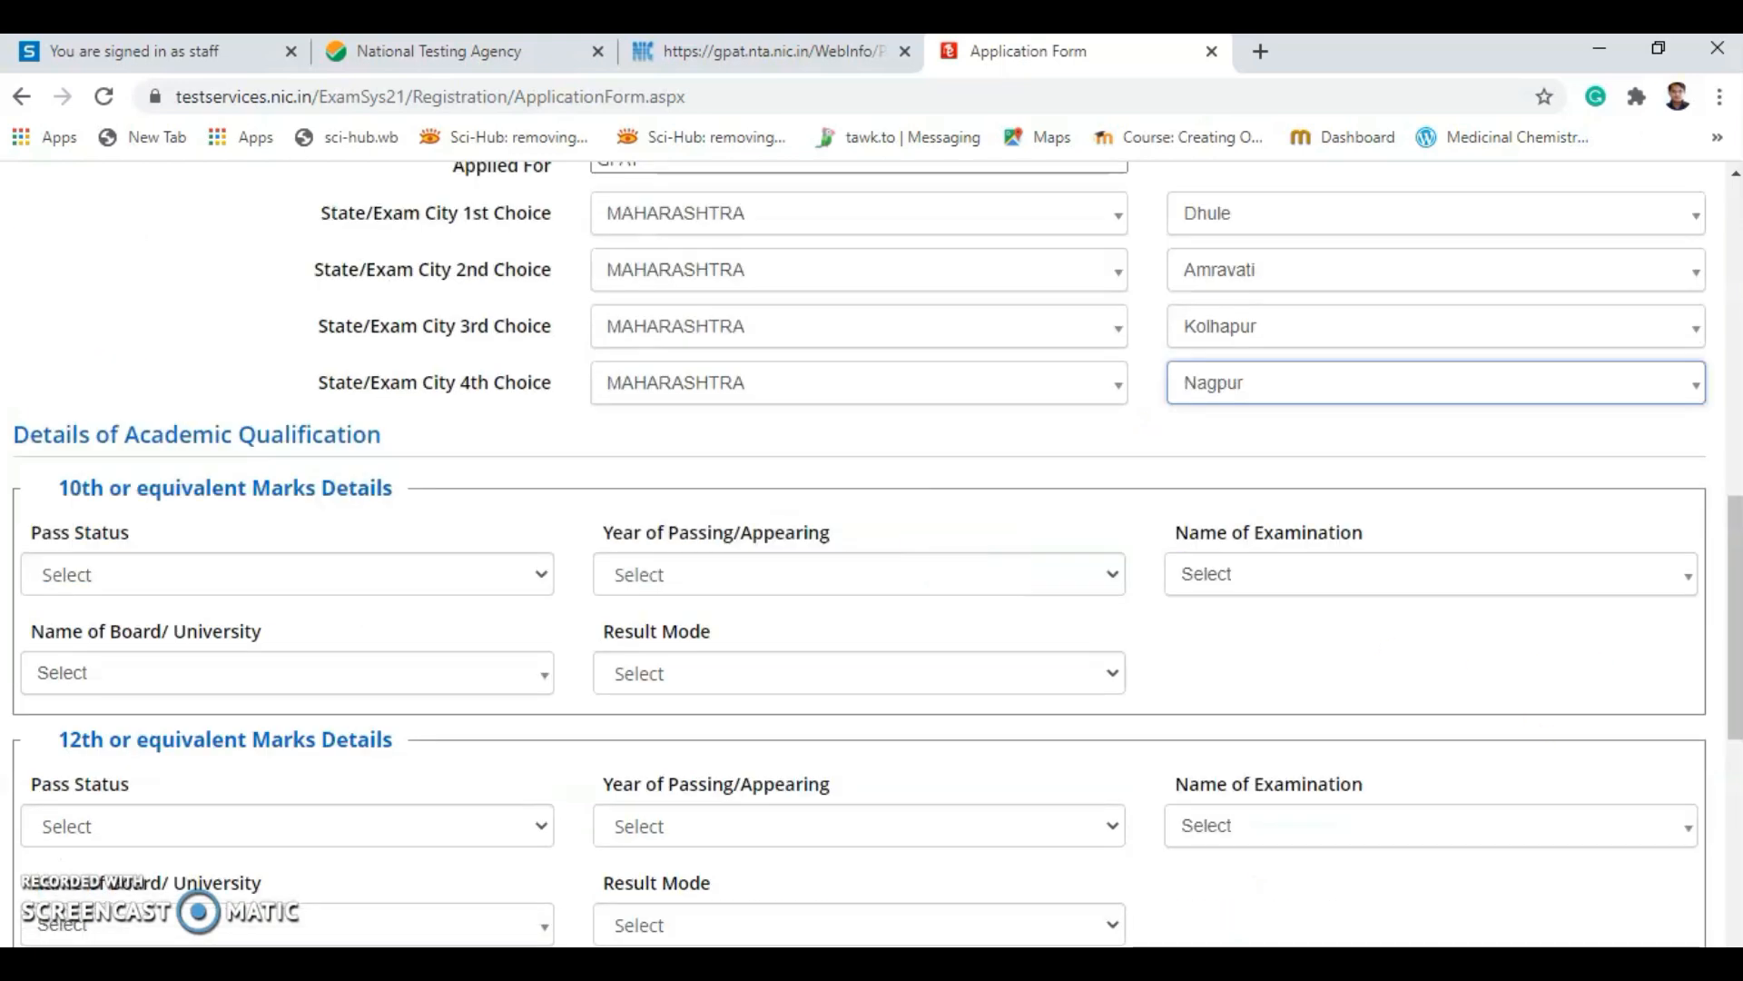
pyautogui.scroll(-1, 466, 574)
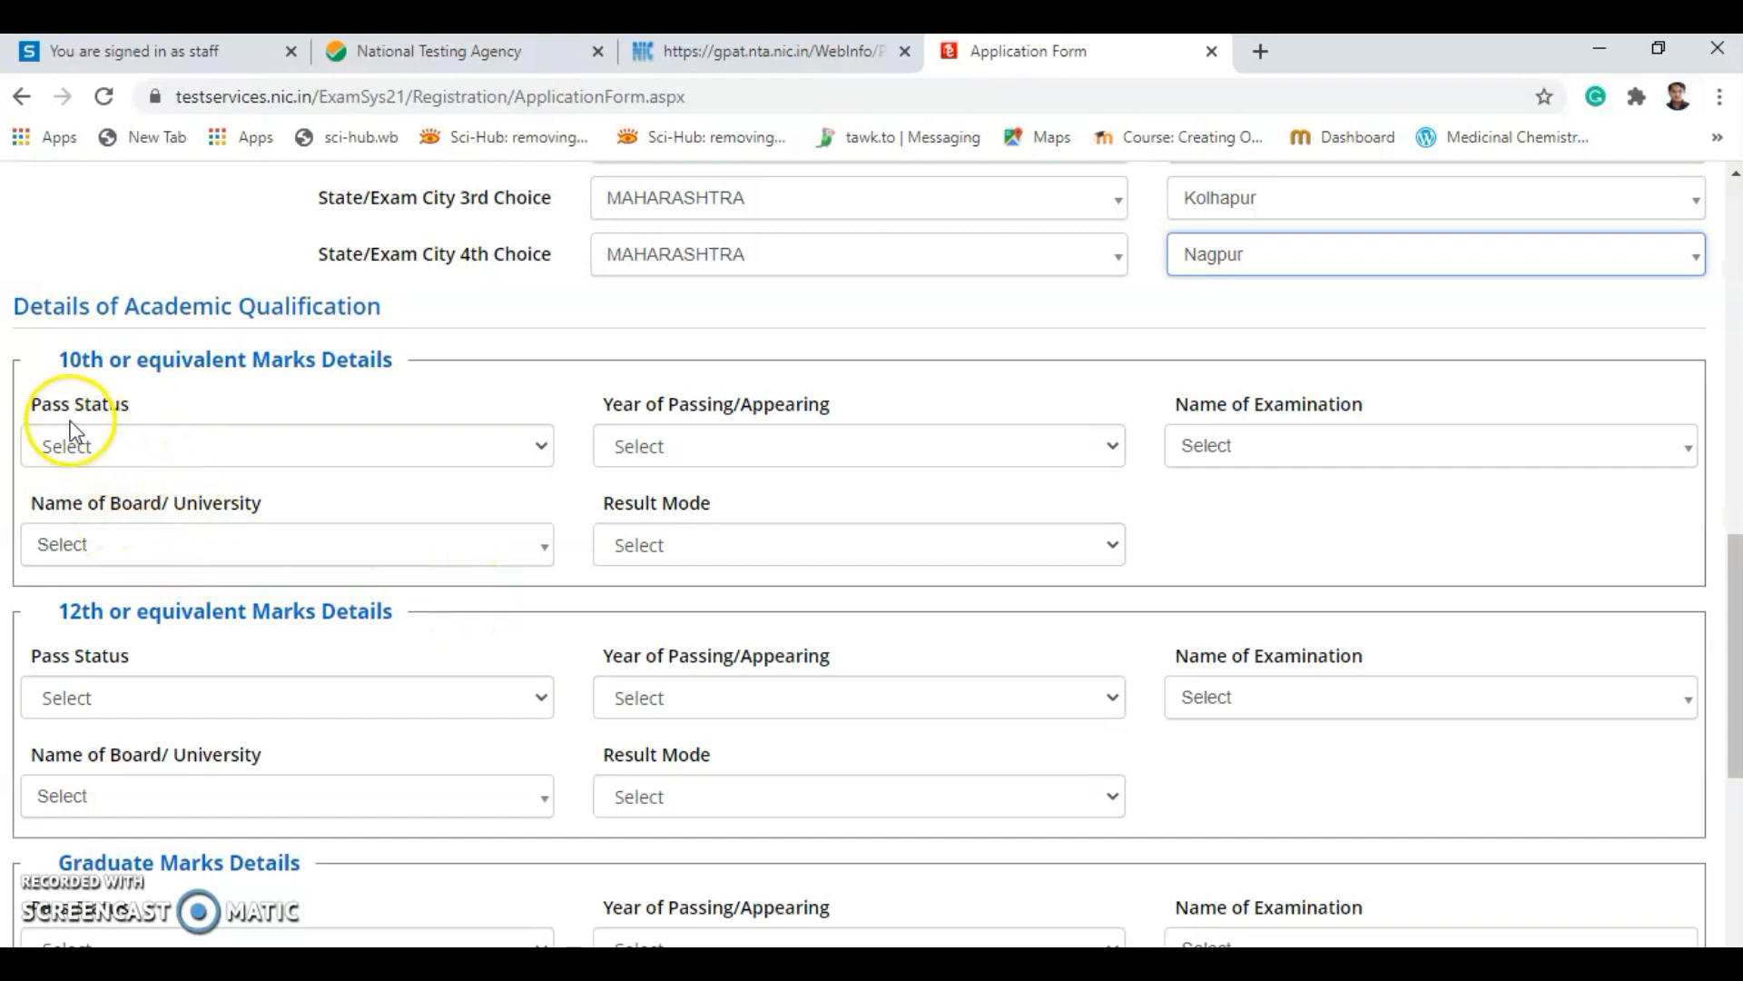
pyautogui.click(183, 457)
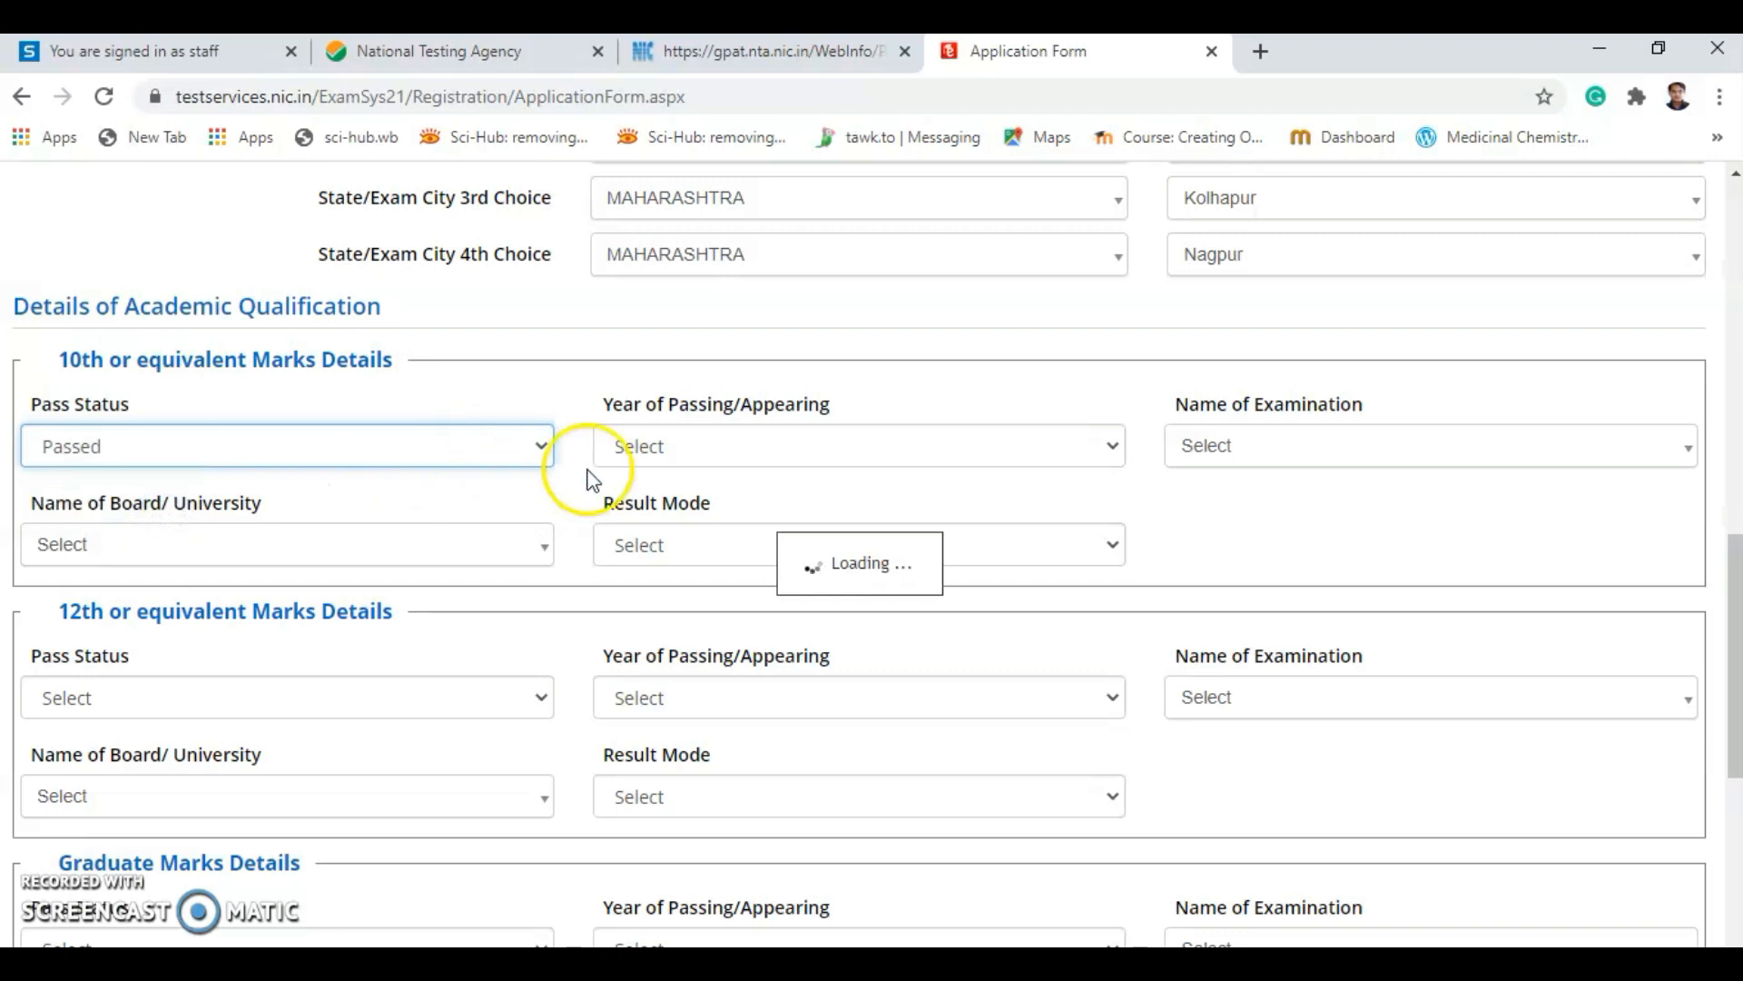
pyautogui.click(642, 449)
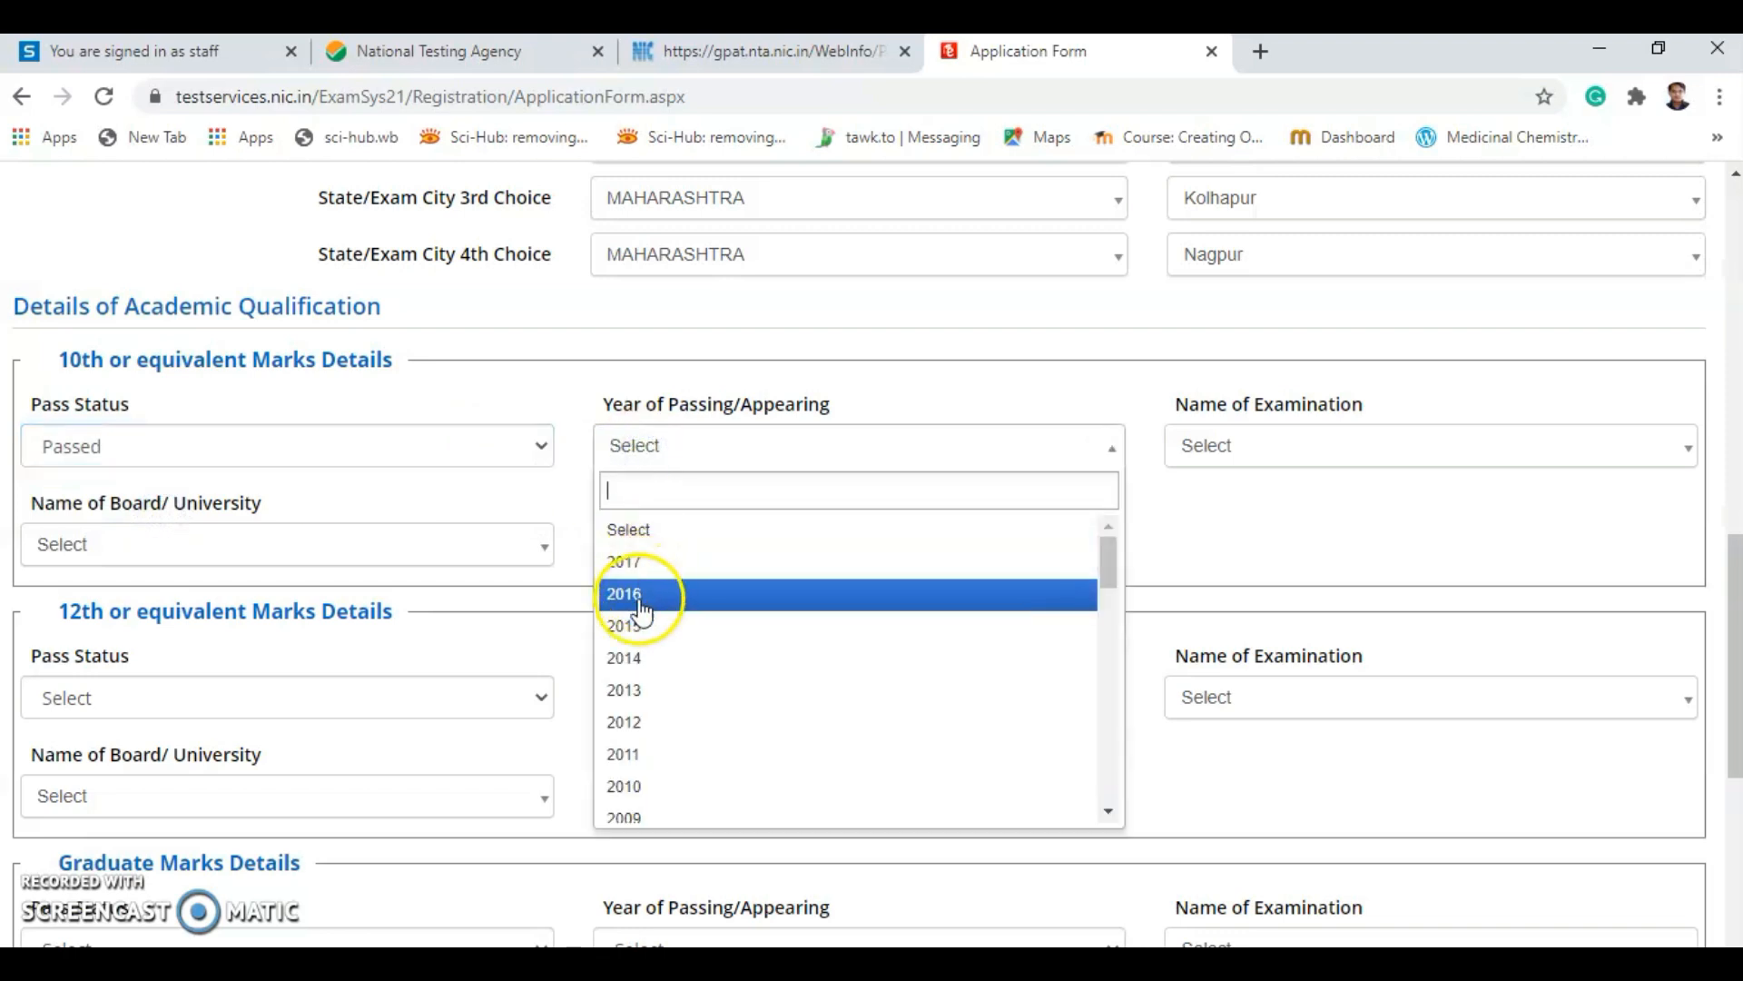
pyautogui.click(624, 690)
pyautogui.click(1215, 452)
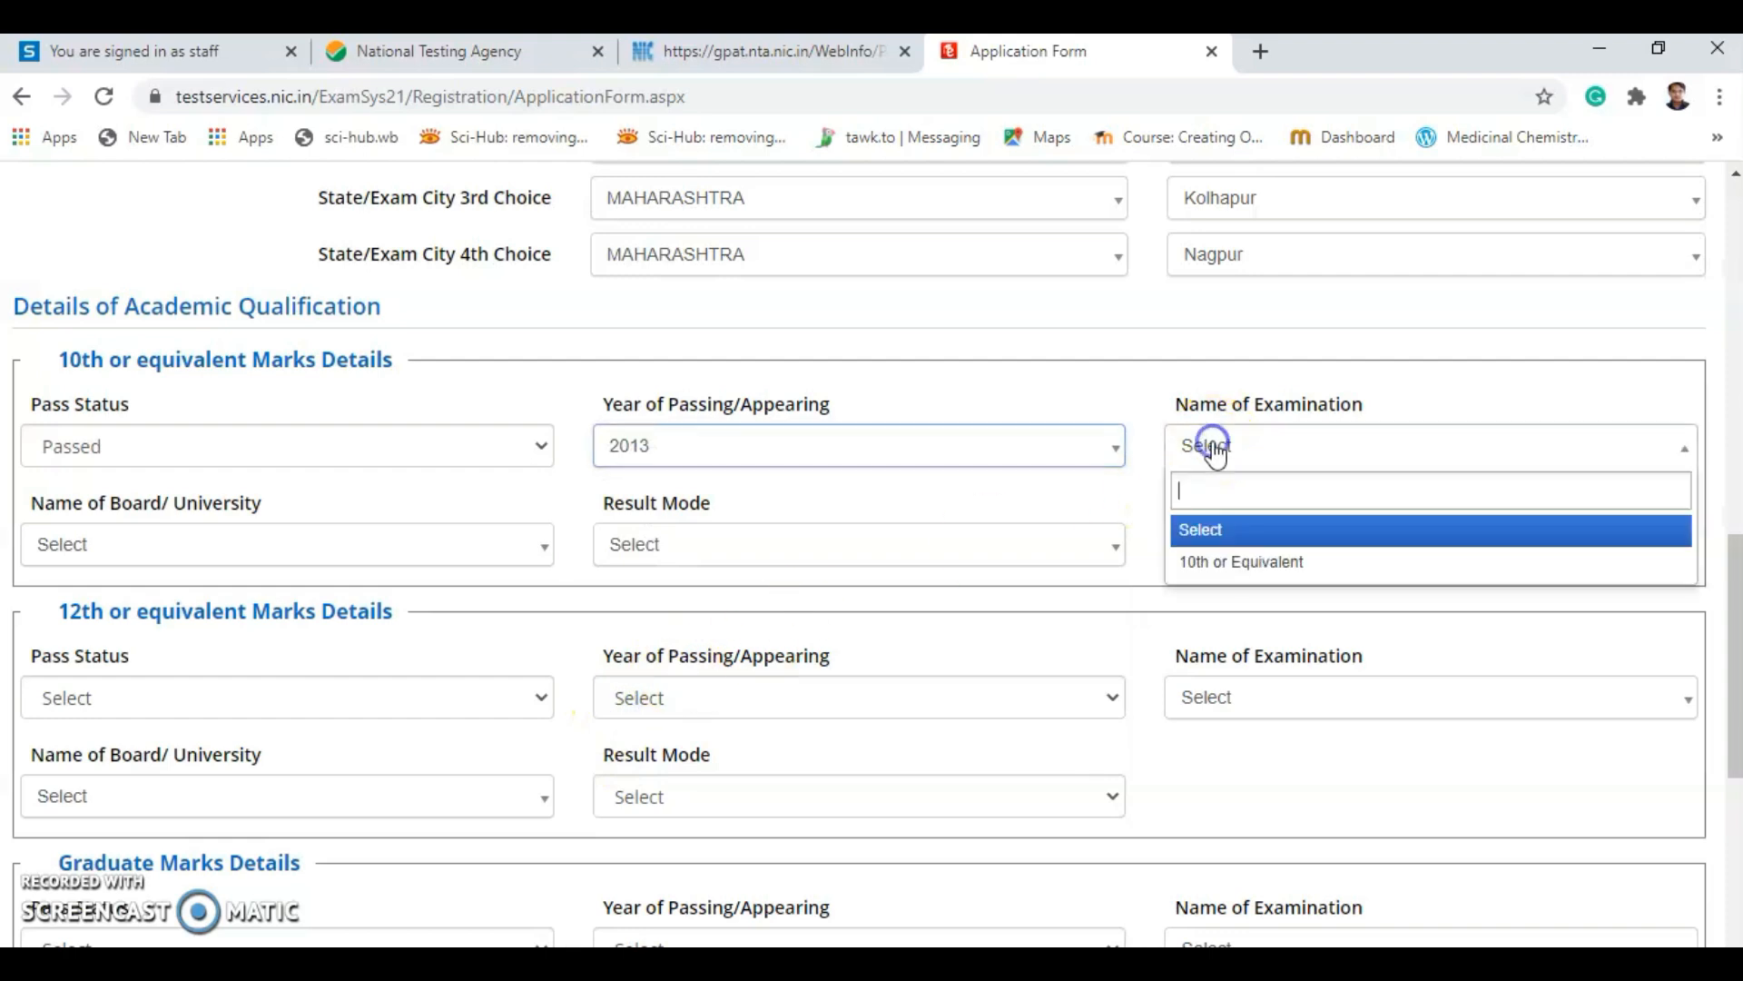
pyautogui.click(1207, 560)
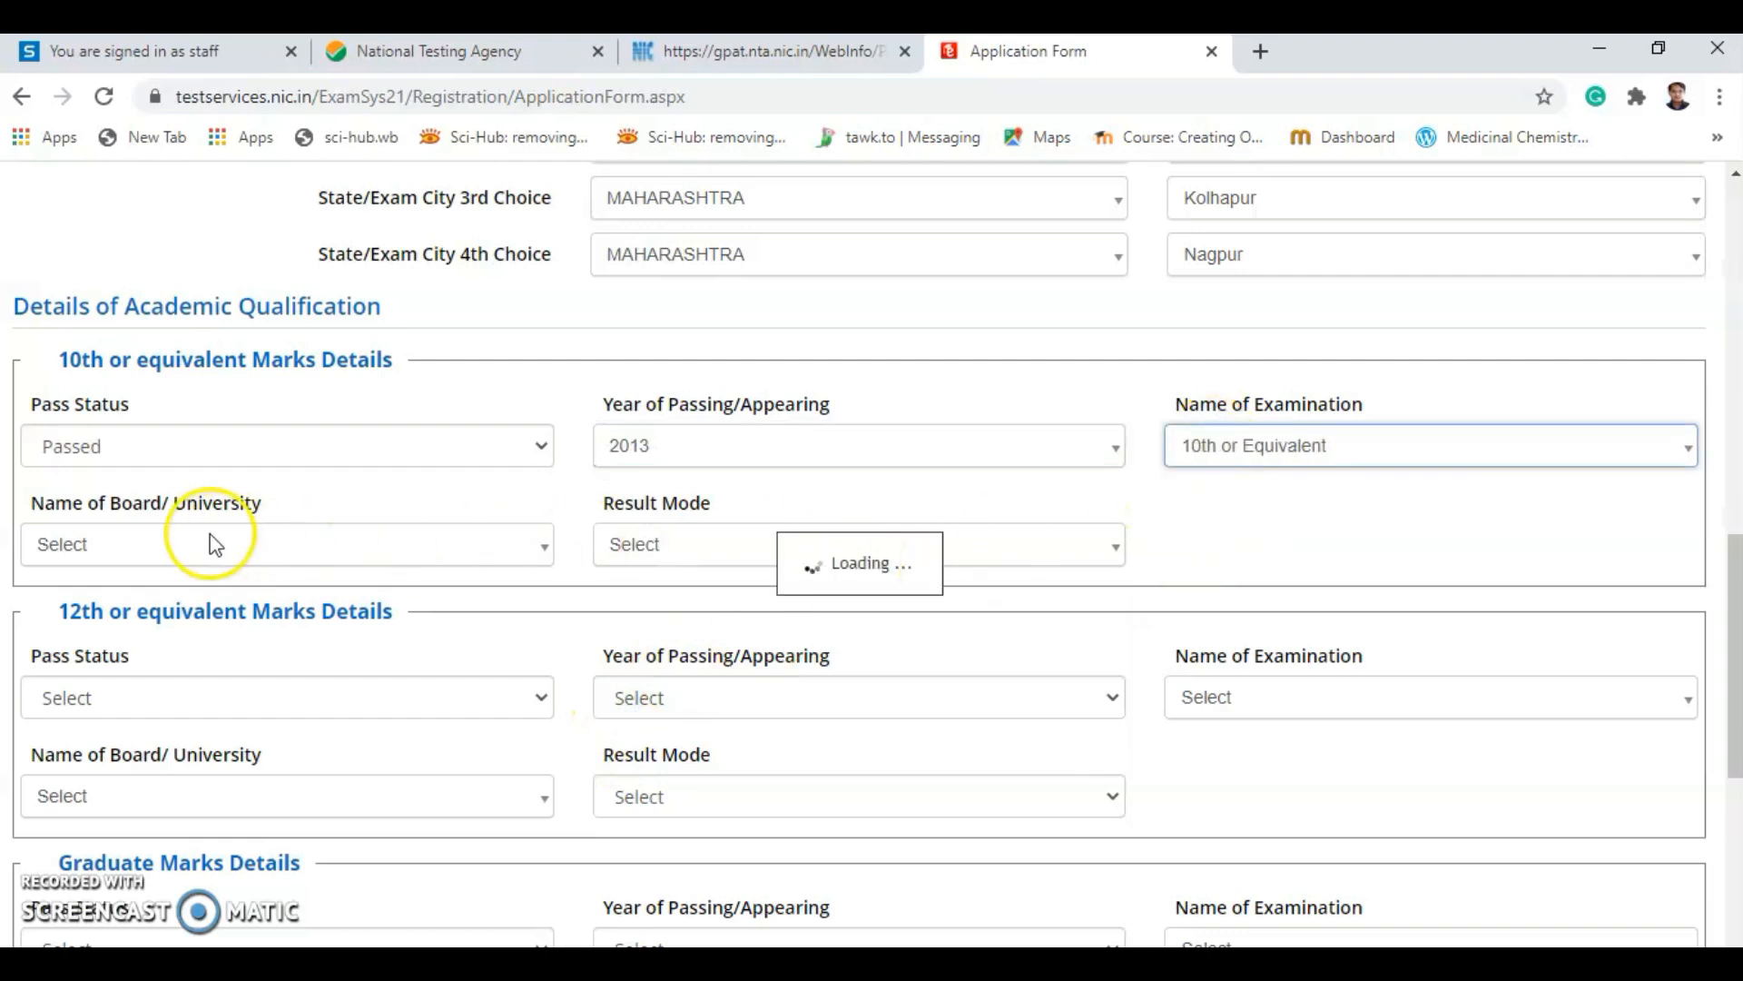
# Search the 10th board list and pick Council for the Indian School Certificate.
pyautogui.click(113, 545)
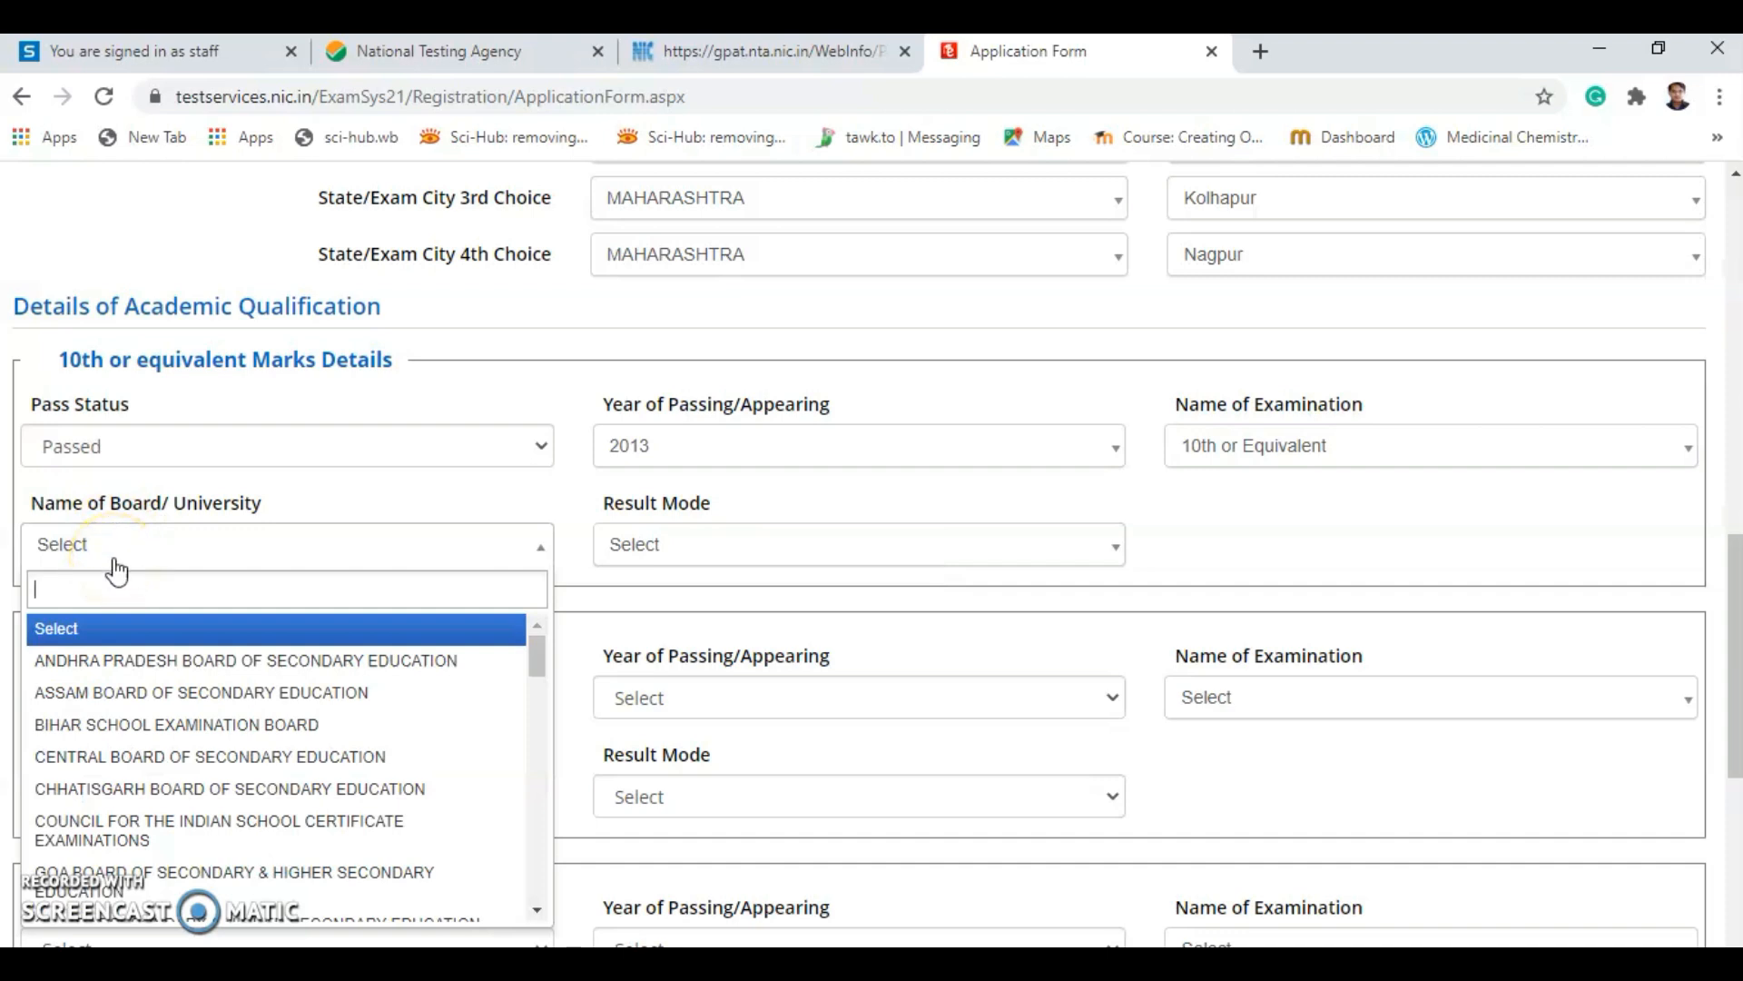
pyautogui.write('n')
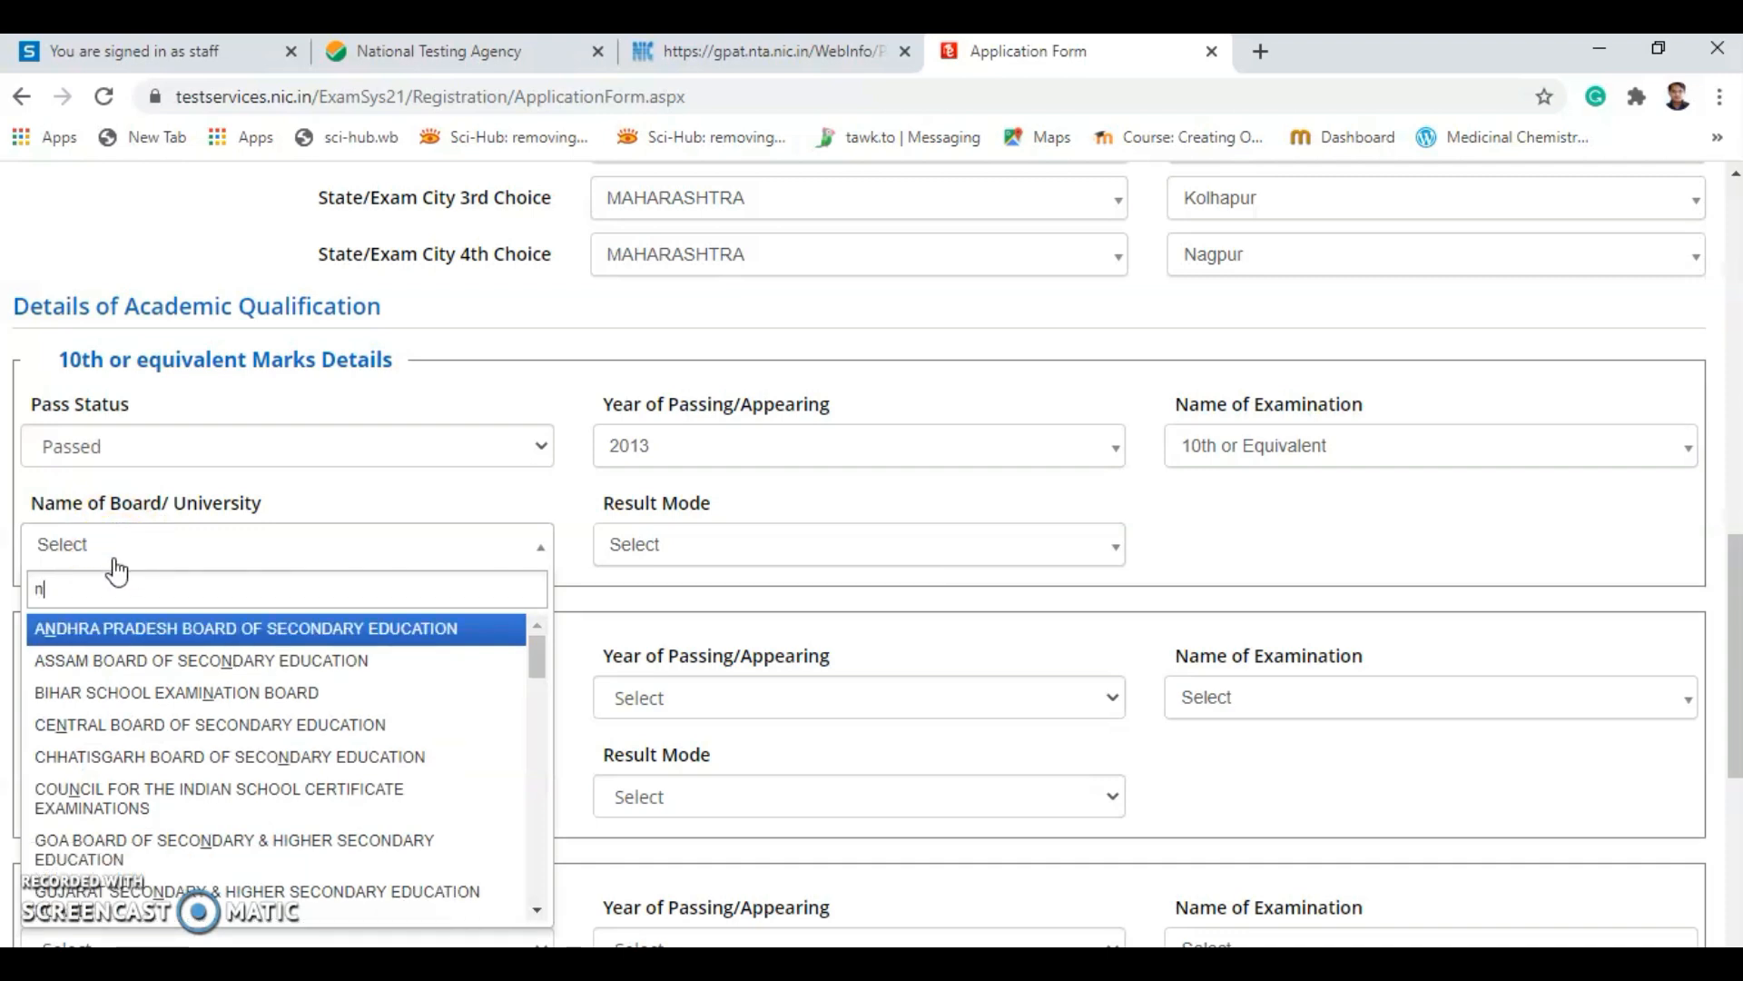
pyautogui.write('as')
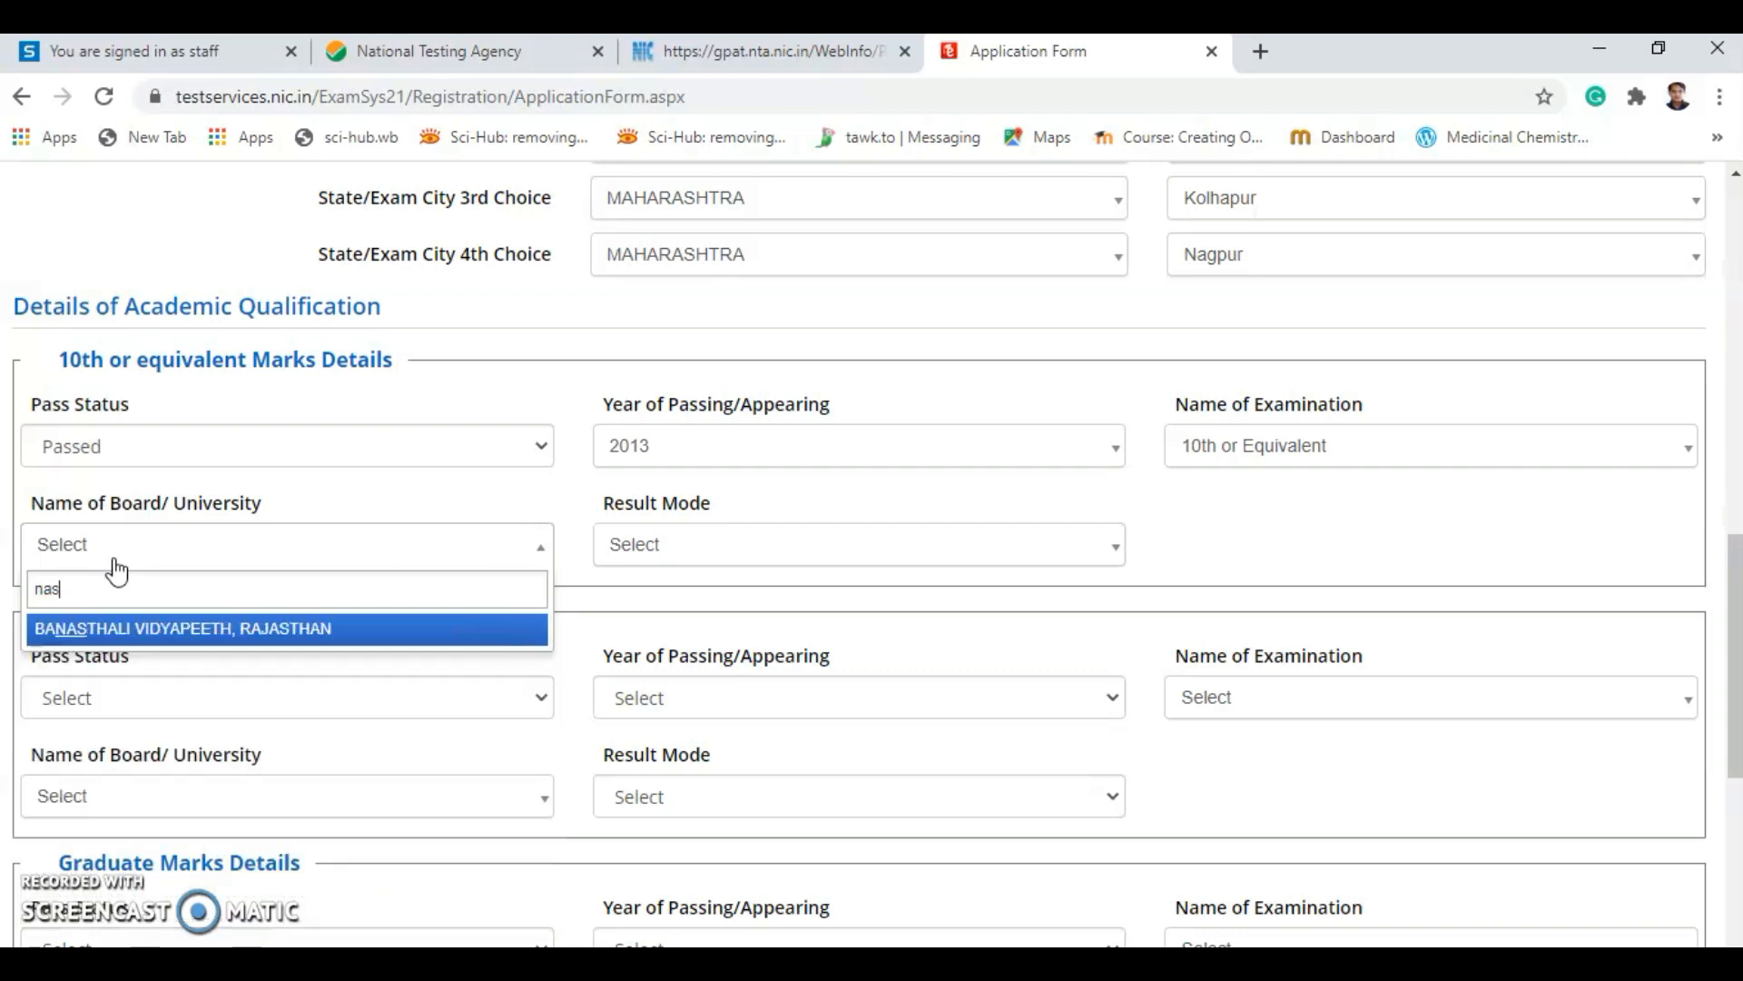
pyautogui.press('BackSpace')
pyautogui.press('BackSpace')
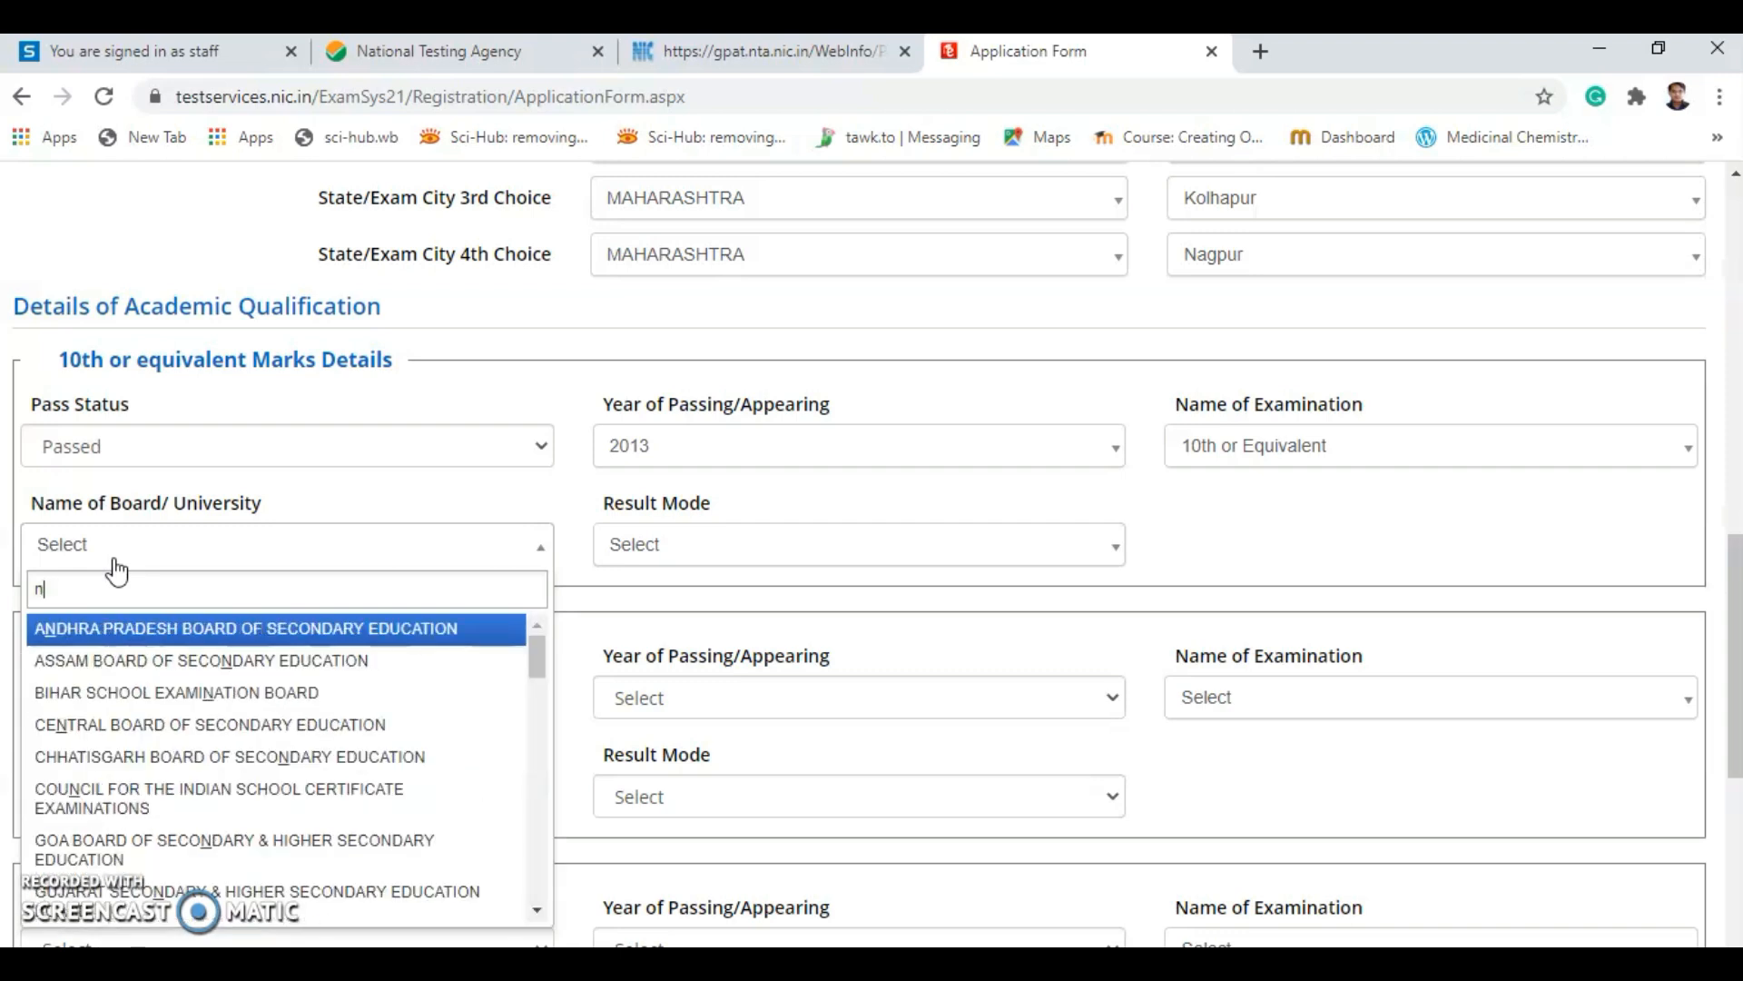
pyautogui.write('m')
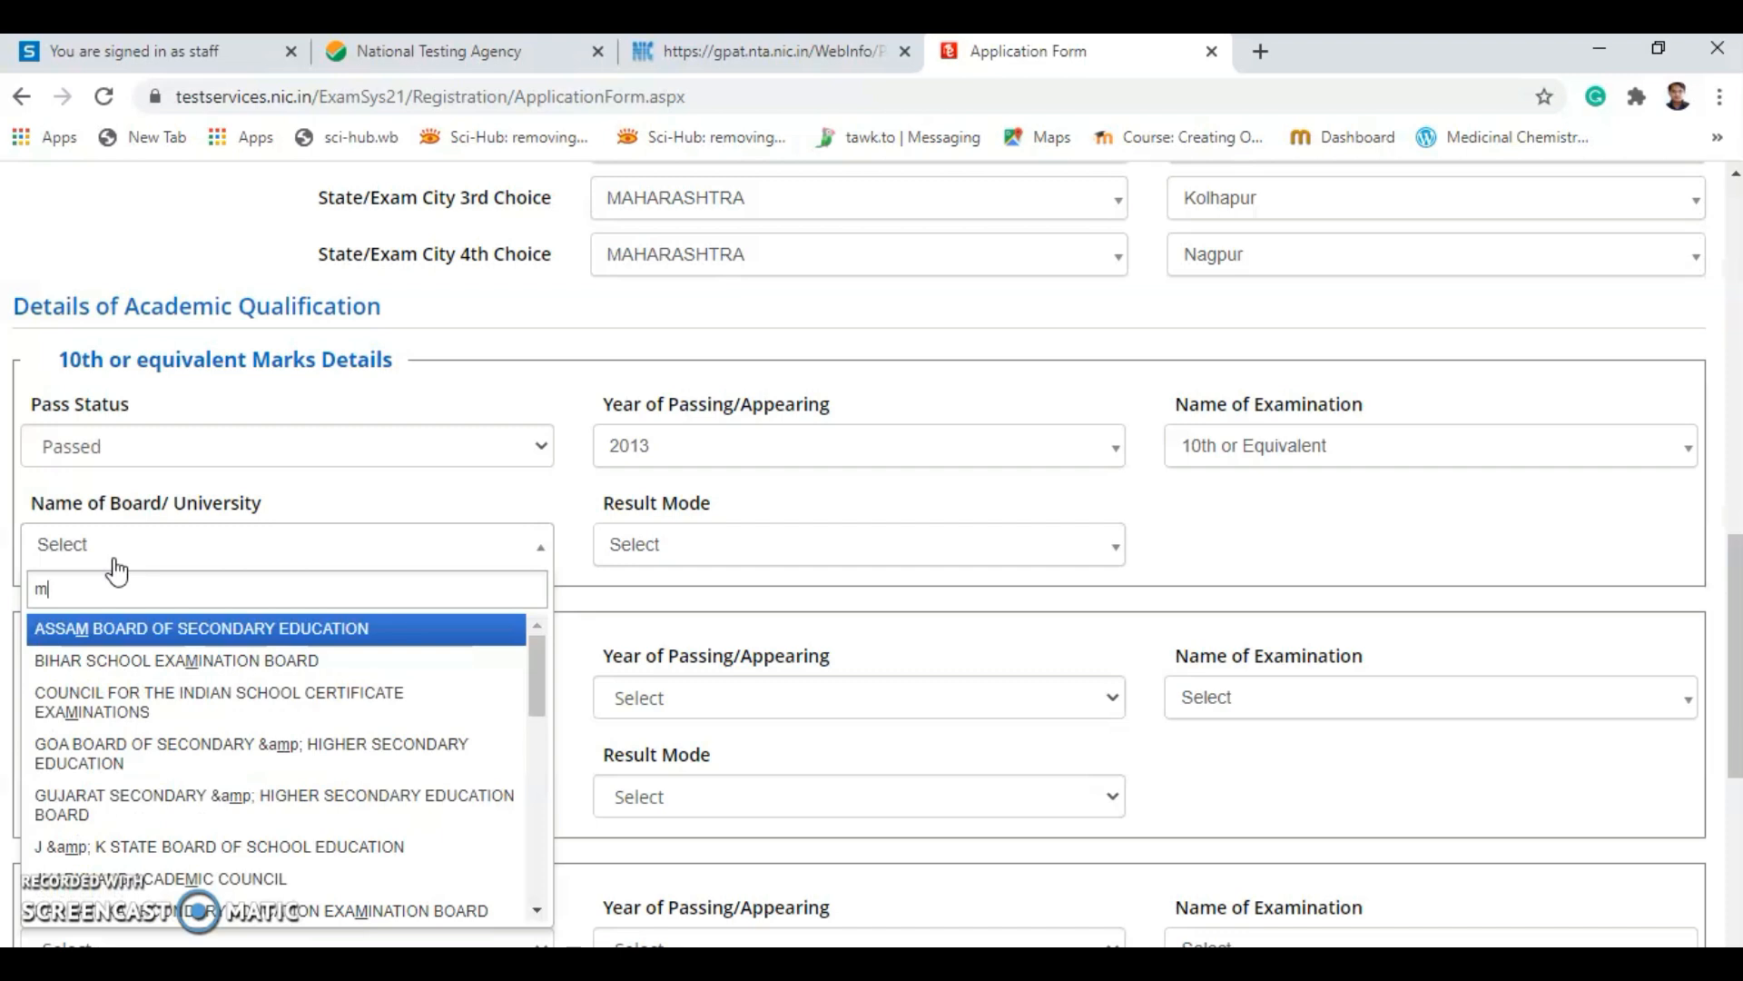
pyautogui.write('mah')
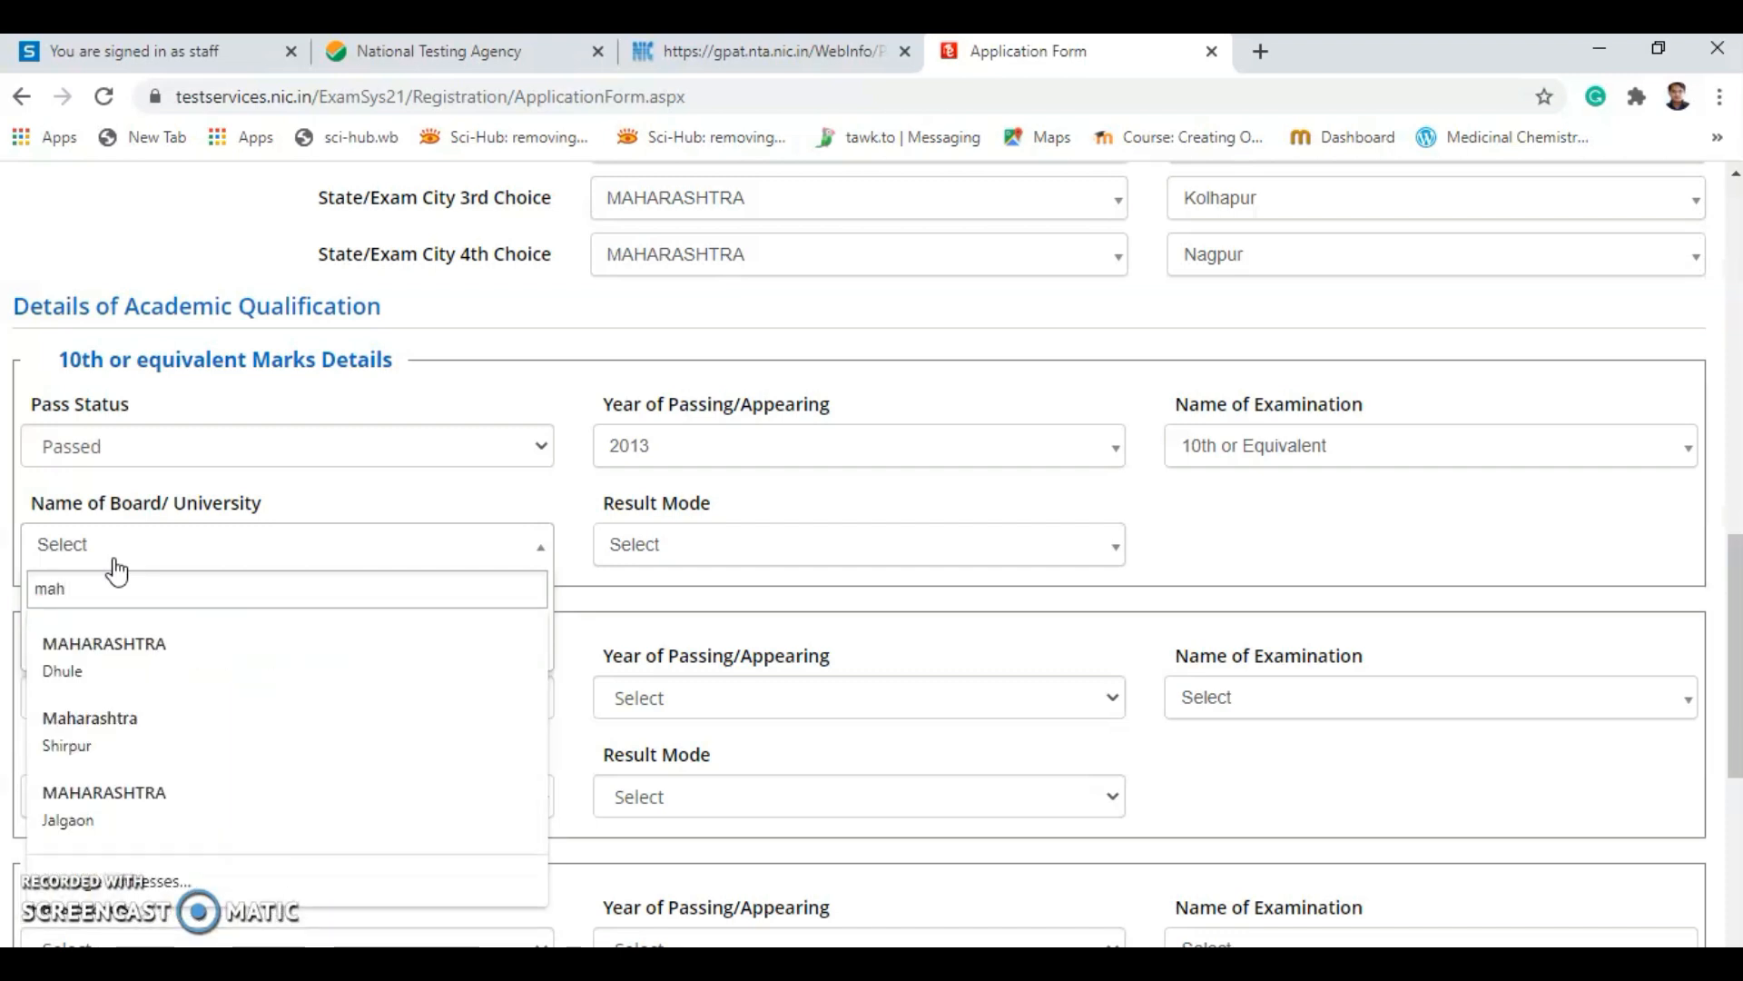
pyautogui.press('BackSpace')
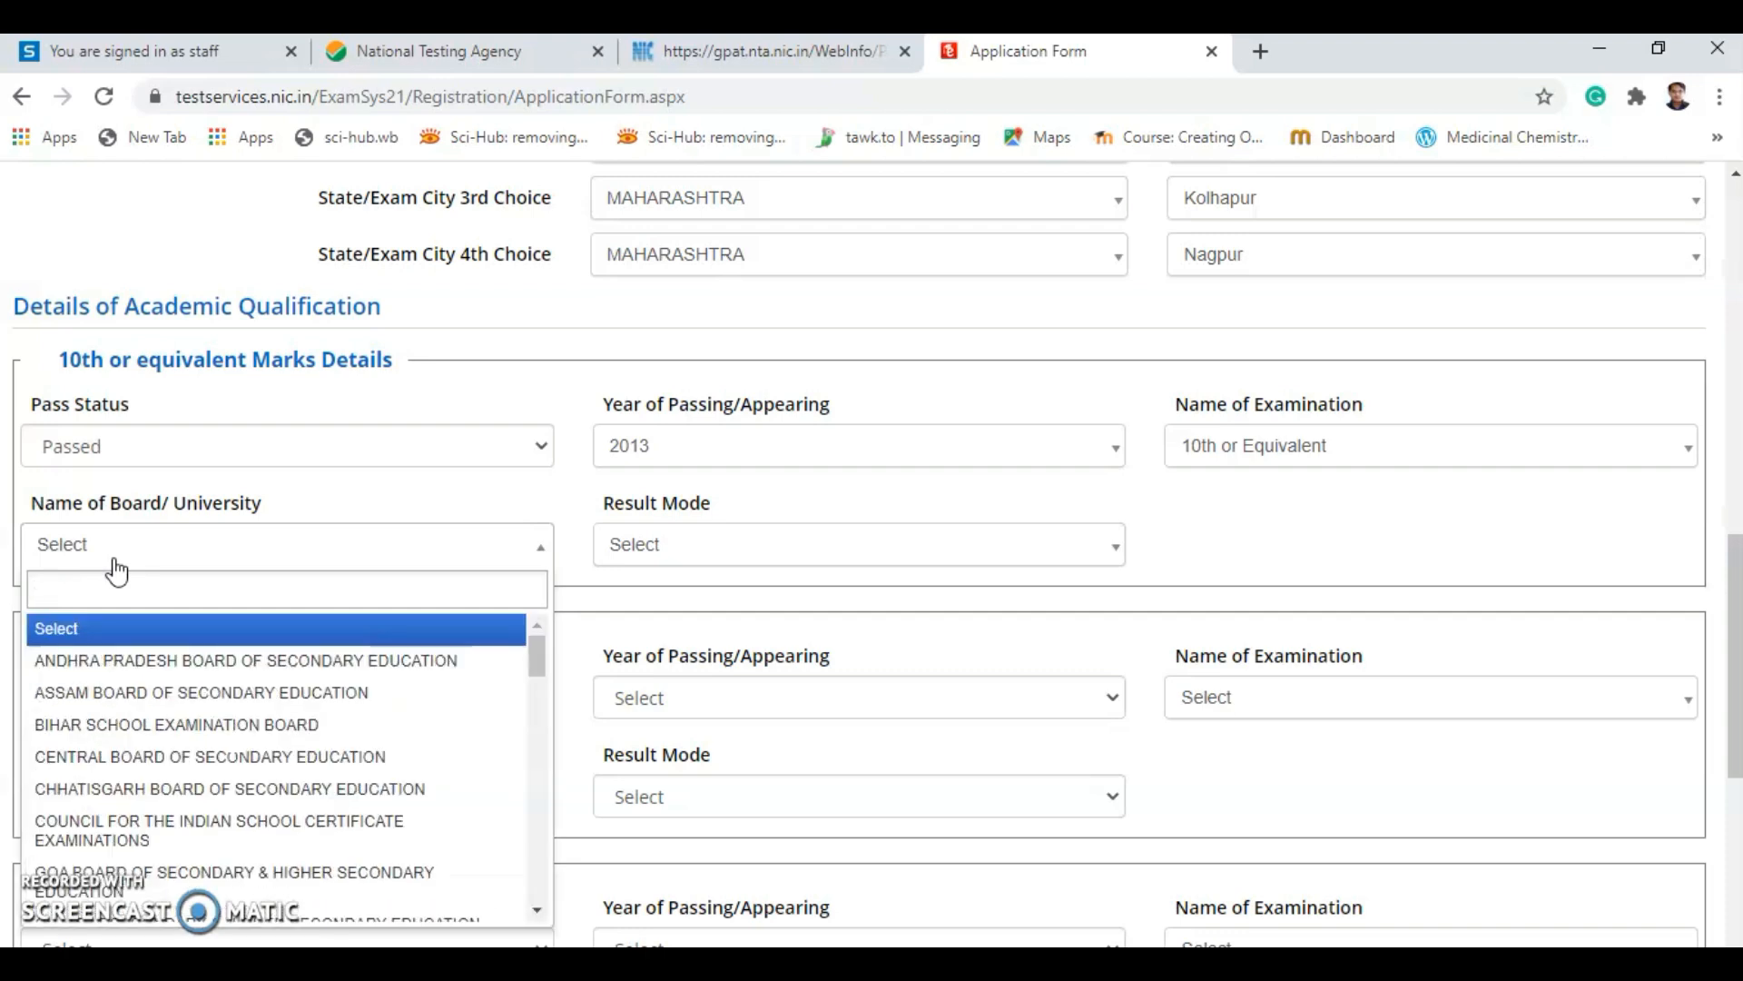
pyautogui.scroll(-10, 231, 822)
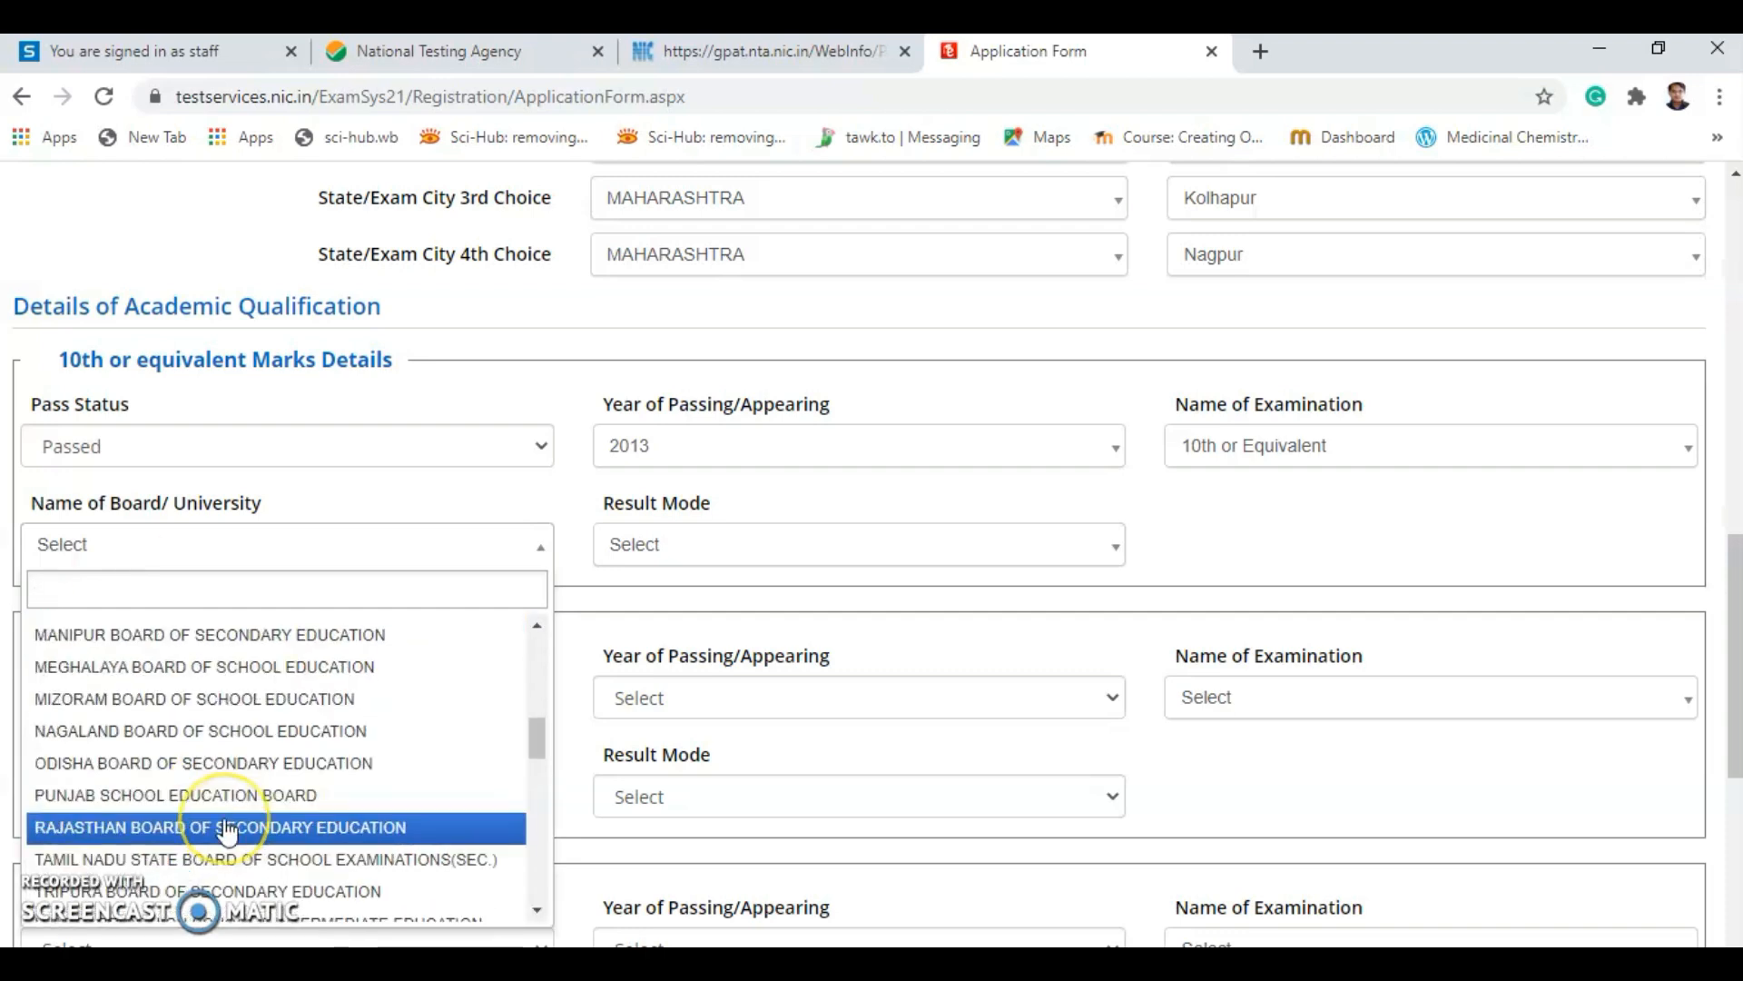
pyautogui.scroll(-8, 231, 826)
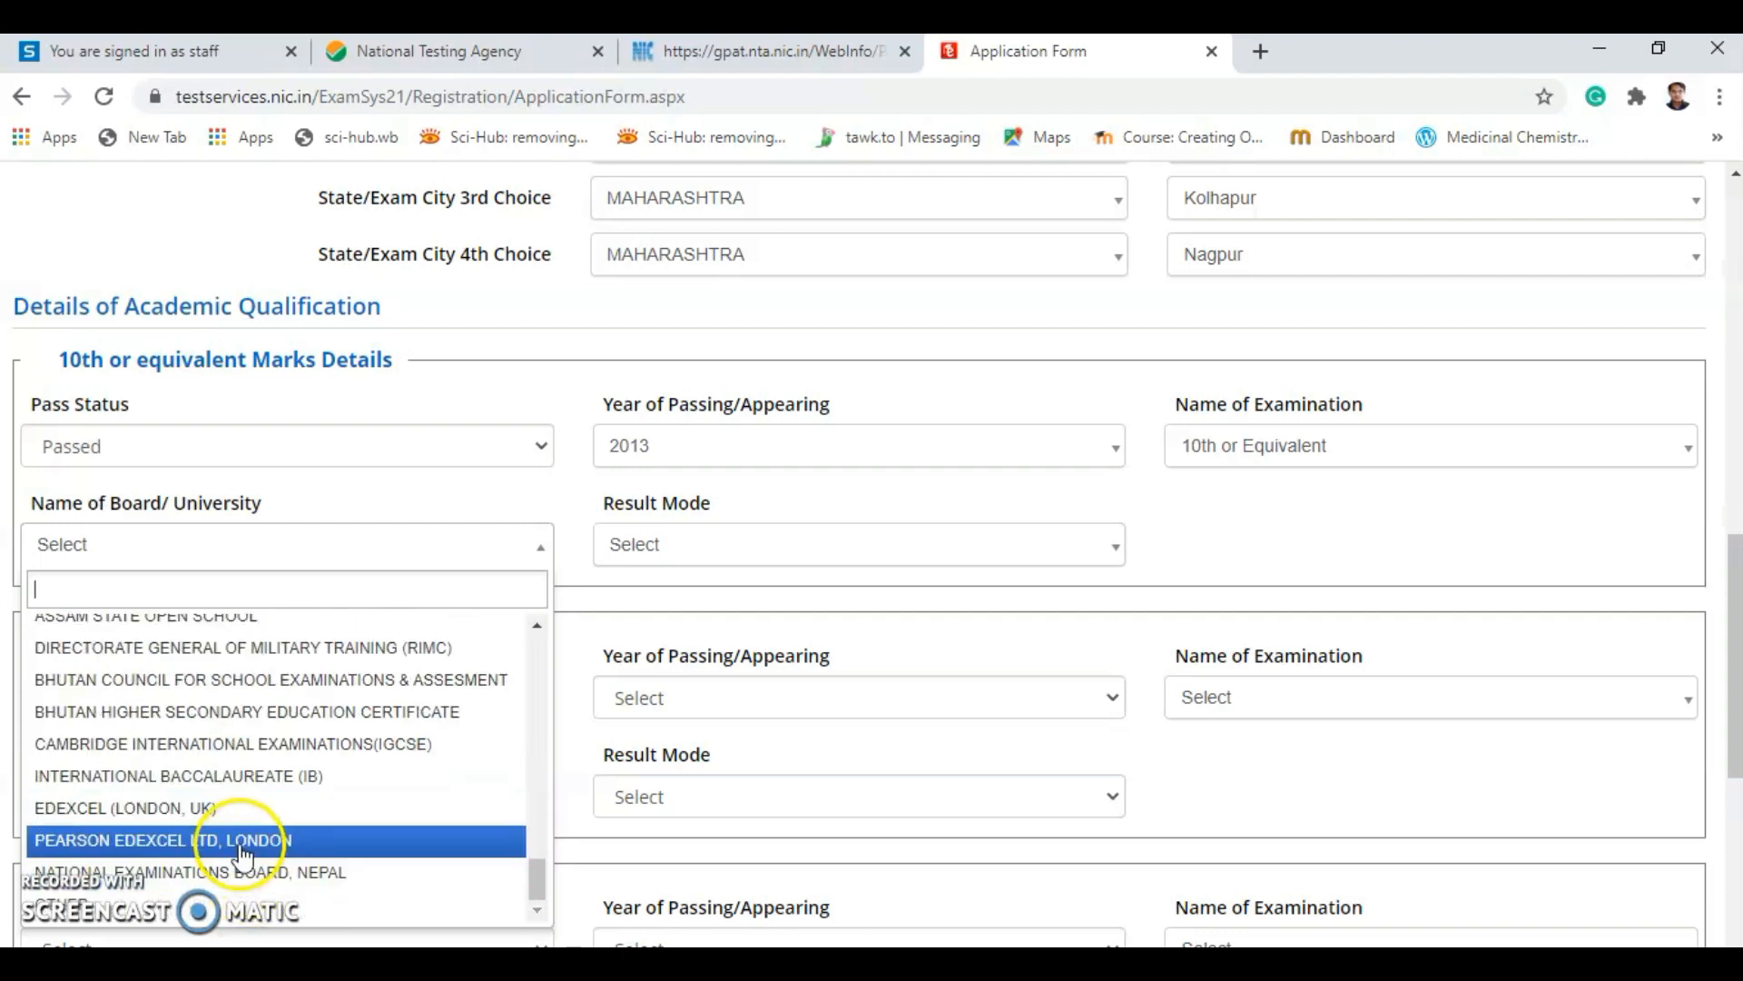
pyautogui.scroll(4, 241, 858)
pyautogui.scroll(10, 240, 858)
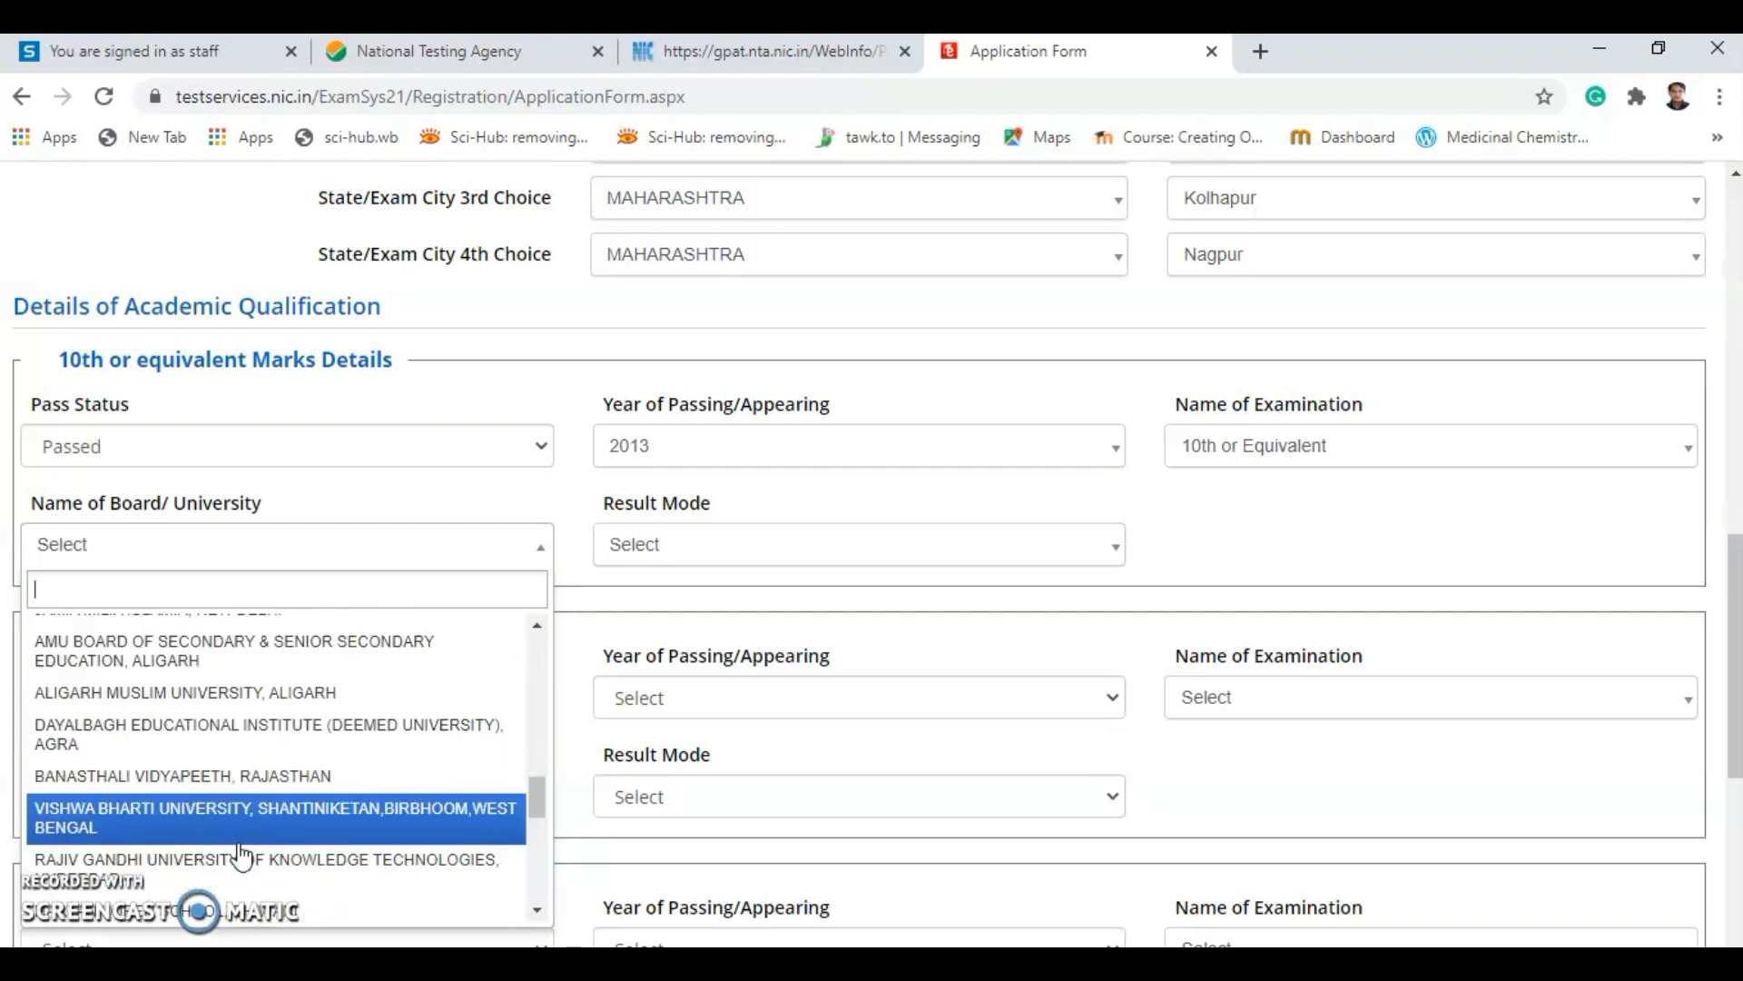
pyautogui.scroll(3, 240, 855)
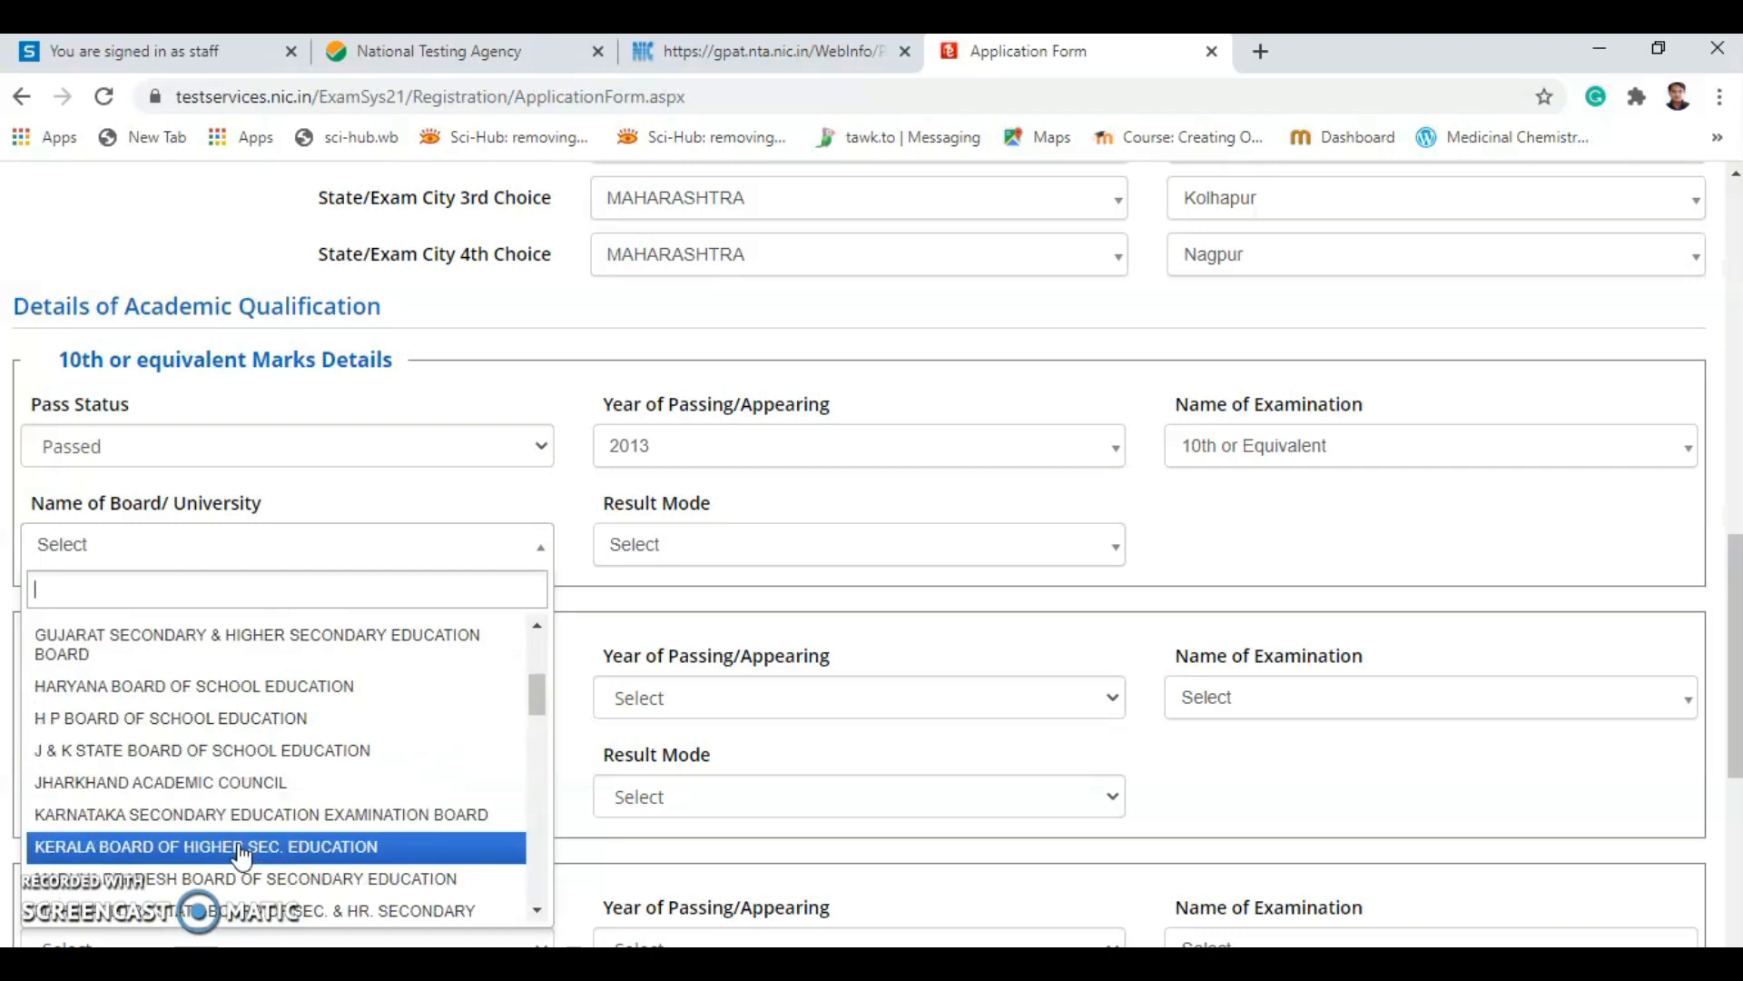
pyautogui.scroll(3, 240, 855)
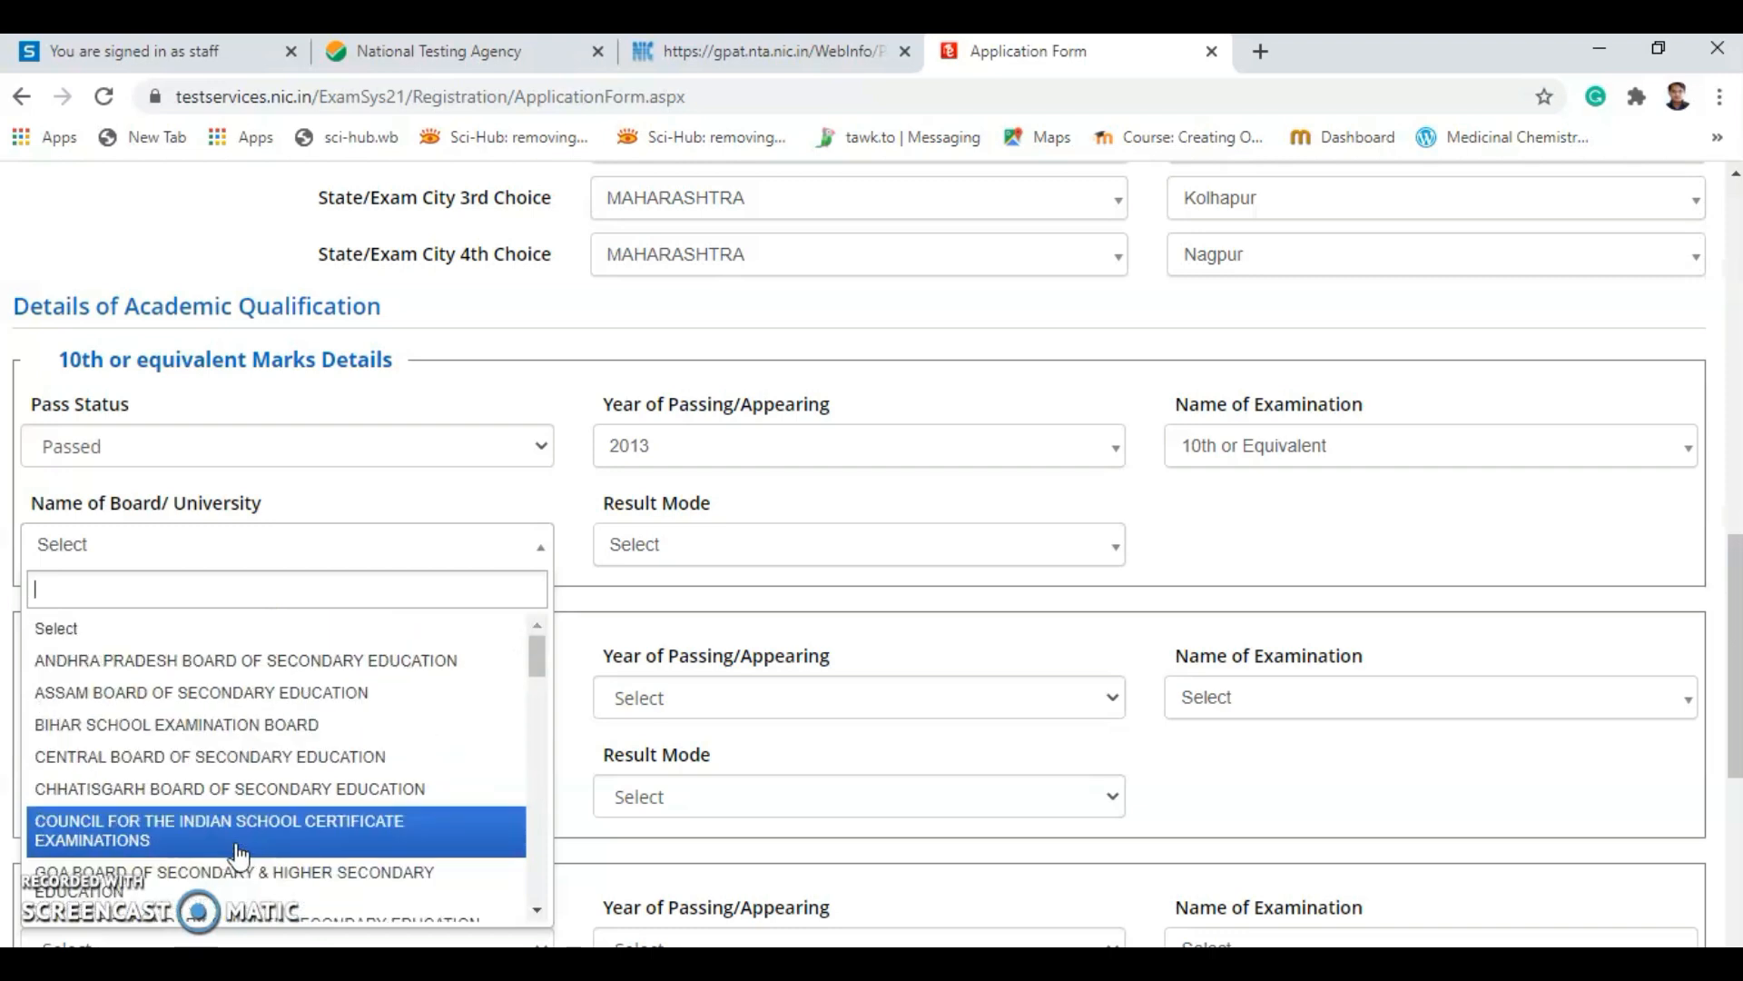
pyautogui.click(241, 849)
# Change the 10th board to OTHER at the bottom of the list.
pyautogui.scroll(-2, 240, 849)
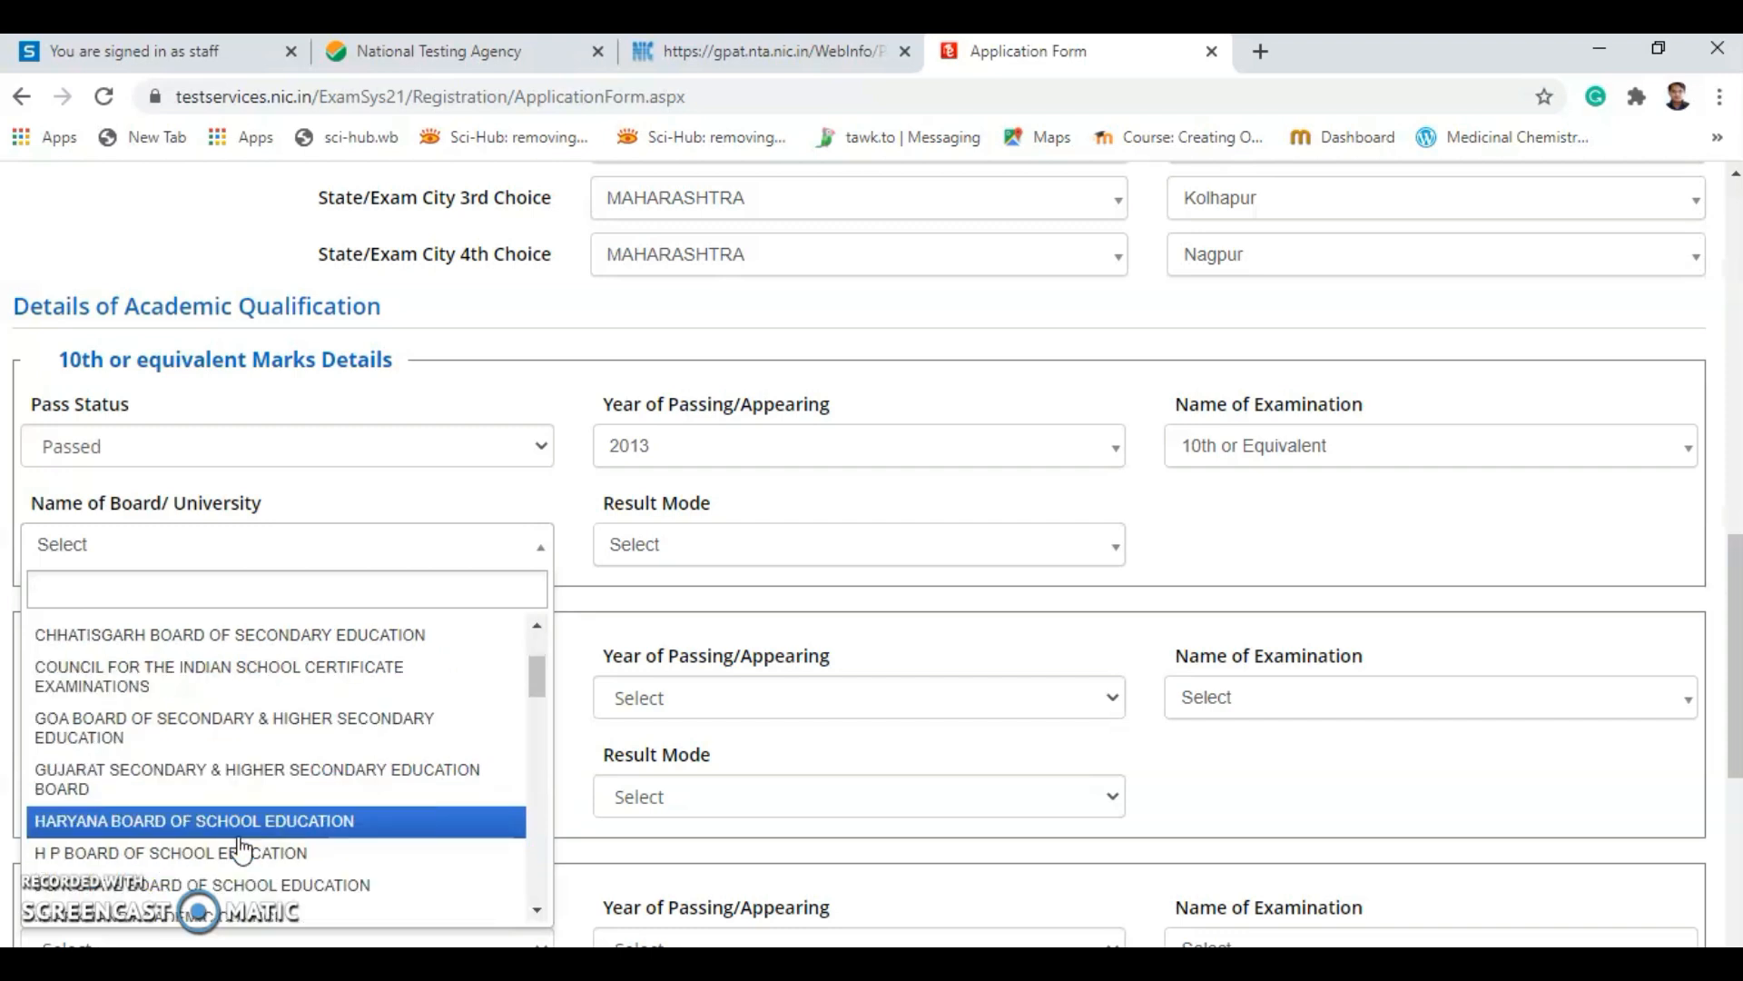
pyautogui.scroll(-3, 240, 849)
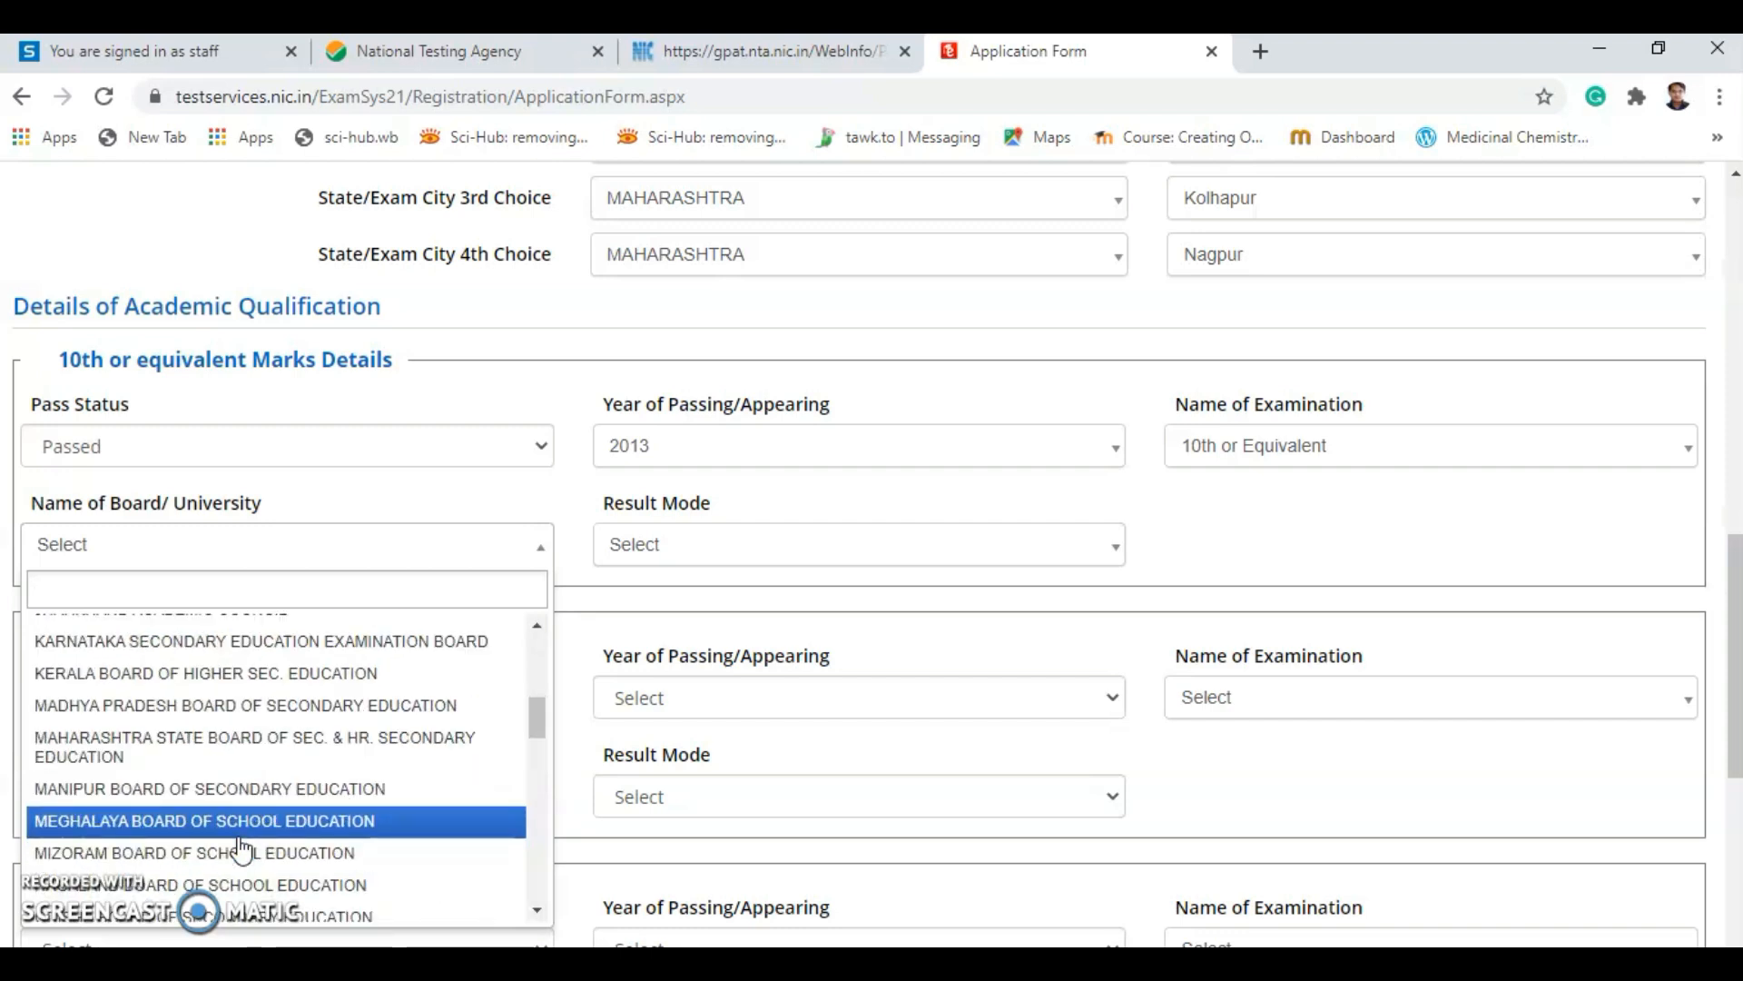
pyautogui.scroll(-10, 241, 849)
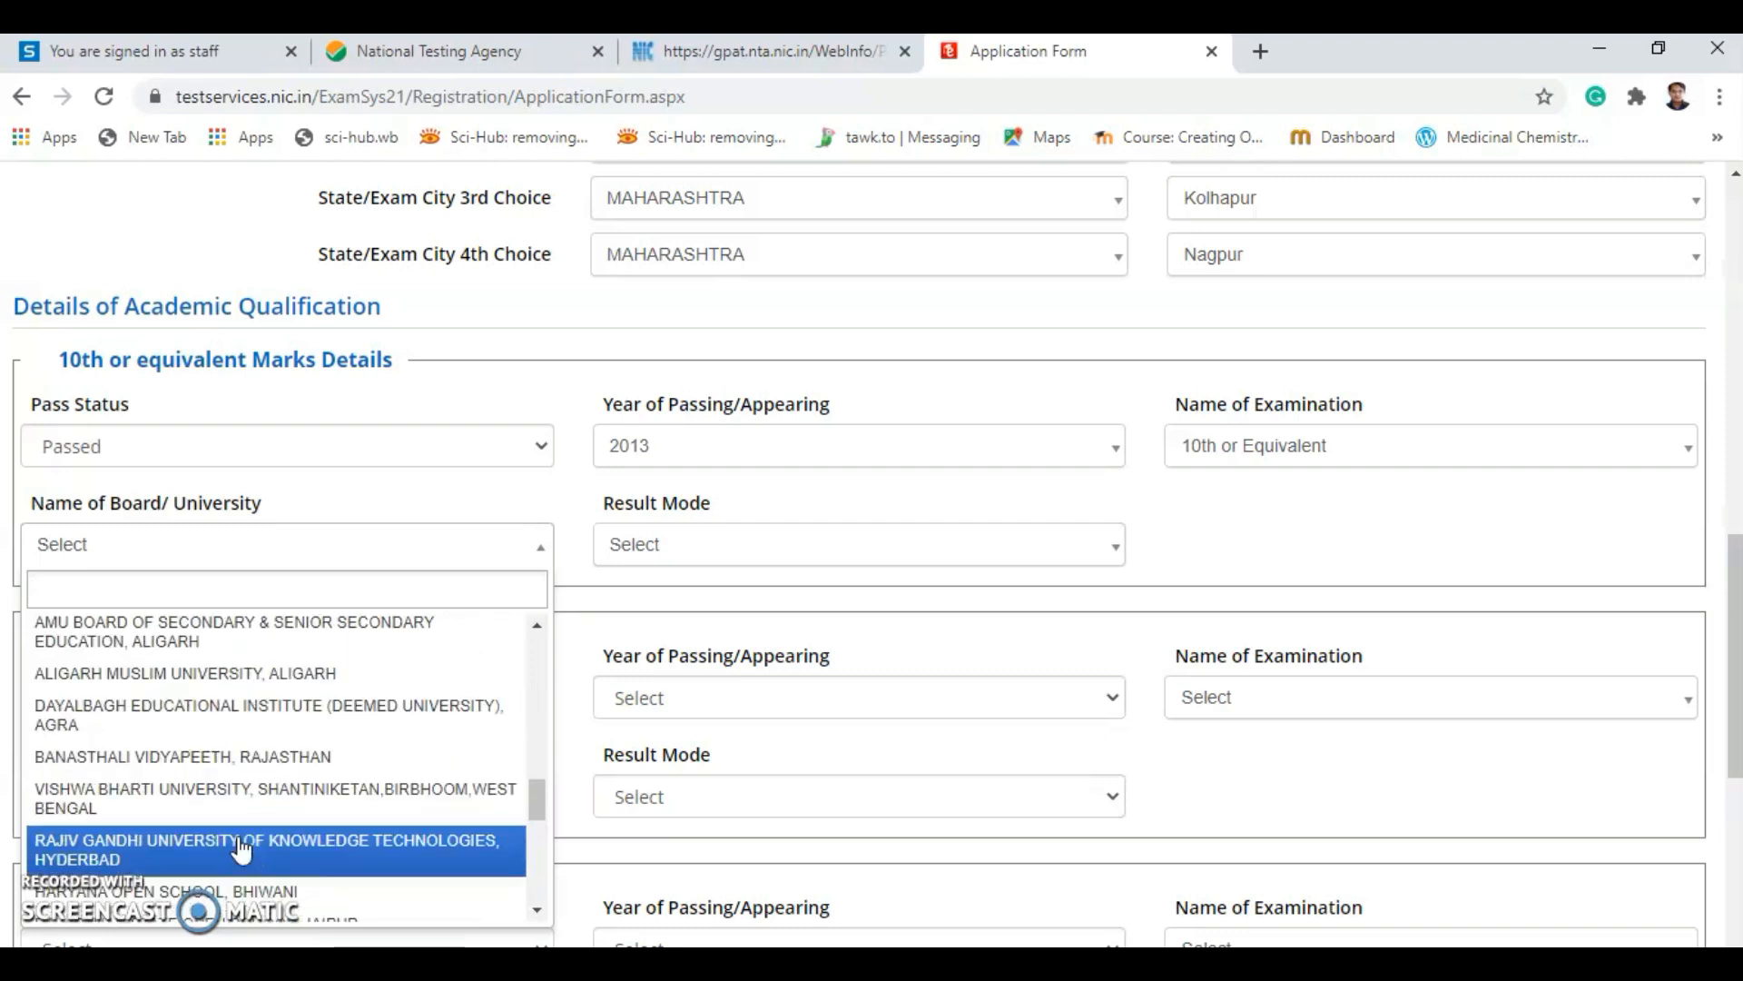
pyautogui.scroll(-5, 240, 851)
pyautogui.click(249, 861)
pyautogui.scroll(-2, 252, 876)
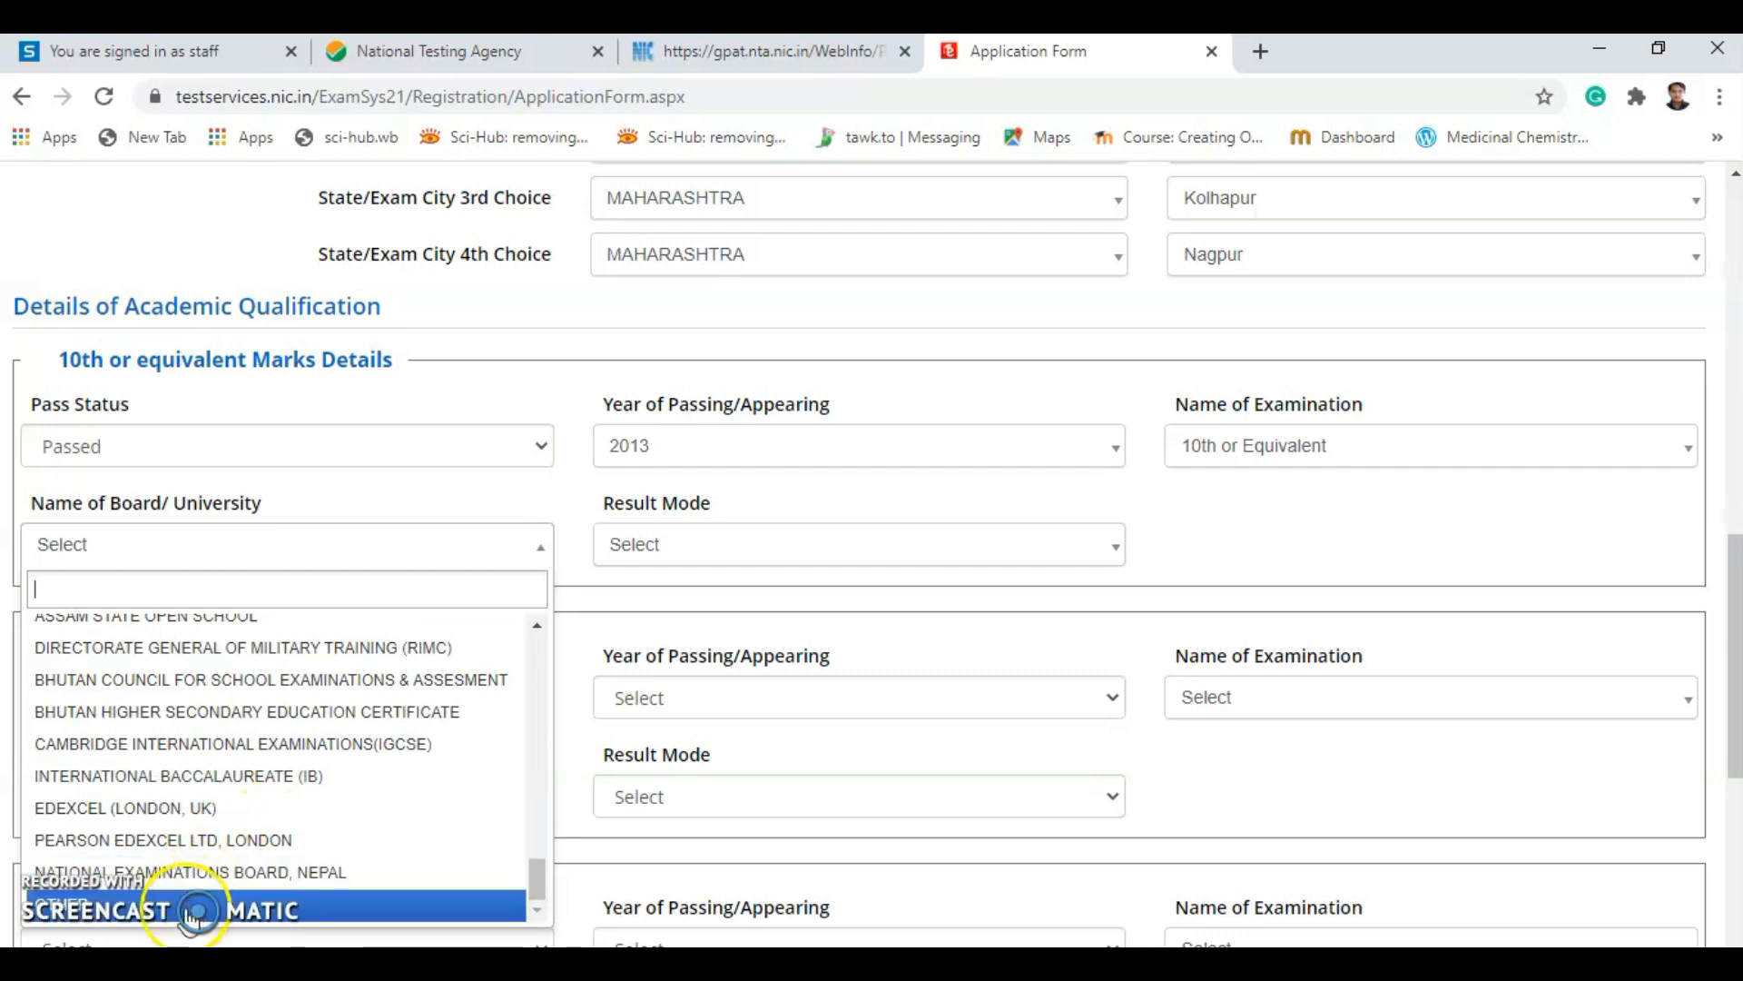
pyautogui.scroll(4, 179, 835)
pyautogui.scroll(3, 177, 835)
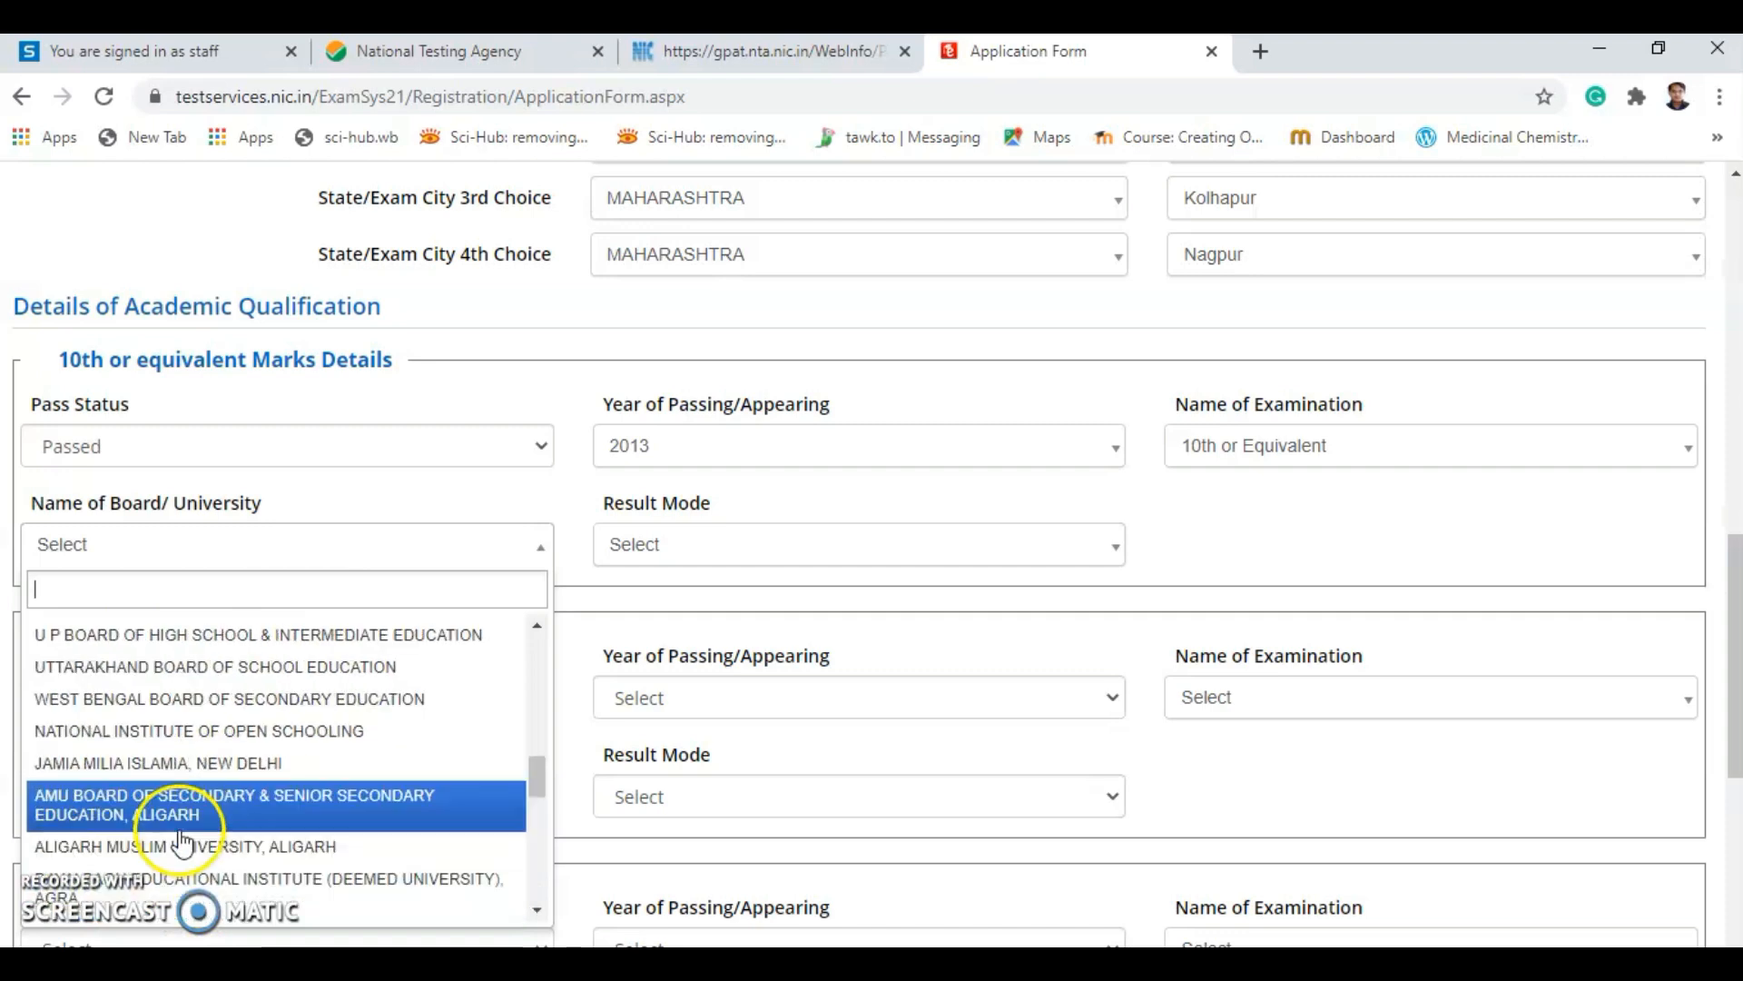
pyautogui.scroll(-6, 191, 858)
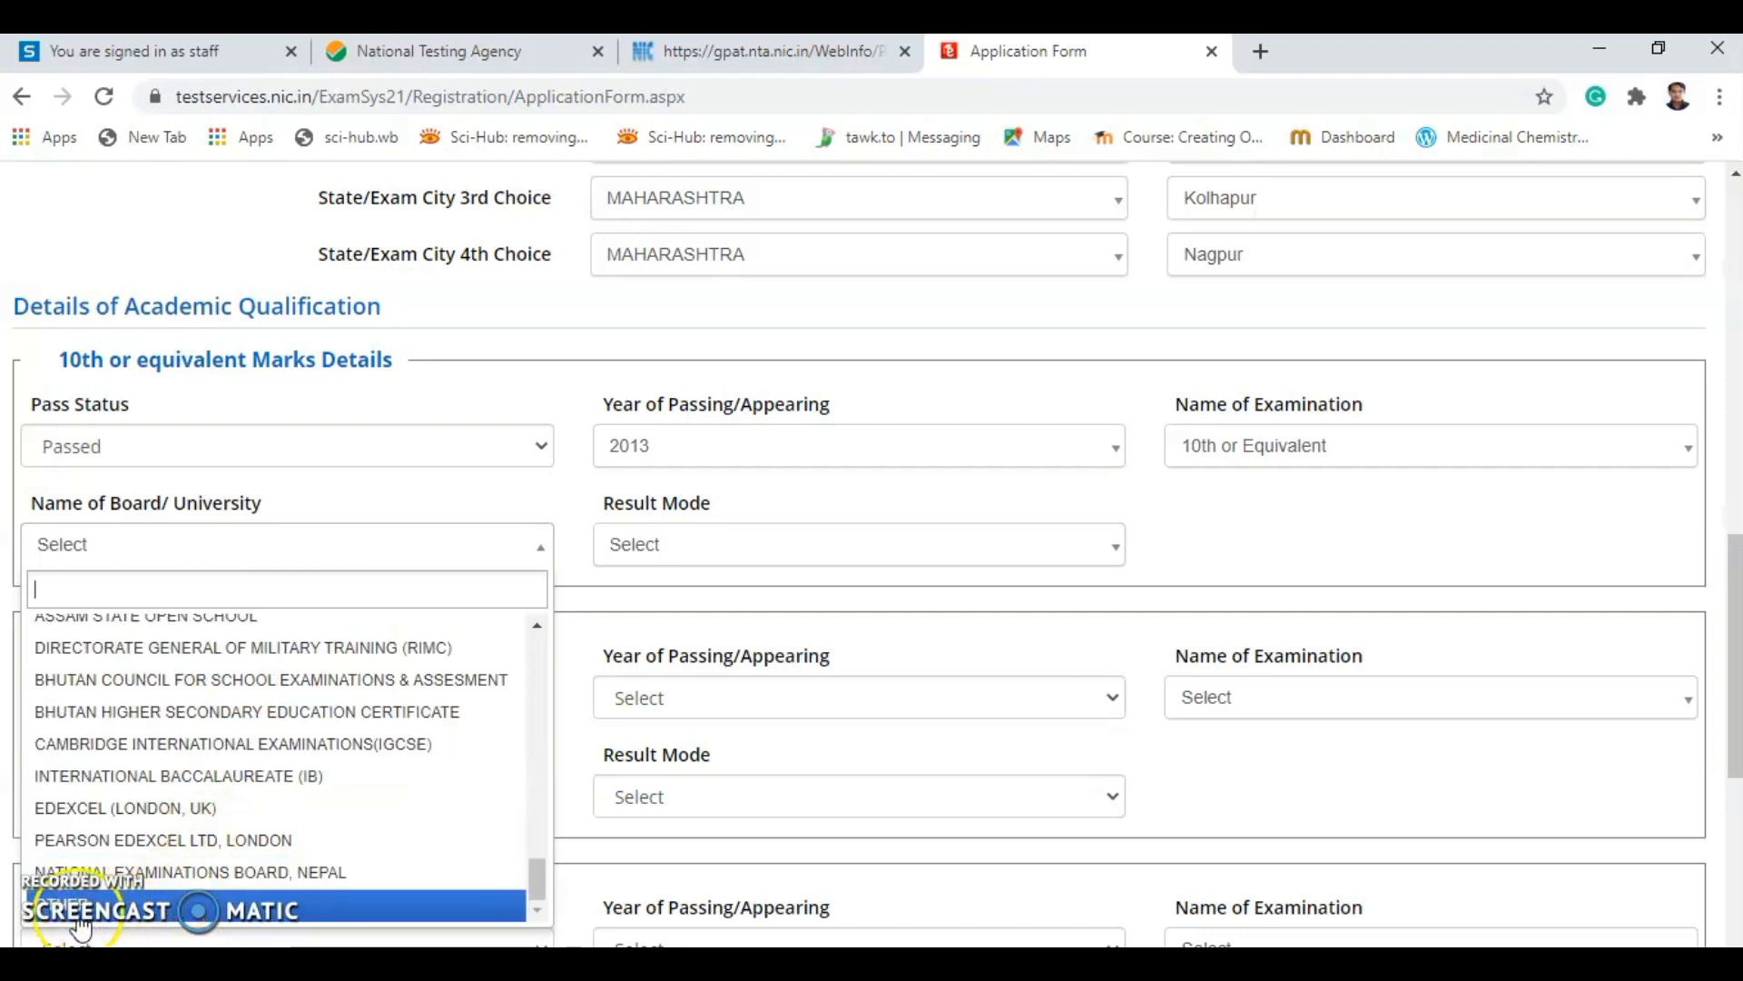
pyautogui.click(195, 904)
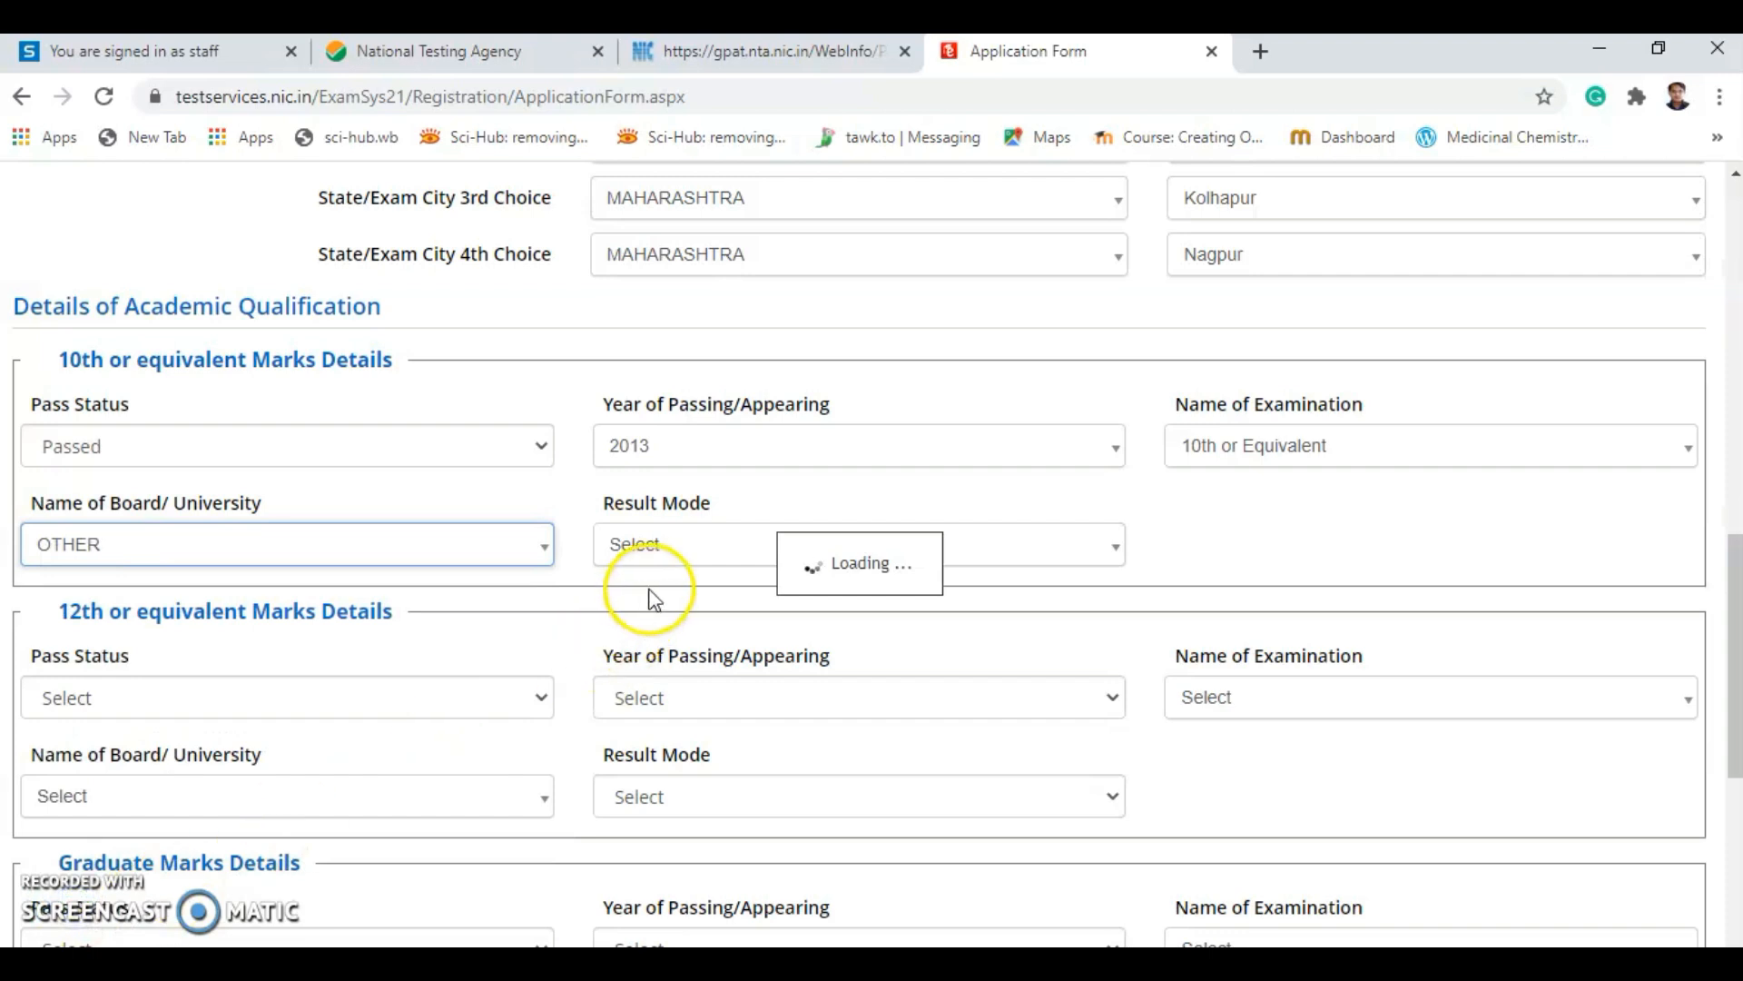
# Enter 10th other board Nashik Board, Percentage mode, 500 total and 490 obtained marks.
pyautogui.click(653, 537)
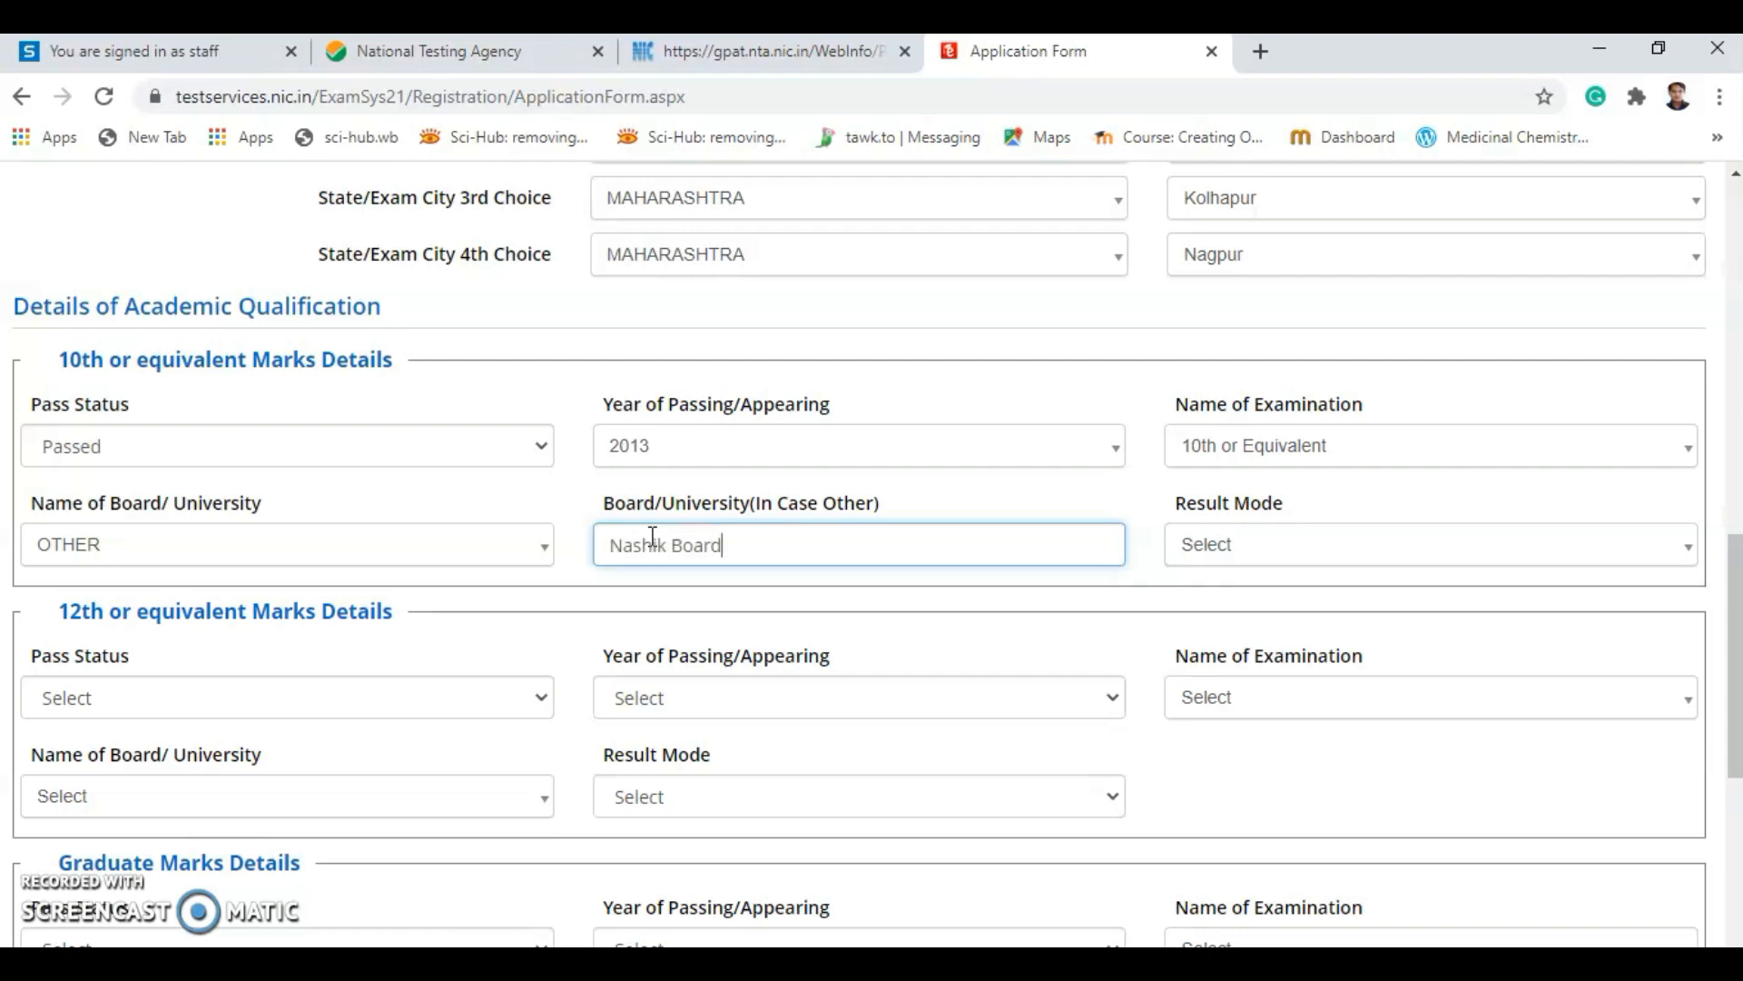
pyautogui.click(1241, 550)
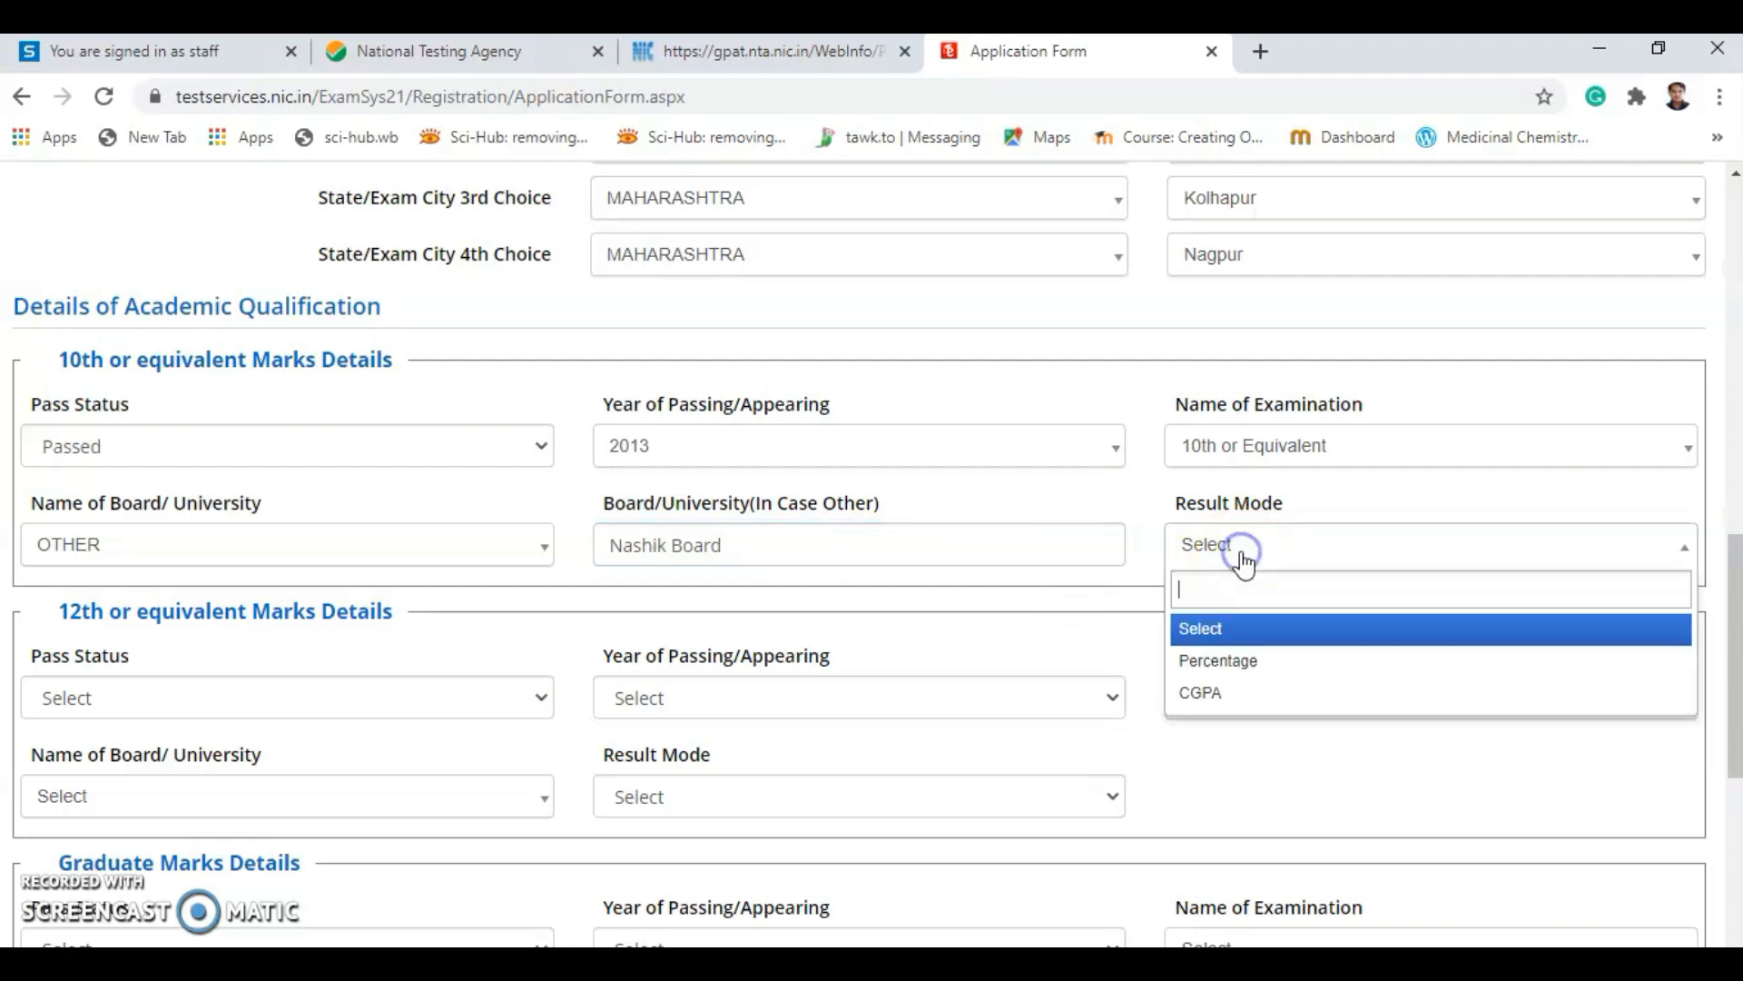
pyautogui.click(1239, 672)
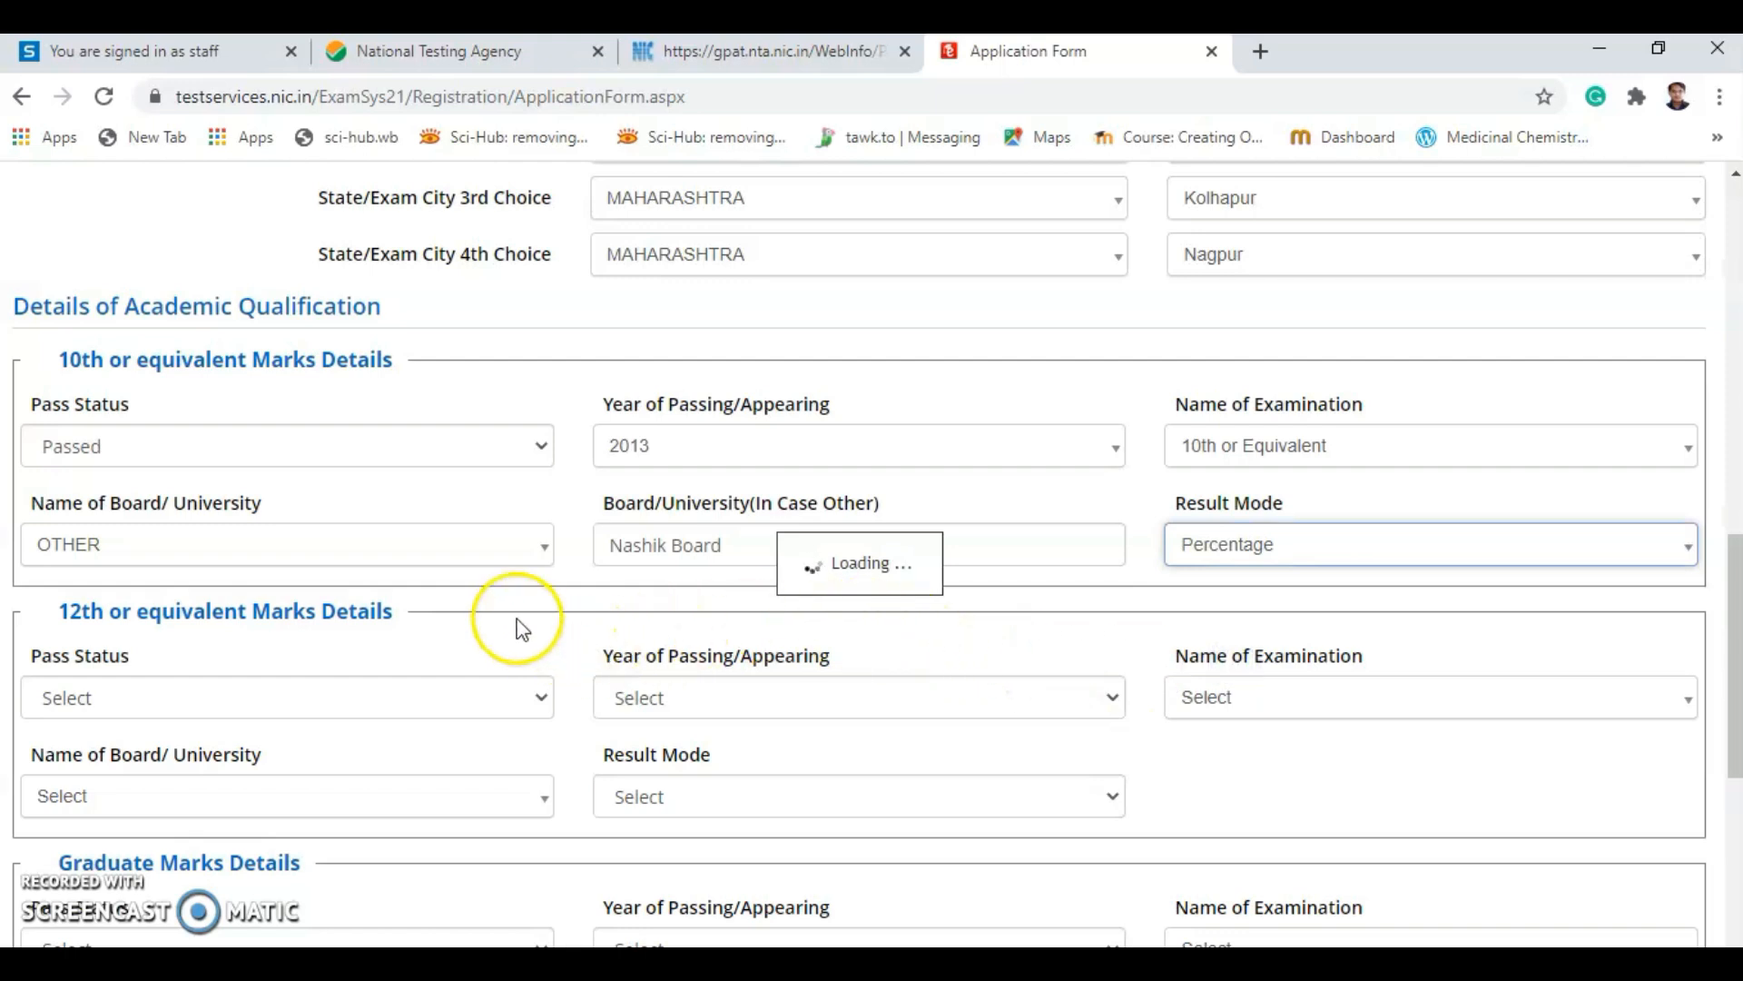
pyautogui.click(110, 642)
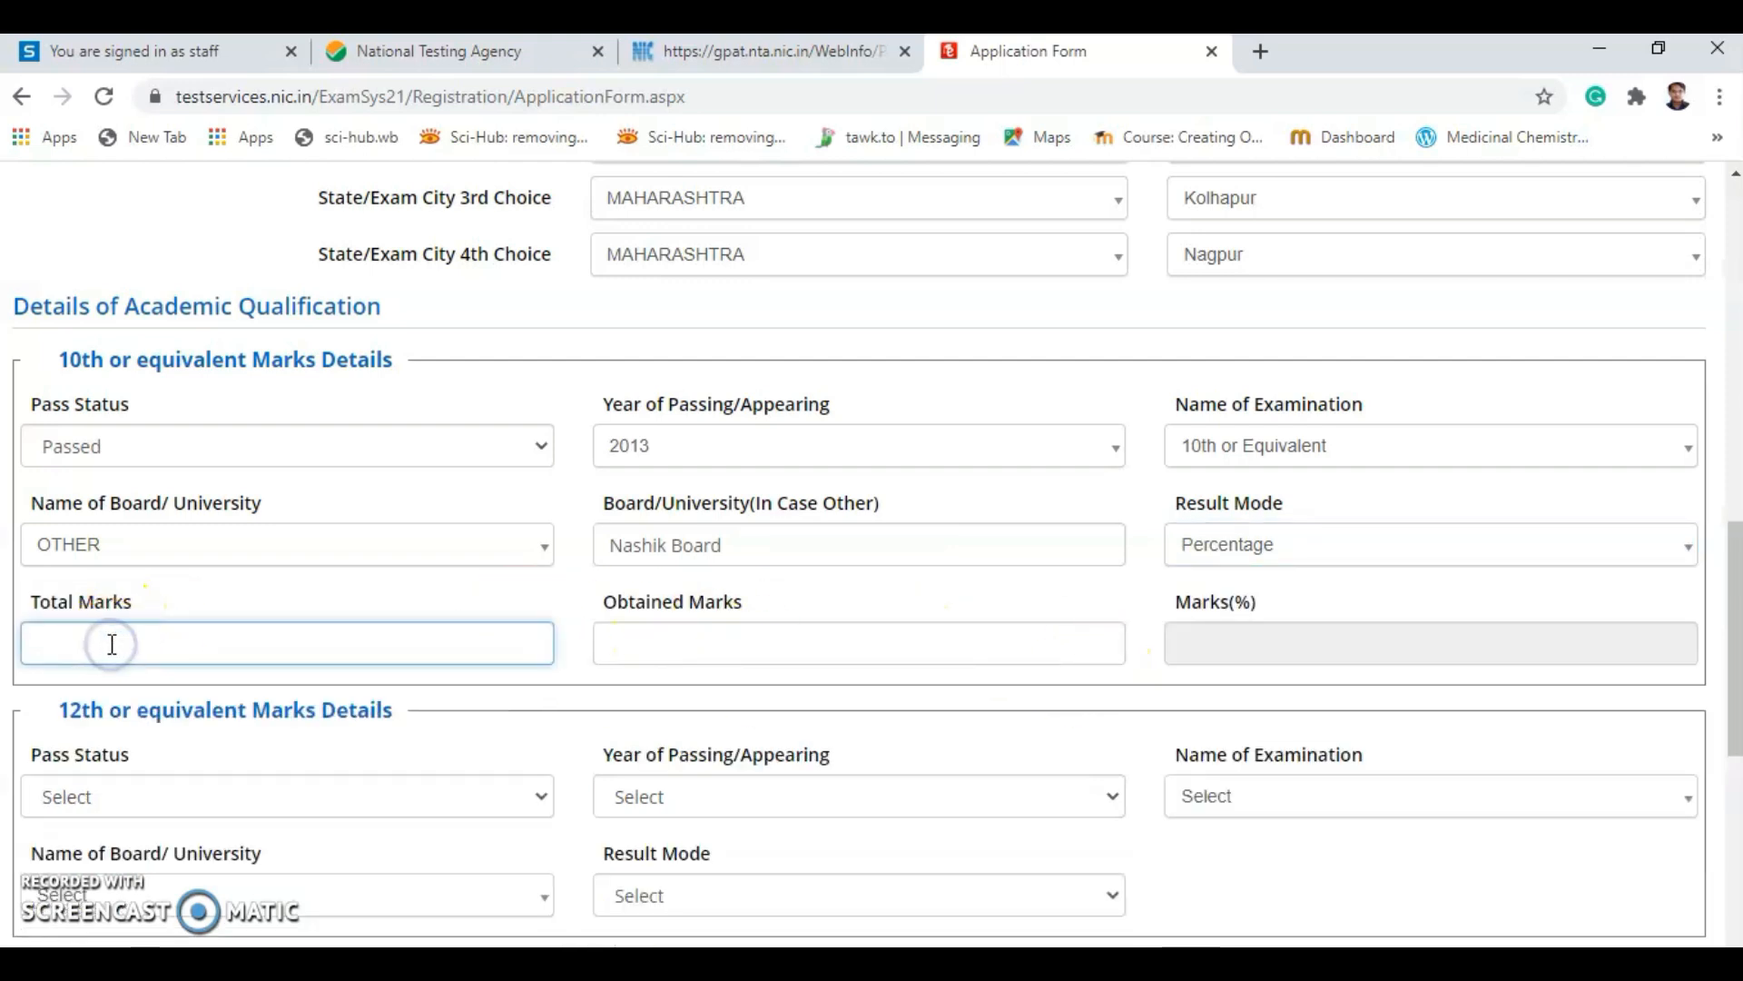
pyautogui.write('500')
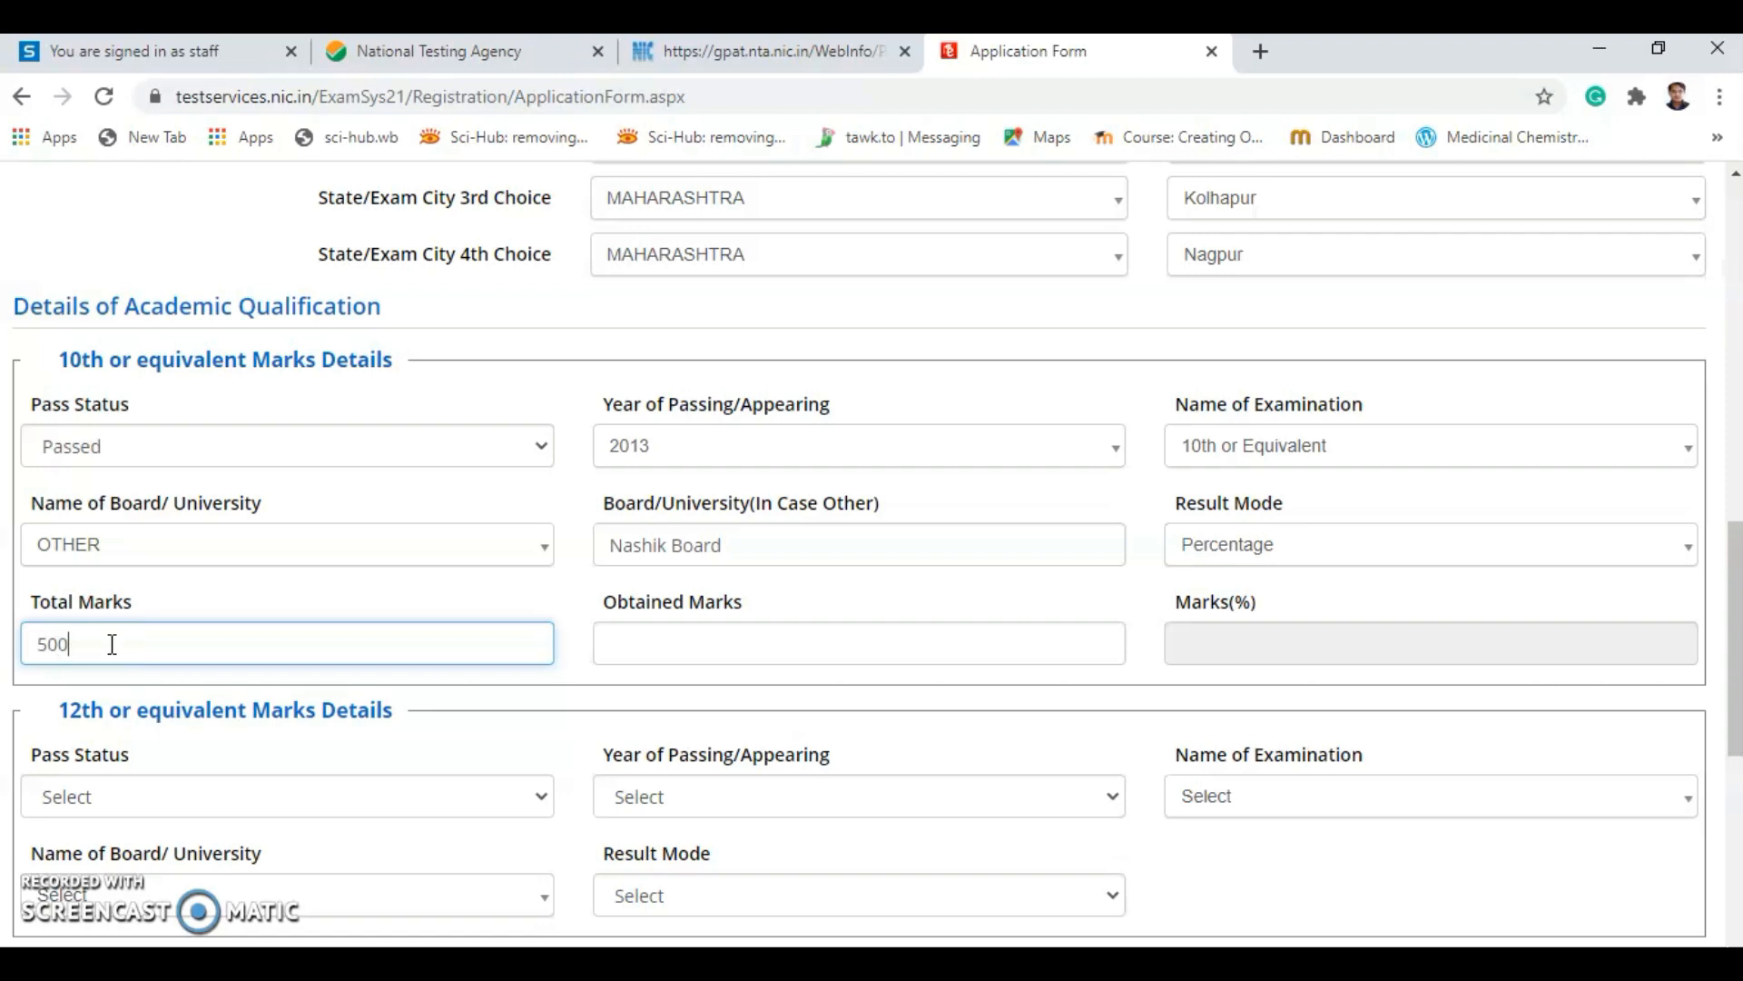
pyautogui.click(726, 652)
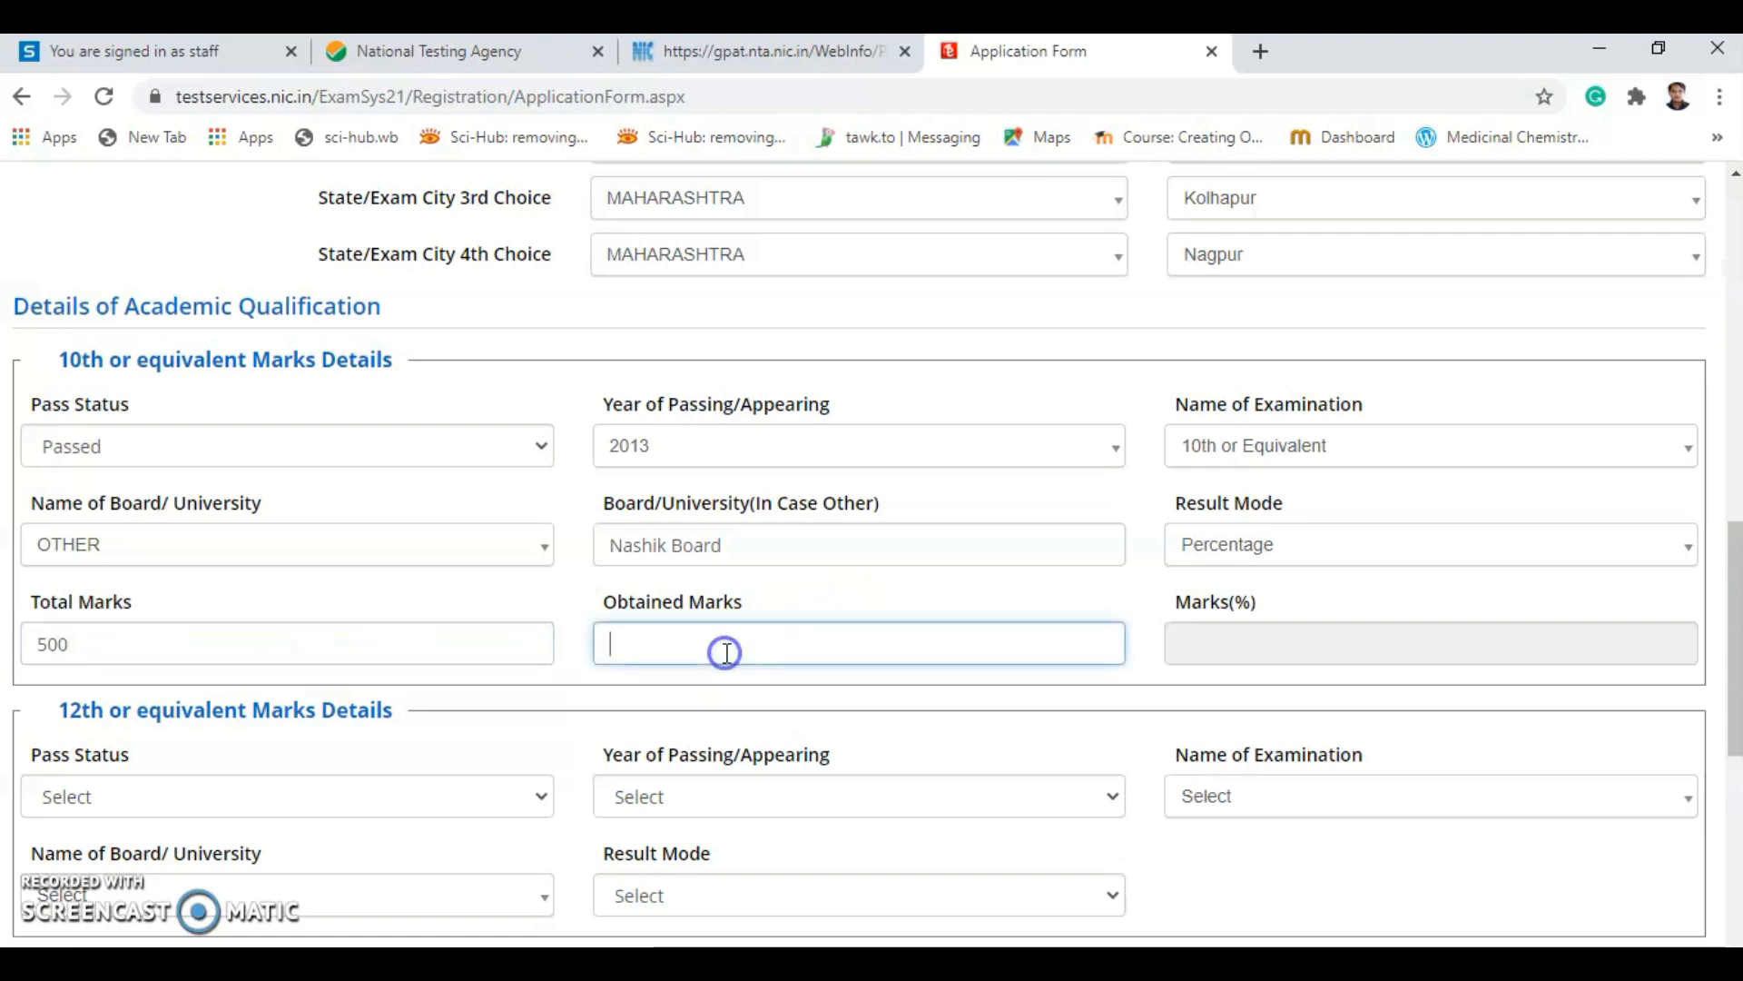
pyautogui.write('490')
pyautogui.click(1104, 625)
pyautogui.scroll(-3, 678, 668)
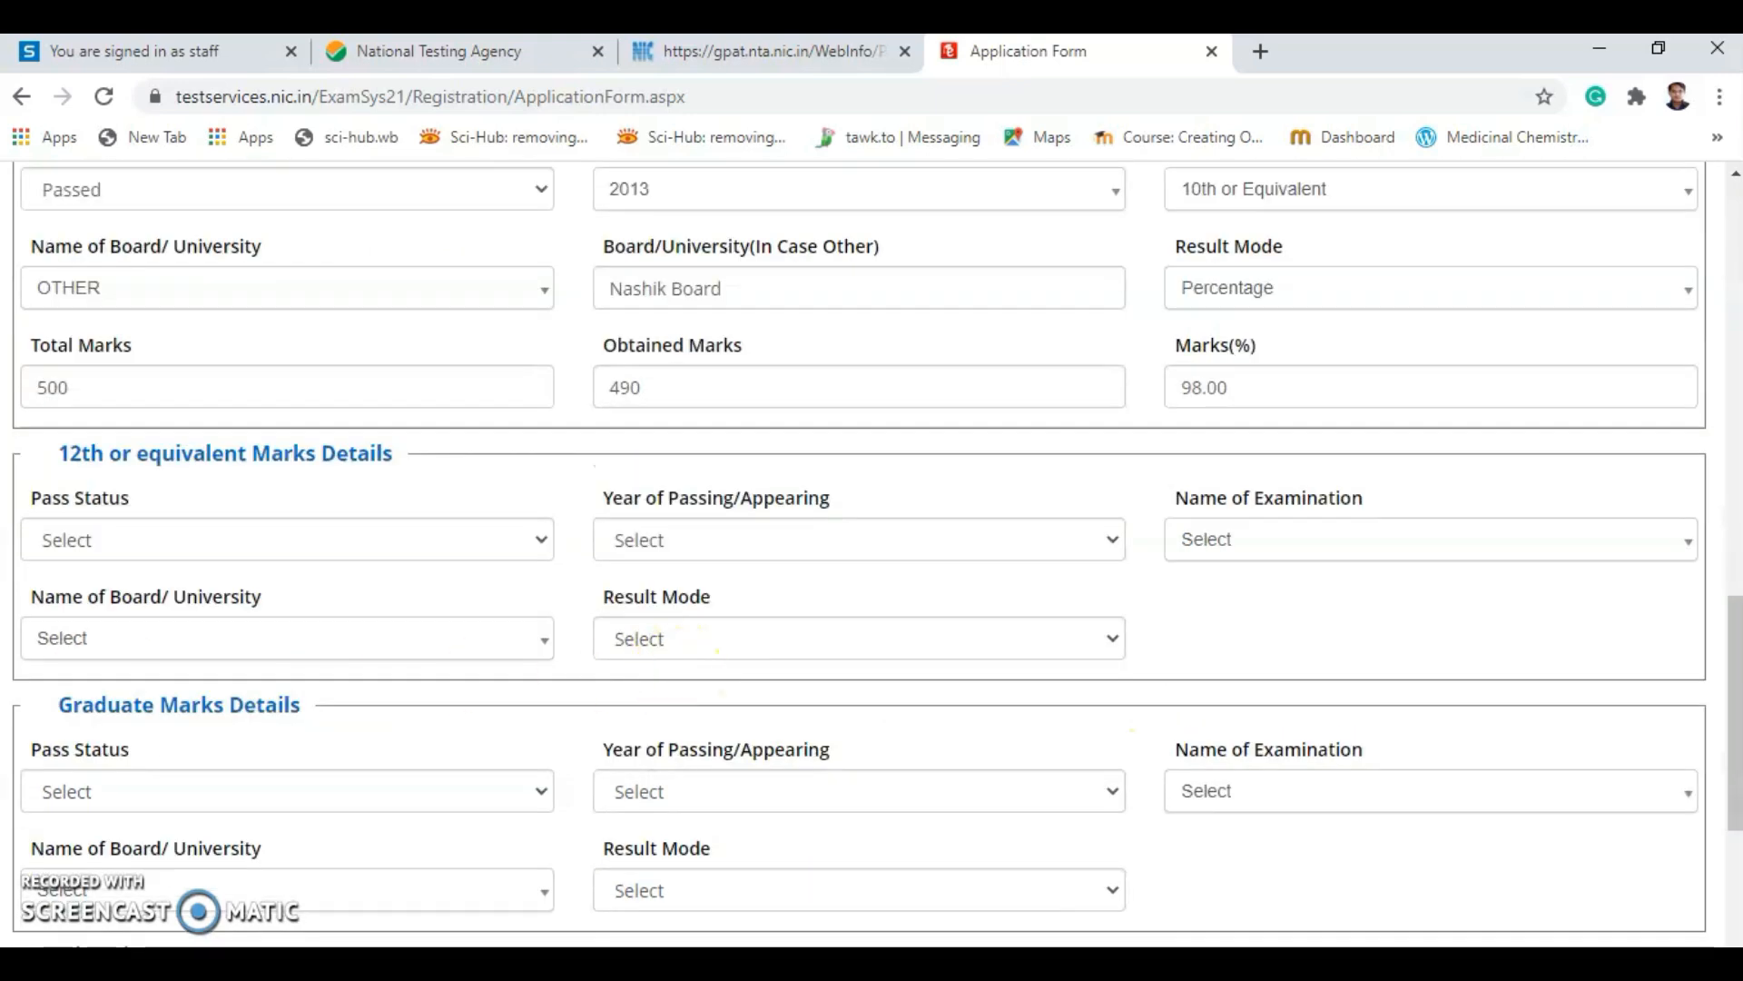
# Set the 12th details to Passed, year 2015, Class 12th.
pyautogui.click(200, 542)
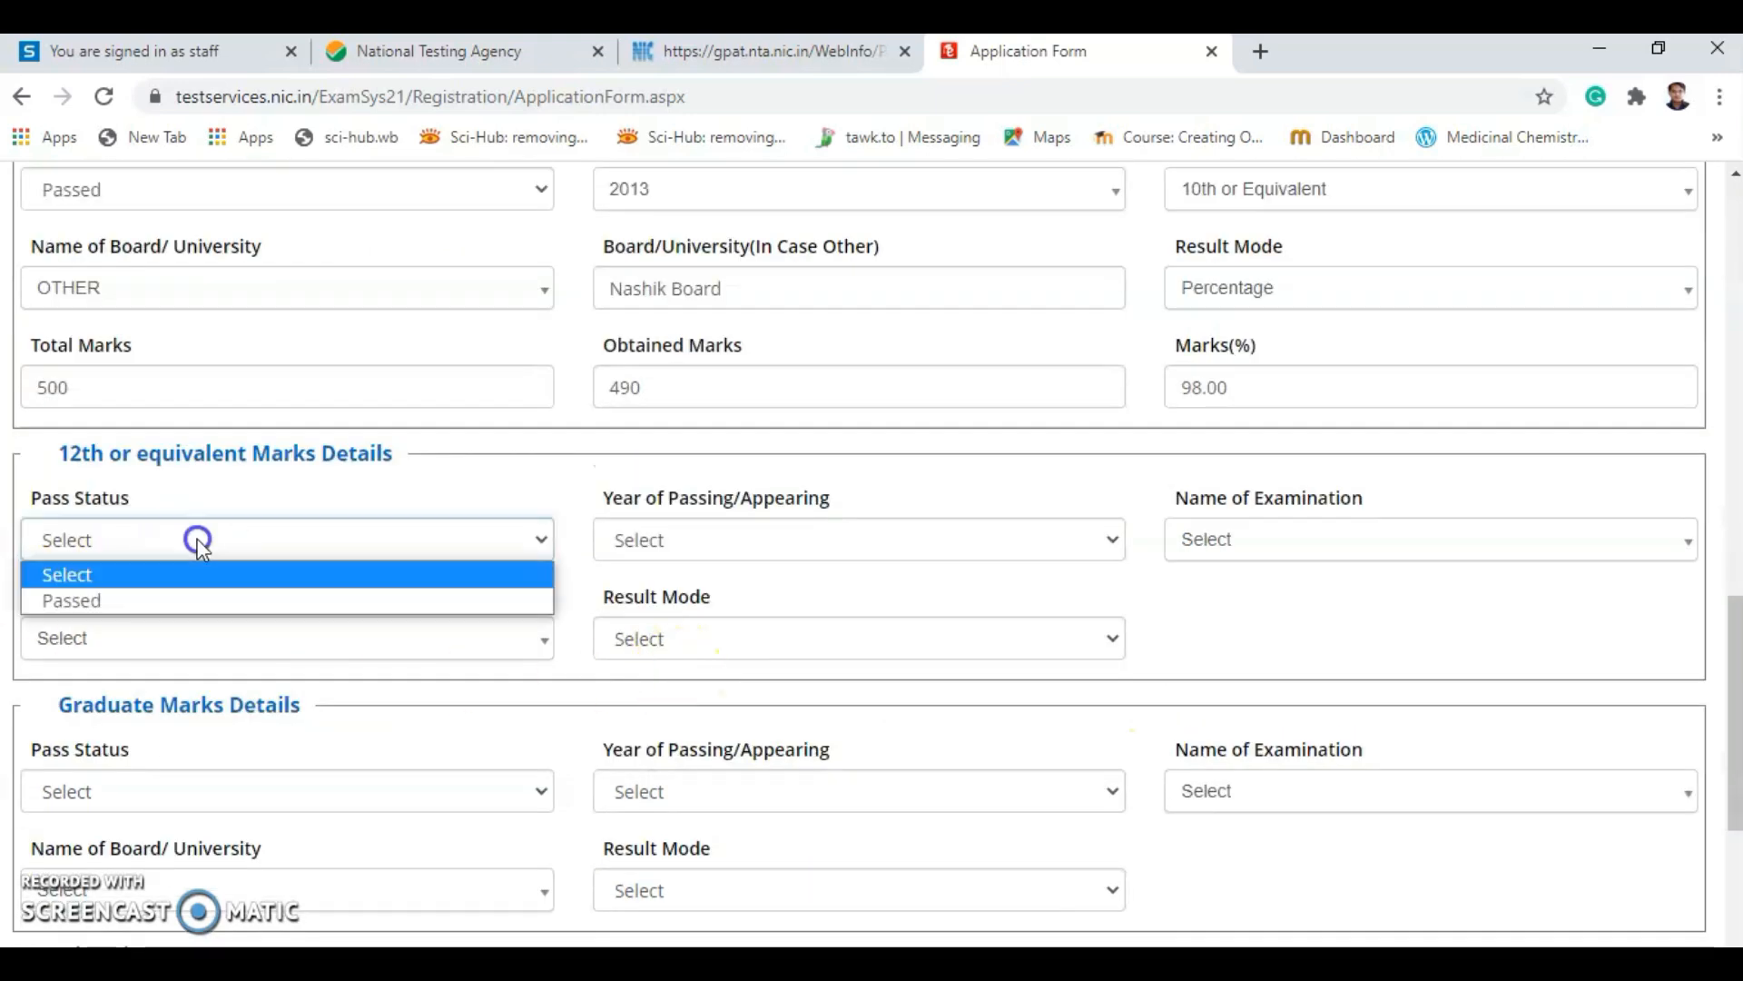
pyautogui.click(216, 595)
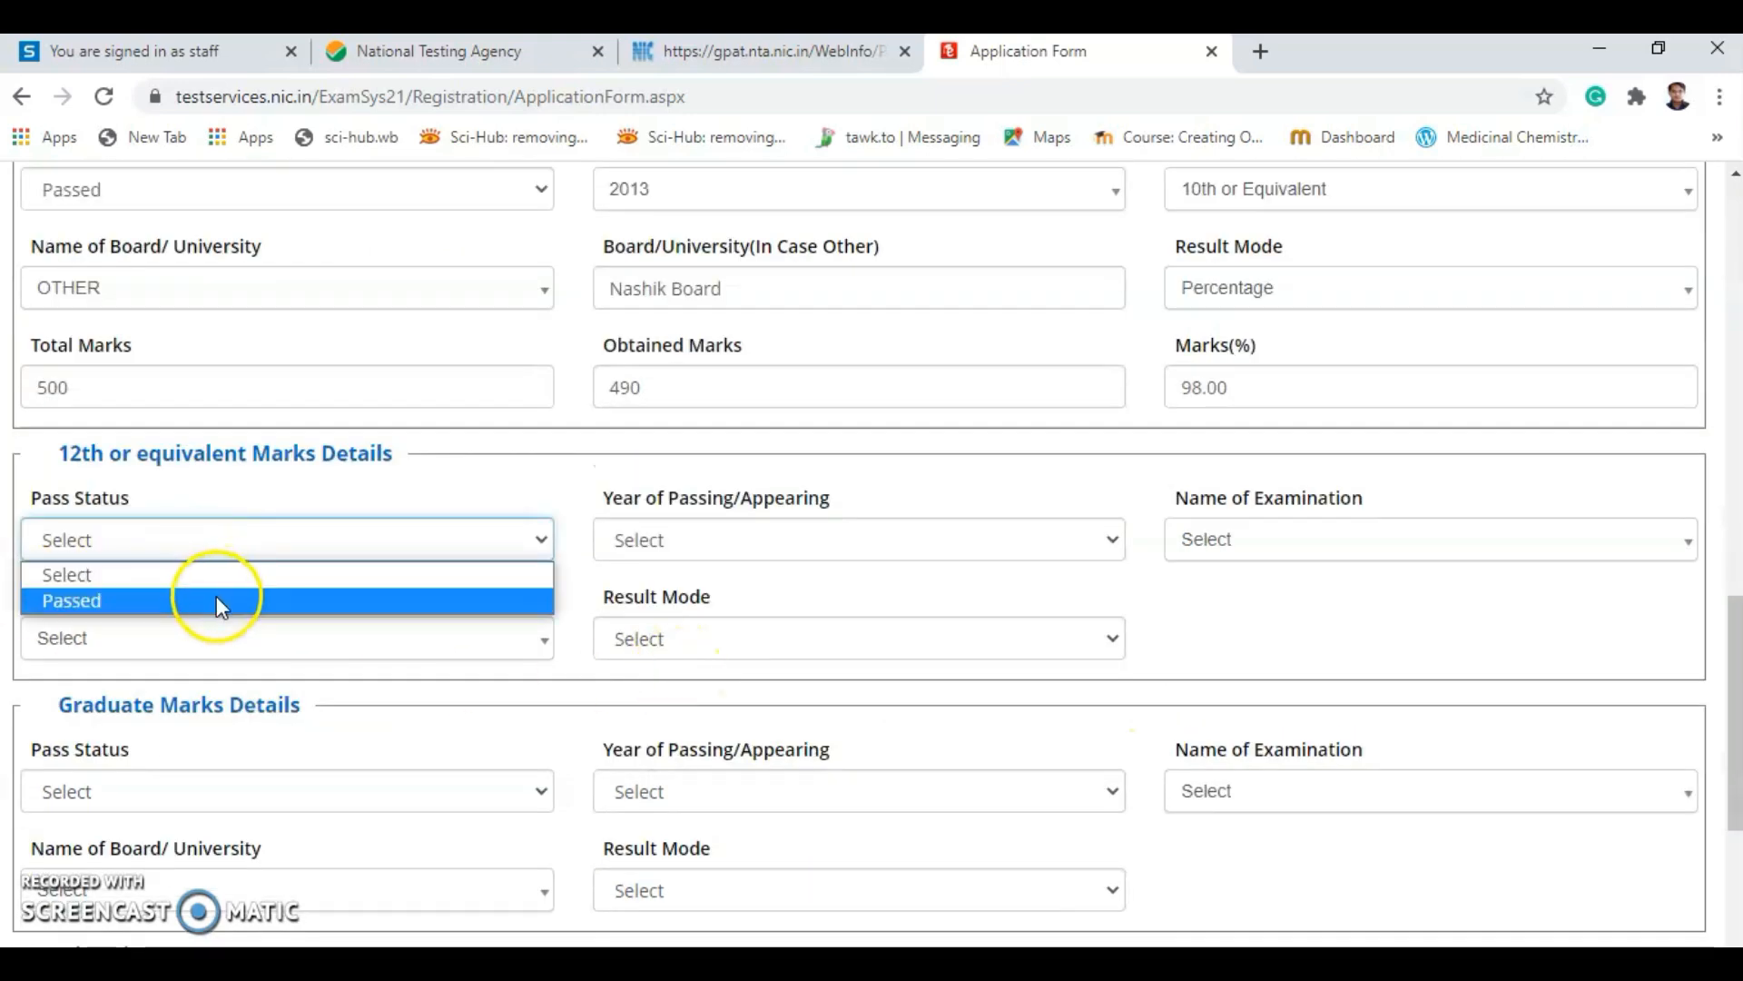
pyautogui.click(684, 541)
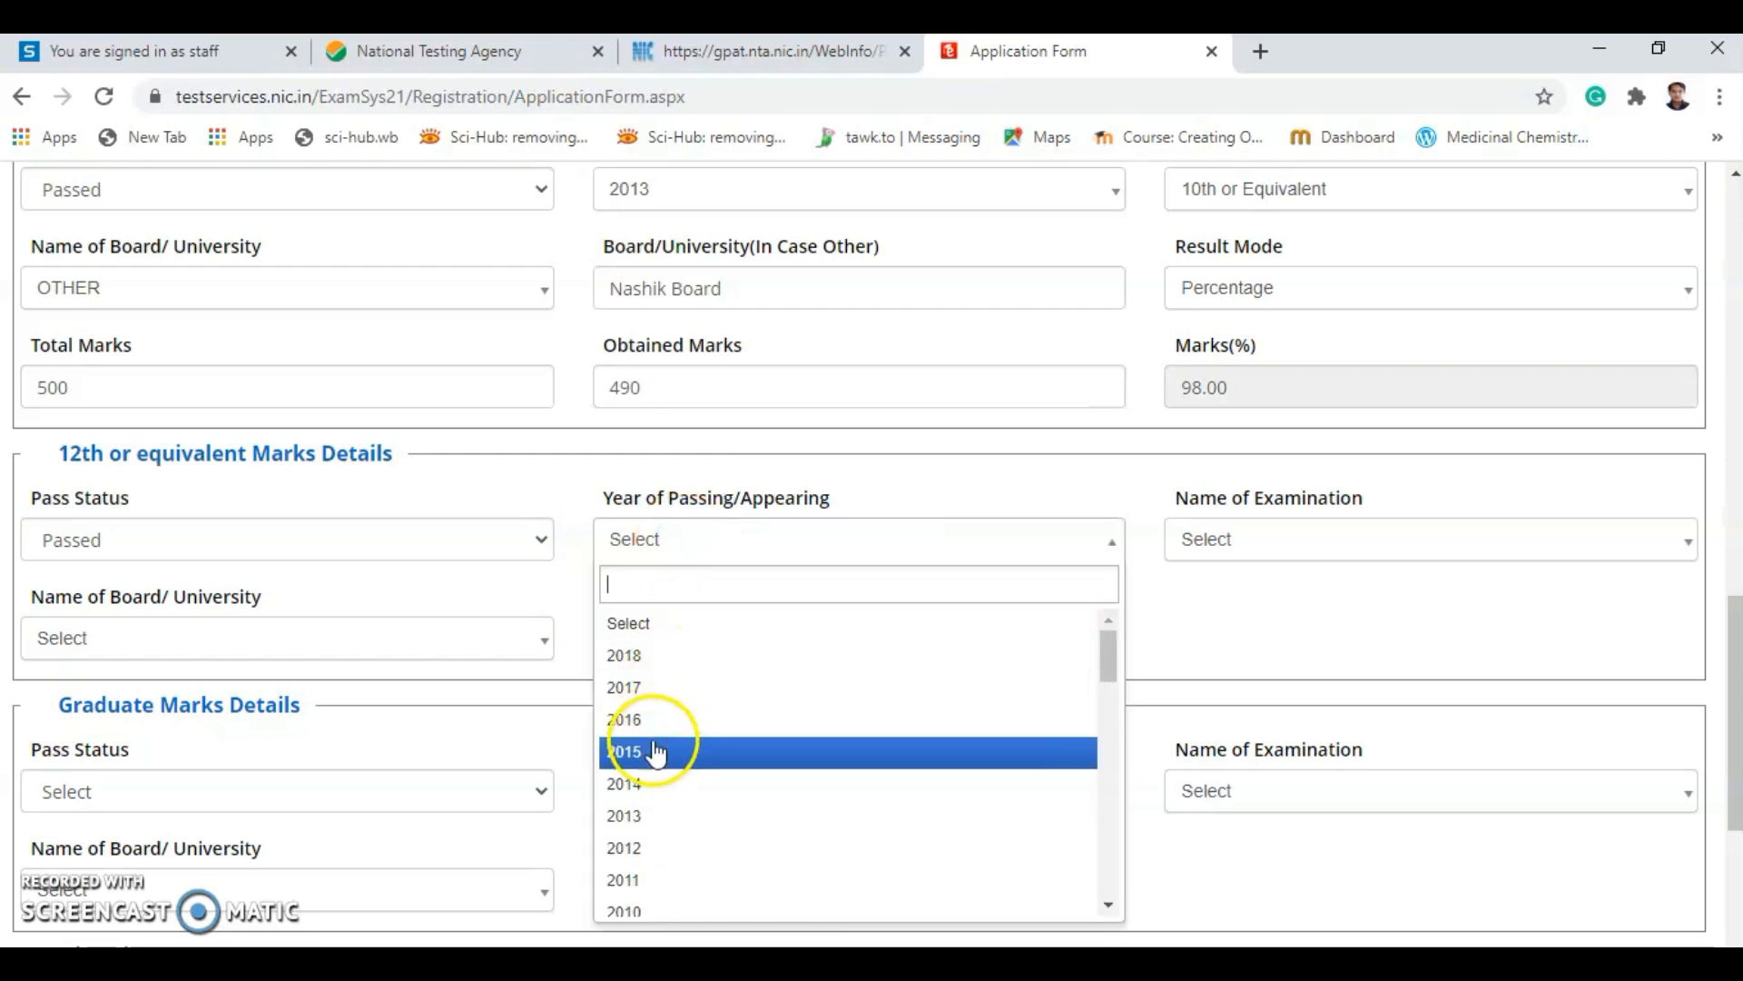
pyautogui.scroll(3, 532, 611)
pyautogui.scroll(-4, 635, 720)
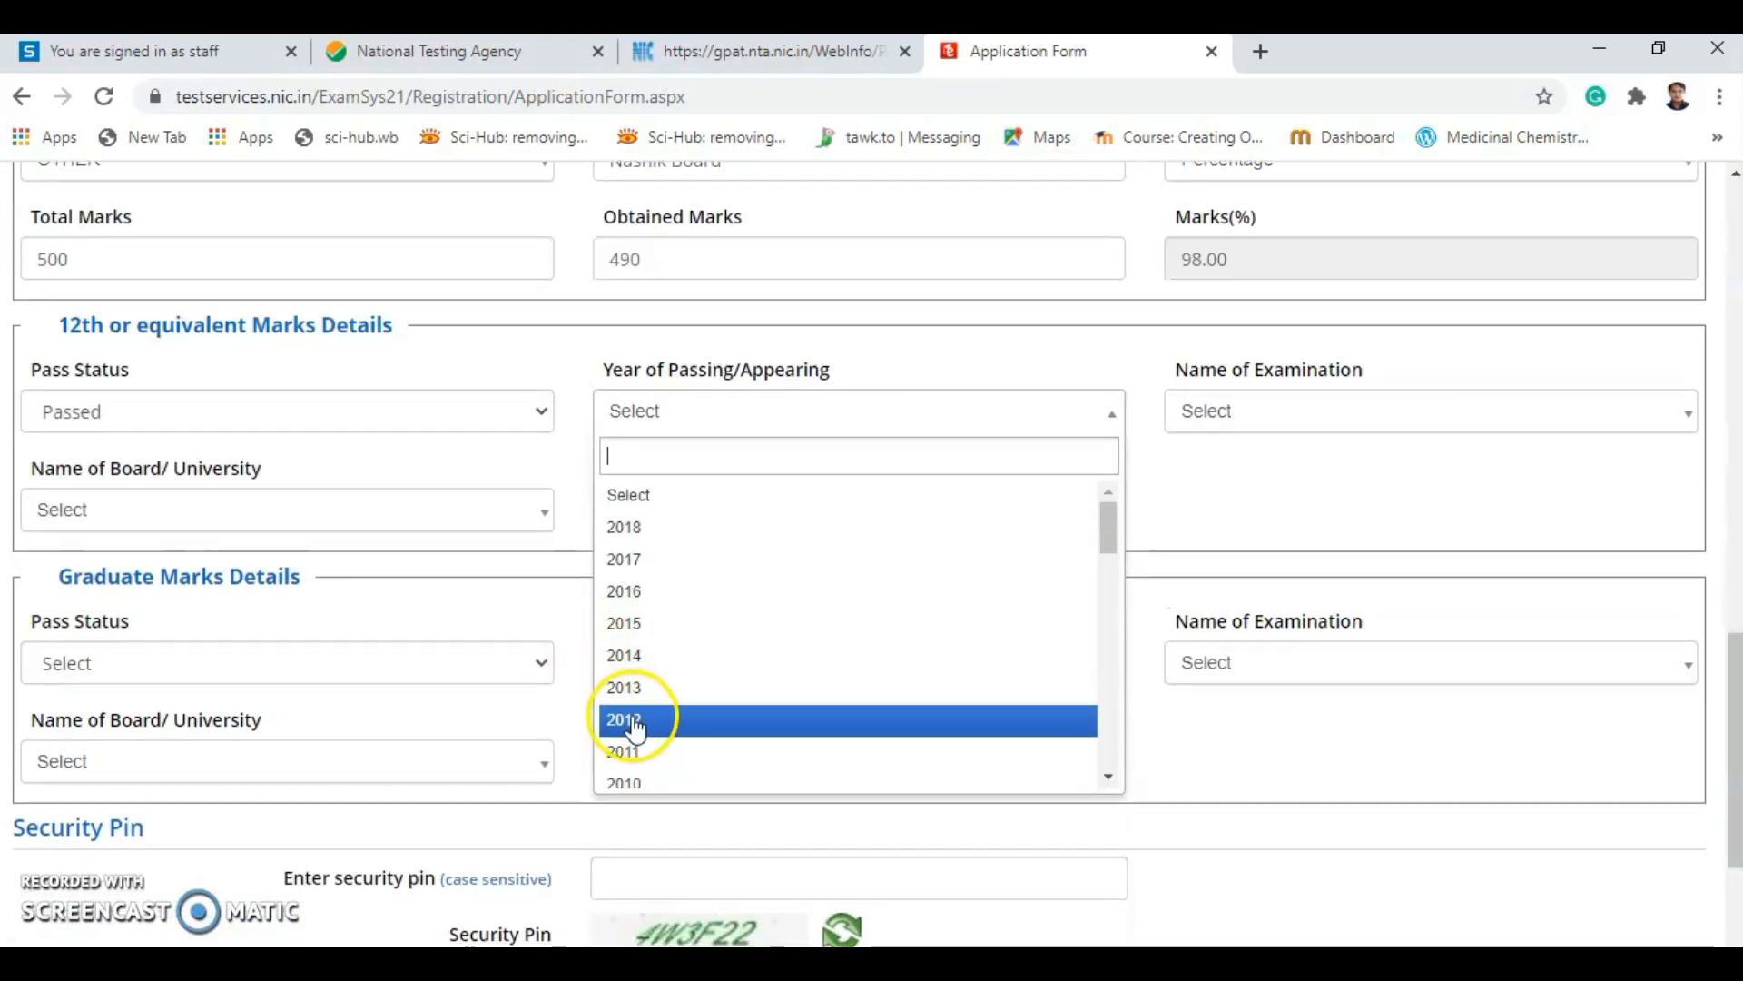
pyautogui.click(642, 628)
pyautogui.click(1274, 416)
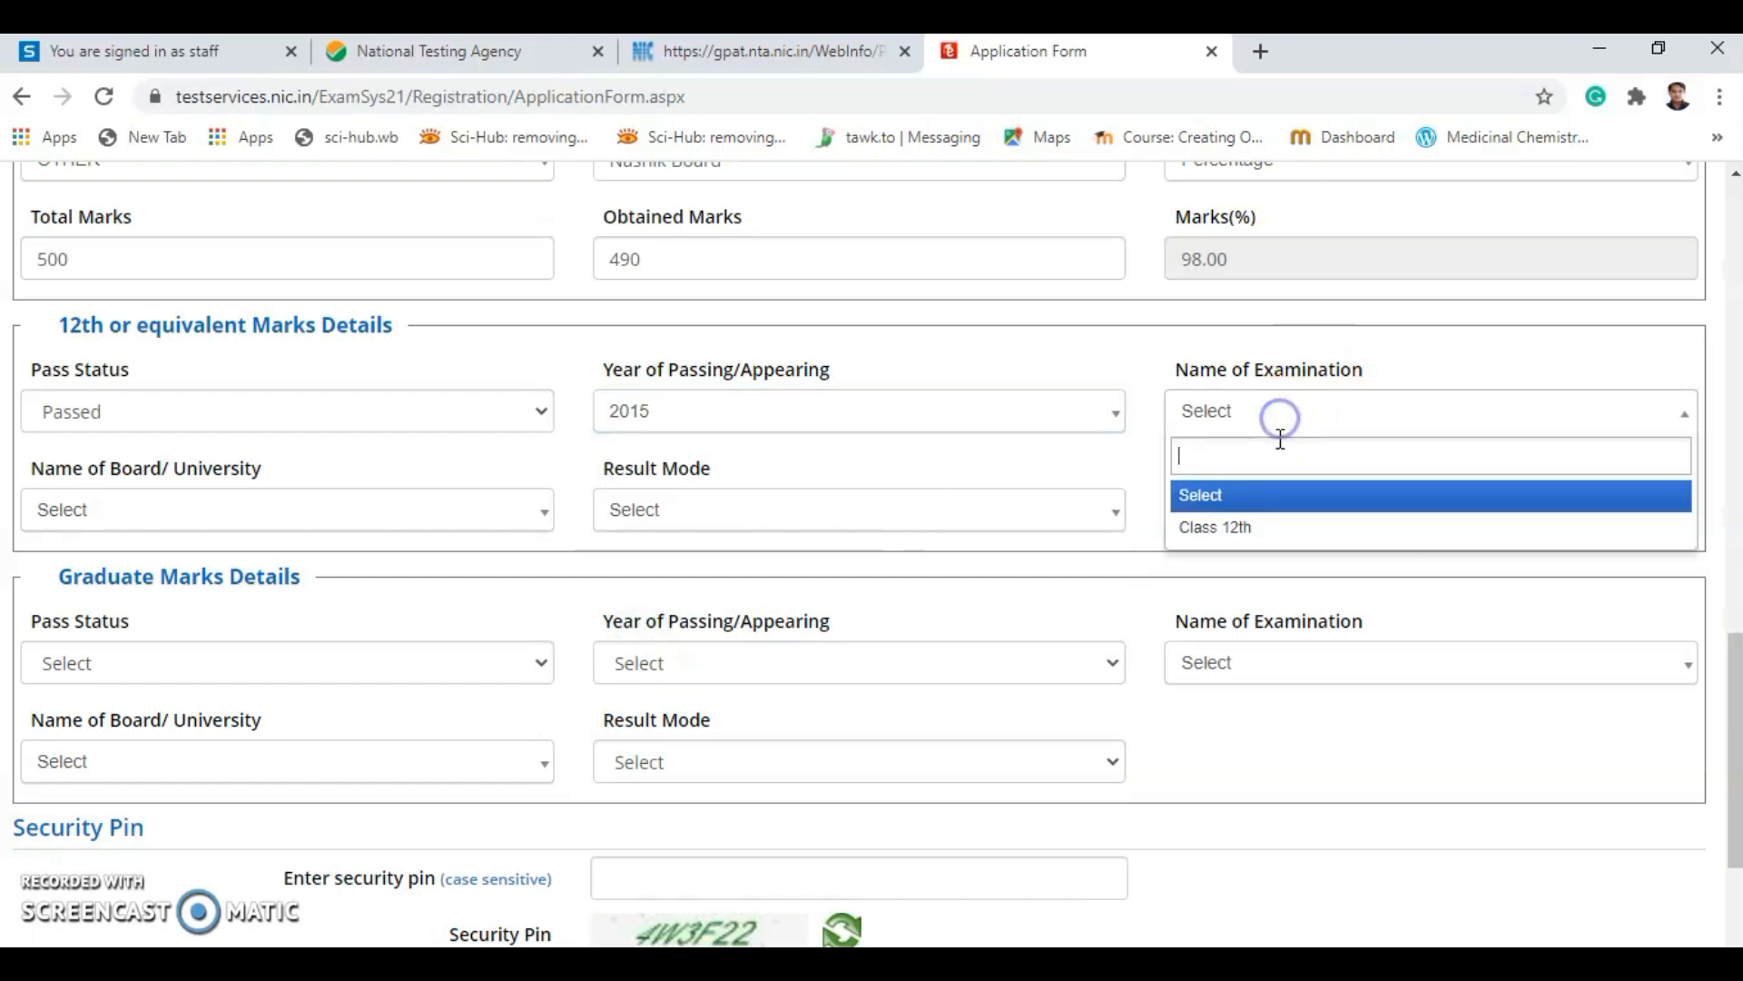
pyautogui.click(1247, 529)
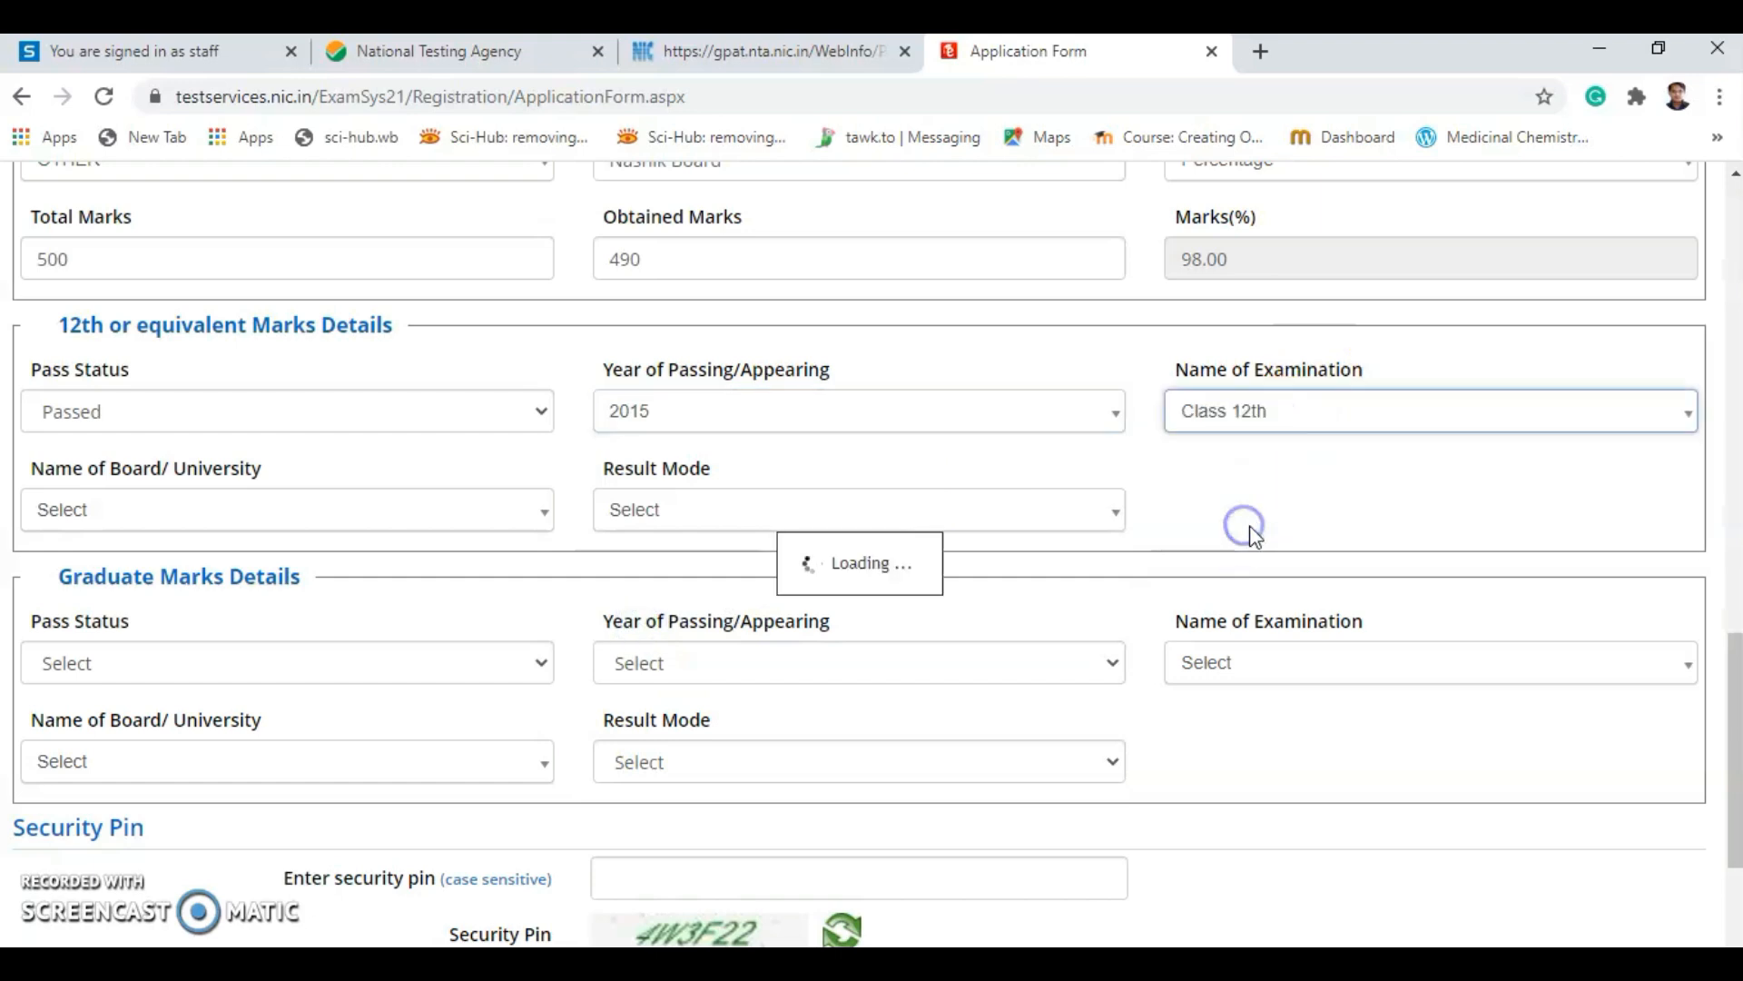
# Choose OTHER as the 12th Name of Board/University.
pyautogui.click(147, 508)
pyautogui.scroll(-10, 155, 711)
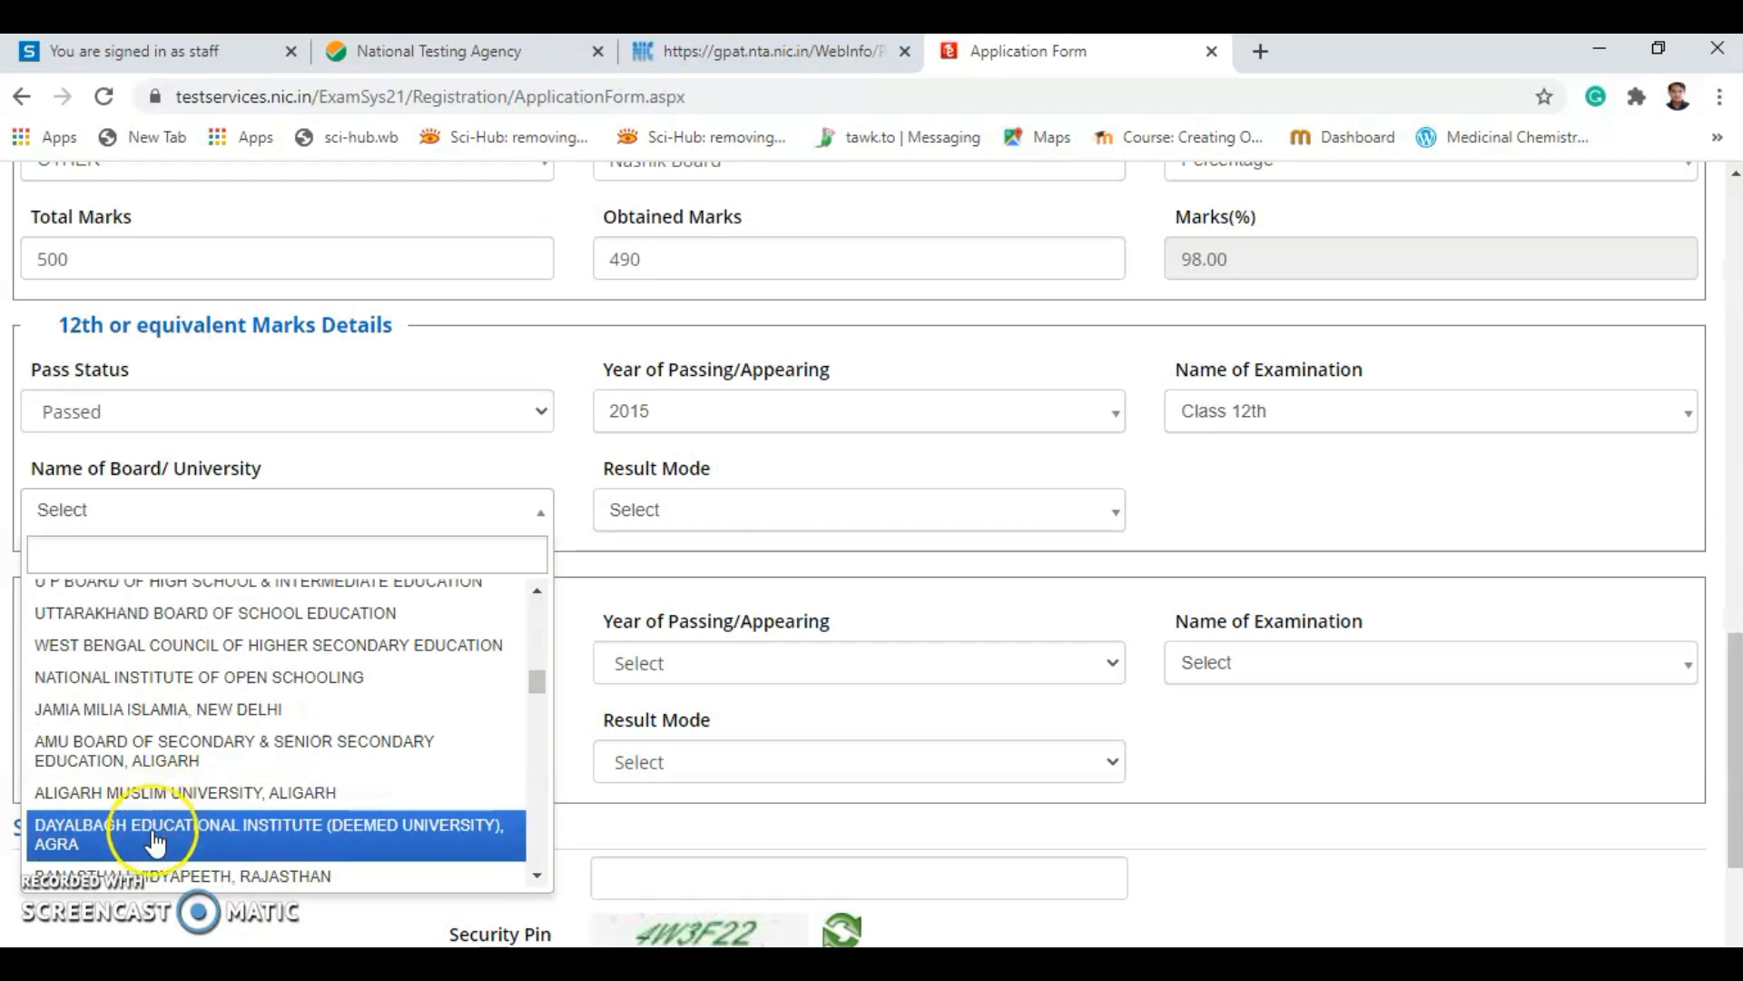
pyautogui.scroll(-9, 157, 864)
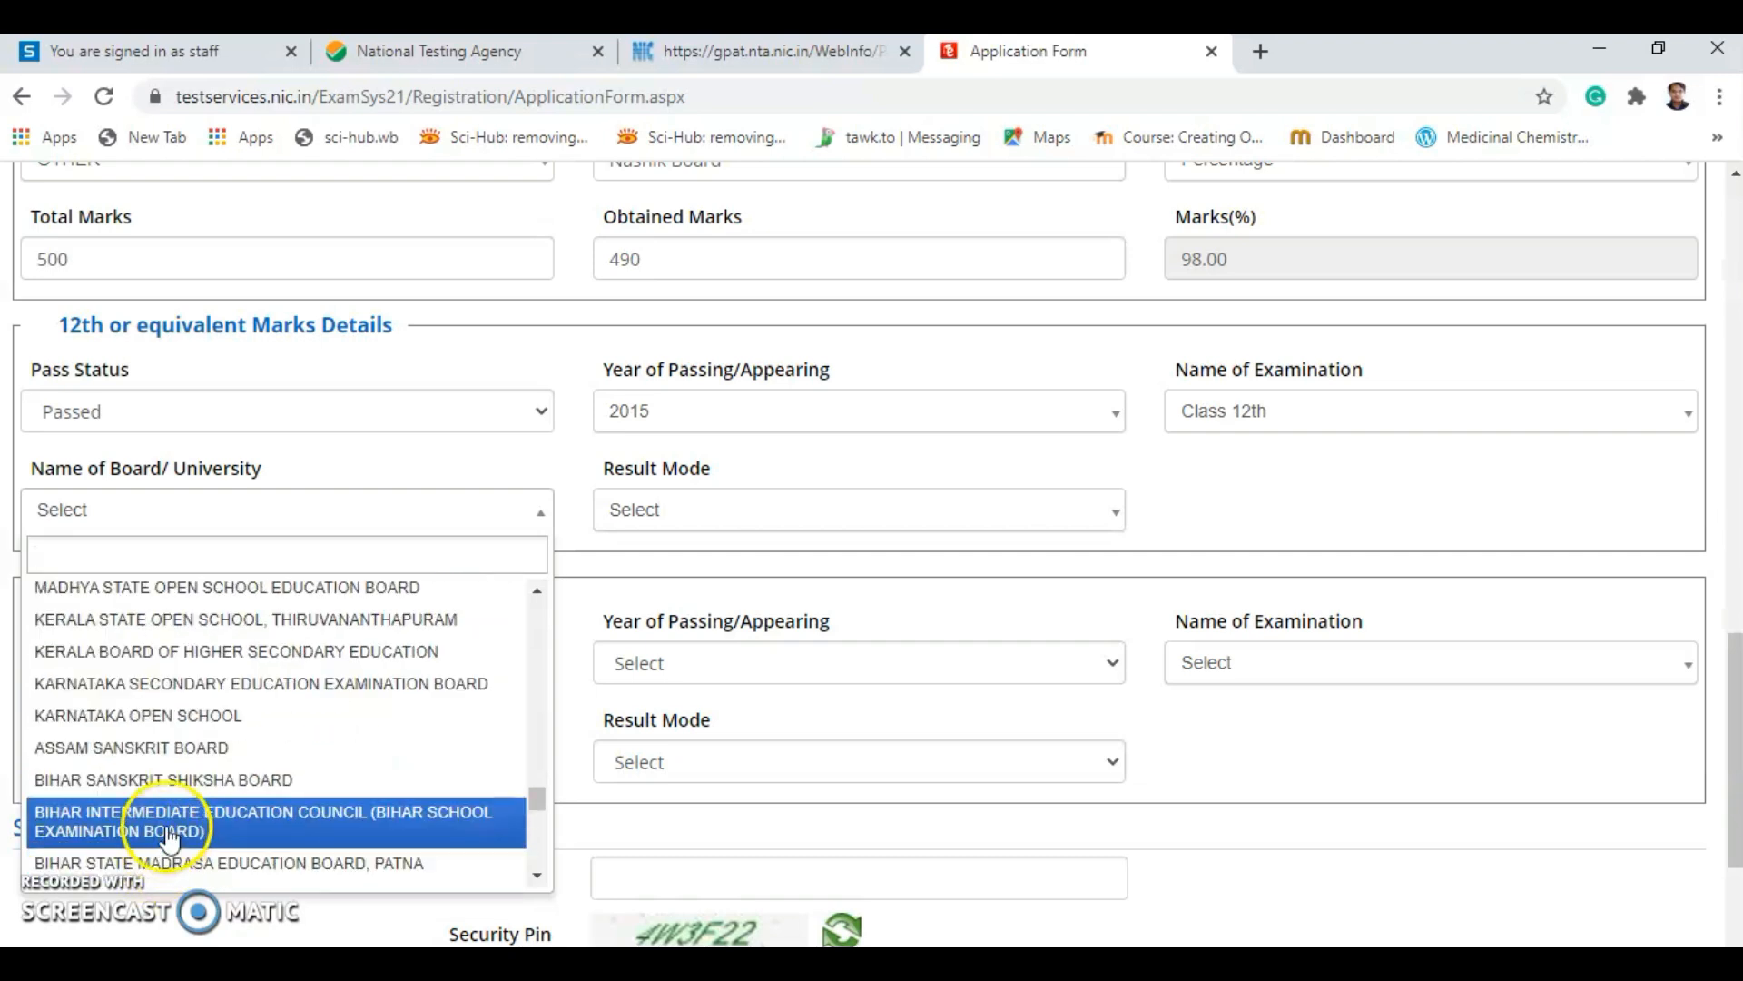
pyautogui.scroll(-2, 169, 836)
pyautogui.scroll(2, 169, 836)
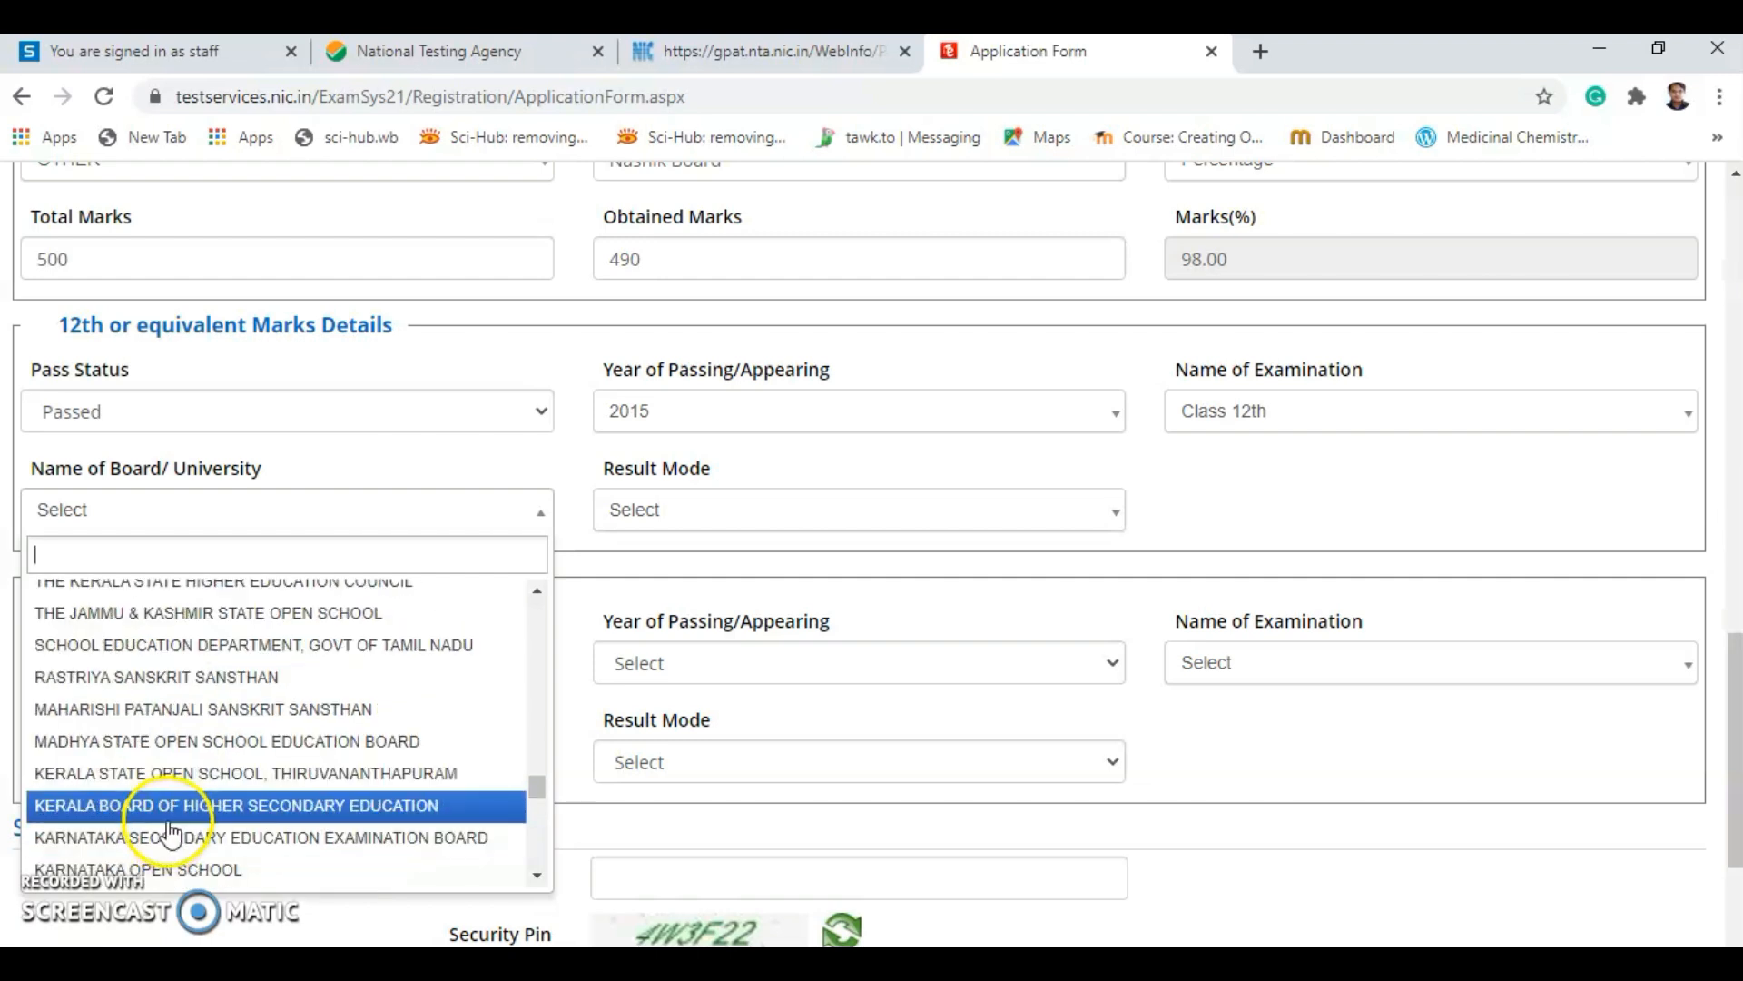
pyautogui.scroll(-5, 169, 833)
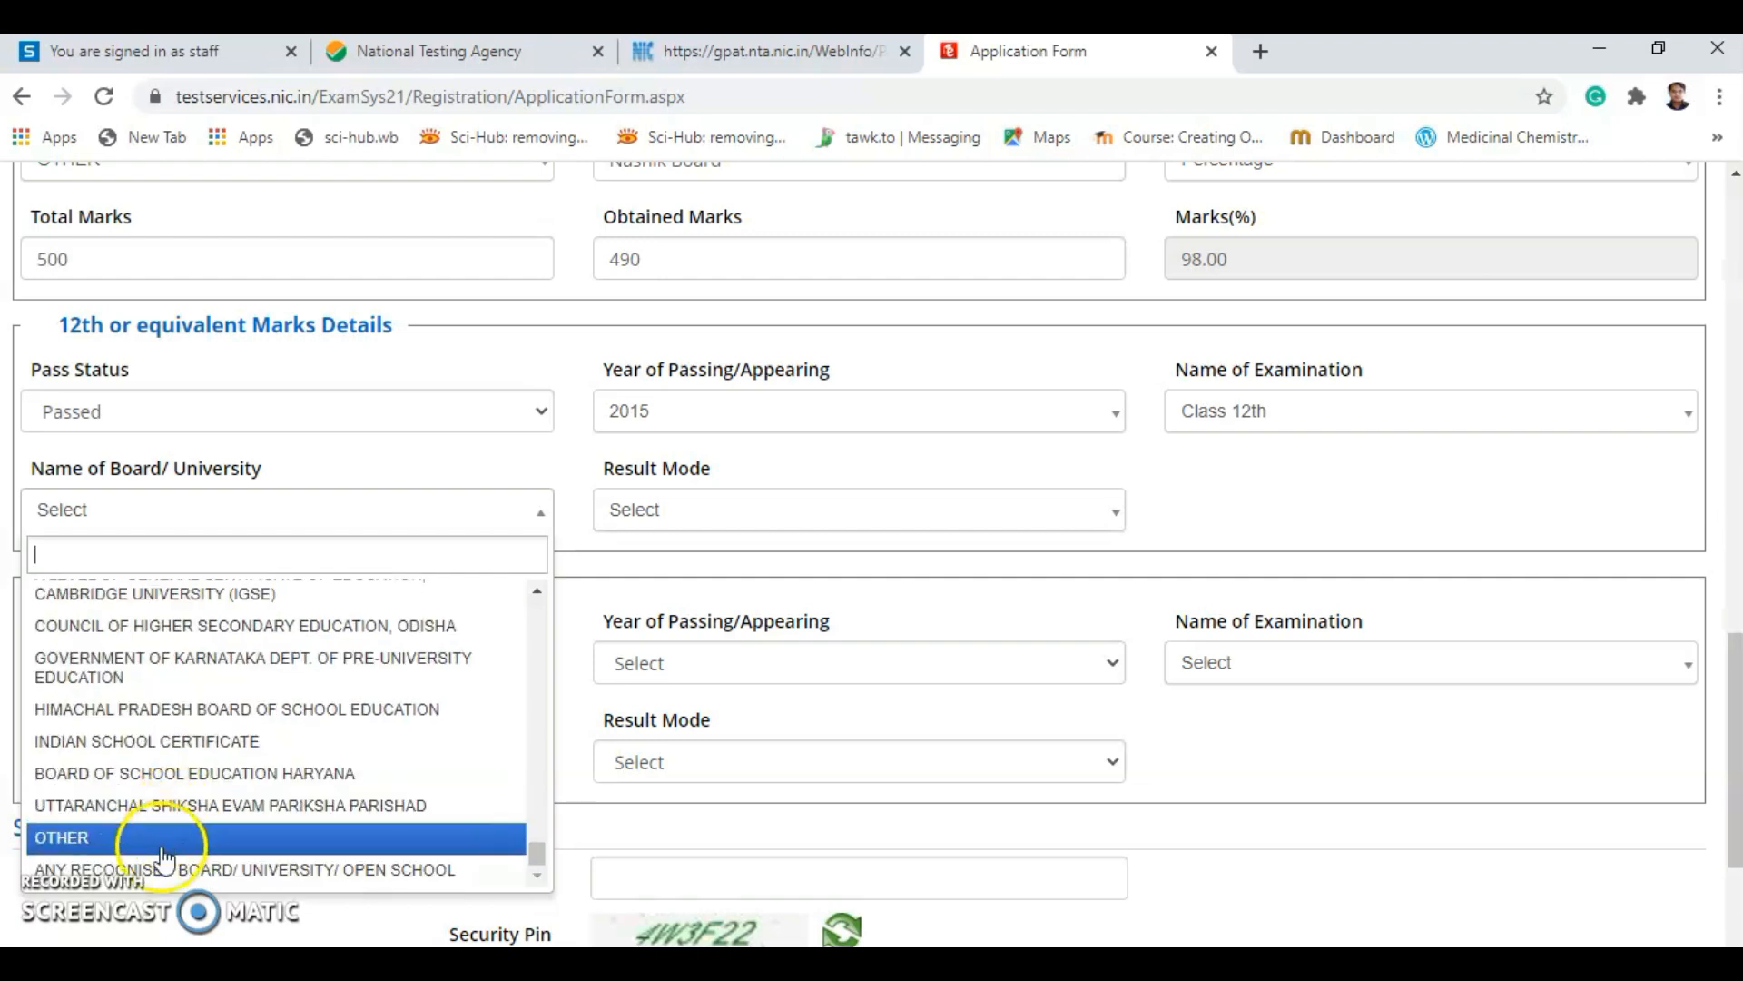
pyautogui.click(72, 854)
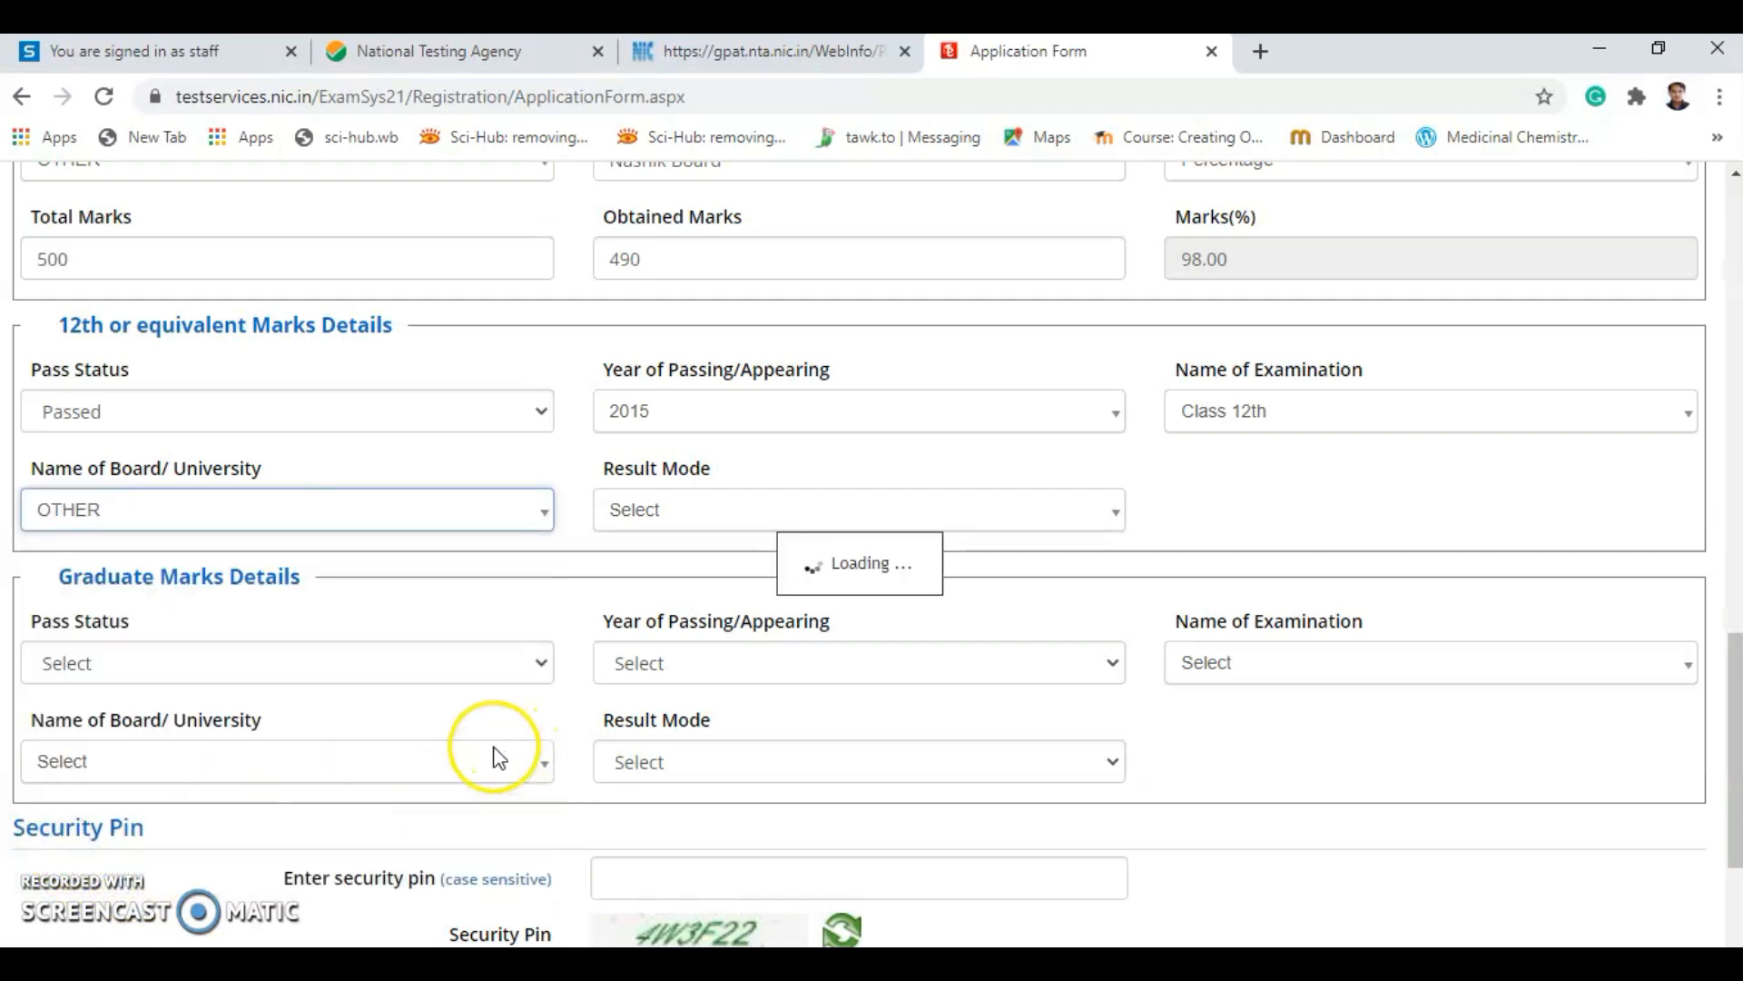
pyautogui.scroll(-3, 476, 645)
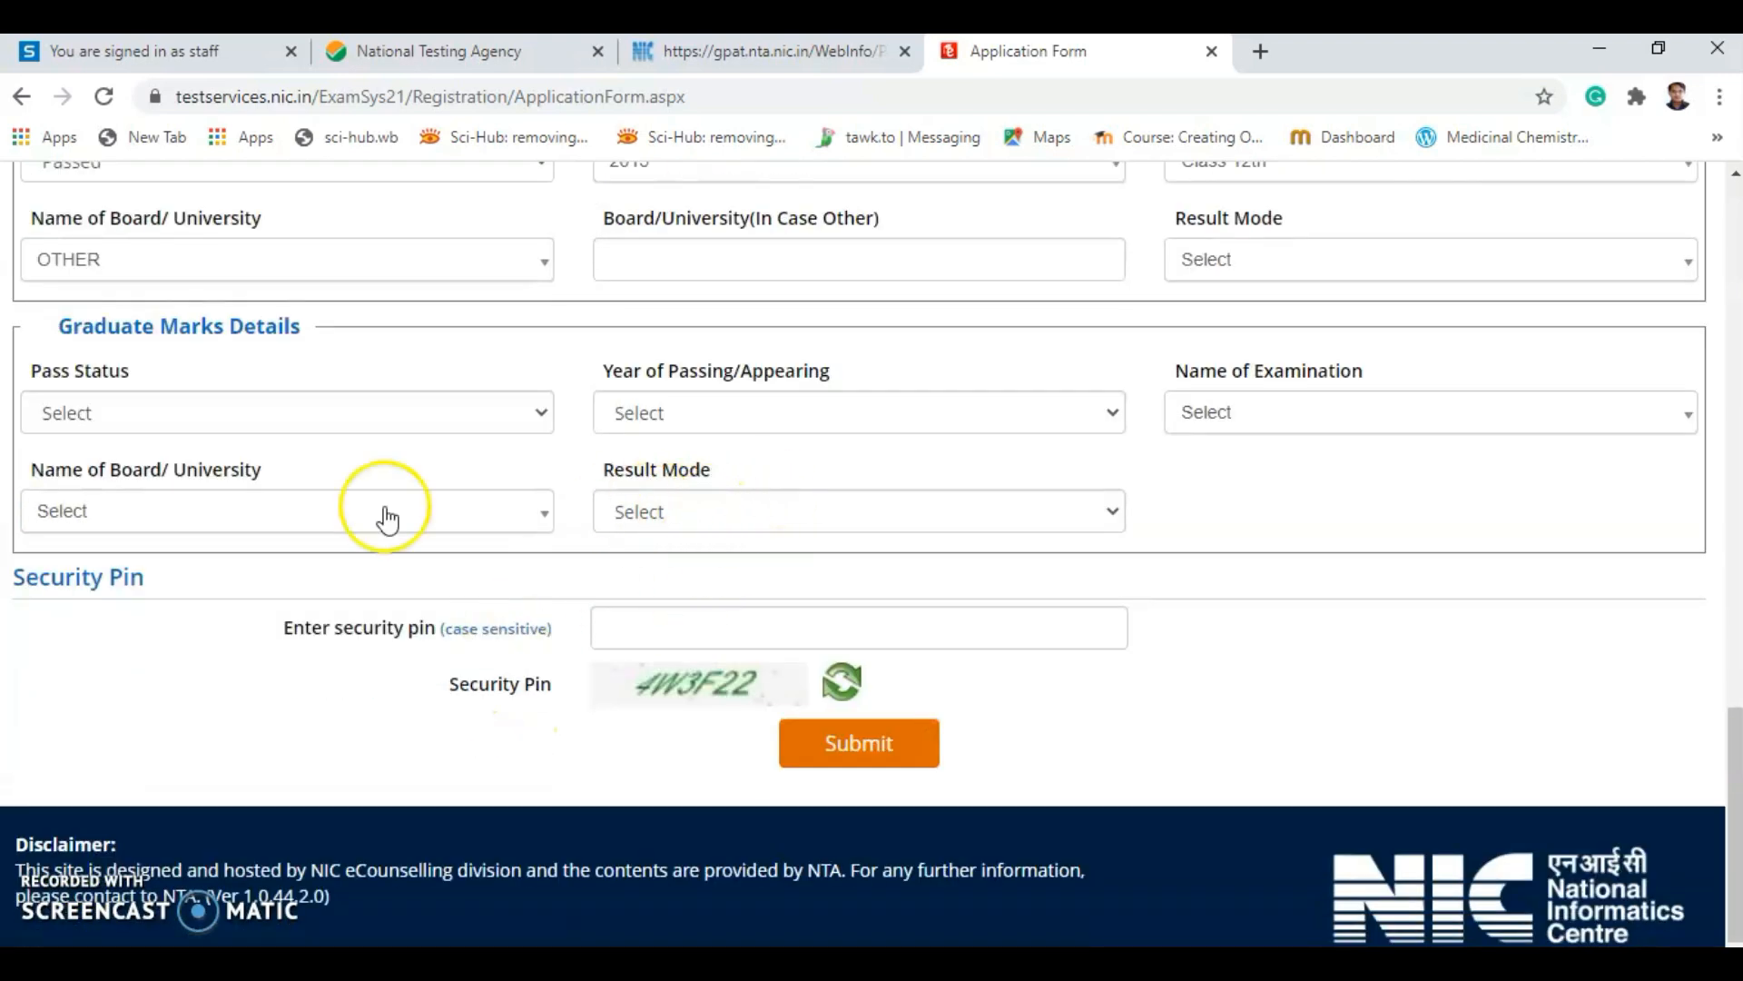
pyautogui.scroll(4, 364, 463)
# Enter 12th other board Nashik Board, Percentage mode, 600 total and 580 obtained marks.
pyautogui.click(674, 646)
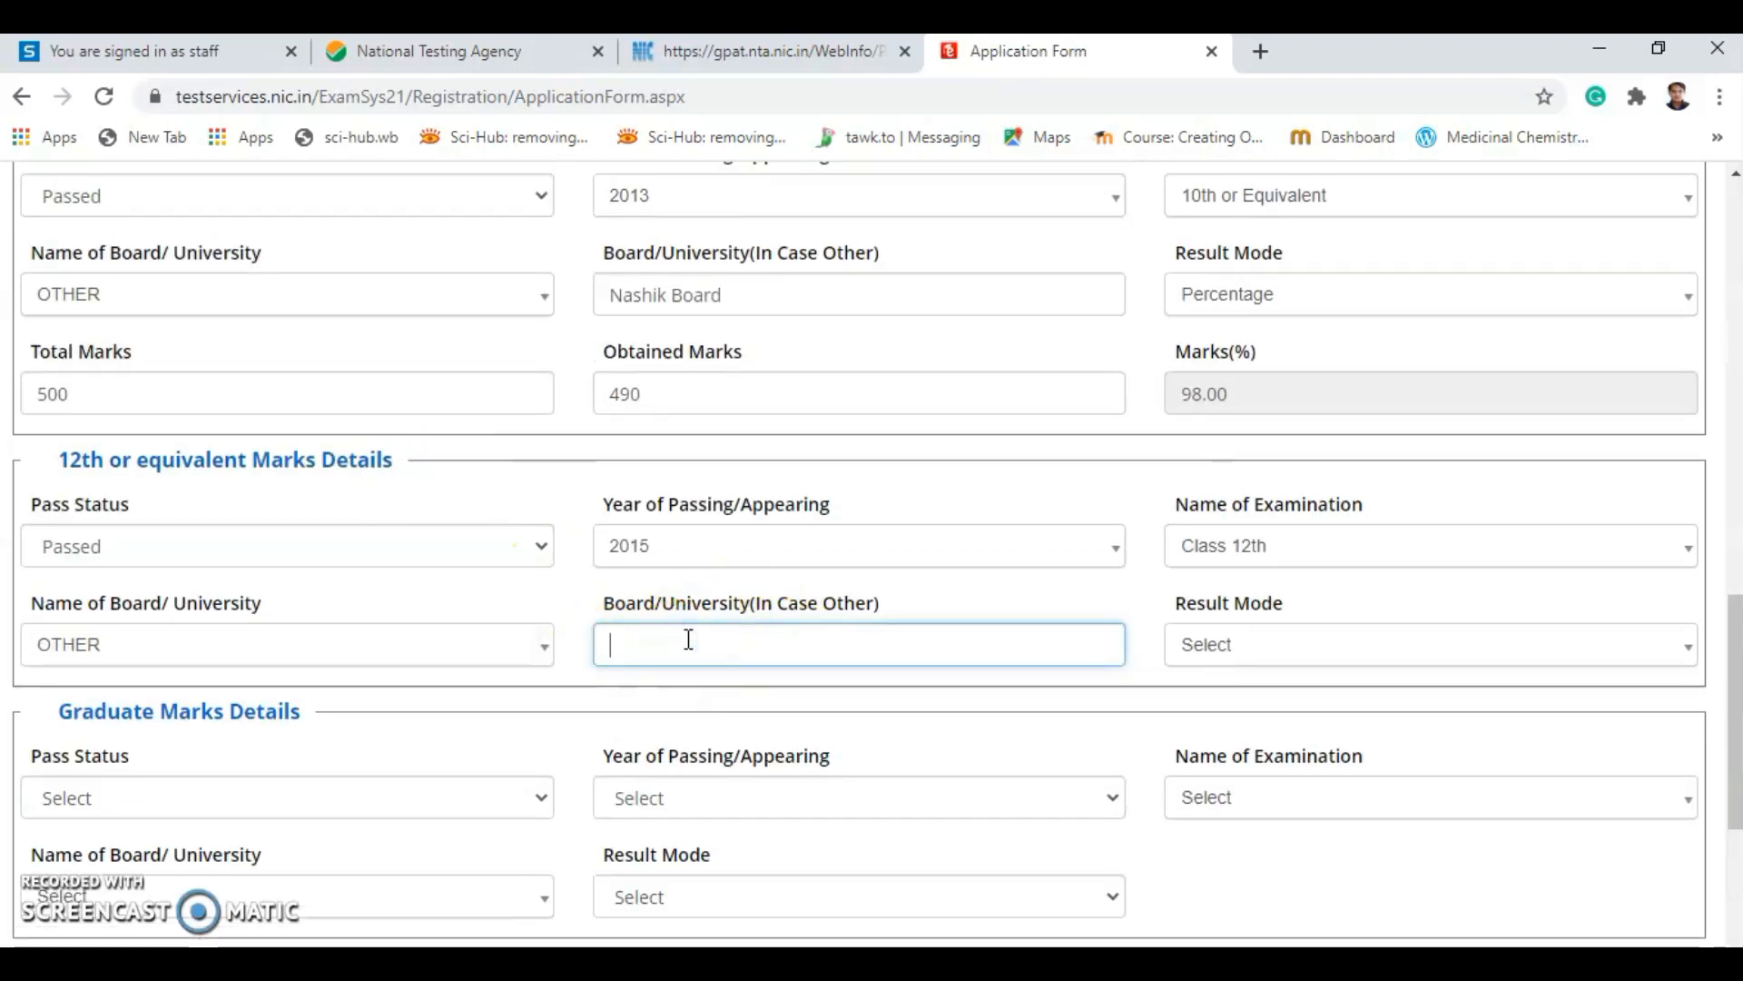
pyautogui.write('Nashik Board')
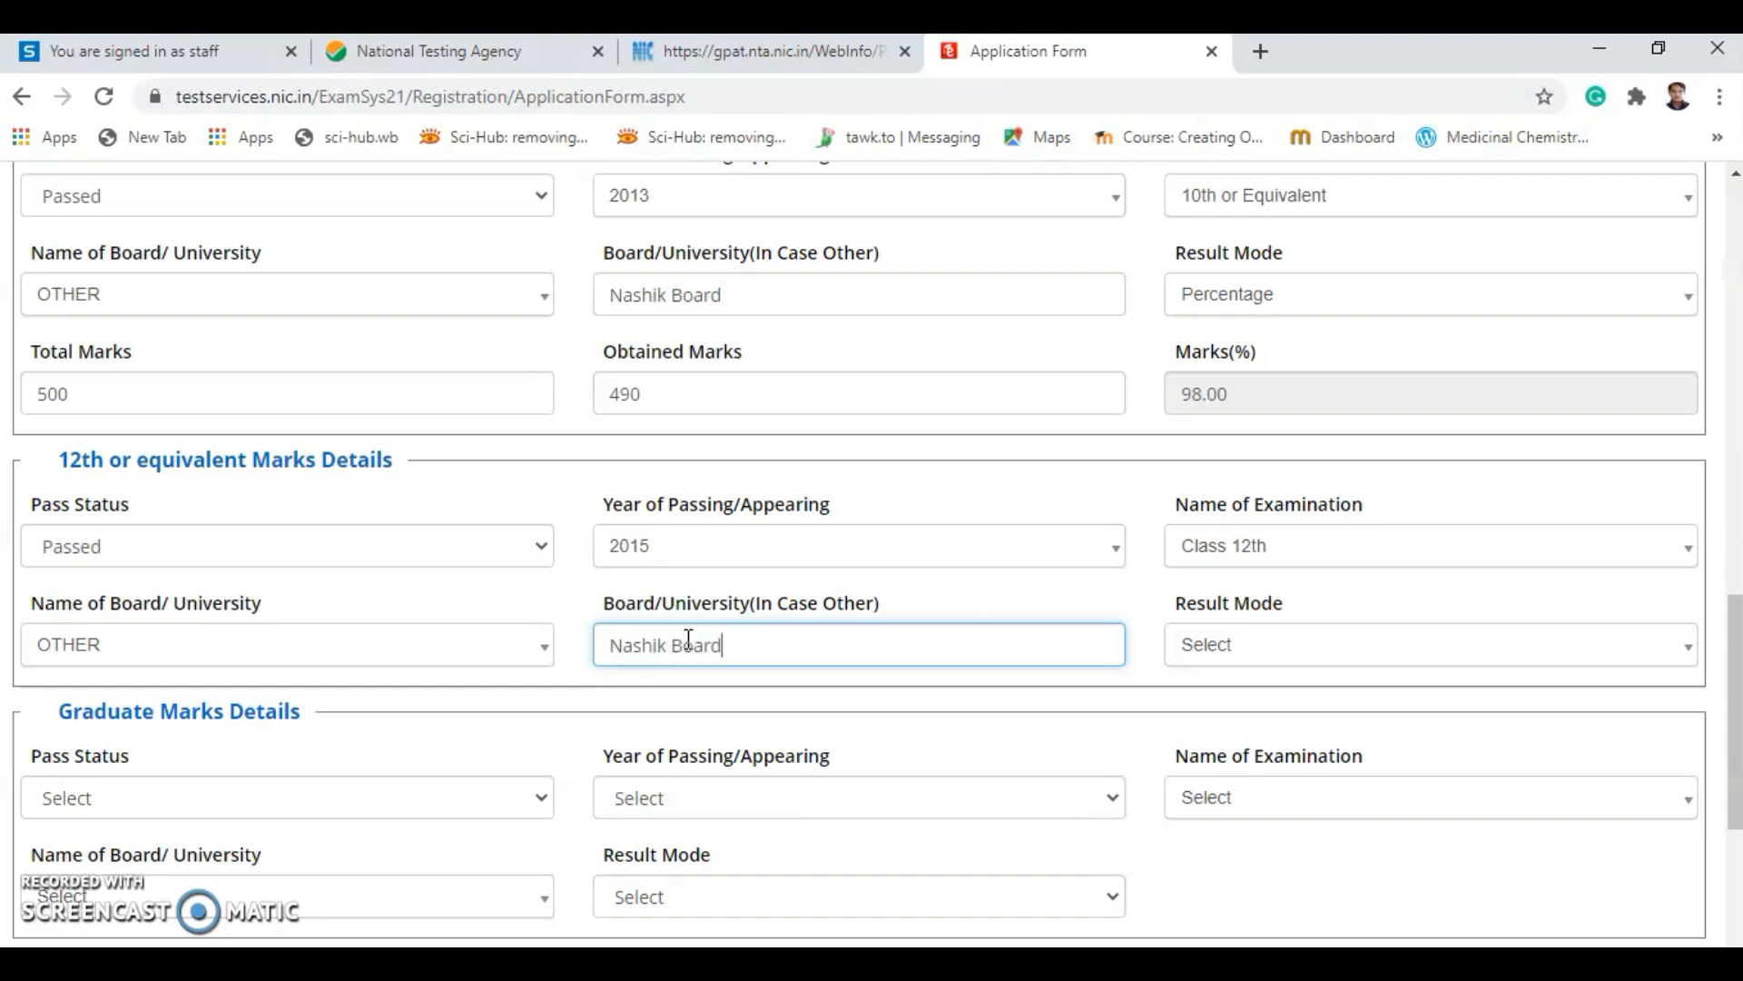
pyautogui.click(1262, 650)
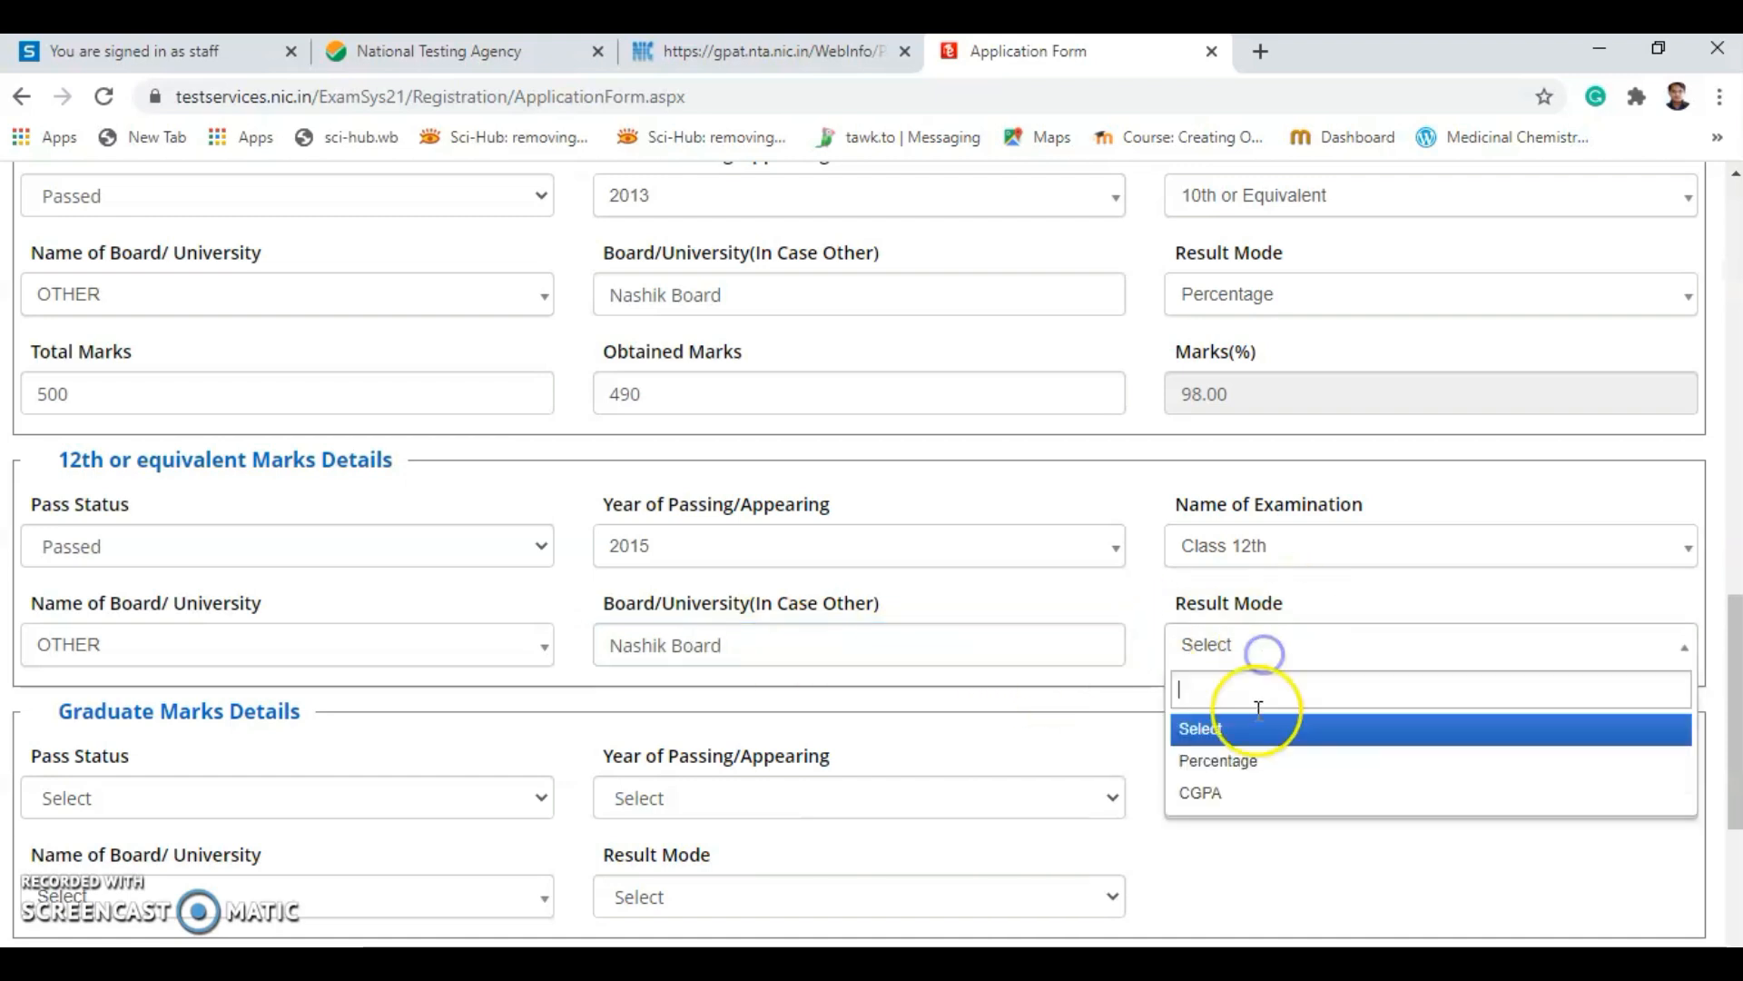
pyautogui.click(1224, 763)
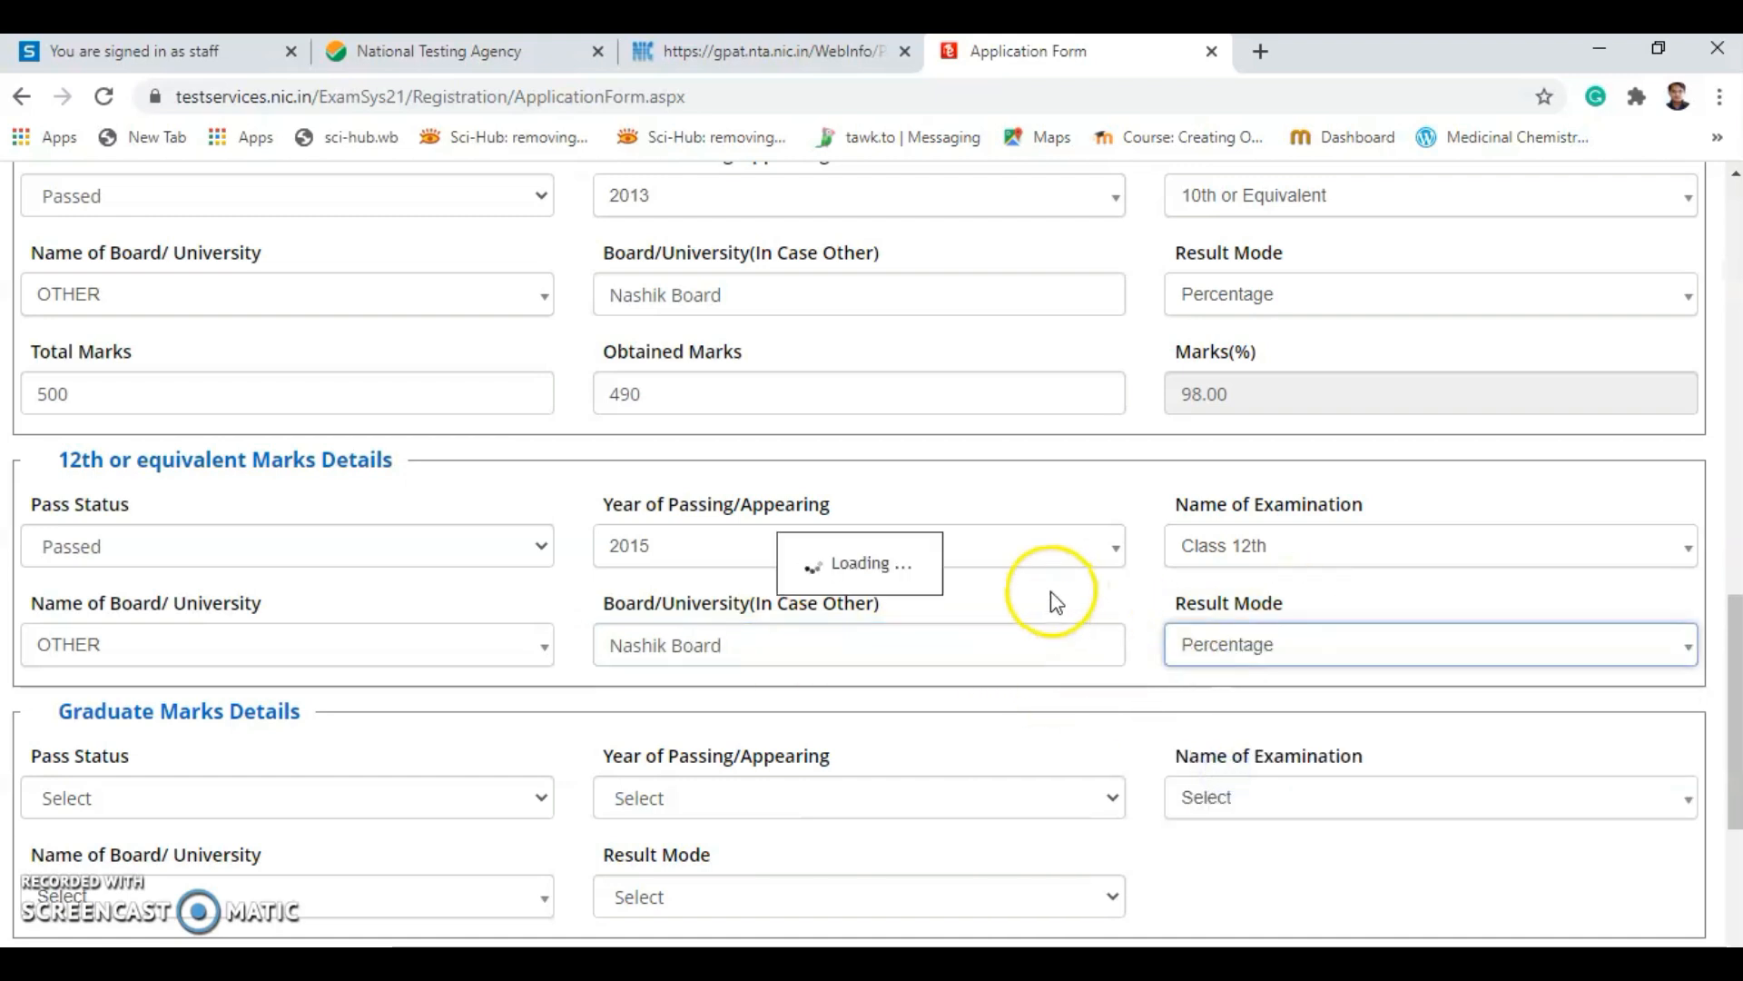
pyautogui.scroll(-4, 689, 761)
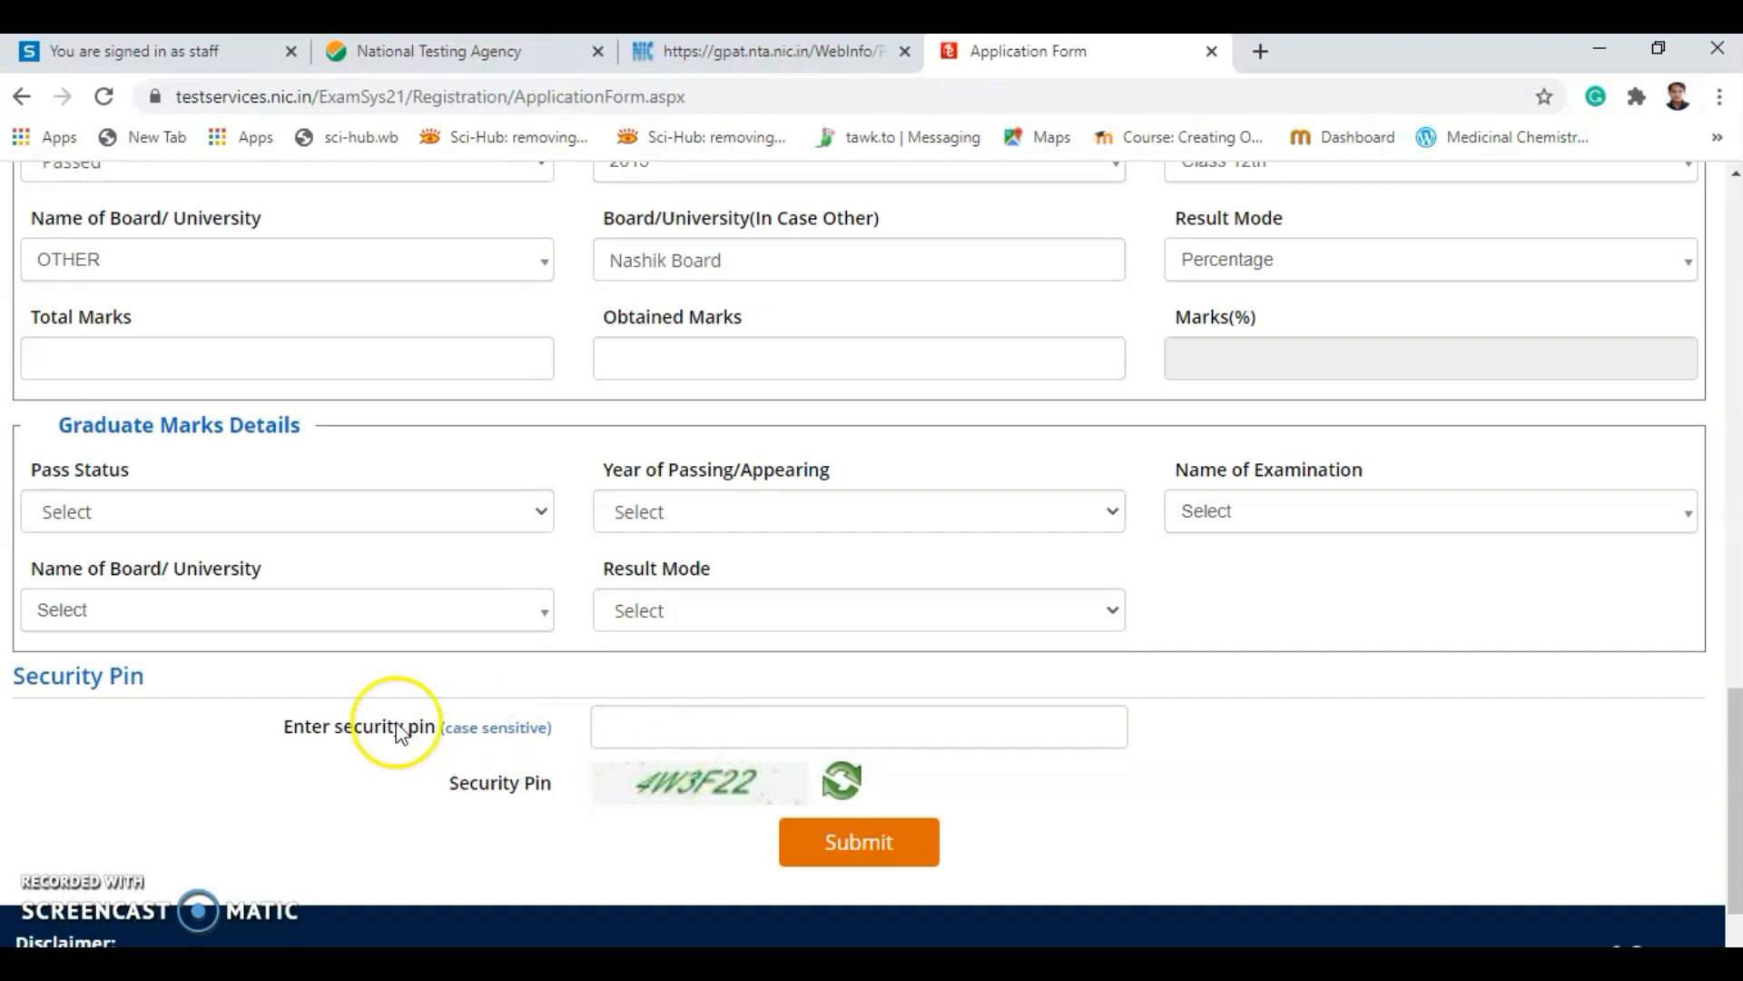
pyautogui.click(125, 345)
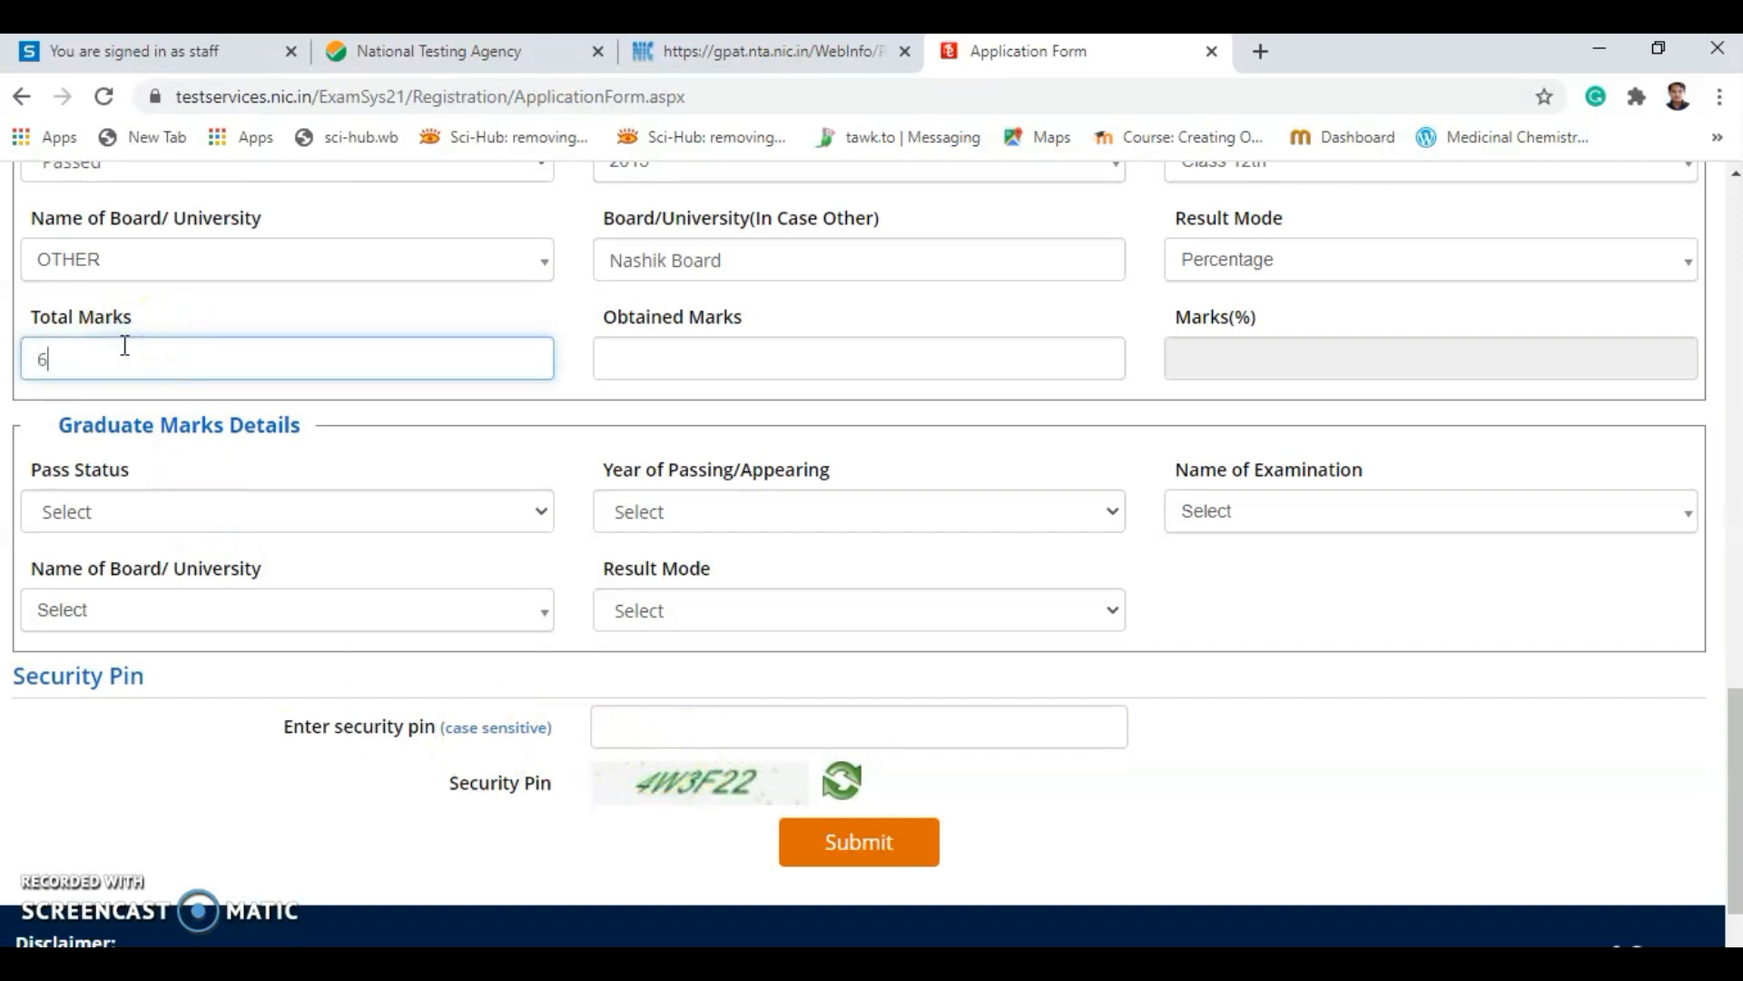
pyautogui.click(651, 350)
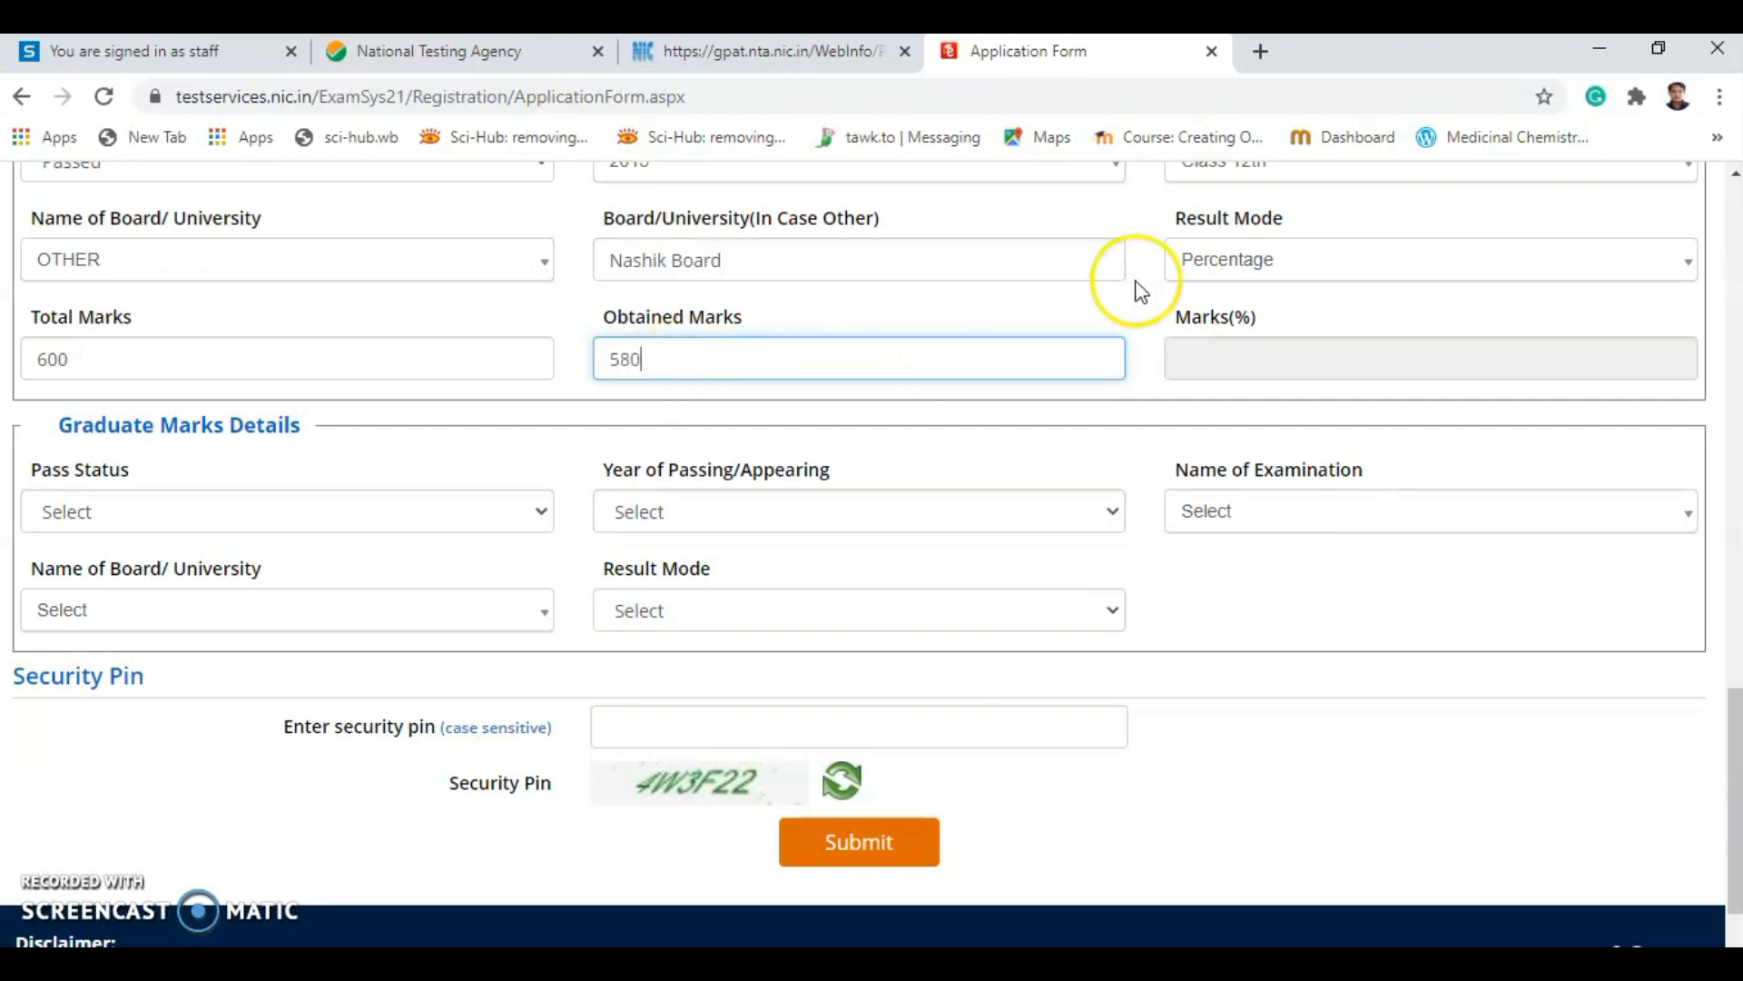
pyautogui.click(1115, 315)
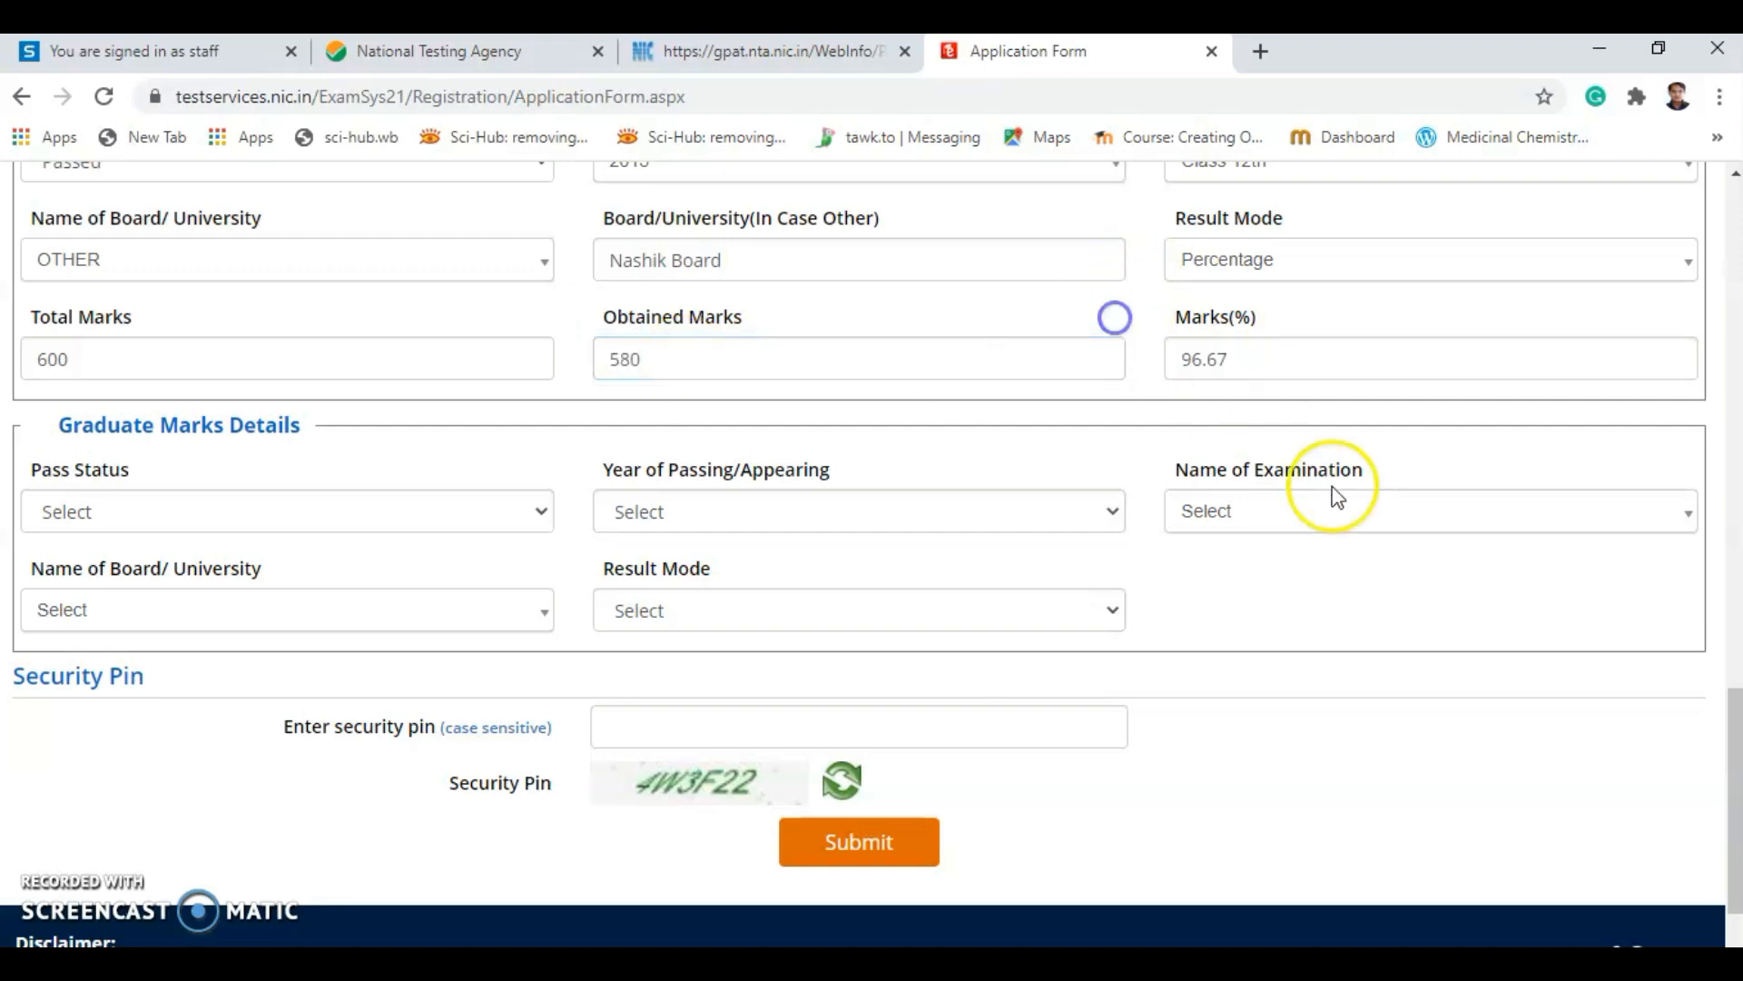
# Set graduate details to Appearing, year 2021, Bachelor of Pharmacy.
pyautogui.click(183, 508)
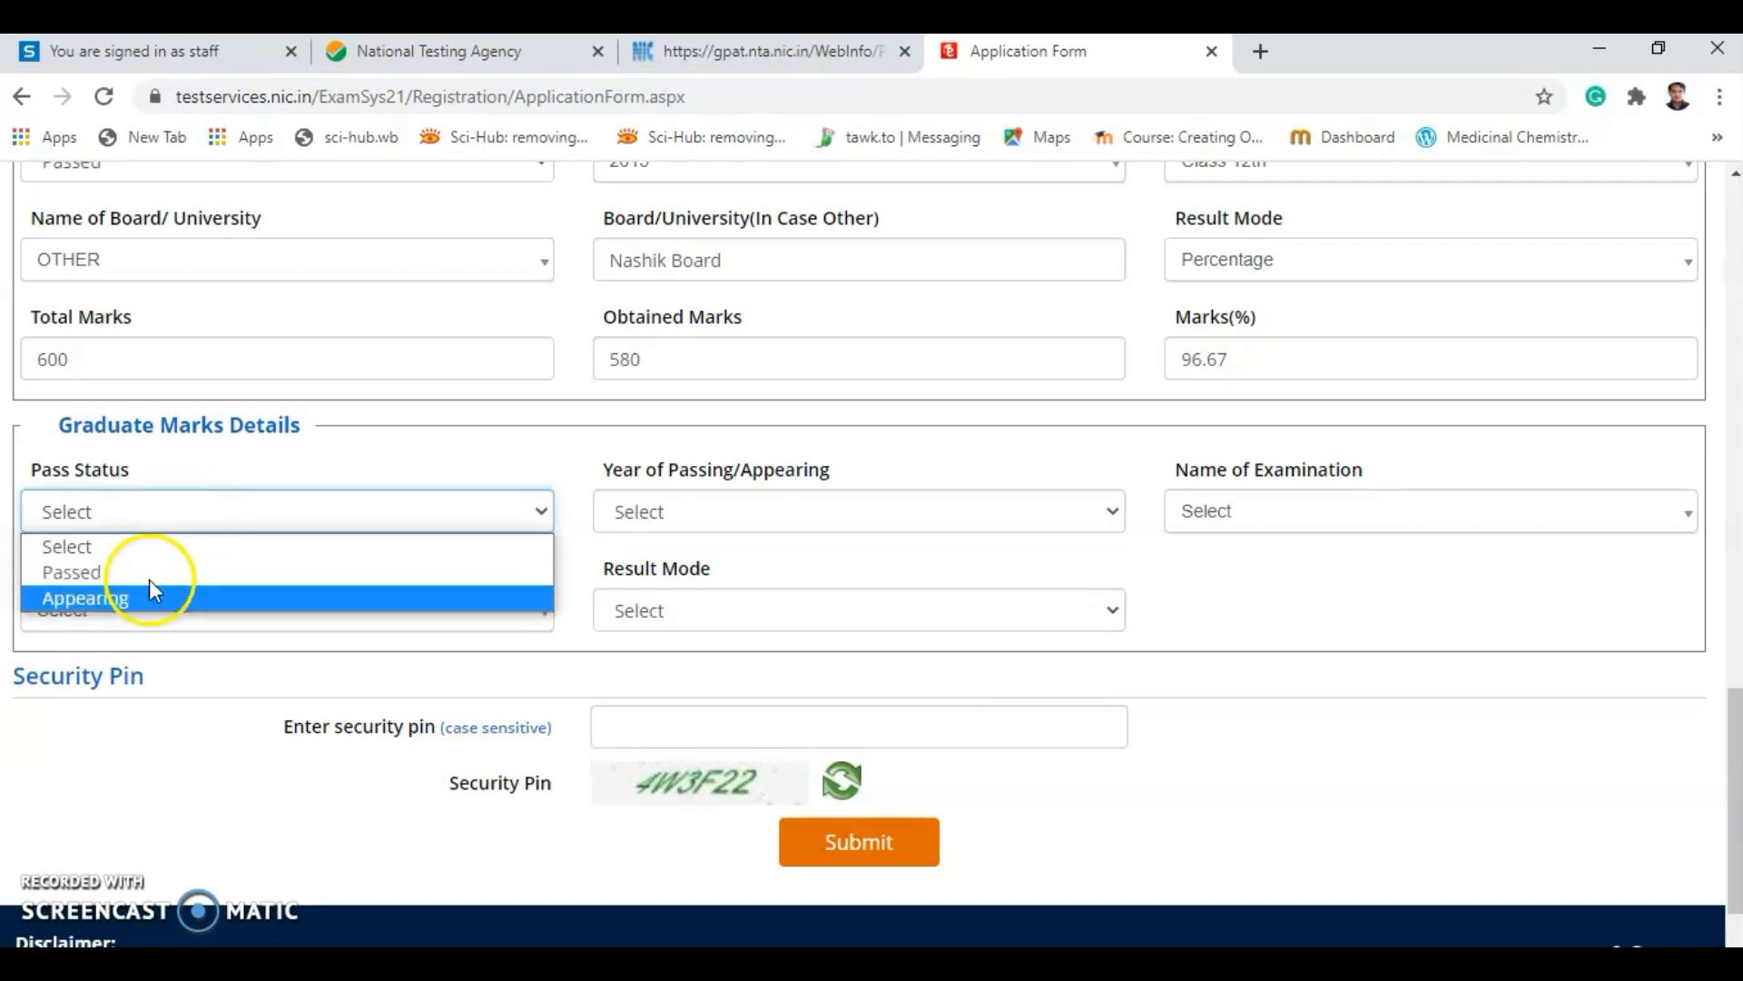
pyautogui.click(134, 603)
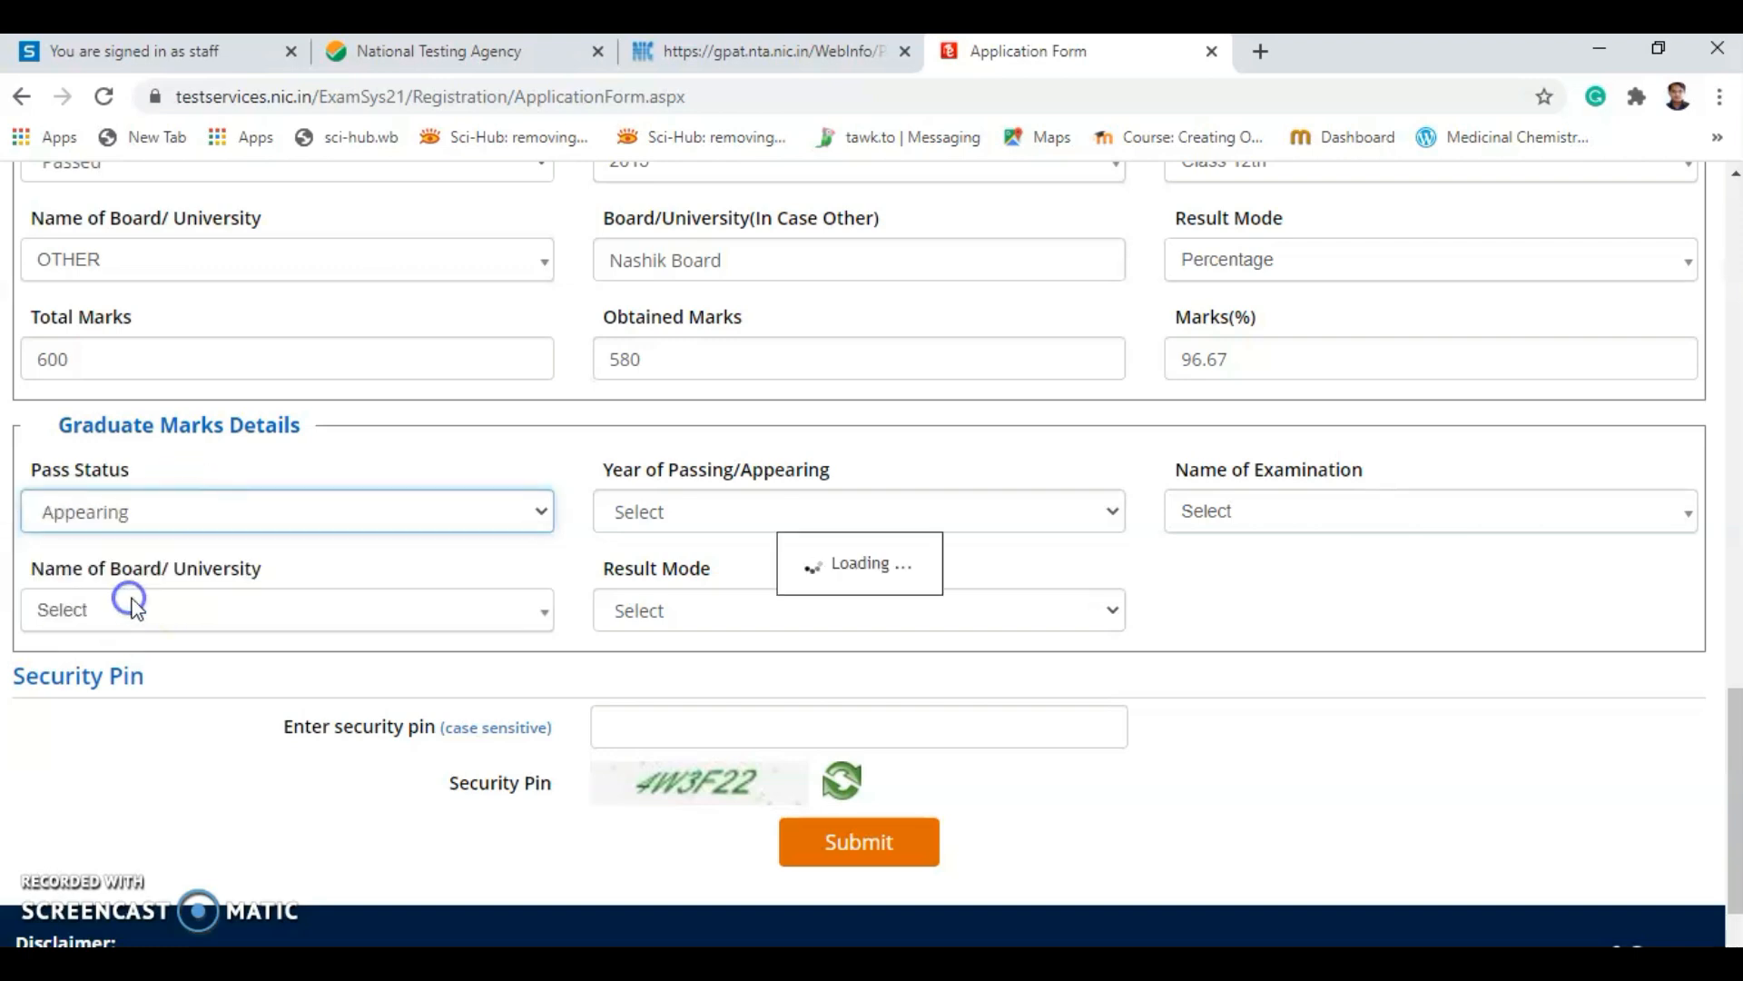
pyautogui.click(696, 511)
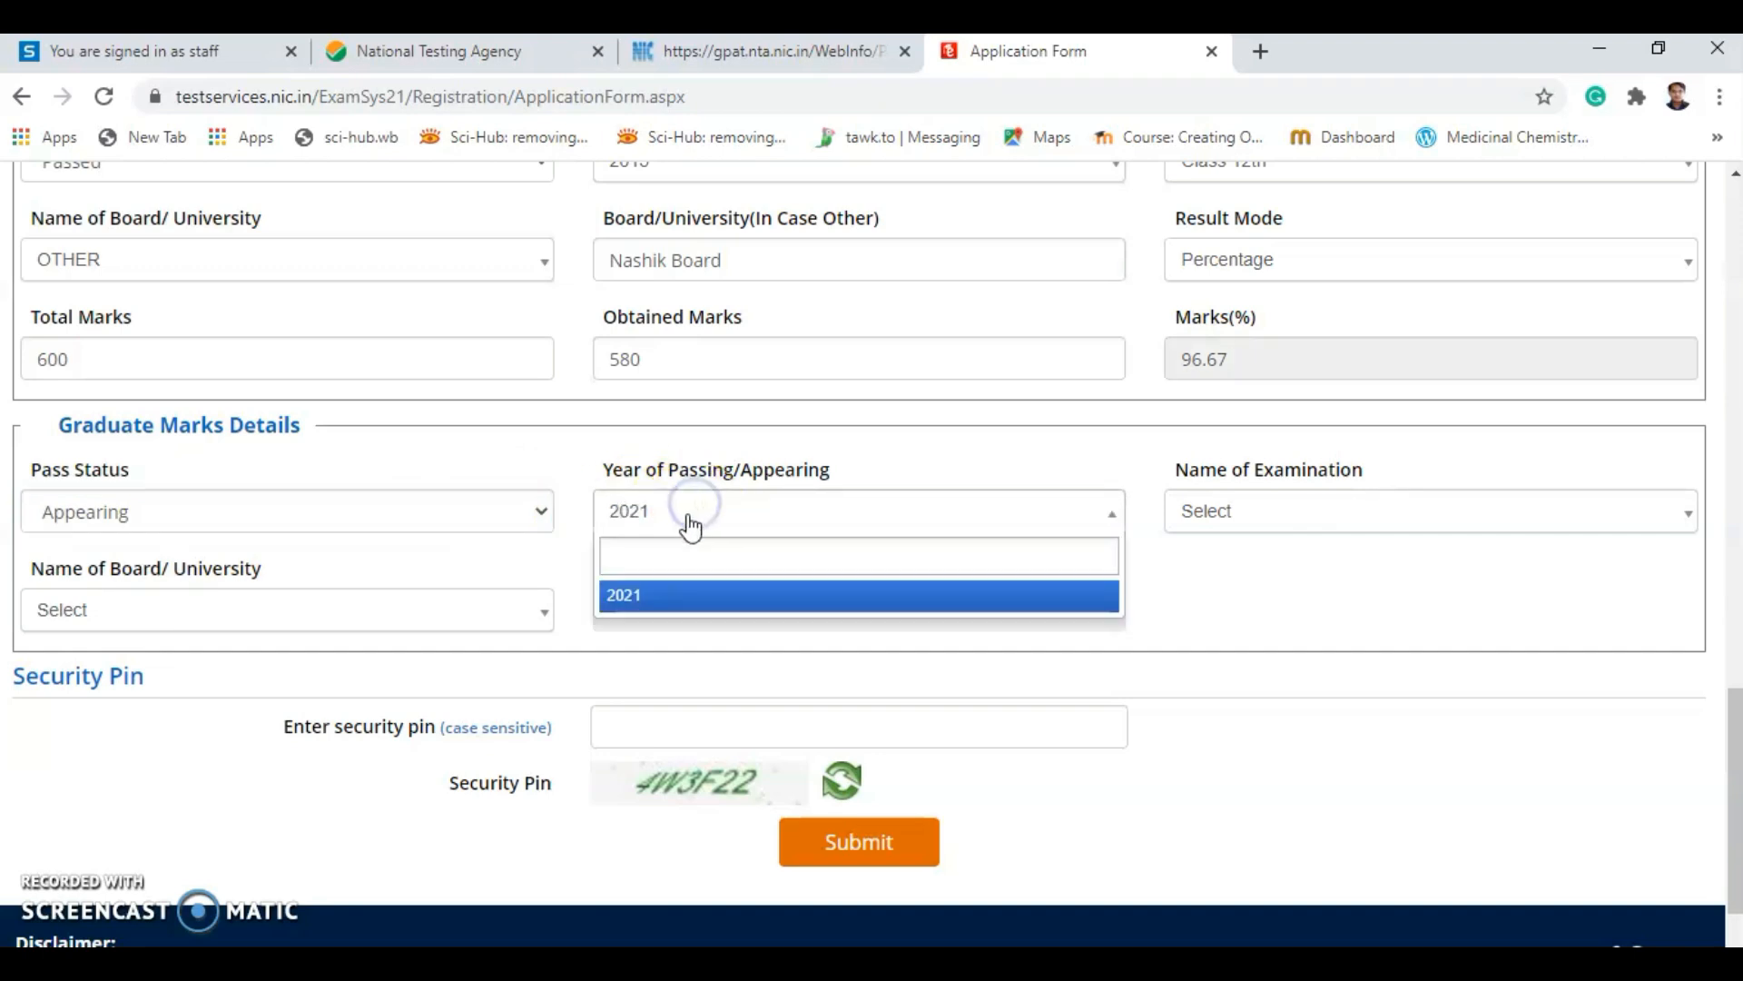
pyautogui.click(530, 545)
pyautogui.click(1292, 509)
pyautogui.click(1268, 623)
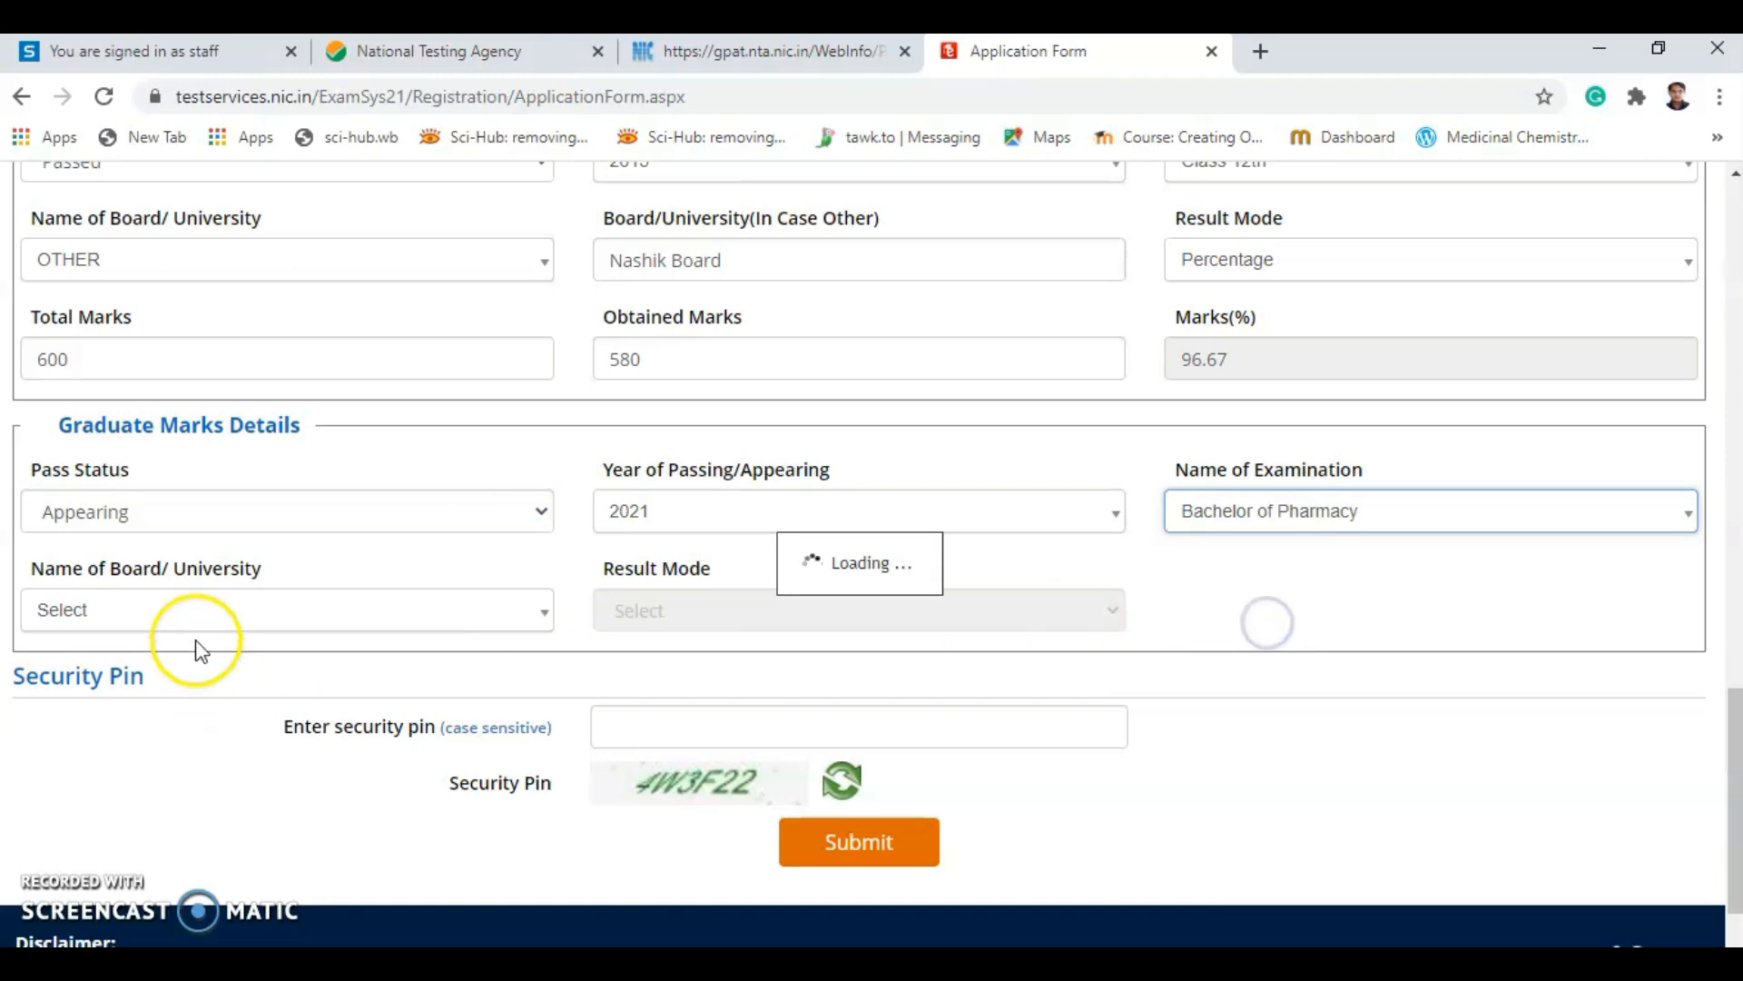
# Search for and select North Maharashtra University as the graduate university.
pyautogui.click(193, 615)
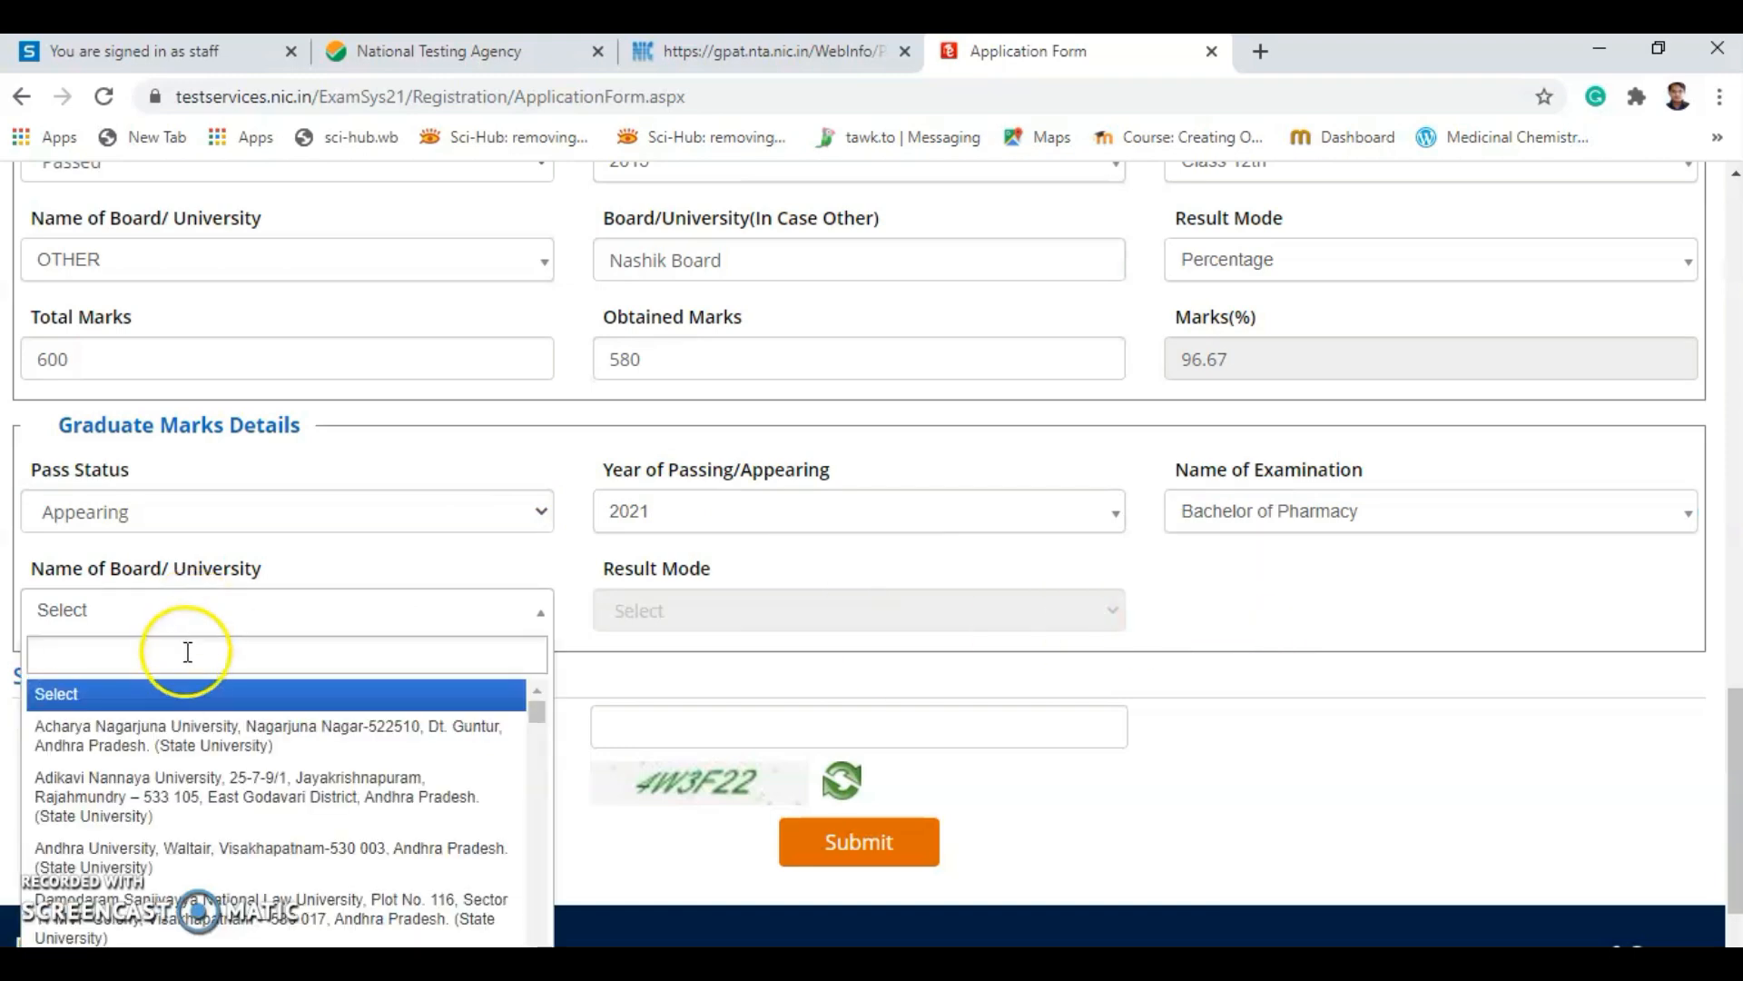
pyautogui.scroll(-20, 172, 867)
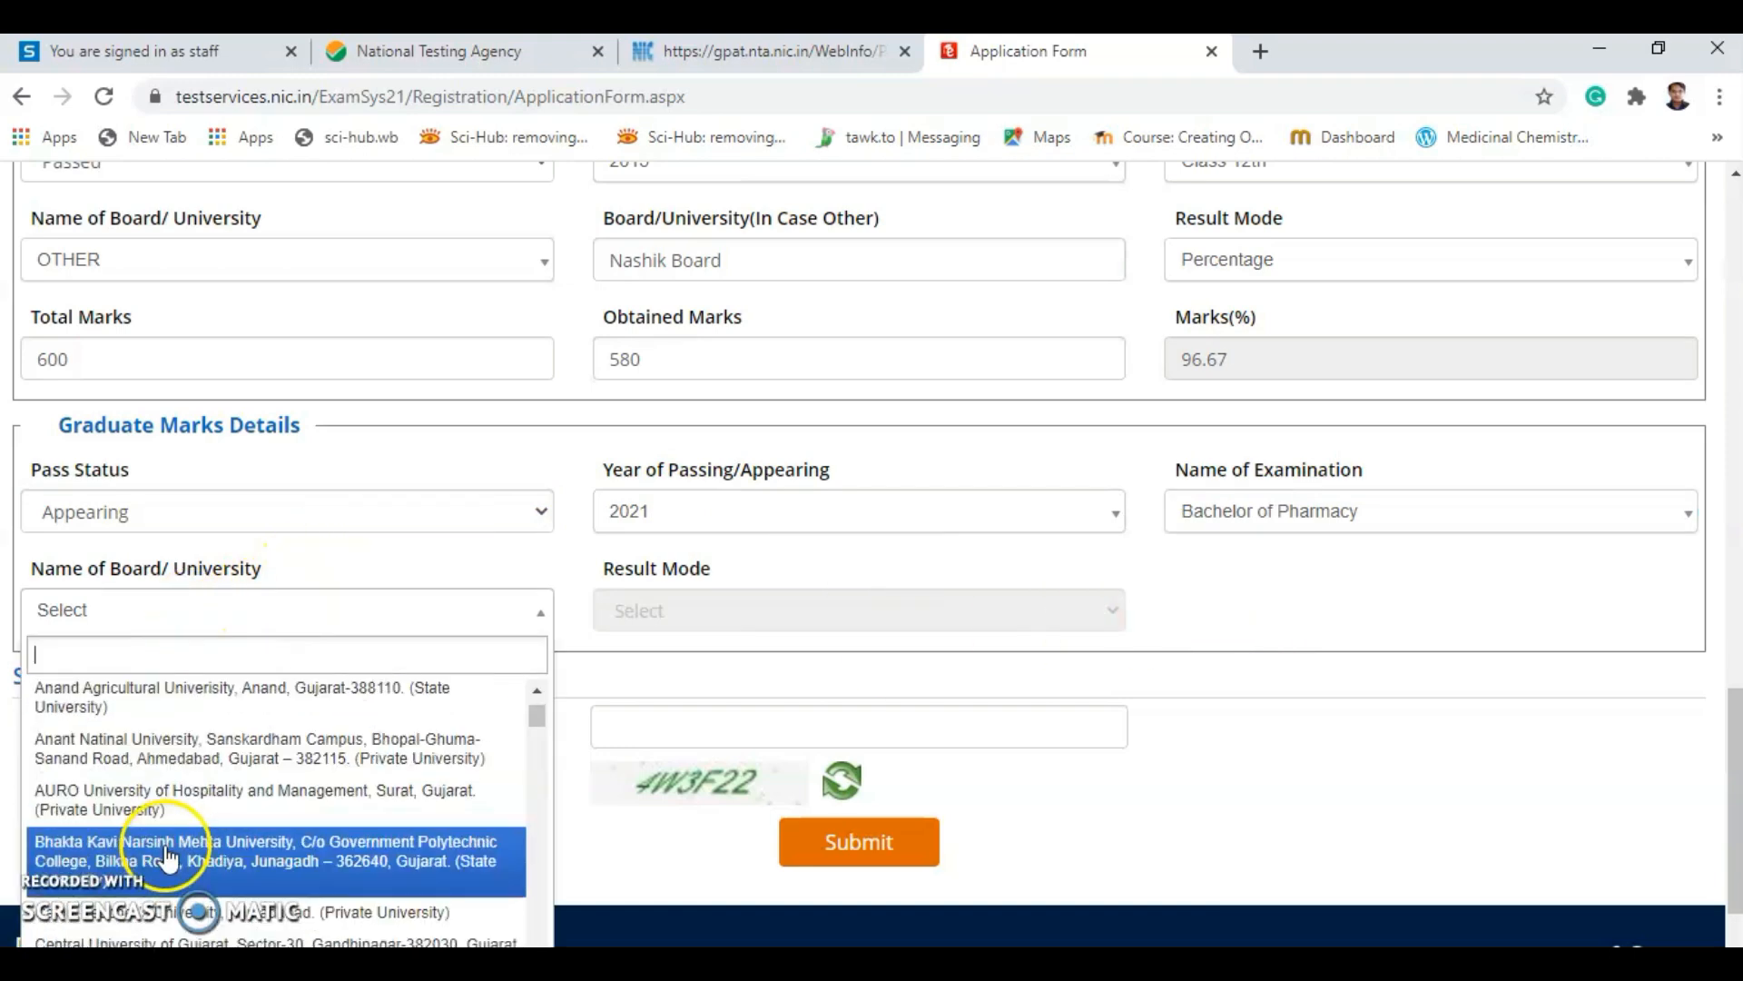
pyautogui.scroll(-20, 172, 871)
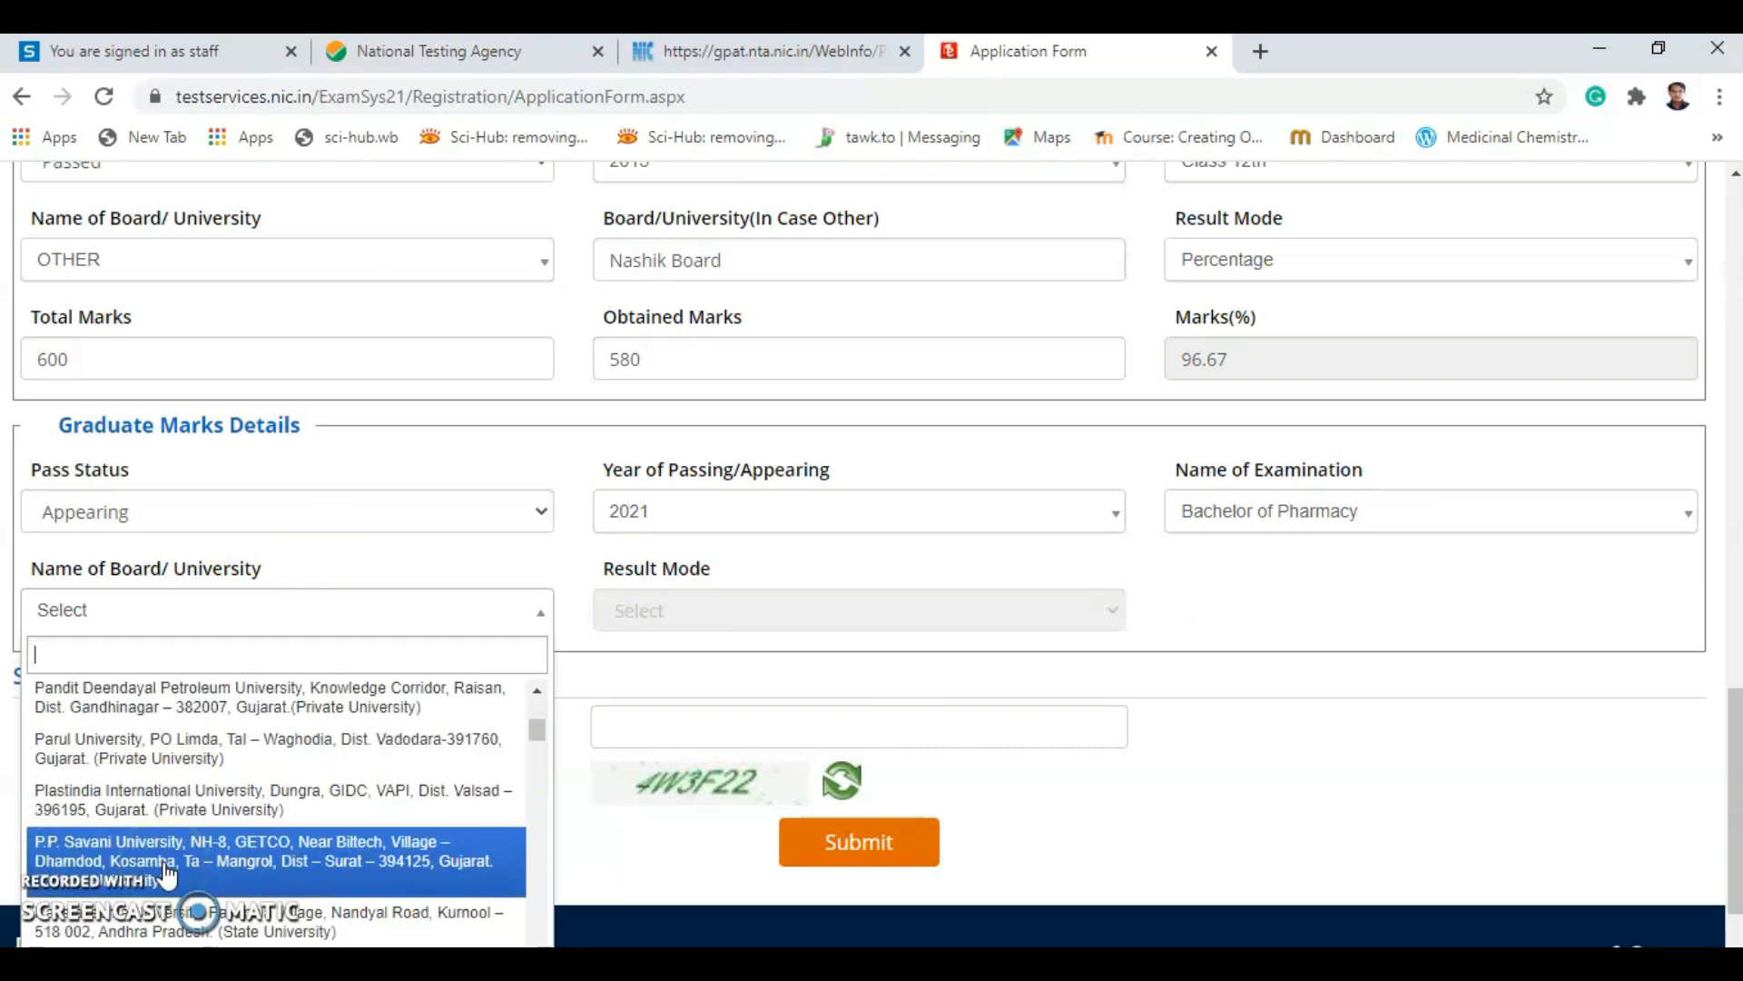
pyautogui.moveTo(539, 747); pyautogui.dragTo(514, 669)
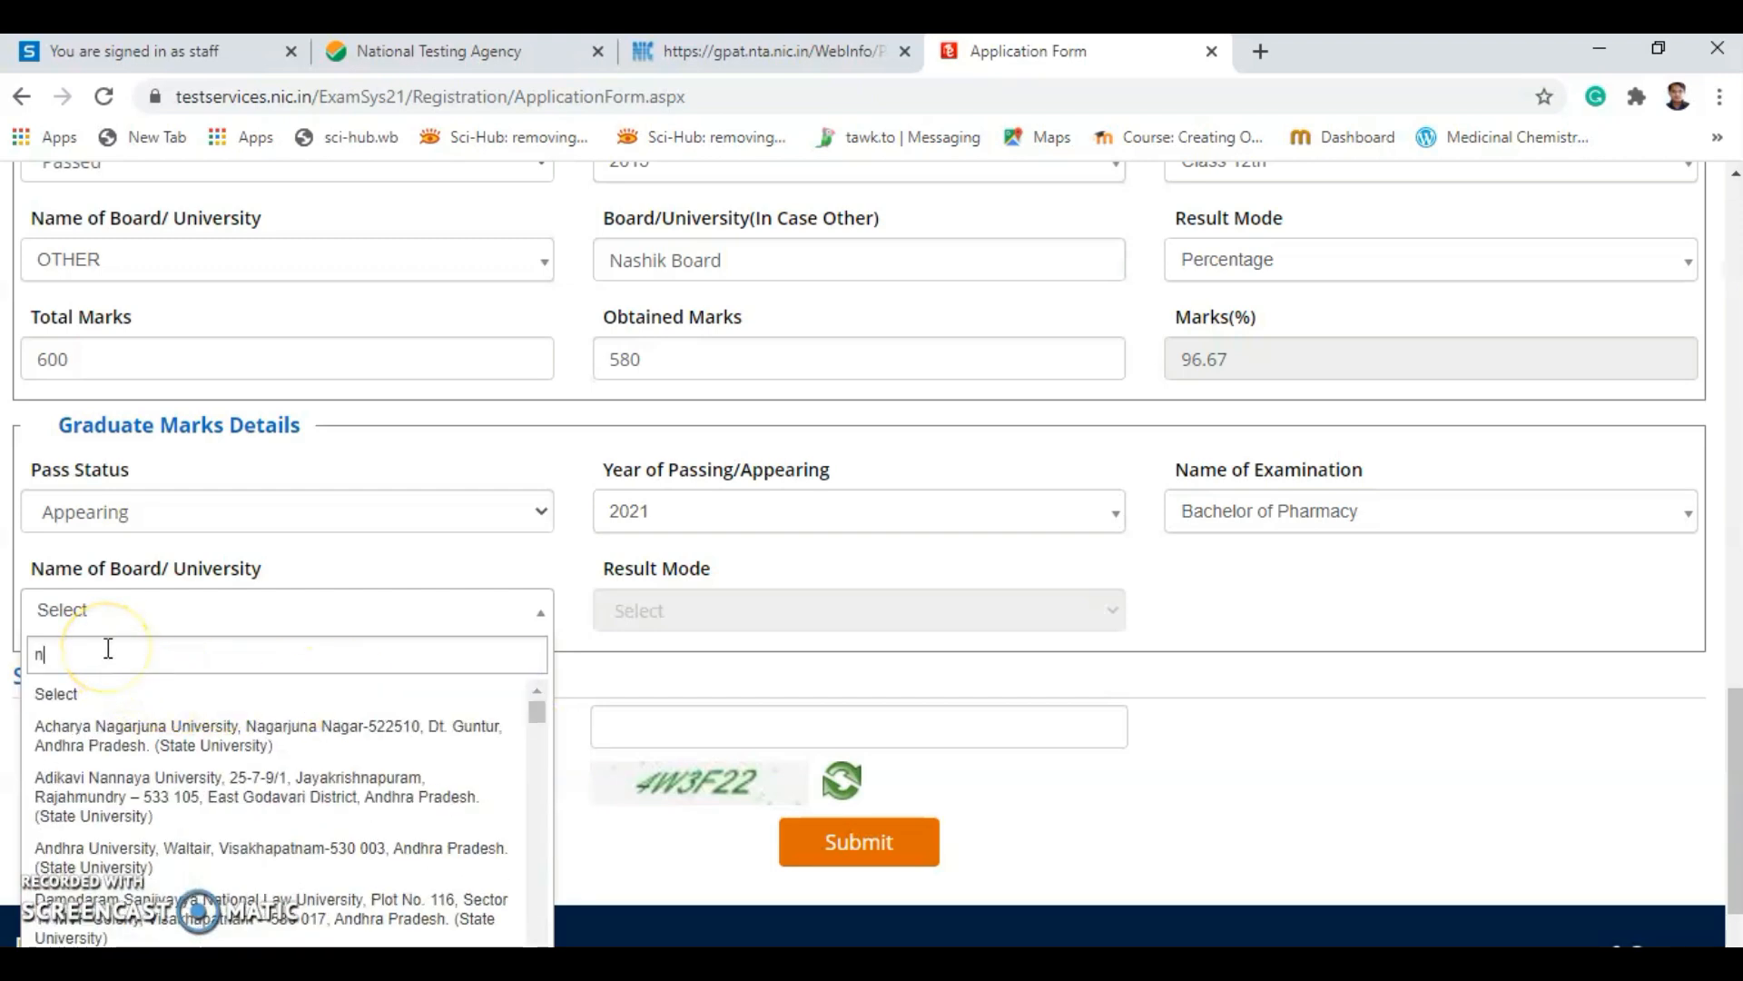
pyautogui.write('or')
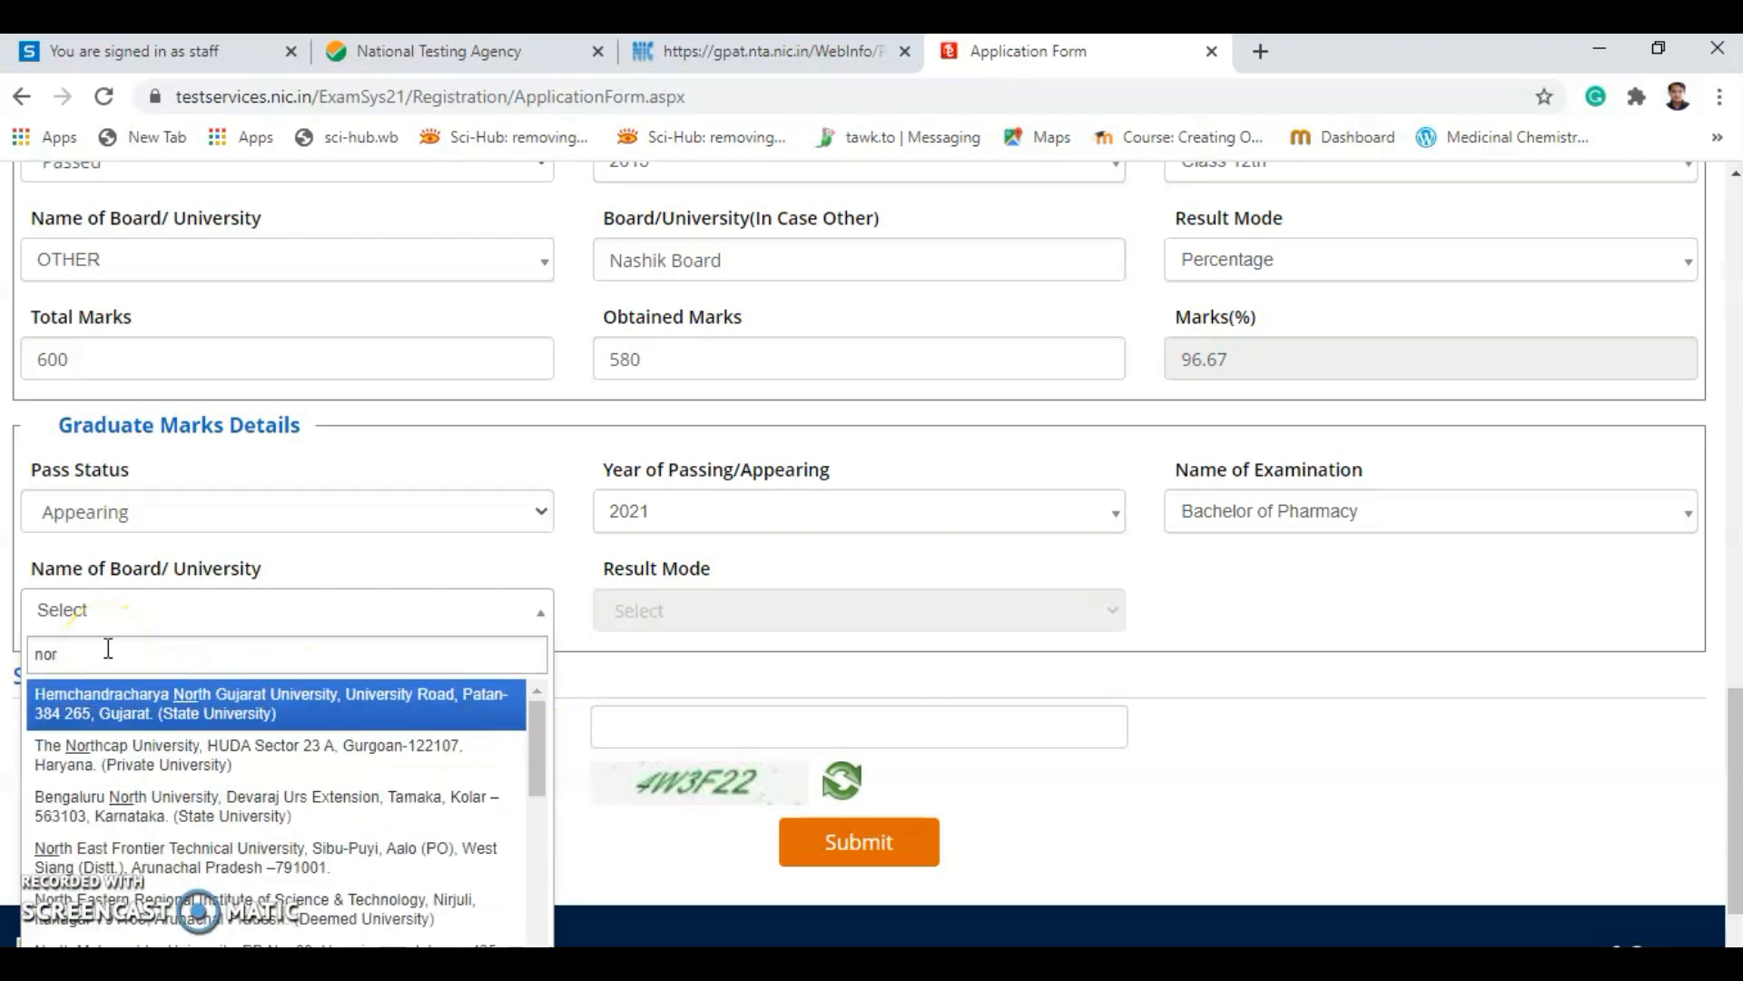
pyautogui.press('BackSpace')
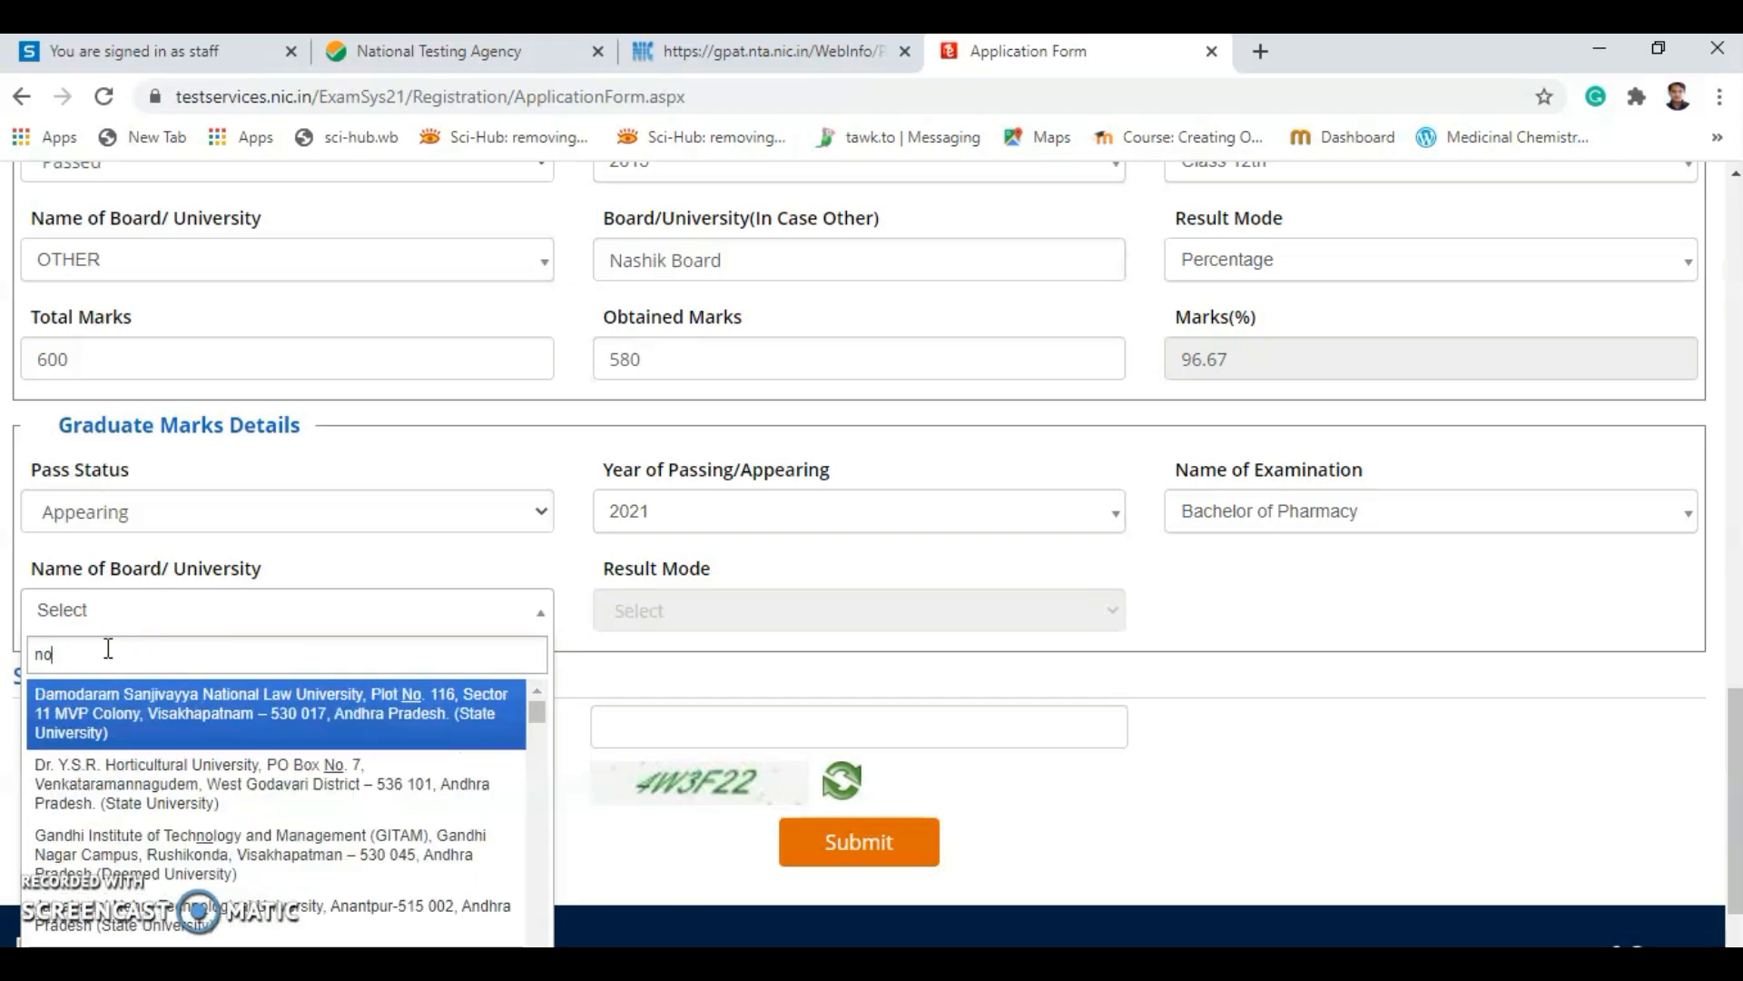
pyautogui.write('rth m')
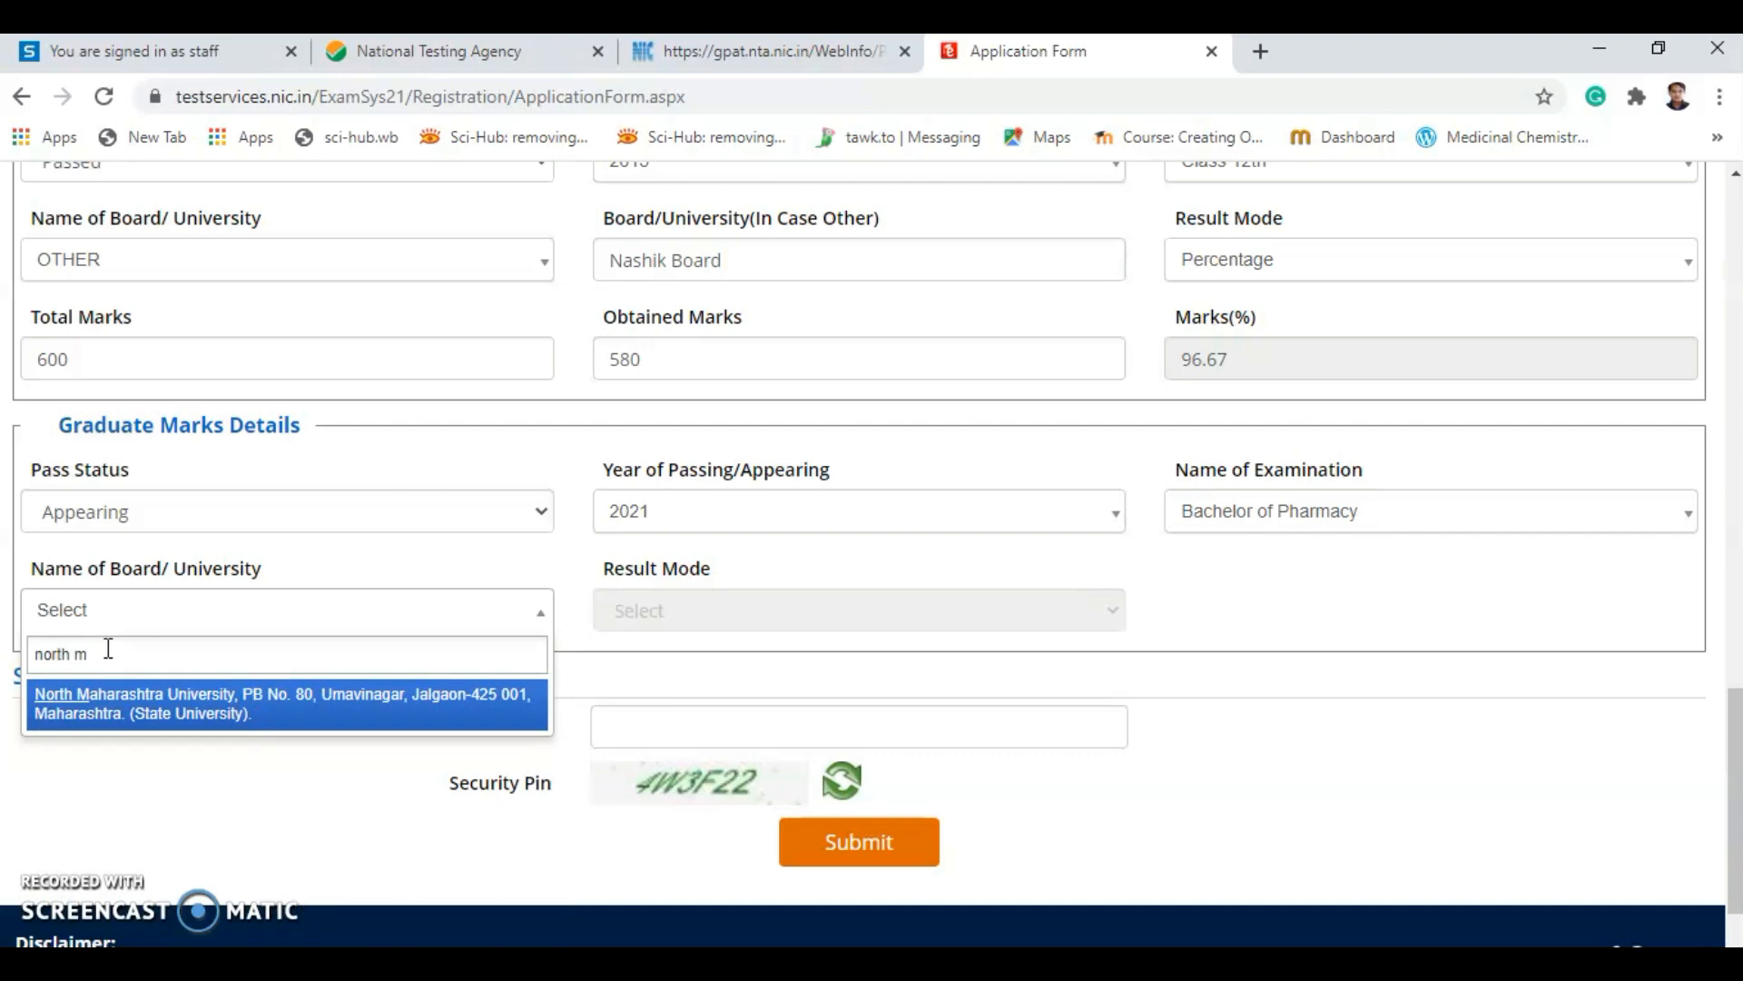
pyautogui.click(168, 712)
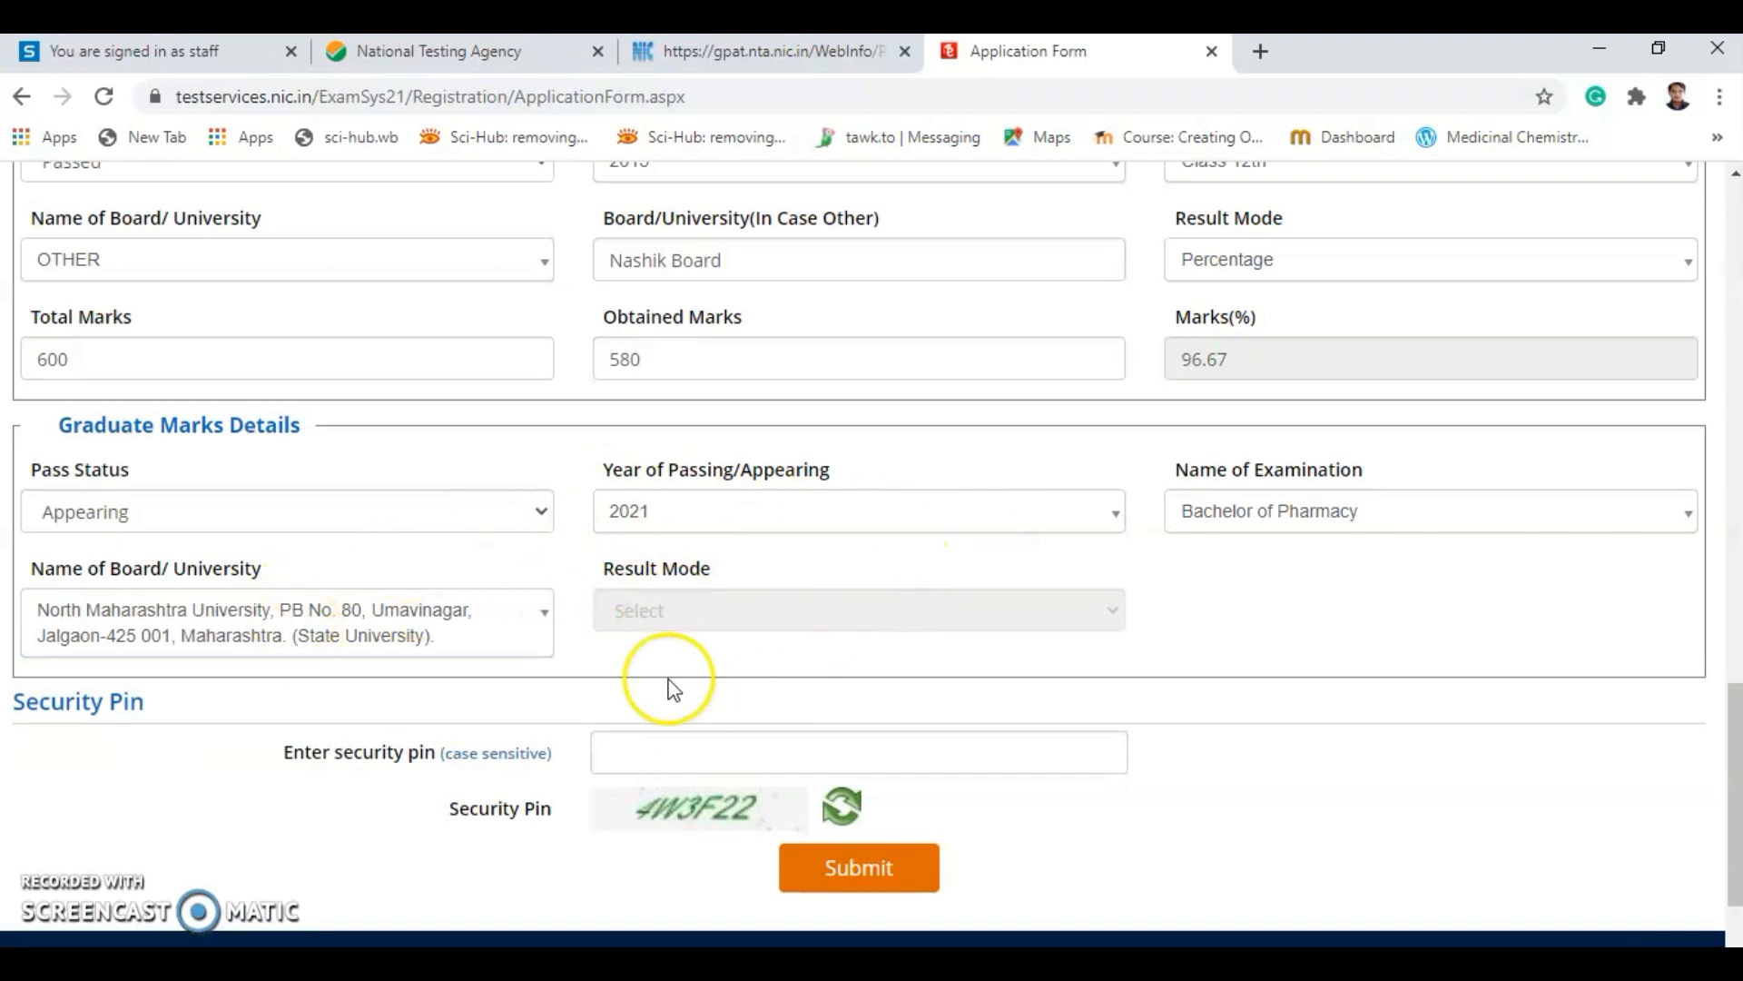
# Enter the security pin shown and submit the application form for review.
pyautogui.scroll(-2, 615, 708)
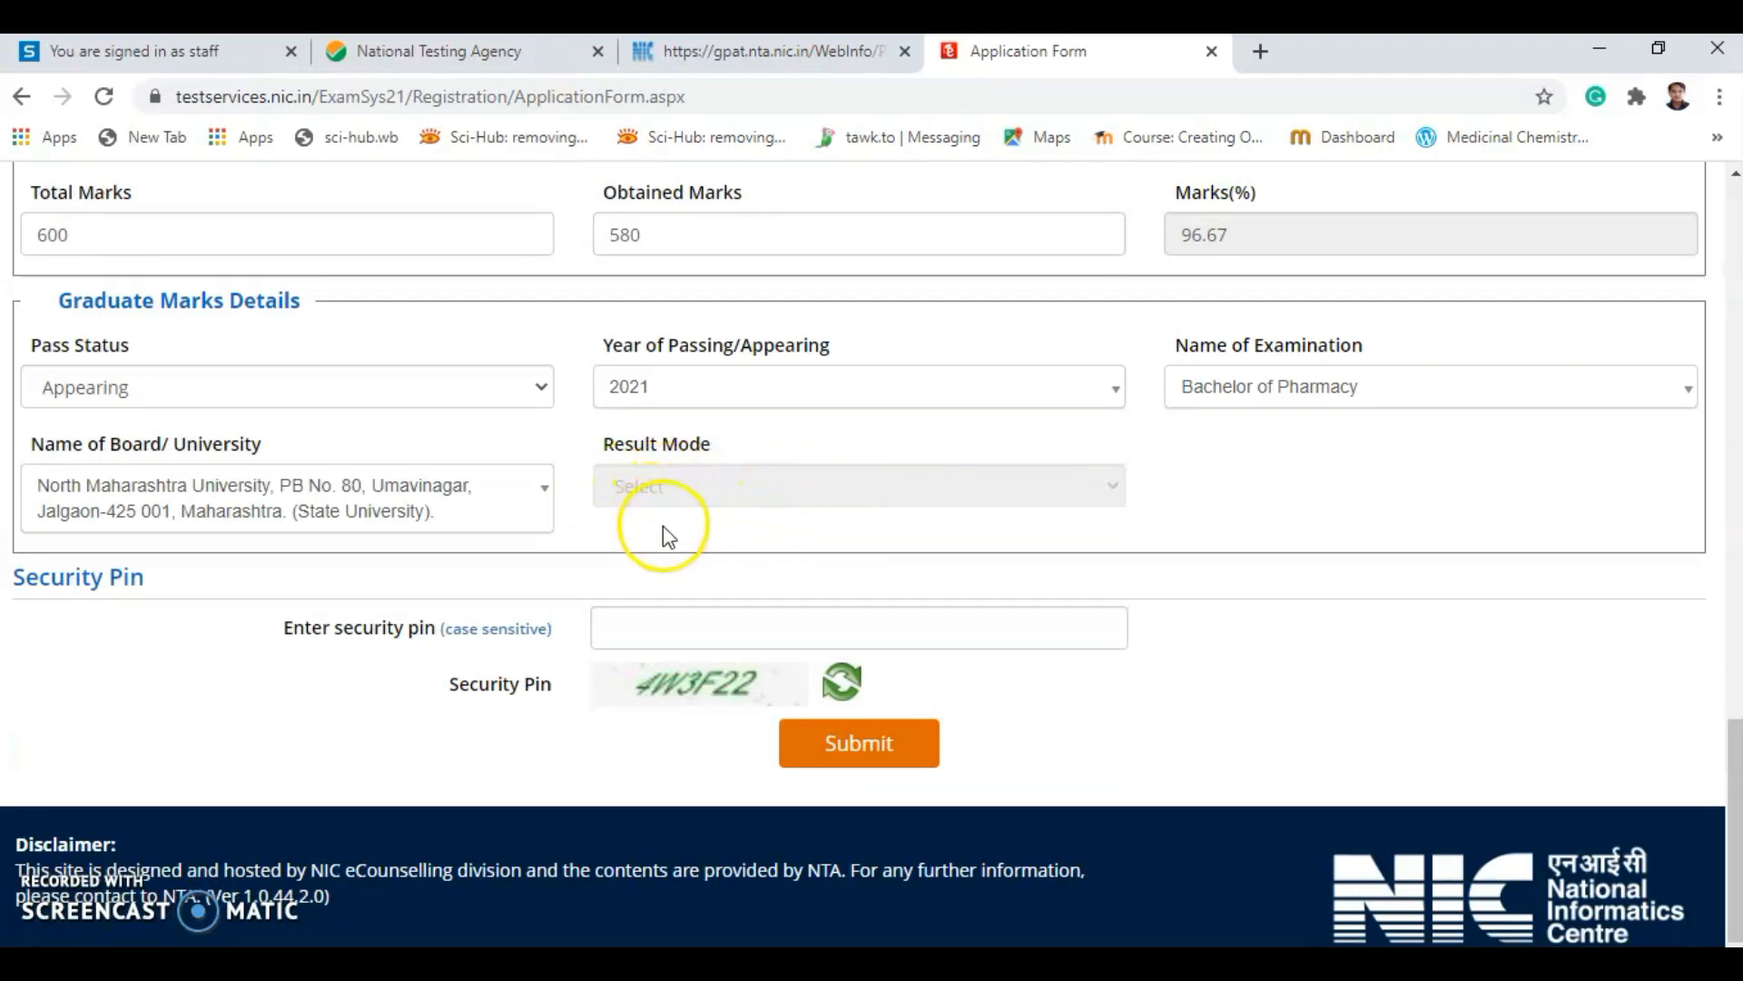
pyautogui.click(622, 635)
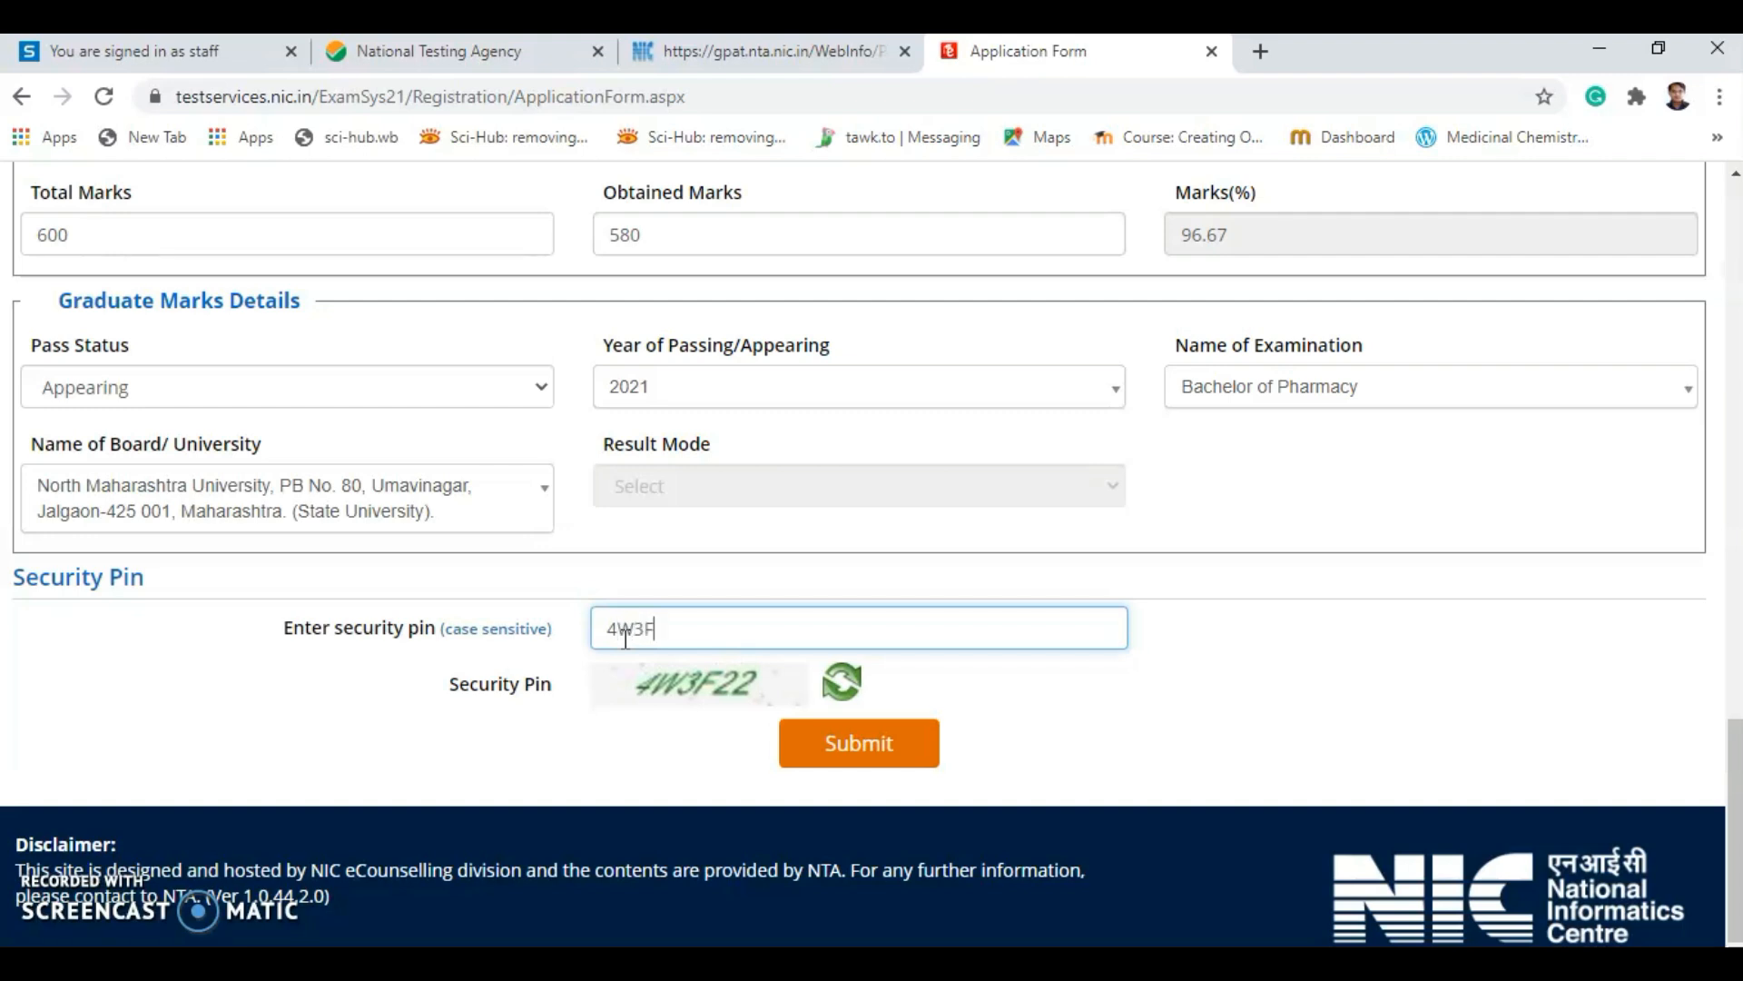
pyautogui.click(814, 753)
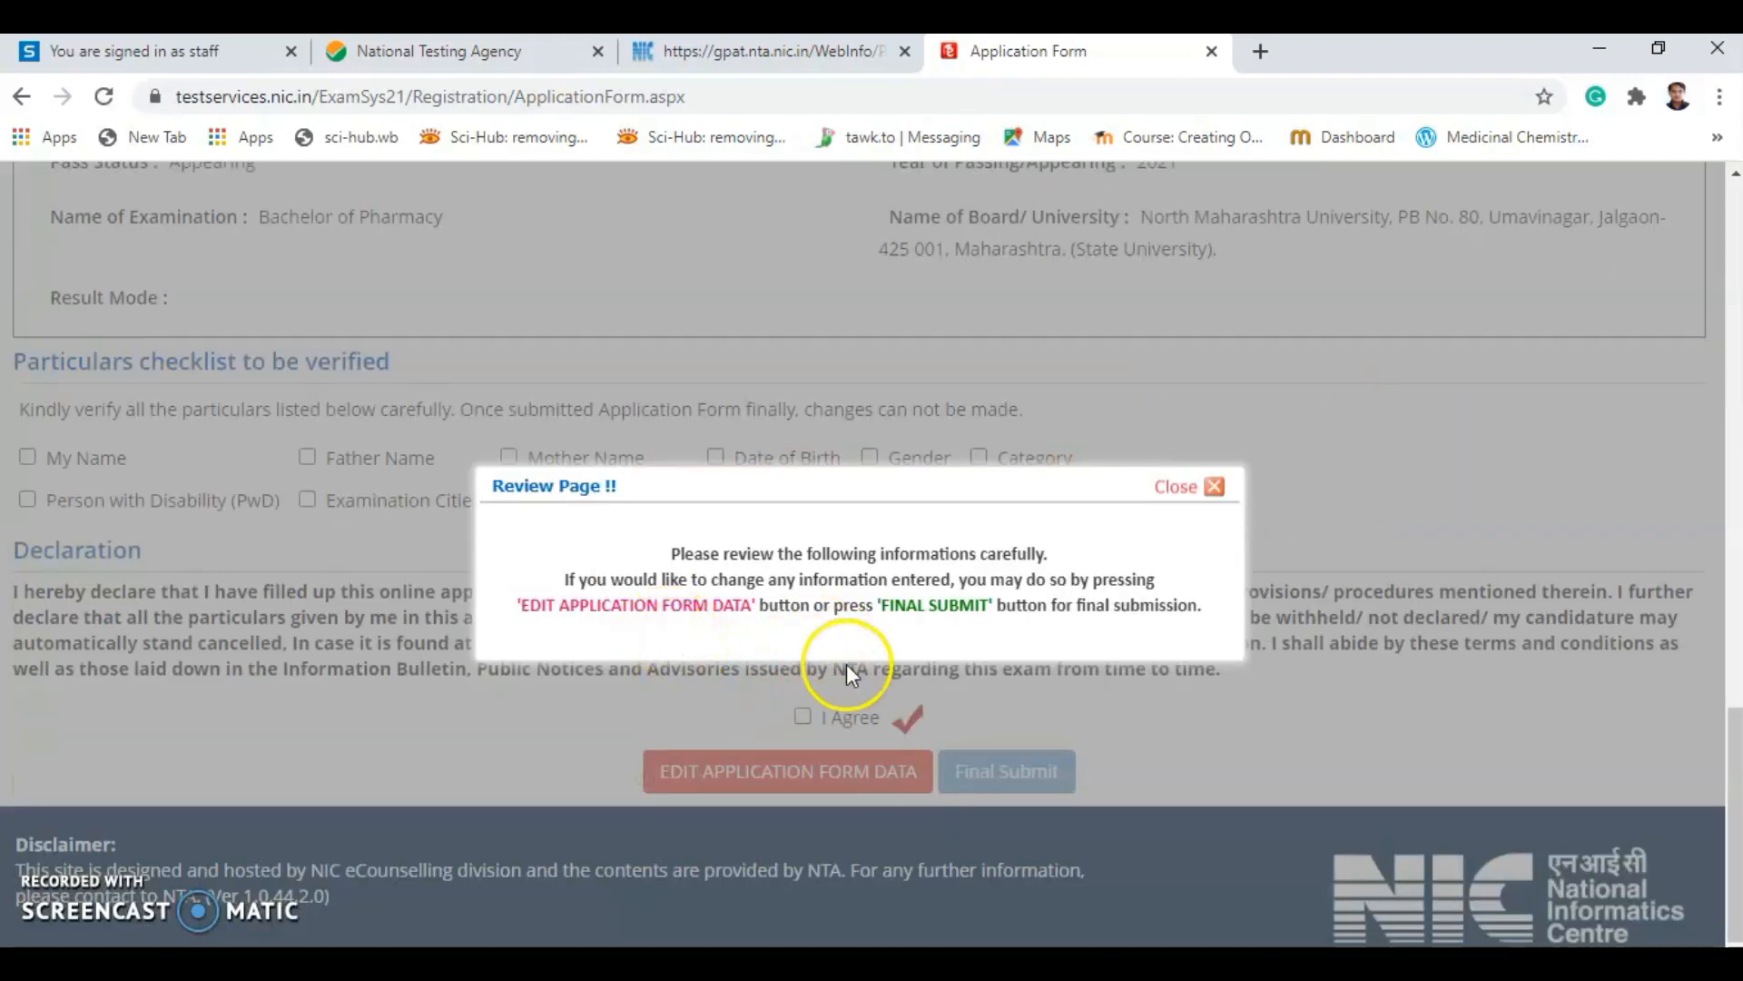
# Dismiss the review notice and look over the top of the application review page.
pyautogui.click(1175, 489)
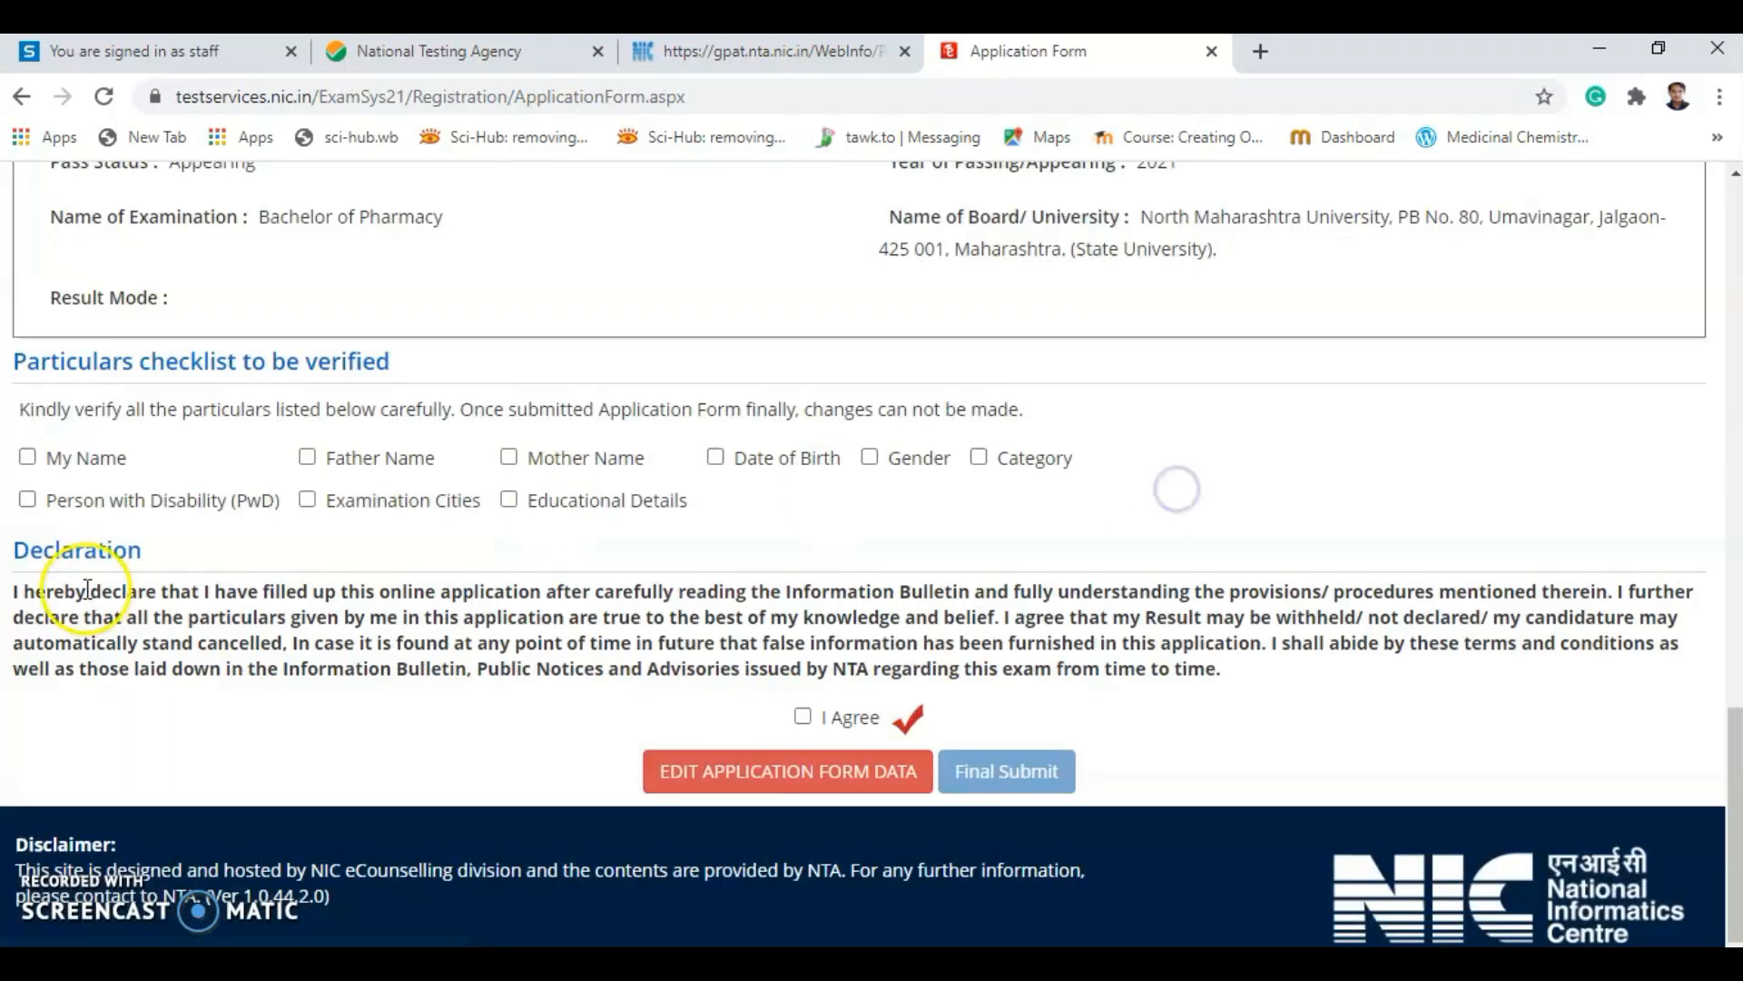
pyautogui.scroll(20, 350, 517)
pyautogui.scroll(1, 362, 533)
pyautogui.scroll(-4, 602, 499)
pyautogui.scroll(3, 739, 397)
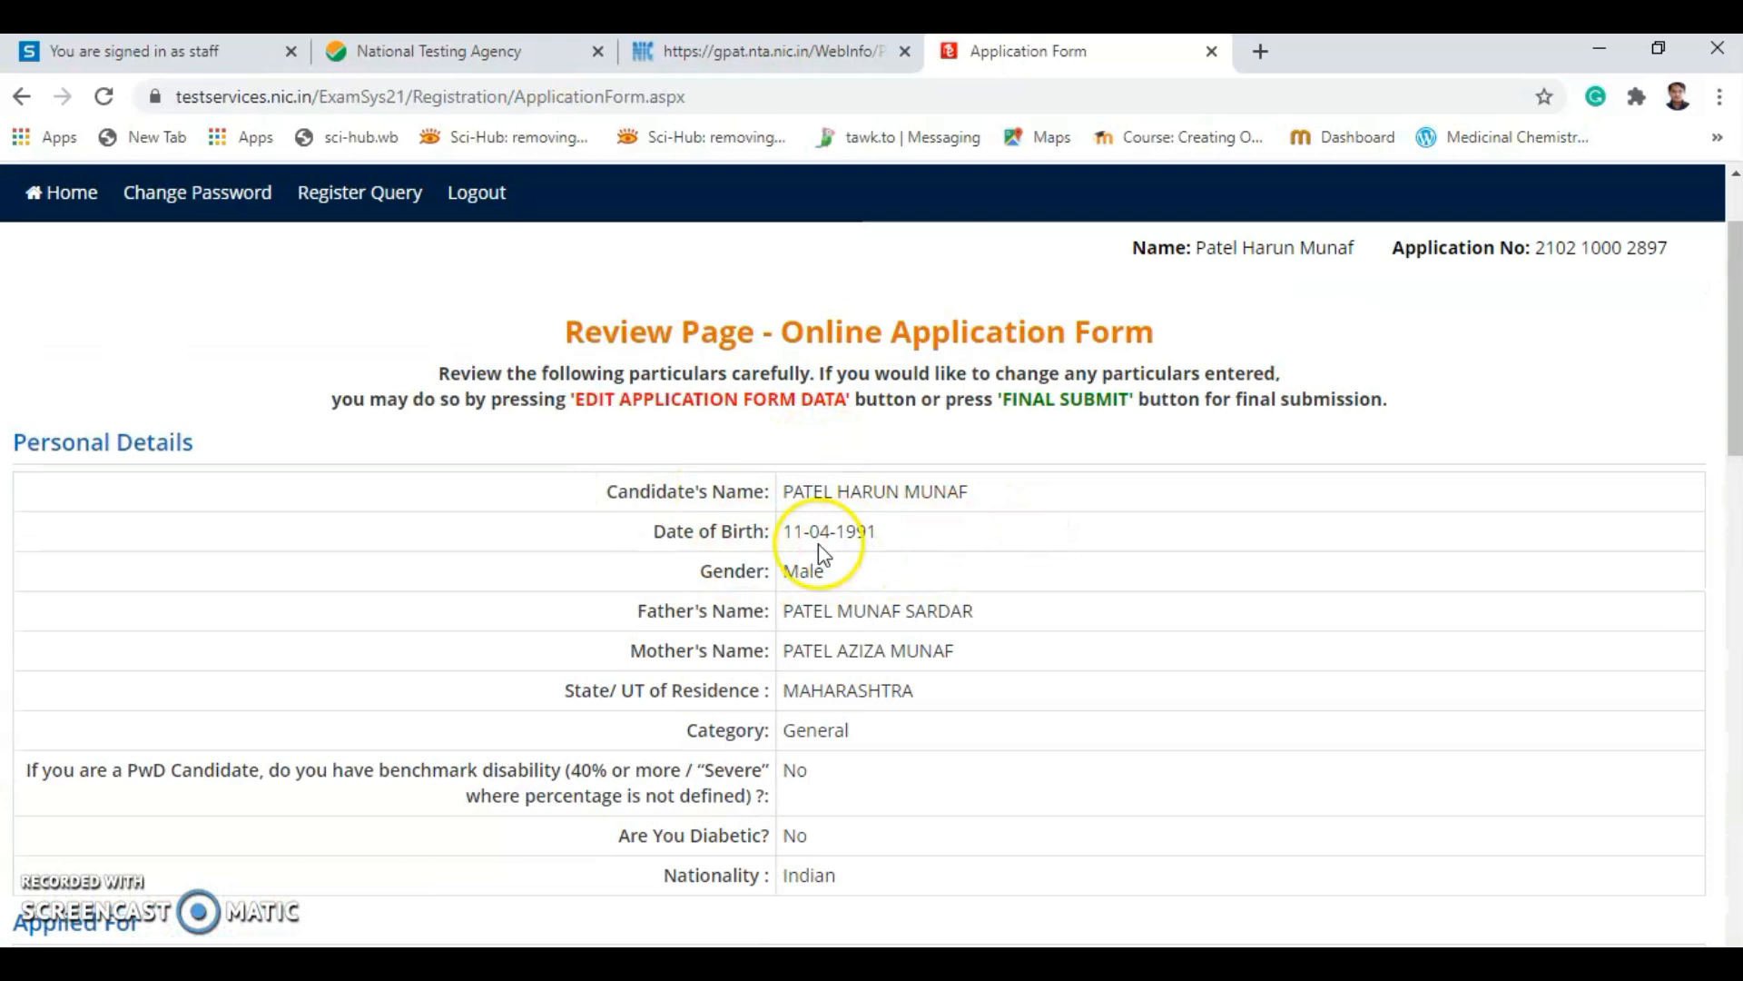
# Scroll through the entered details down to the particulars checklist and declaration.
pyautogui.scroll(-3, 817, 557)
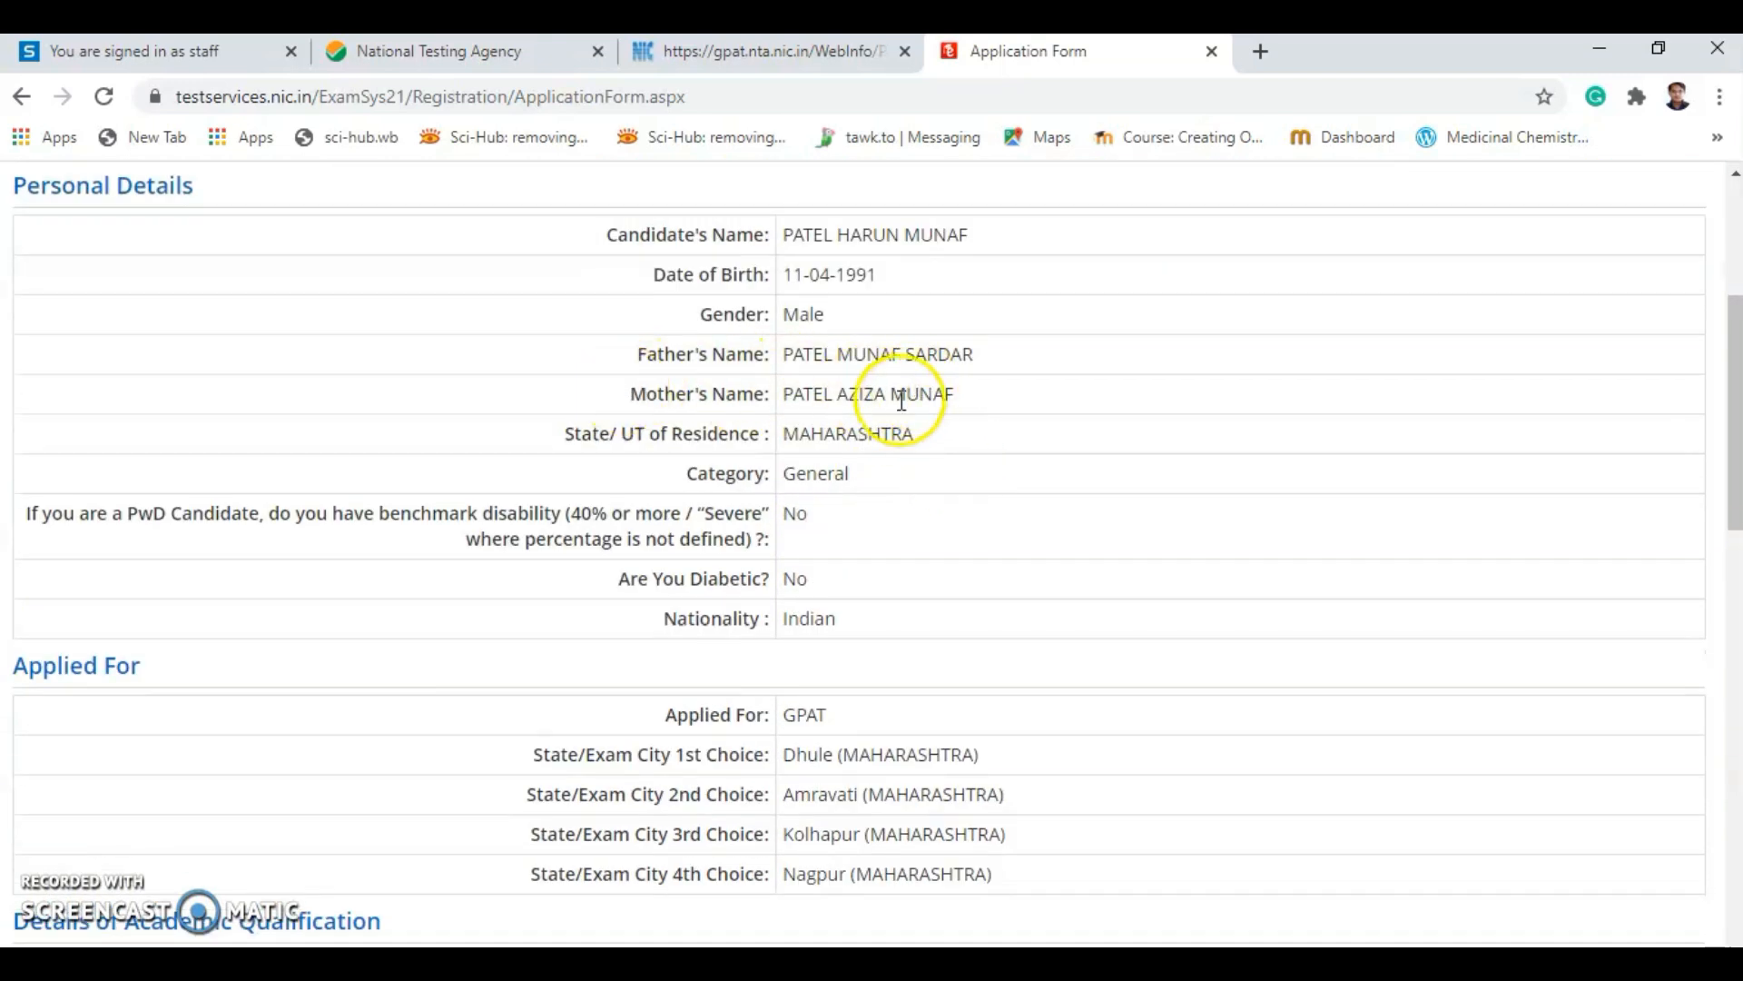
pyautogui.scroll(-2, 791, 459)
pyautogui.scroll(-2, 616, 448)
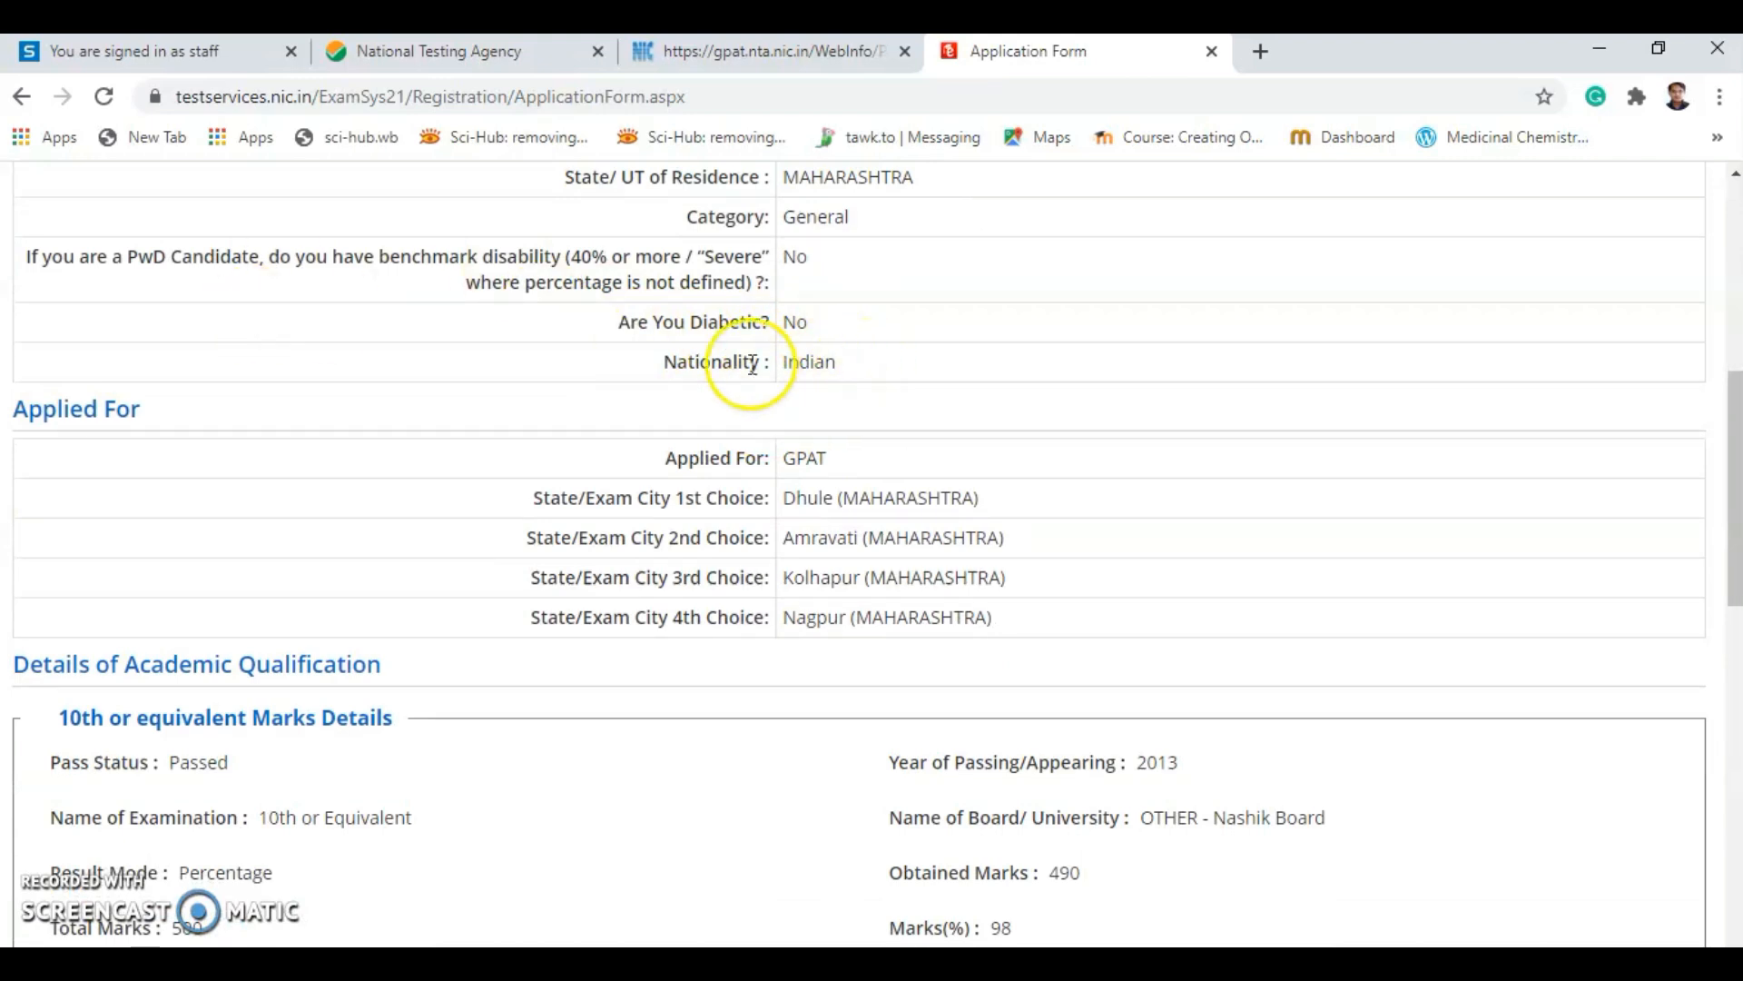
pyautogui.scroll(-3, 762, 415)
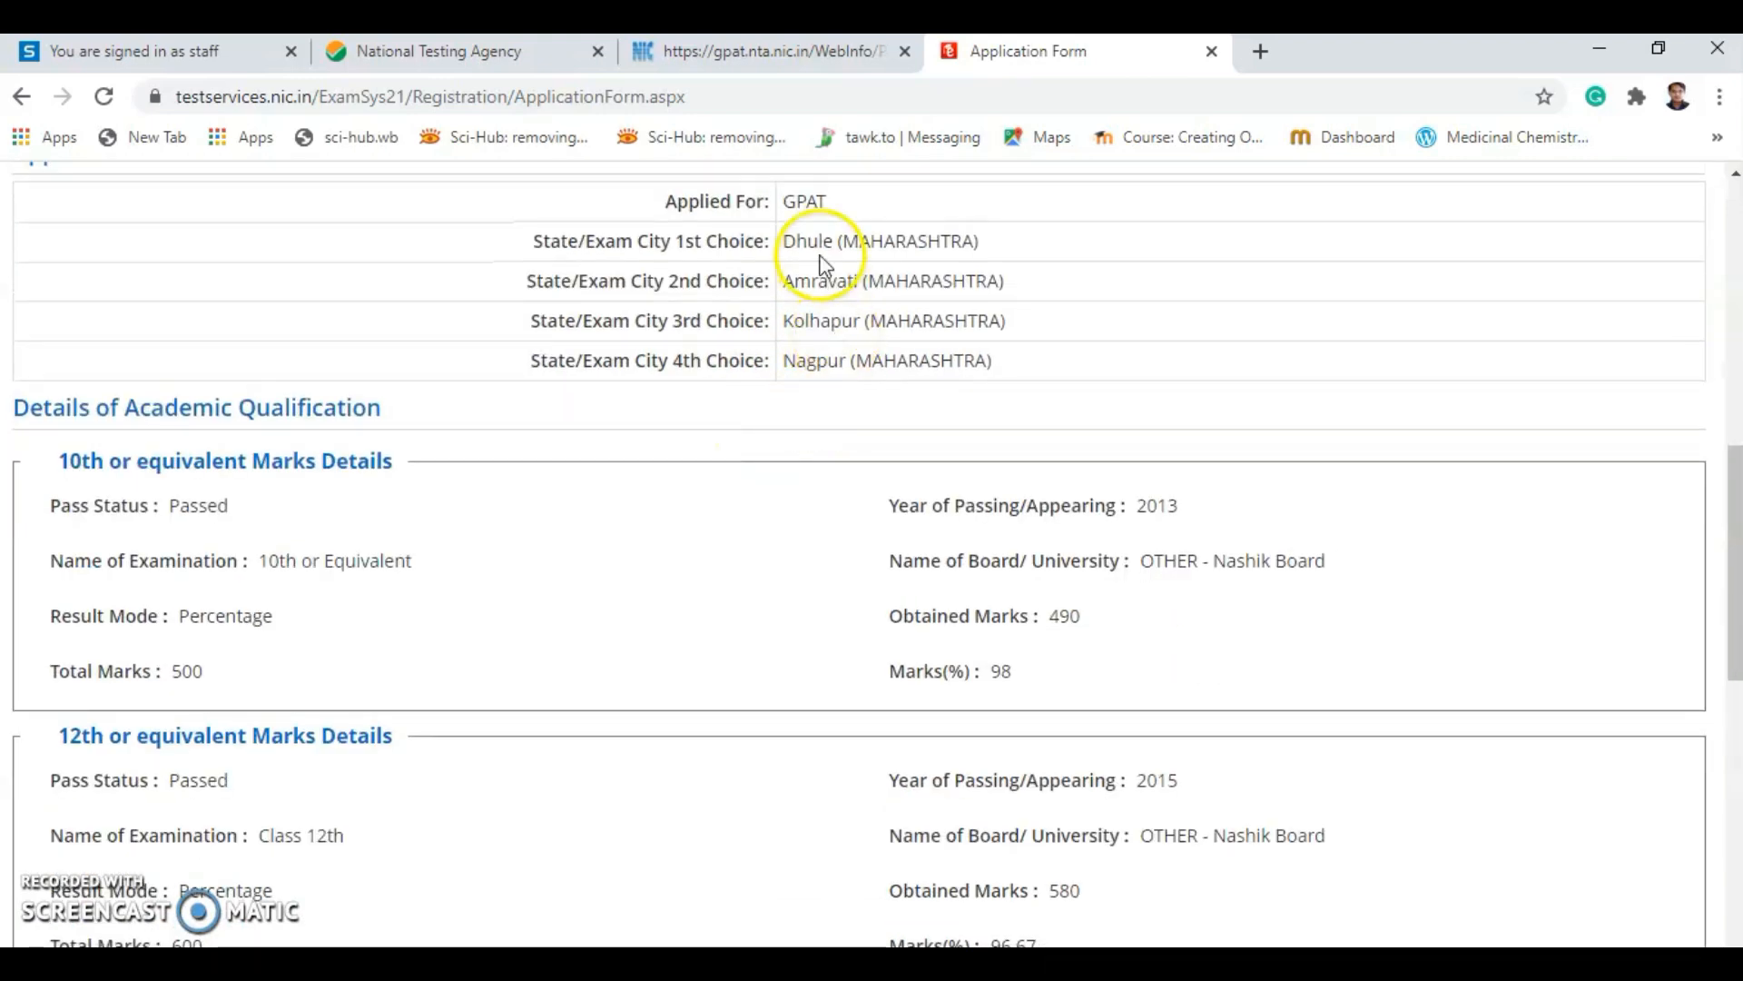
pyautogui.scroll(-3, 802, 435)
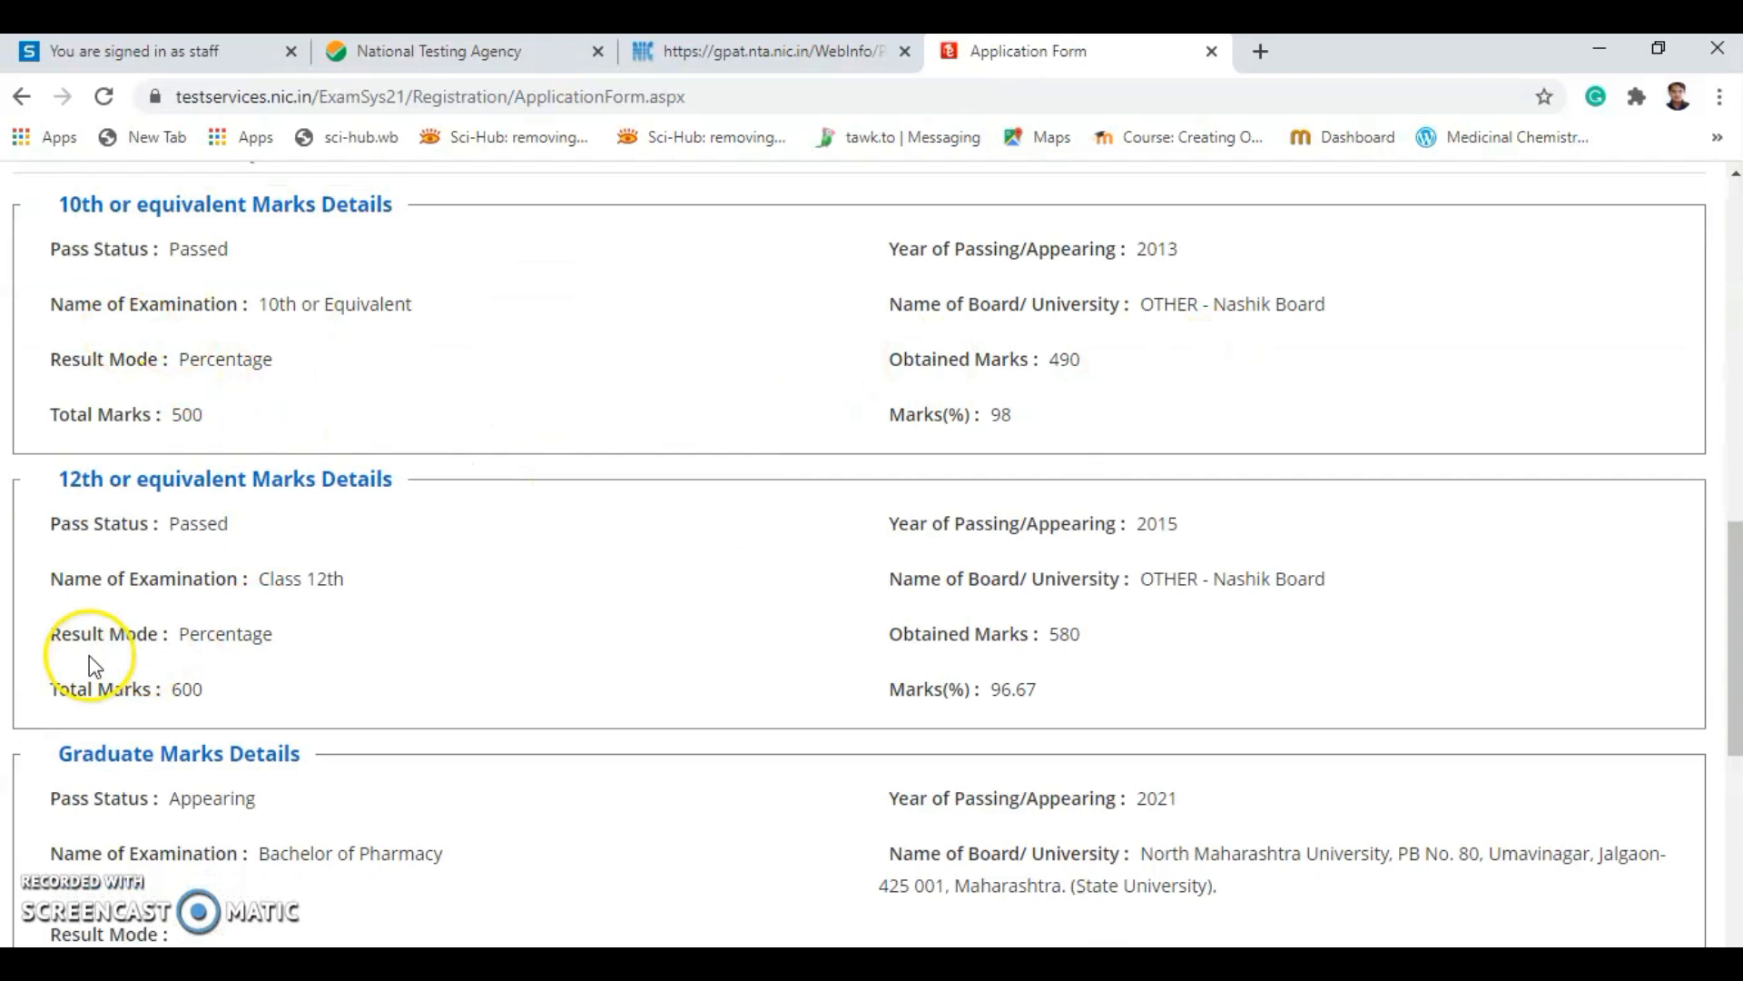
pyautogui.scroll(-4, 343, 673)
pyautogui.scroll(-2, 683, 545)
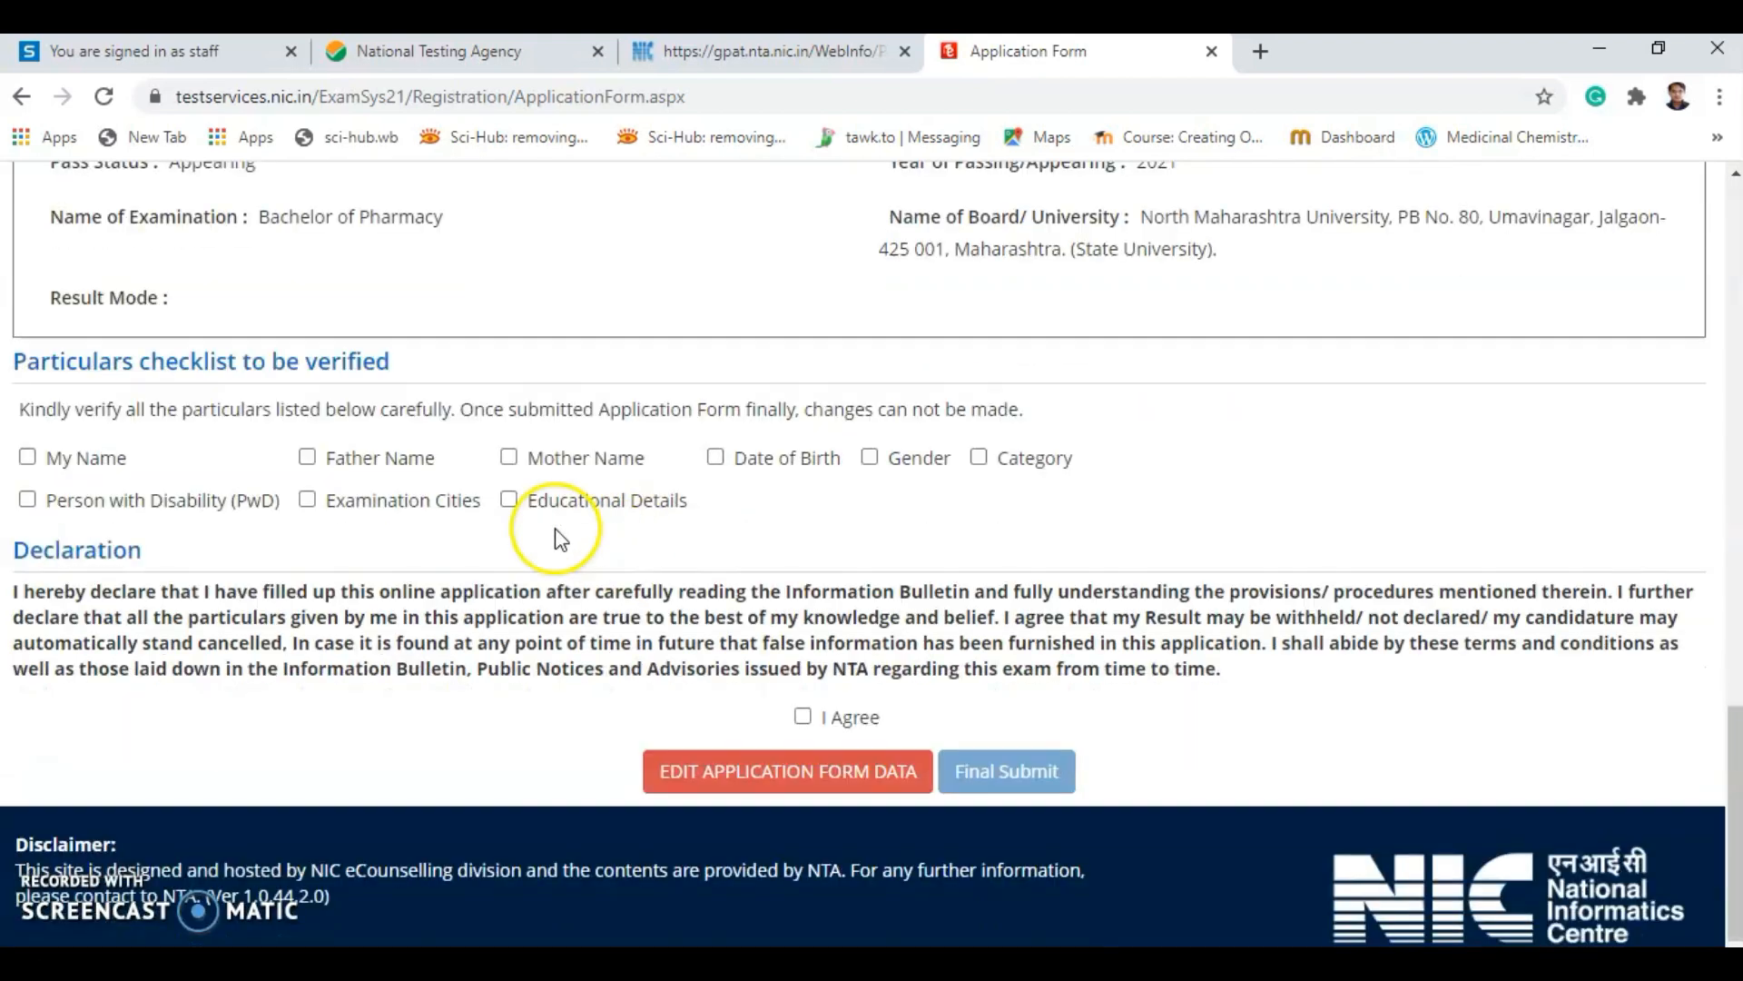
pyautogui.scroll(9, 863, 401)
pyautogui.scroll(-10, 759, 591)
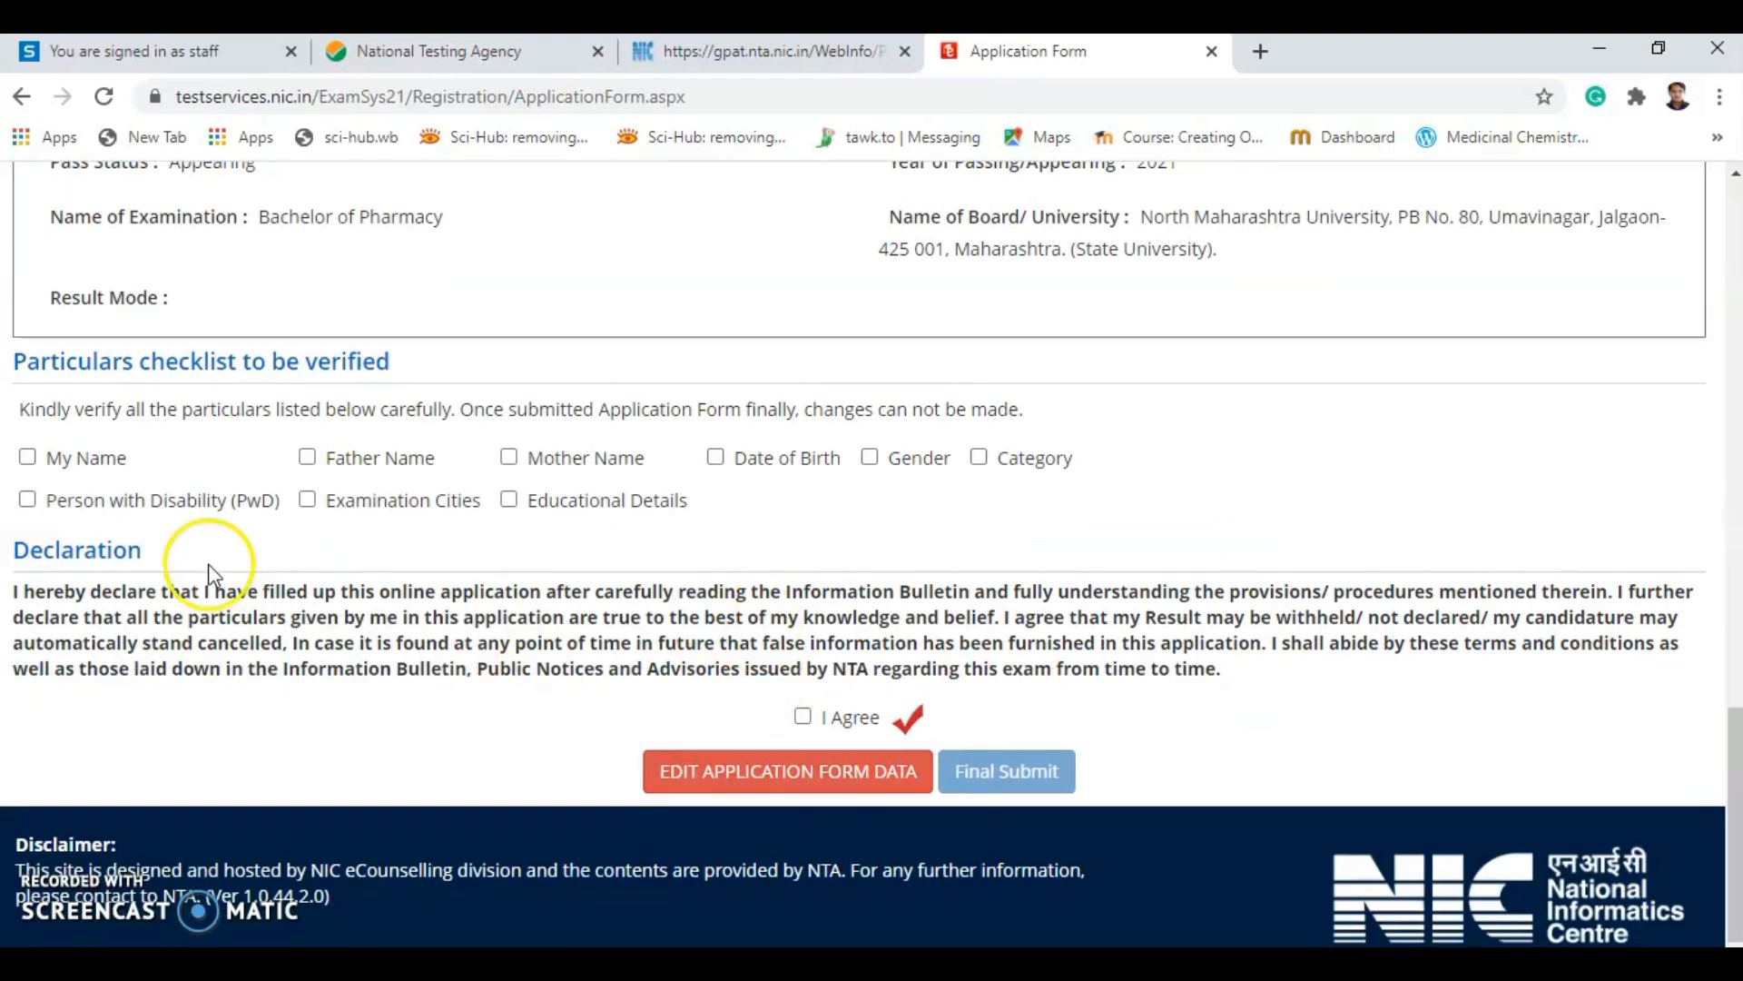
pyautogui.scroll(4, 1042, 514)
pyautogui.scroll(-4, 483, 614)
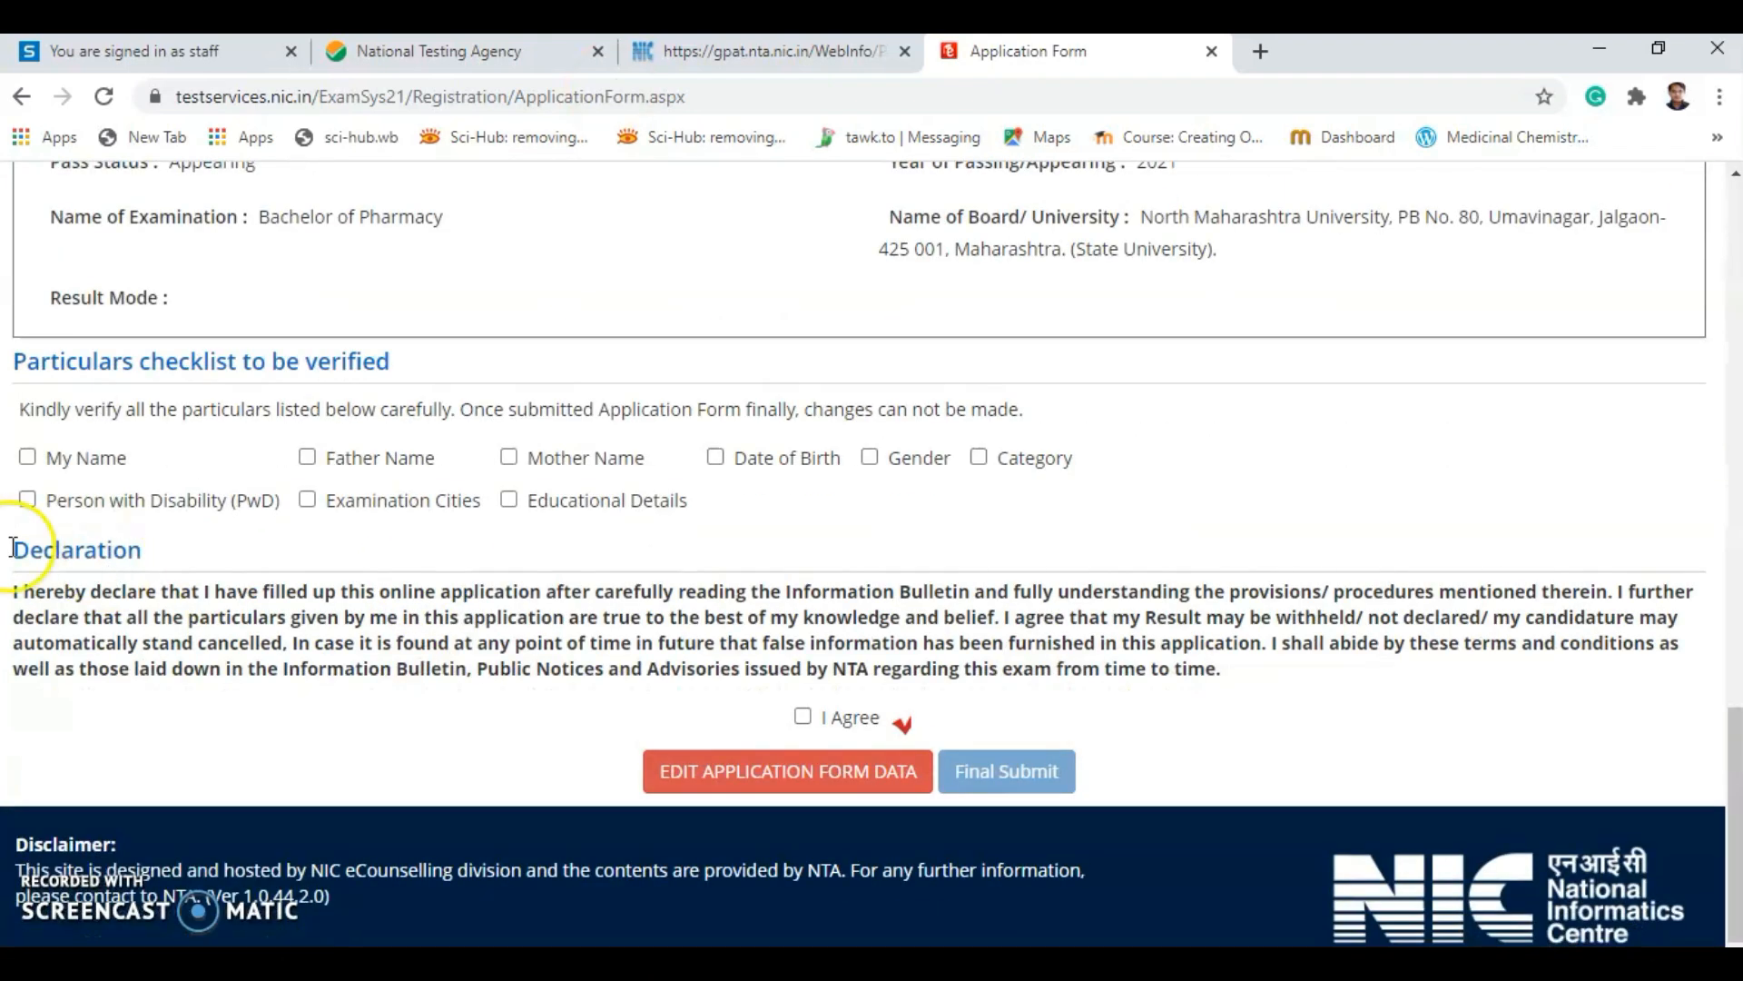
# Tick all nine particulars as verified, from My Name through Person with Disability.
pyautogui.click(28, 457)
pyautogui.click(307, 456)
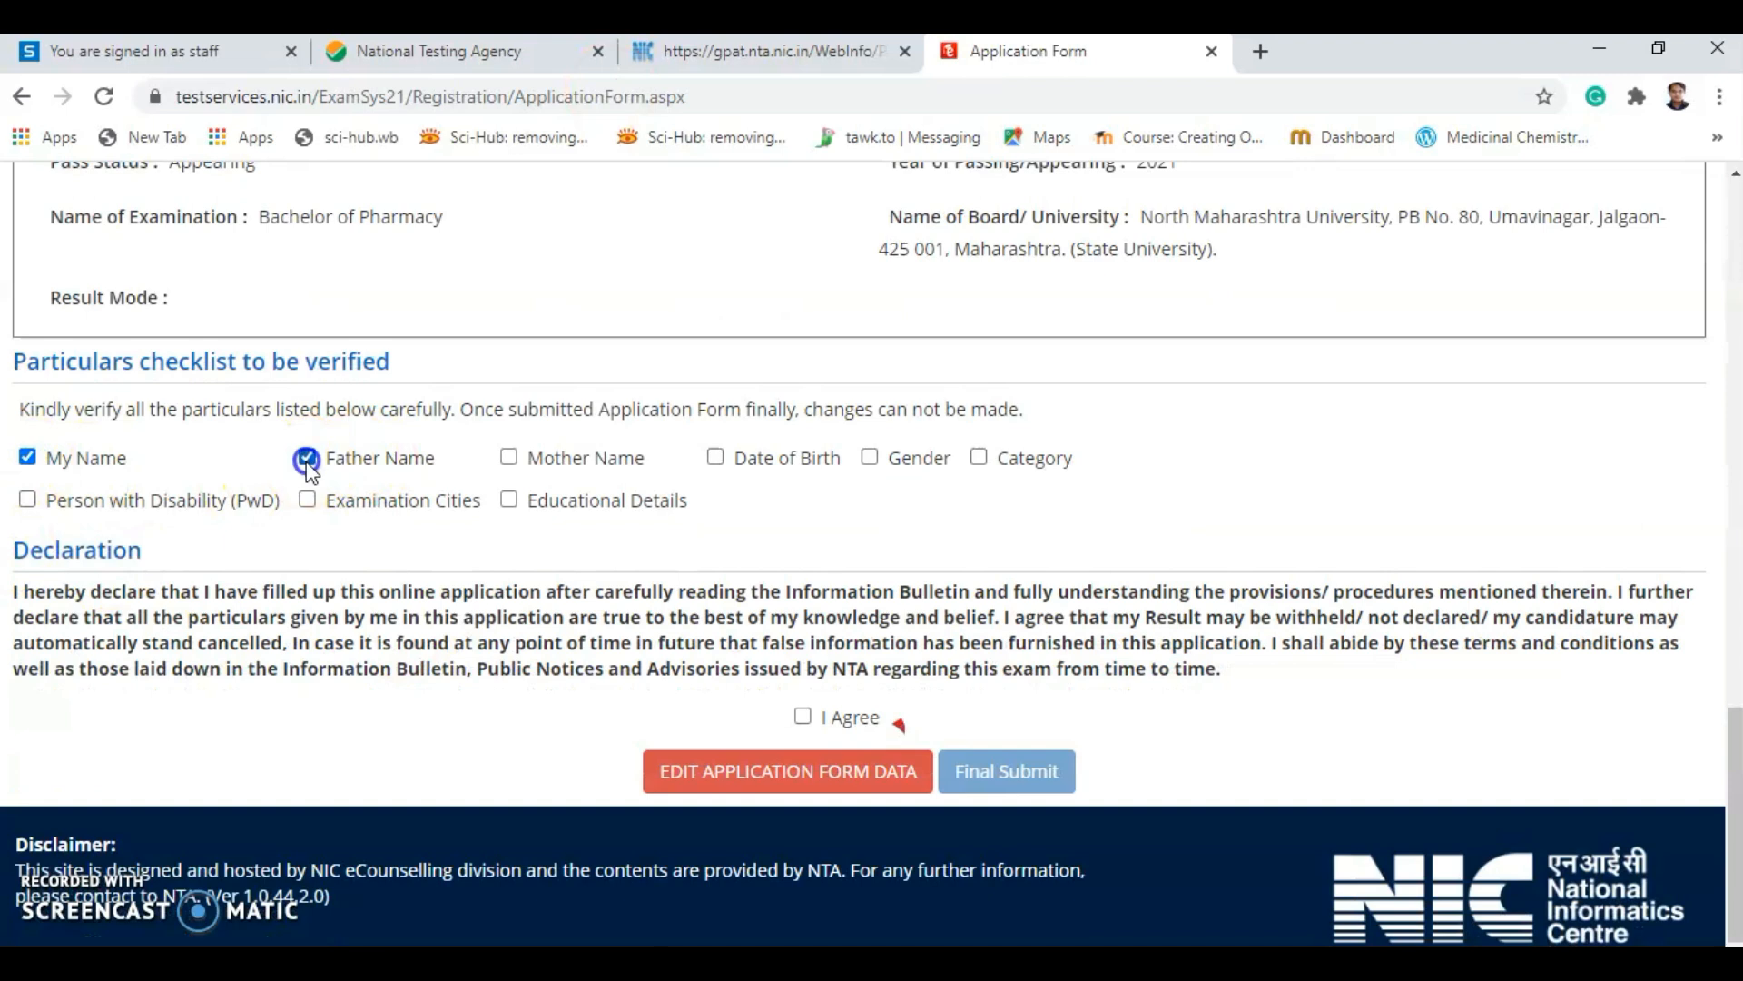
pyautogui.click(509, 457)
pyautogui.click(715, 456)
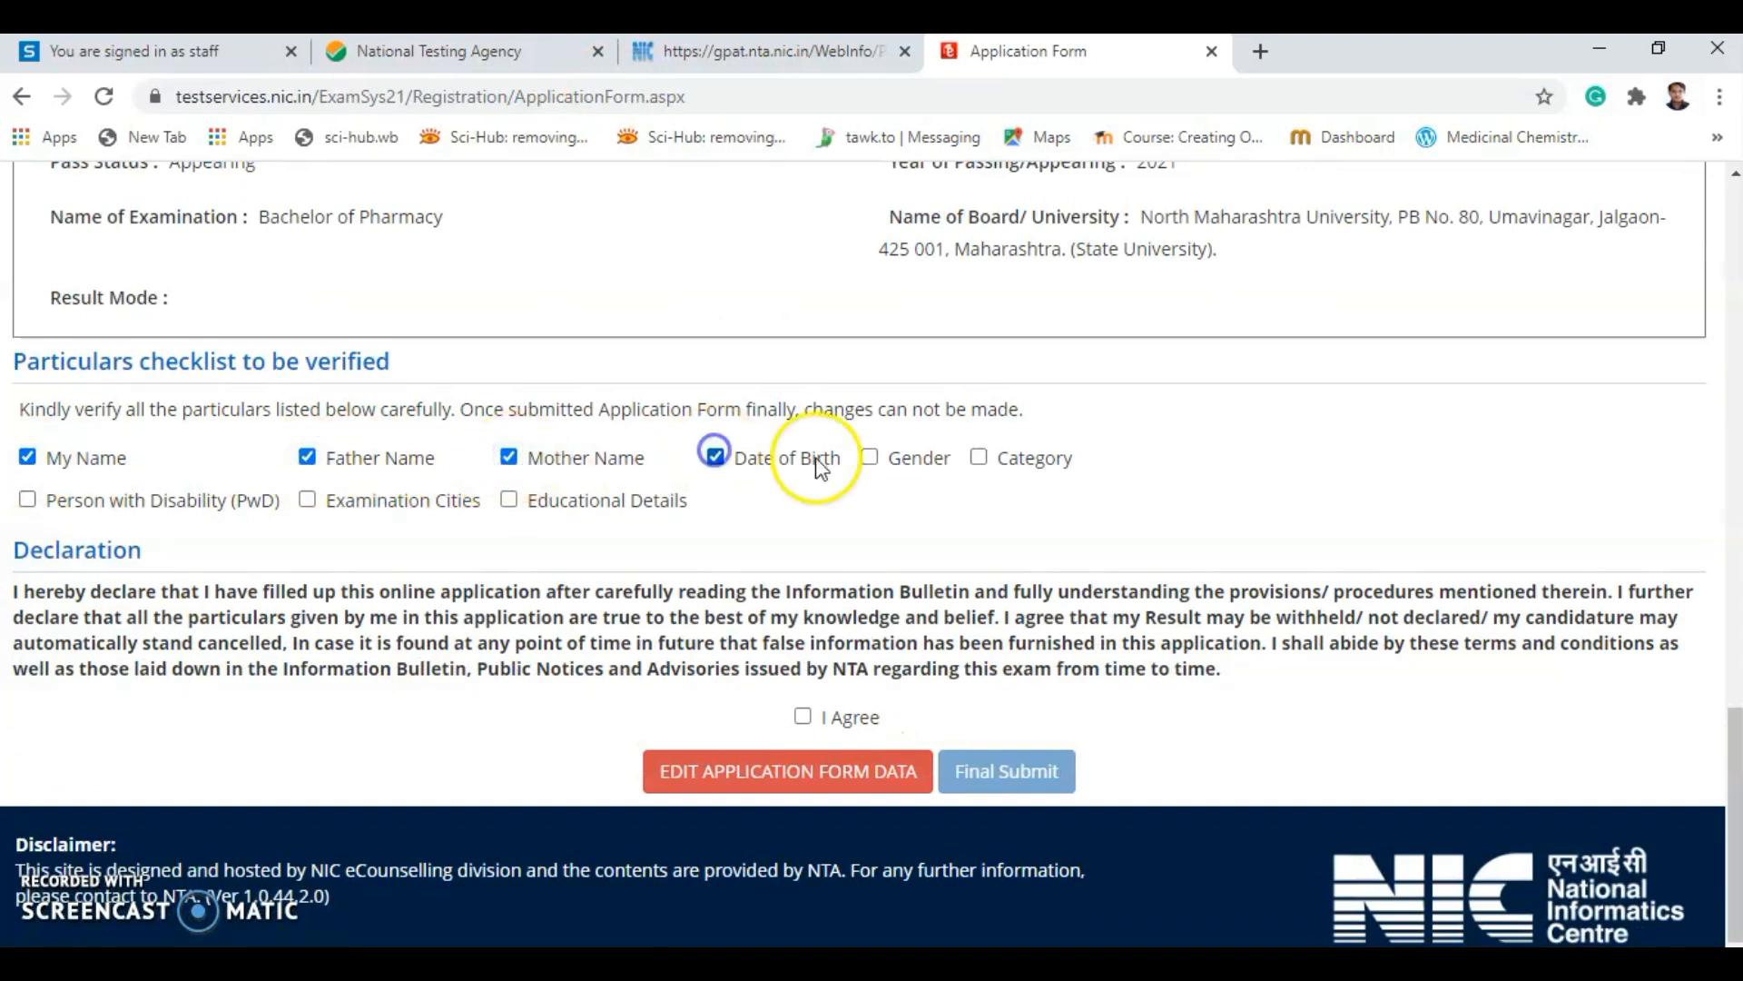
pyautogui.click(870, 457)
pyautogui.click(980, 458)
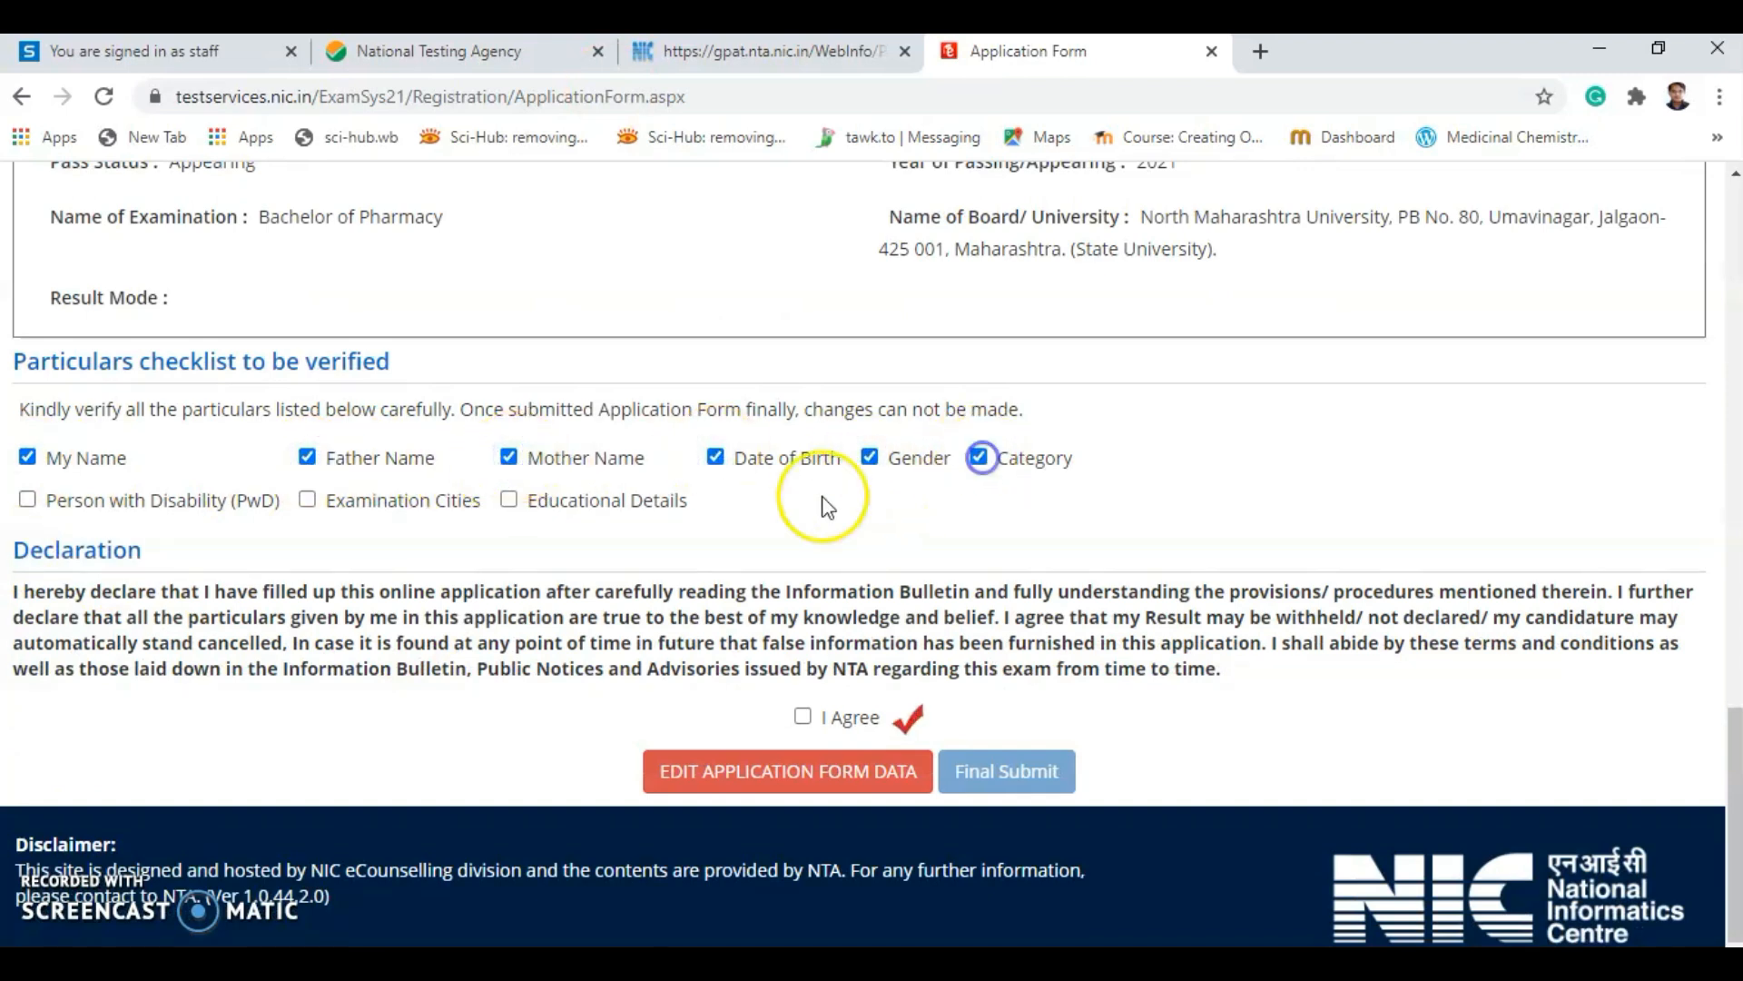
pyautogui.click(509, 501)
pyautogui.click(306, 504)
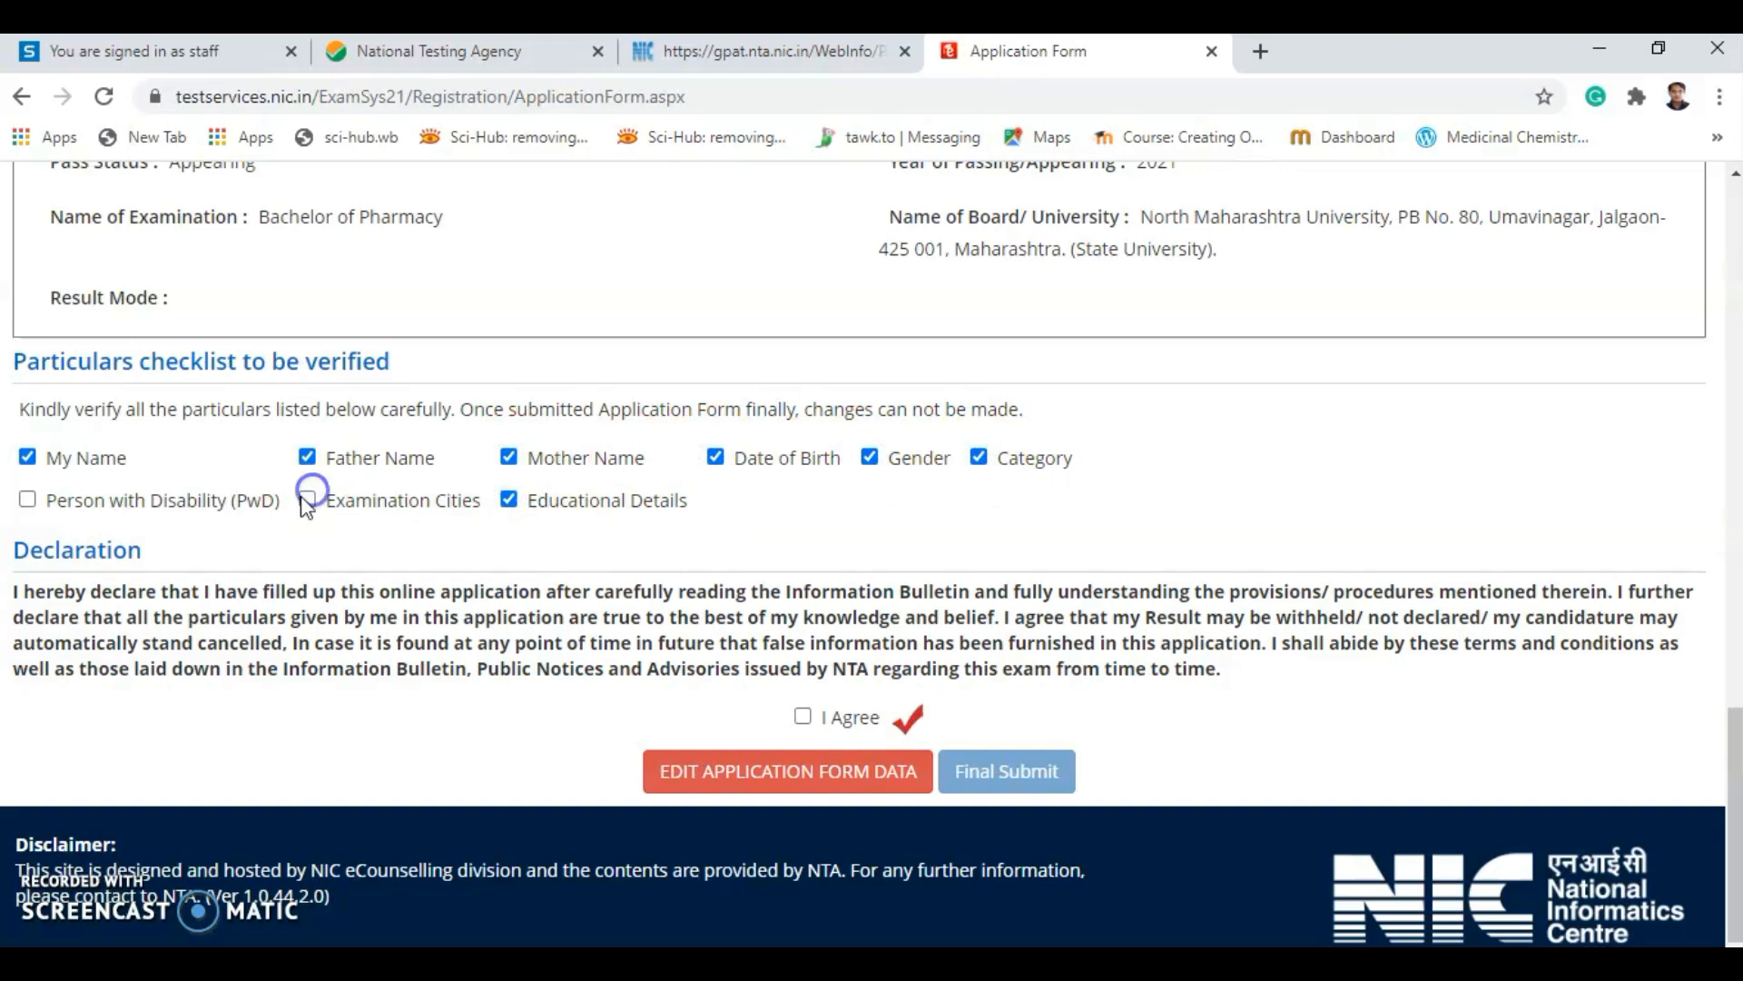
pyautogui.click(28, 499)
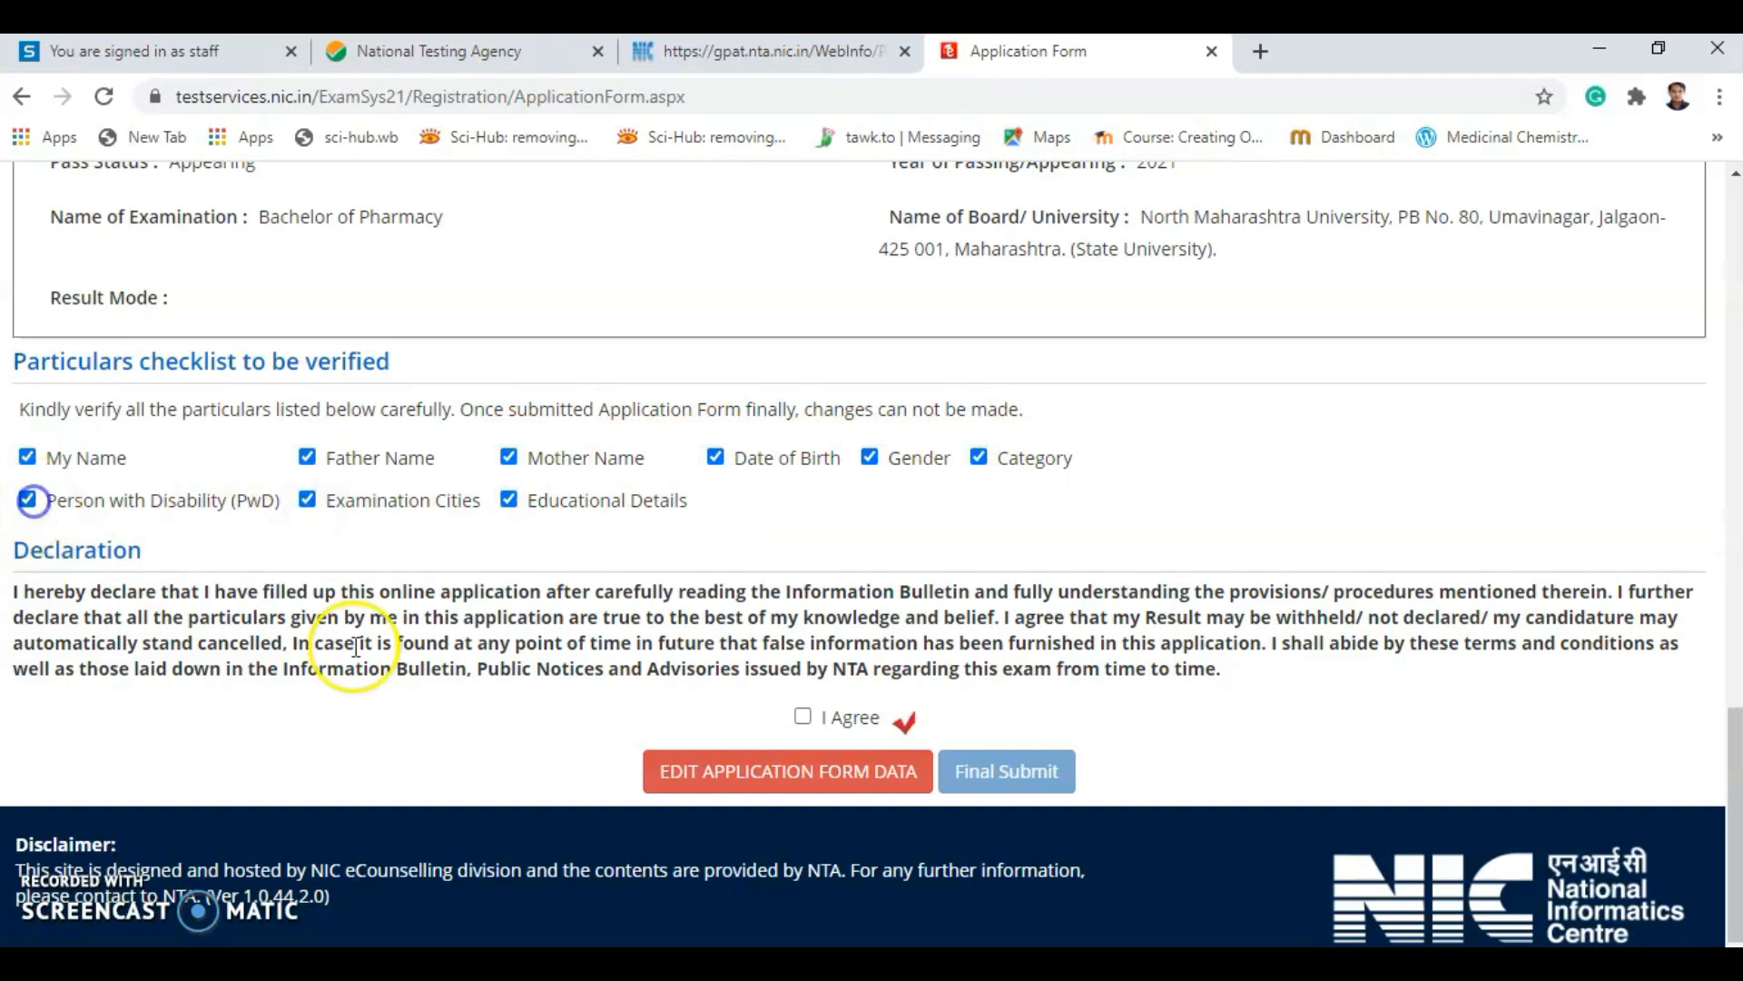
# Agree to the declaration and final-submit the form, confirming with Yes.
pyautogui.click(803, 717)
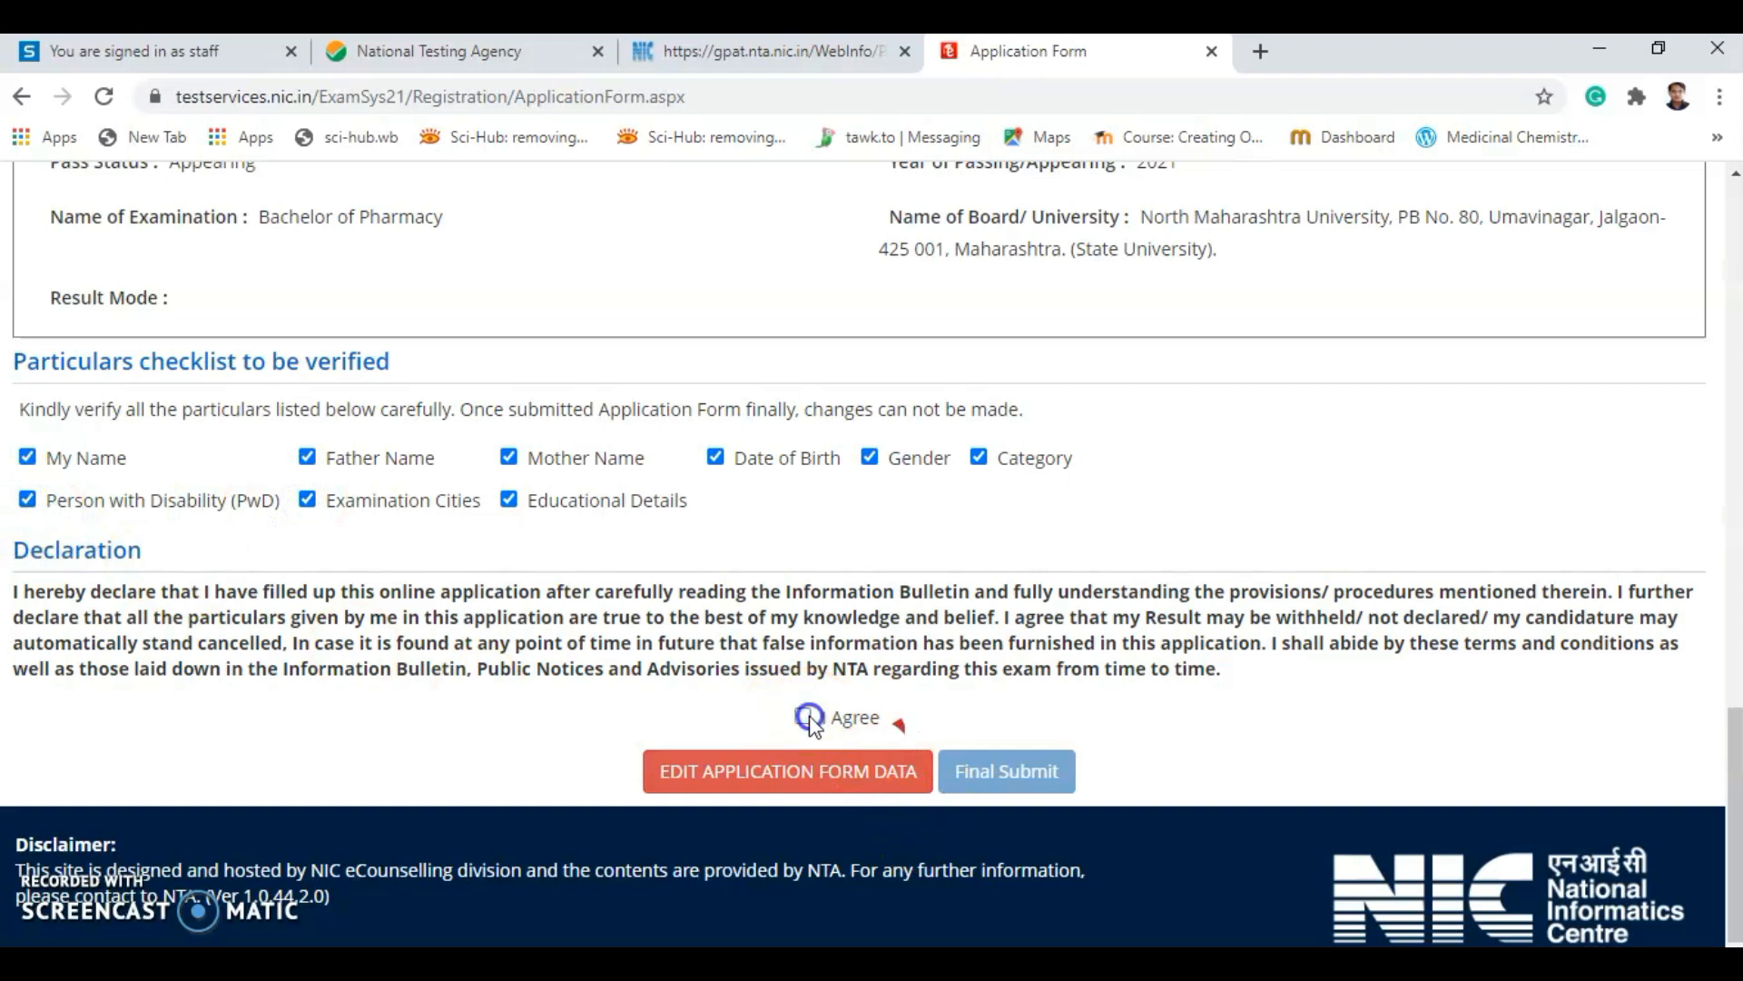
pyautogui.click(1015, 768)
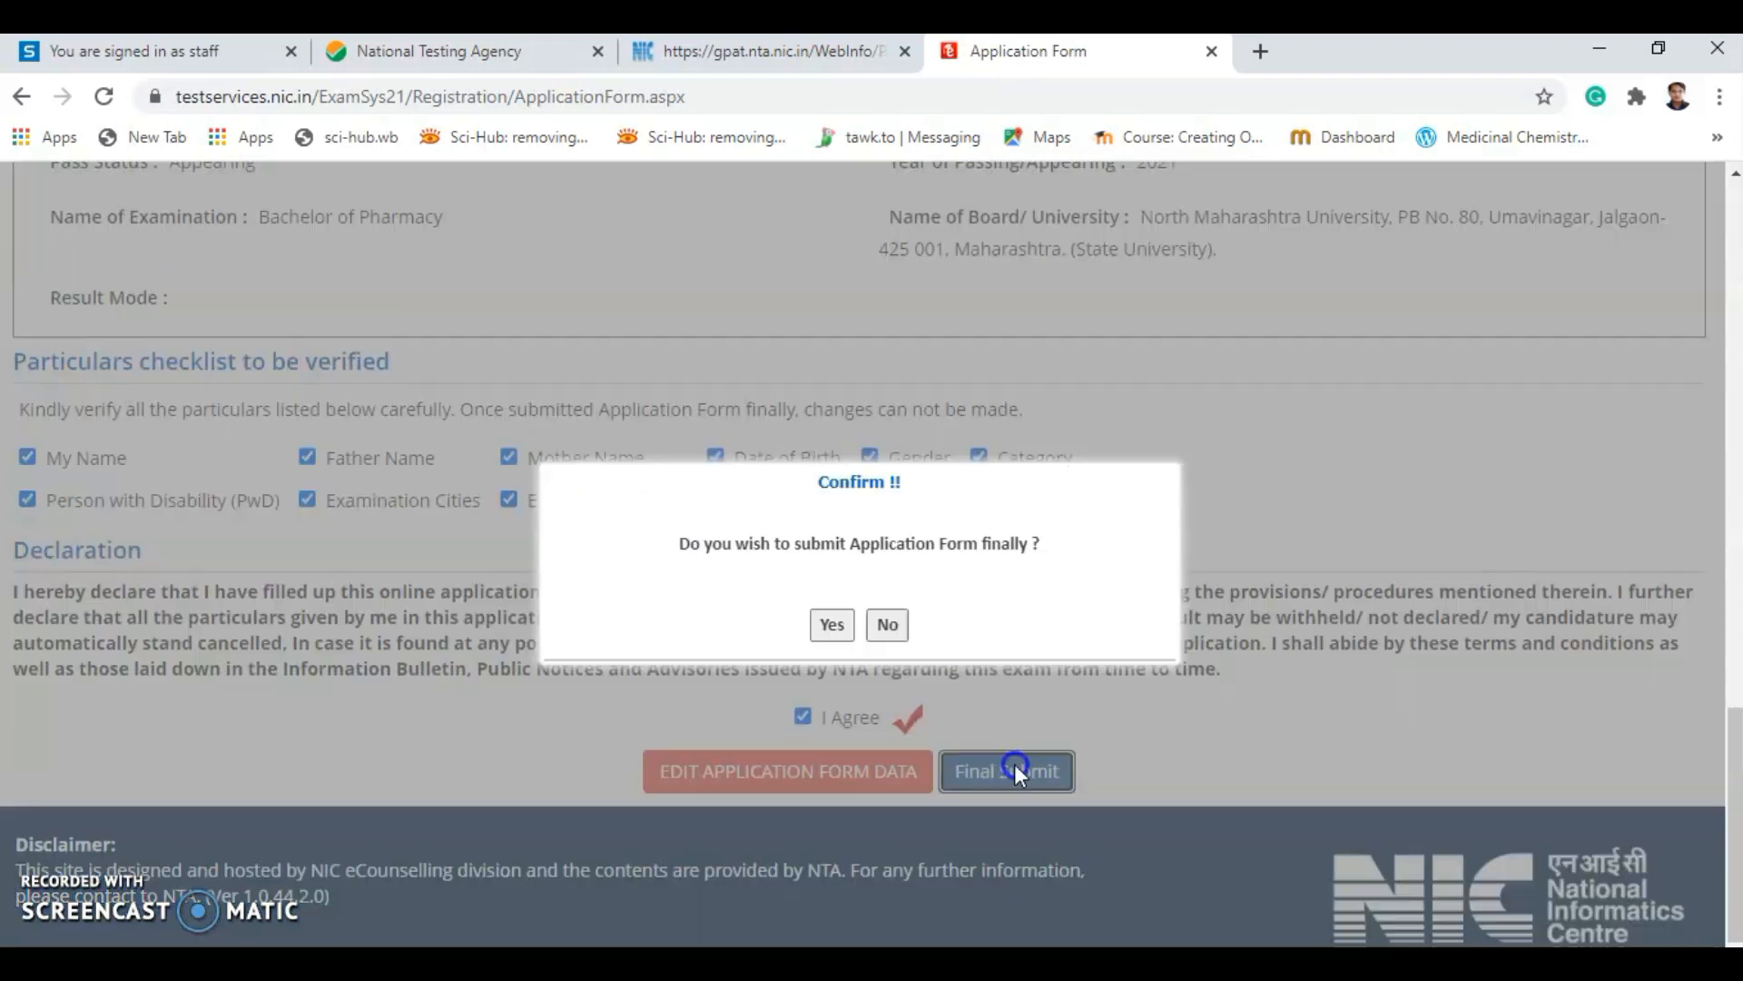
pyautogui.click(831, 623)
pyautogui.scroll(-5, 821, 607)
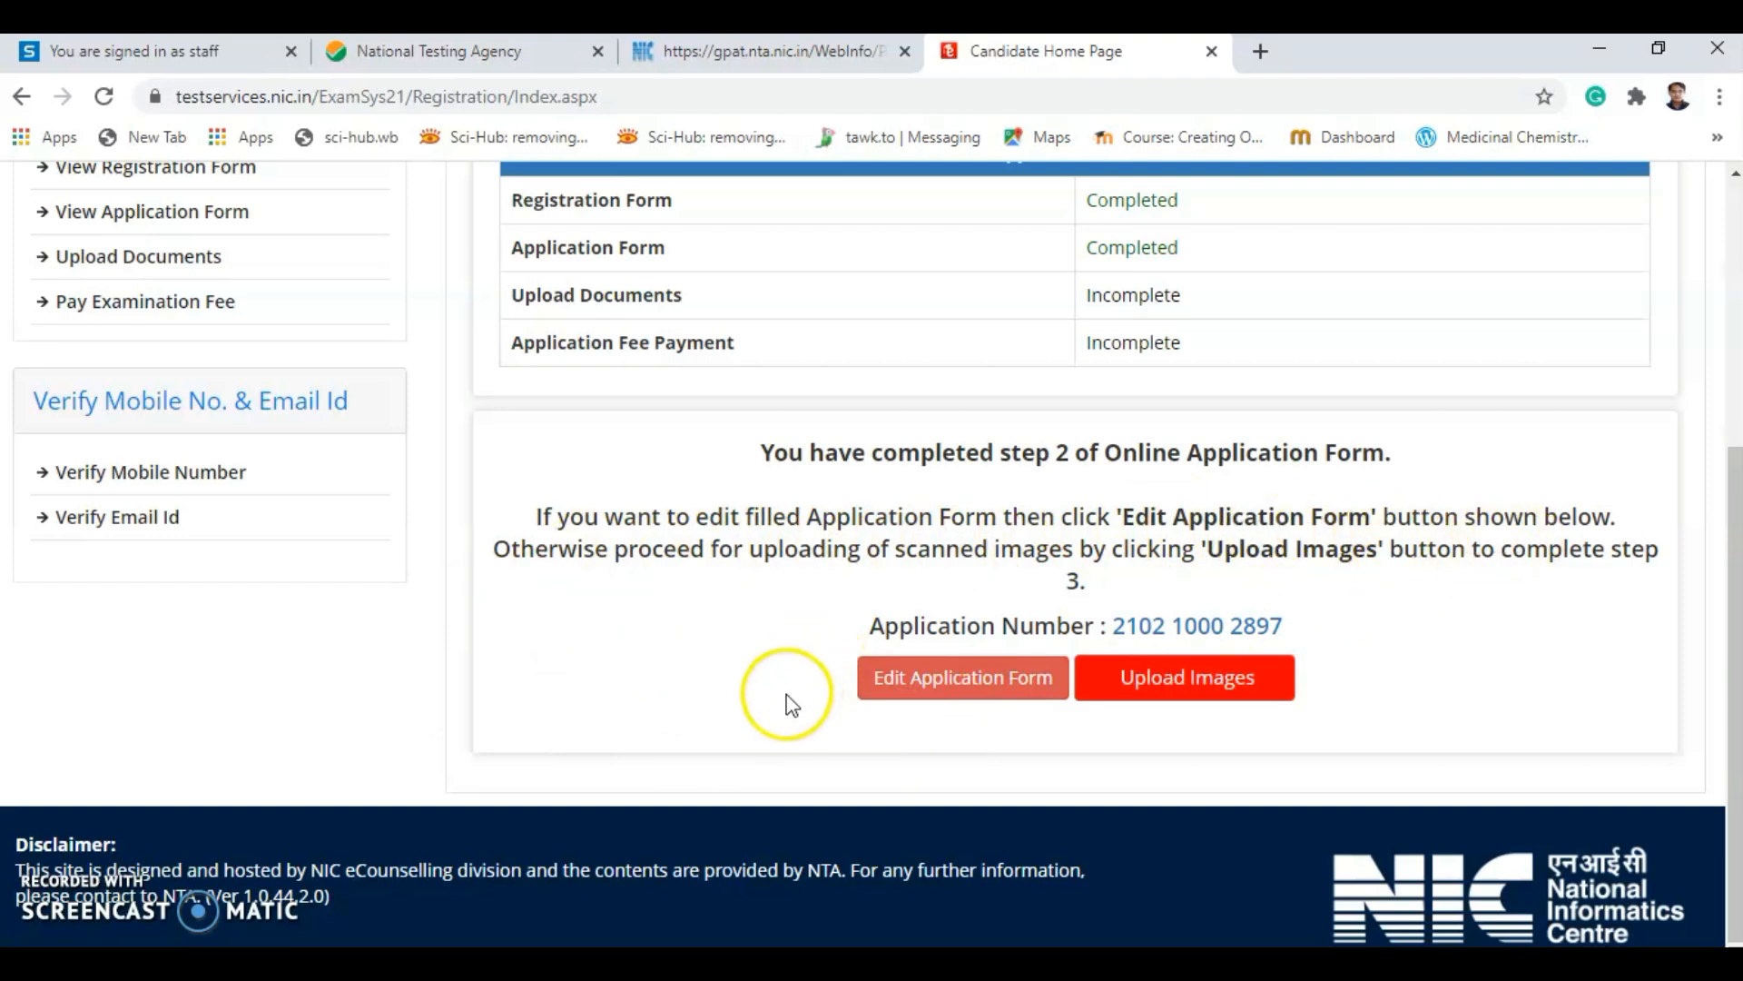
# Check the home page showing step 2 Completed and proceed to Upload Images.
pyautogui.scroll(2, 654, 663)
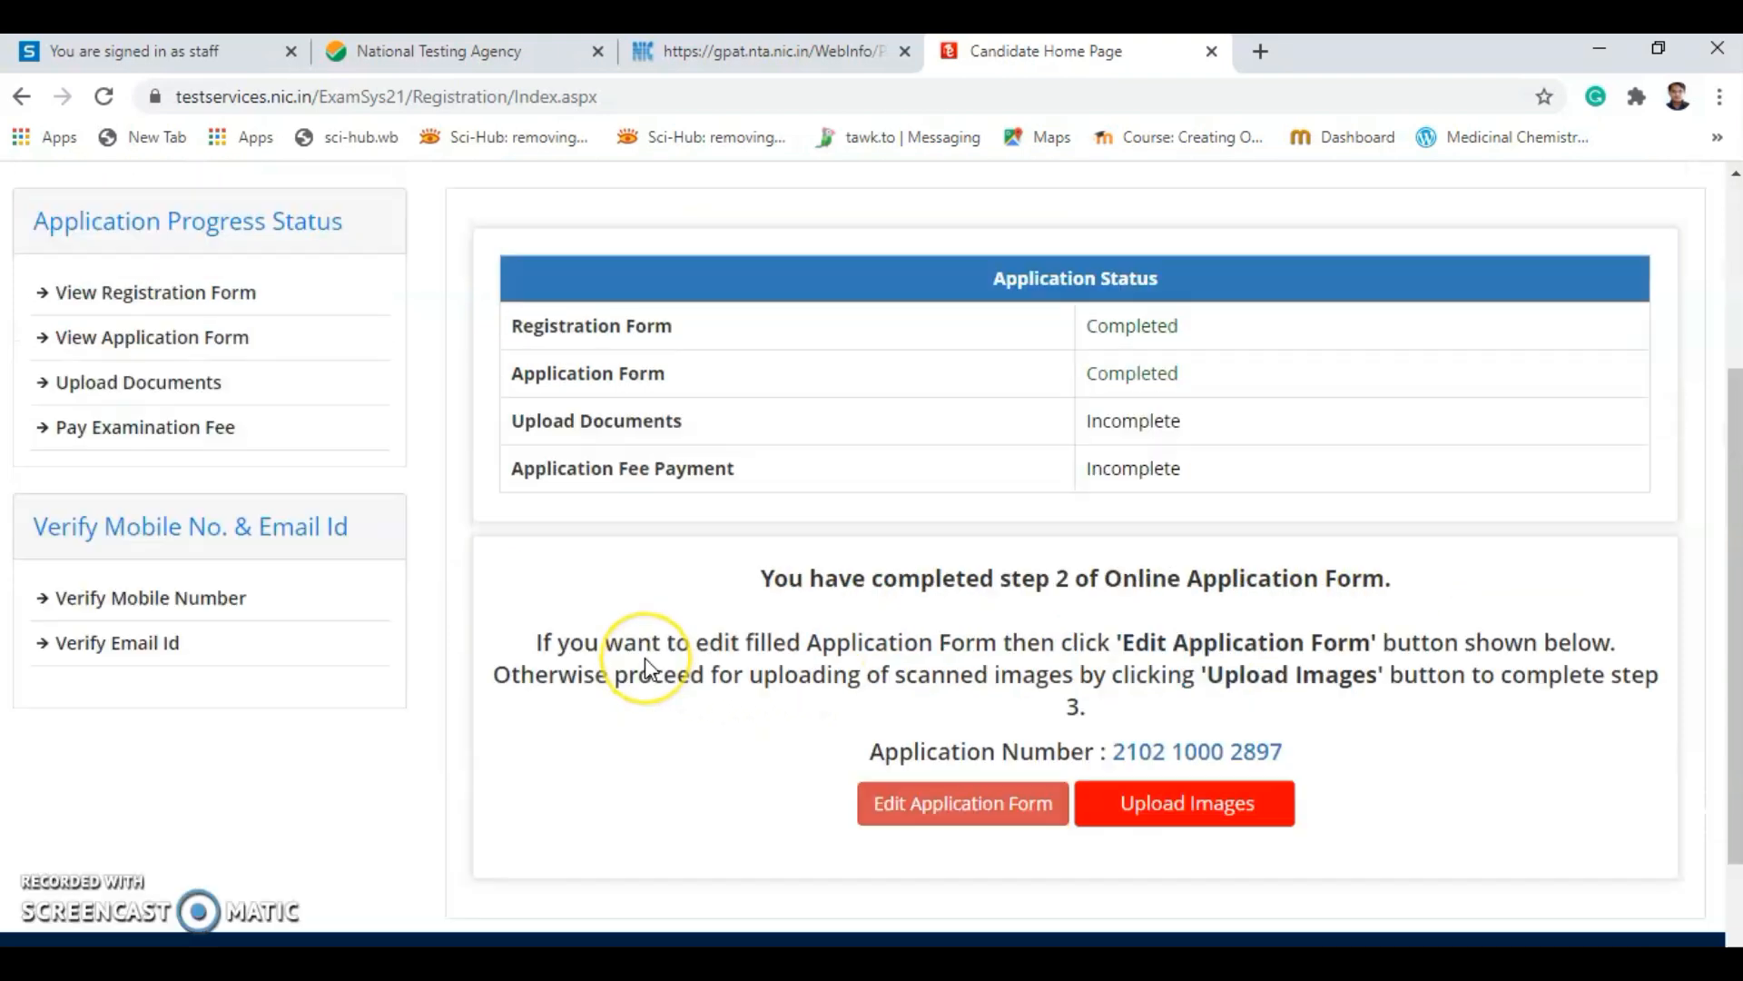
pyautogui.scroll(-2, 644, 658)
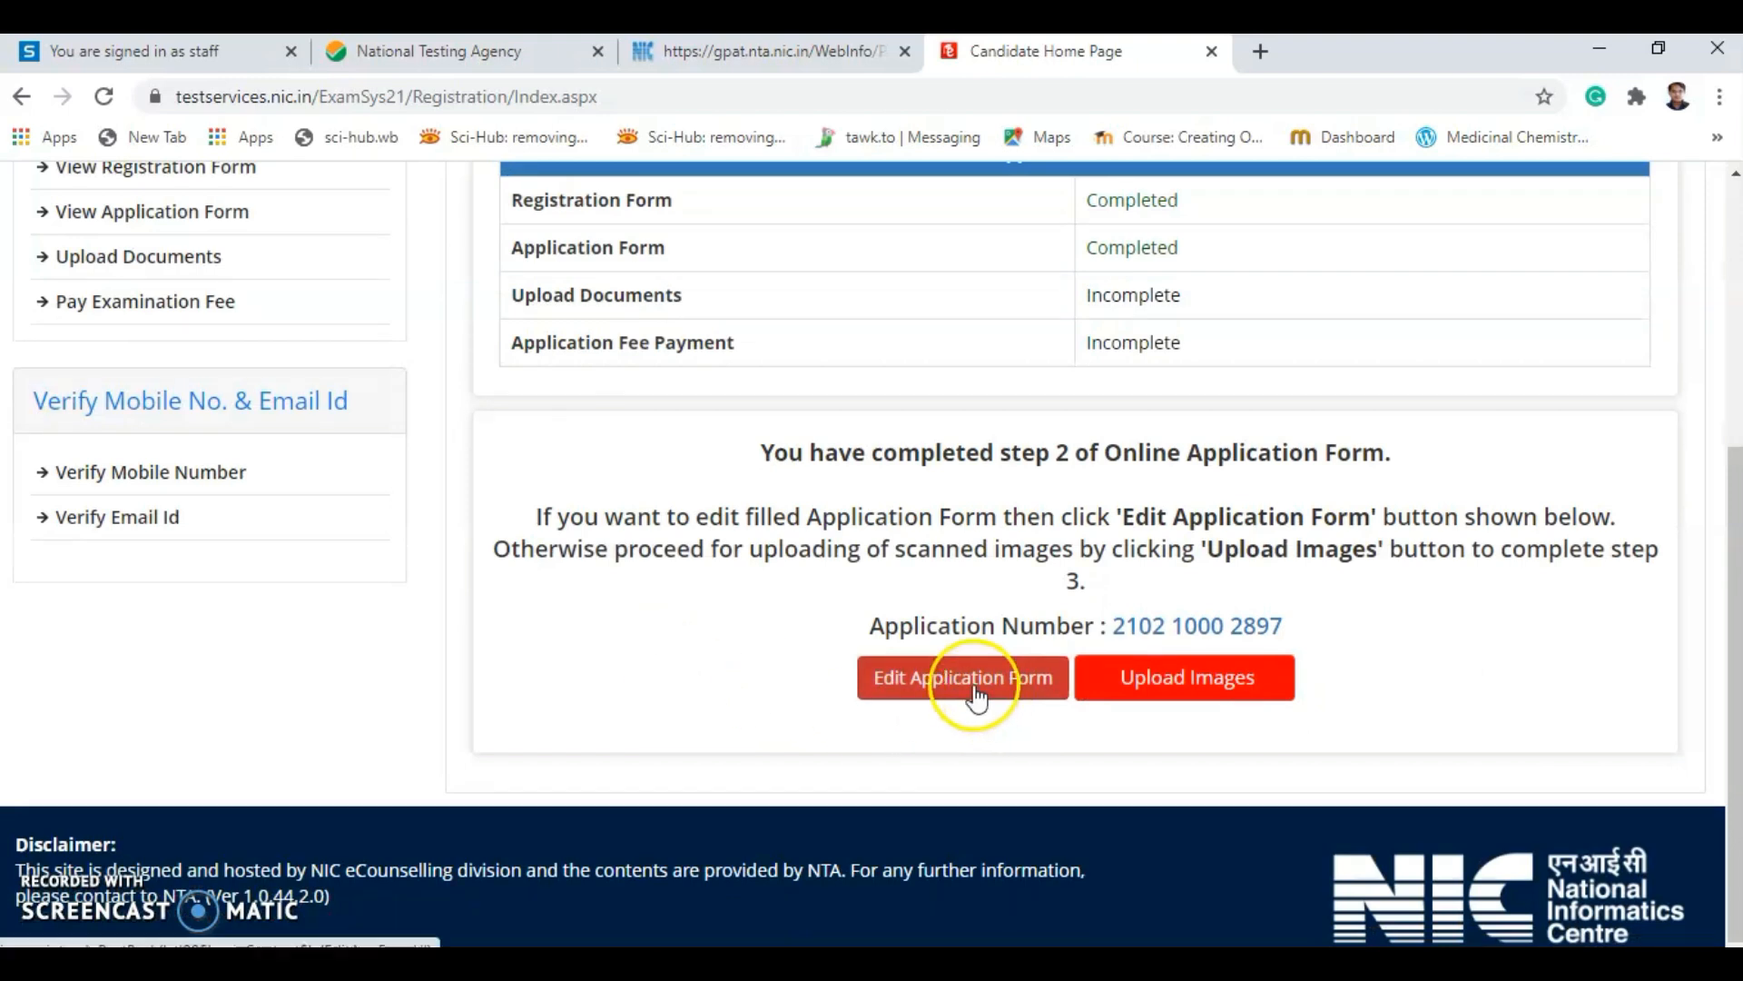
pyautogui.scroll(2, 808, 713)
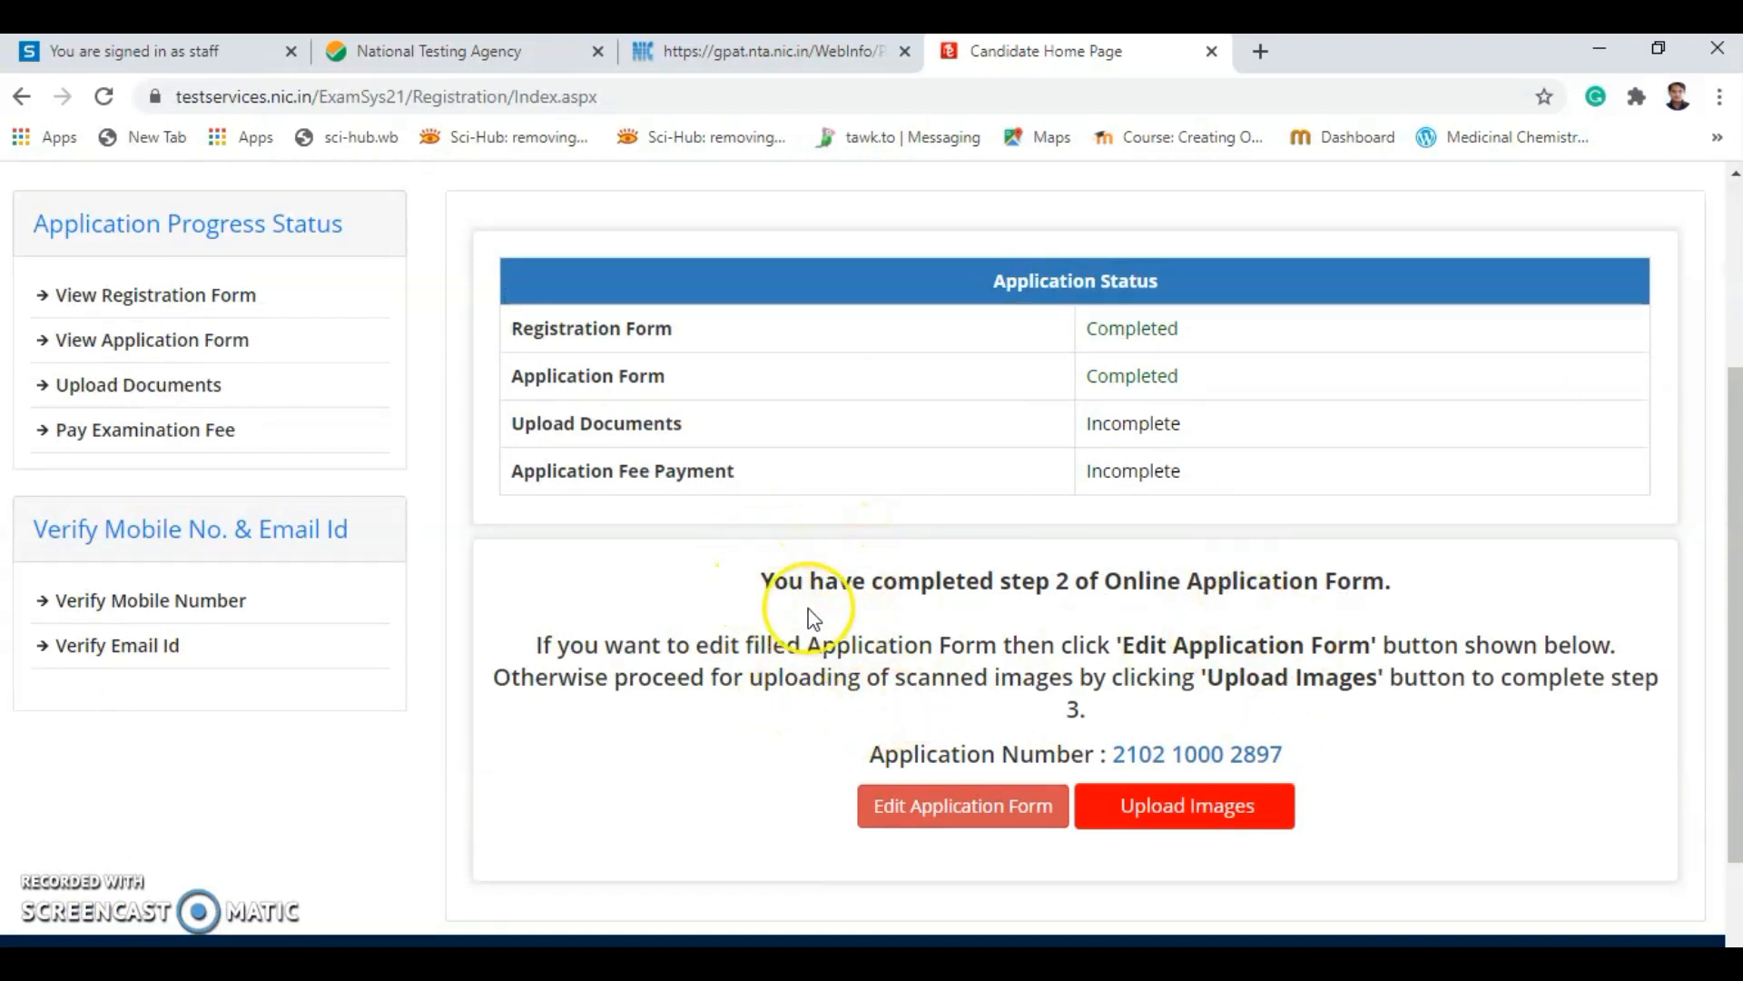
pyautogui.scroll(3, 808, 613)
pyautogui.scroll(-4, 817, 618)
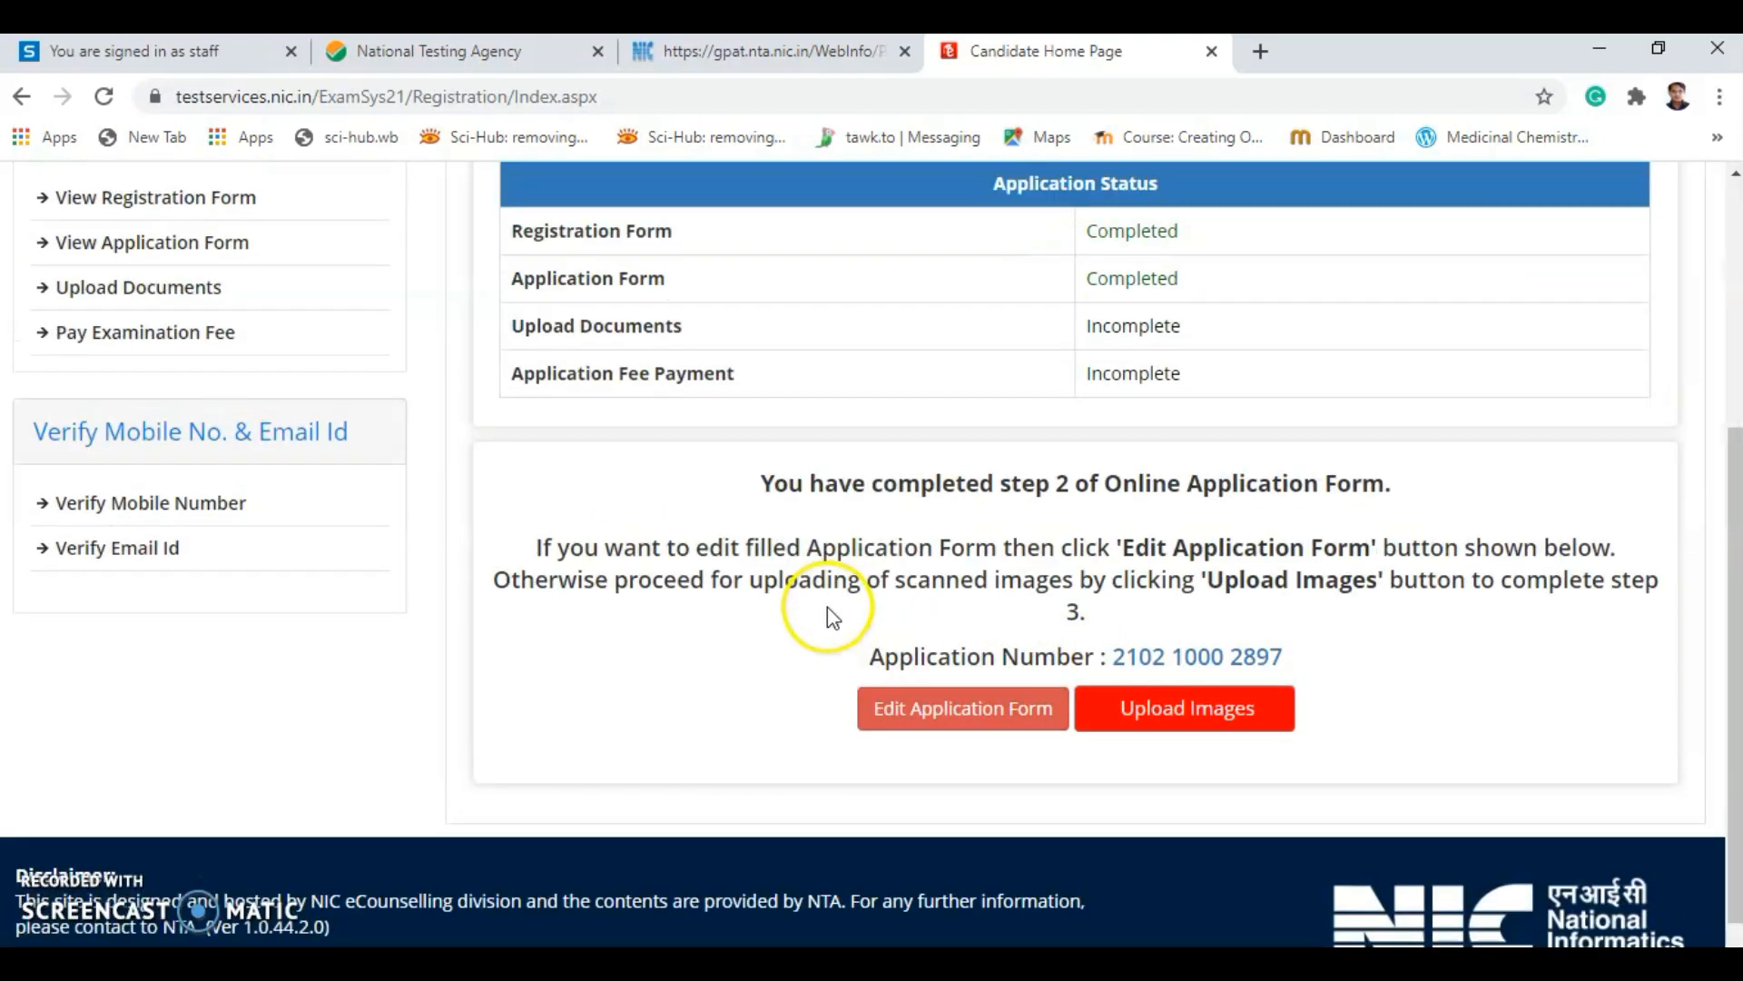
pyautogui.scroll(3, 826, 607)
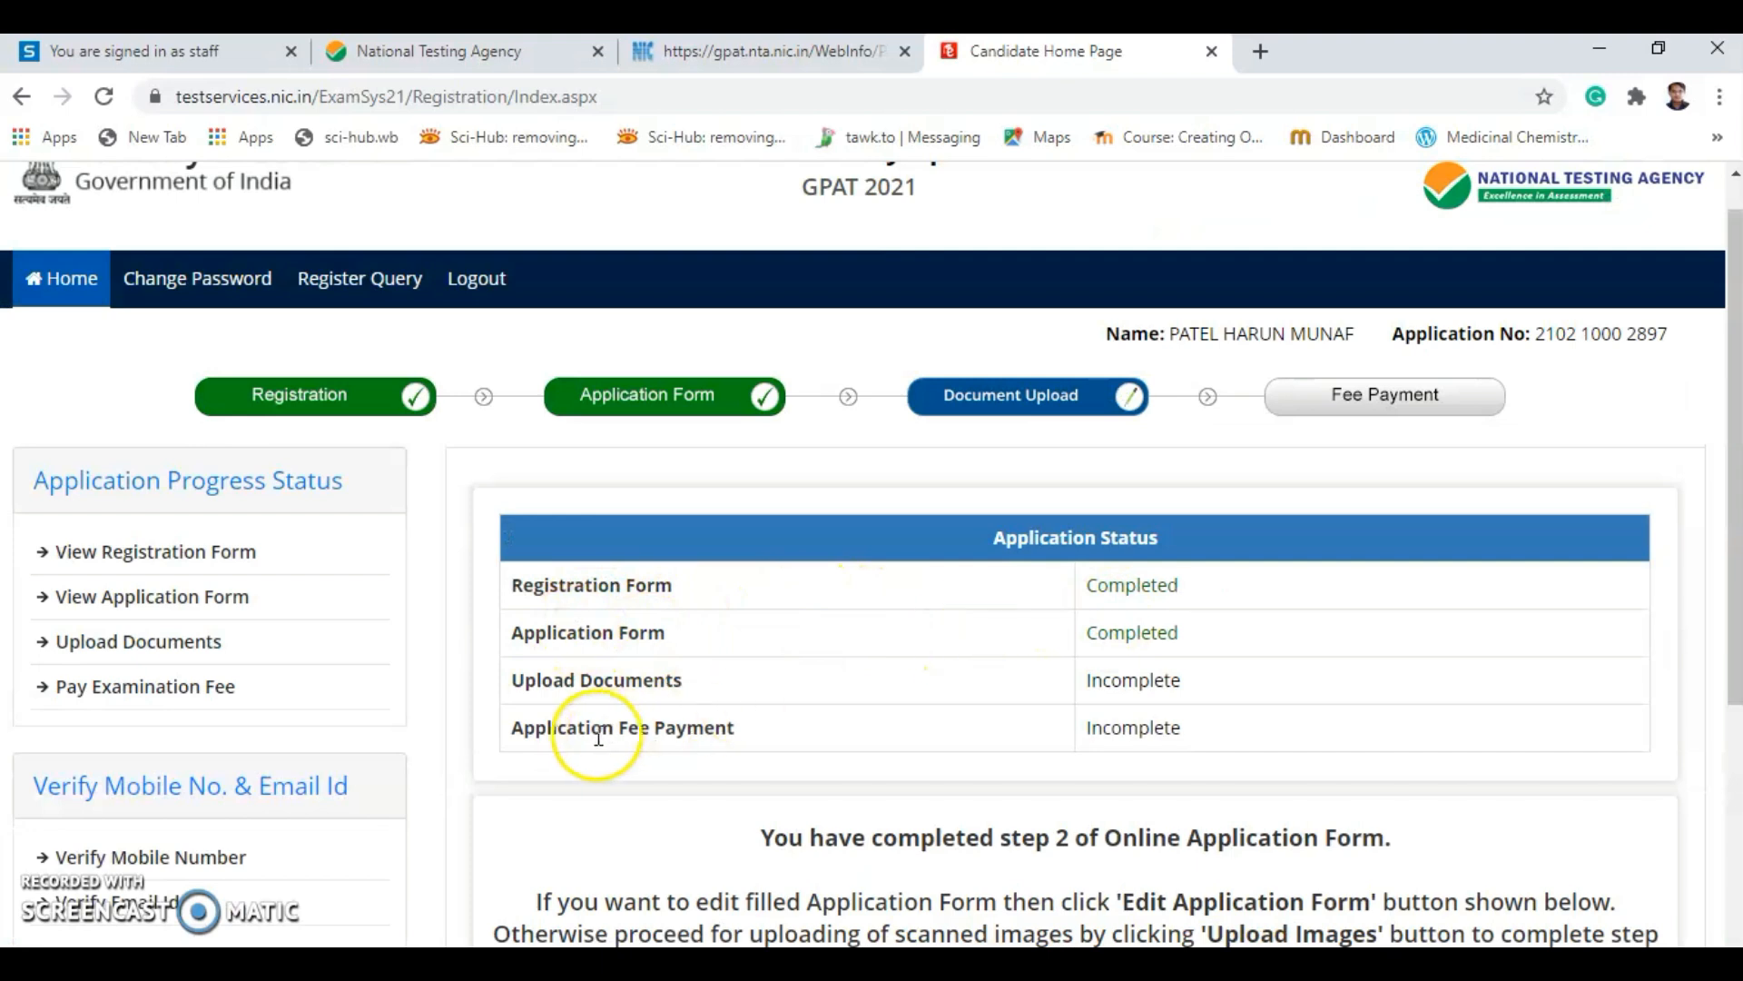
pyautogui.scroll(-3, 636, 727)
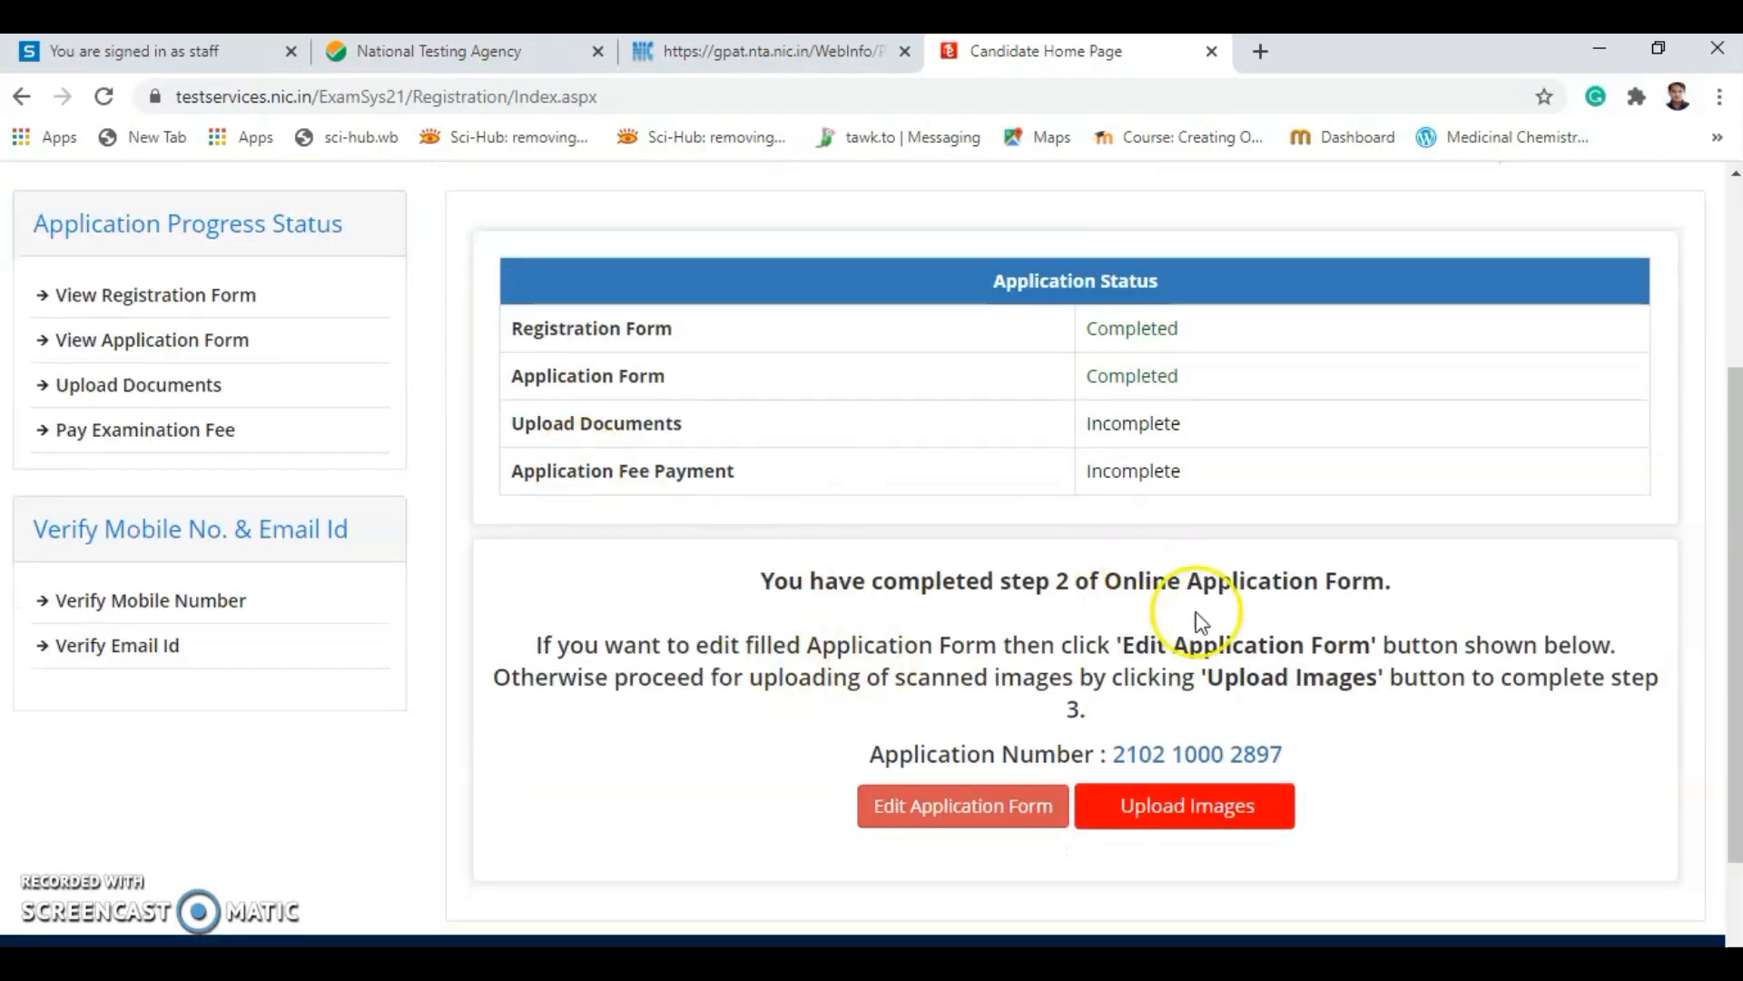
pyautogui.click(1175, 815)
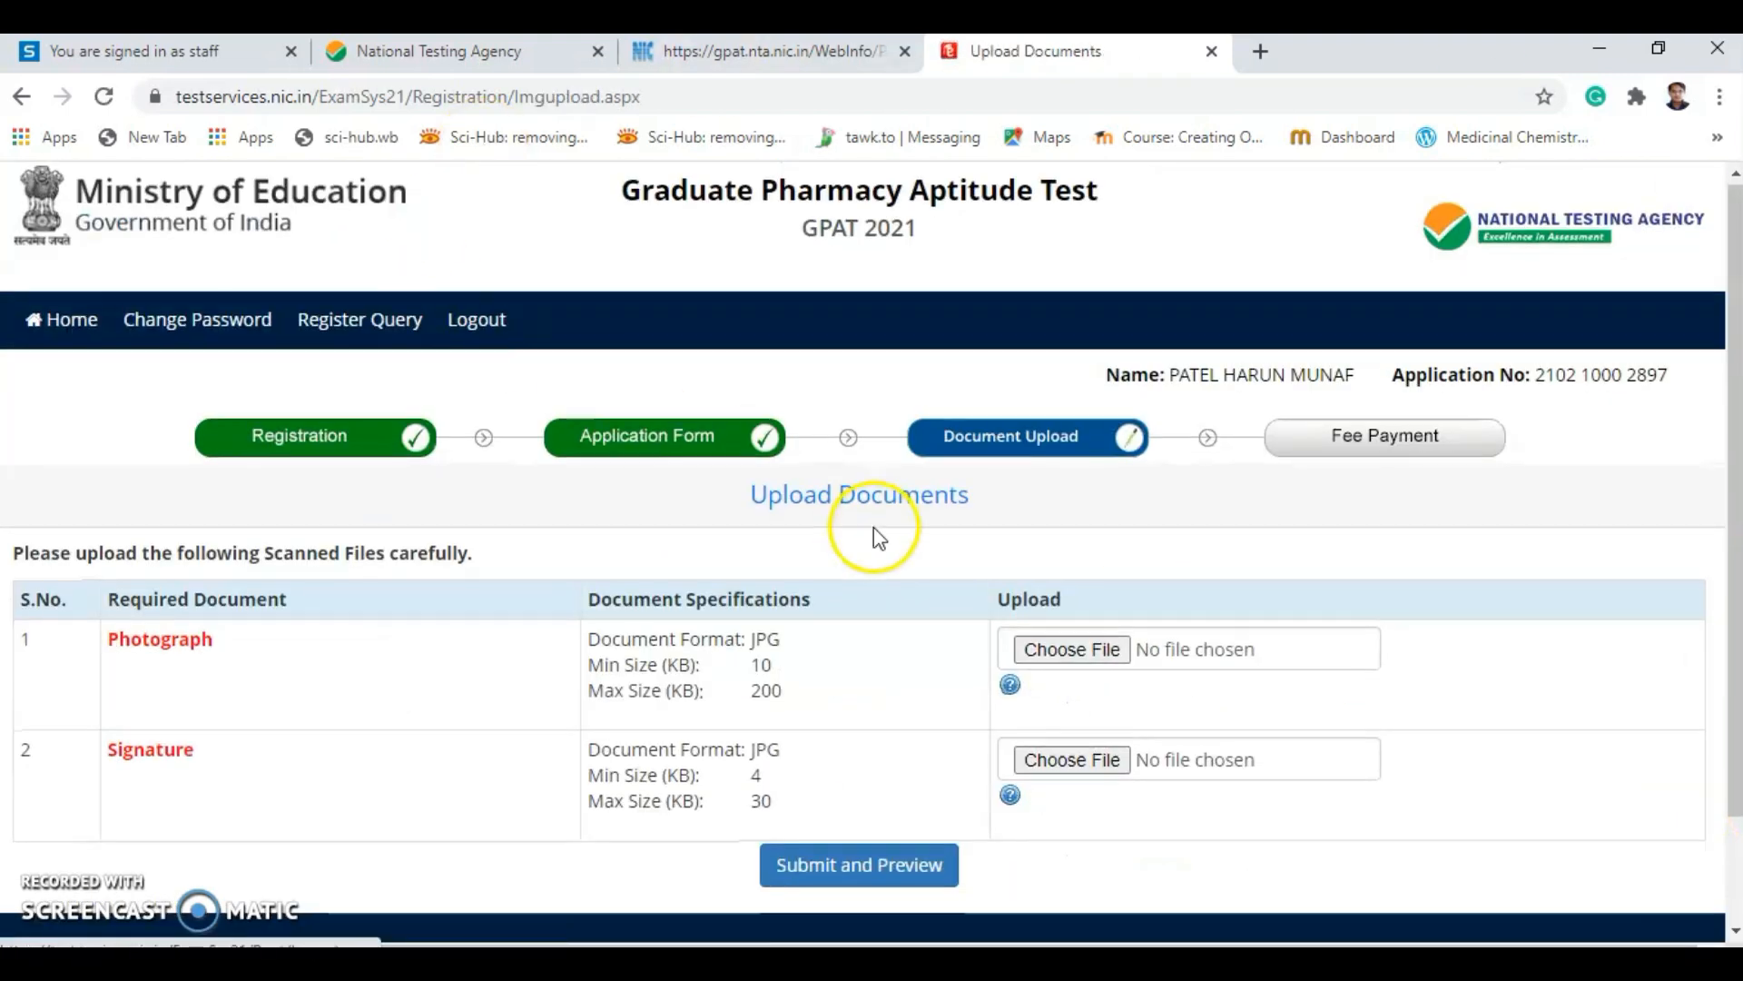
pyautogui.scroll(-2, 817, 563)
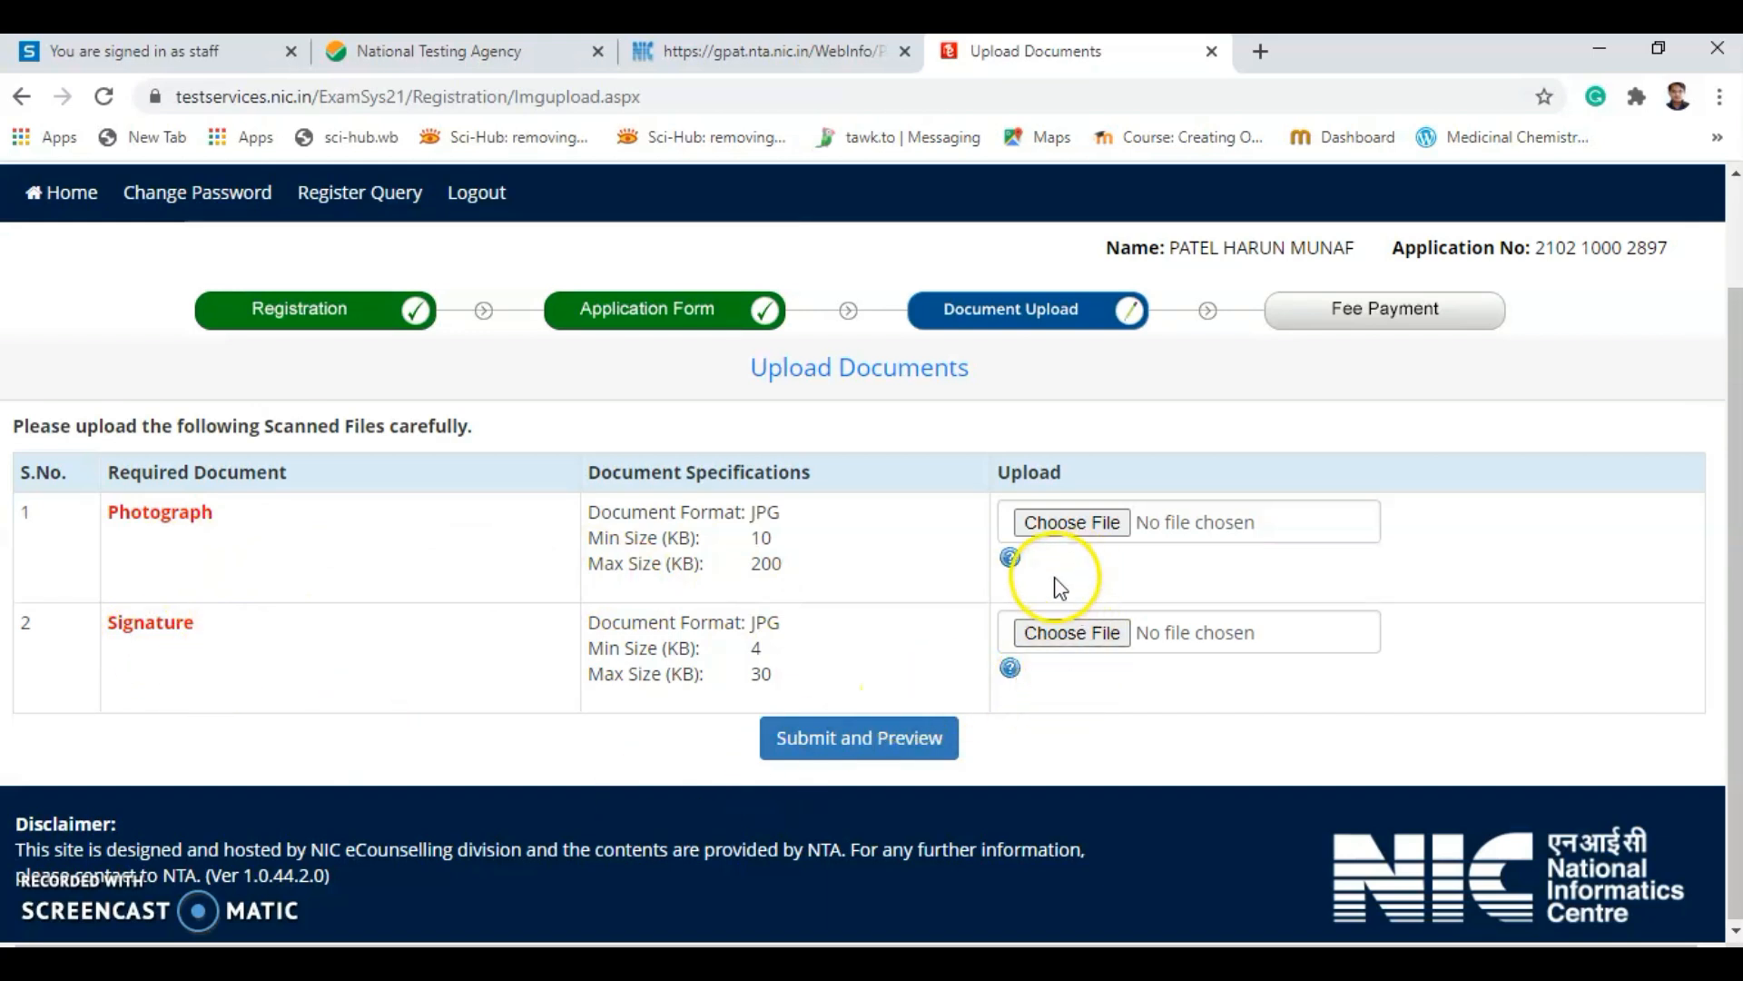
pyautogui.press('super+d')
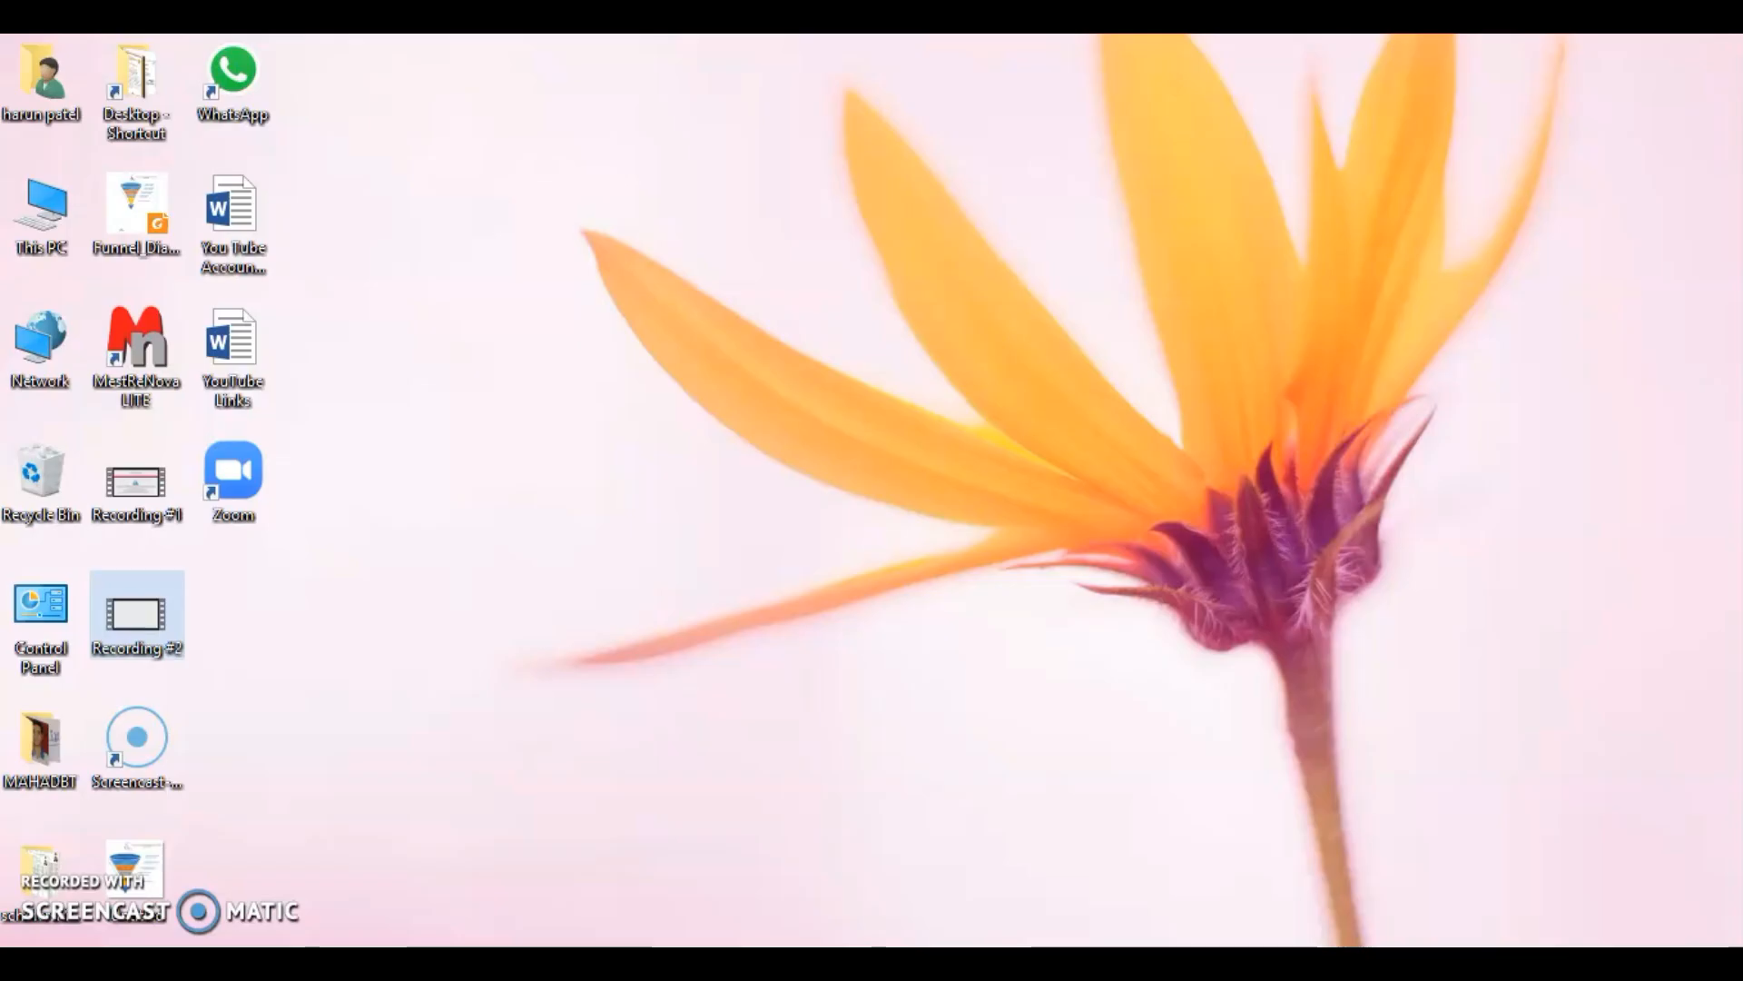
pyautogui.click(1661, 964)
pyautogui.click(563, 964)
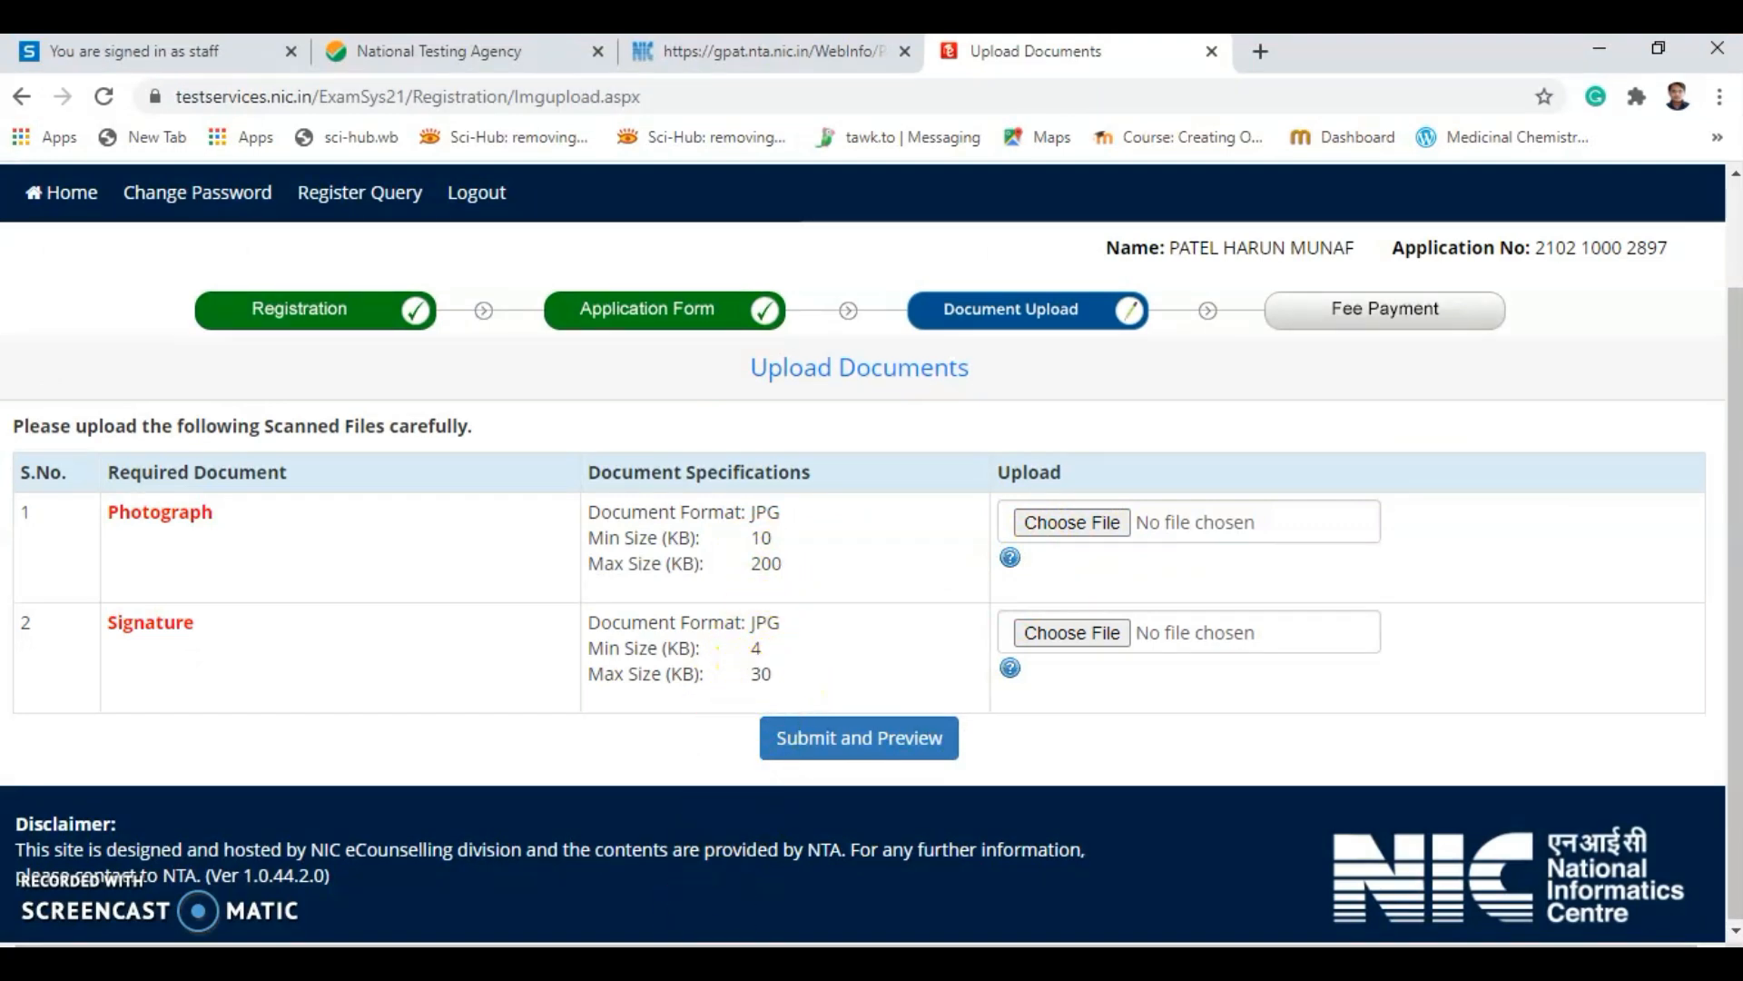
# Choose photo new.jpg as photograph and signature.jpg as signature, then Submit and Preview.
pyautogui.moveTo(717, 964)
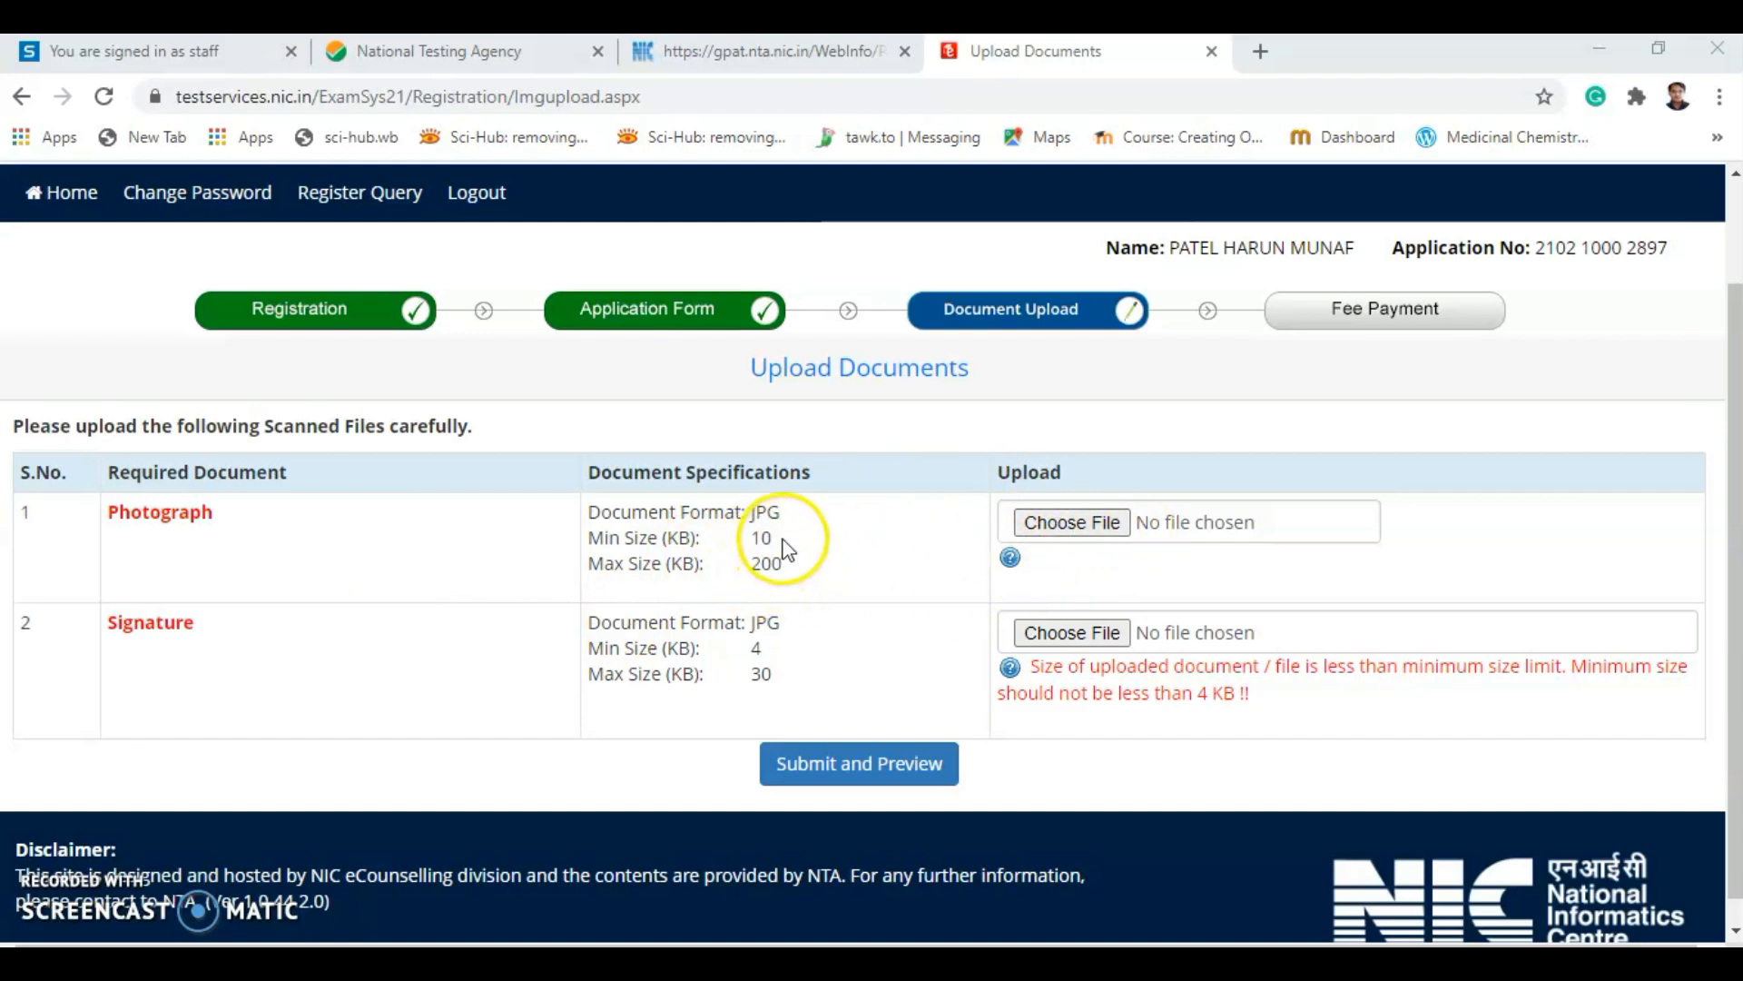
pyautogui.click(1068, 517)
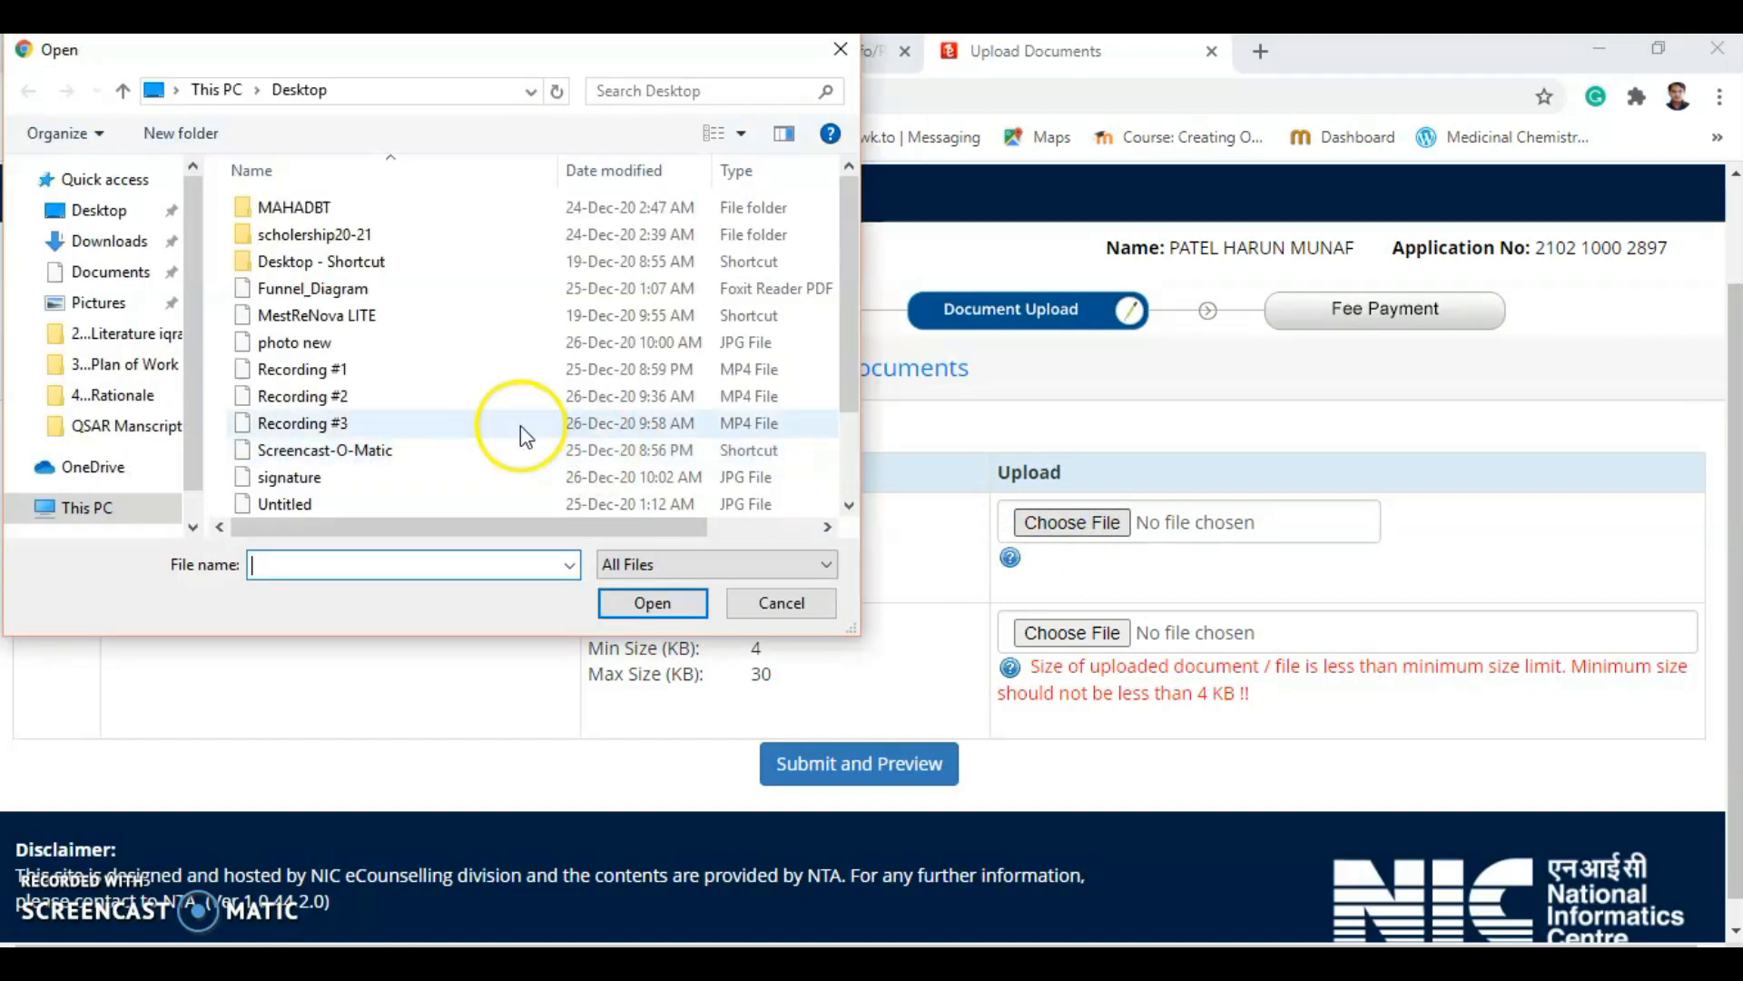
pyautogui.click(388, 381)
pyautogui.doubleClick(364, 347)
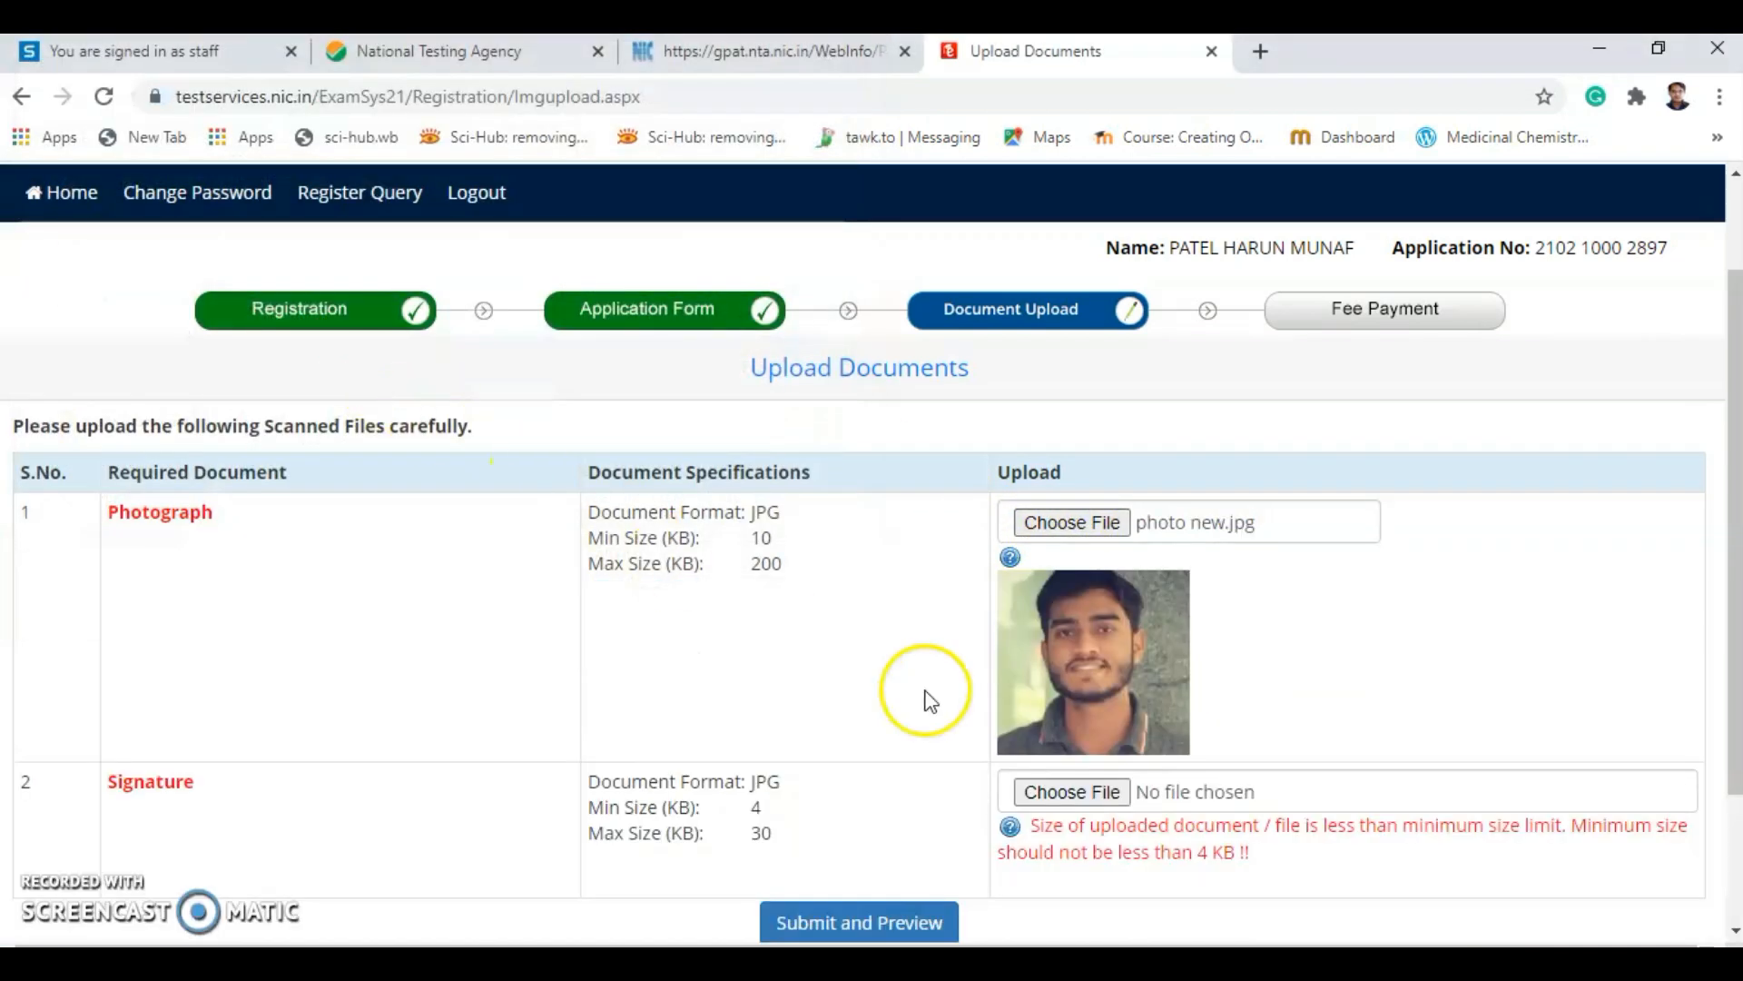
pyautogui.scroll(-2, 923, 700)
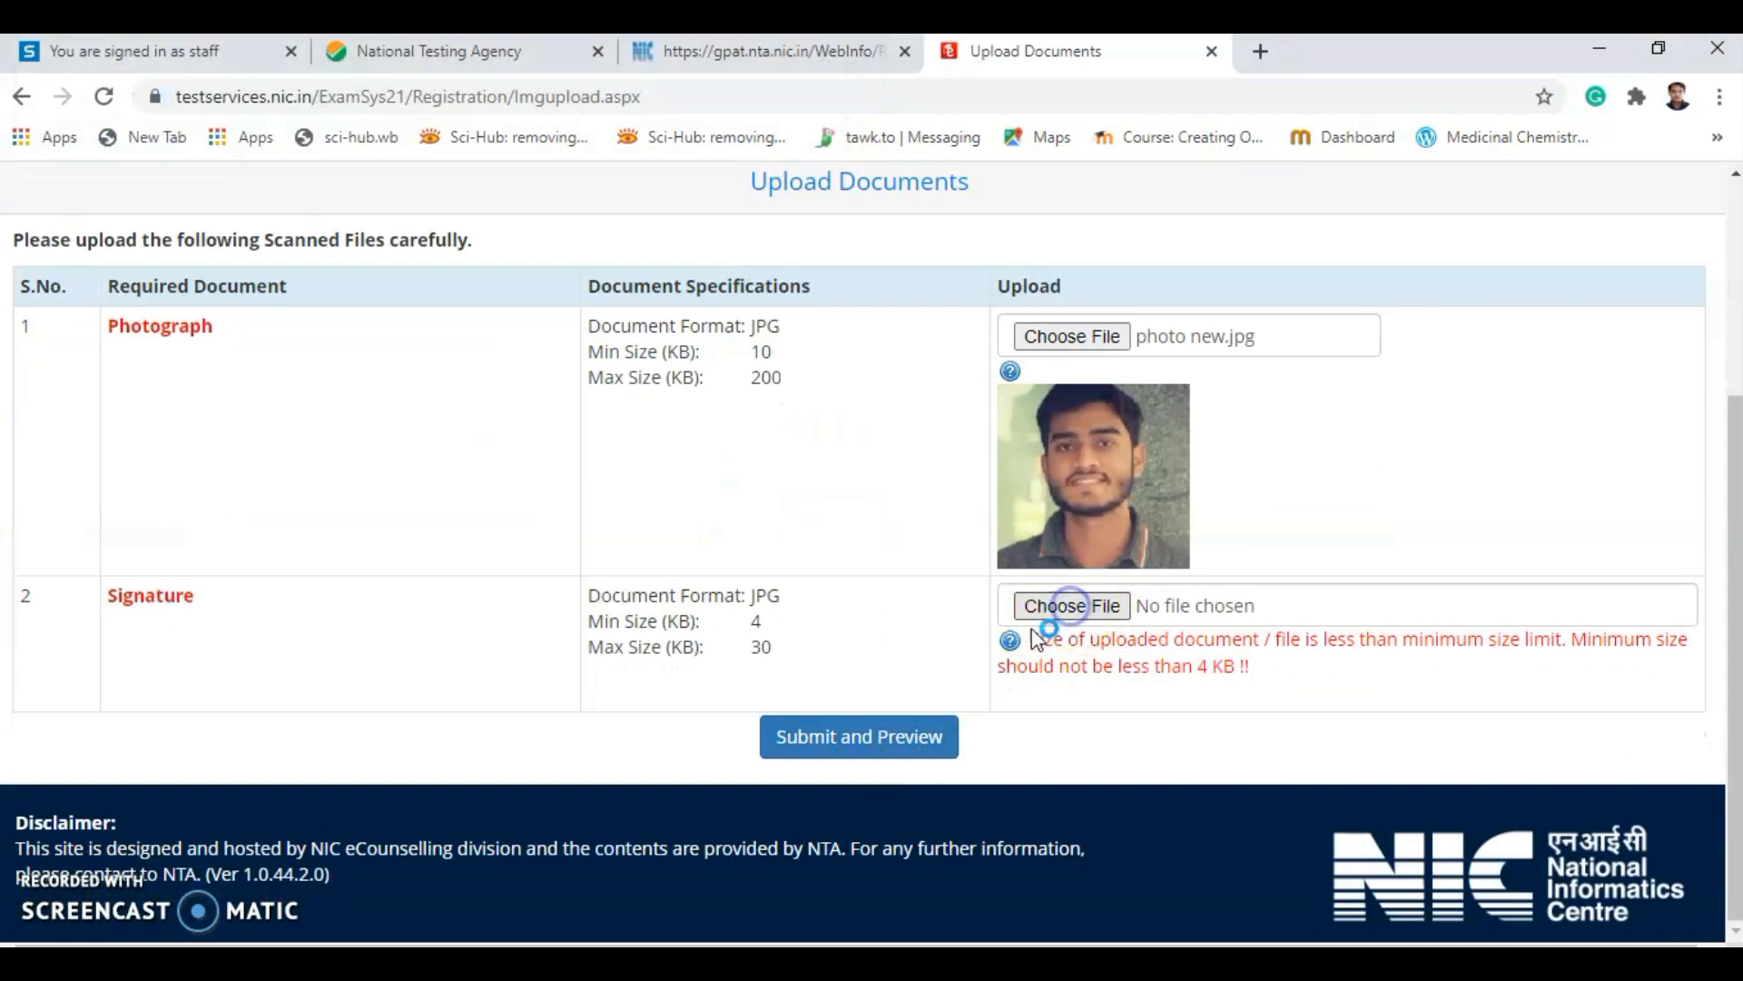
pyautogui.click(1069, 607)
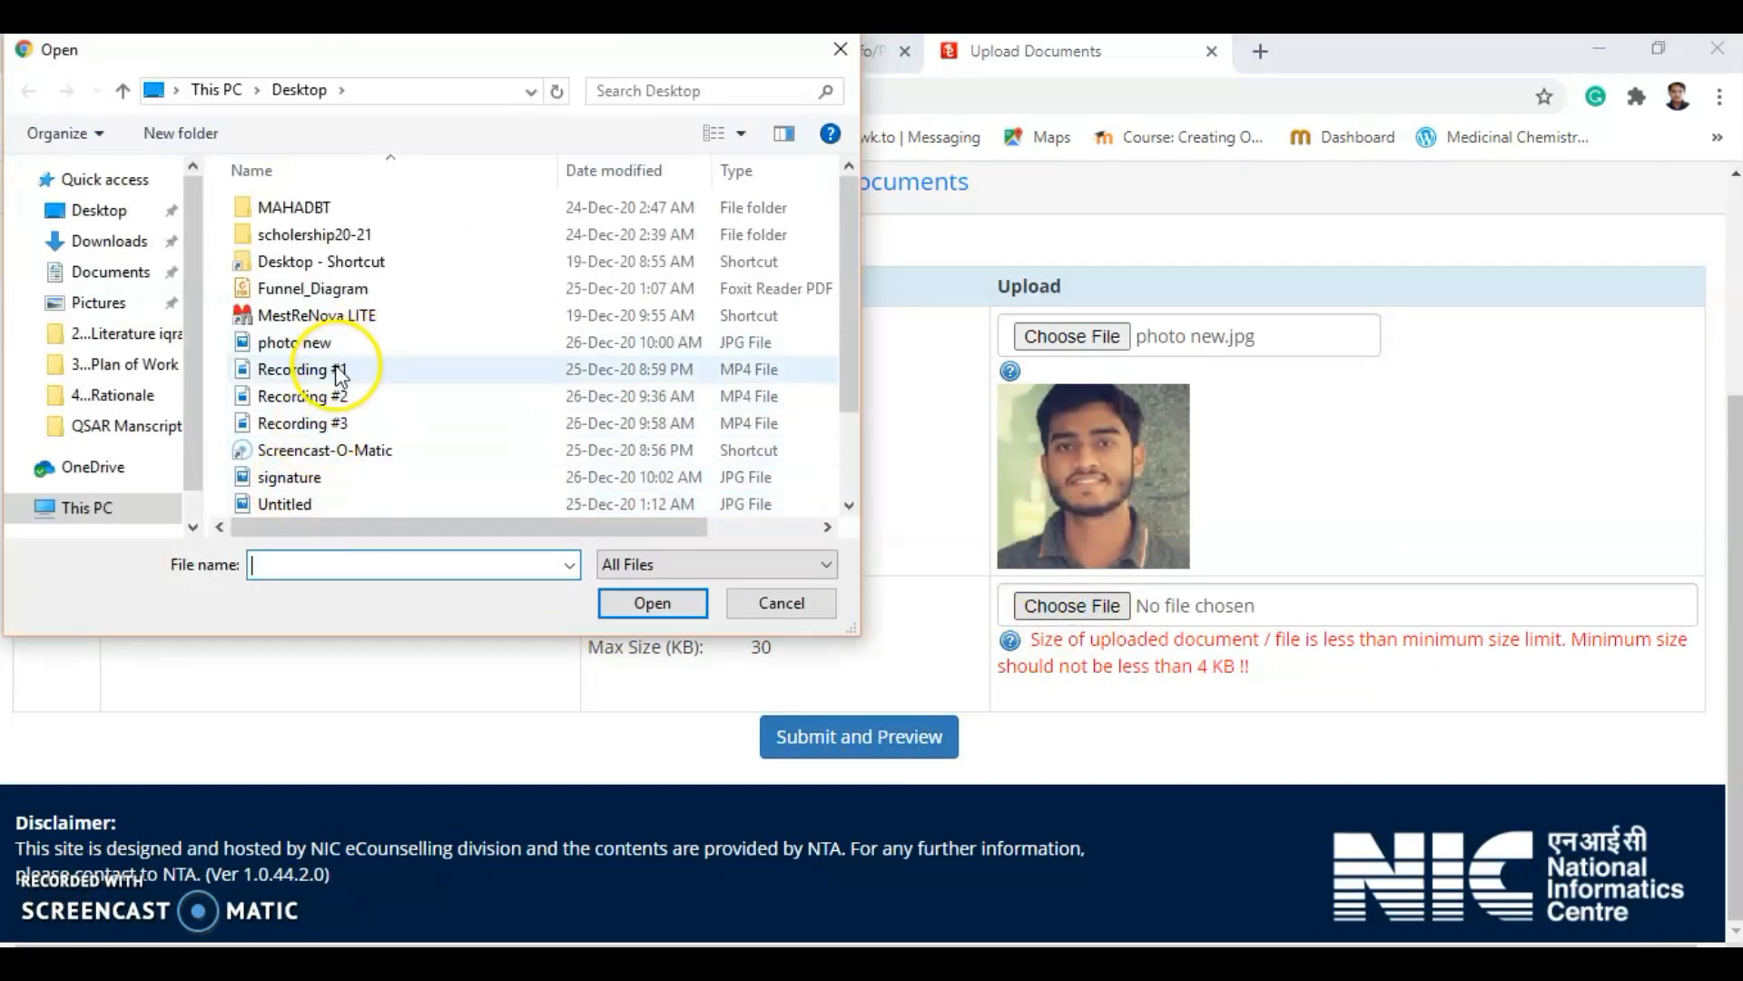
pyautogui.doubleClick(323, 477)
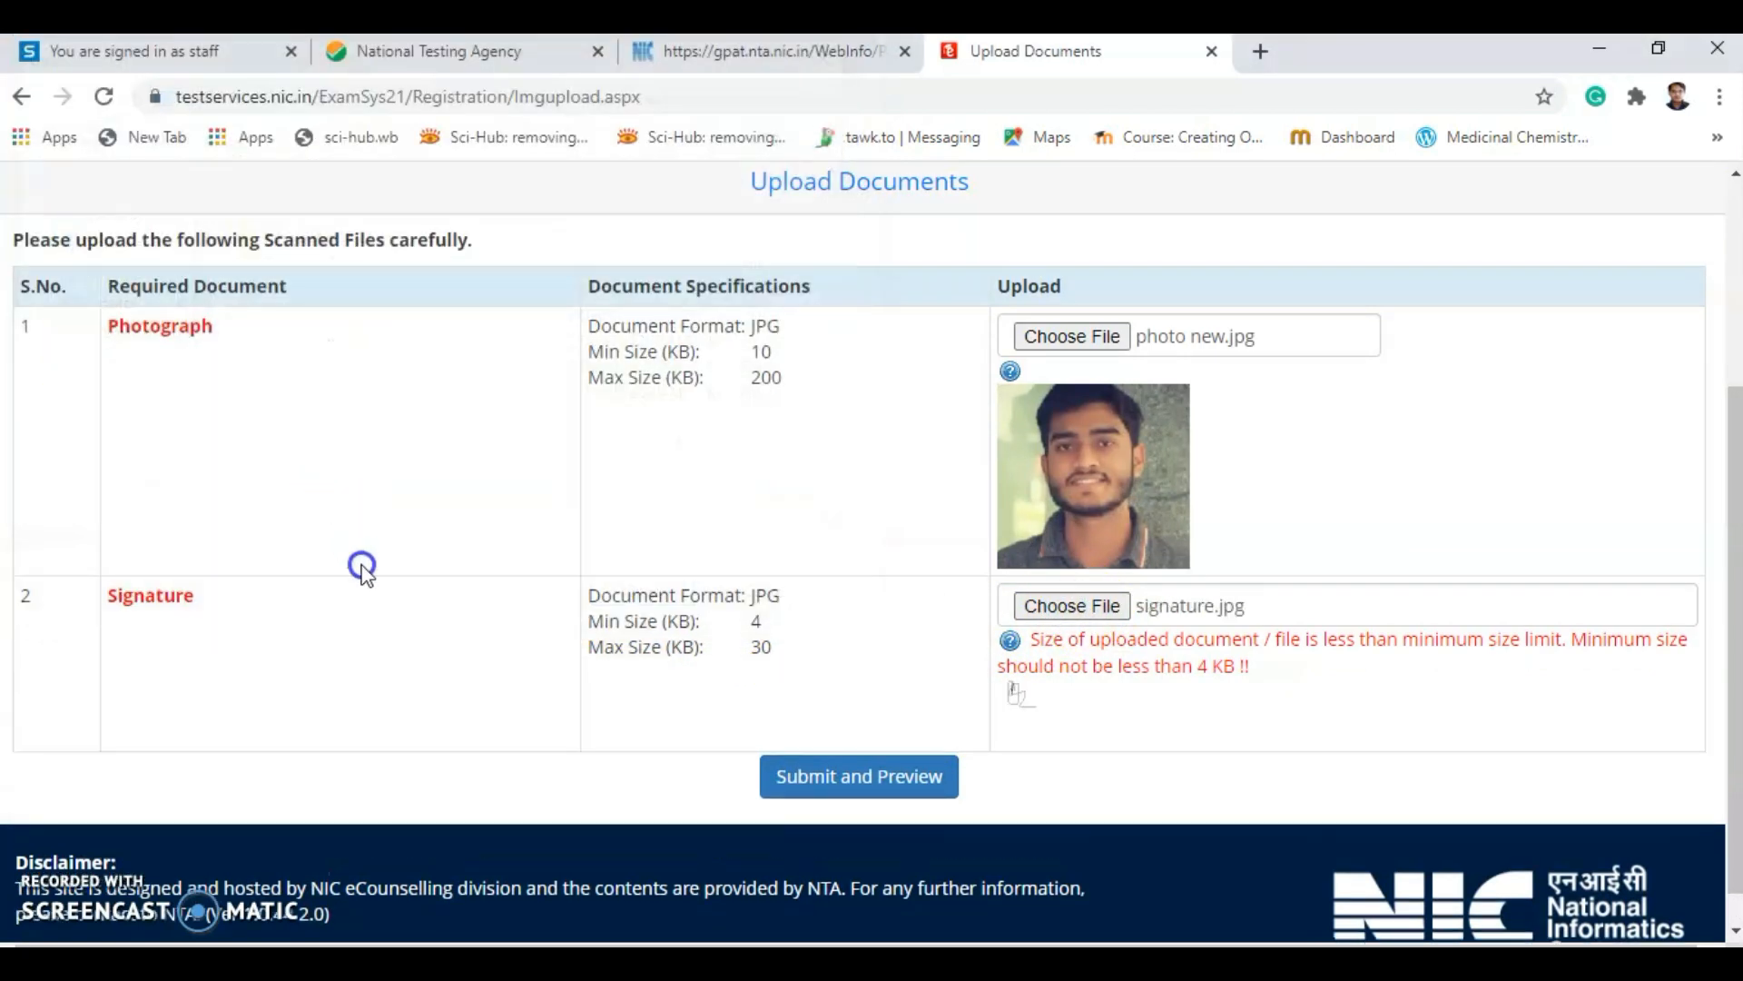
pyautogui.click(914, 788)
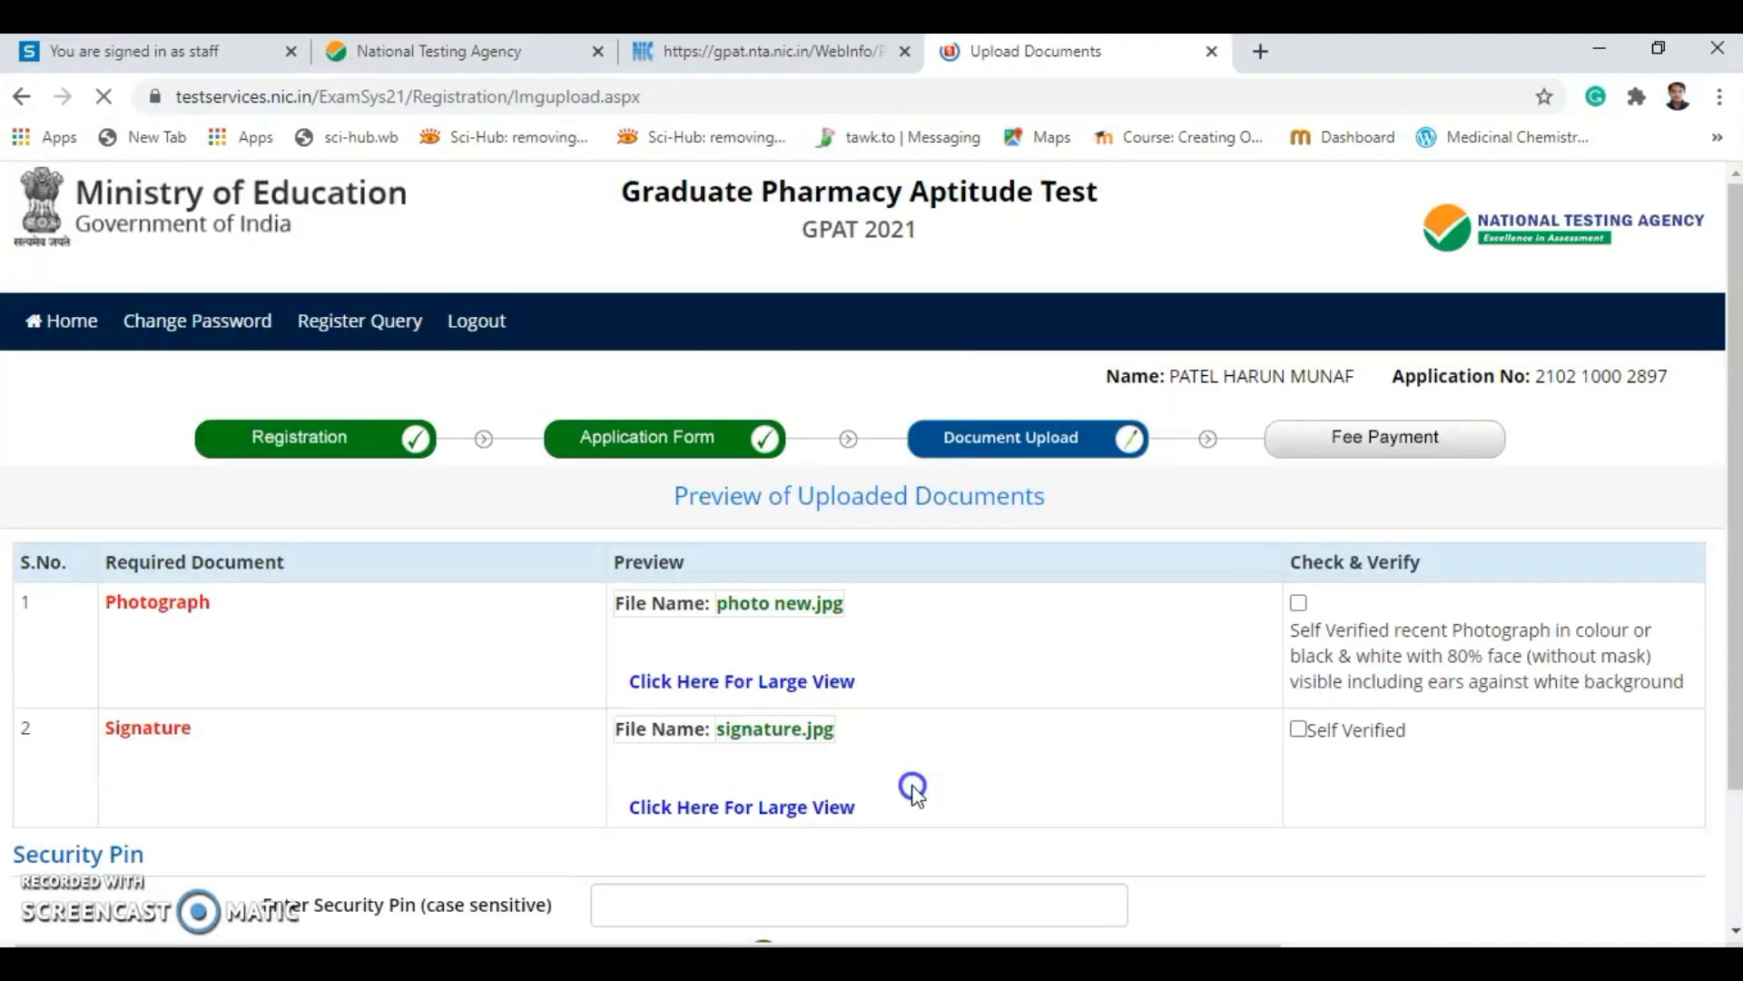
# Check the preview, enter the security pin, tick the verification declaration, and upload both images.
pyautogui.scroll(-5, 1086, 714)
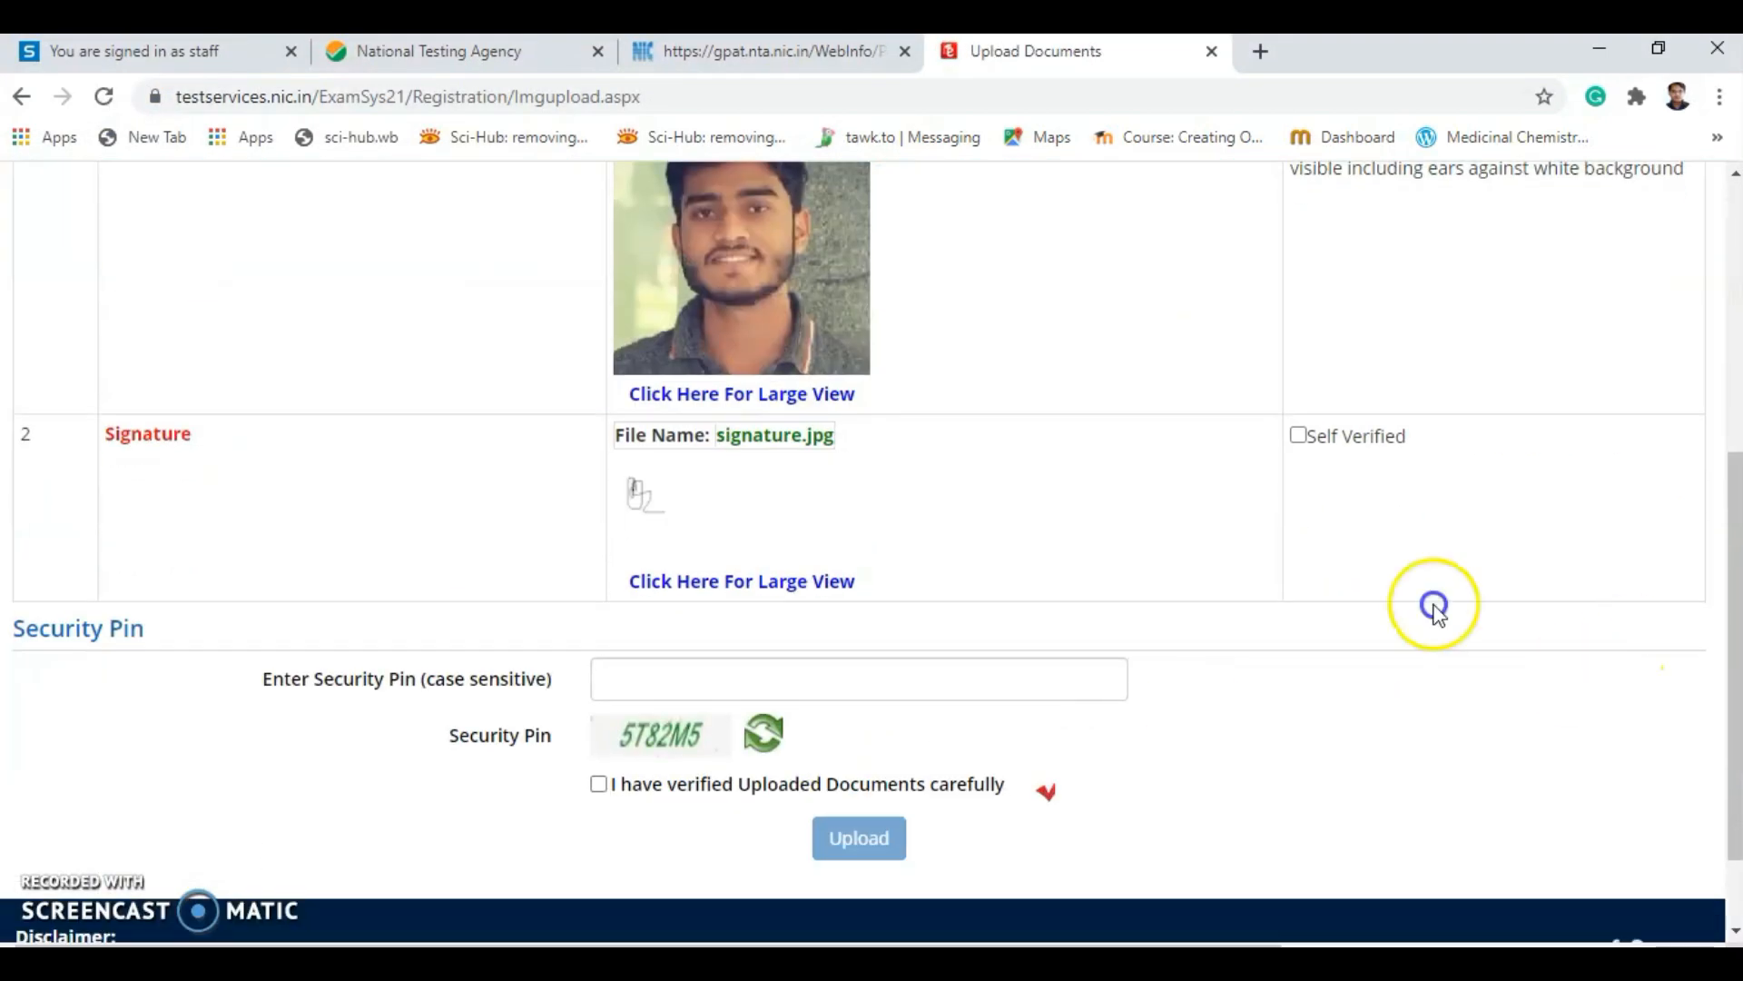
pyautogui.scroll(5, 1268, 685)
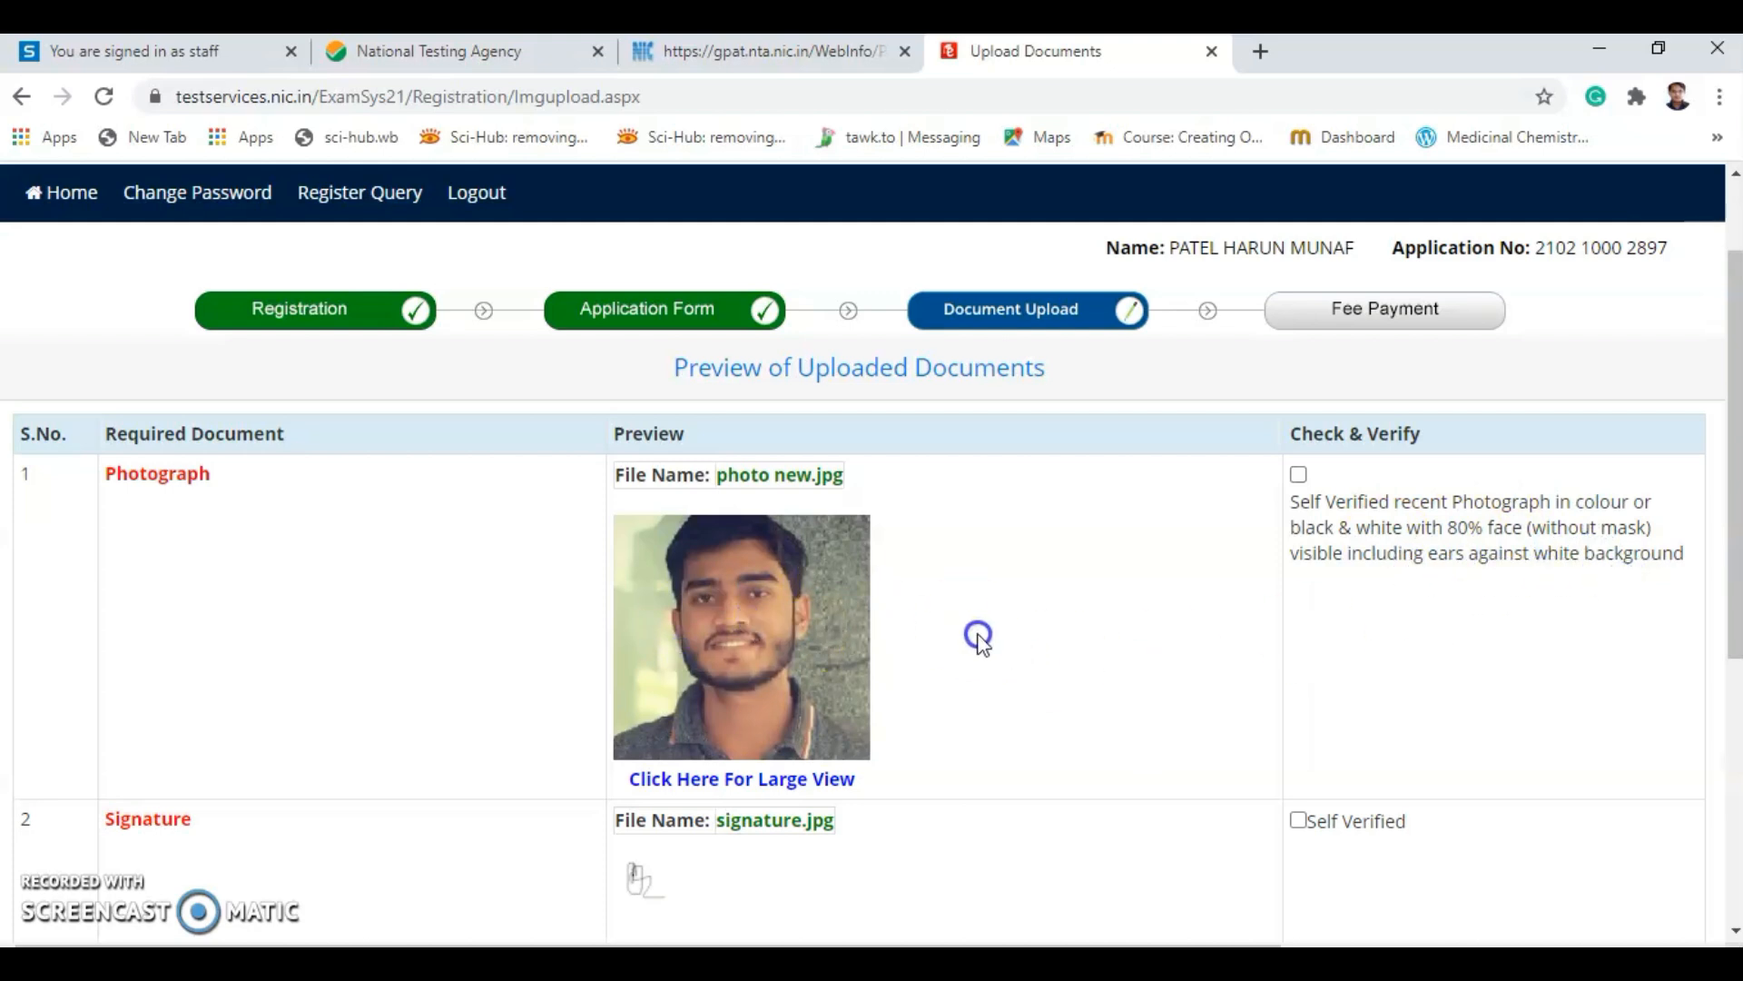
pyautogui.scroll(-1, 979, 633)
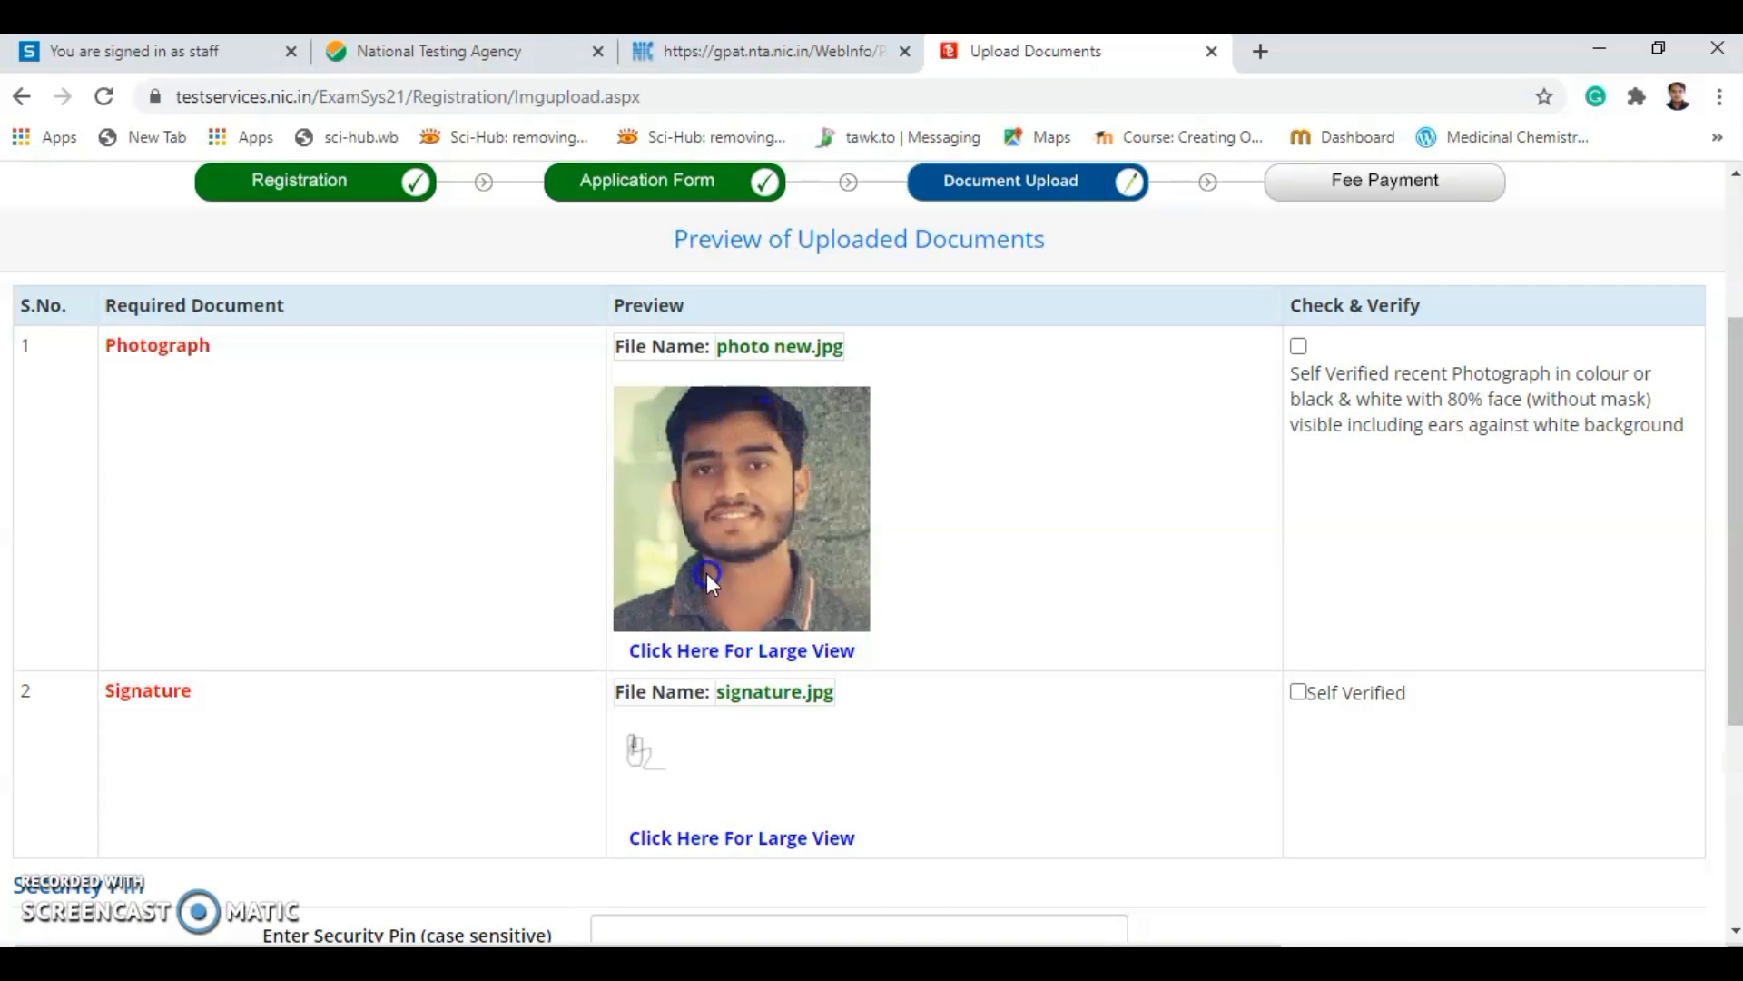
pyautogui.scroll(-1, 828, 617)
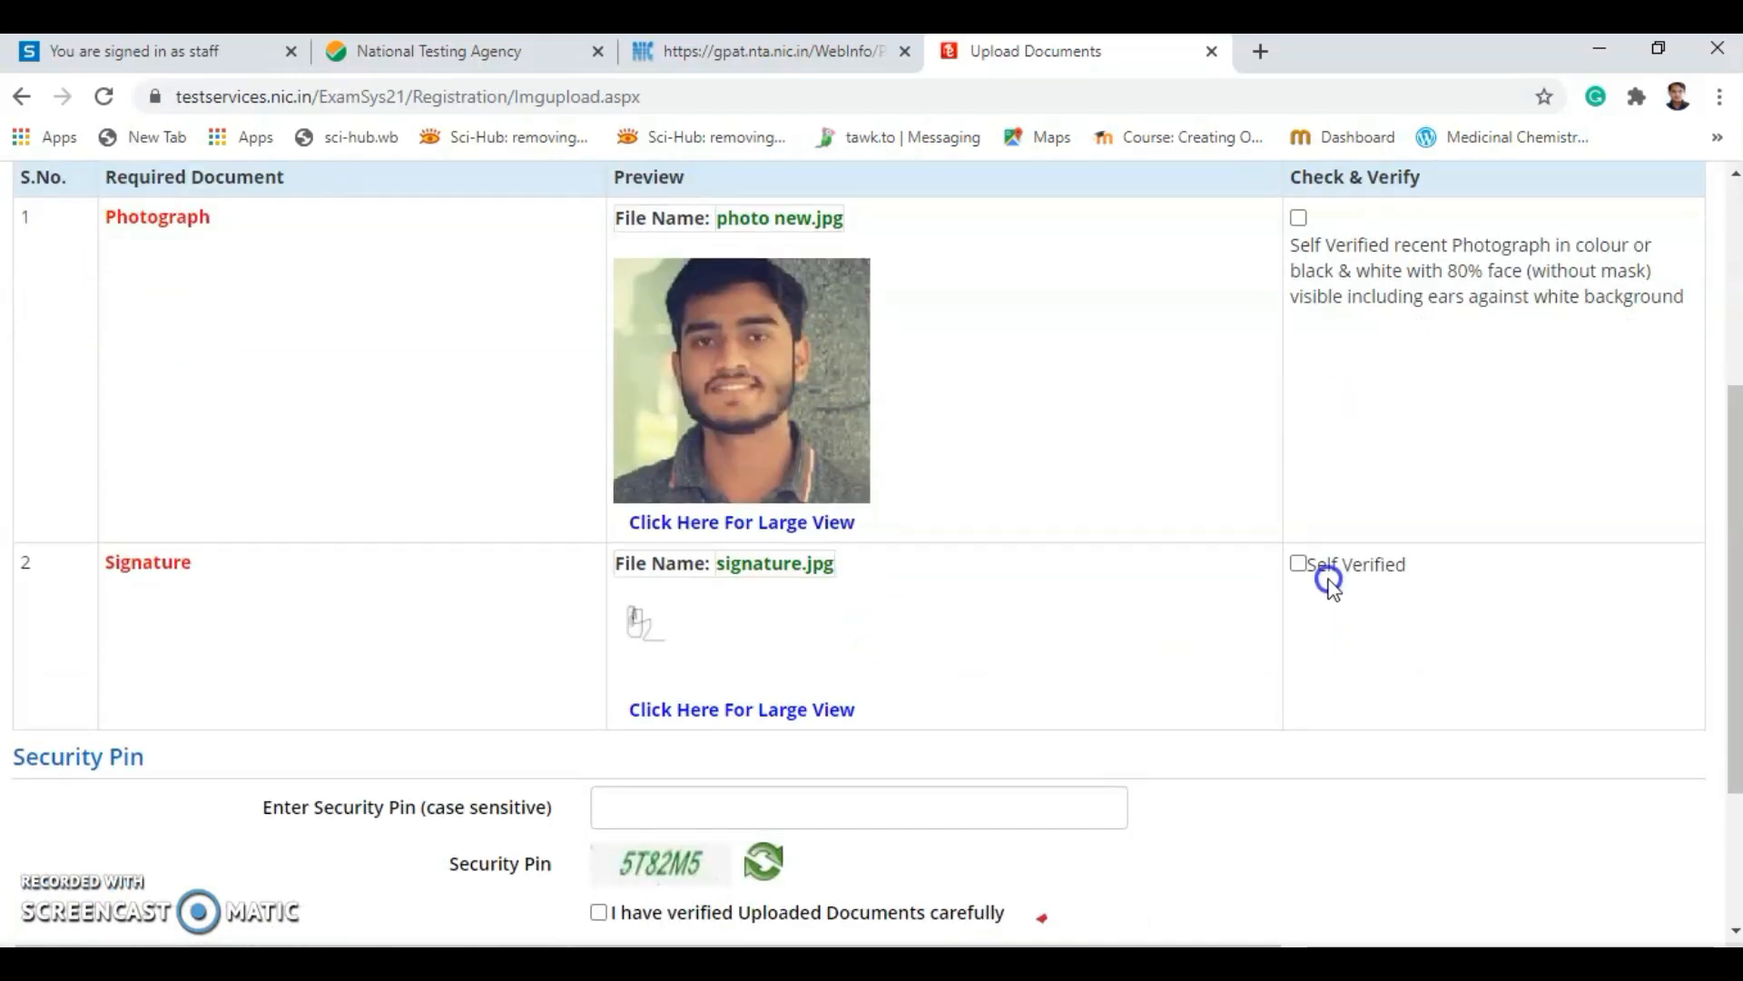
pyautogui.scroll(1, 1310, 578)
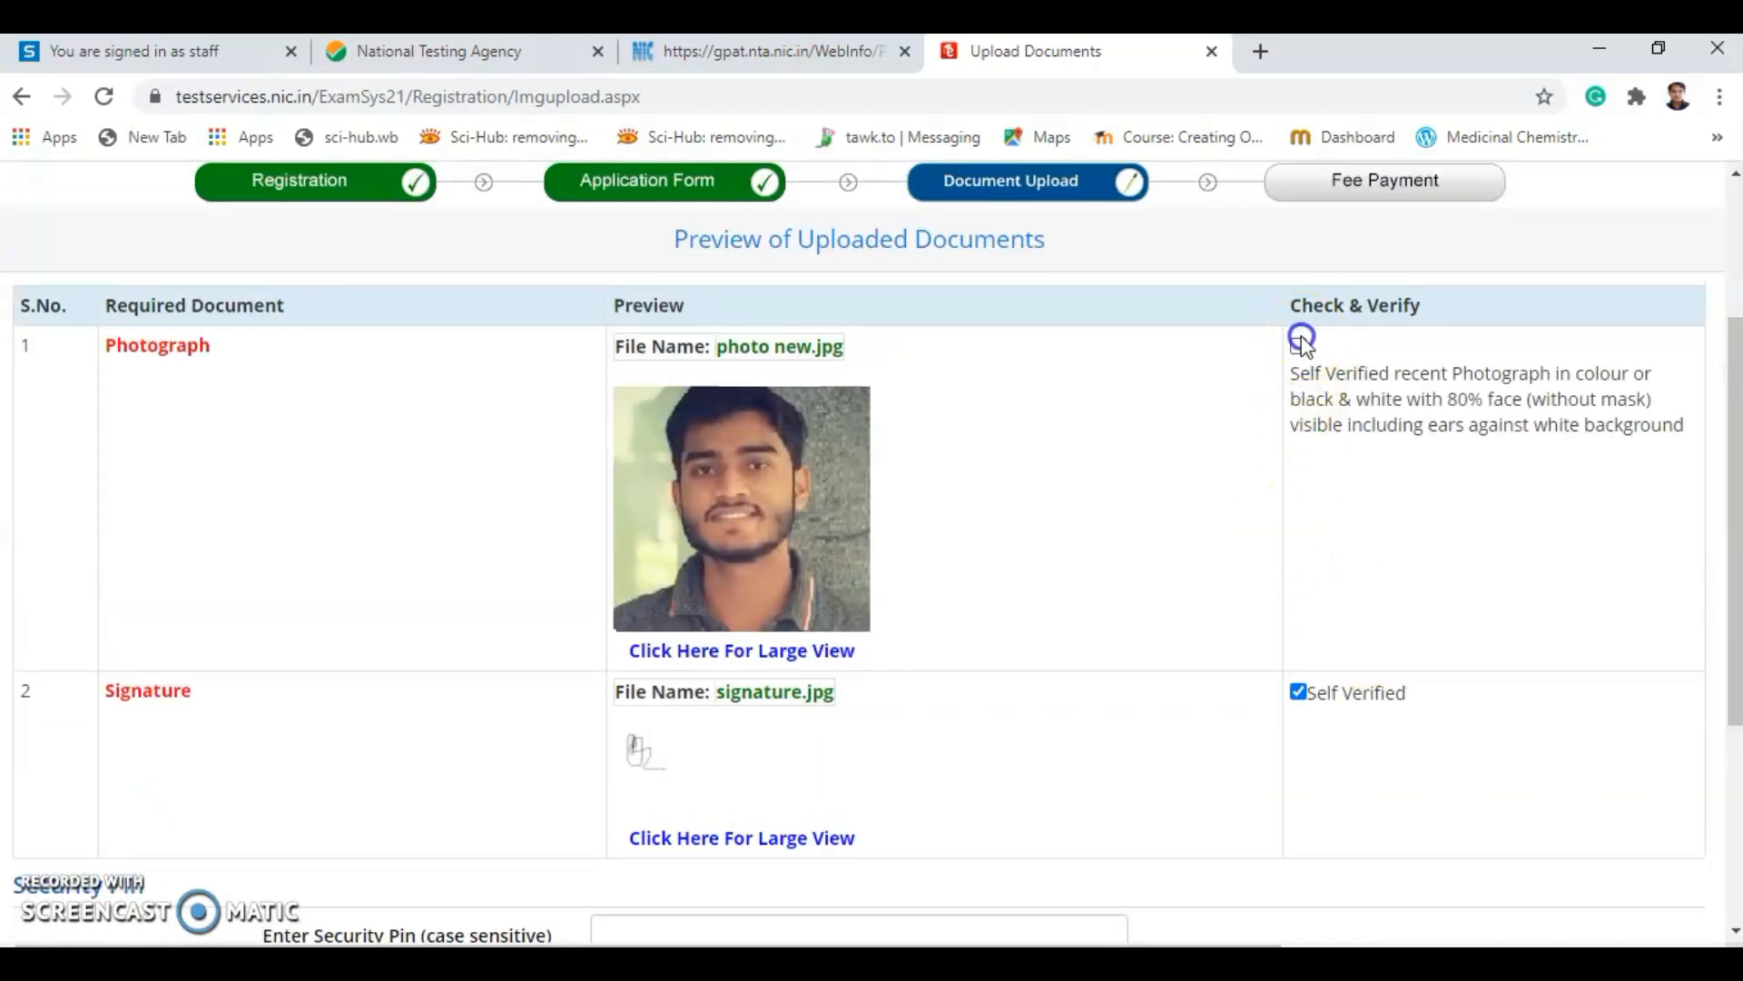
pyautogui.scroll(-3, 872, 633)
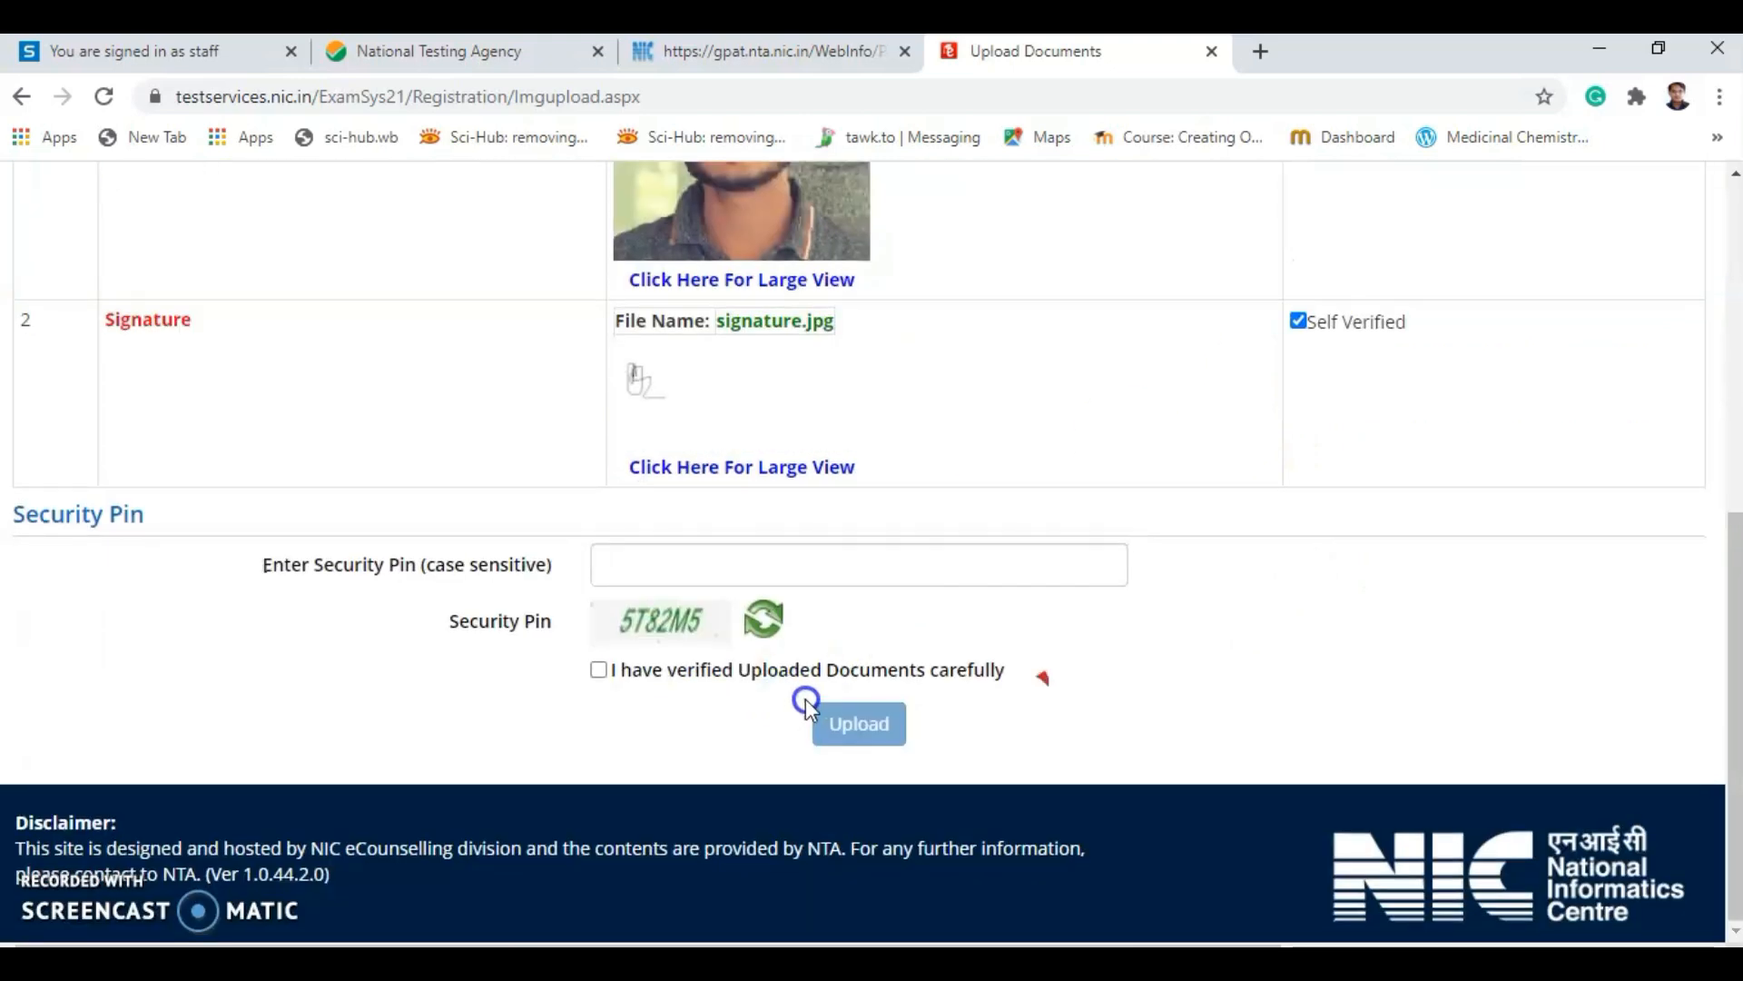
pyautogui.click(658, 558)
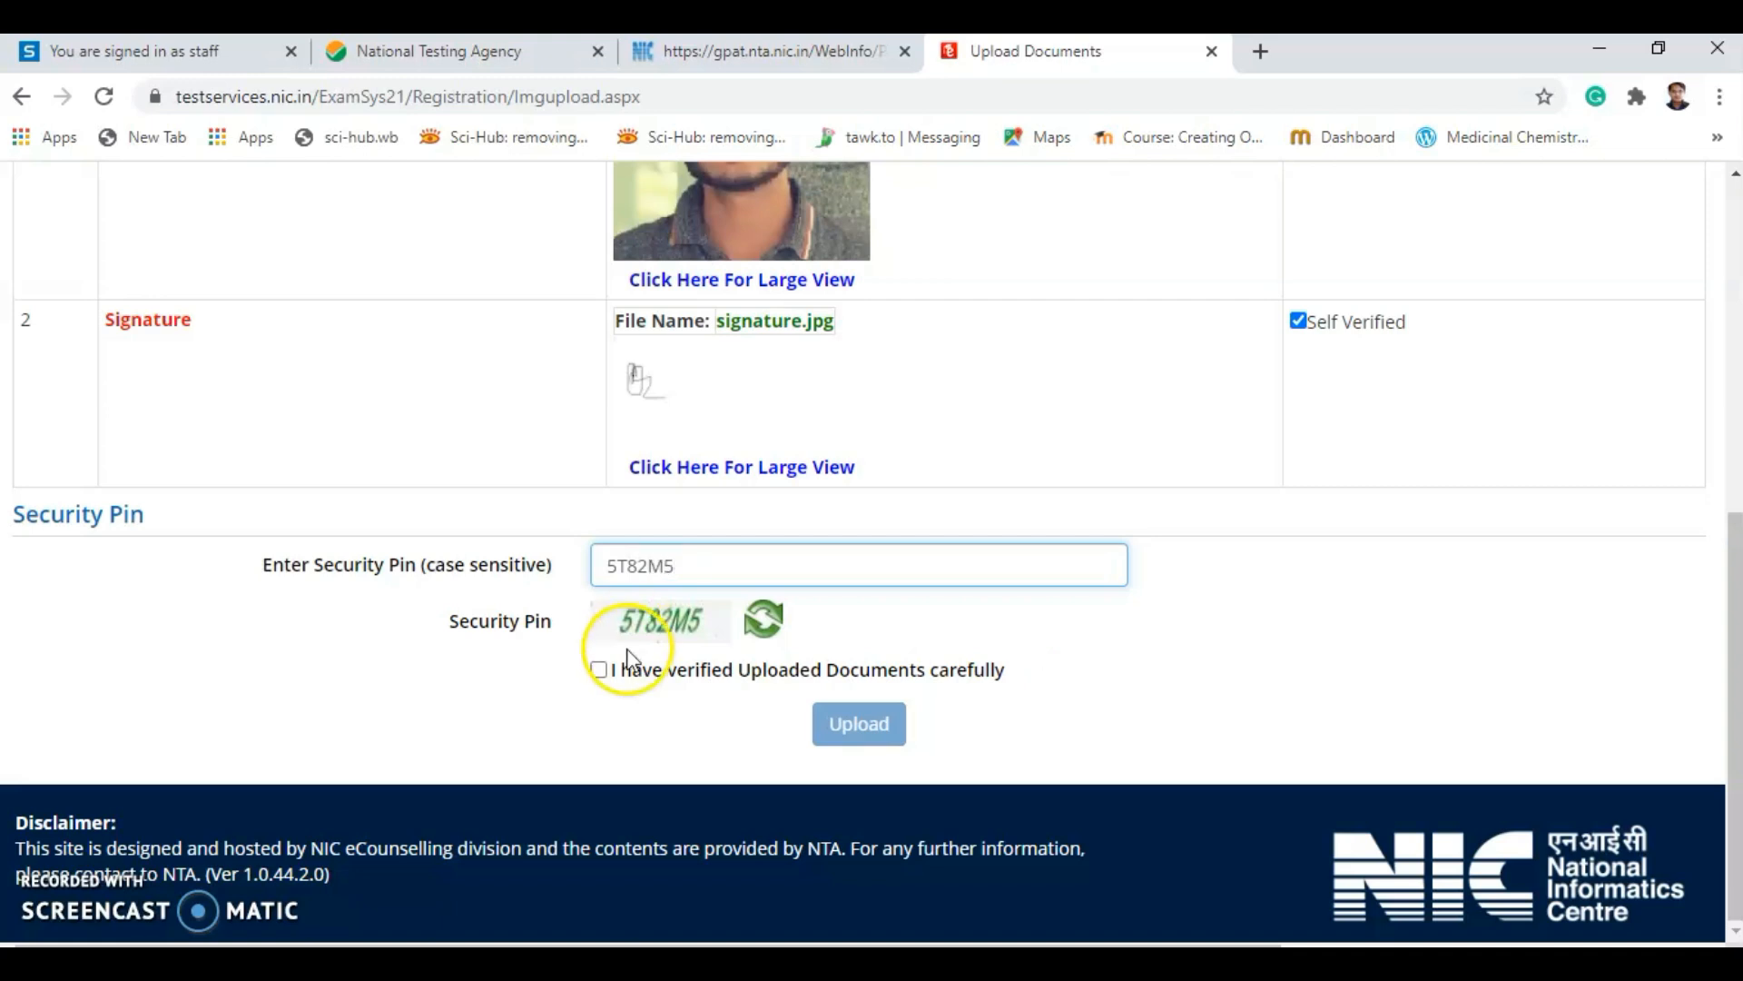
pyautogui.click(598, 669)
pyautogui.click(889, 730)
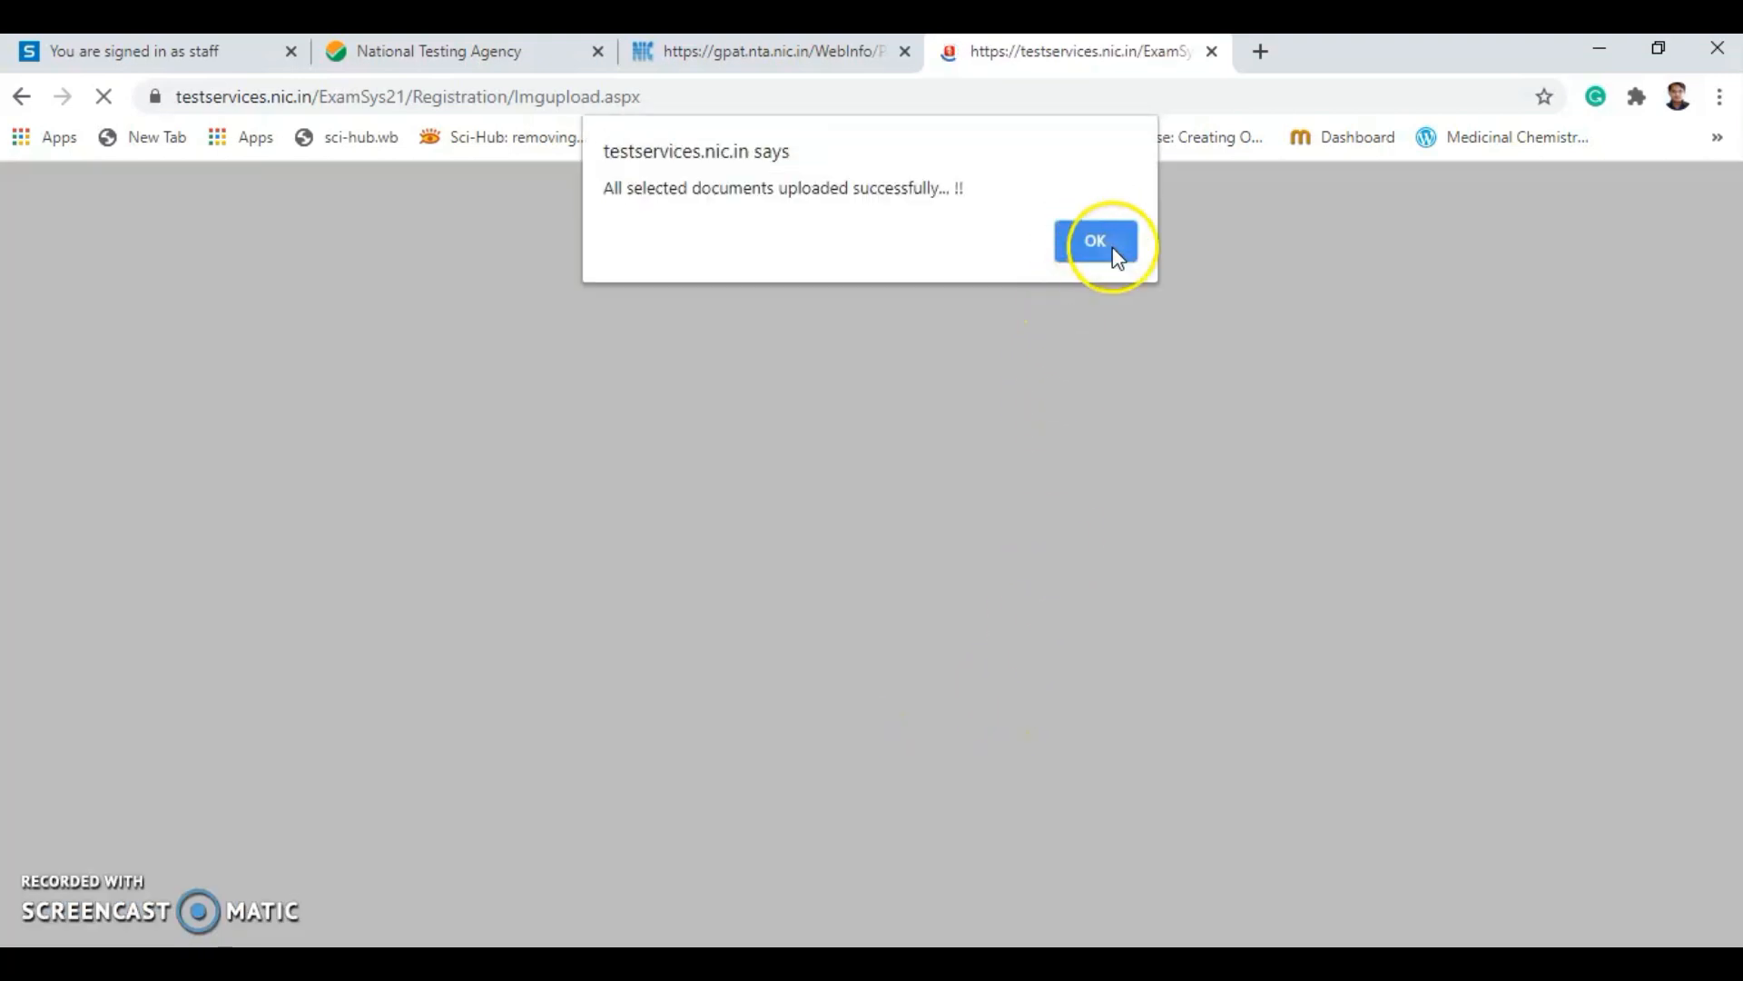
# Start paying the Rs. 2000 examination fee by Online Payment and confirm proceeding.
pyautogui.click(1115, 252)
pyautogui.scroll(-4, 836, 700)
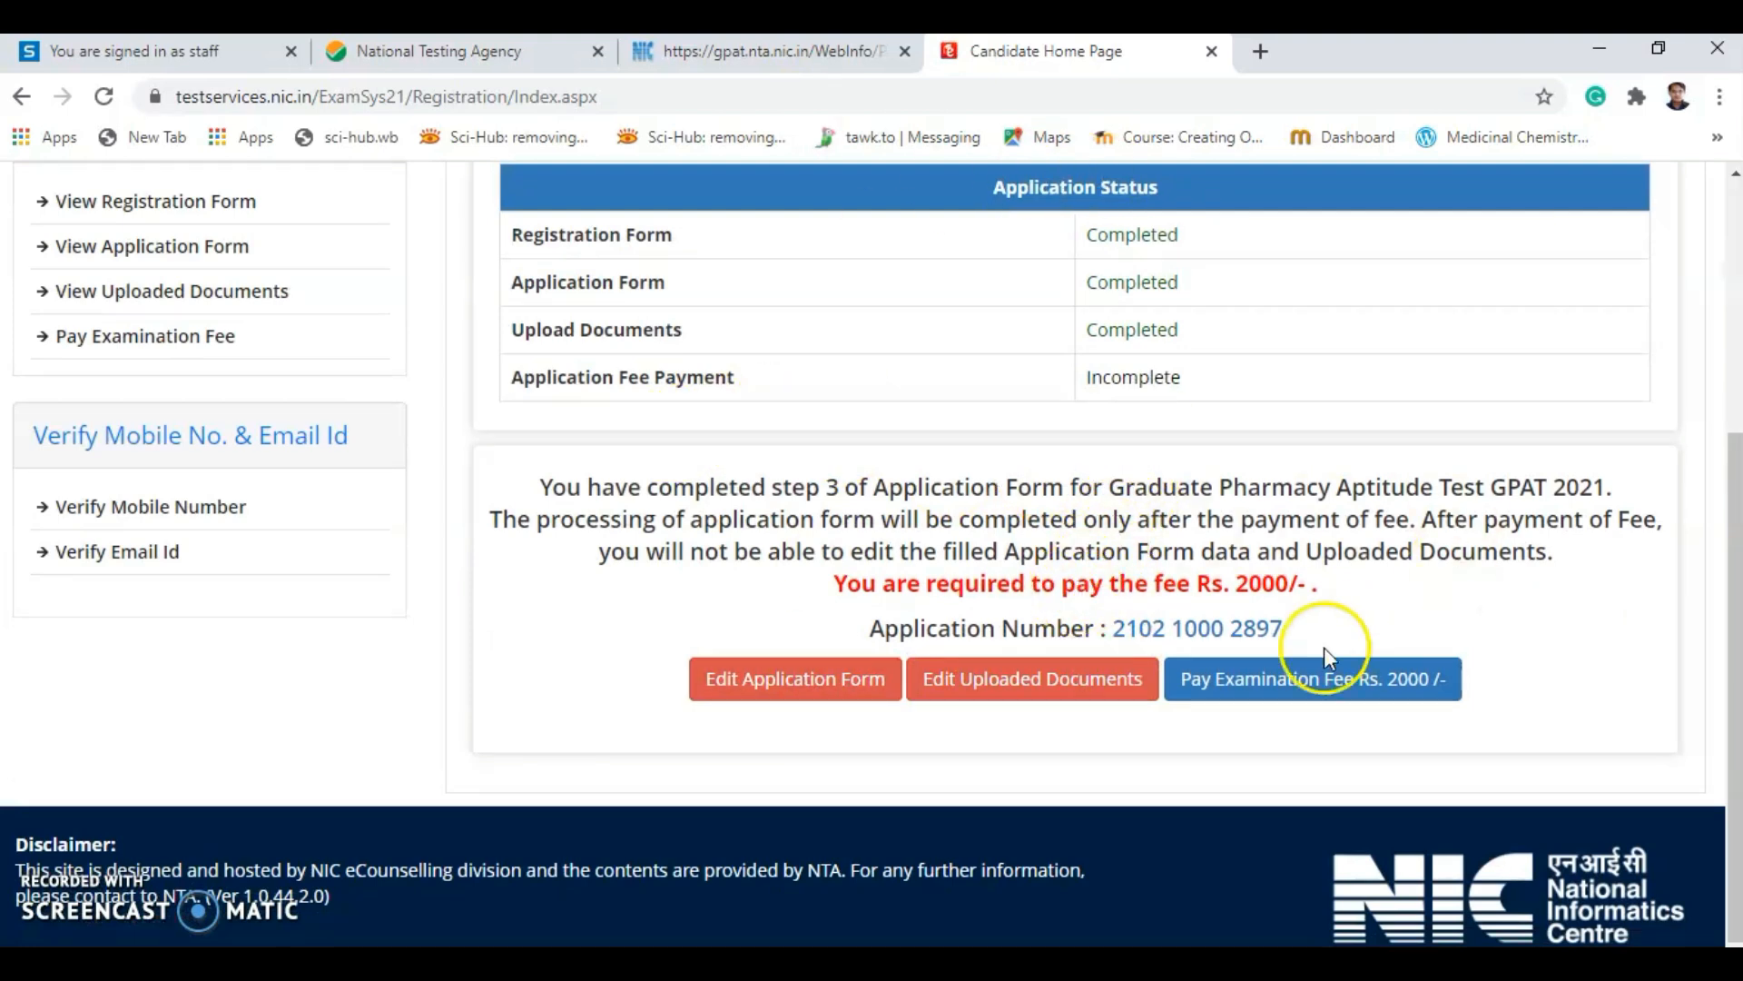
pyautogui.click(1257, 695)
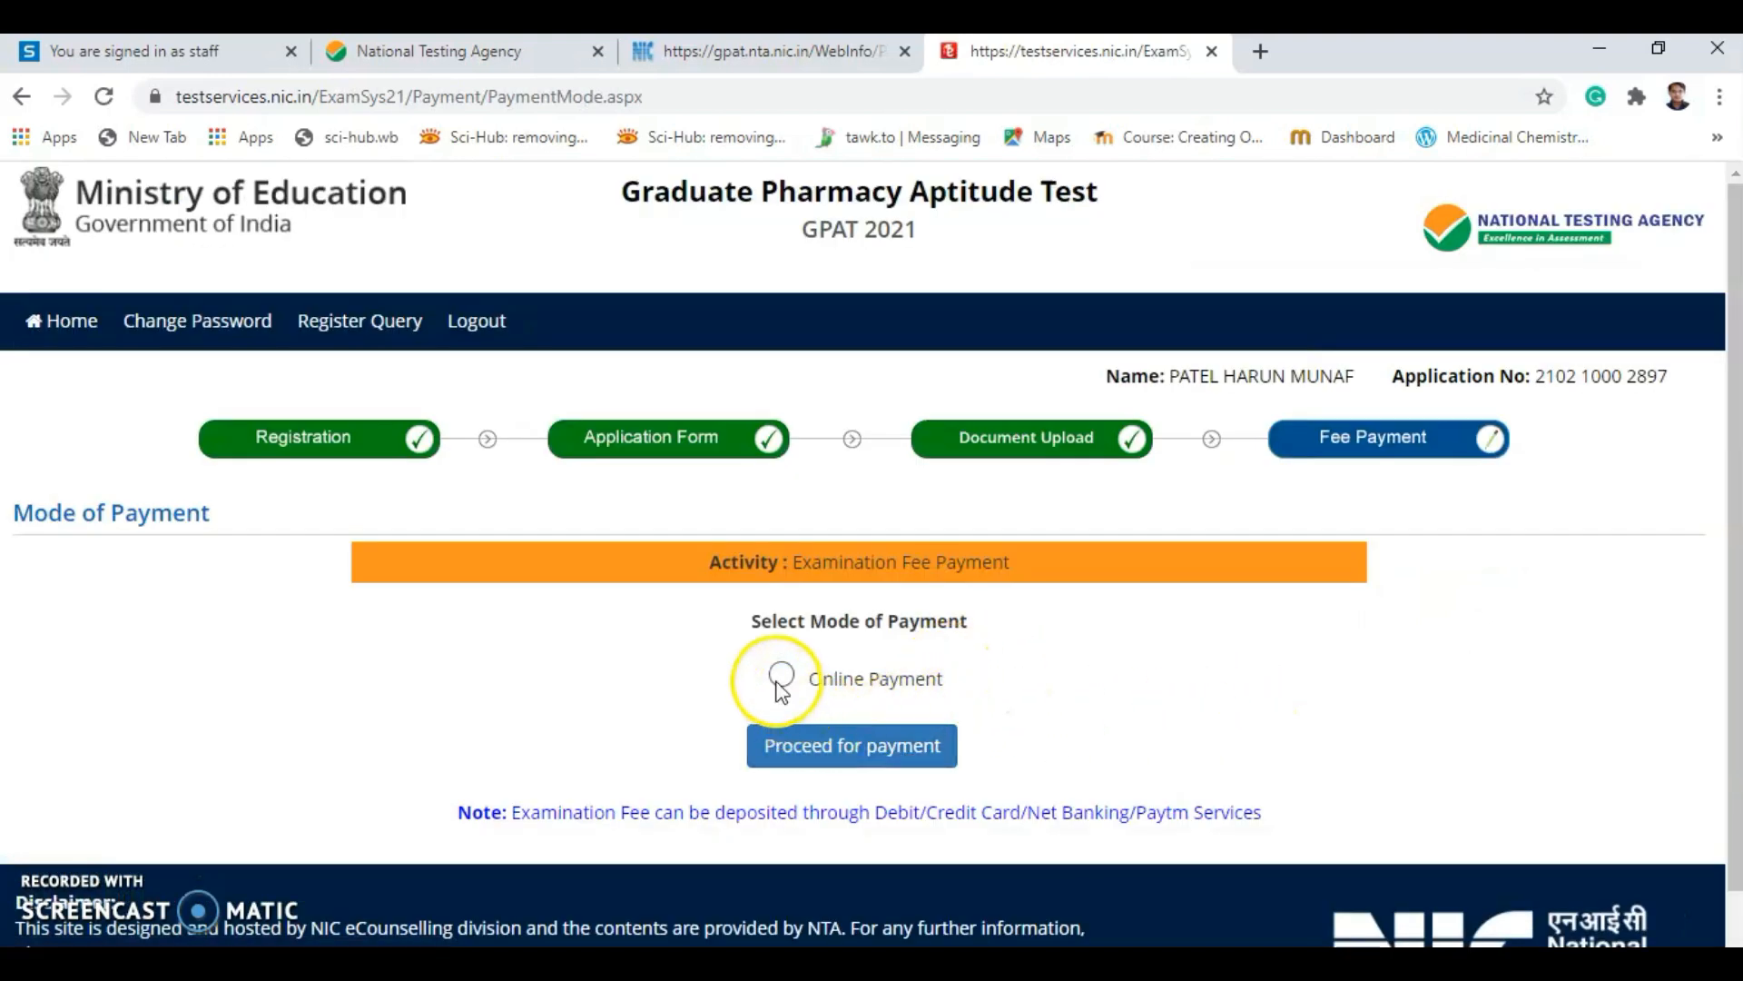
pyautogui.scroll(-1, 1050, 725)
pyautogui.click(778, 617)
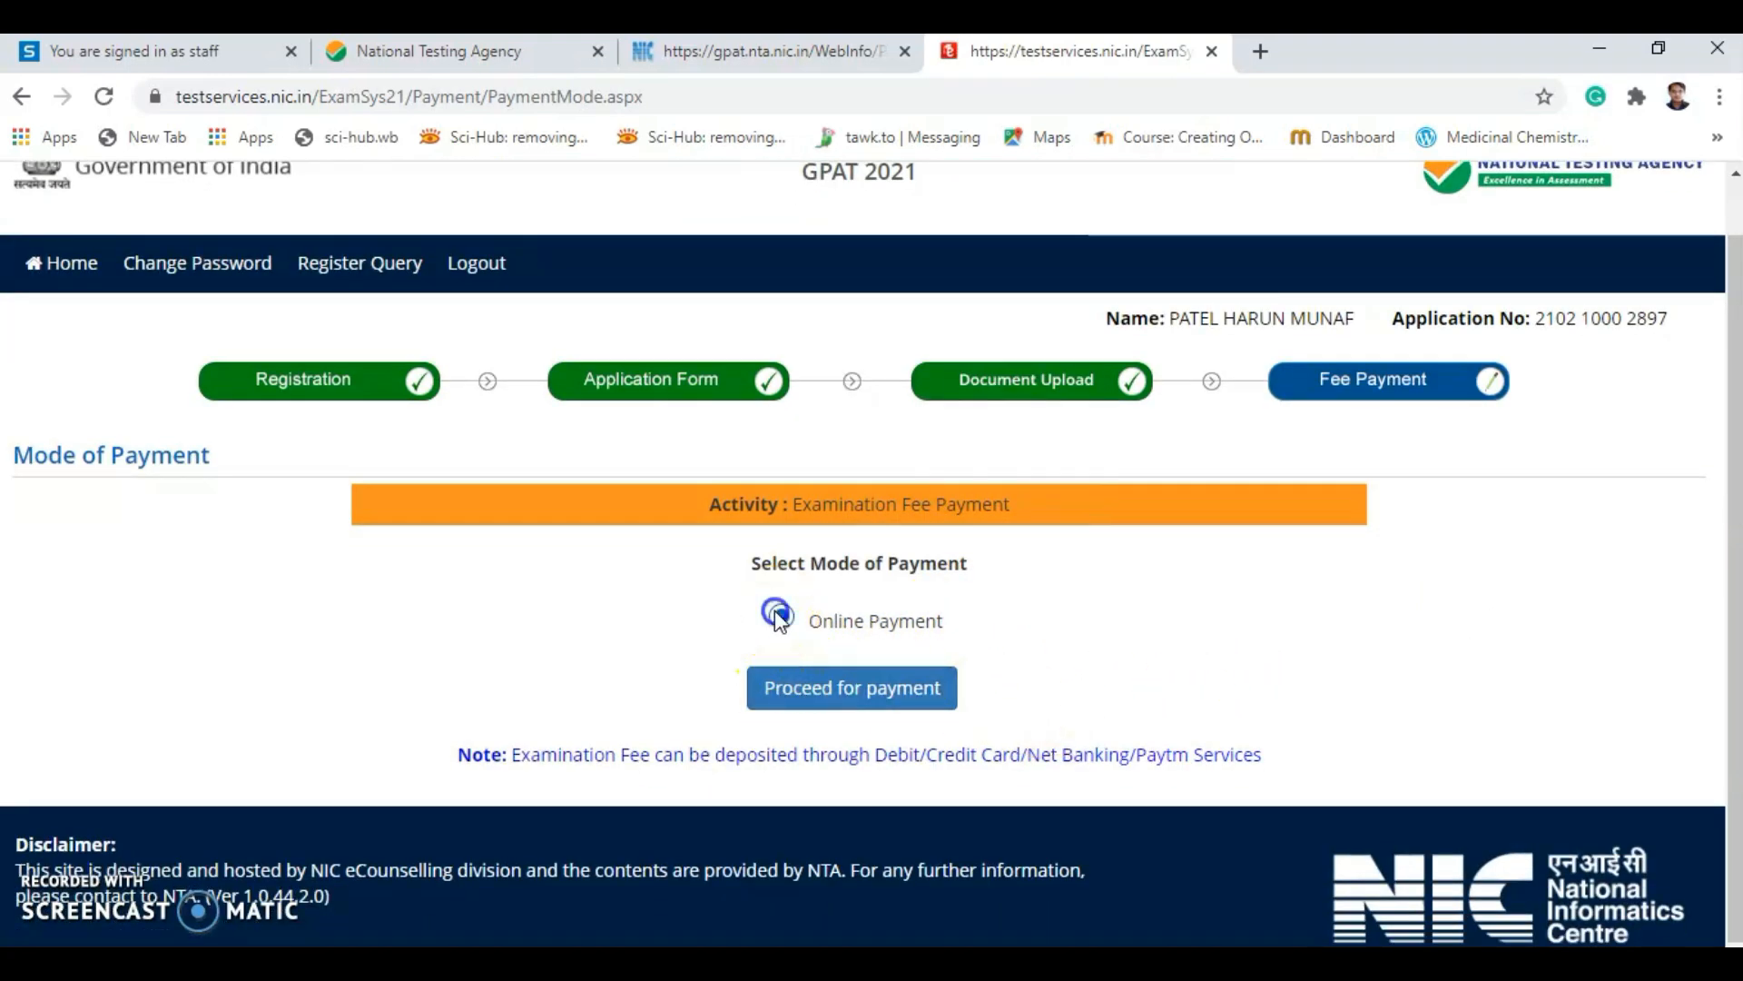
pyautogui.click(799, 685)
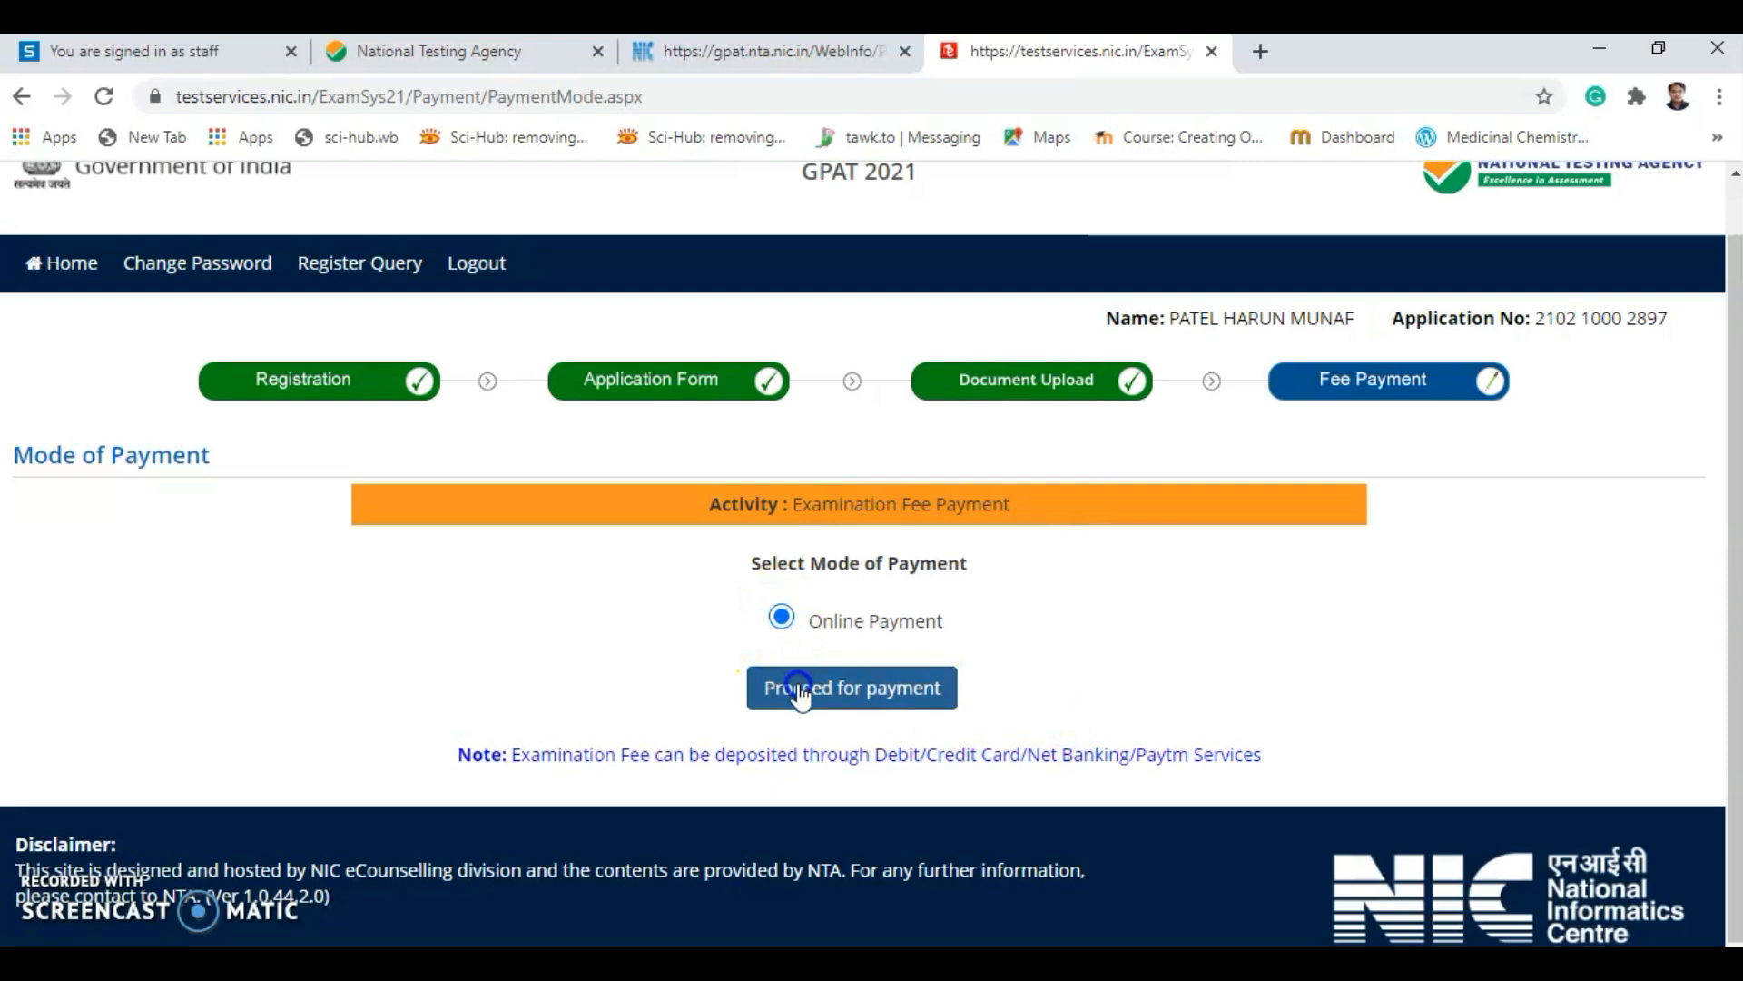
pyautogui.click(798, 690)
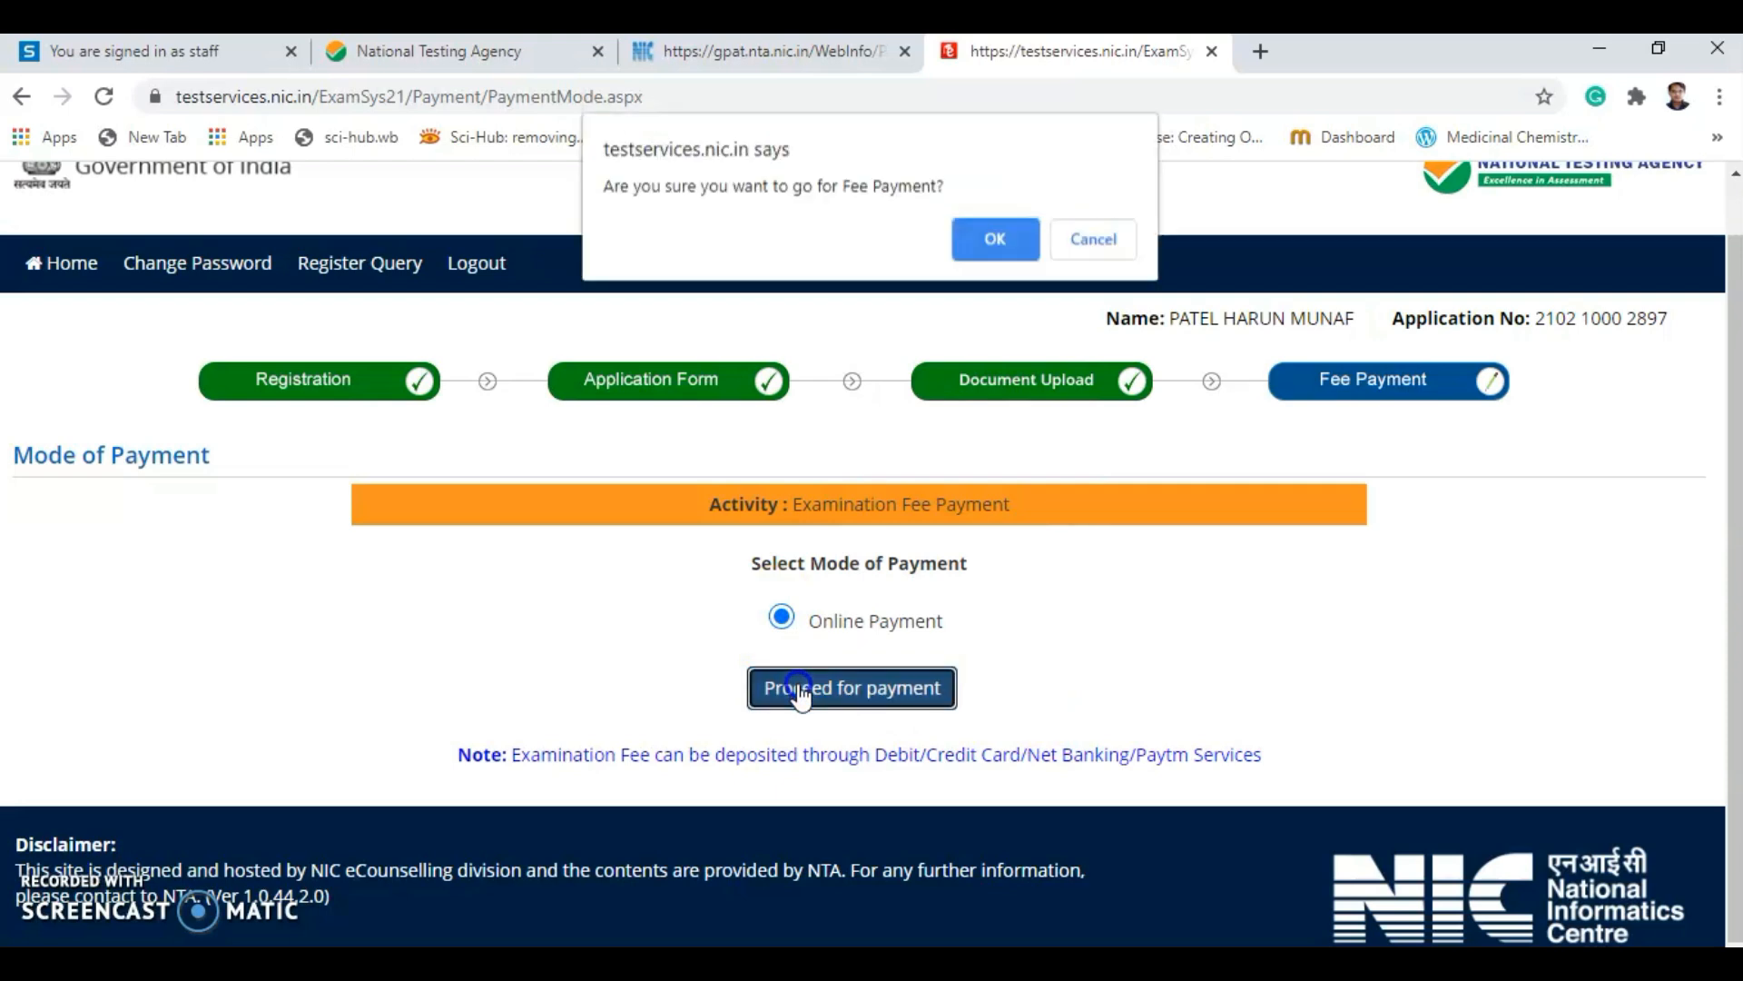
pyautogui.click(987, 247)
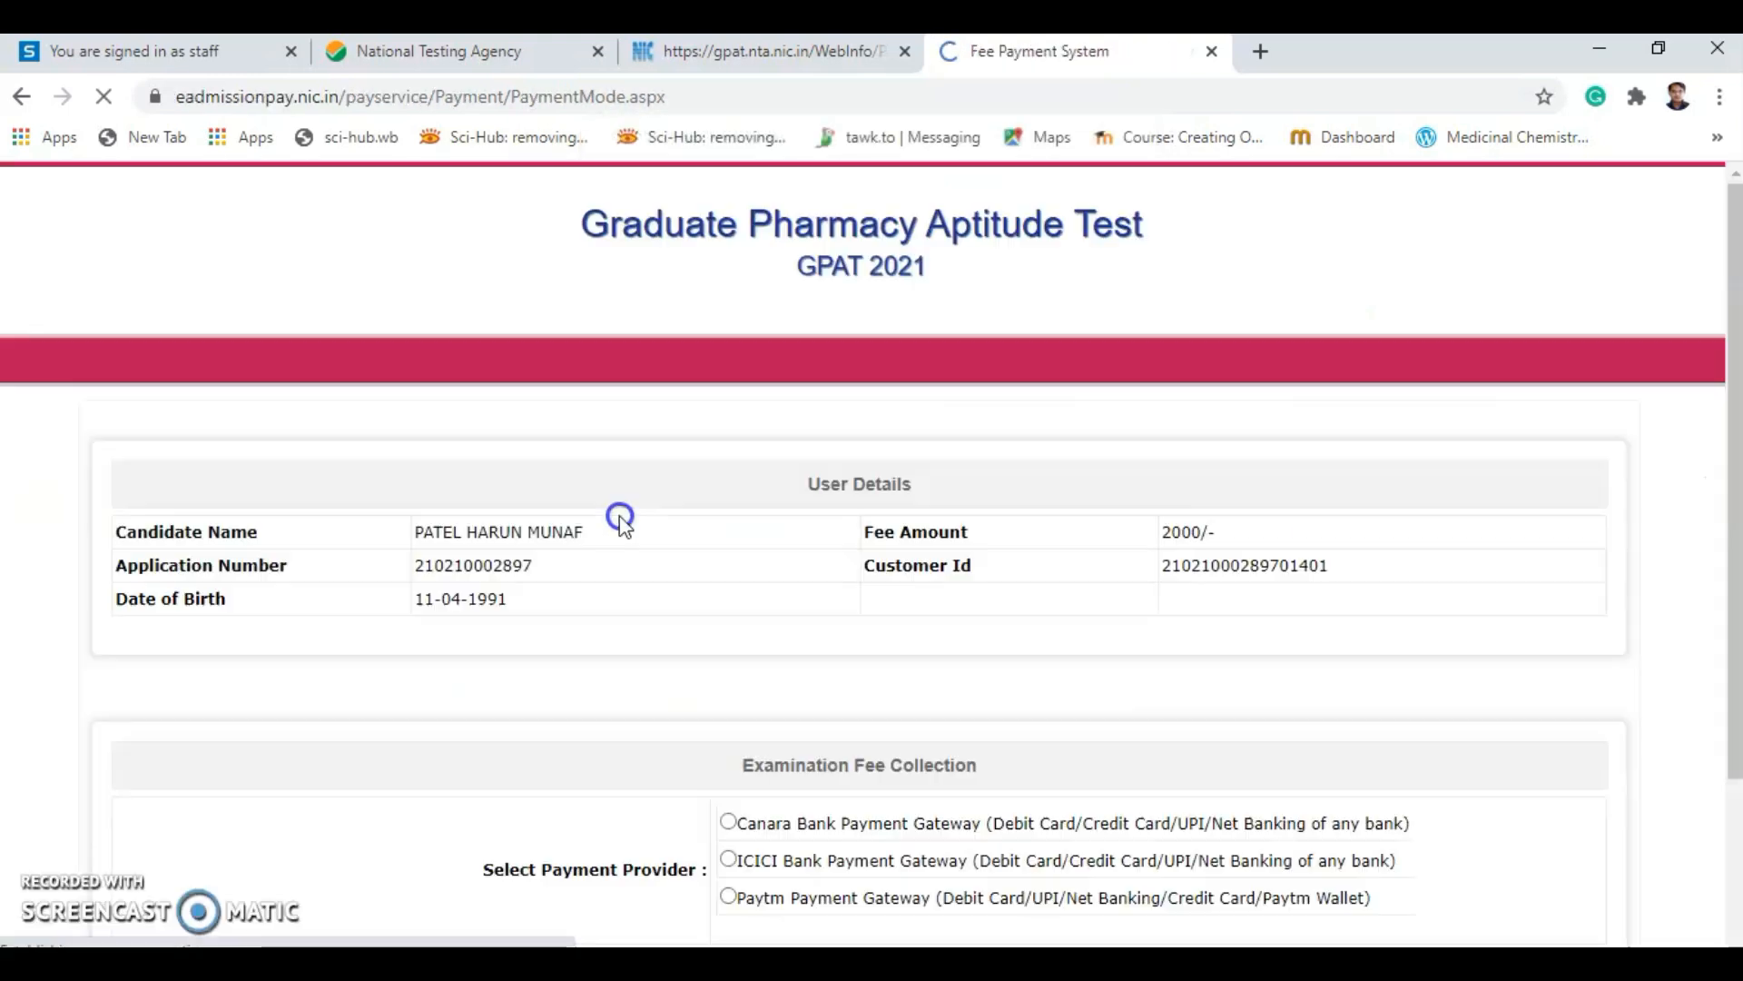
# Select the ICICI Bank payment gateway and proceed to payment of the 2000.00 fee.
pyautogui.scroll(-2, 786, 710)
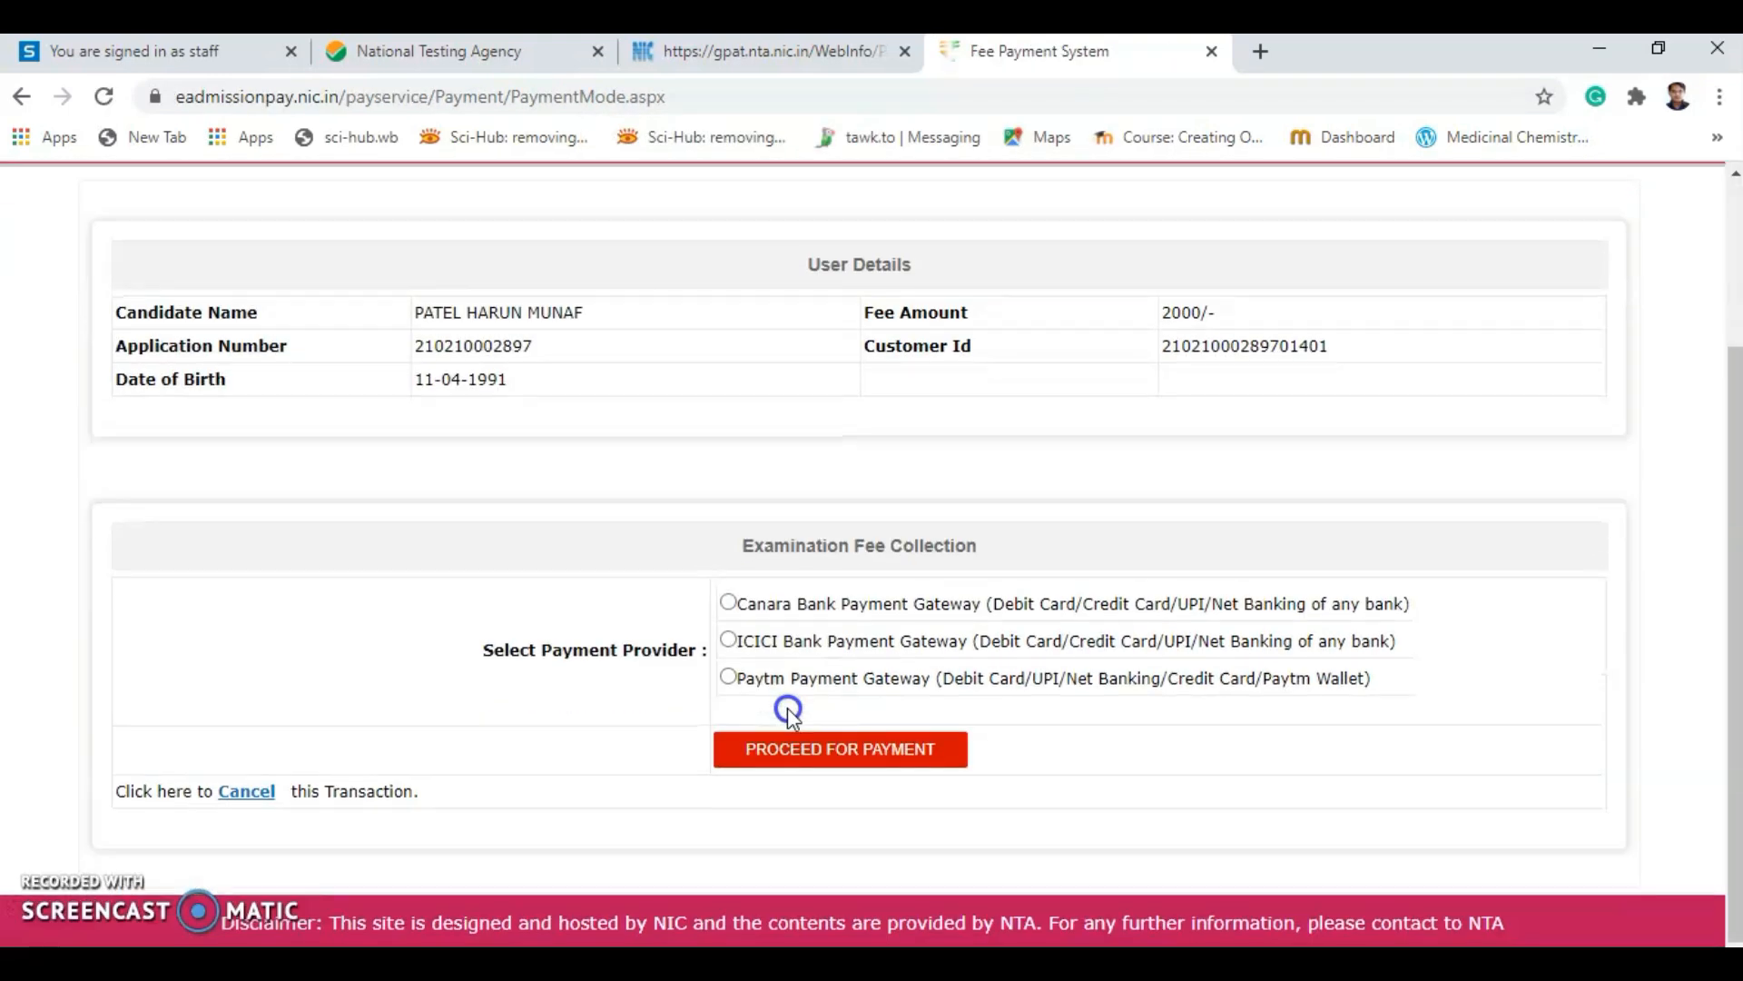
pyautogui.click(729, 644)
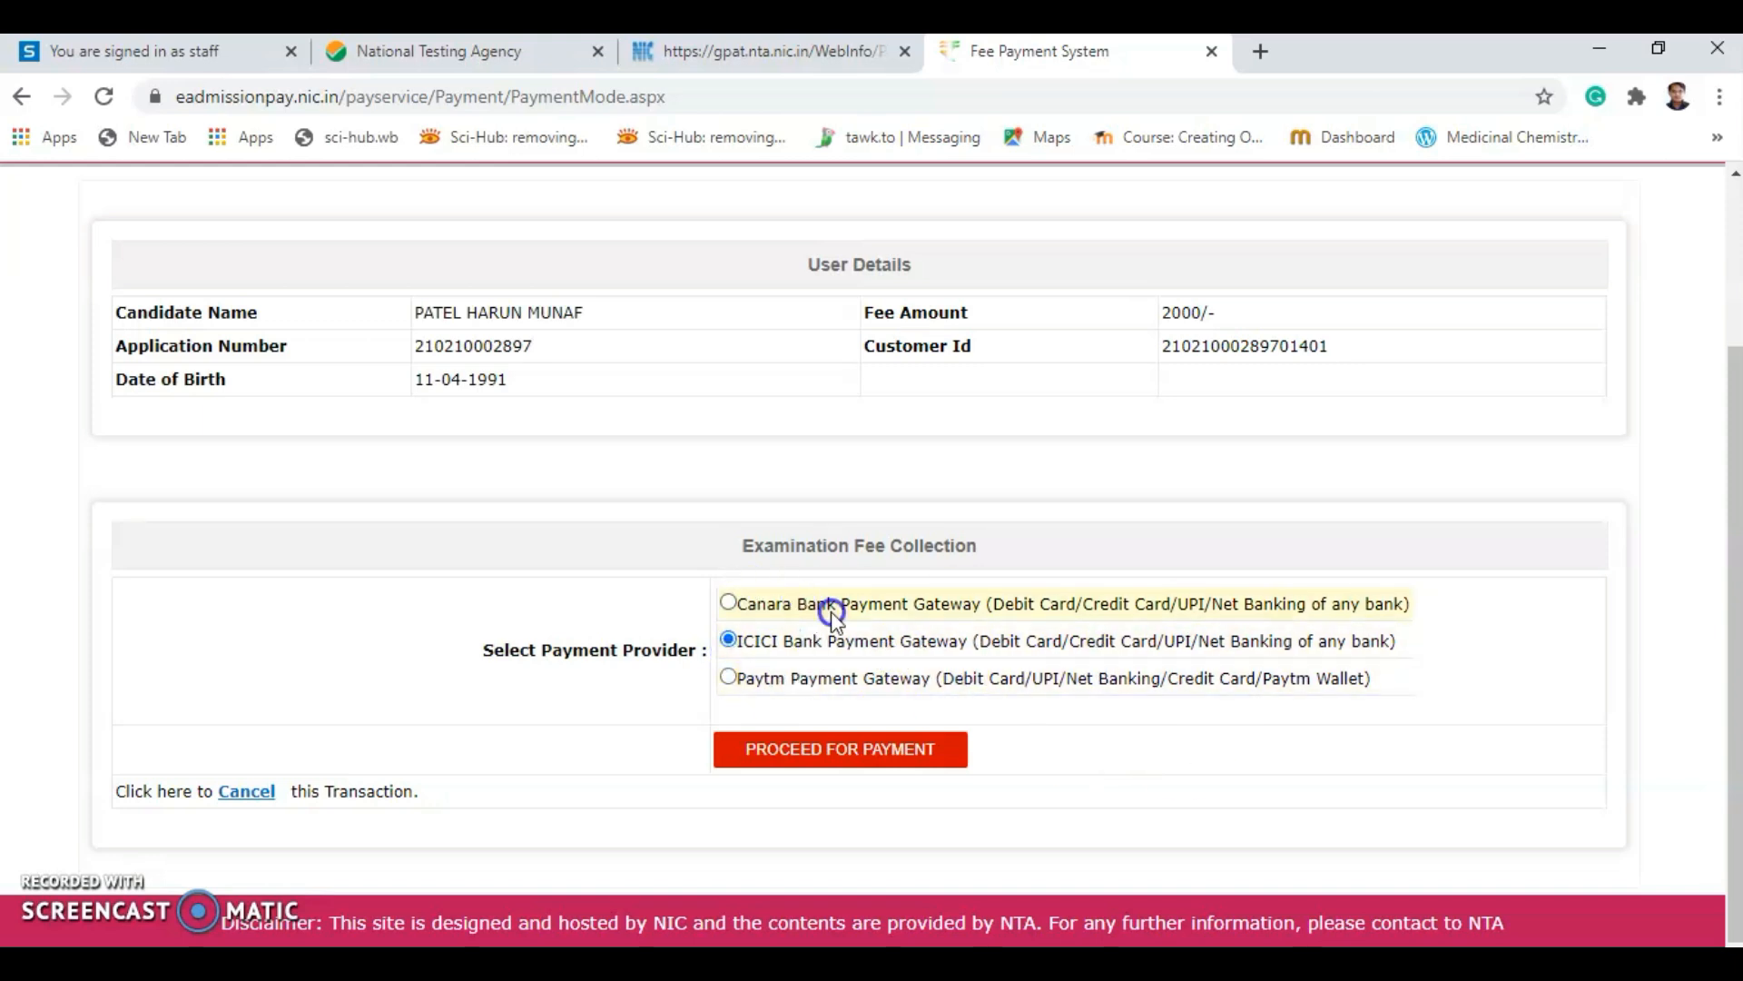
pyautogui.click(769, 692)
pyautogui.click(873, 668)
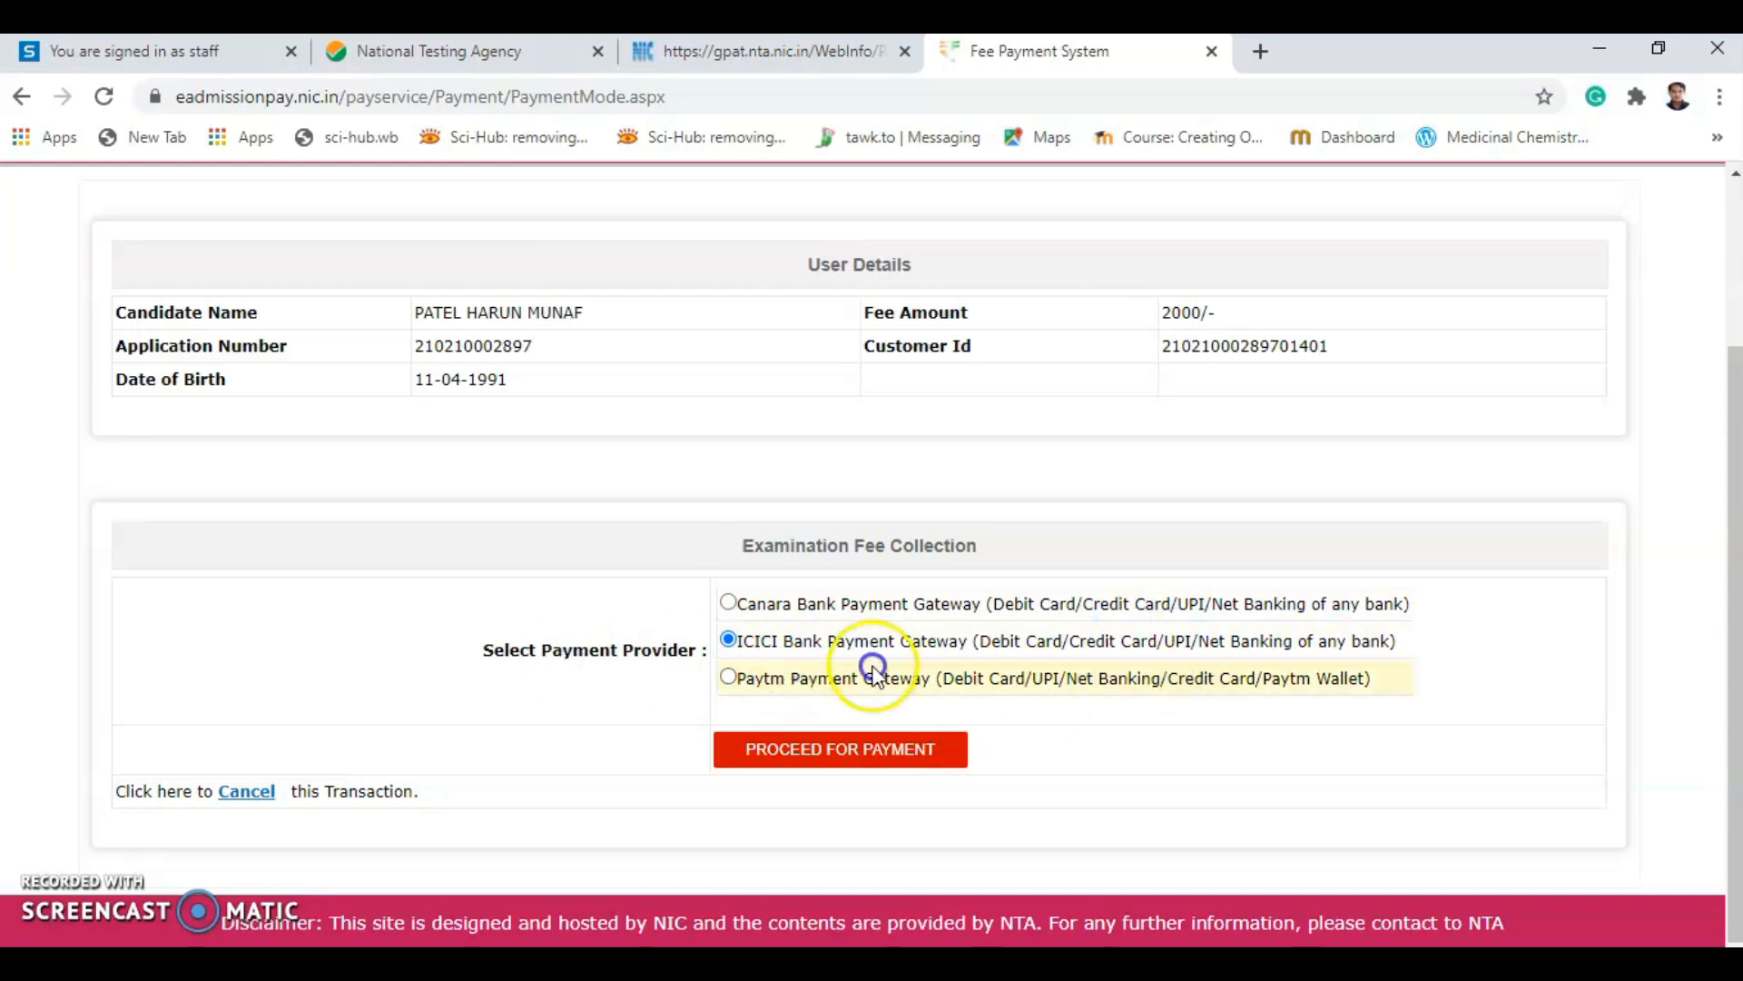
pyautogui.click(792, 761)
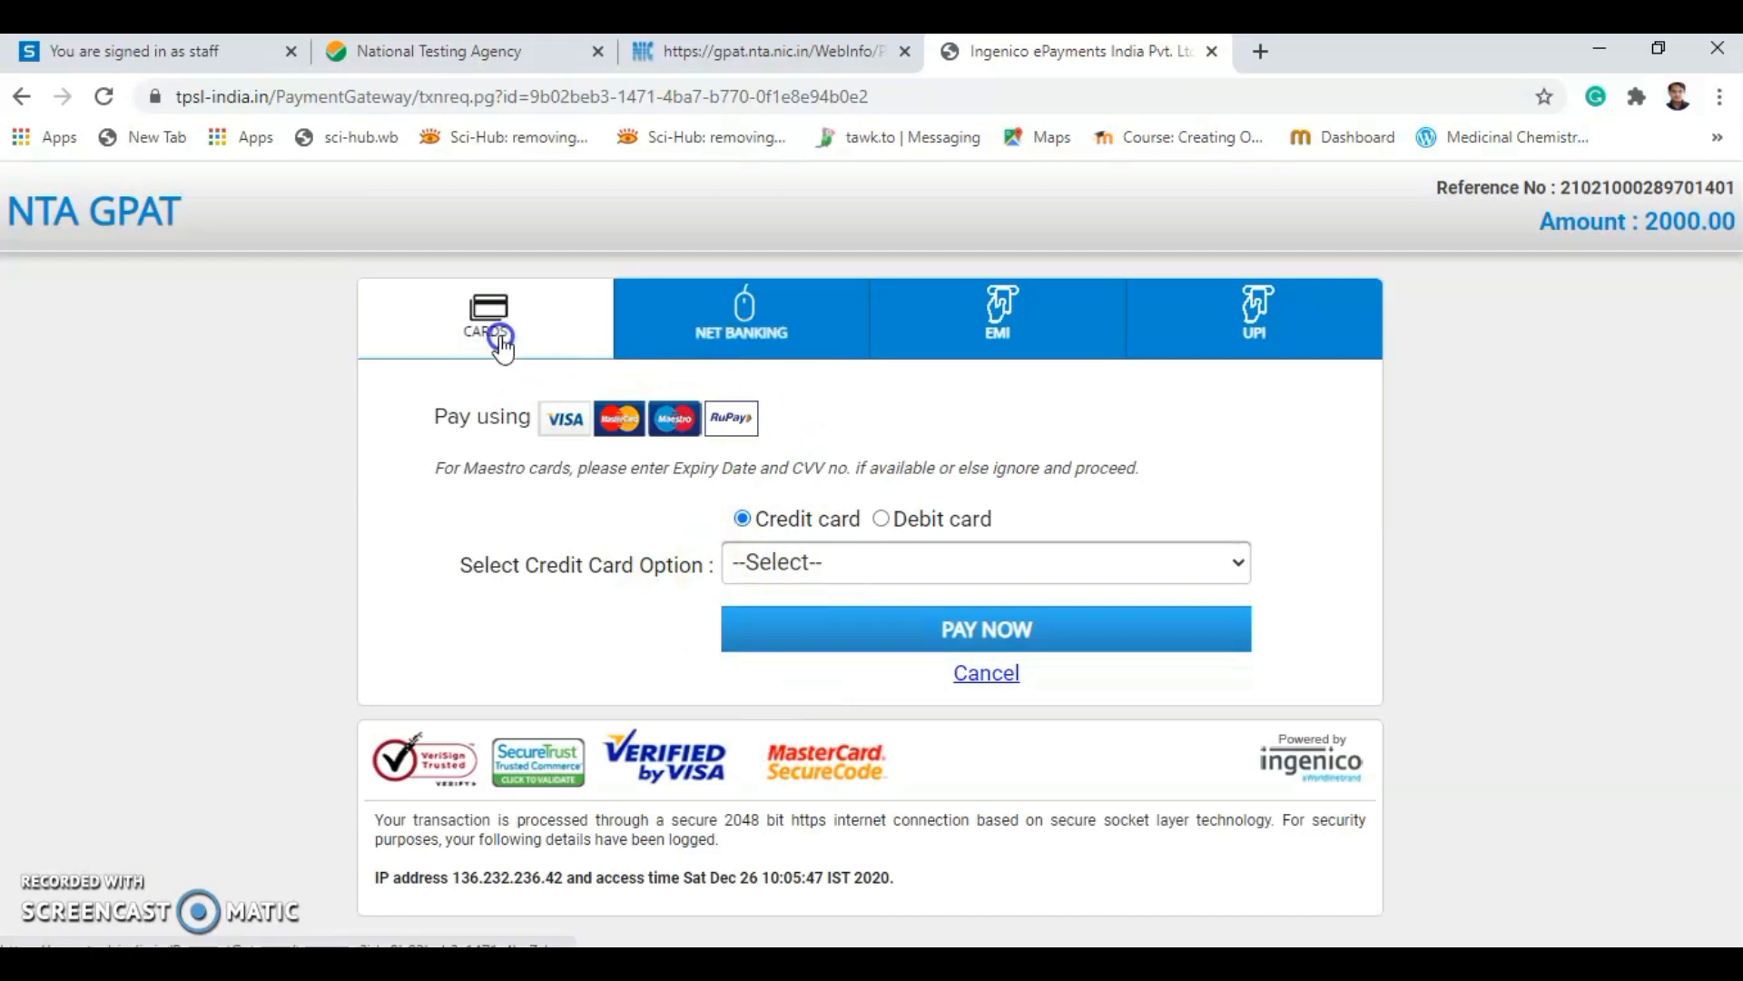
# Pay by Debit card with card type VISA MASTER MAESTRO DBT CARDS.
pyautogui.click(882, 520)
pyautogui.click(886, 568)
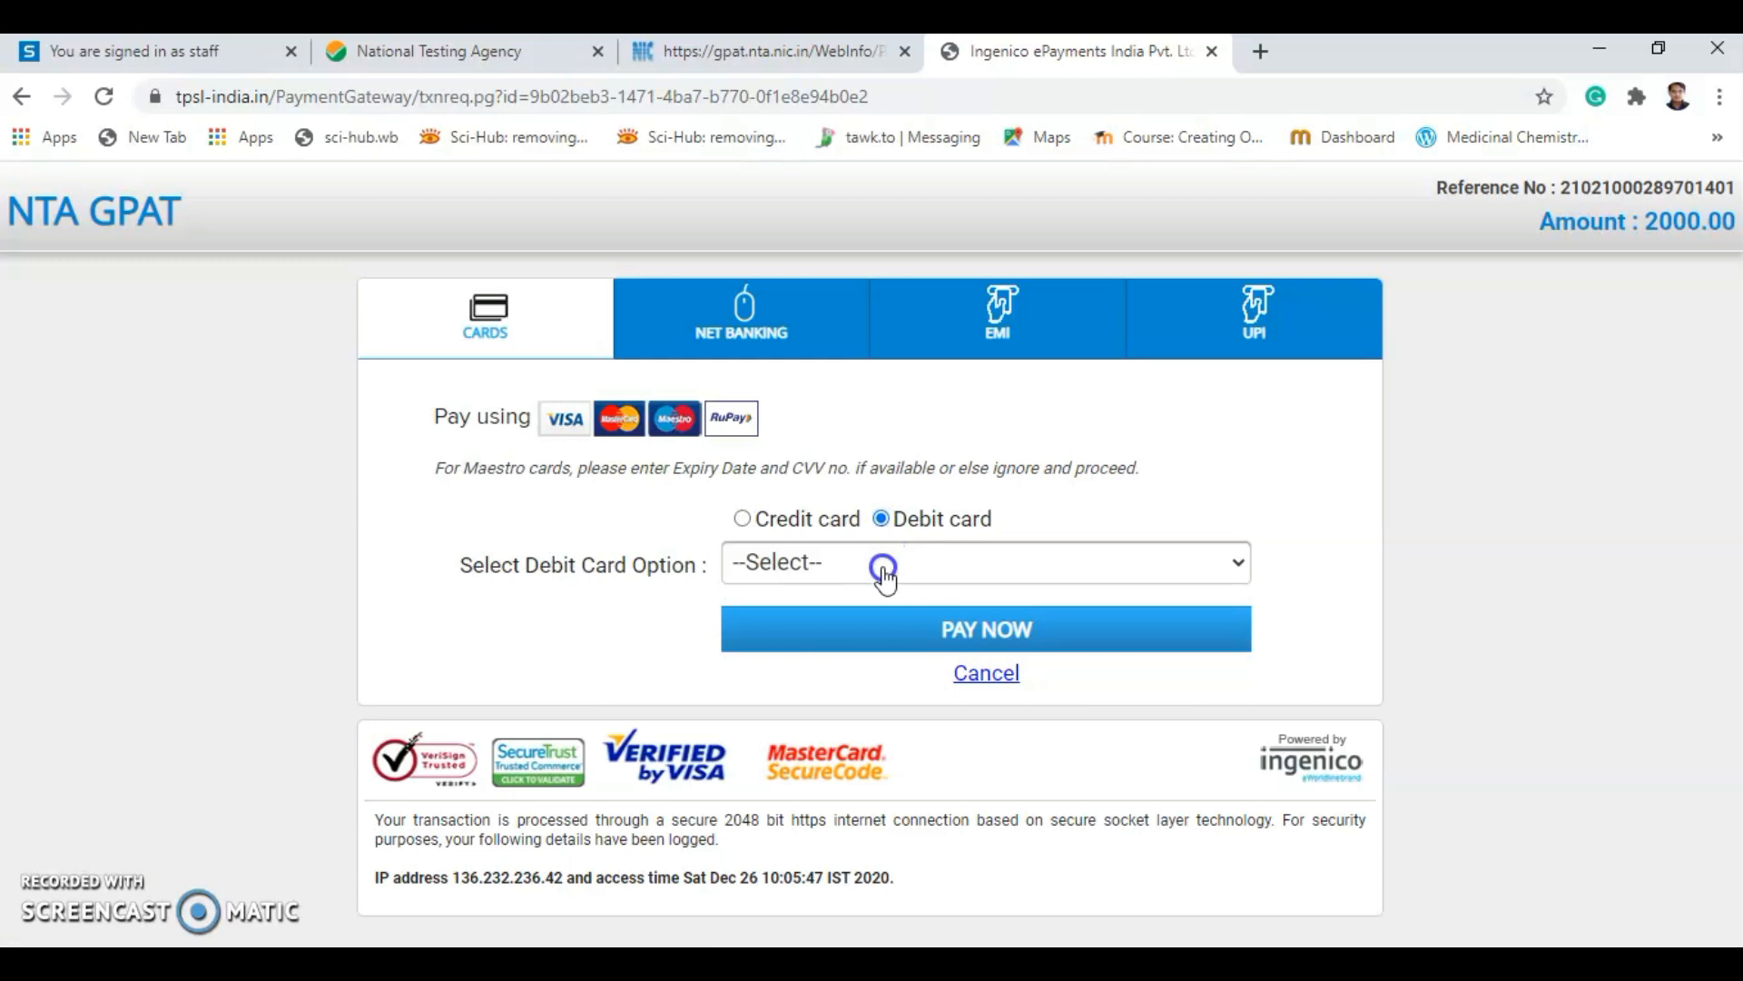
pyautogui.click(822, 570)
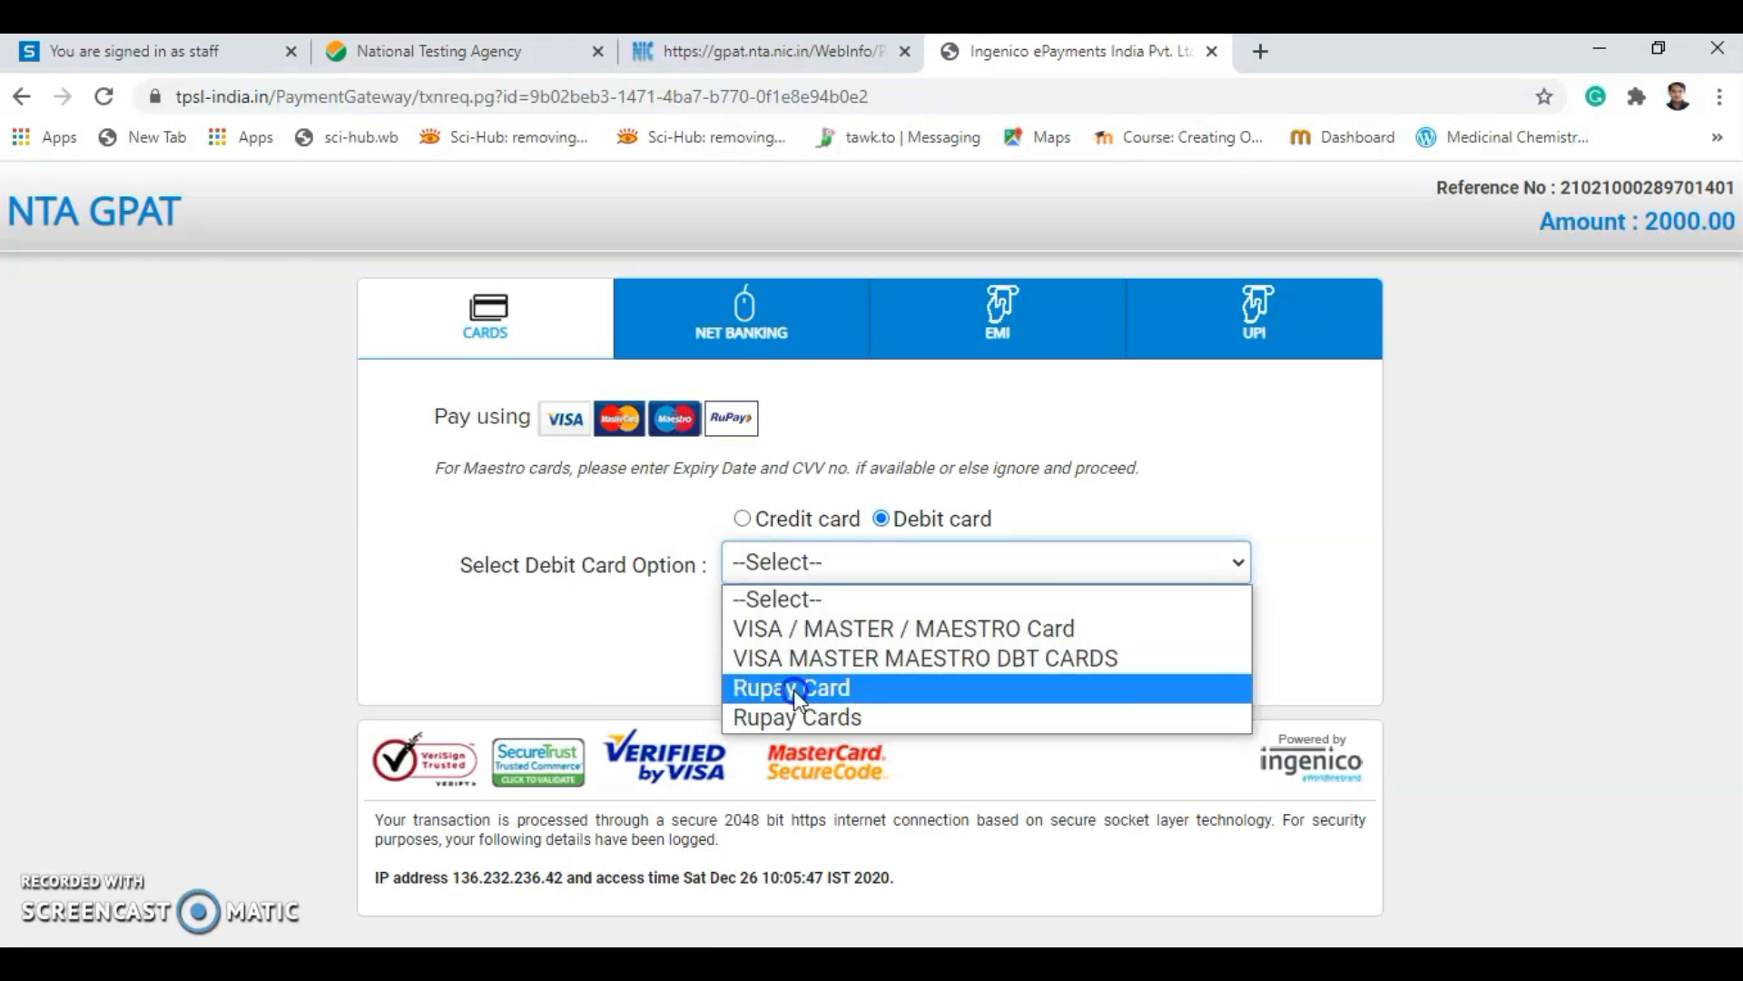
pyautogui.click(610, 670)
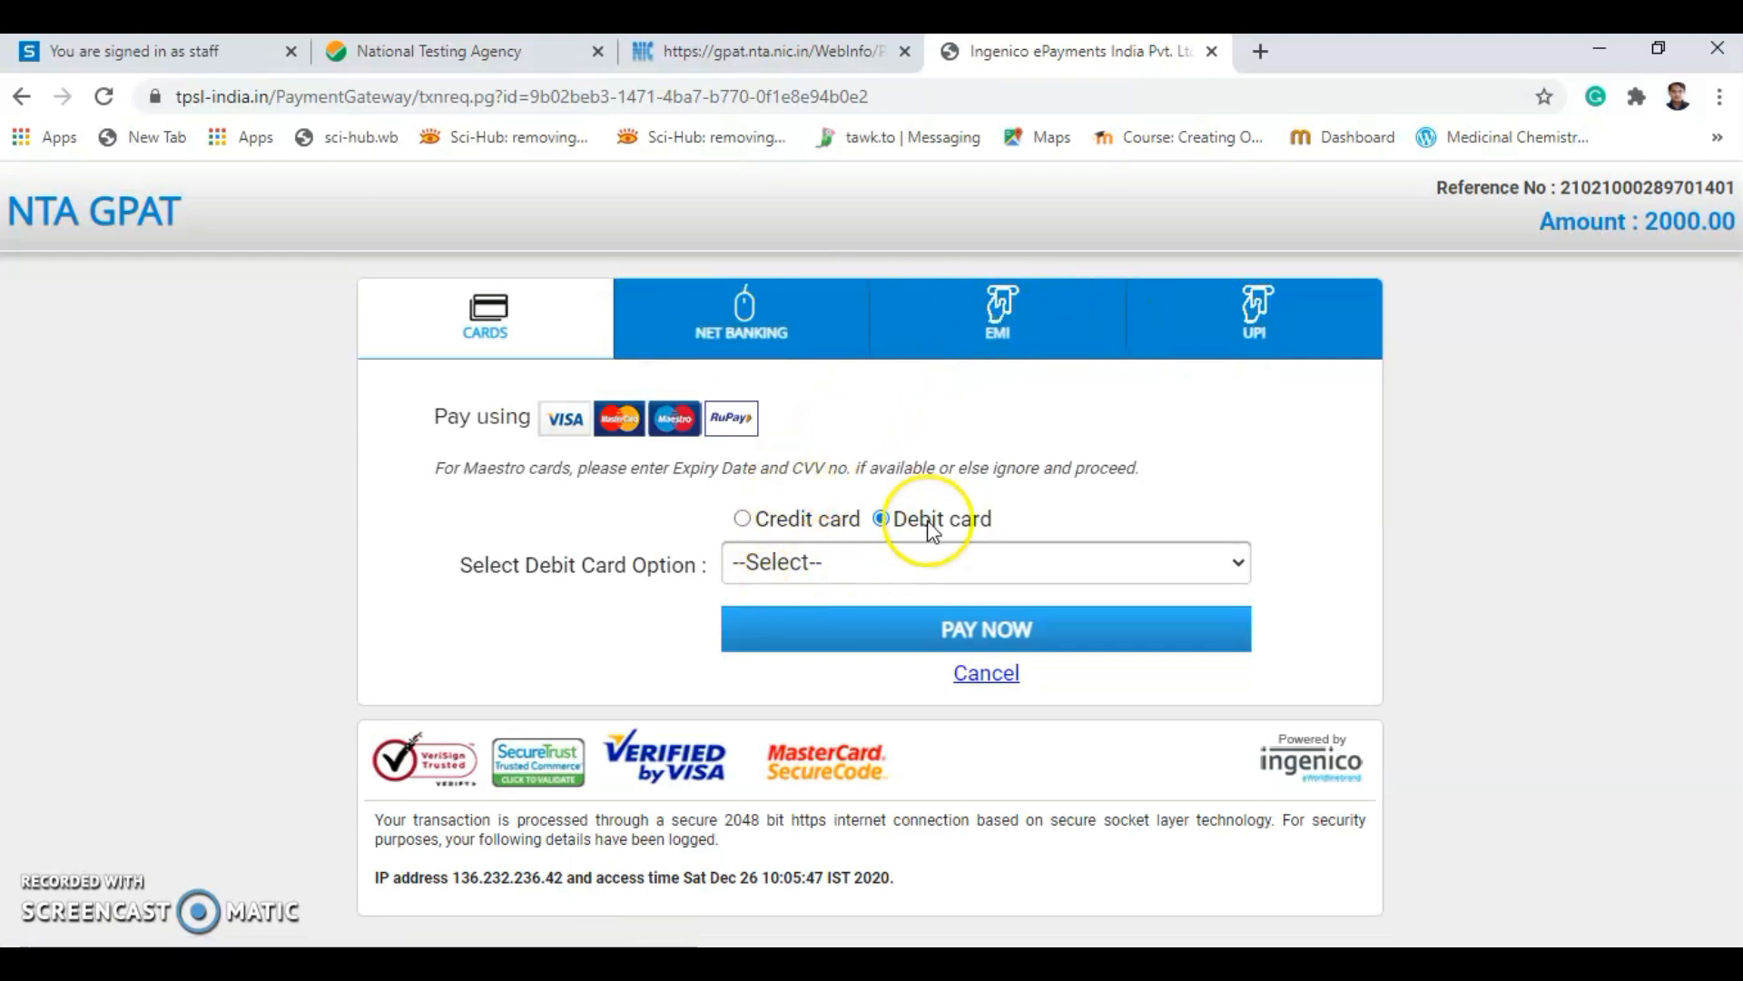
pyautogui.click(862, 562)
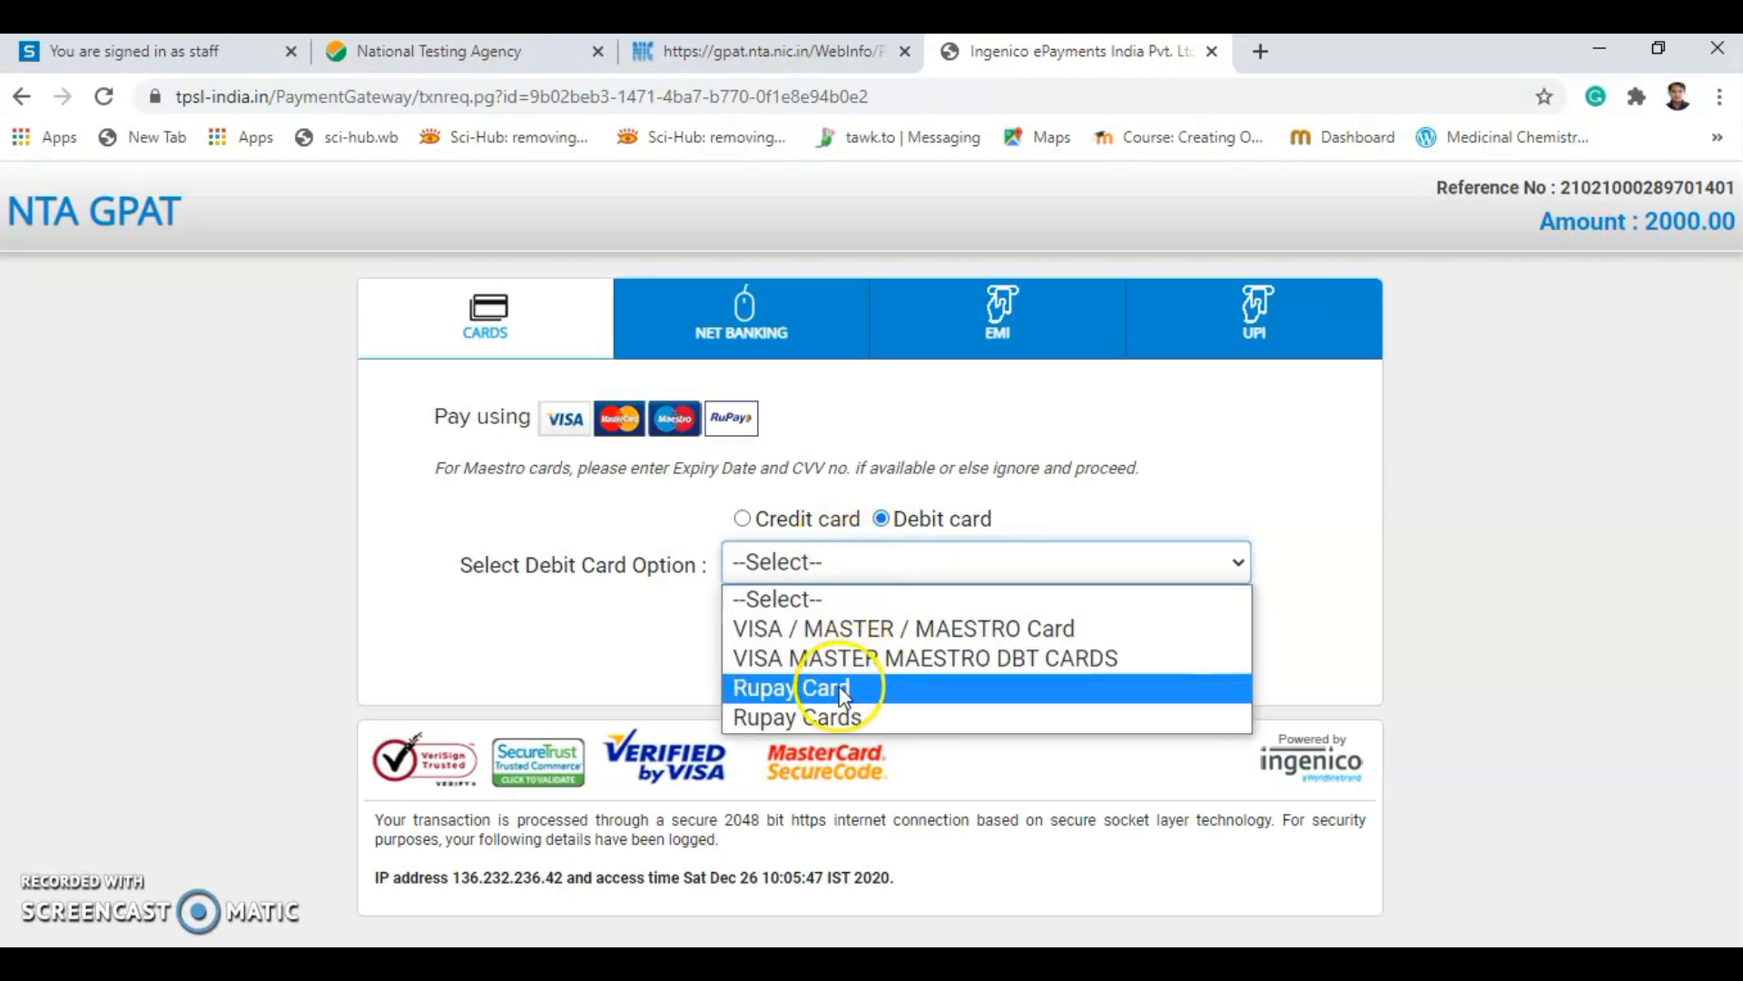
pyautogui.click(799, 659)
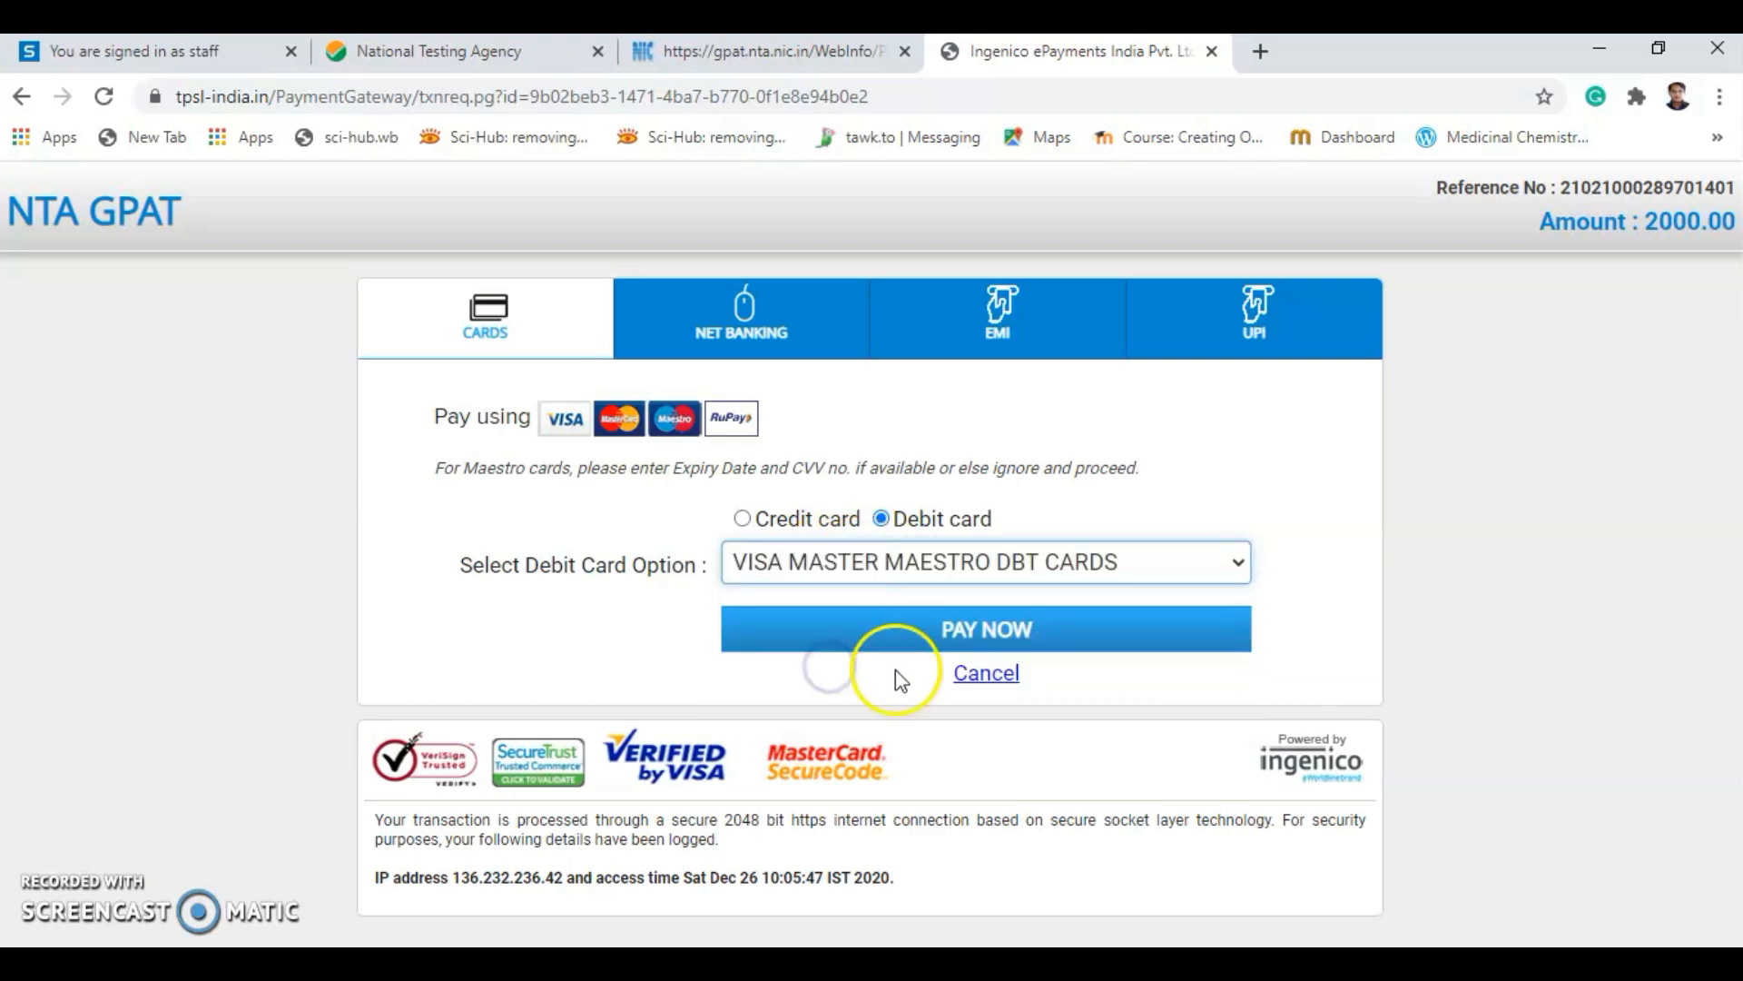
pyautogui.click(895, 640)
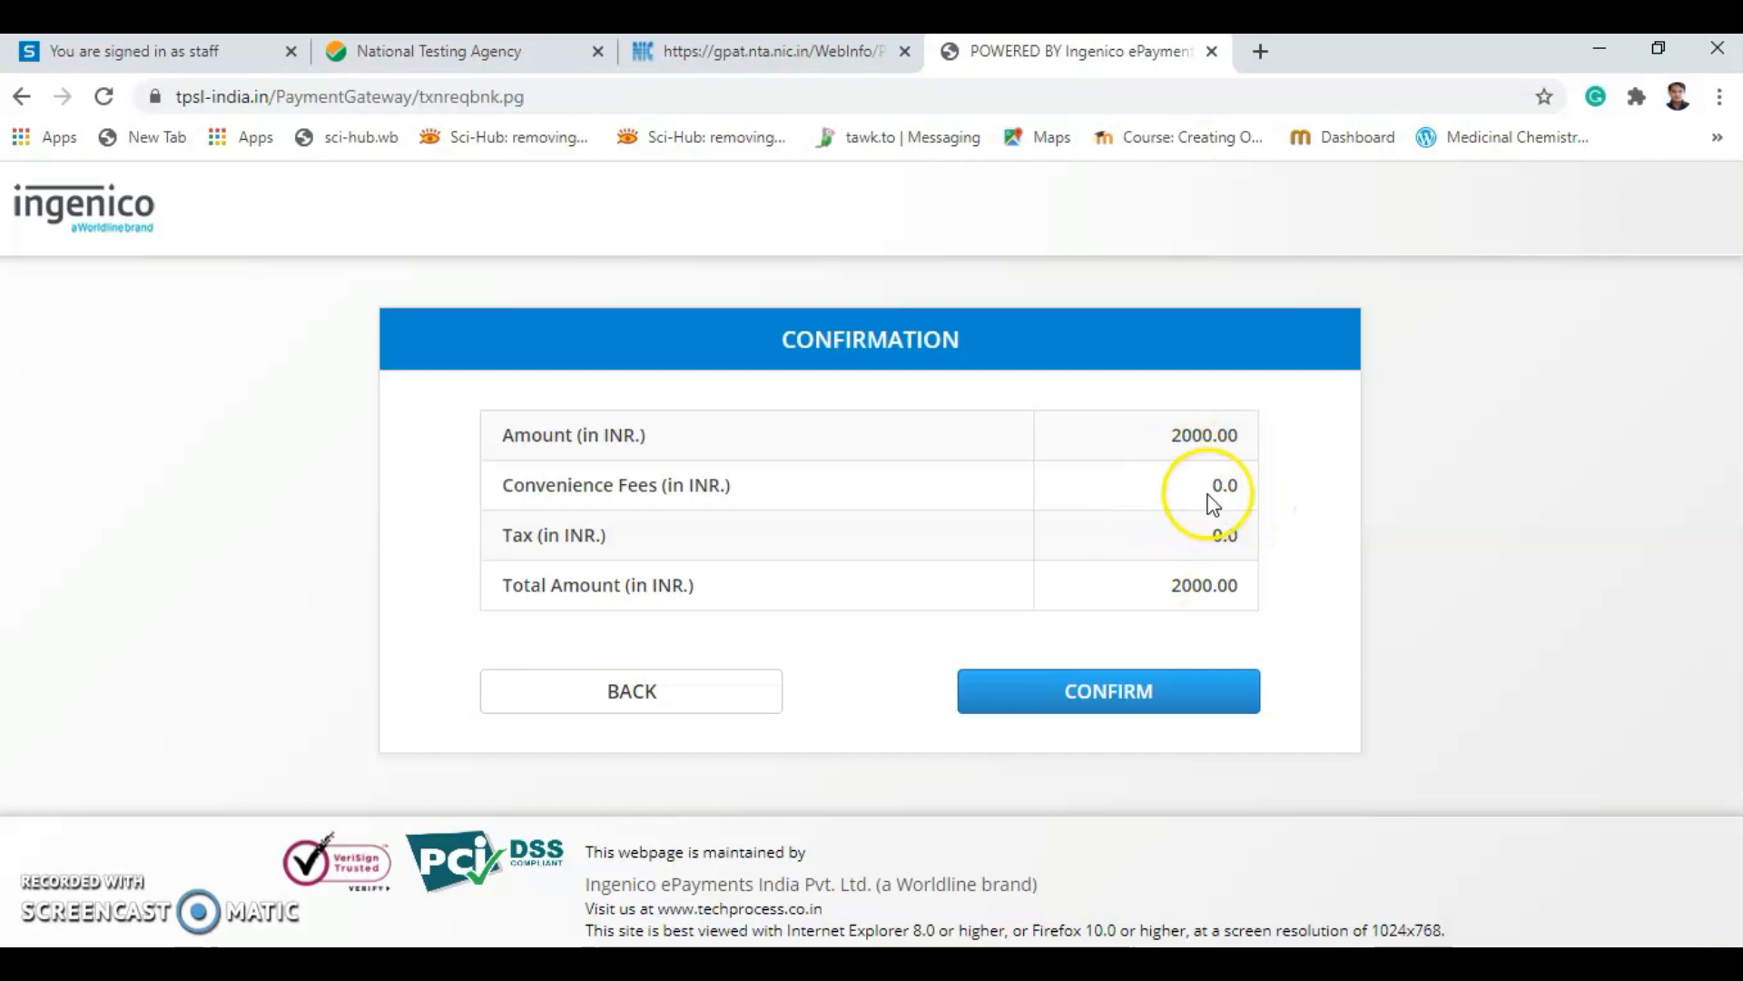
# Confirm the 2000.00 INR payment and look over the empty debit card details form.
pyautogui.click(1118, 692)
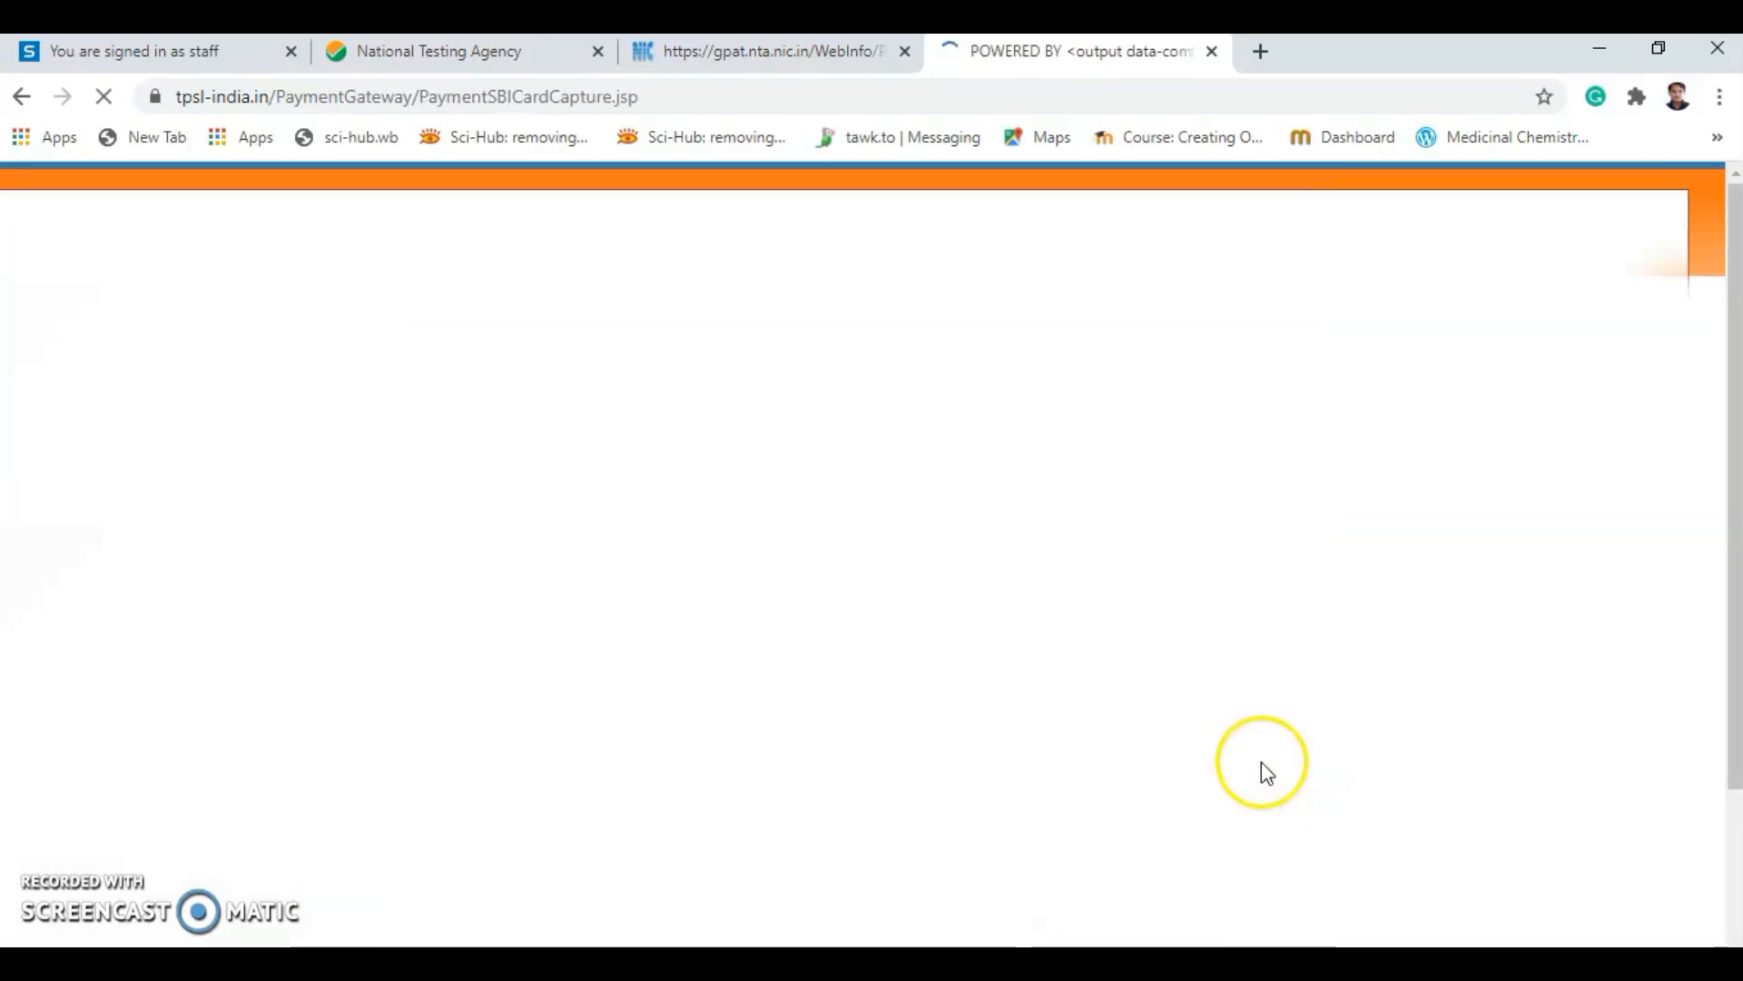
pyautogui.scroll(-1, 1353, 761)
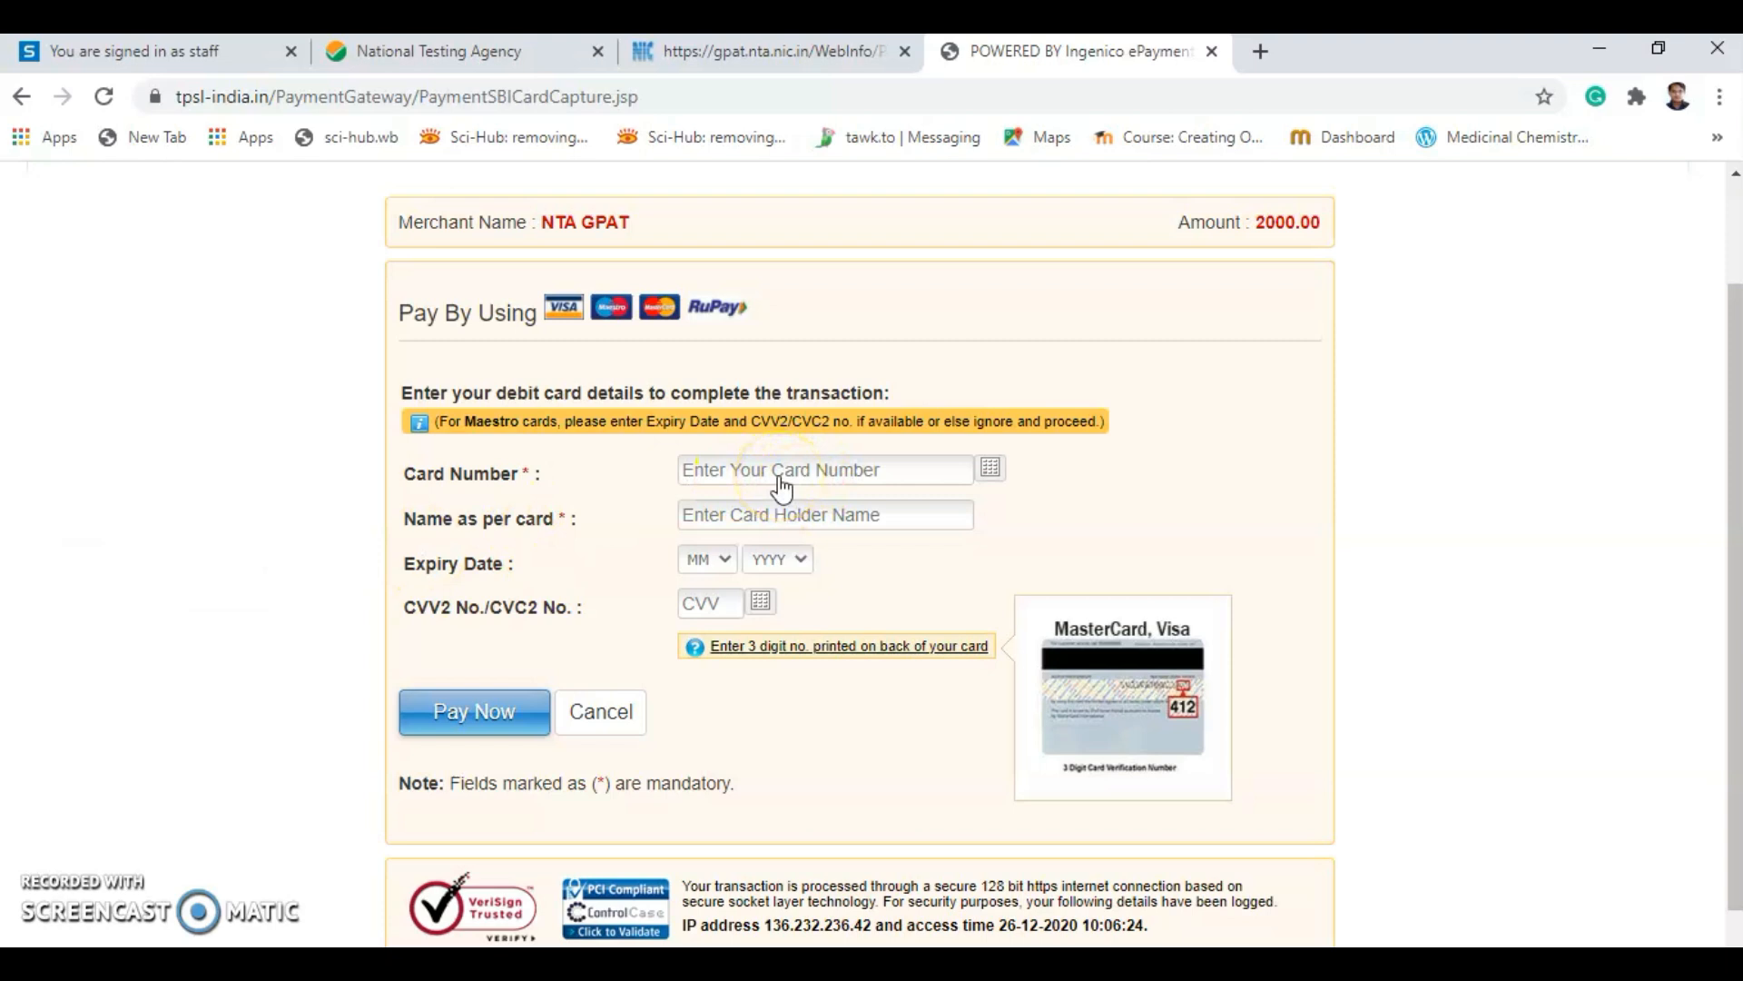
pyautogui.click(724, 524)
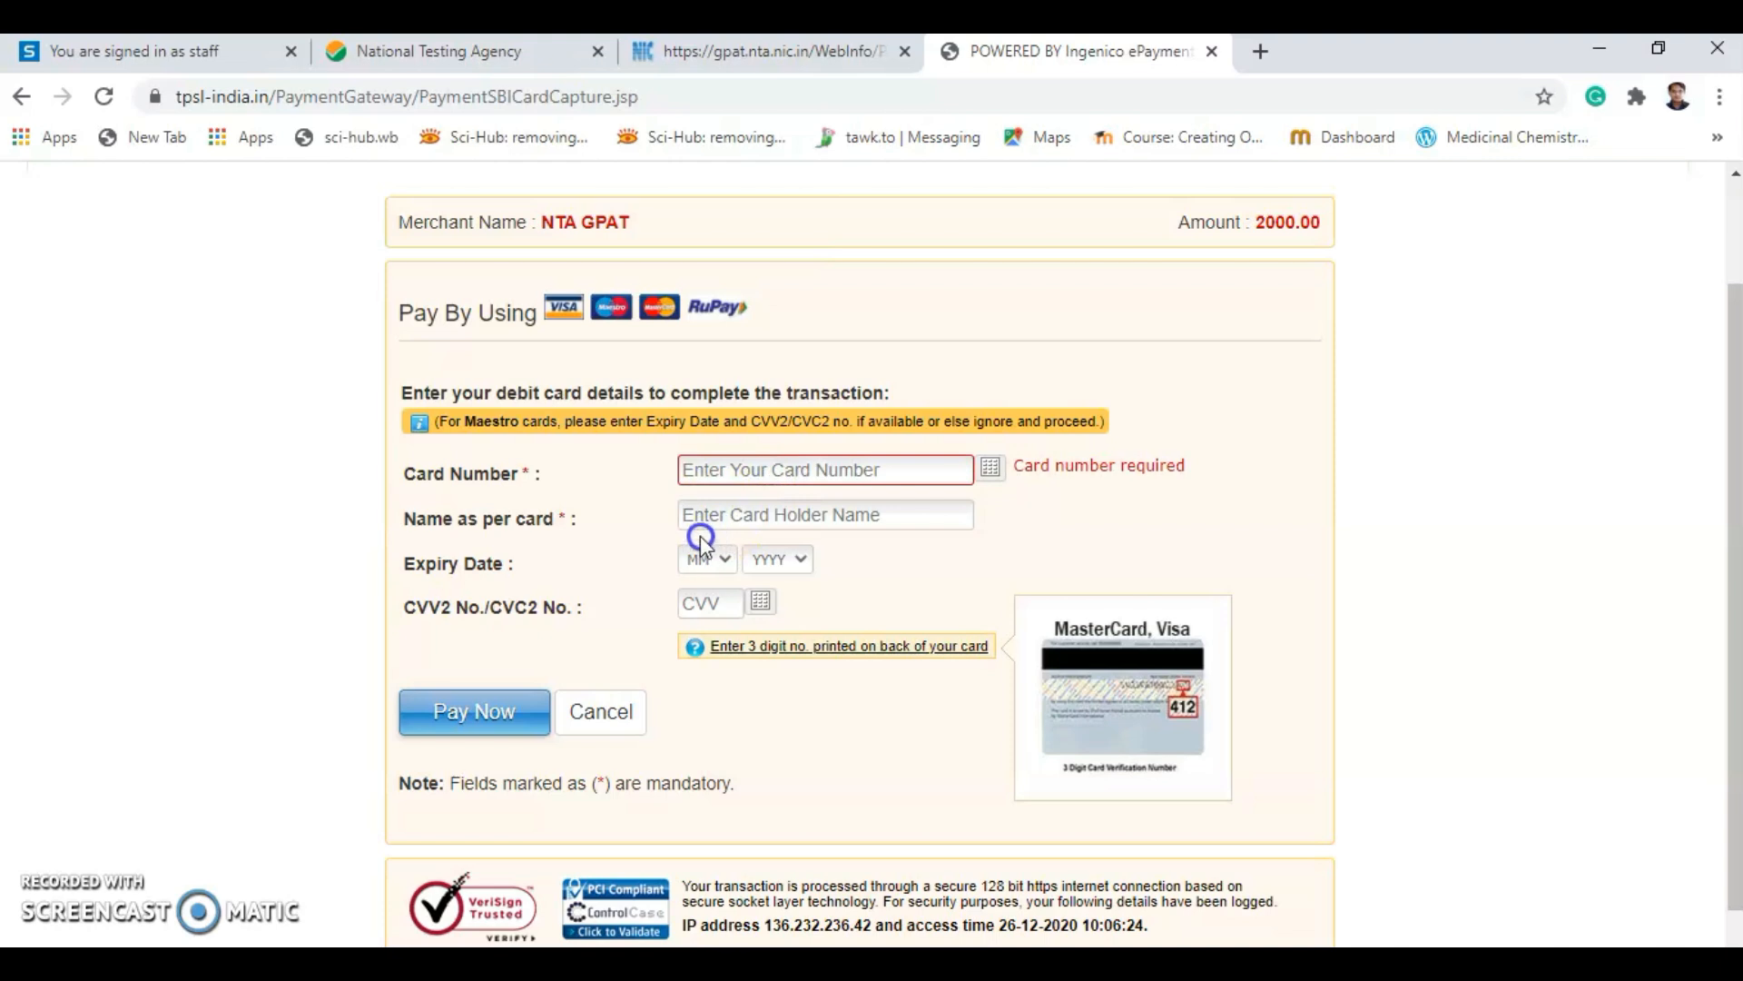
pyautogui.click(700, 559)
pyautogui.click(527, 644)
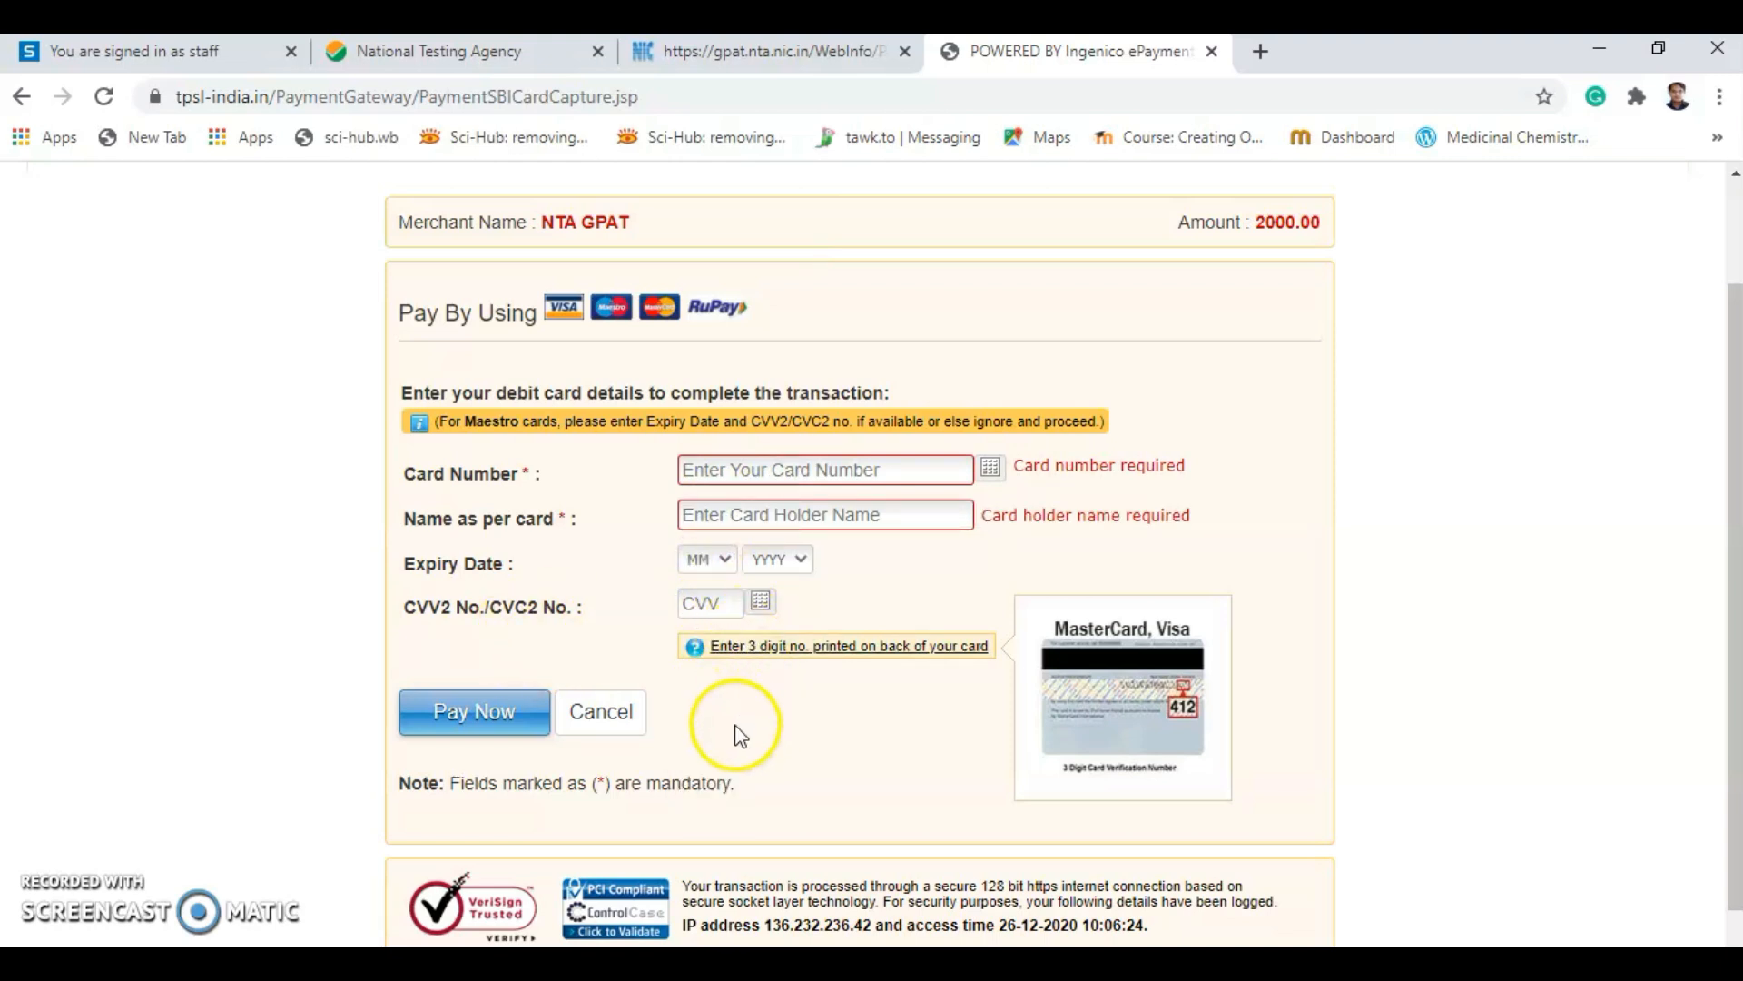
pyautogui.scroll(-1, 739, 732)
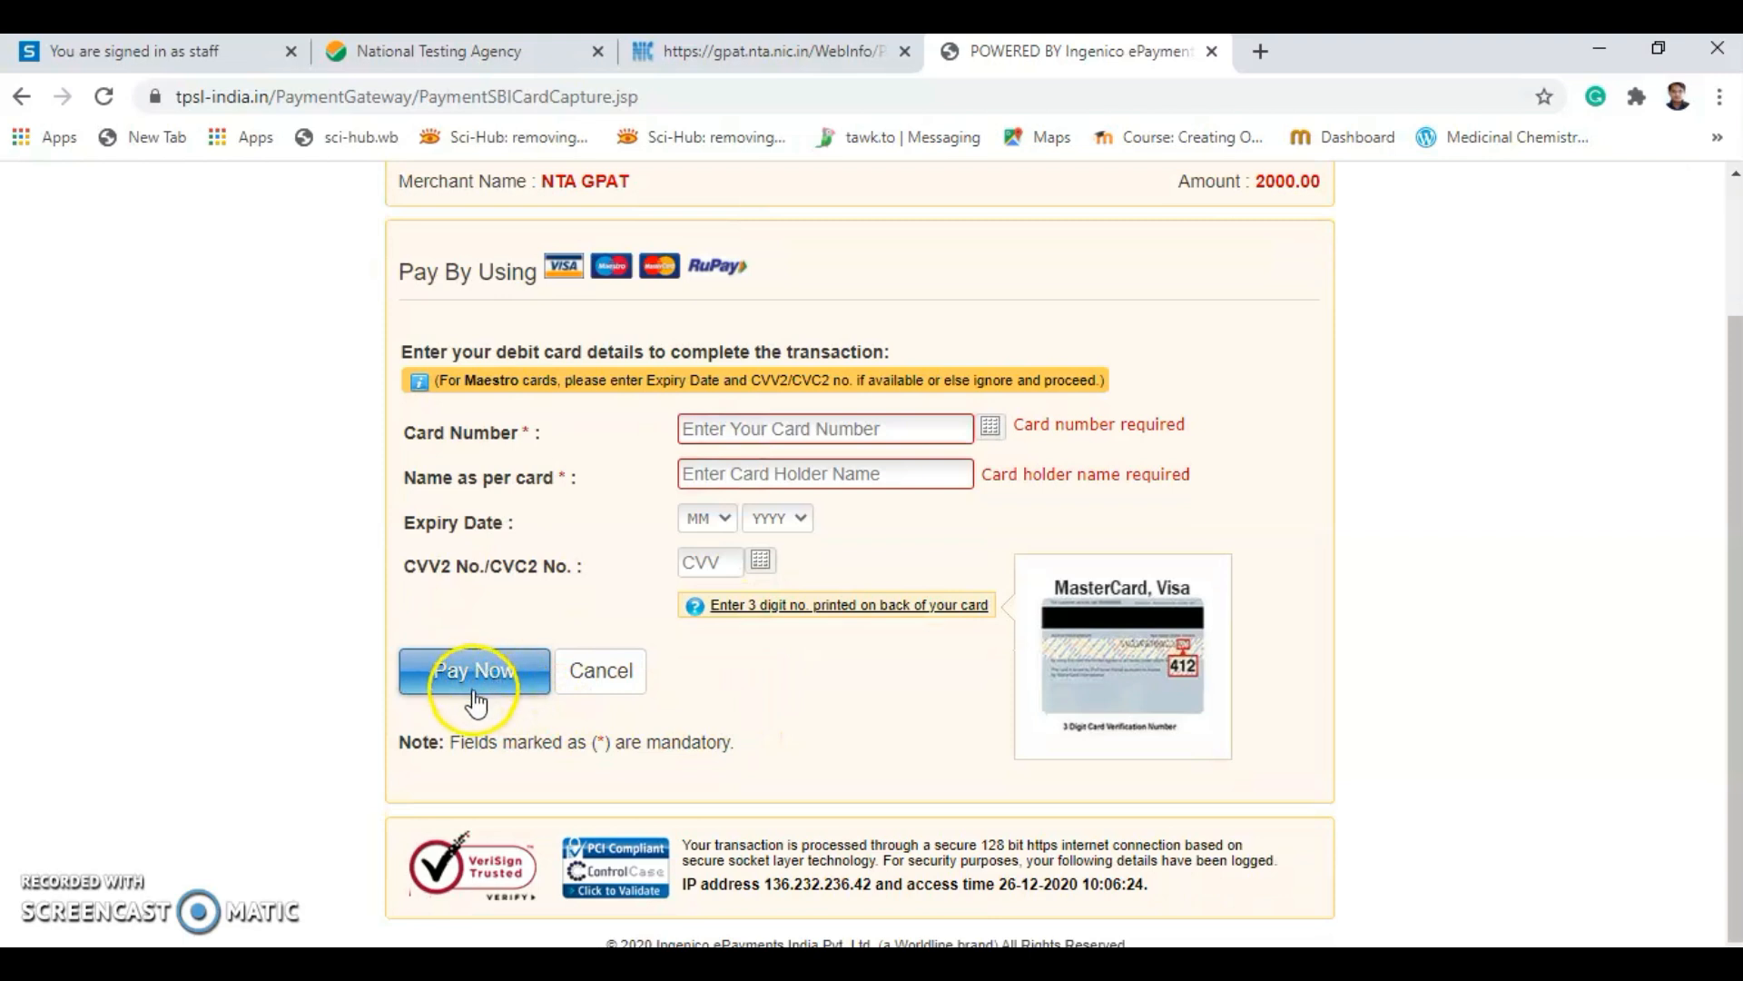
pyautogui.scroll(2, 505, 662)
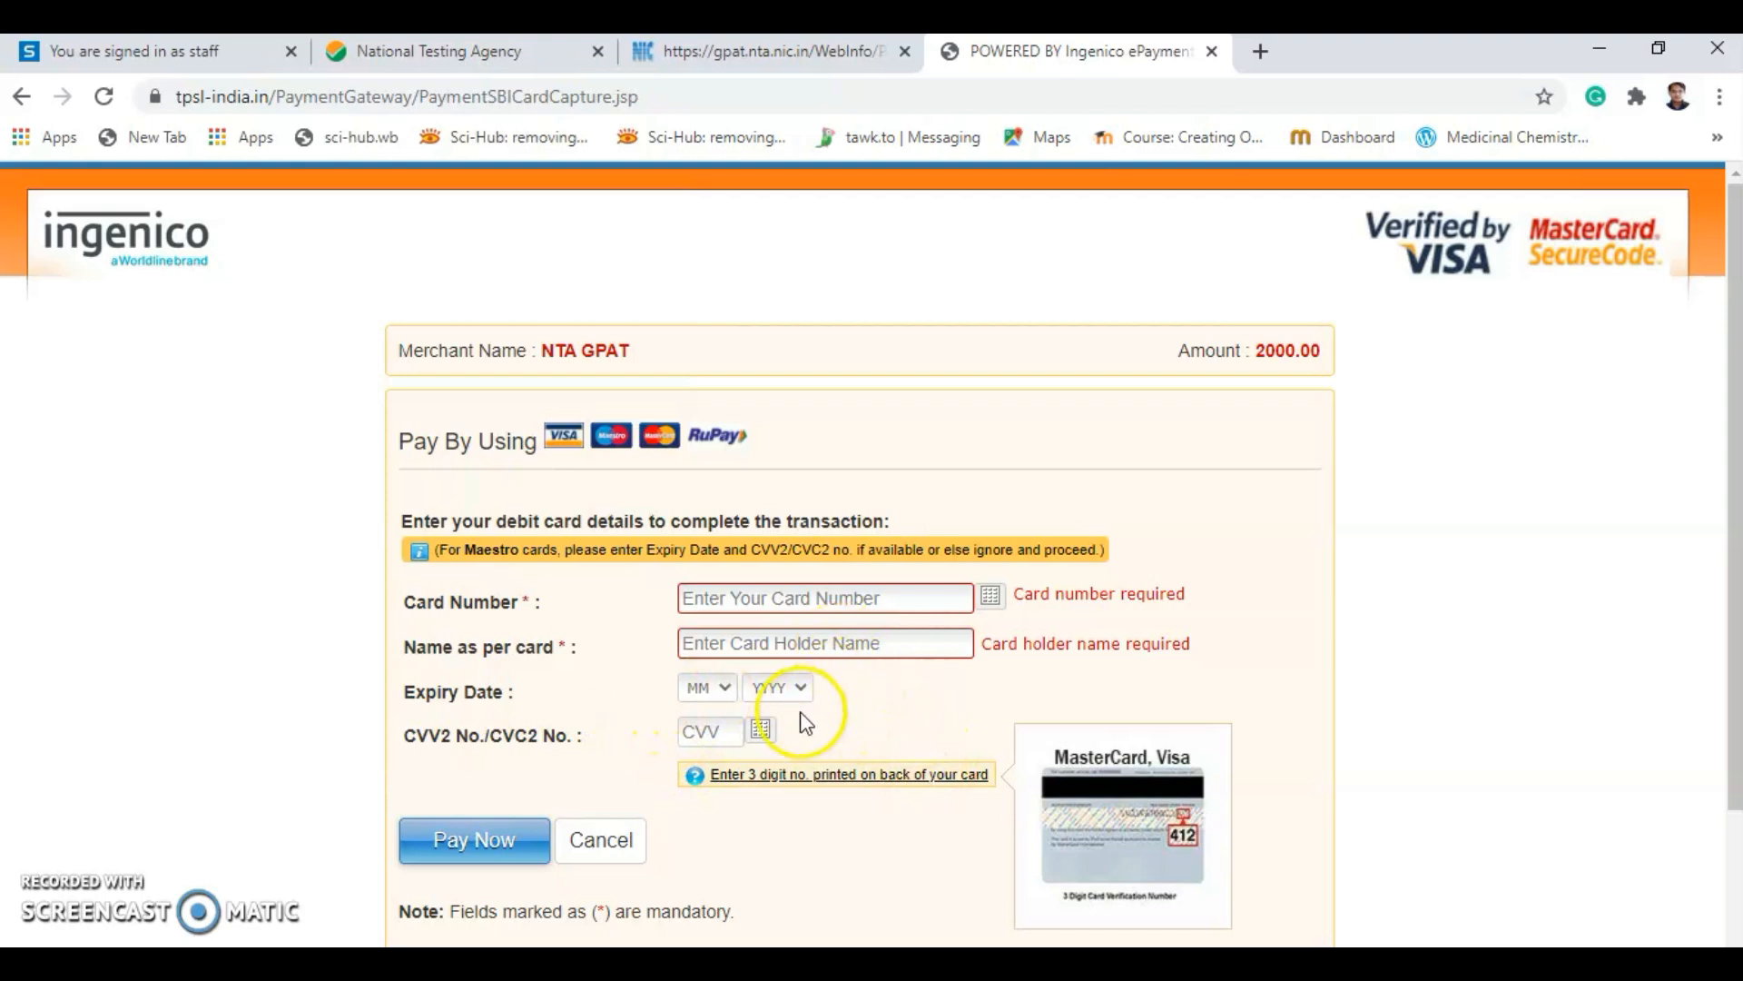
pyautogui.scroll(-2, 823, 730)
pyautogui.scroll(-1, 820, 723)
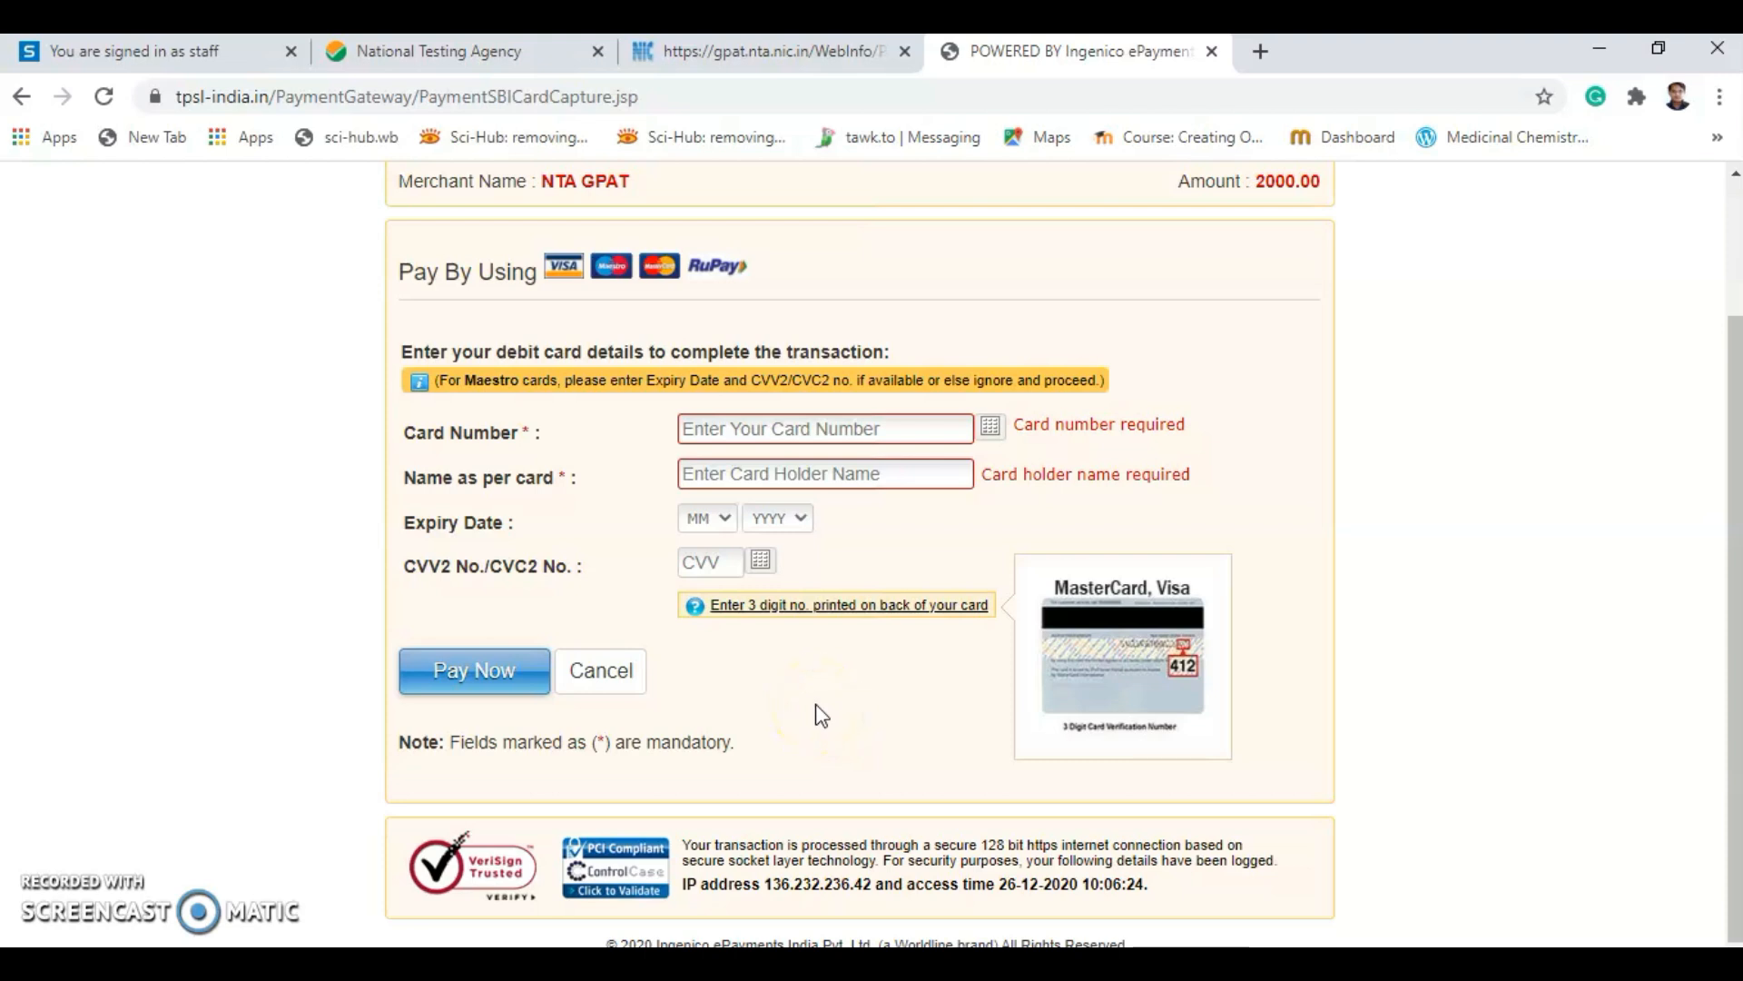
pyautogui.click(776, 717)
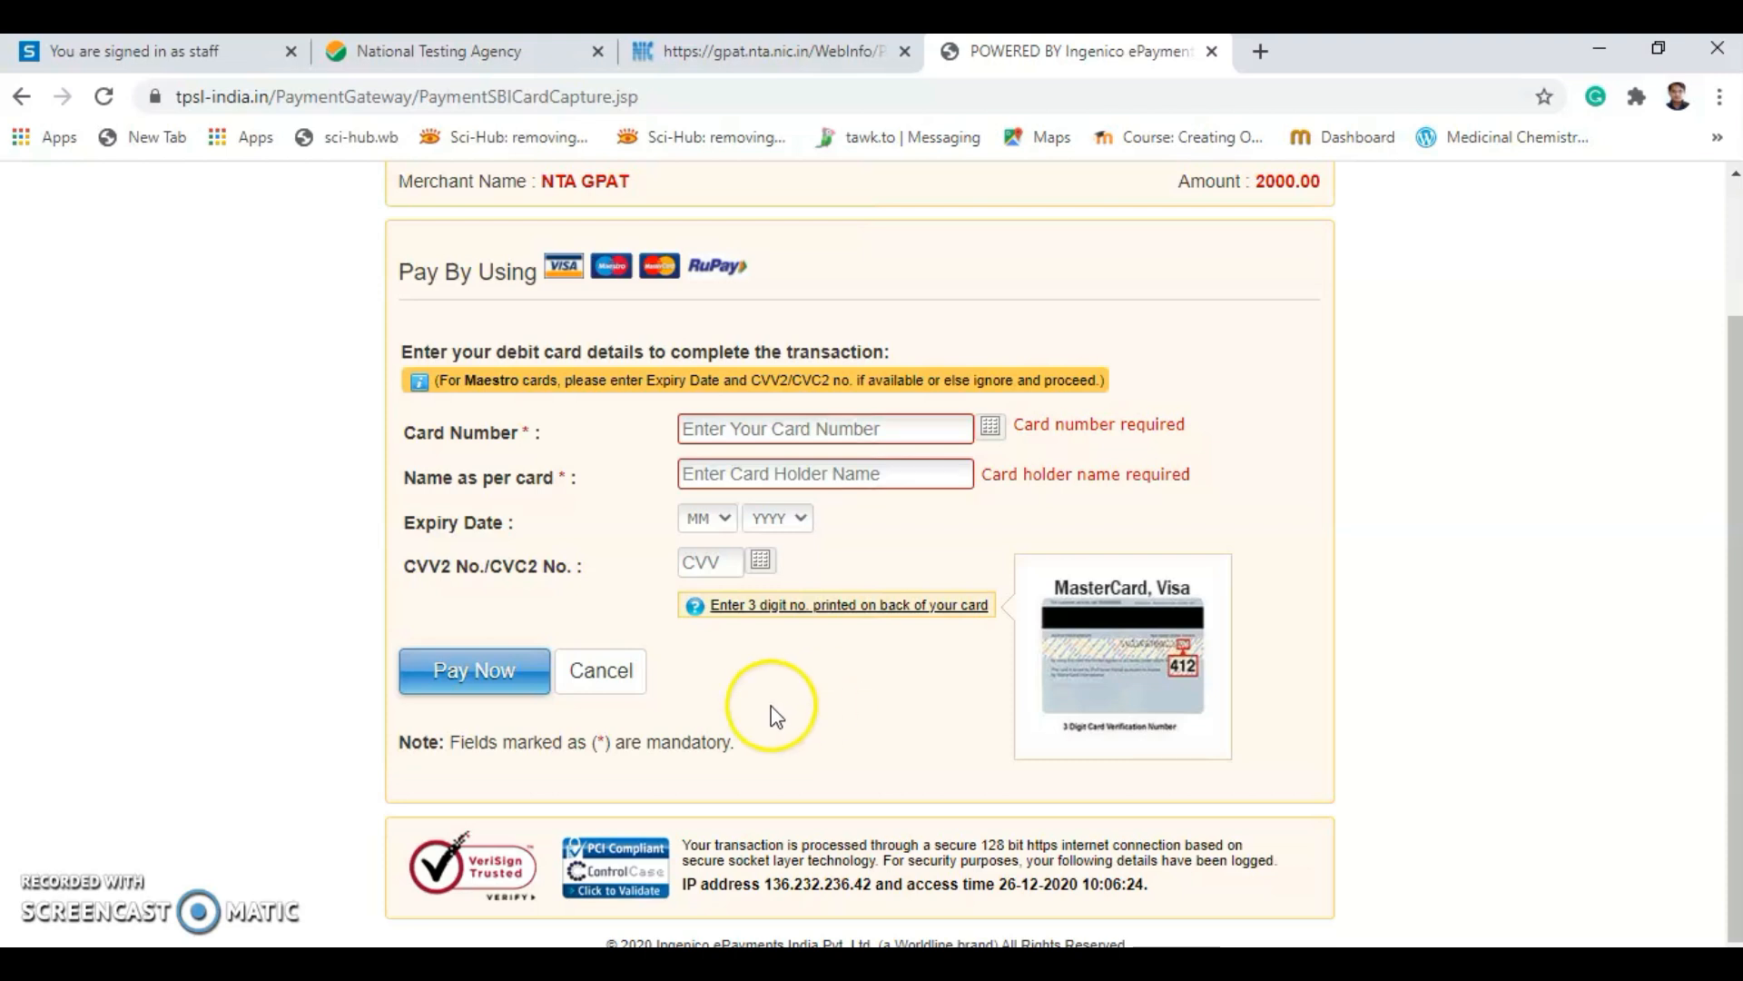